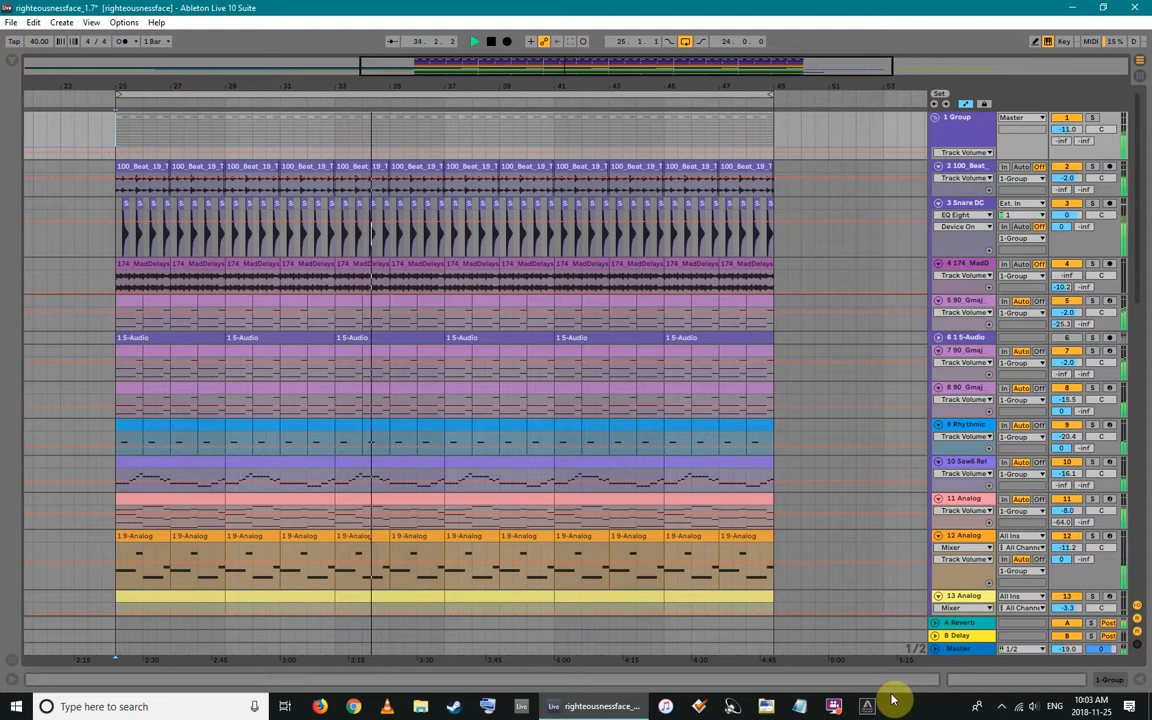
# Show the whole arrangement timeline, reset the master track volume to 0 dB in the mixer, and stop playback
pyautogui.moveTo(435, 85); pyautogui.dragTo(507, 69)
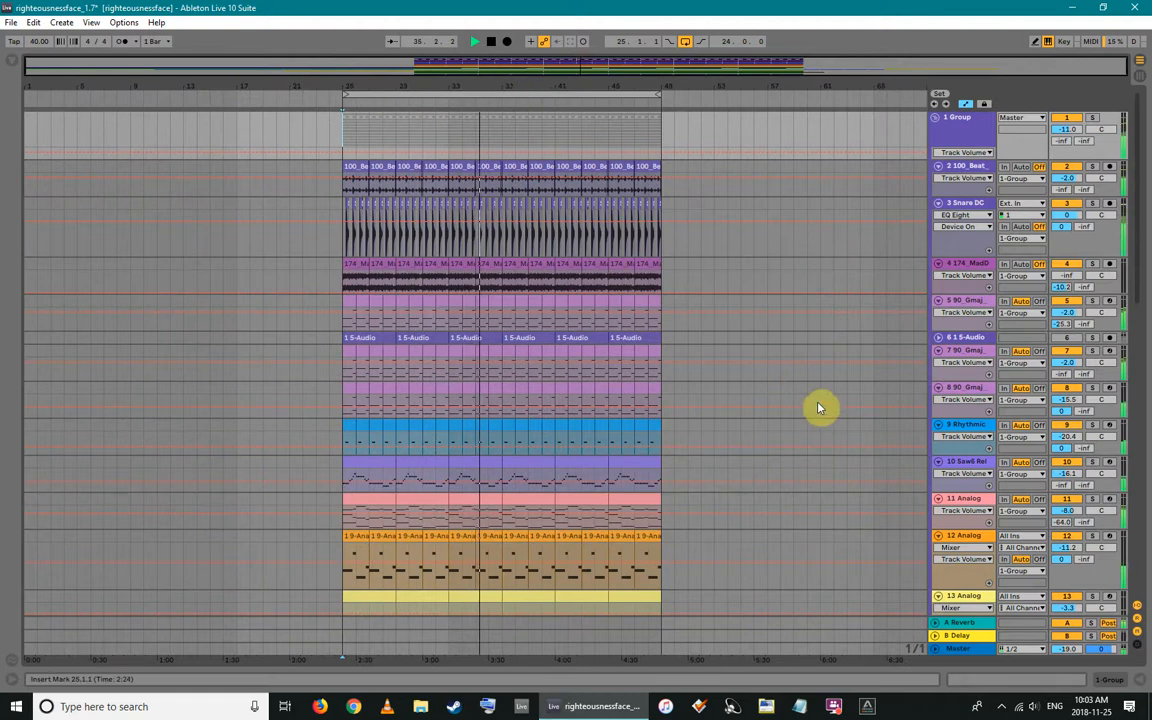
pyautogui.press('Tab')
pyautogui.moveTo(1118, 549); pyautogui.dragTo(1117, 545)
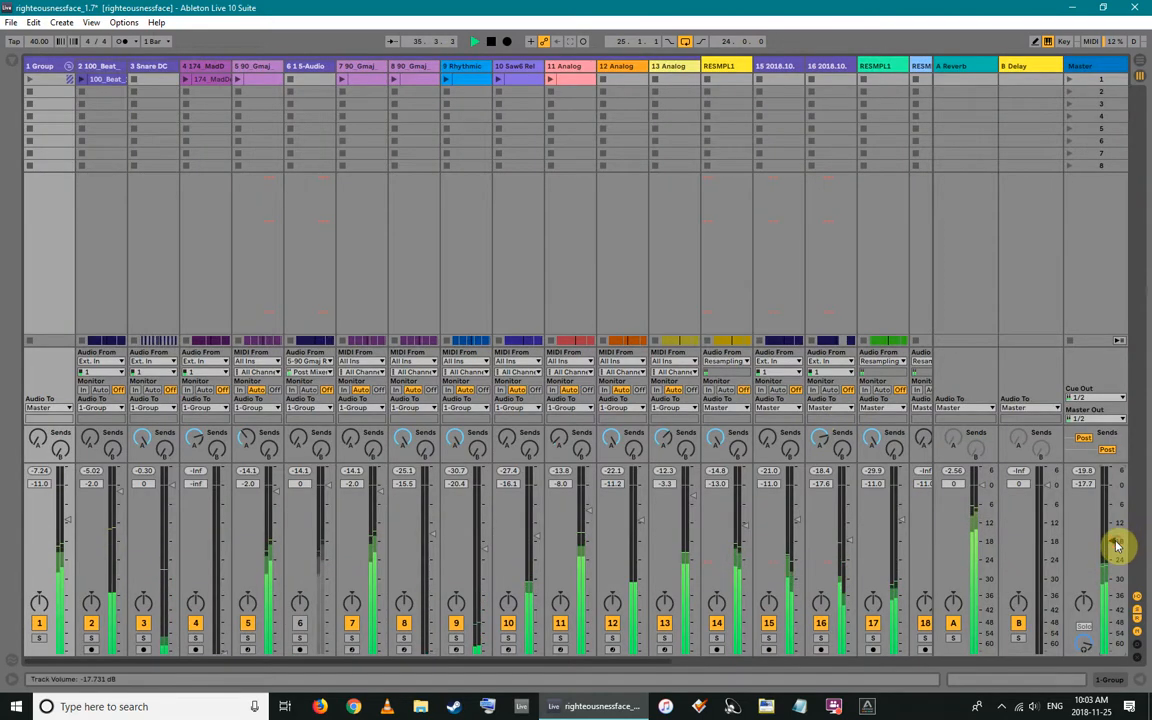
pyautogui.press('Tab')
# Set the arrangement loop to cover the whole song, from 1.1.1 for a length of 60 bars
pyautogui.scroll(-10, 200, 295)
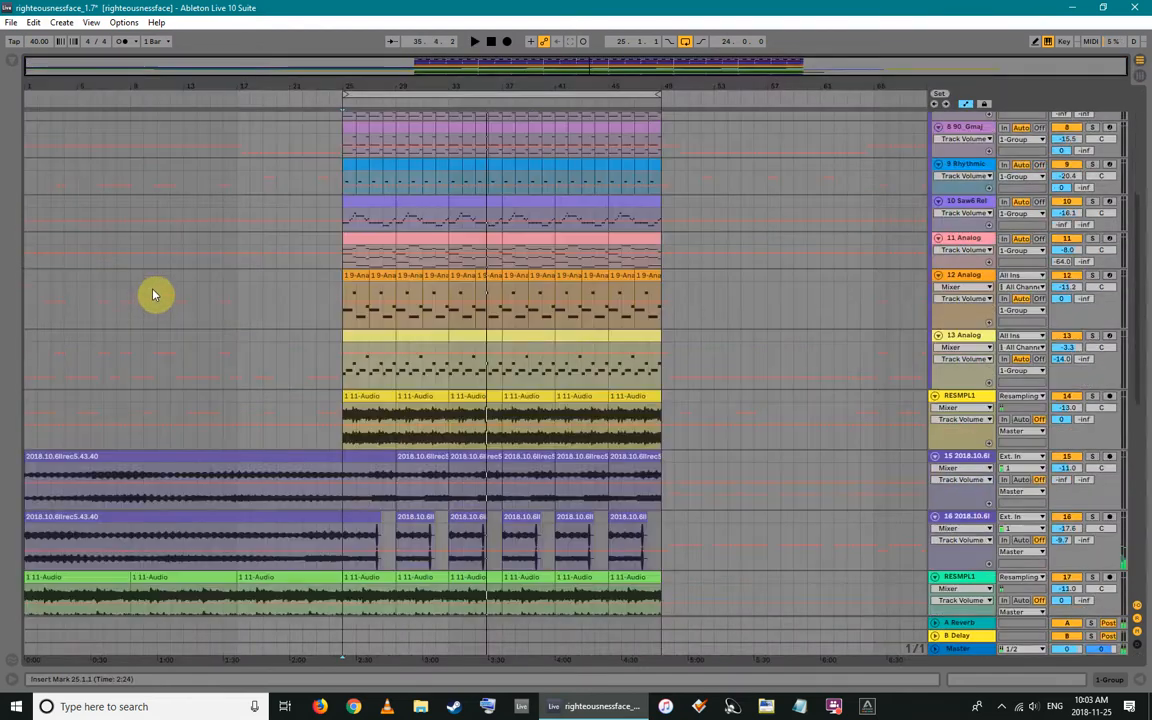
pyautogui.scroll(-8, 489, 522)
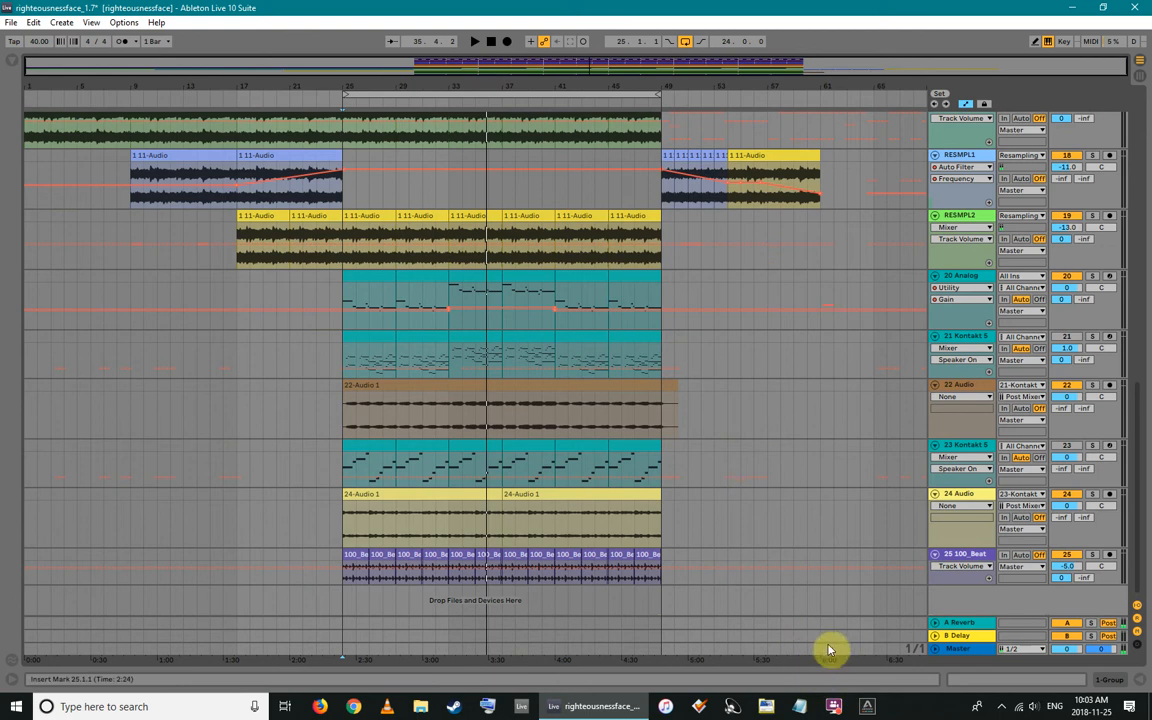
pyautogui.moveTo(657, 95); pyautogui.dragTo(817, 103)
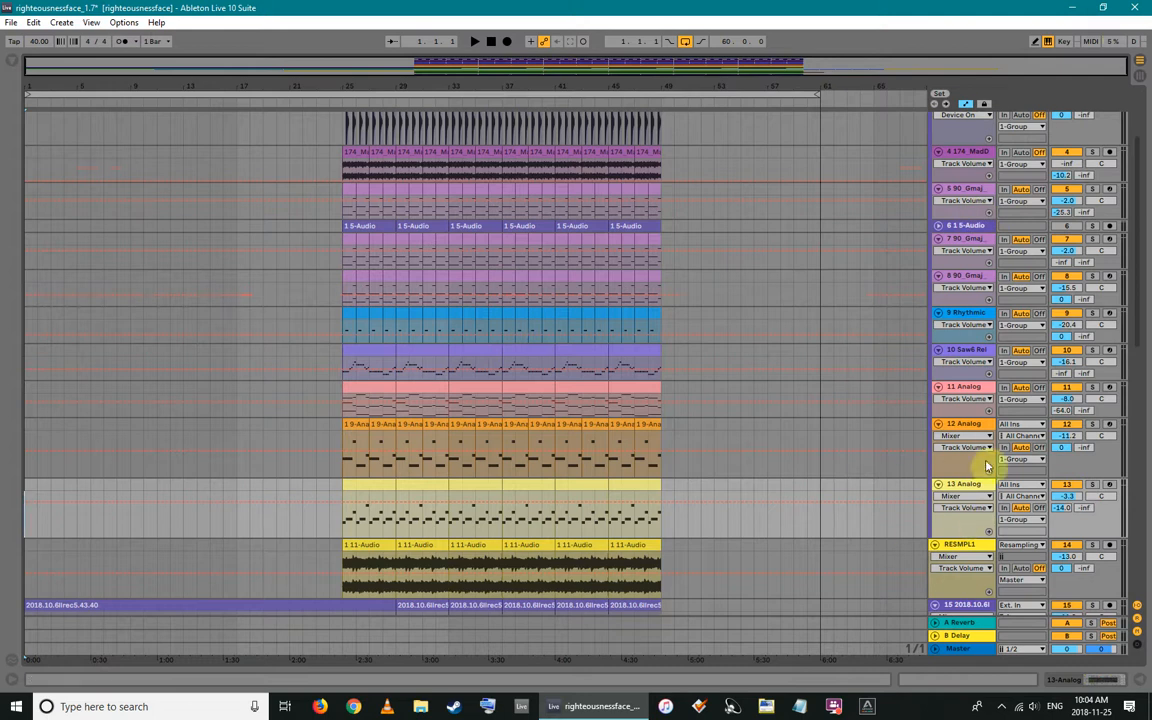
# Unfold the 6 1 5-Audio track so its waveforms are displayed
pyautogui.click(960, 227)
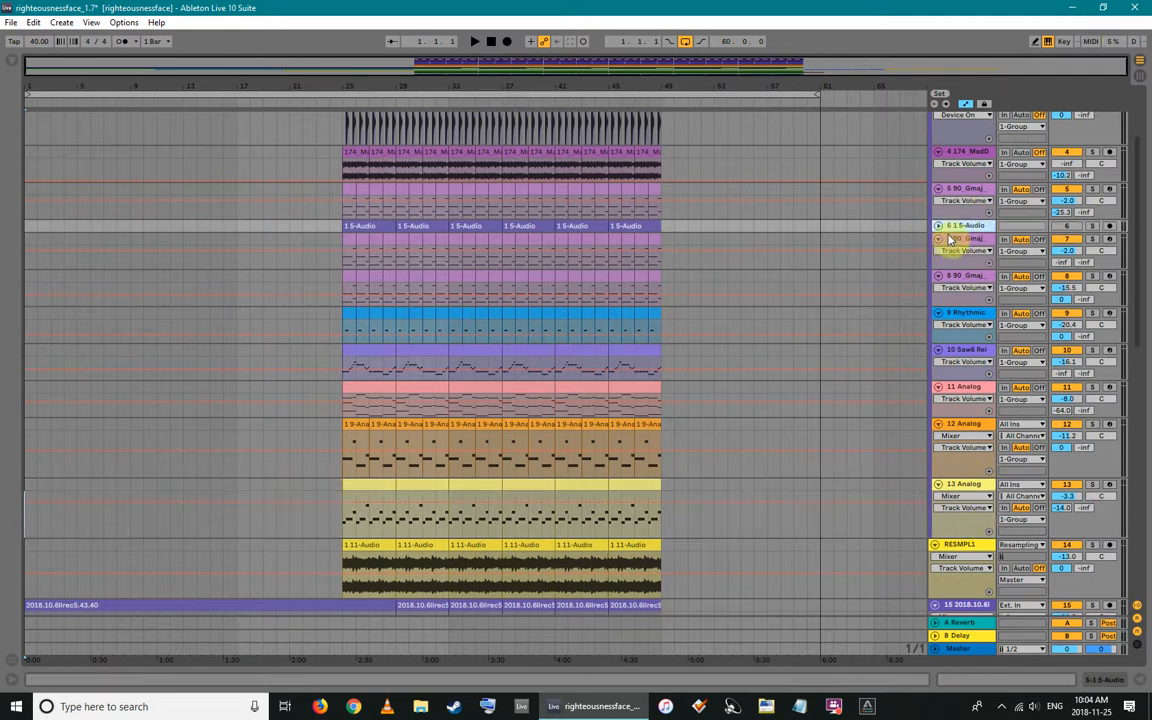
pyautogui.click(940, 227)
pyautogui.scroll(2, 980, 200)
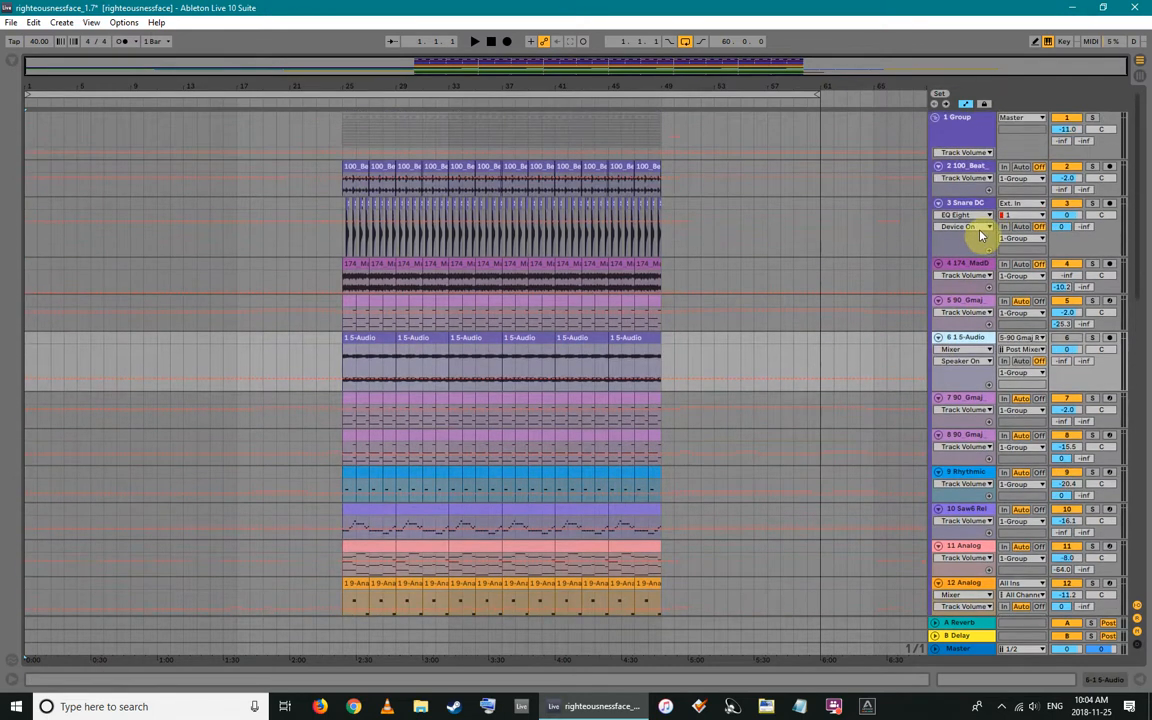
# Fold the 1 Group track to review the ungrouped tracks, and unfold it again to inspect its beat and snare tracks
pyautogui.click(936, 118)
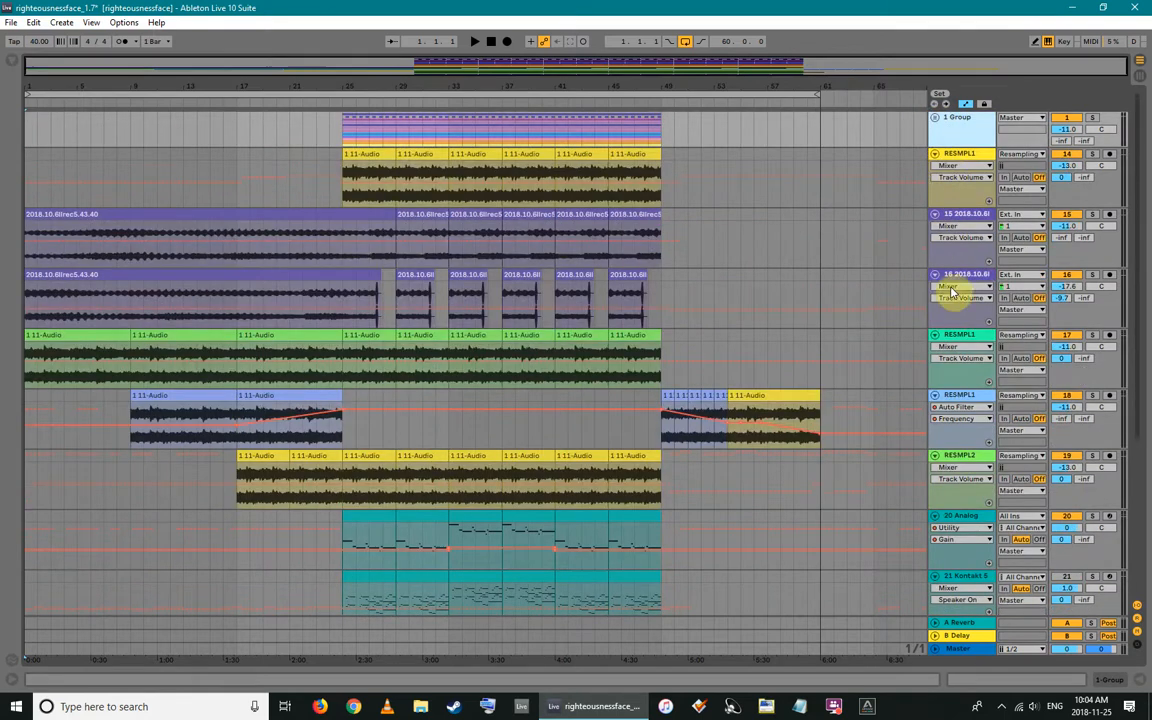
pyautogui.scroll(-2, 952, 449)
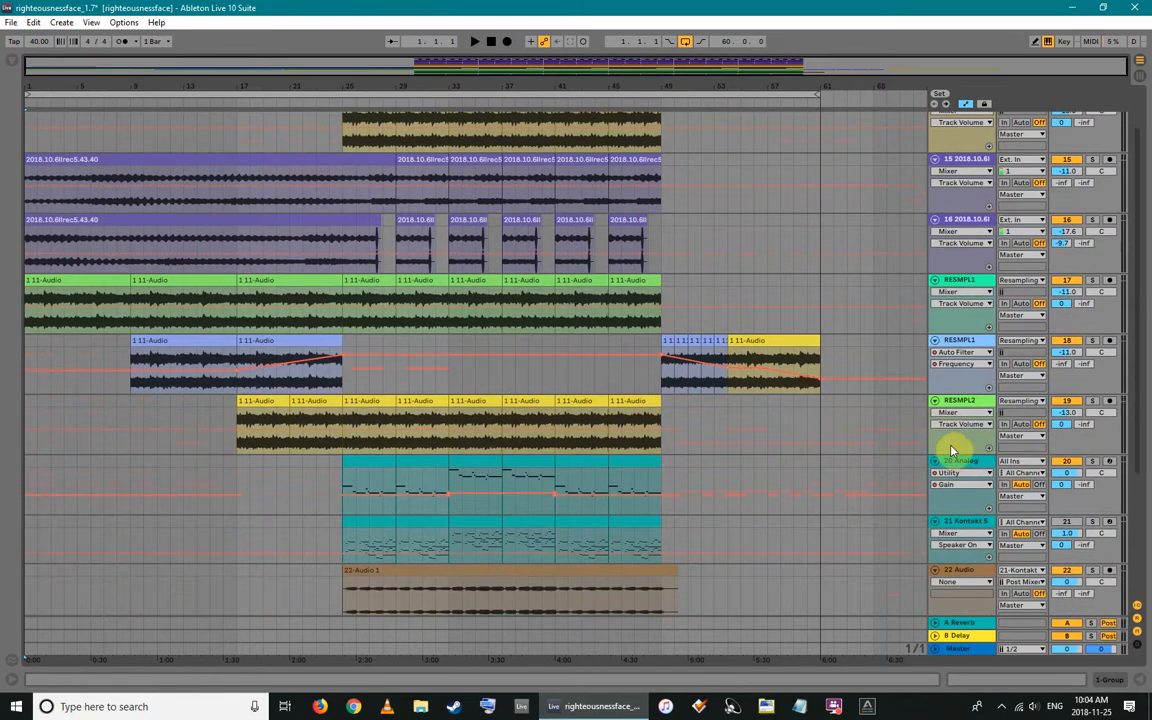
pyautogui.scroll(3, 917, 467)
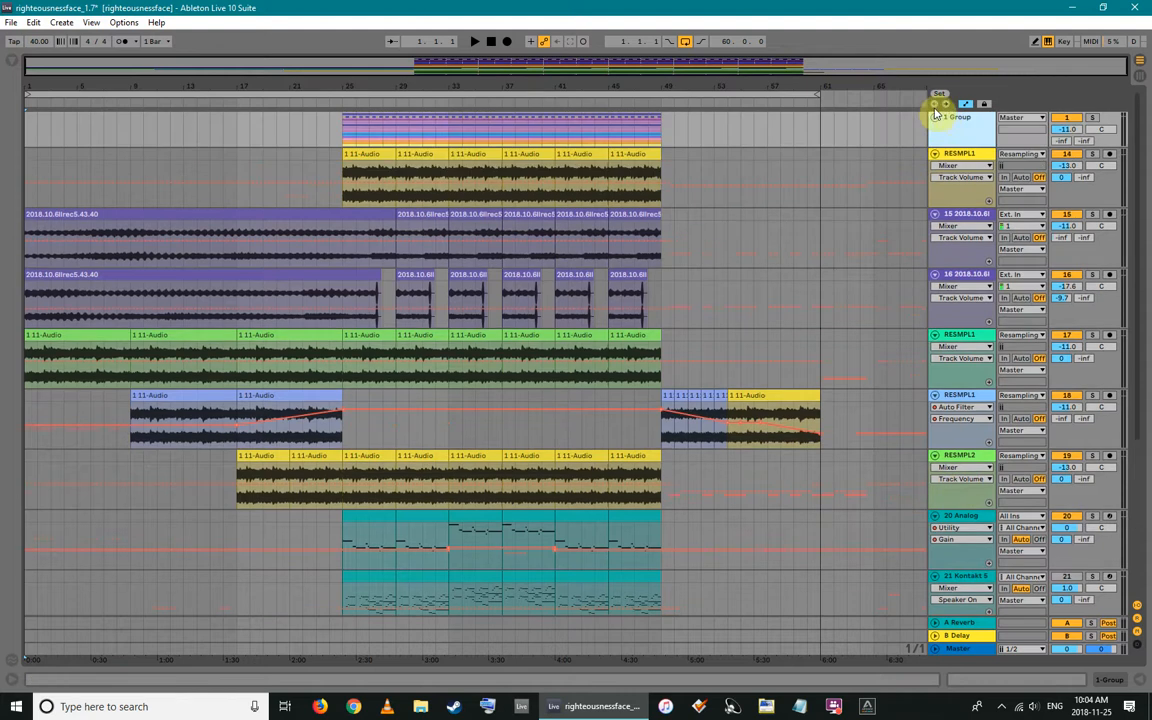
pyautogui.click(938, 119)
pyautogui.click(969, 171)
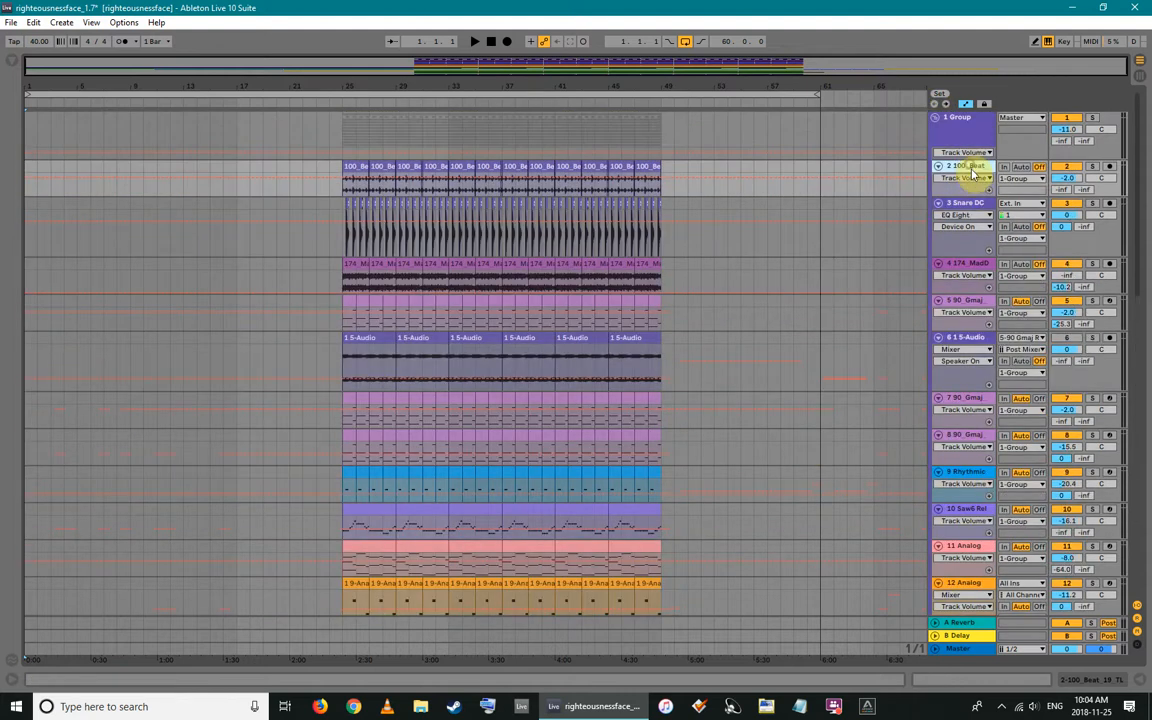
pyautogui.click(976, 205)
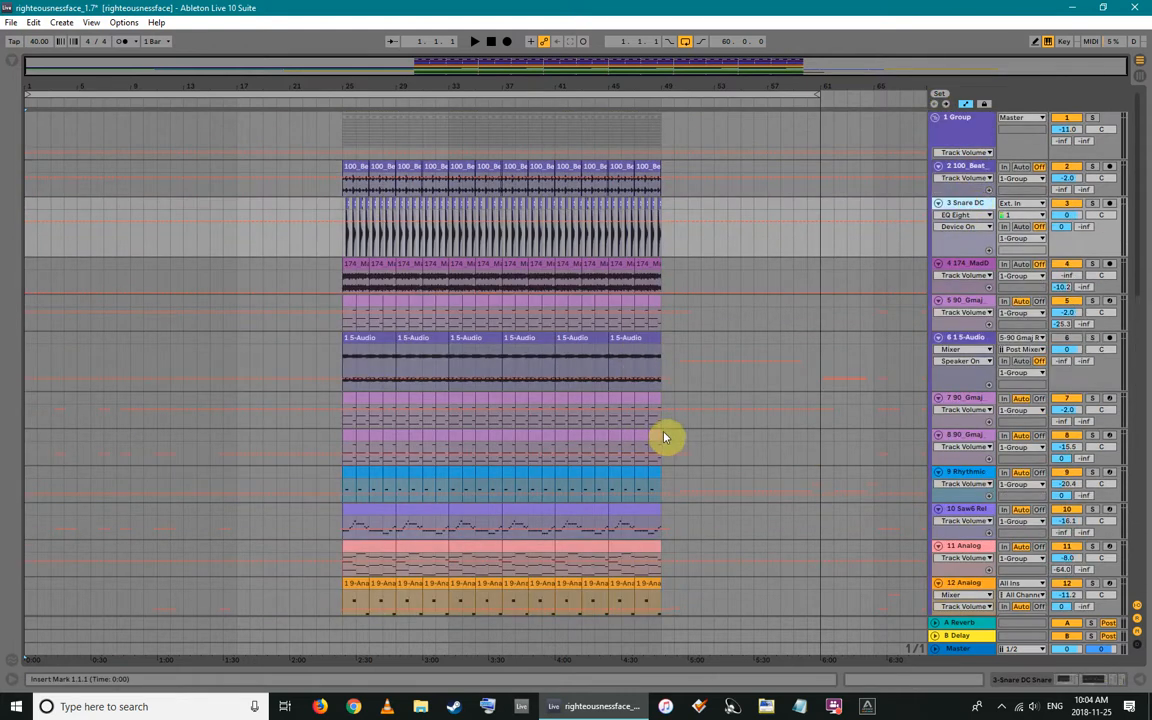
# Select all clips in the arrangement and clear their clip names
pyautogui.click(568, 266)
pyautogui.doubleClick(532, 265)
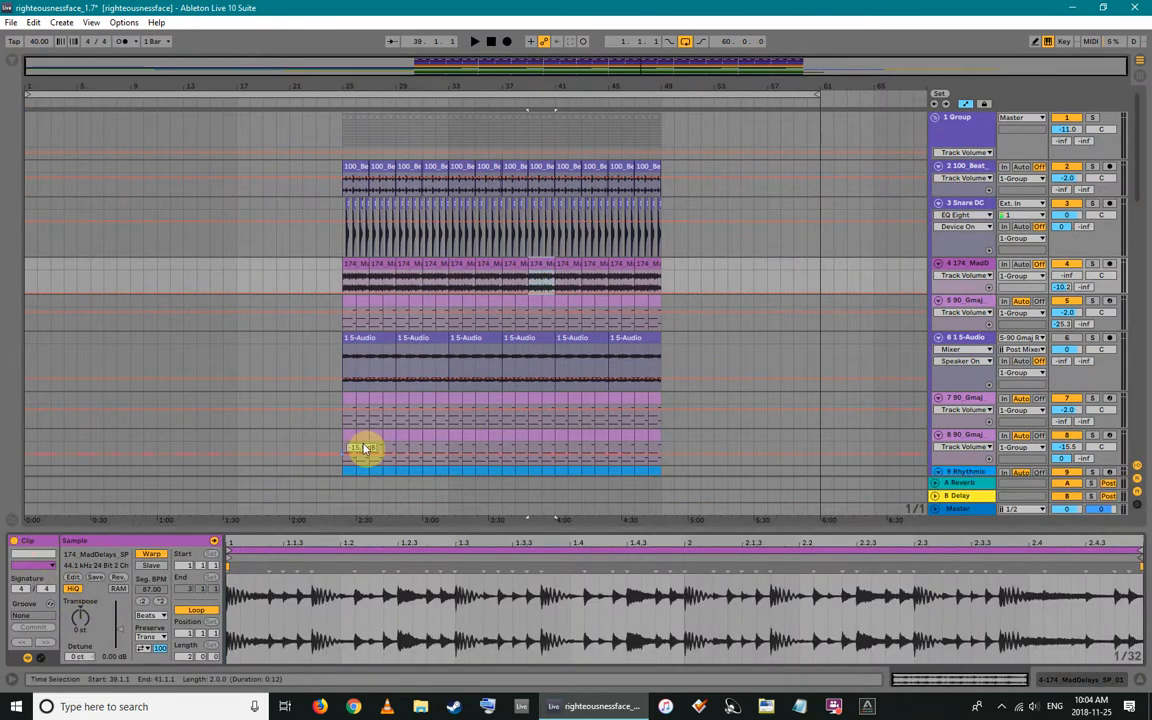
pyautogui.click(545, 264)
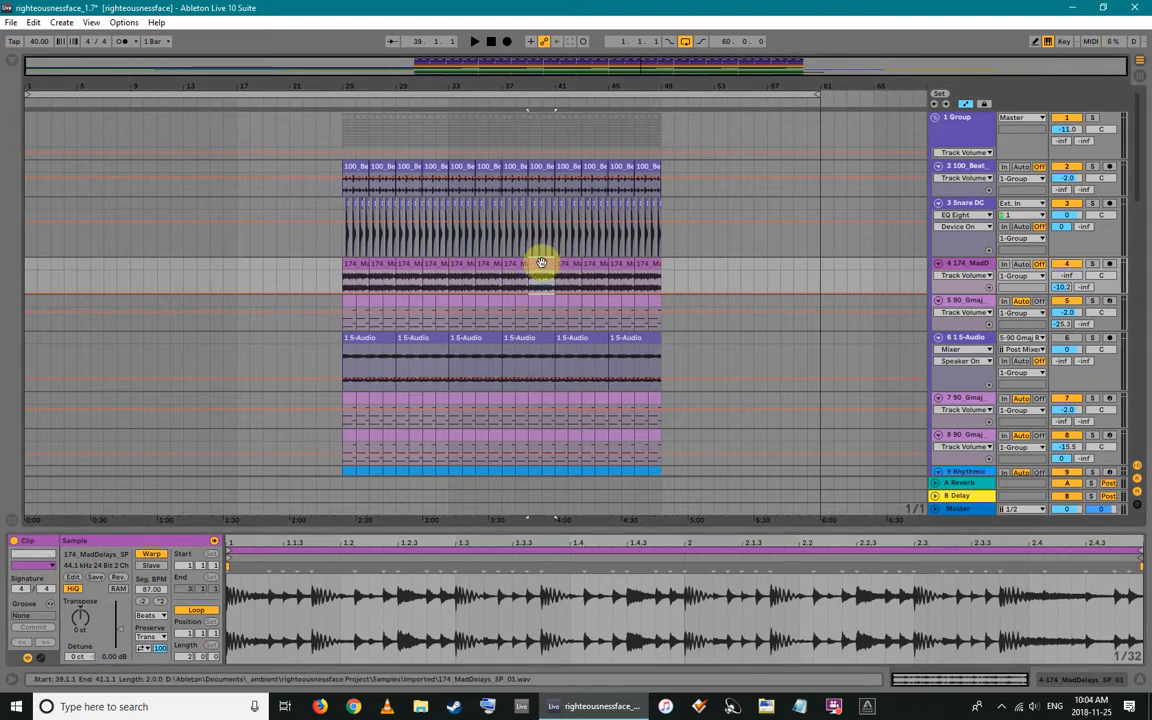
pyautogui.hotkey('ctrl', 'a')
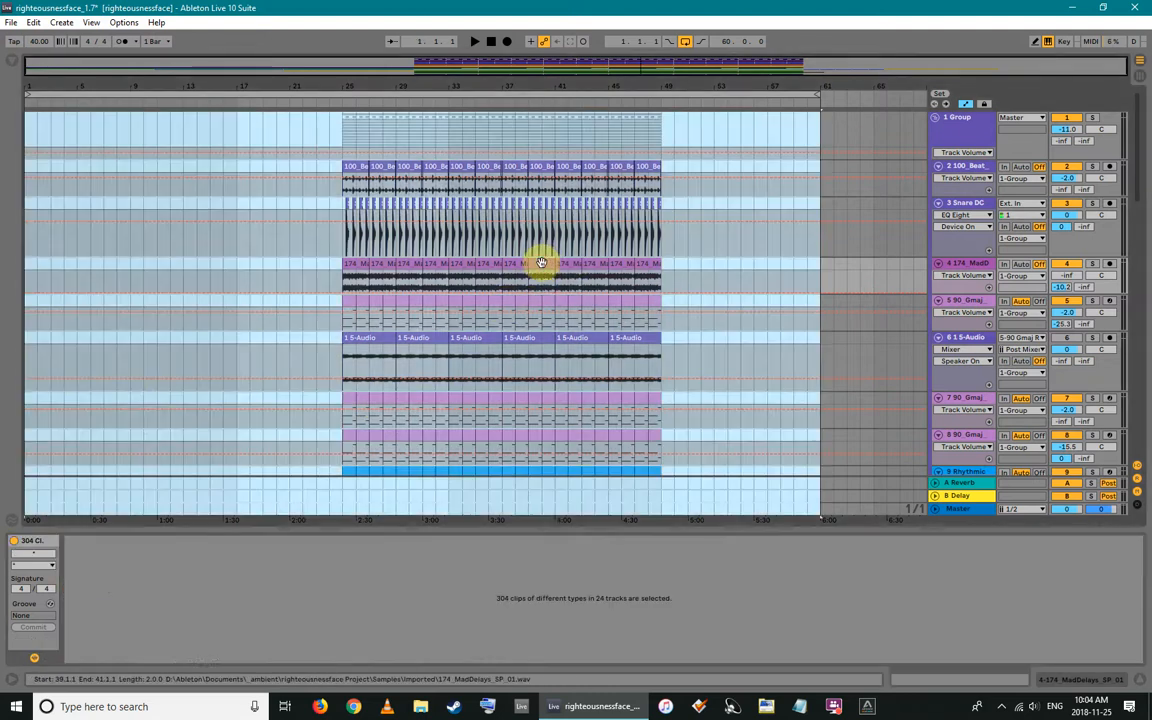
pyautogui.click(36, 558)
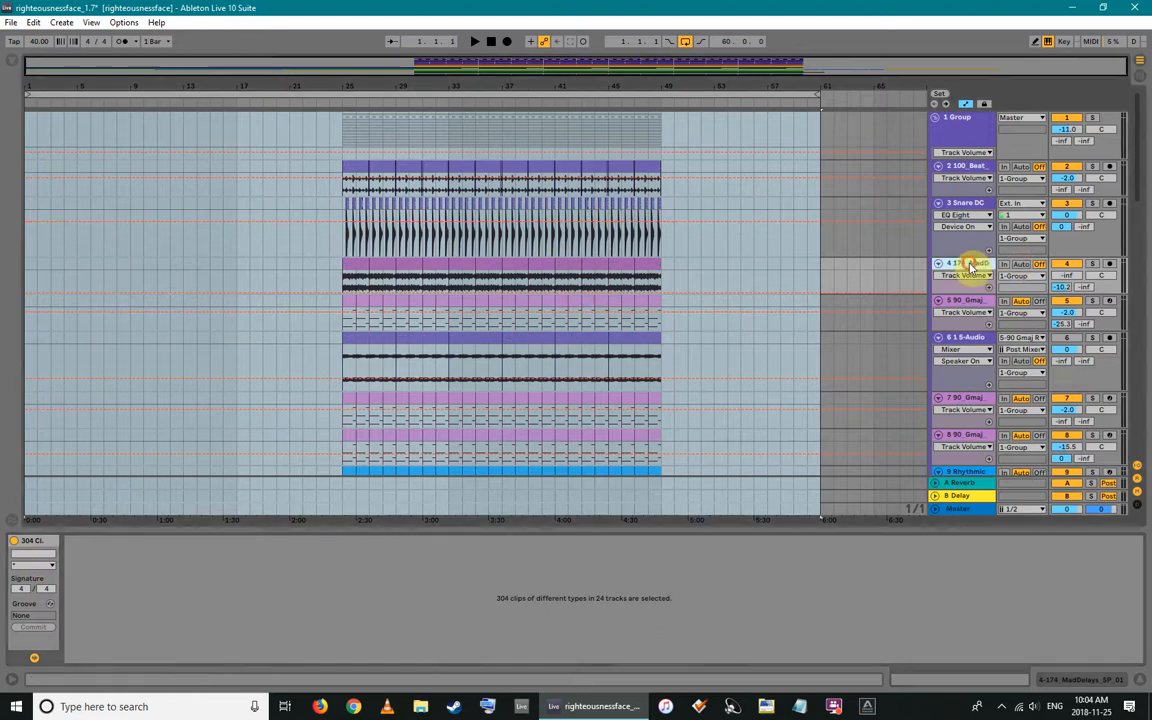
# Examine the 1 Group track and the resampled tracks below it to review how the set is organized
pyautogui.click(963, 127)
pyautogui.scroll(-5, 959, 398)
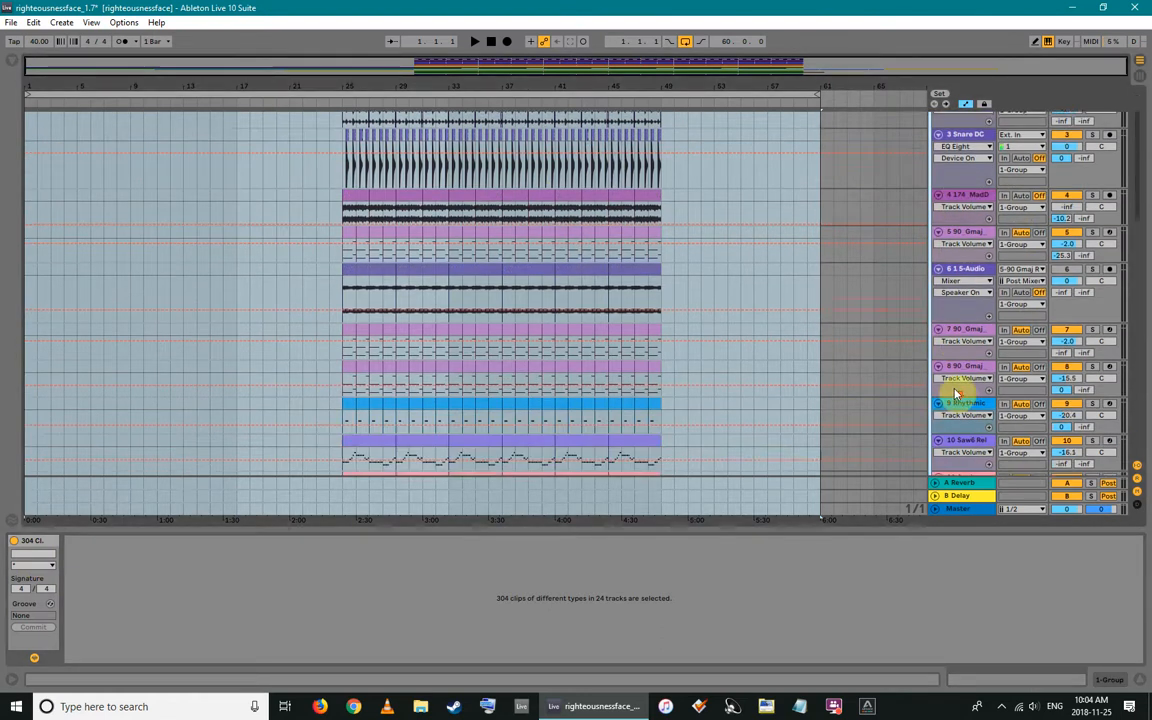
pyautogui.scroll(-1, 907, 370)
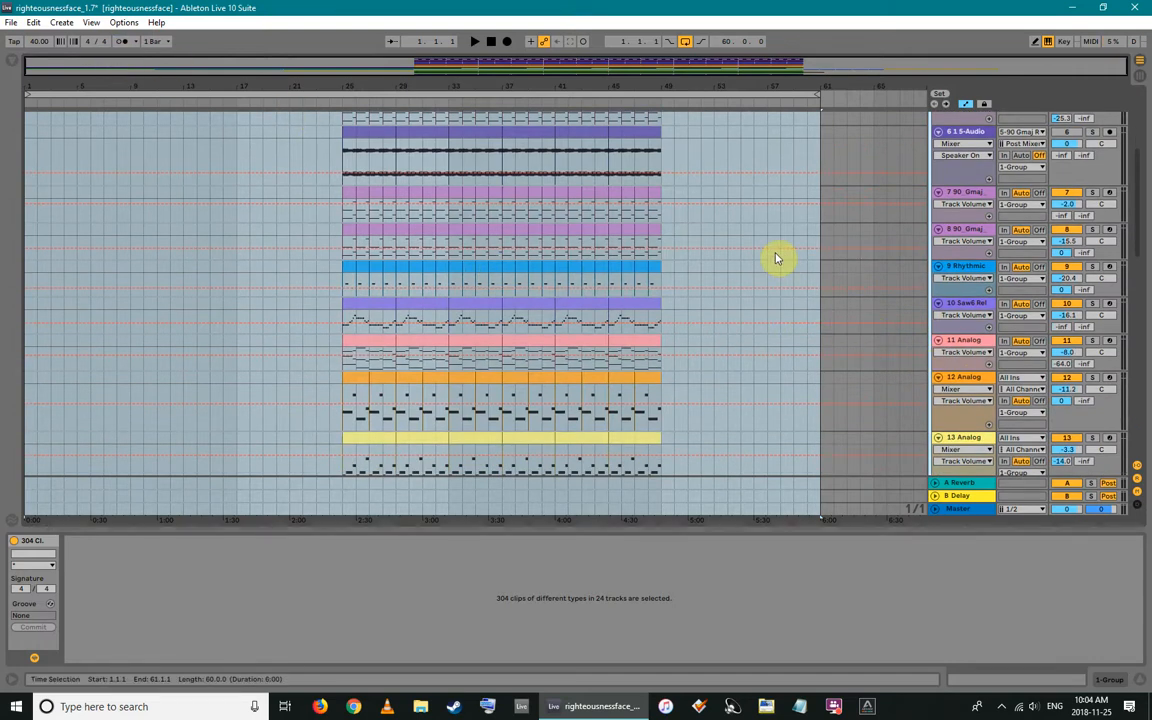
pyautogui.scroll(-8, 952, 440)
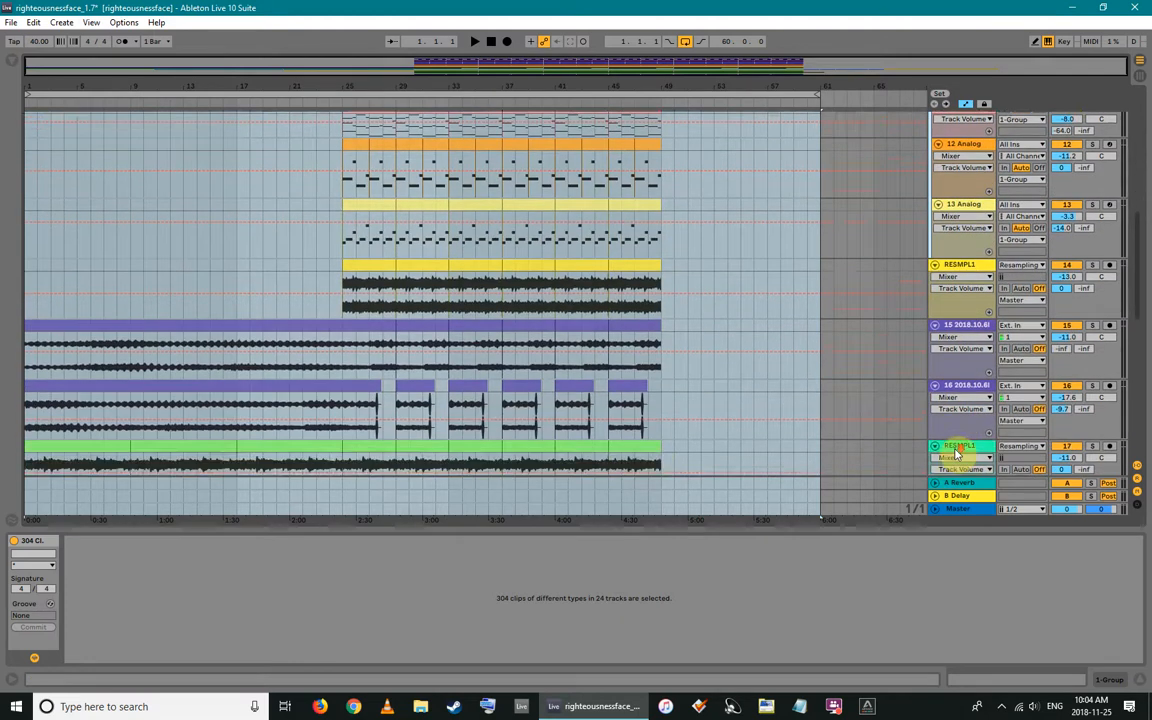
pyautogui.scroll(5, 956, 325)
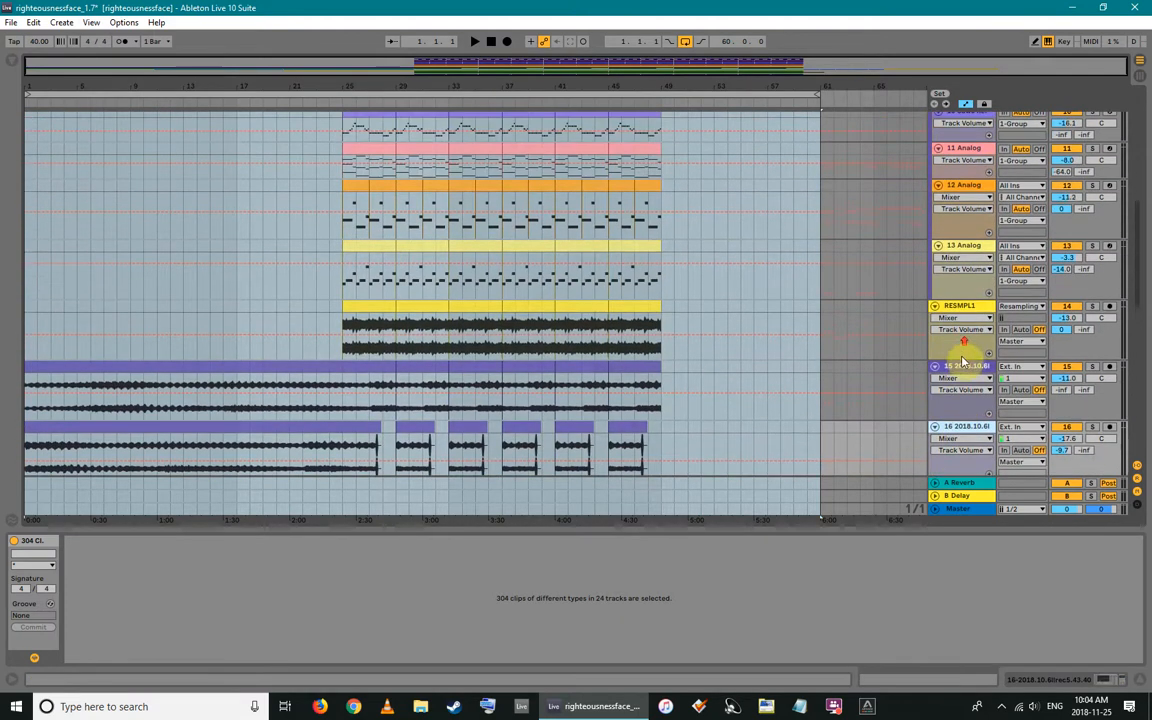
pyautogui.scroll(1, 960, 360)
pyautogui.scroll(10, 962, 357)
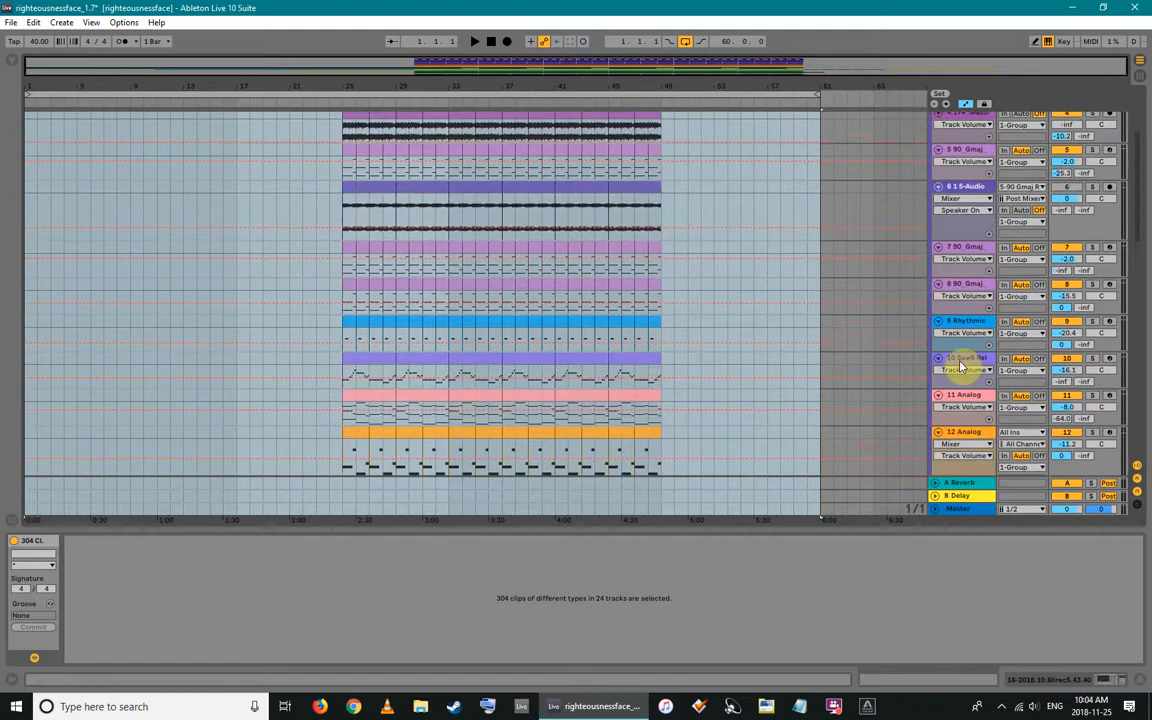
pyautogui.click(934, 119)
pyautogui.click(934, 119)
pyautogui.click(962, 130)
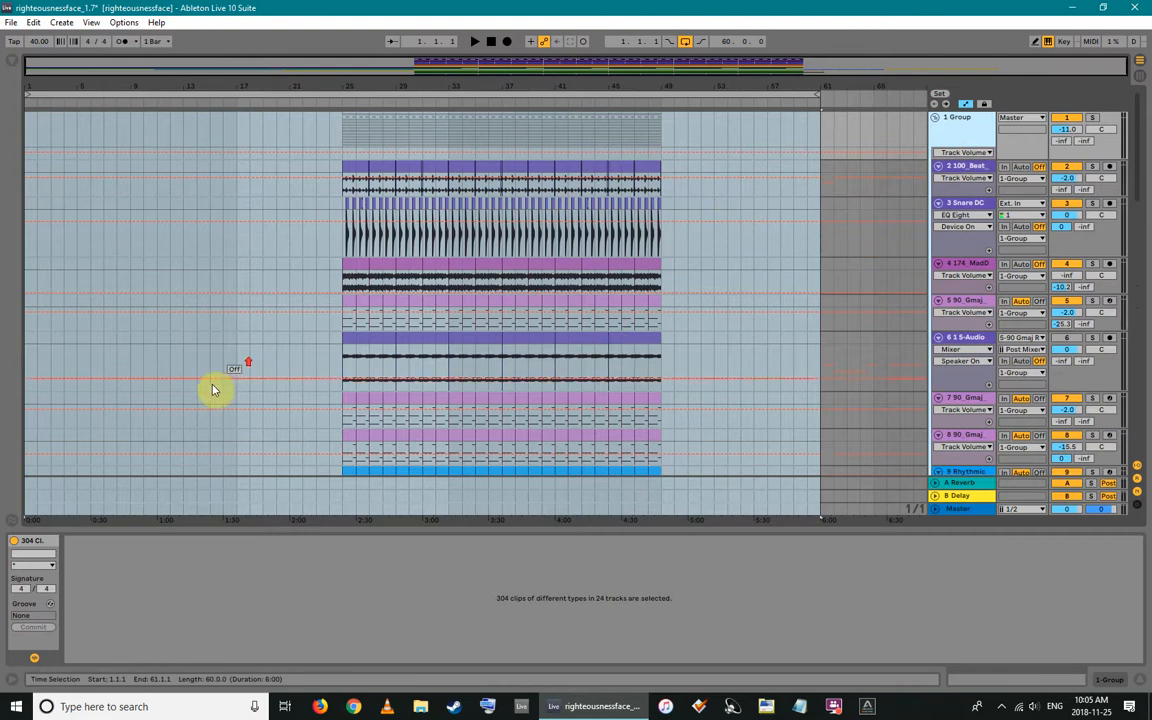
# Select the MIDI clips on the 21 Kontakt 5 track from bar 25 to bar 49
pyautogui.click(27, 243)
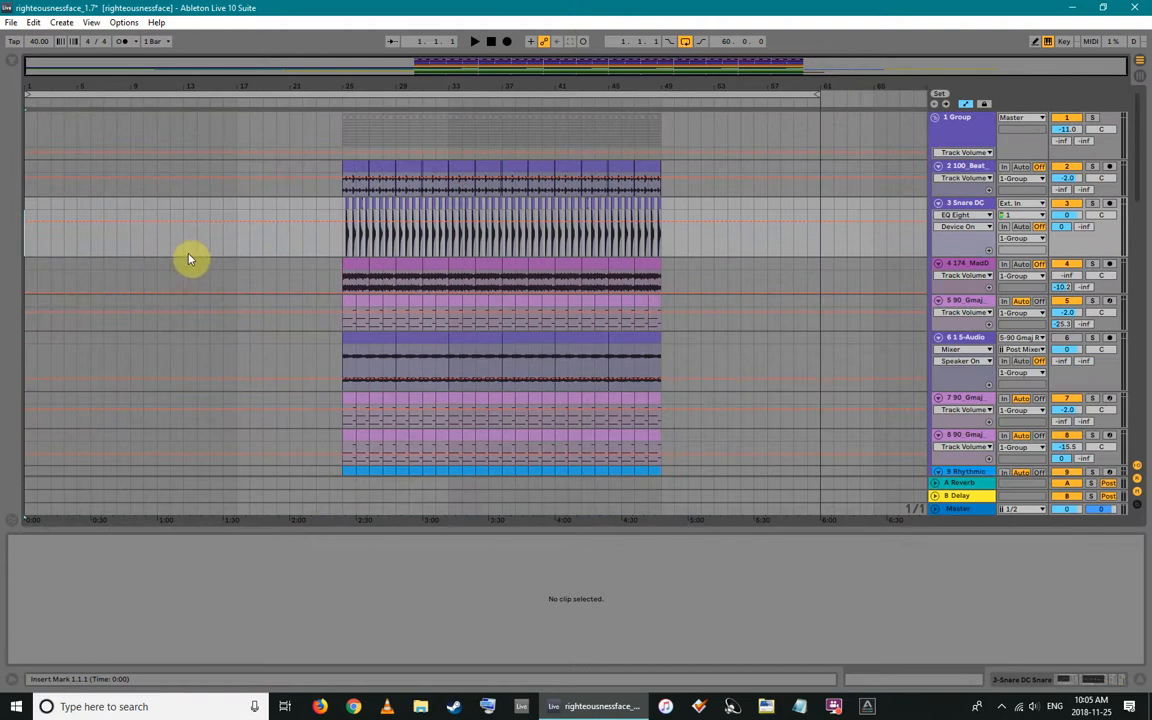
pyautogui.scroll(-5, 200, 229)
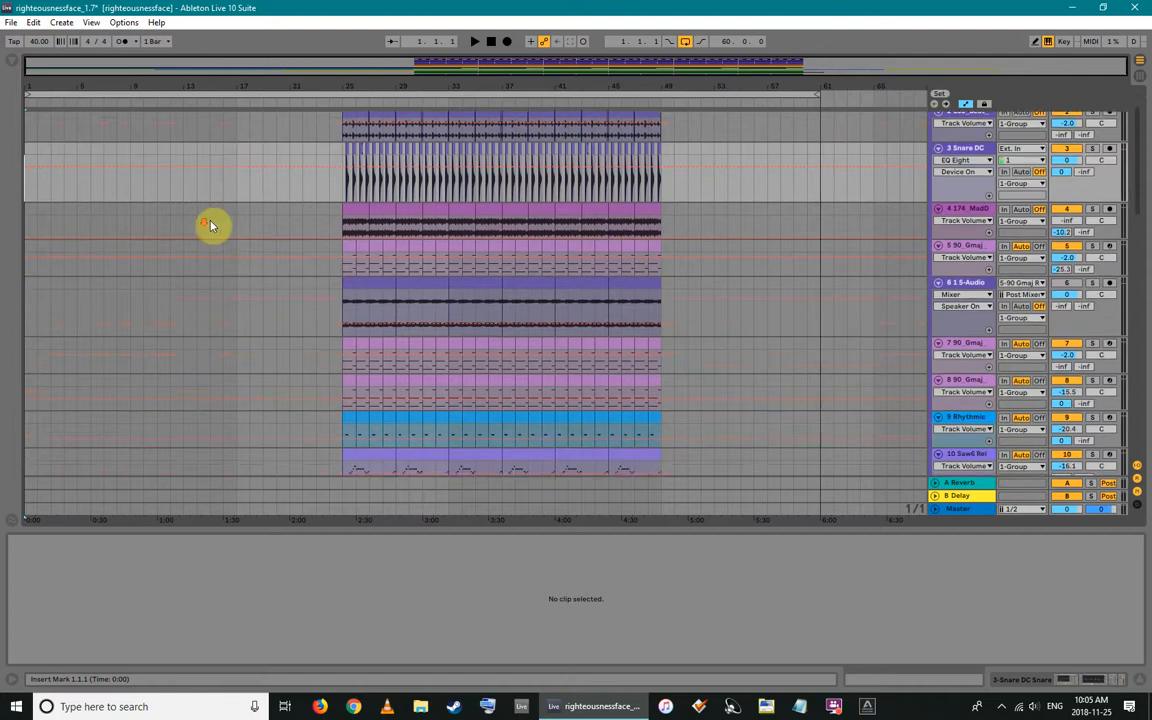
pyautogui.scroll(-8, 738, 345)
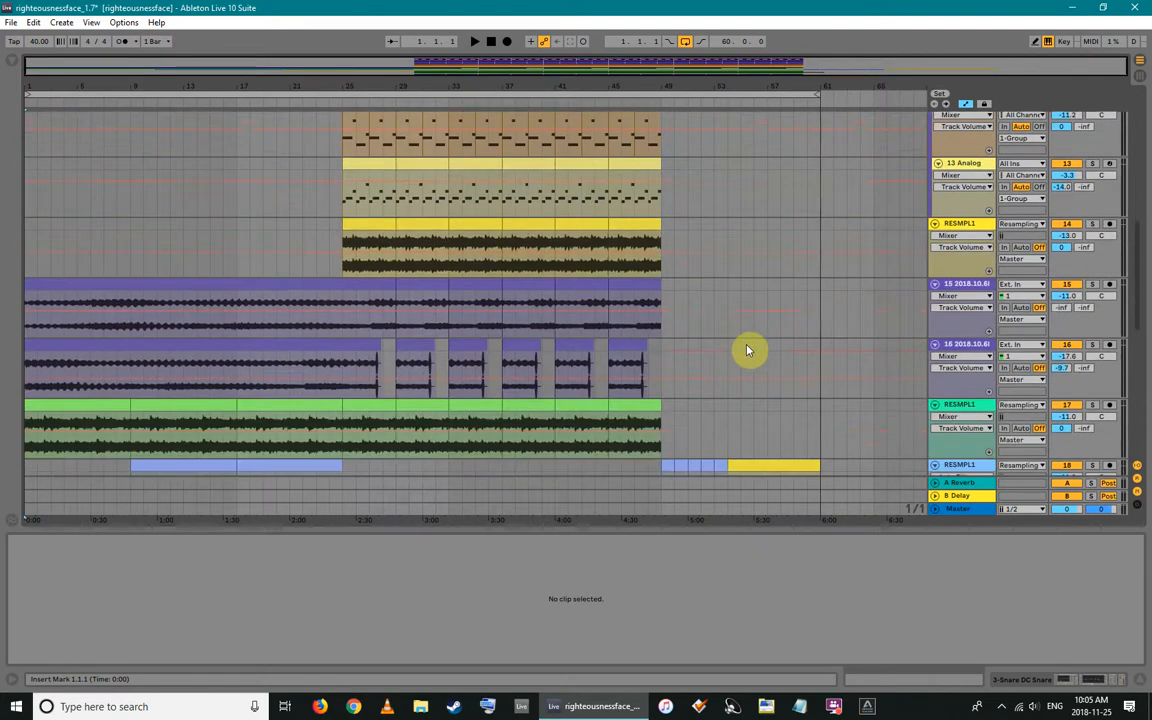
pyautogui.scroll(-5, 705, 360)
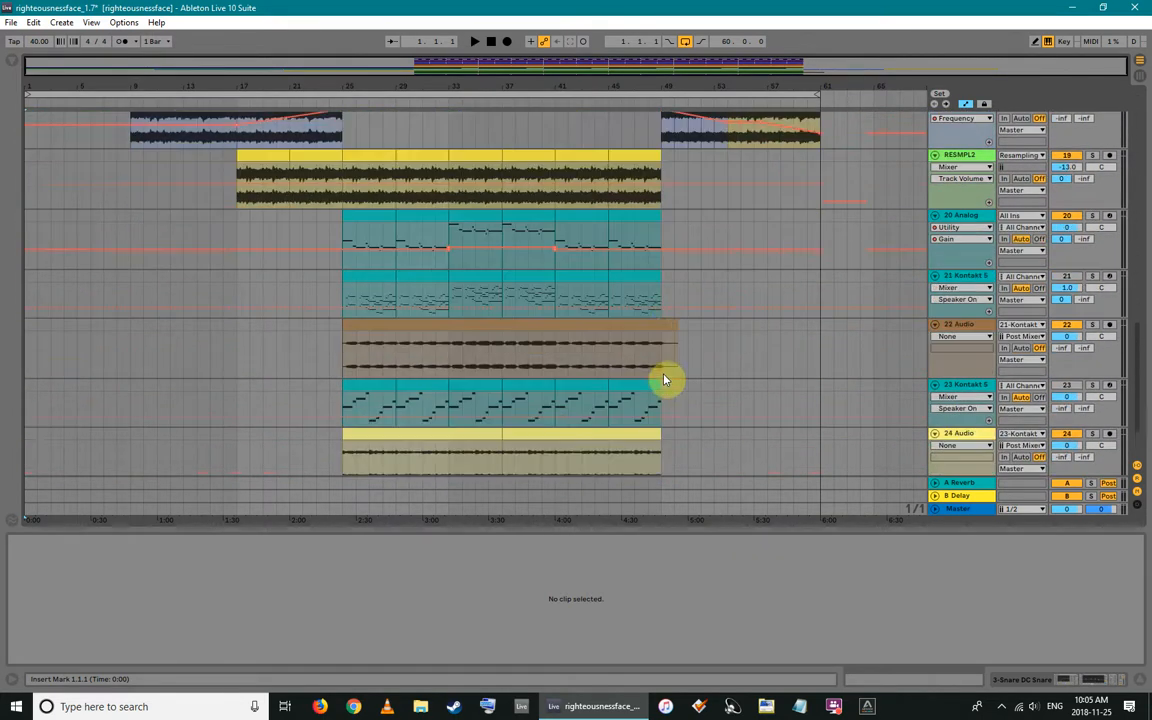
pyautogui.moveTo(346, 298); pyautogui.dragTo(658, 285)
pyautogui.scroll(-2, 450, 335)
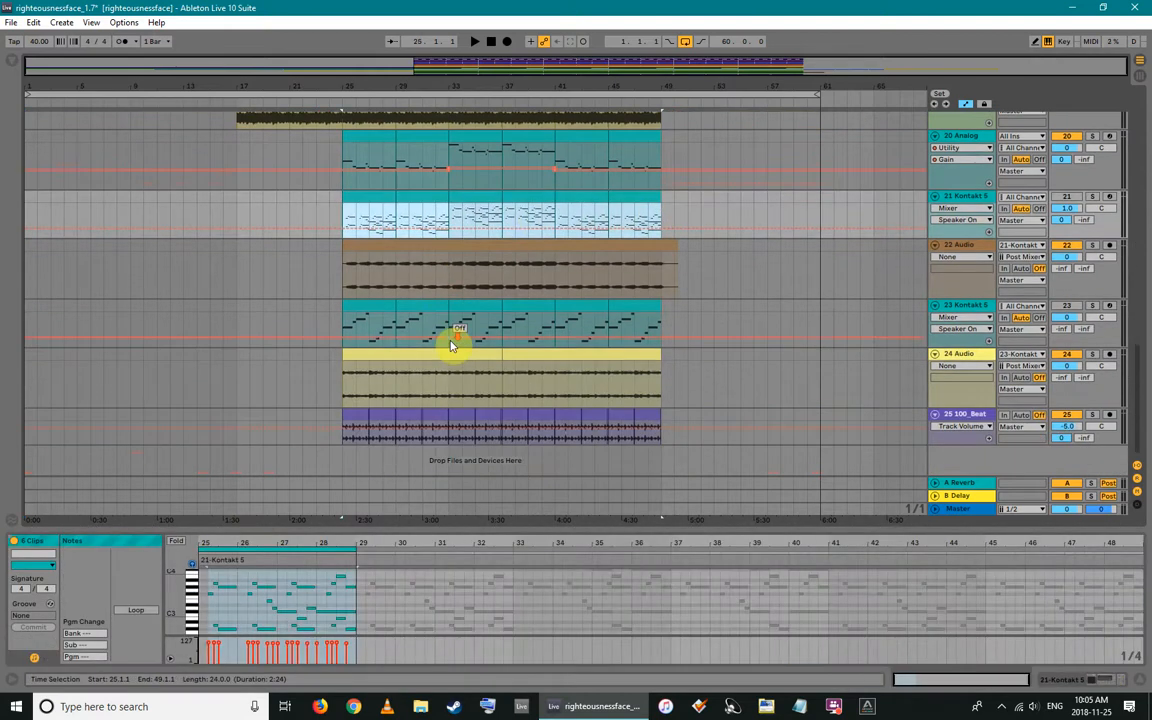
# Check the automation device choices of RESMPL1 track 18 and place the insert marker at its end, bar 61
pyautogui.scroll(8, 504, 381)
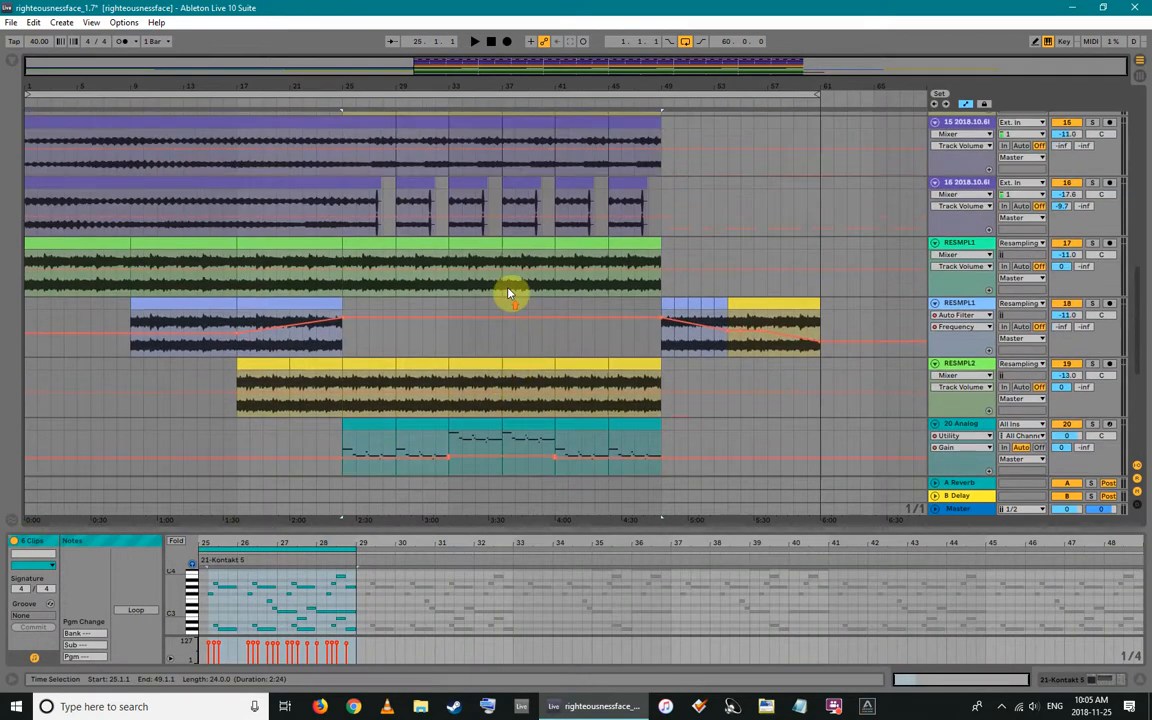
pyautogui.scroll(10, 503, 336)
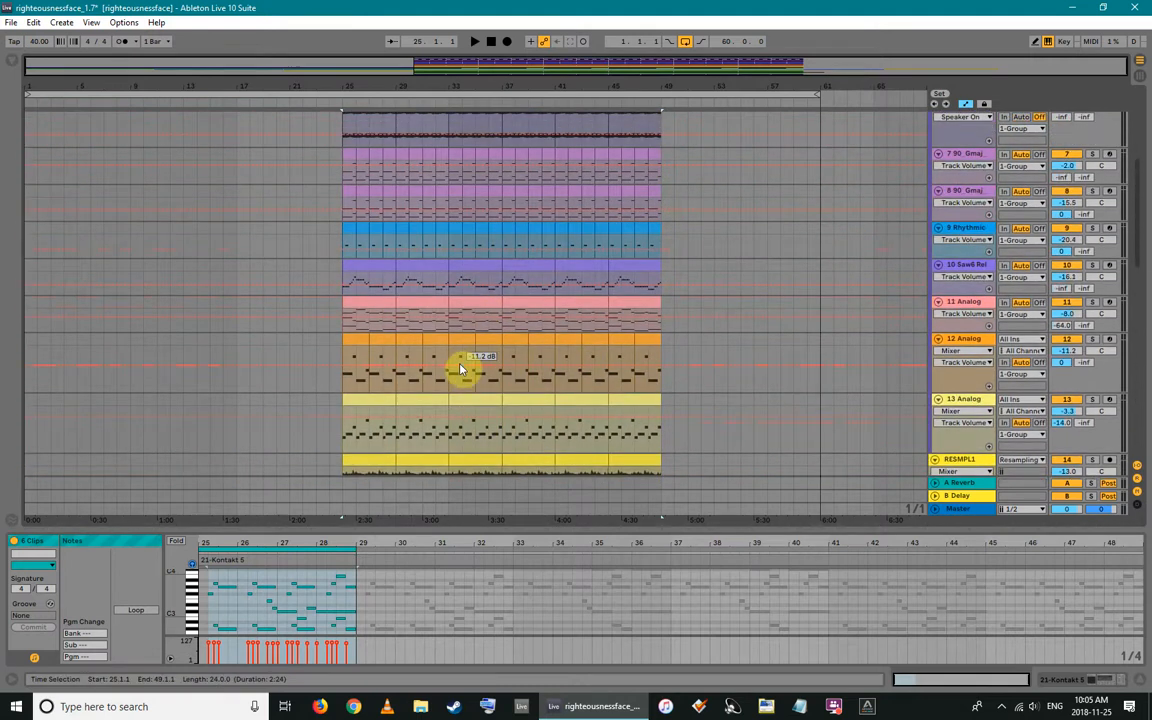
pyautogui.scroll(8, 455, 365)
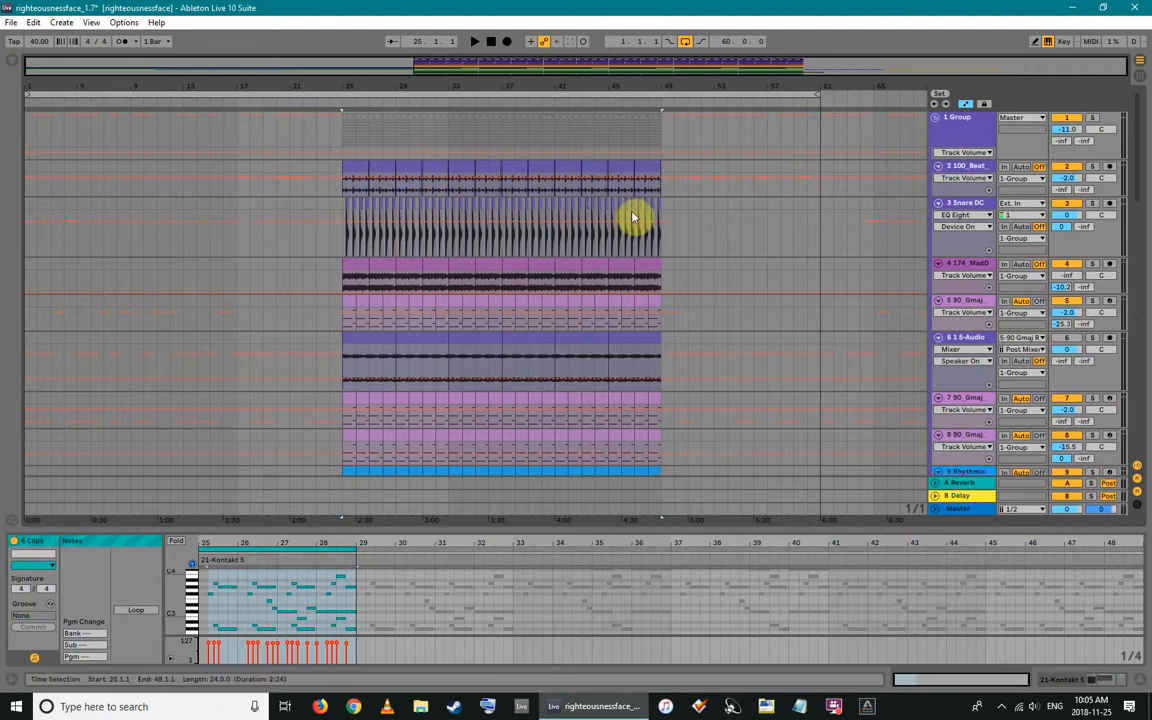
pyautogui.scroll(-15, 713, 314)
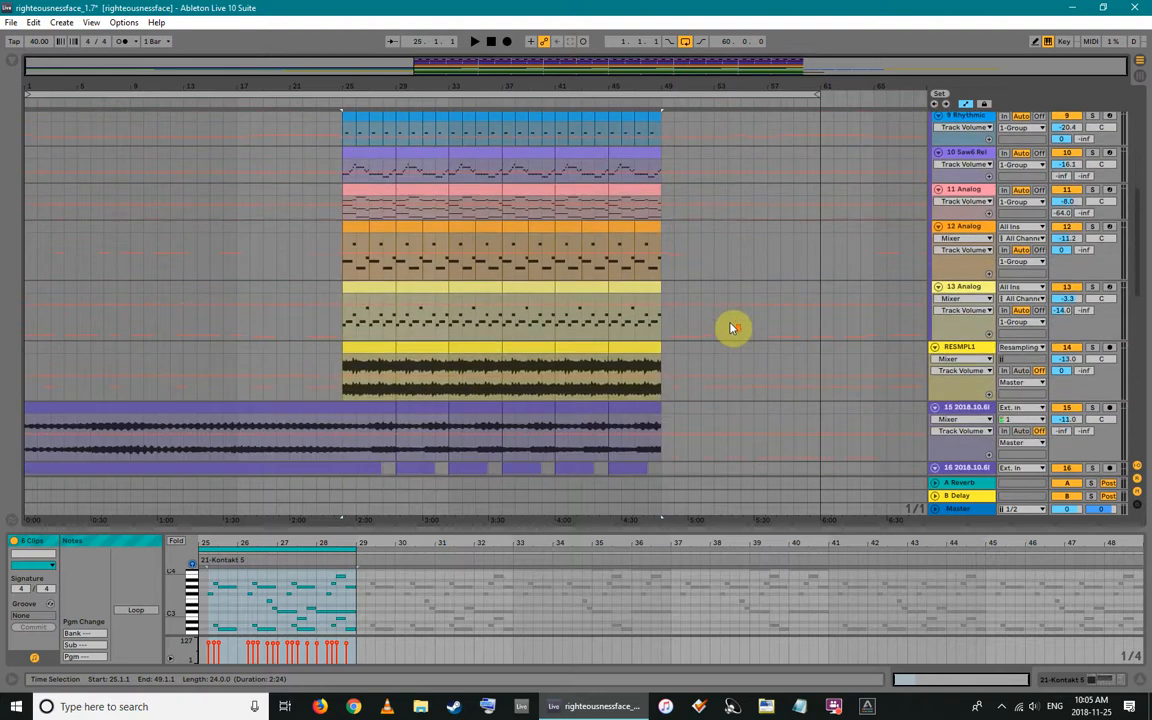
pyautogui.scroll(-2, 730, 322)
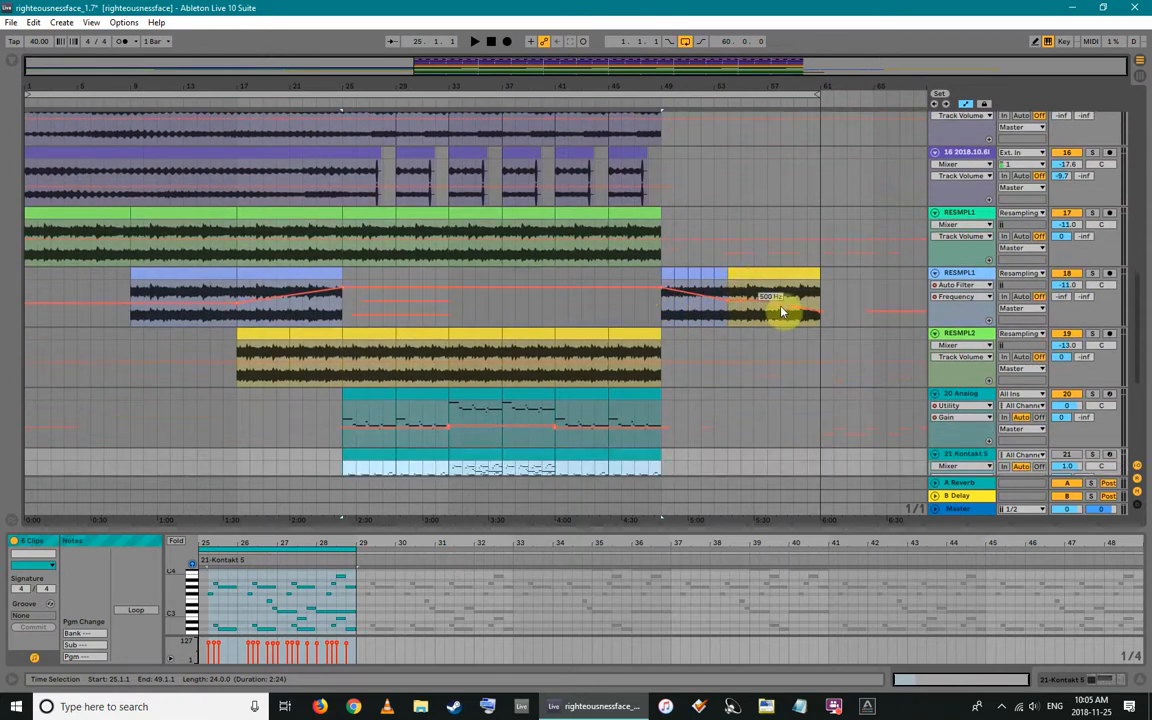
pyautogui.click(958, 286)
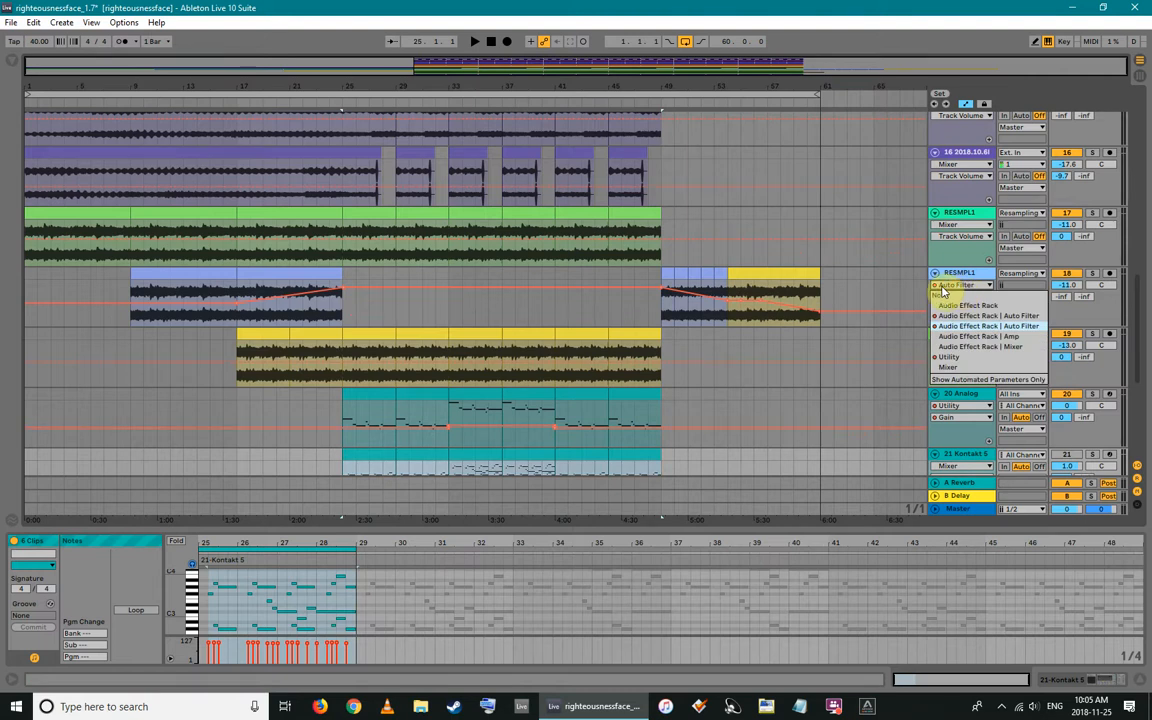
pyautogui.click(823, 318)
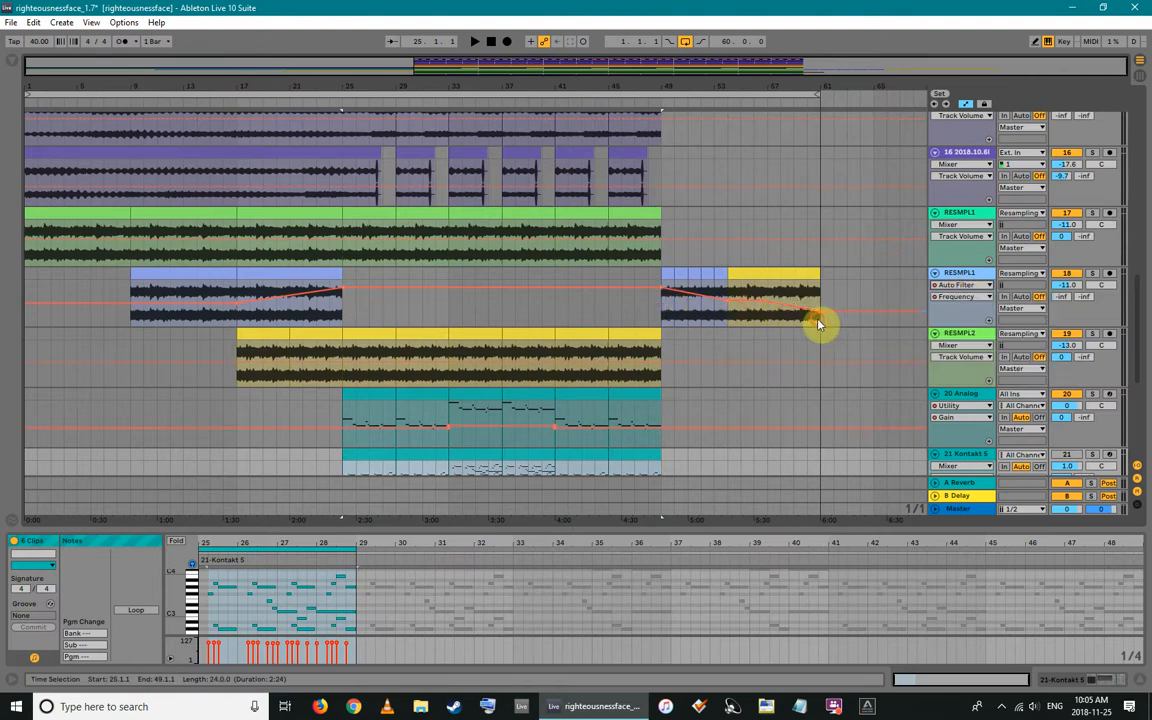
pyautogui.click(817, 318)
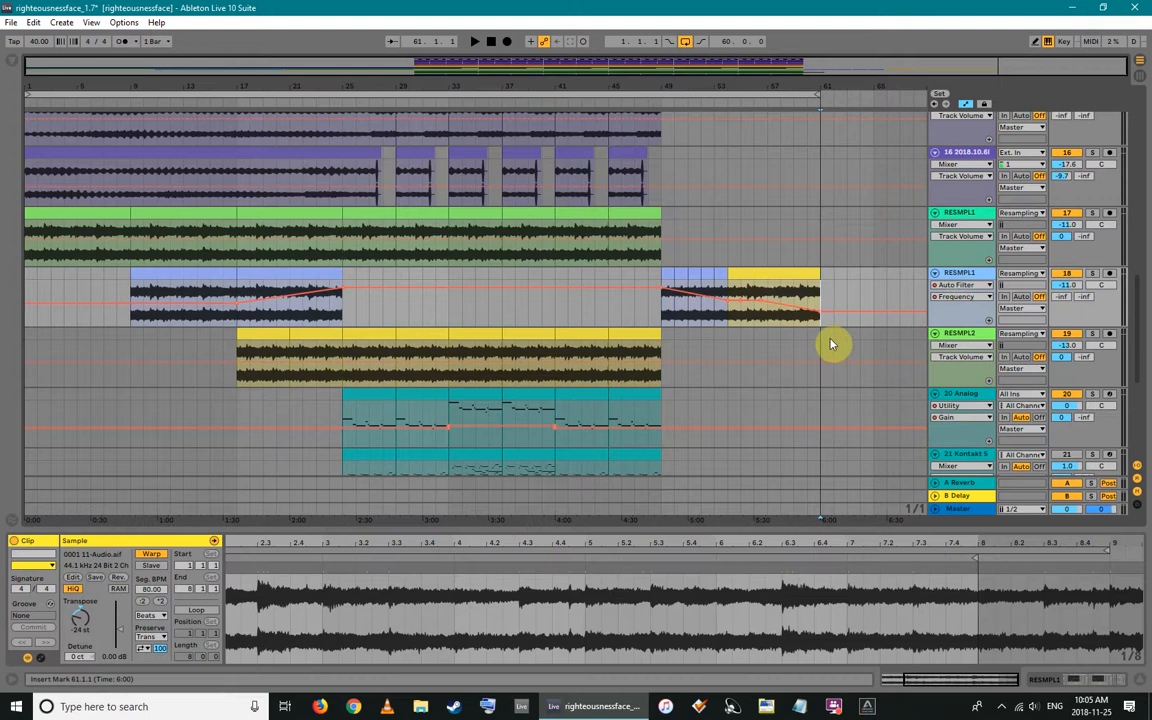
# Place the insert marker at bar 1 on RESMPL1 track 14 and start playback from there
pyautogui.scroll(3, 540, 340)
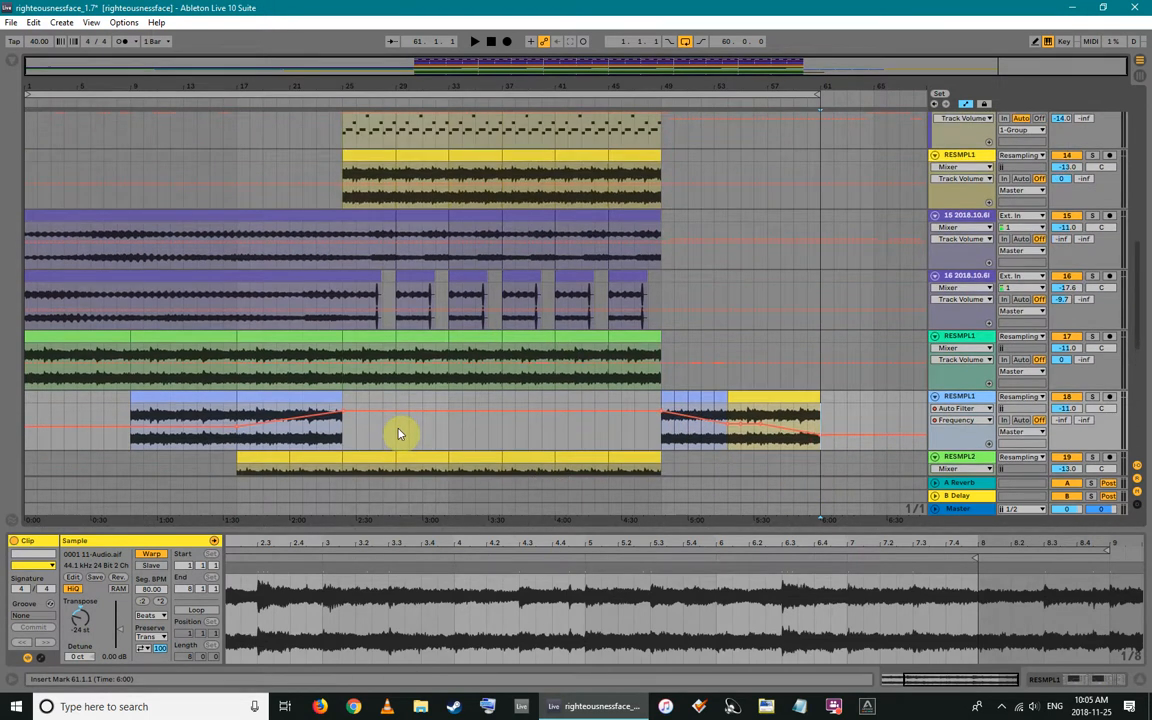
pyautogui.scroll(2, 213, 314)
pyautogui.click(26, 257)
pyautogui.press('Tab')
pyautogui.press('Tab')
pyautogui.press('space')
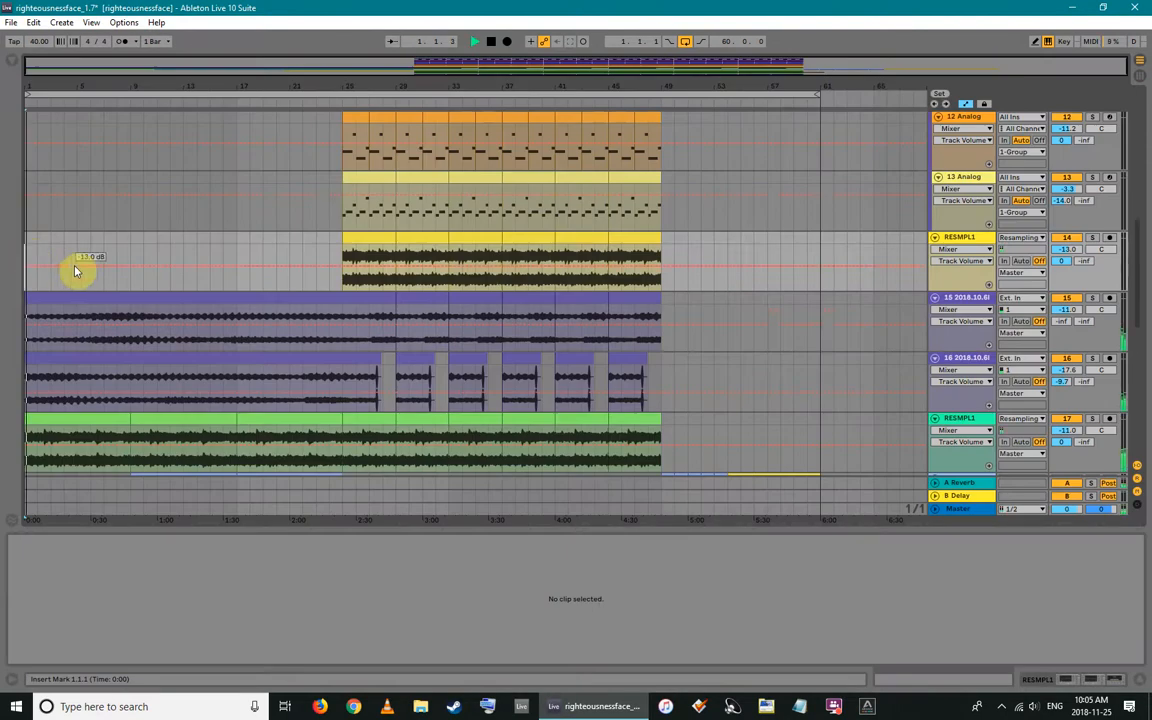
# Check the master output meter in the mixer while the song plays and return to the arrangement
pyautogui.press('Tab')
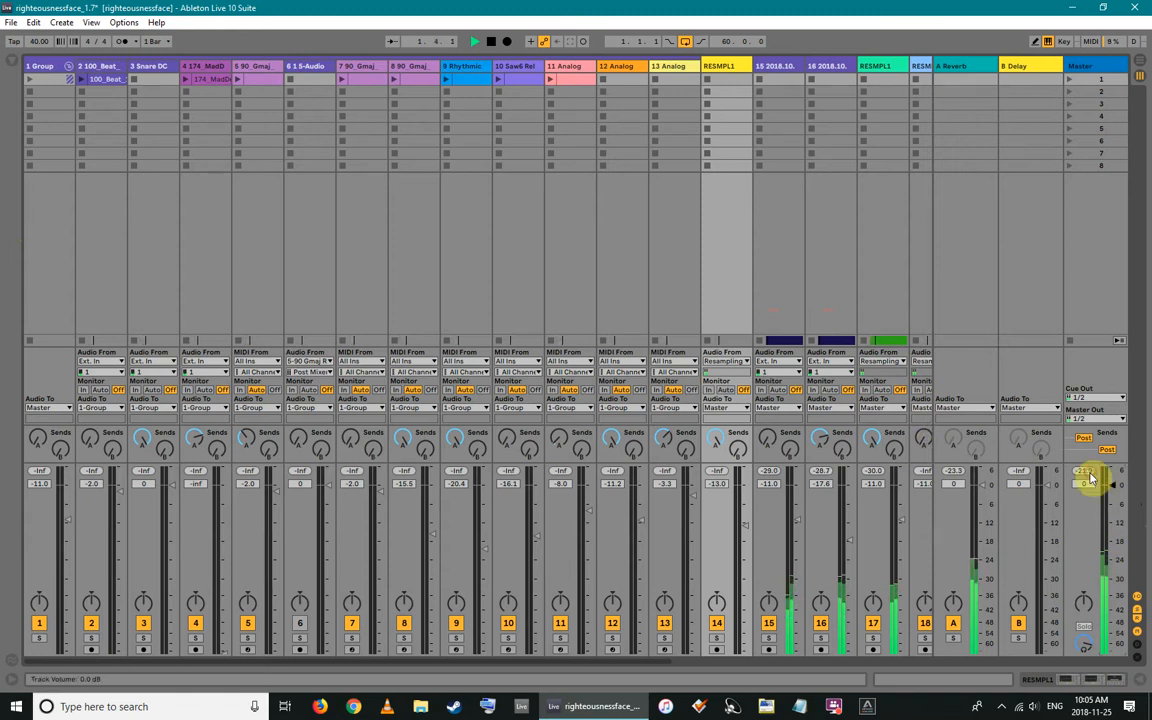
pyautogui.press('Tab')
pyautogui.press('Tab')
pyautogui.press('Tab')
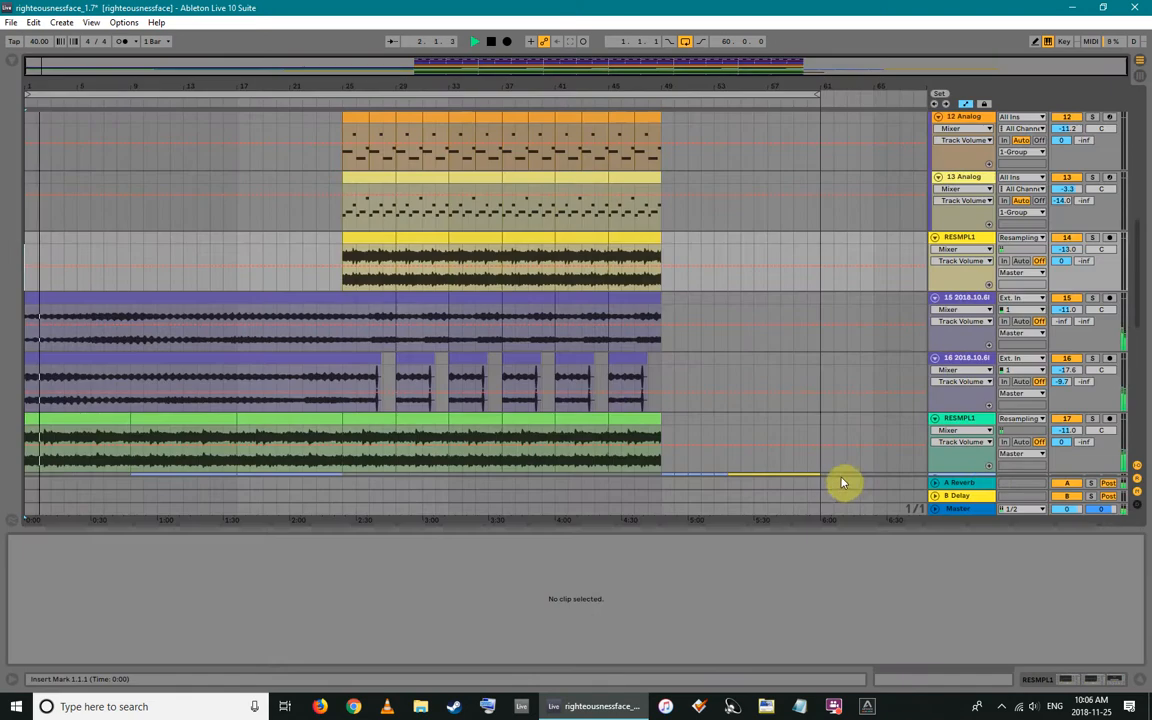
# Show the sample details of the first clip on the 2 100_Beat track at bar 25
pyautogui.scroll(10, 375, 328)
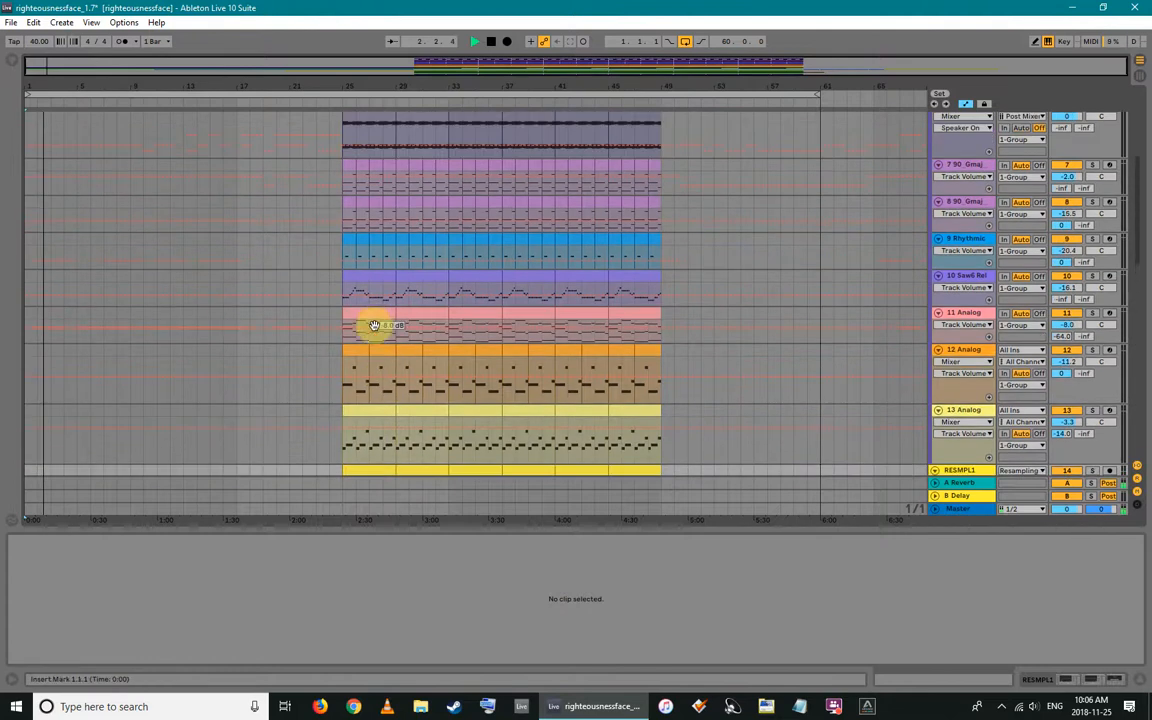
pyautogui.scroll(4, 380, 326)
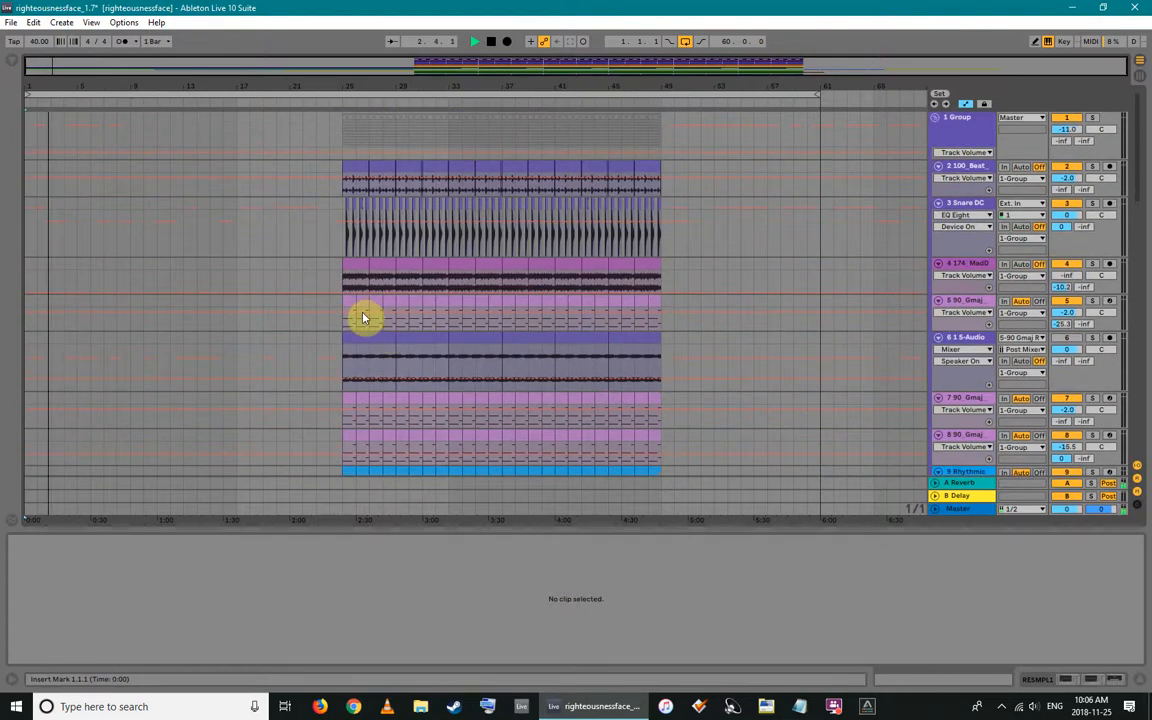
pyautogui.click(352, 172)
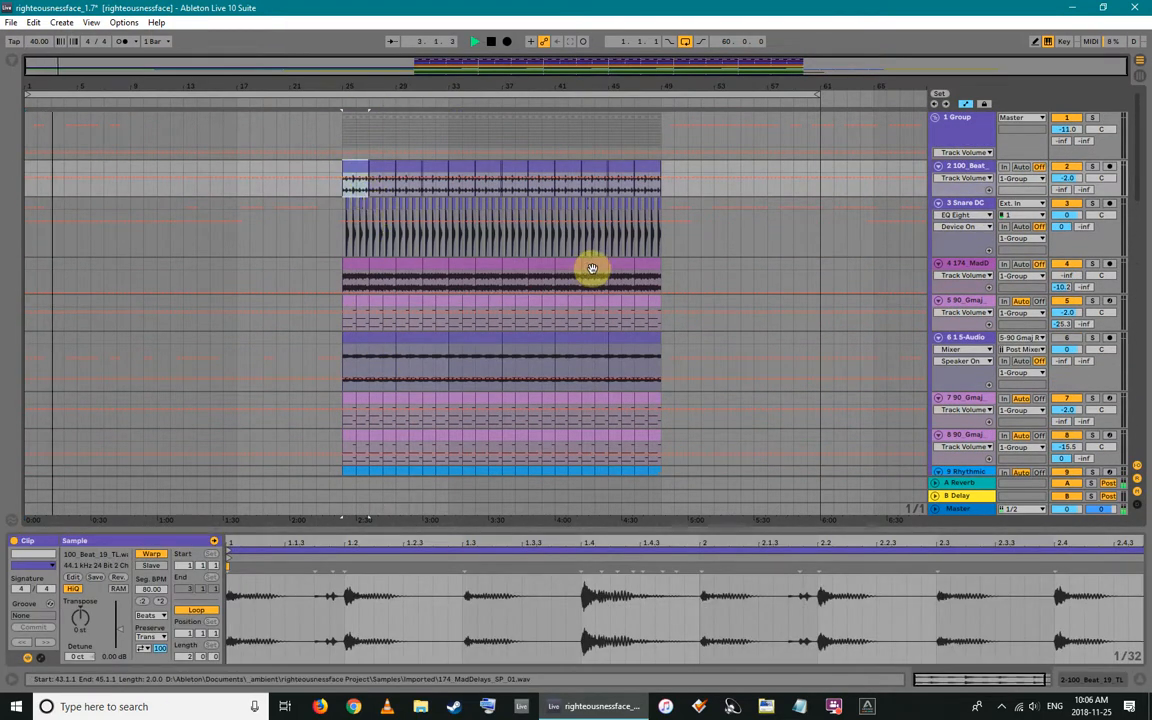
# Inspect the A Reverb and B Delay returns, the Master track and the 9 Rhythmic track's instrument
pyautogui.click(936, 485)
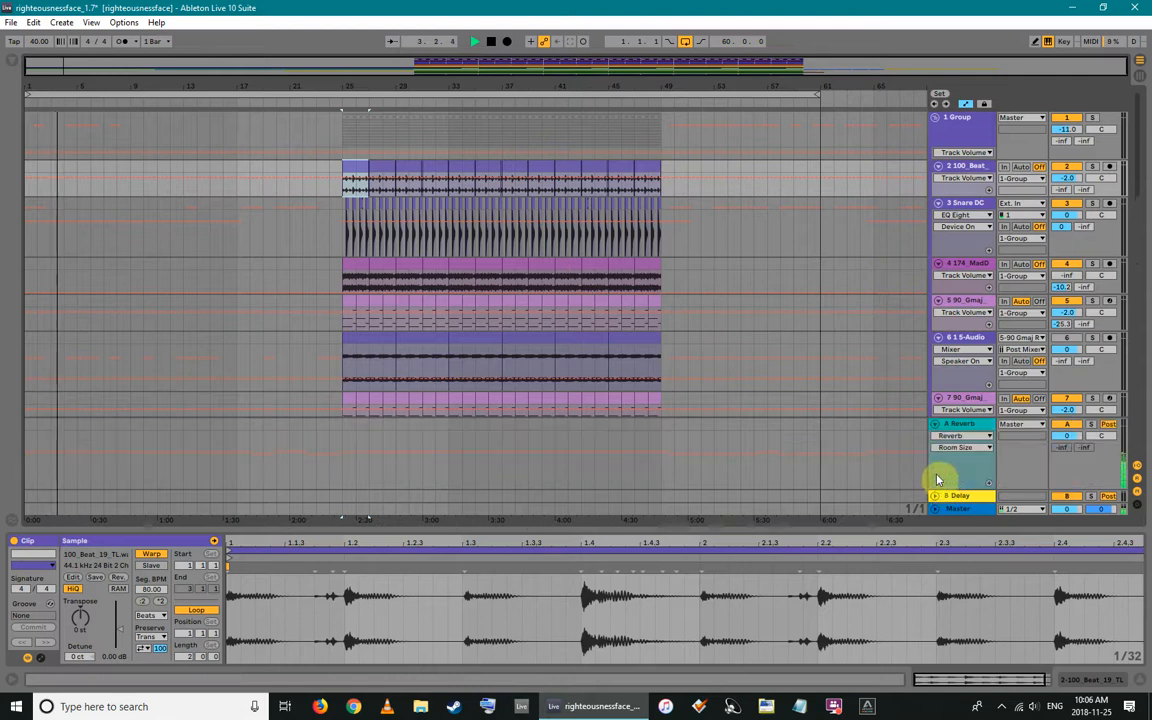
pyautogui.click(847, 478)
pyautogui.click(935, 425)
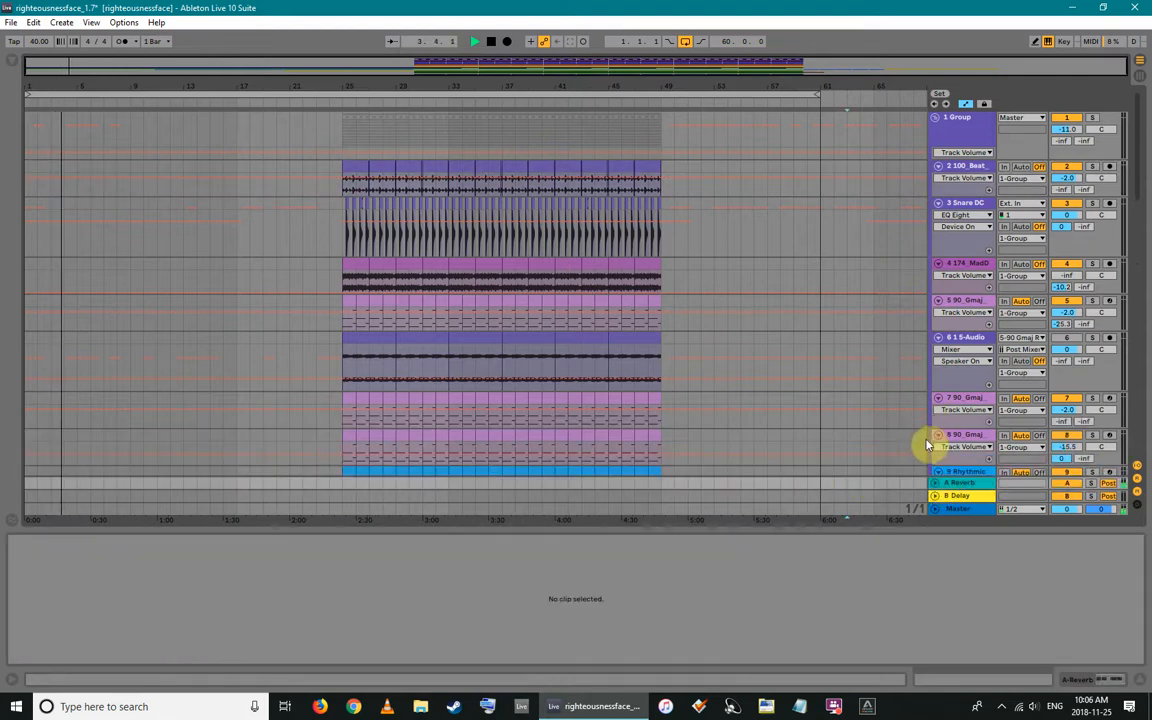
pyautogui.click(958, 483)
pyautogui.click(959, 497)
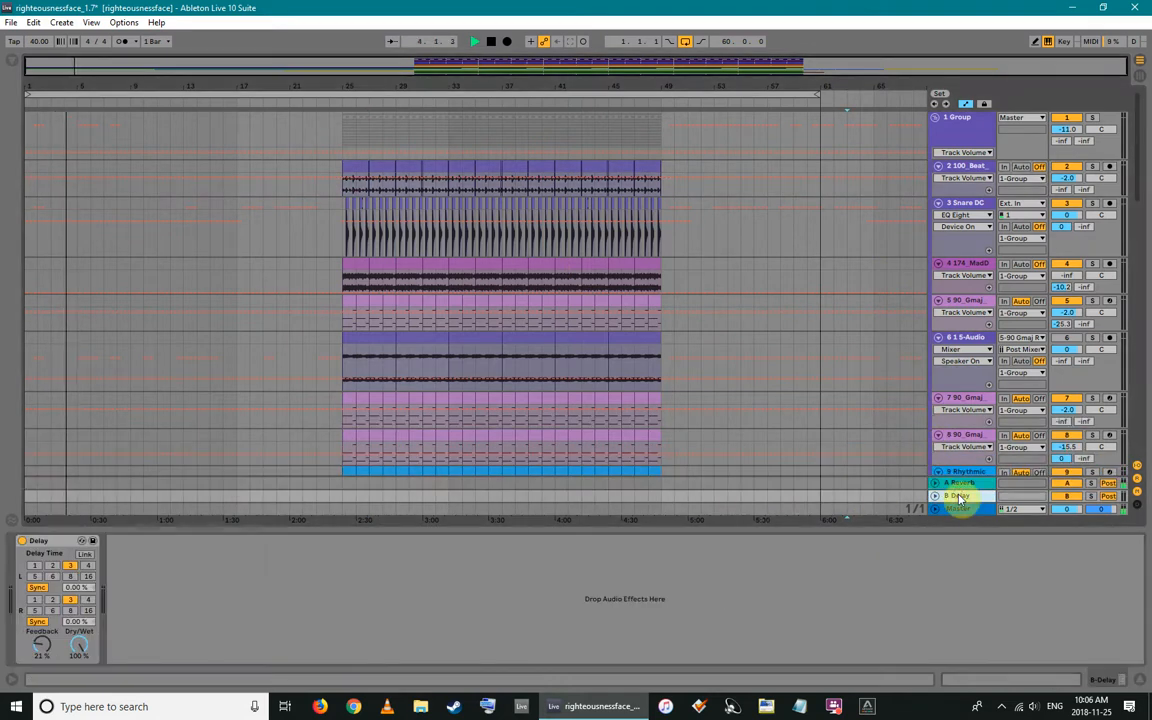
pyautogui.click(959, 500)
pyautogui.click(952, 500)
pyautogui.click(952, 511)
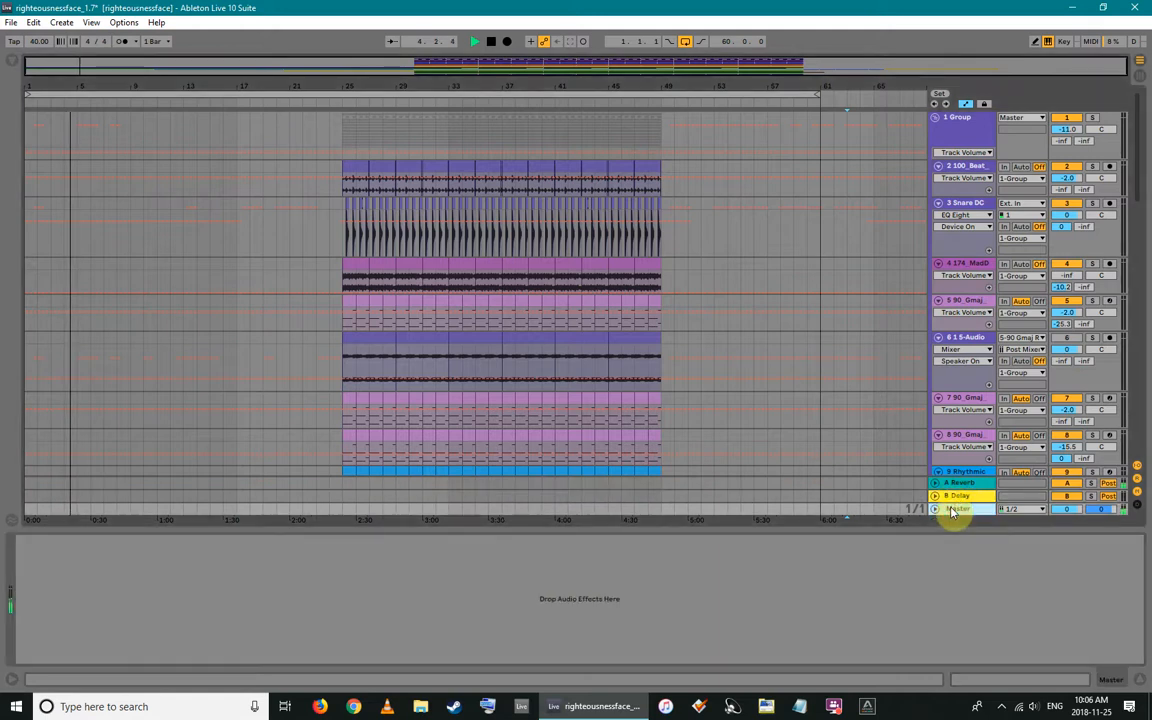
pyautogui.click(957, 476)
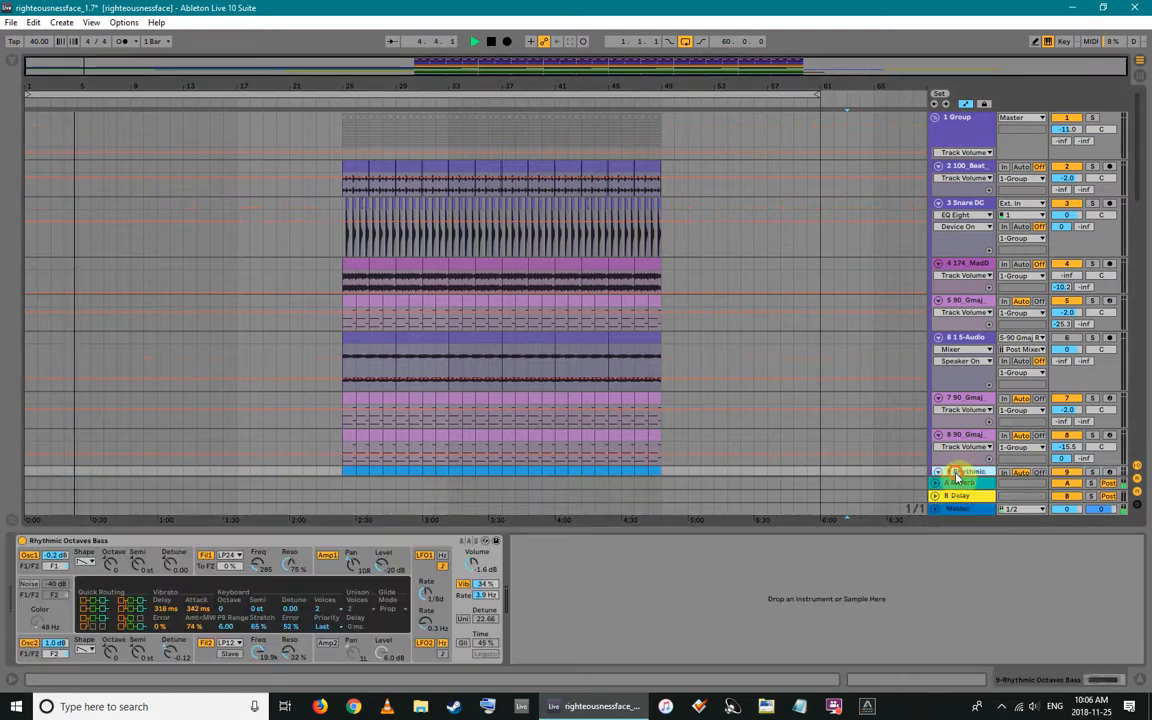
# Reselect the first 100_Beat clip and review the clips across the grouped tracks
pyautogui.click(355, 163)
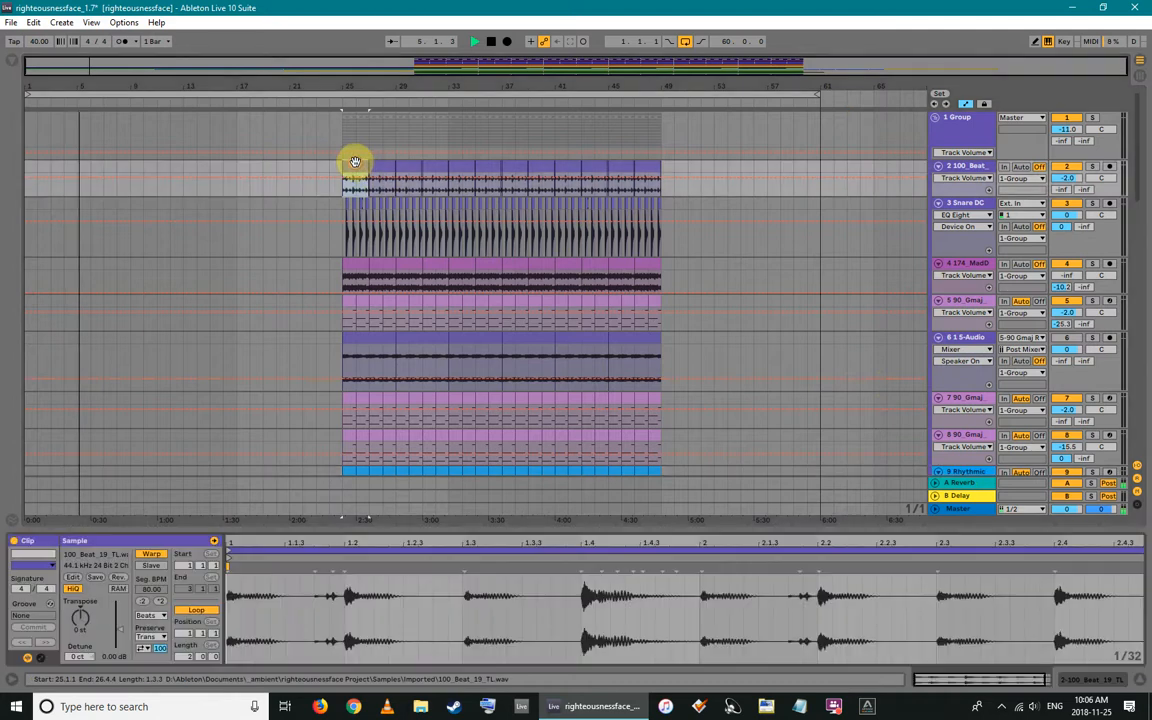
pyautogui.scroll(-1, 379, 309)
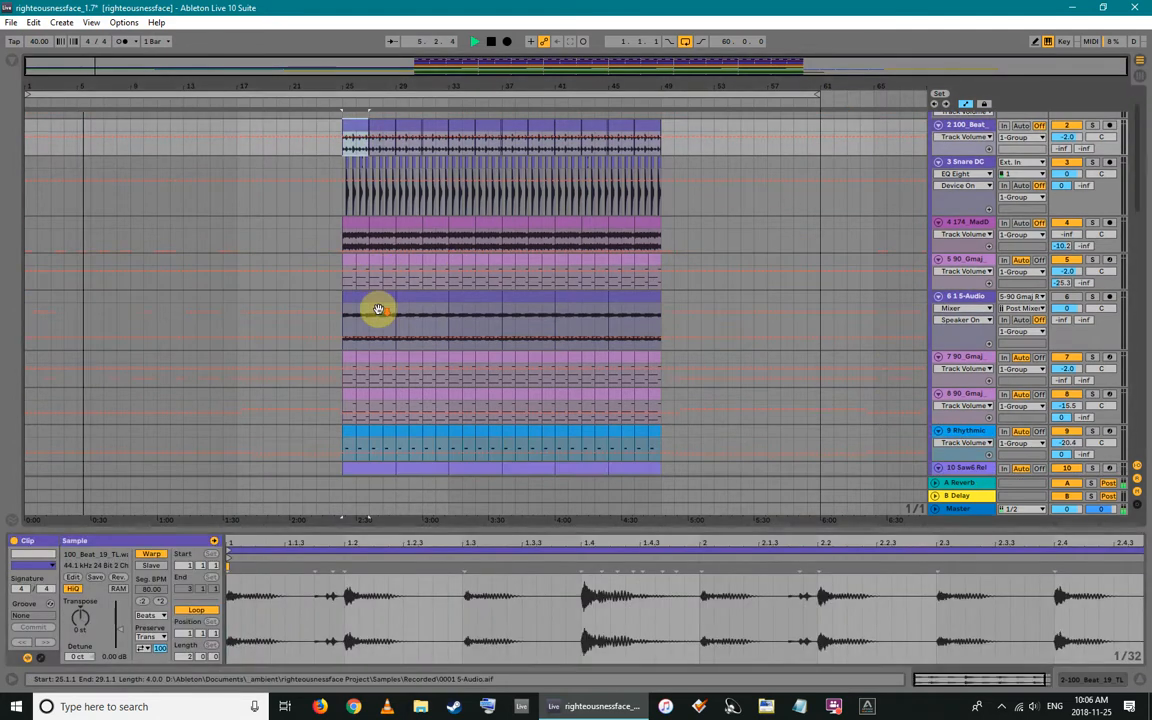
pyautogui.scroll(1, 379, 312)
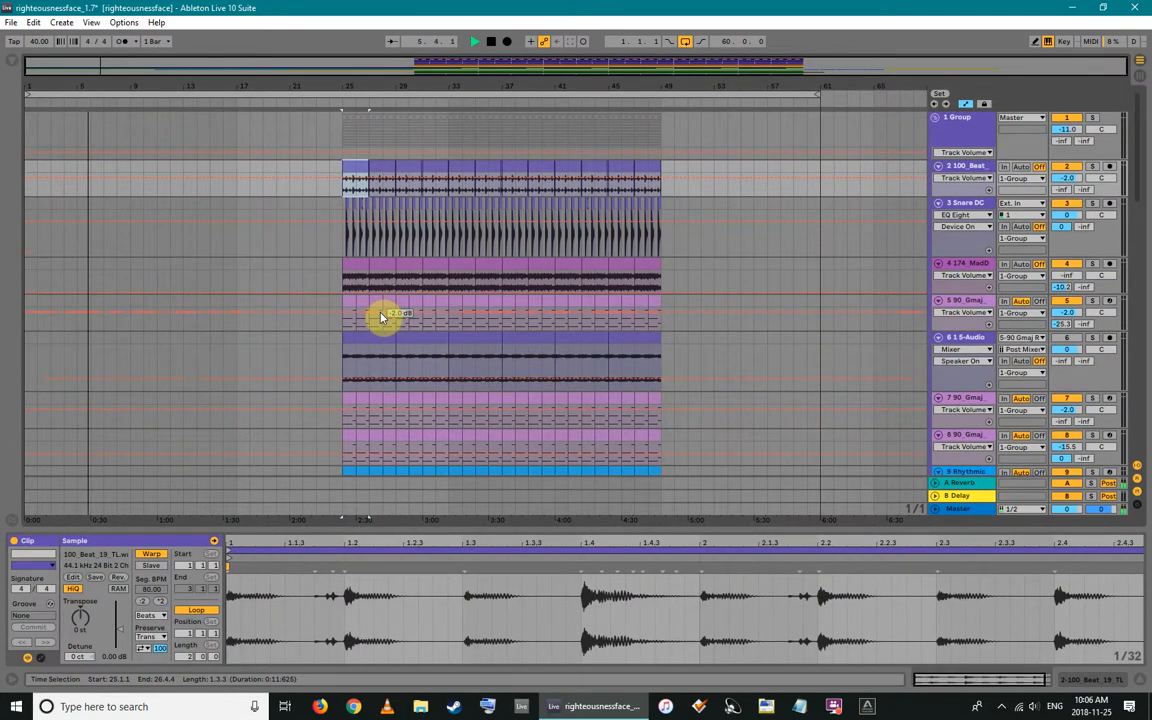
pyautogui.scroll(-5, 381, 317)
pyautogui.scroll(4, 382, 311)
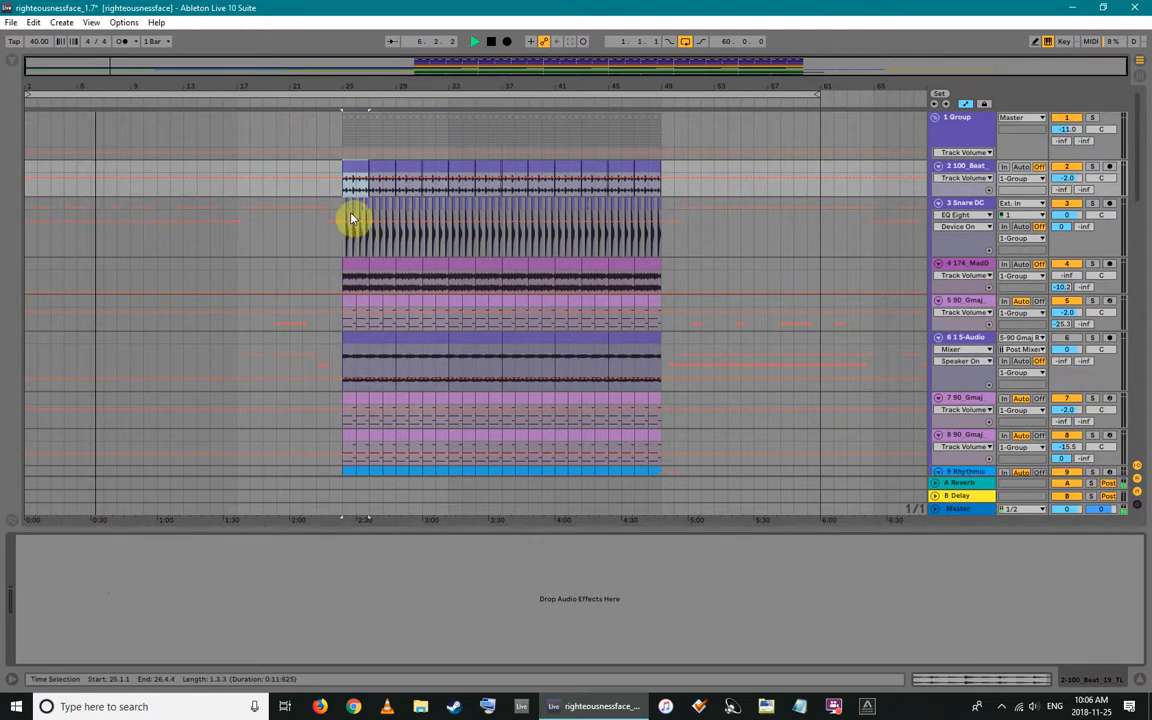
# Inspect the device chain of the 3 Snare DC track and the sample and devices of the 4 174_MadD track
pyautogui.click(351, 217)
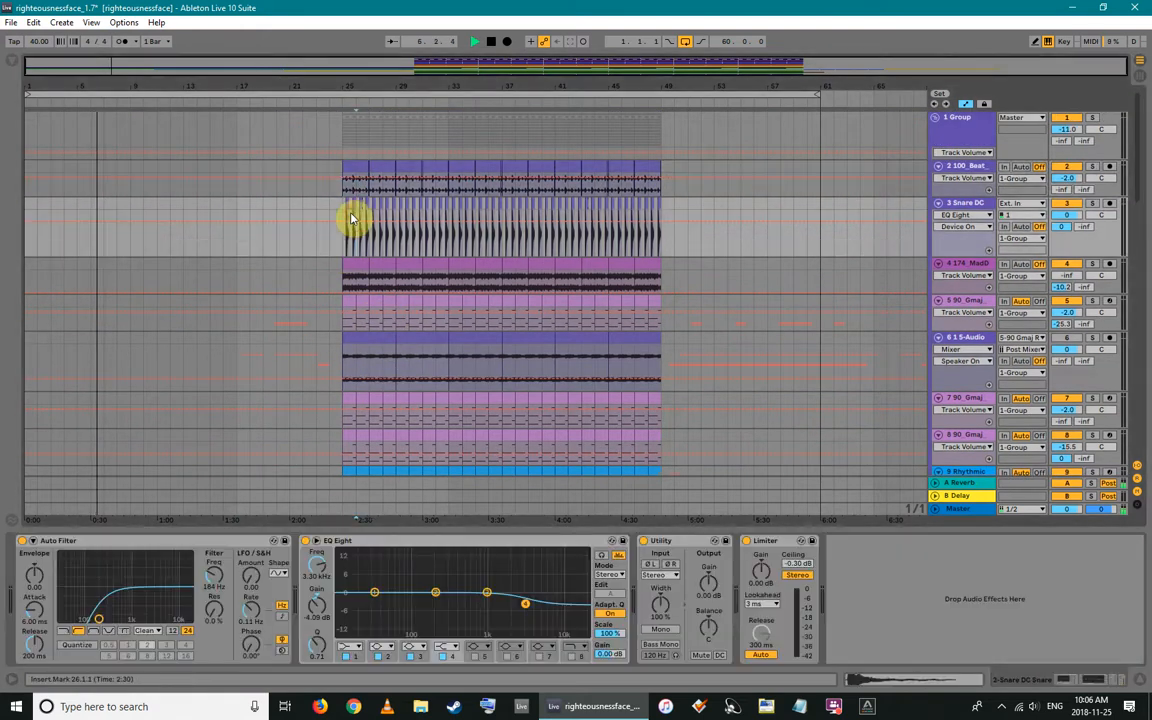
pyautogui.click(354, 281)
pyautogui.hotkey('shift', 'Tab')
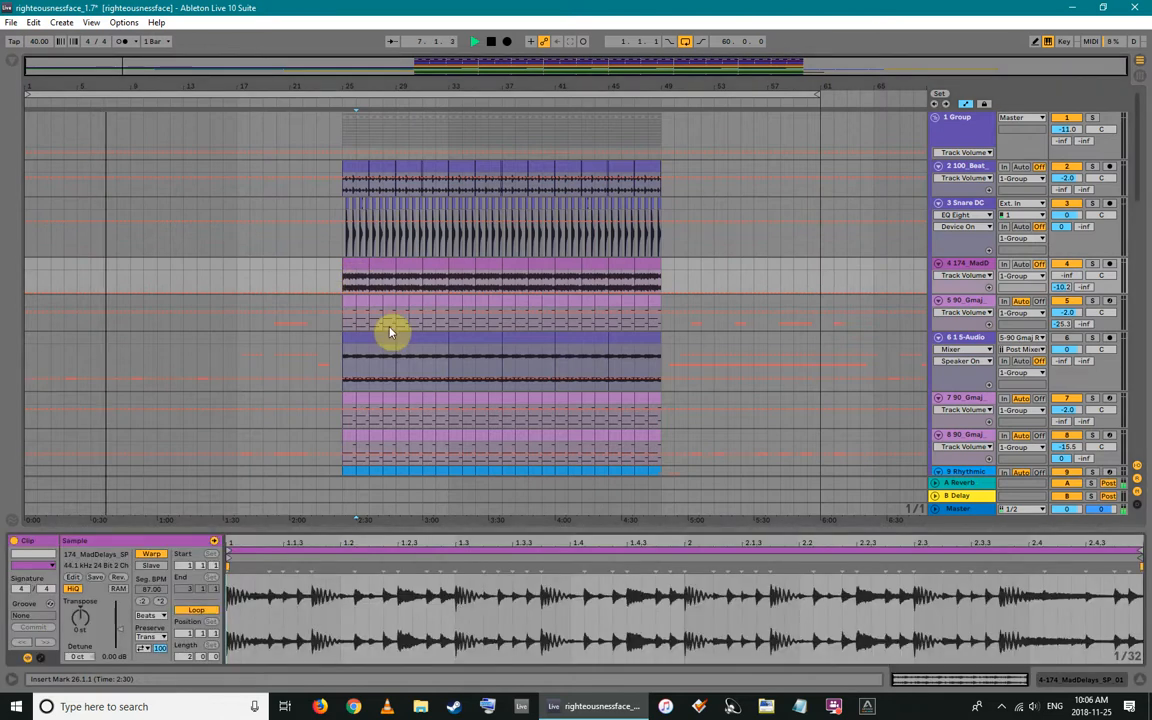
pyautogui.hotkey('shift', 'Tab')
# Inspect the instrument of the 5 90_Gmaj track and the sample details of the 6 track's audio clip at bar 25
pyautogui.scroll(-2, 378, 296)
pyautogui.click(349, 268)
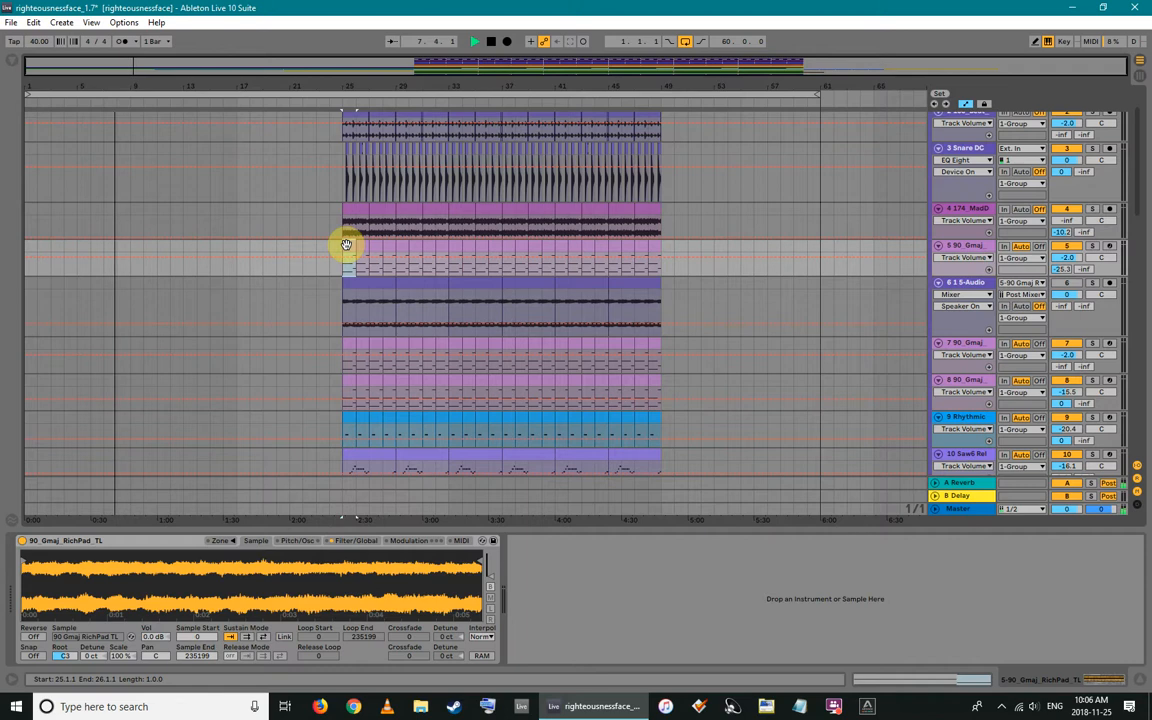
pyautogui.scroll(-1, 346, 240)
pyautogui.click(347, 278)
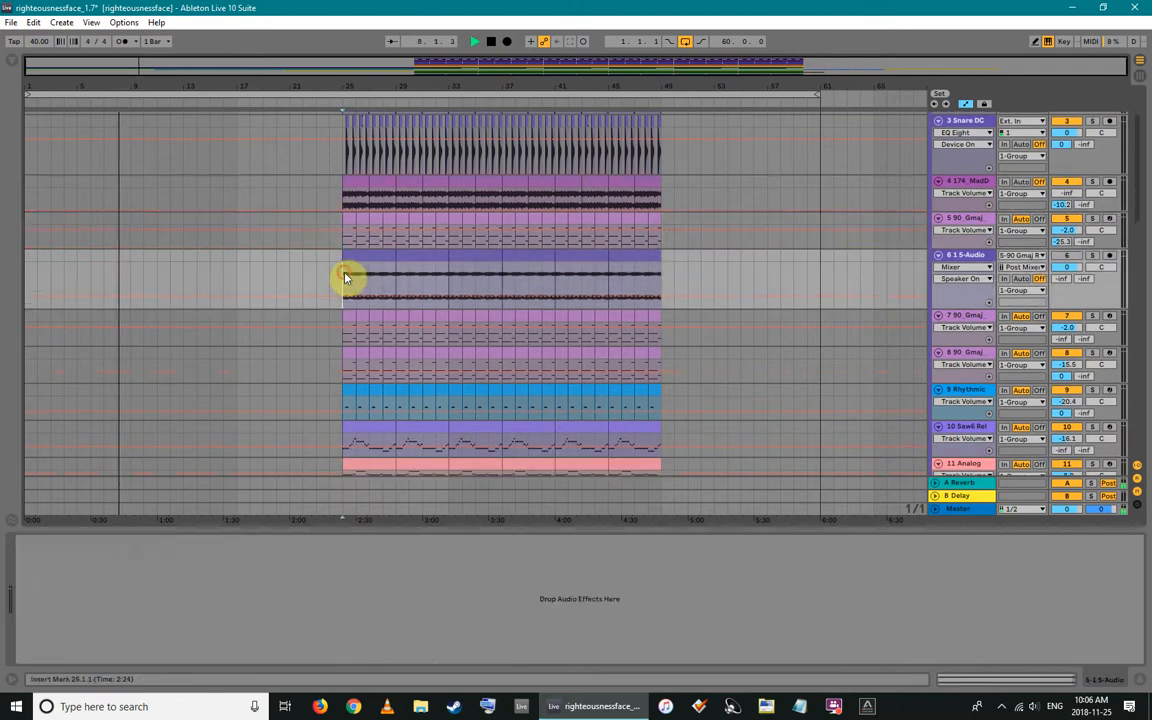
pyautogui.hotkey('shift', 'Tab')
# Inspect the long audio clip on track 15 and that track's EQ Eight
pyautogui.scroll(-15, 345, 295)
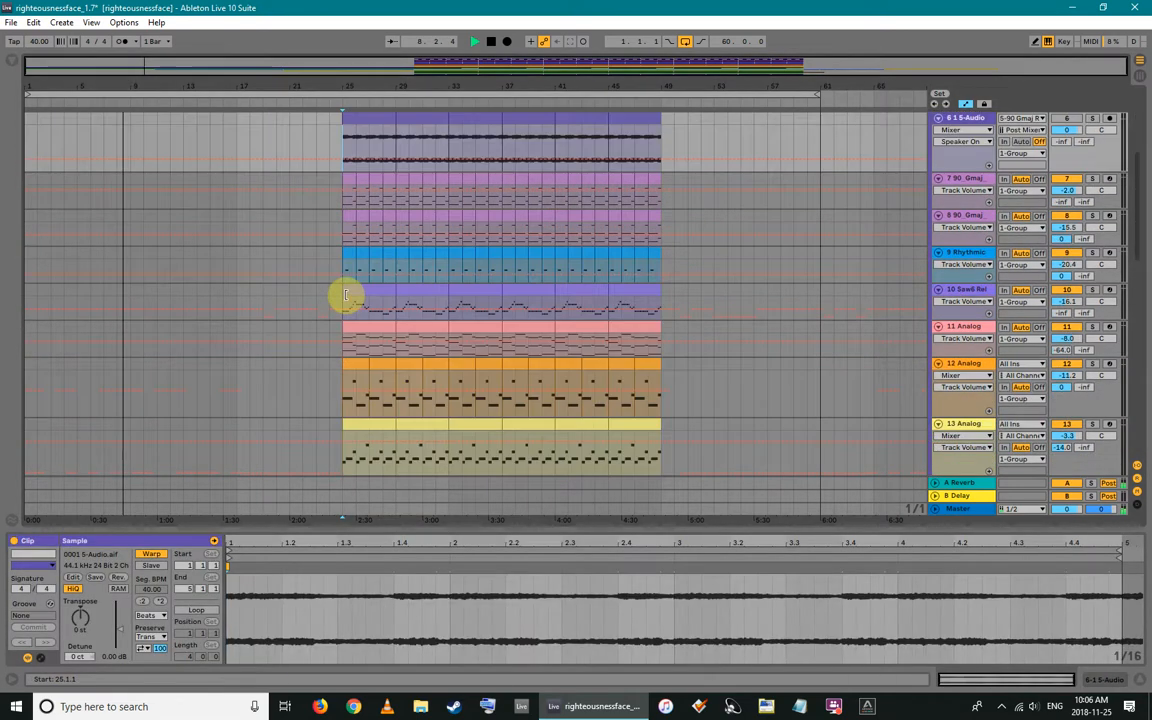
pyautogui.scroll(-3, 145, 327)
pyautogui.click(116, 260)
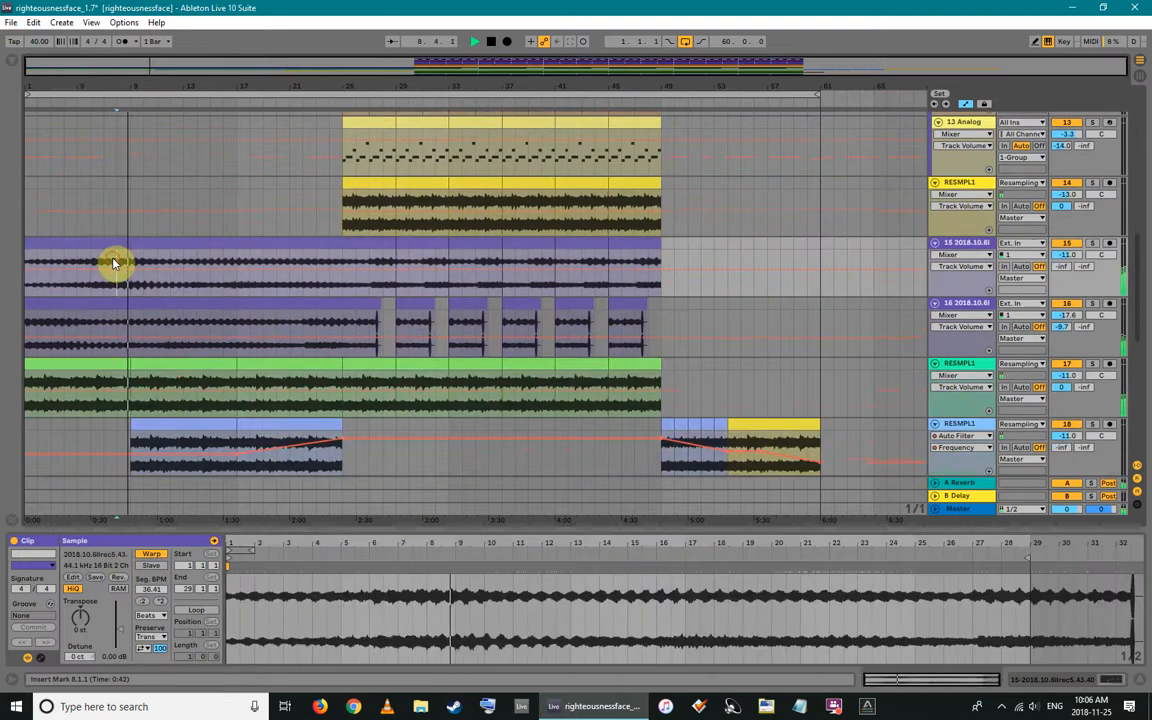
pyautogui.scroll(-1, 188, 391)
pyautogui.hotkey('shift', 'Tab')
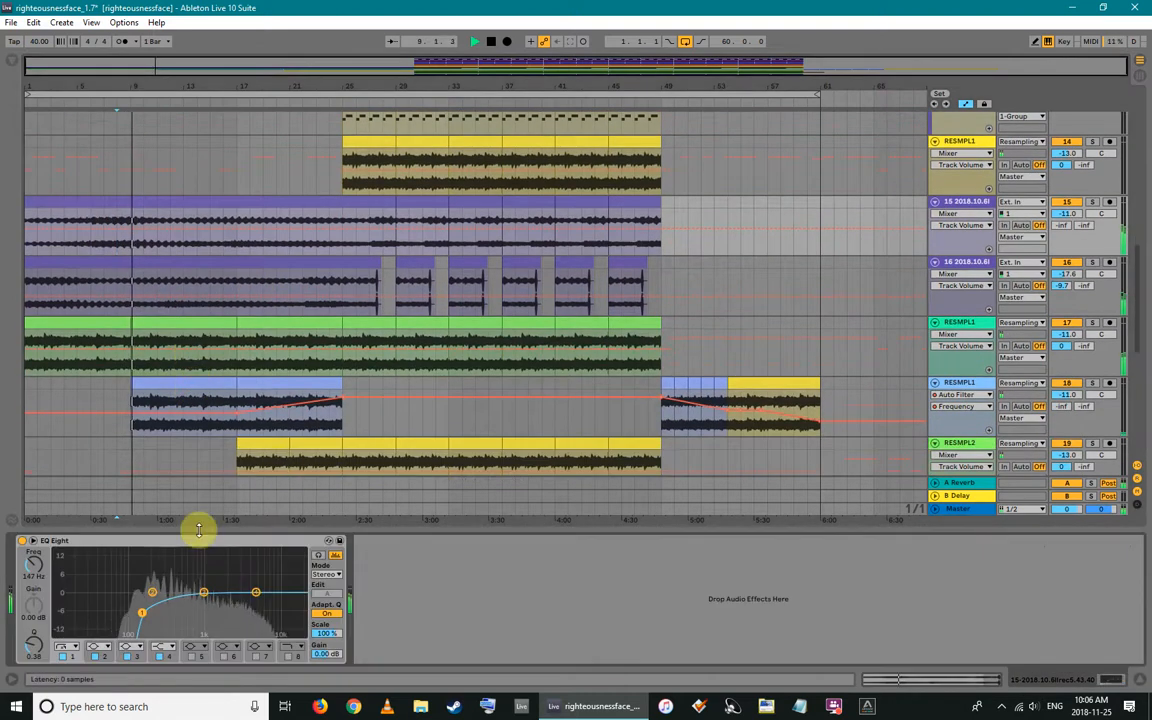
# Inspect the Auto Filter and ping-pong delay on track 16
pyautogui.click(136, 285)
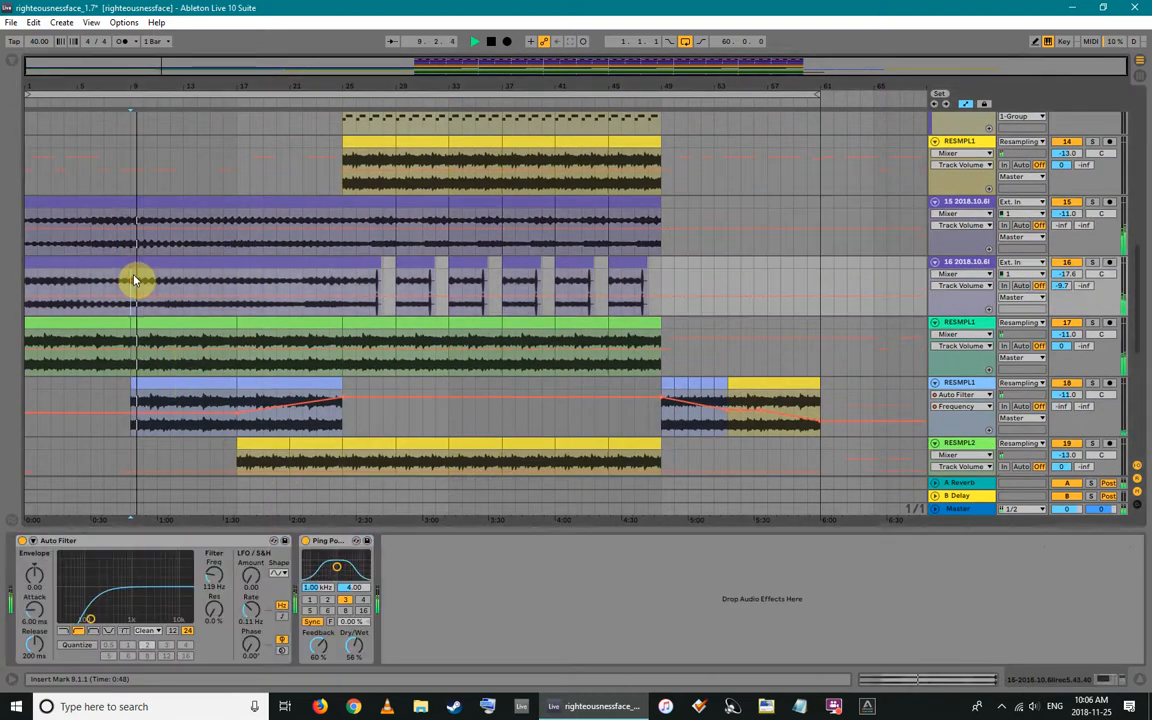
pyautogui.click(336, 542)
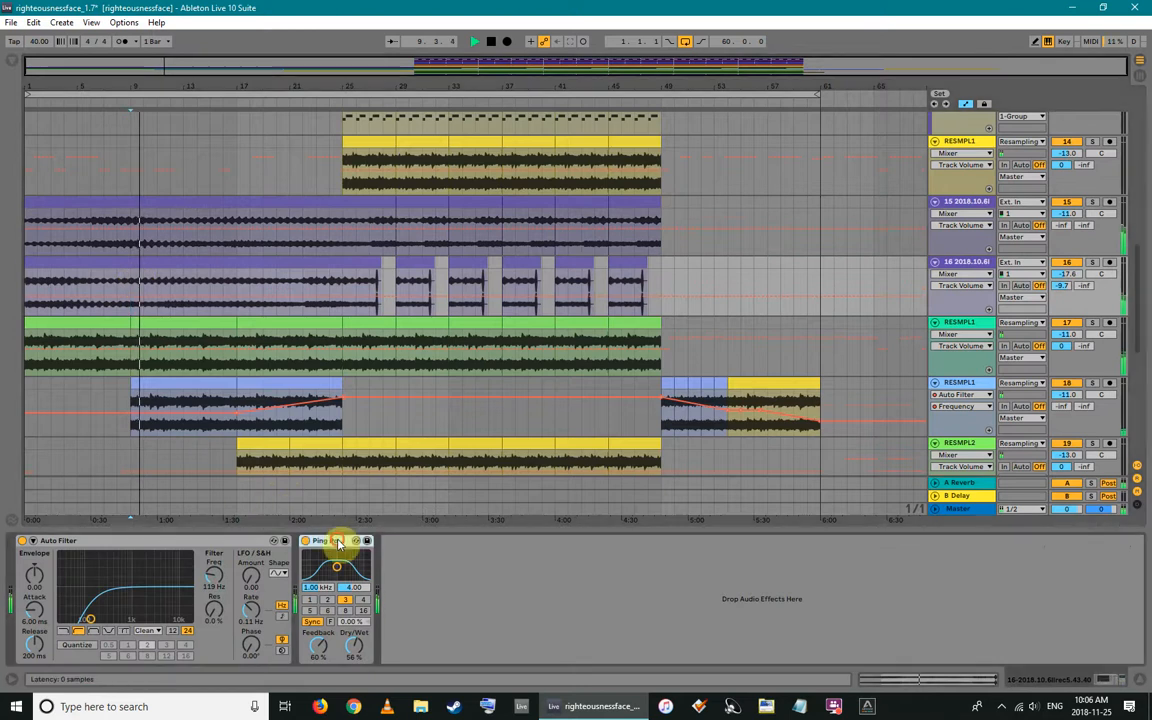
pyautogui.click(233, 541)
# Inspect the device chain of RESMPL1 track 17 and check the automation device choices of tracks 17, 16 and 15
pyautogui.click(136, 338)
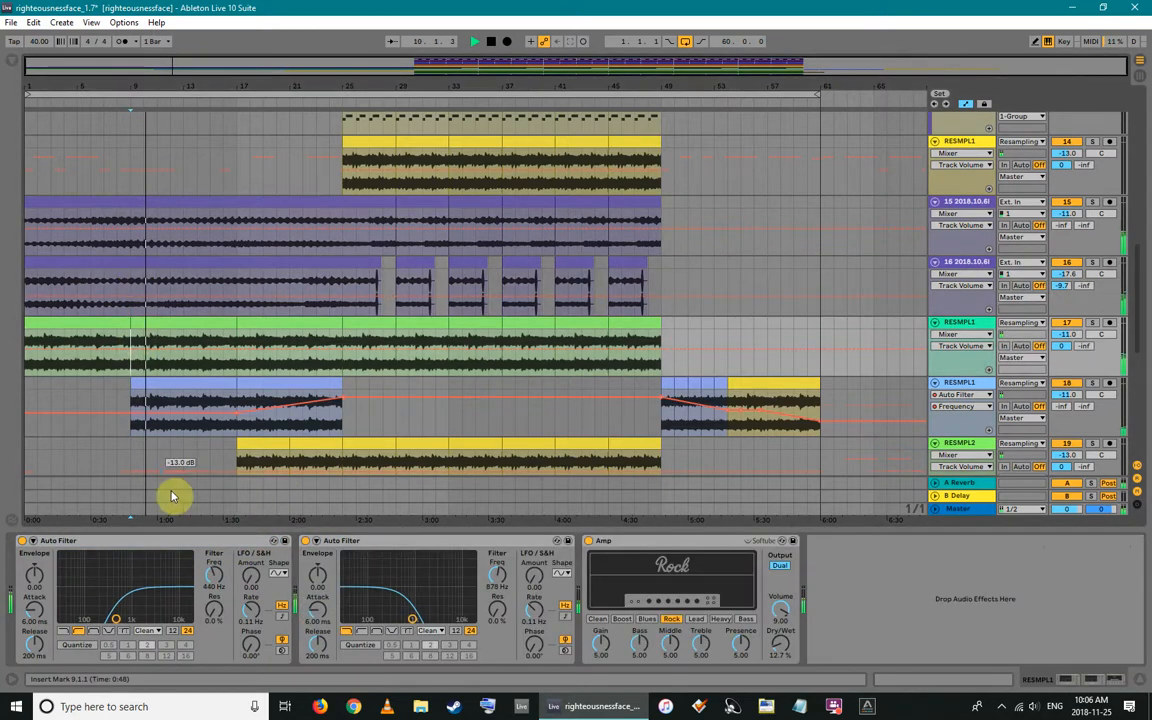
pyautogui.click(961, 335)
pyautogui.click(959, 275)
pyautogui.click(957, 275)
pyautogui.click(959, 276)
pyautogui.click(950, 216)
pyautogui.click(950, 216)
pyautogui.scroll(-1, 300, 380)
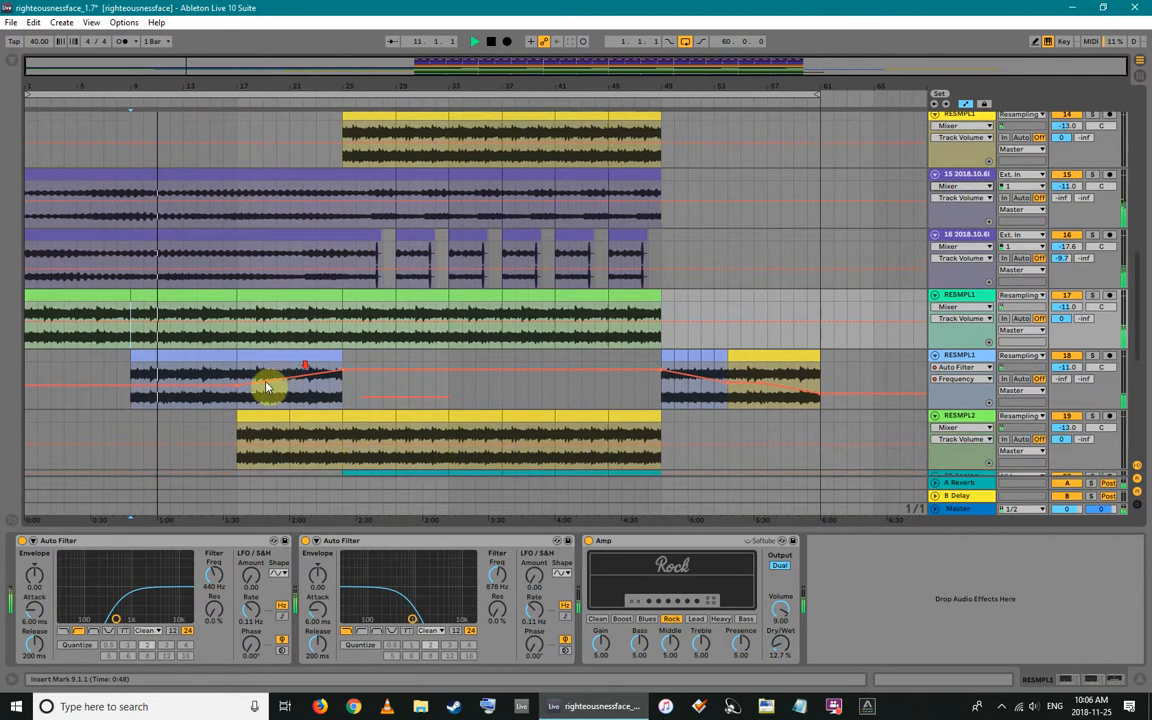
# Select tracks 15 to 17 together and switch the arrangement's automation display off and back on
pyautogui.click(181, 378)
pyautogui.click(962, 236)
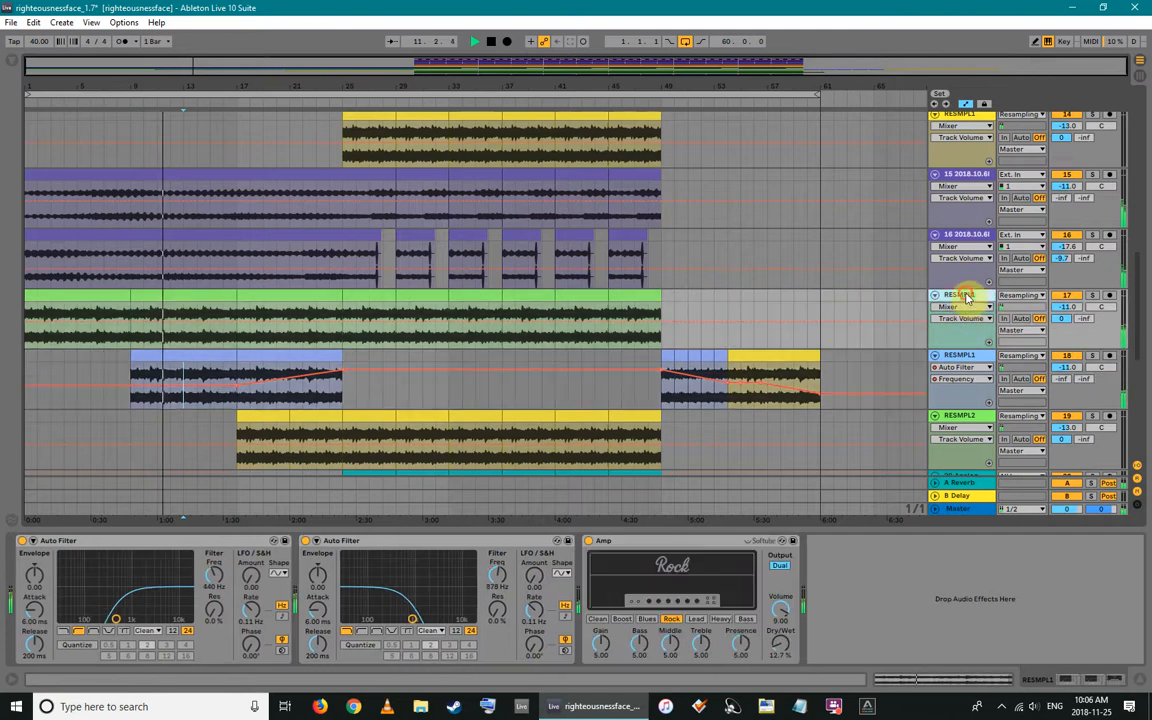
pyautogui.click(968, 176)
pyautogui.scroll(3, 987, 378)
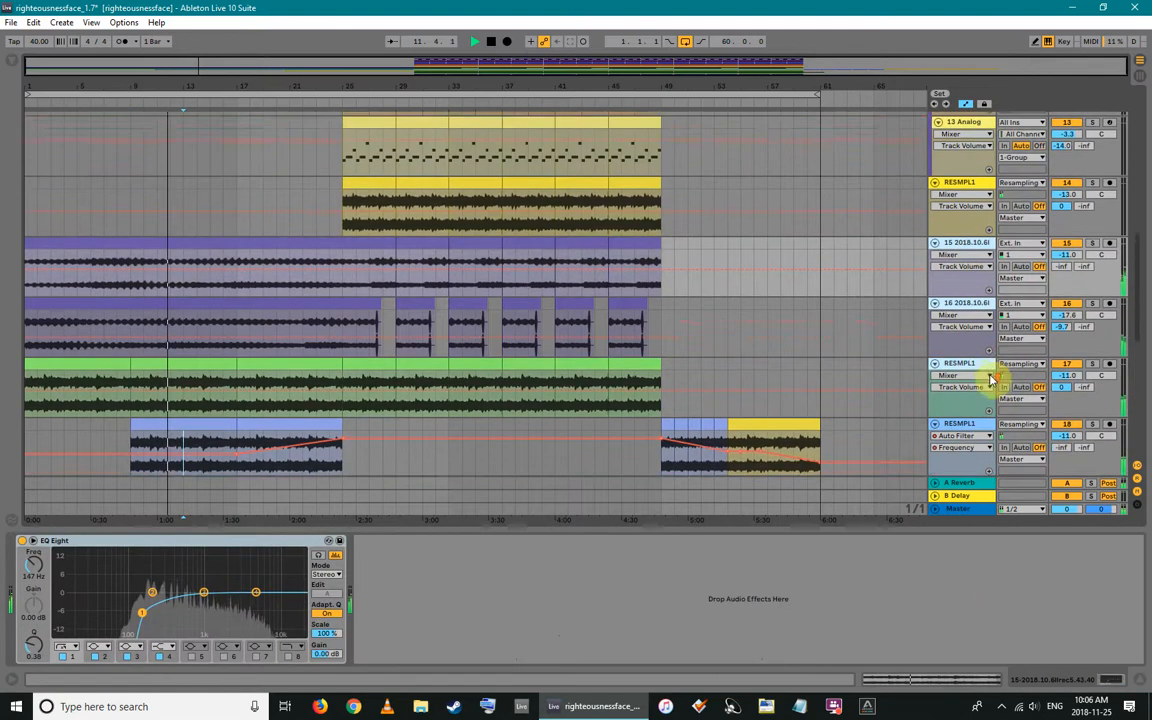
pyautogui.scroll(-2, 962, 345)
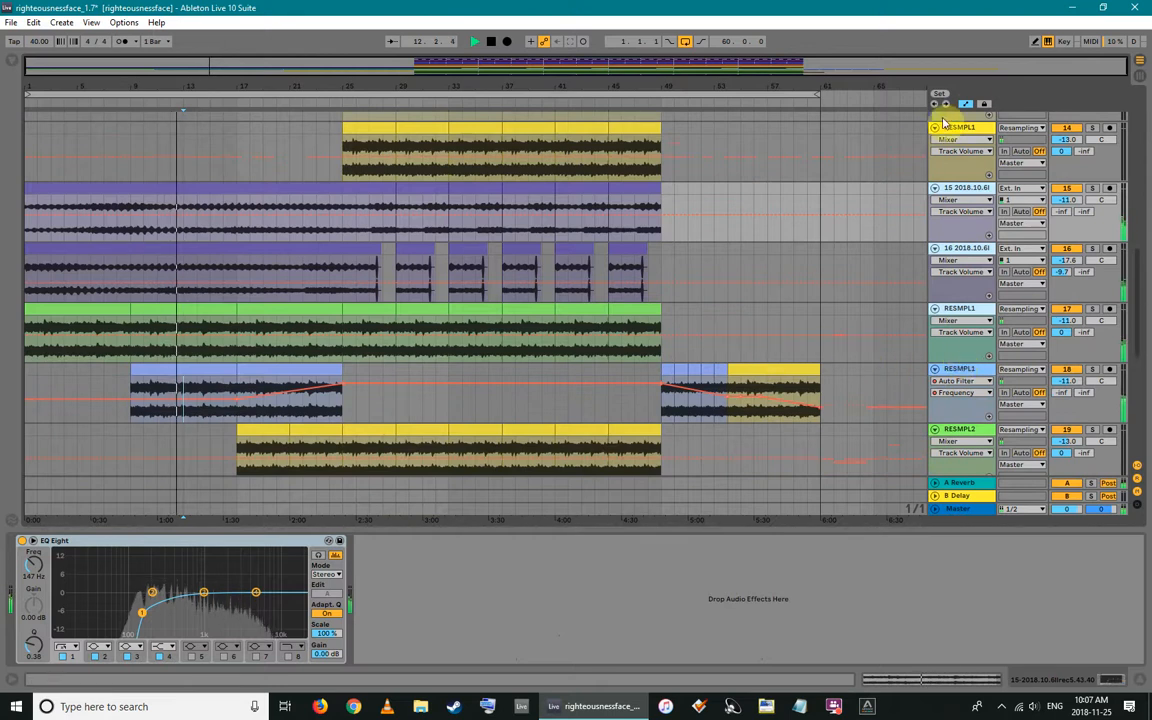
pyautogui.click(968, 104)
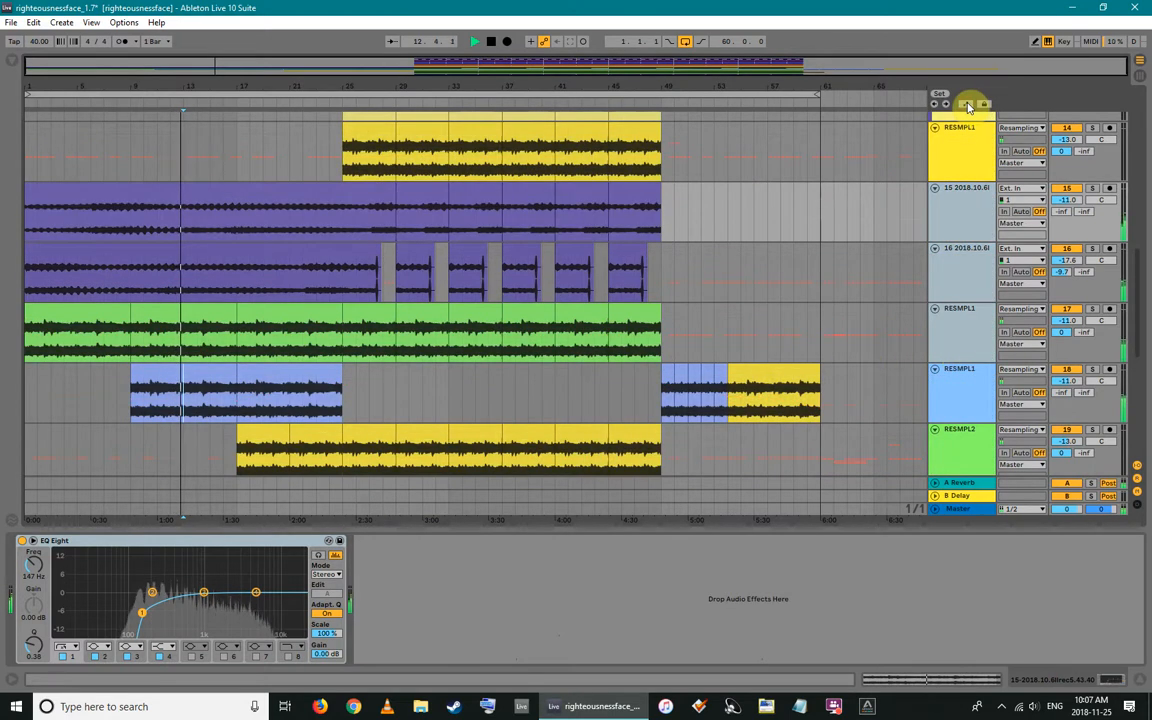
pyautogui.press('a')
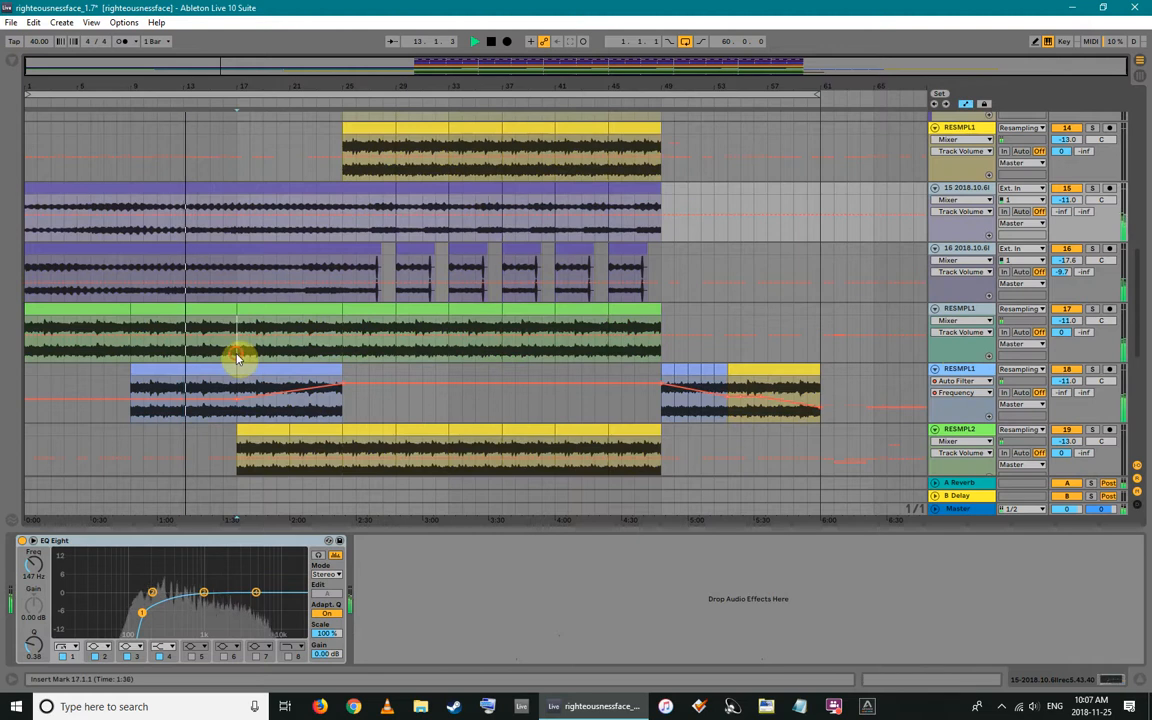
# Examine the device chains of RESMPL1 tracks 17 and 18, placing the insert marker at 10.3.1 on track 18
pyautogui.click(238, 358)
pyautogui.scroll(-4, 240, 355)
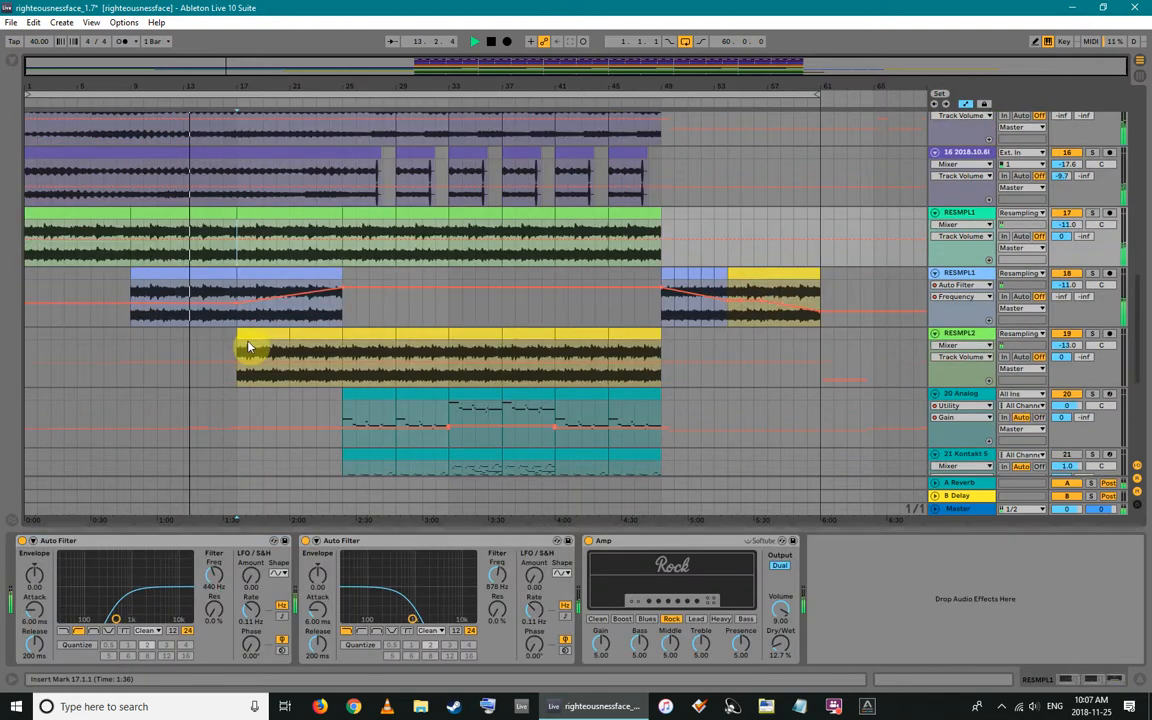
pyautogui.click(212, 305)
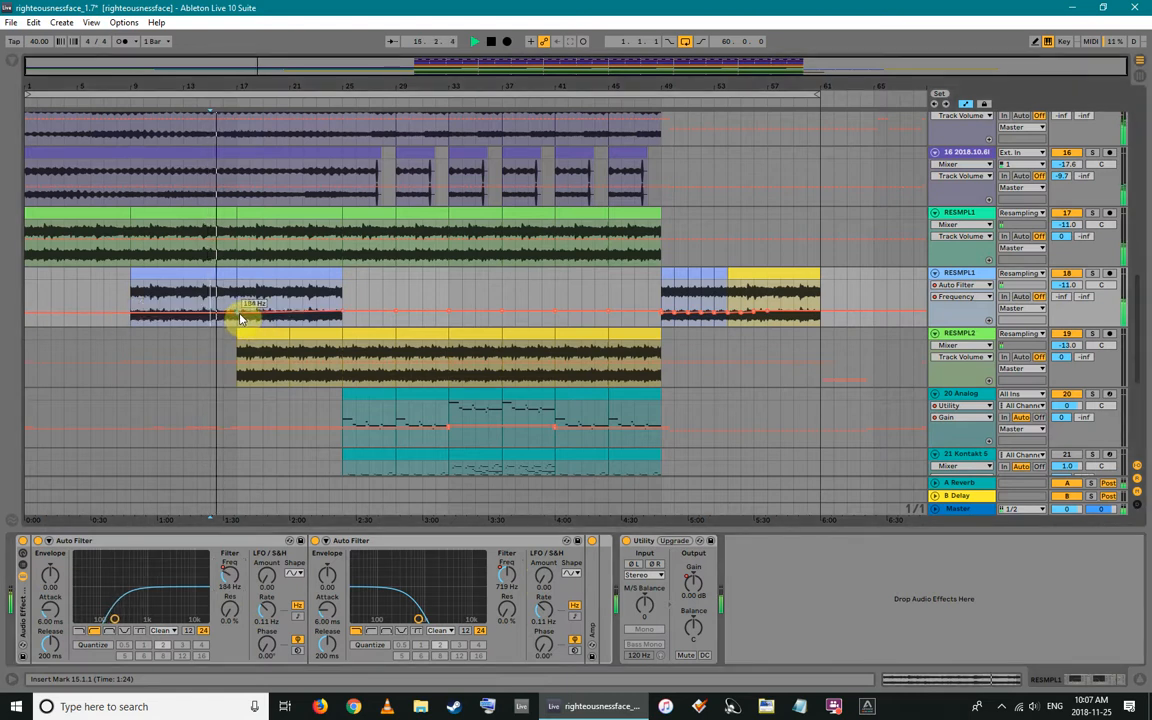
pyautogui.moveTo(81, 87); pyautogui.dragTo(81, 148)
pyautogui.click(300, 296)
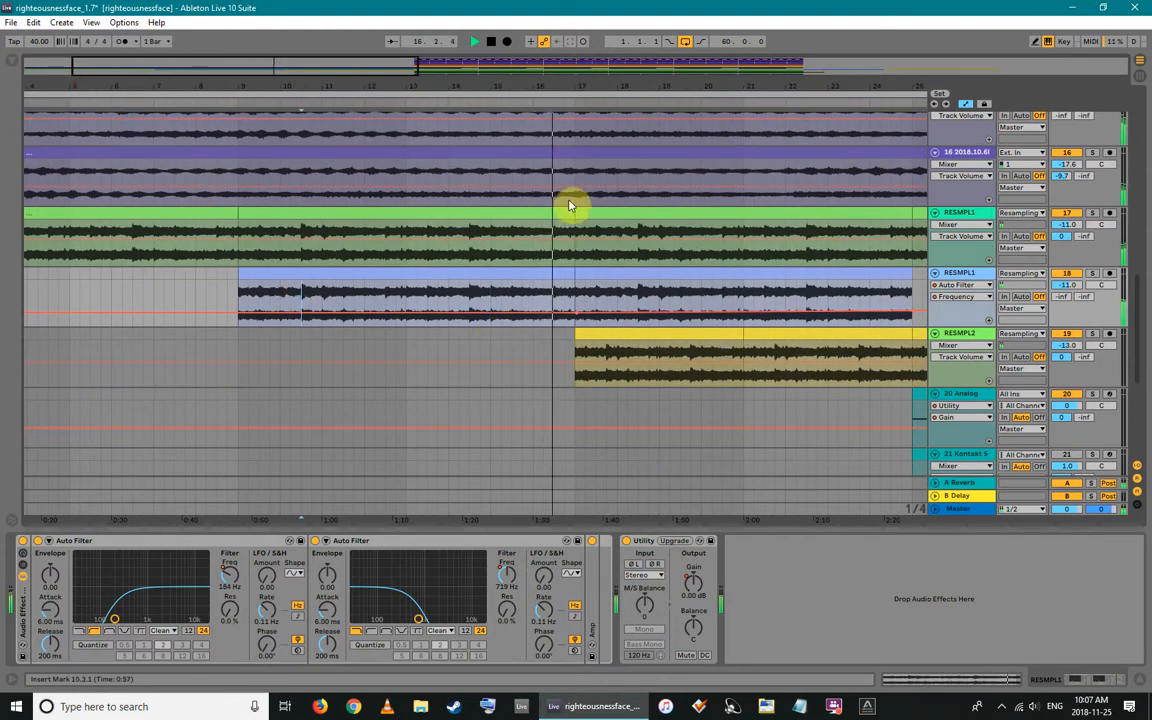
# Open the RESMPL2 clip on track 19 and display the track's Auto Filter Frequency automation
pyautogui.moveTo(568, 90); pyautogui.dragTo(265, 59)
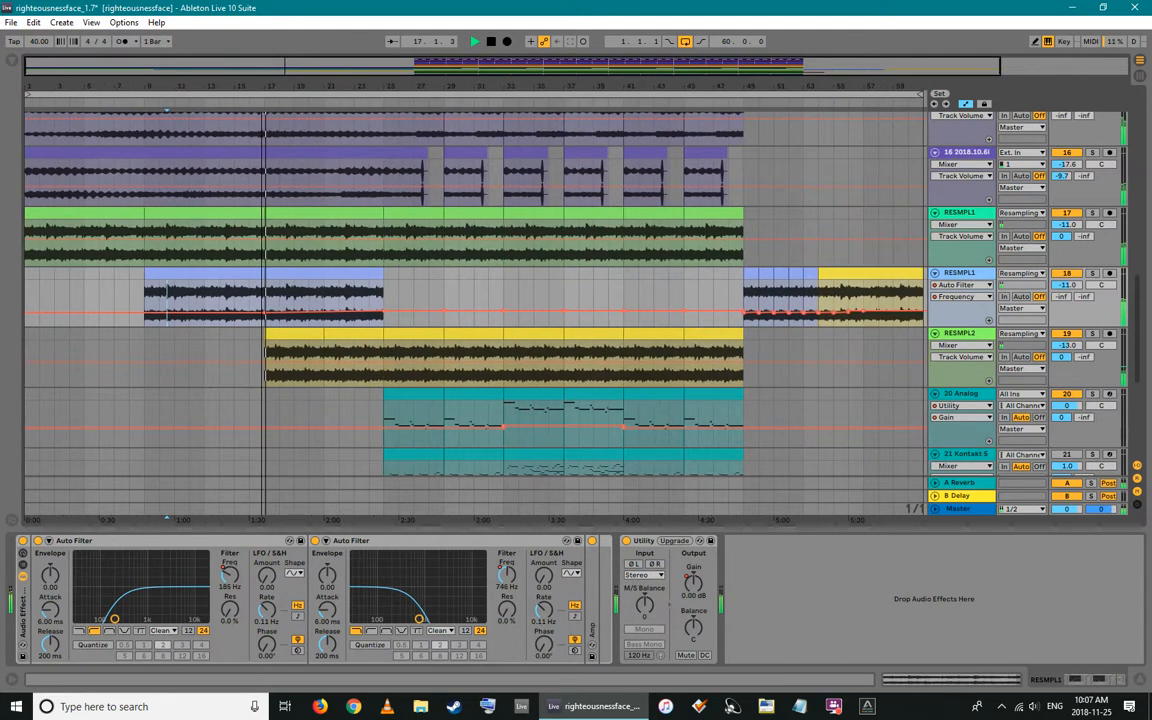
pyautogui.doubleClick(353, 382)
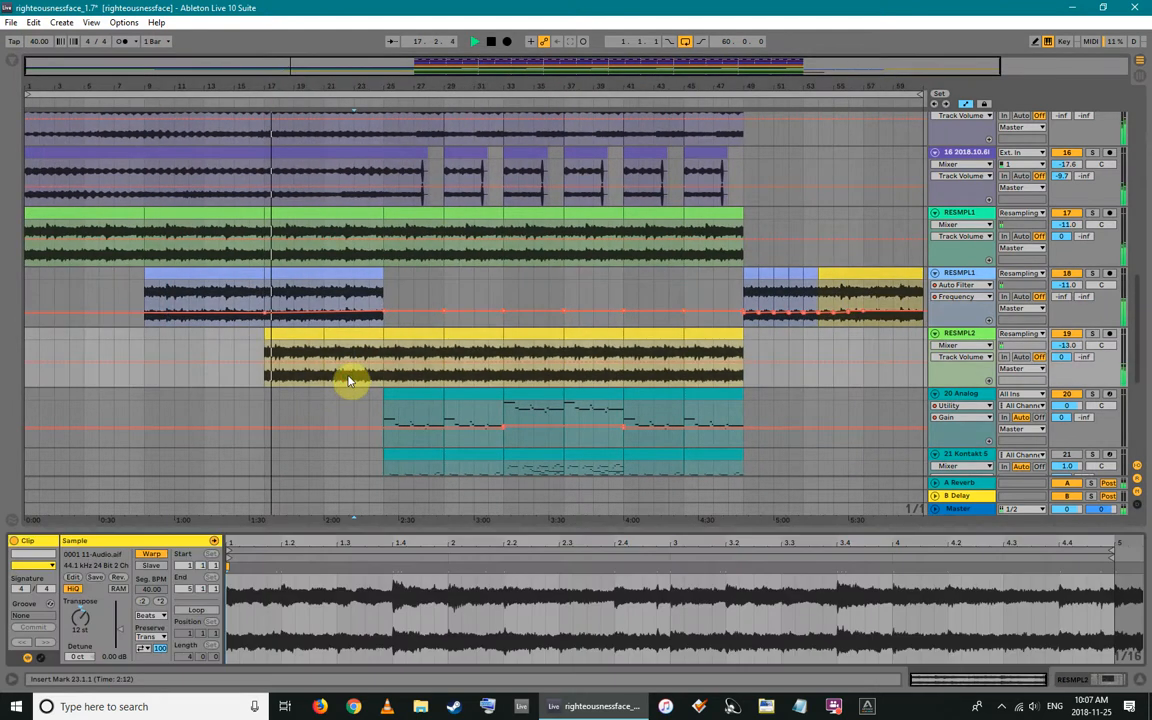
pyautogui.hotkey('shift', 'Tab')
pyautogui.click(293, 583)
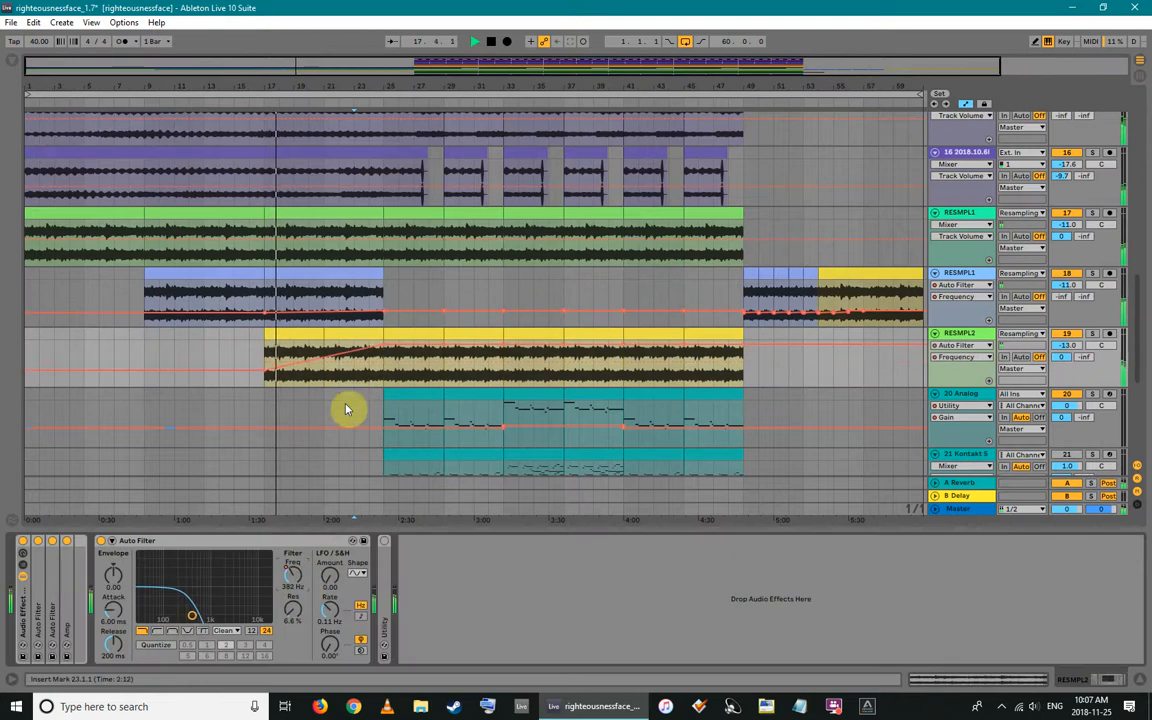
# Unfold the Amp and the two collapsed Auto Filters in the RESMPL2 track's Audio Effect Rack
pyautogui.doubleClick(69, 576)
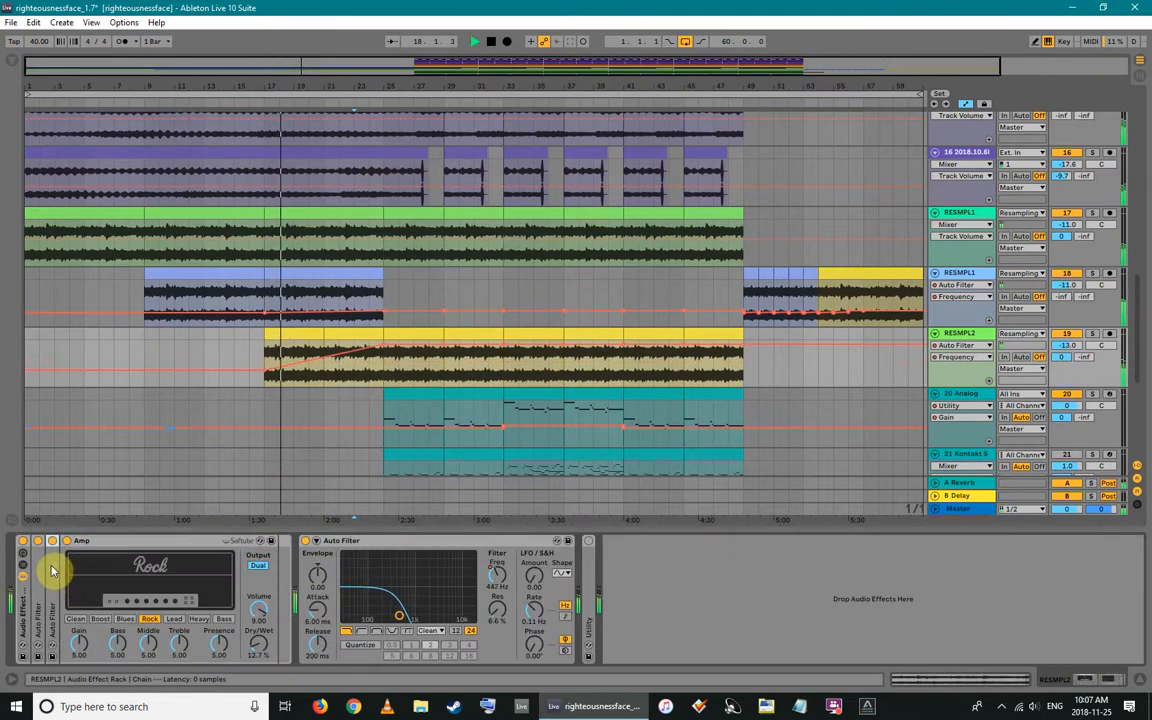
pyautogui.doubleClick(38, 562)
pyautogui.doubleClick(38, 566)
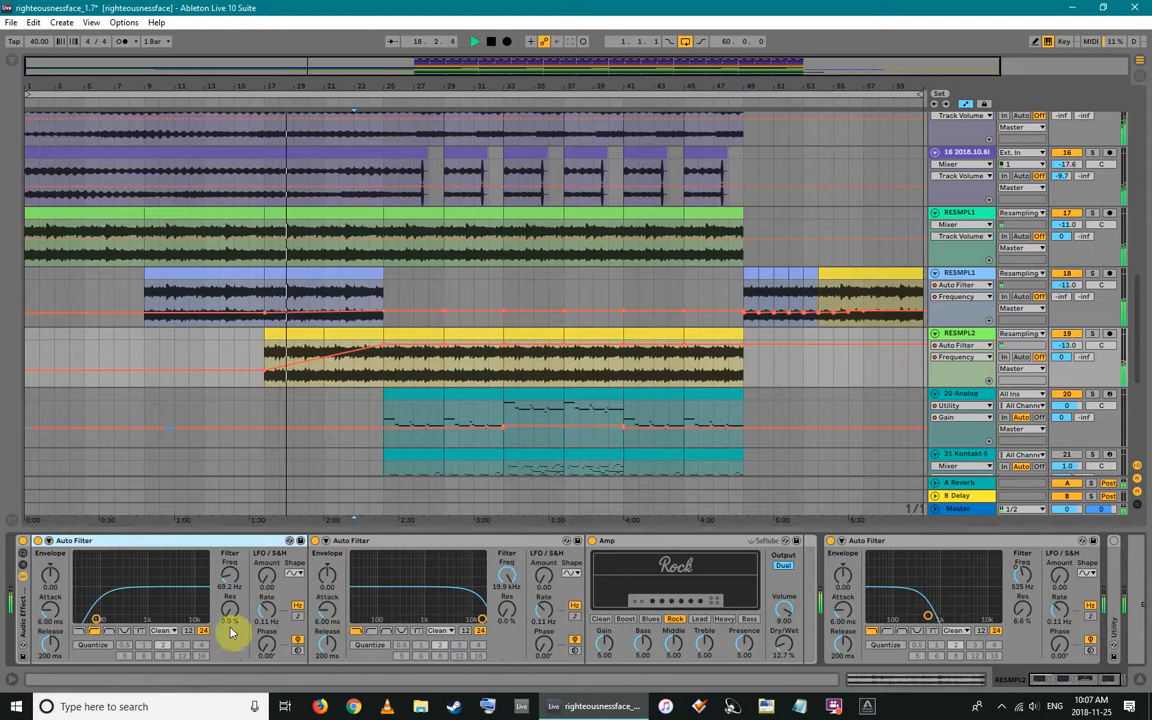
# Show and hide the macro controls of the RESMPL2 Audio Effect Rack
pyautogui.click(20, 558)
pyautogui.click(20, 558)
pyautogui.click(20, 558)
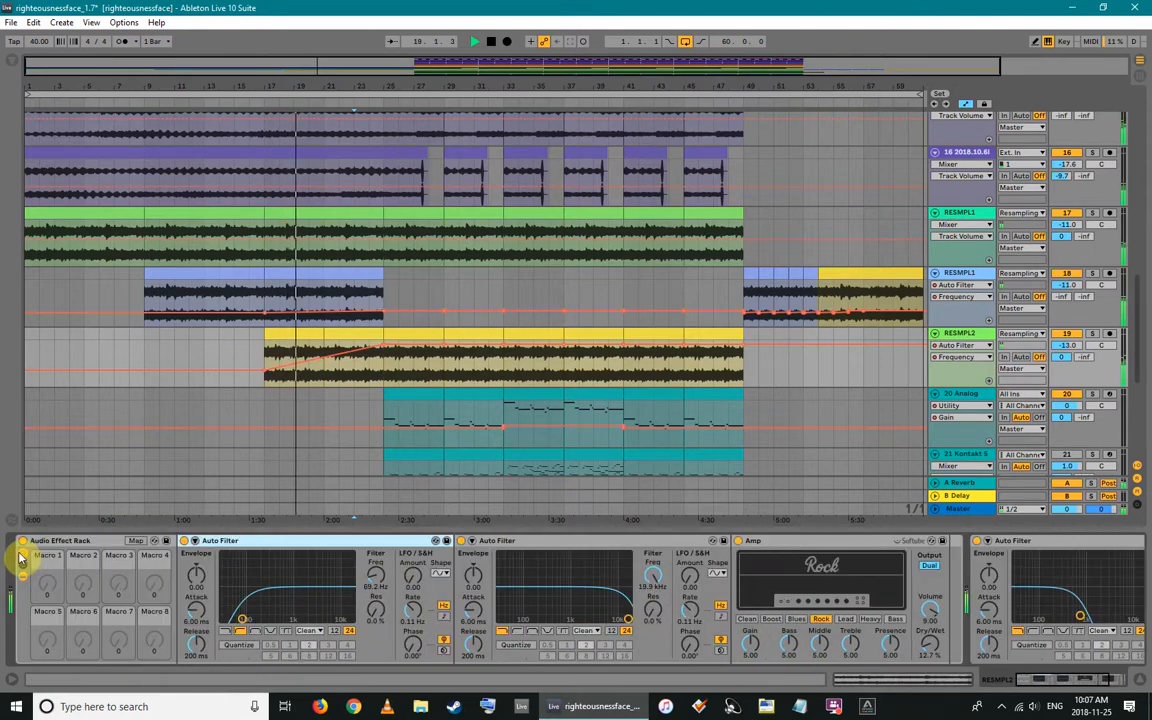
pyautogui.click(20, 558)
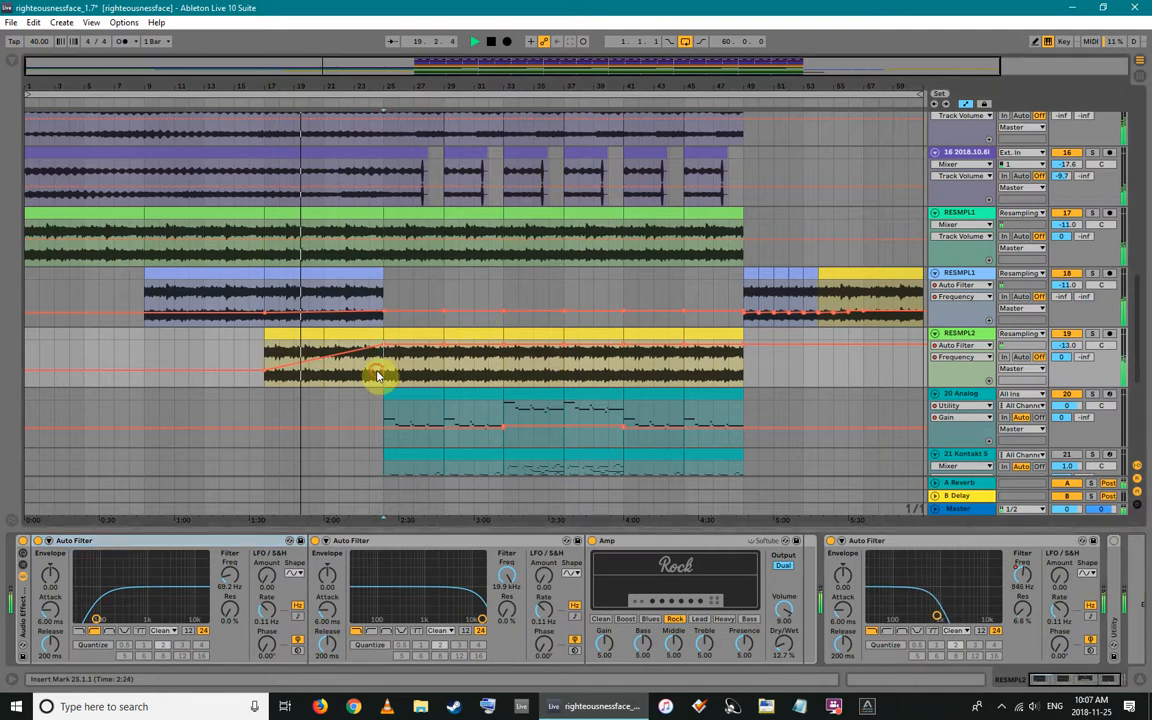
# Check the Session View mixer, return to the arrangement, and unfold and refold the Master track below track 22
pyautogui.press('Tab')
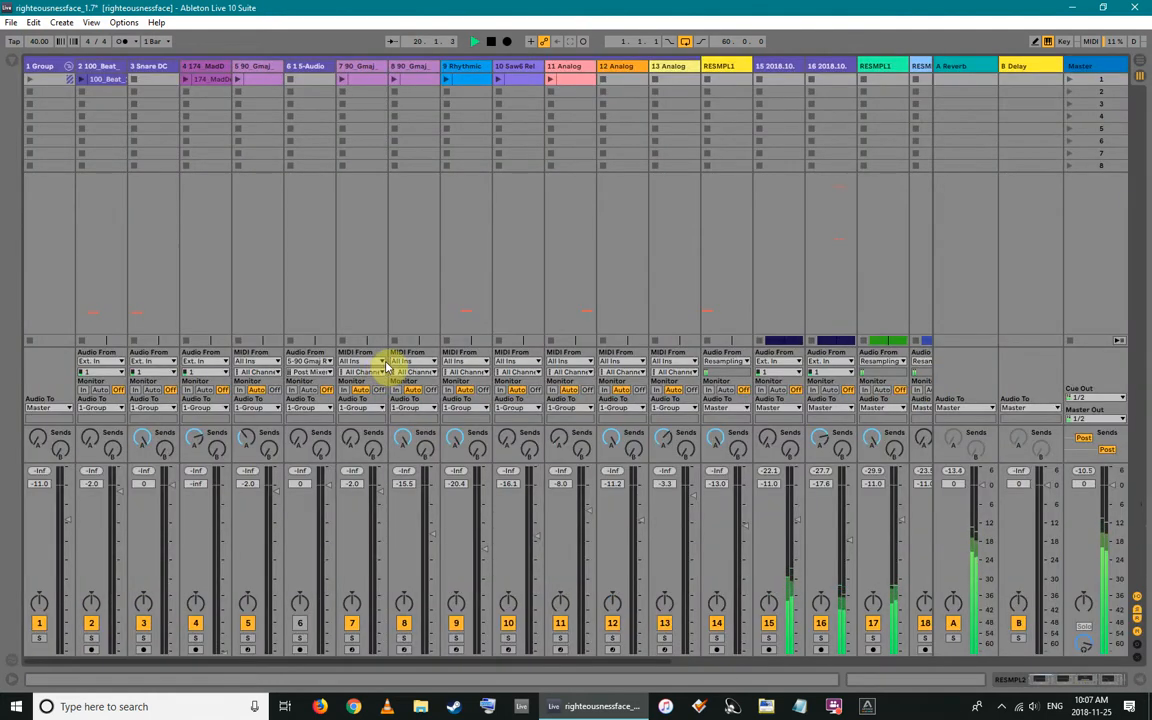
pyautogui.press('Tab')
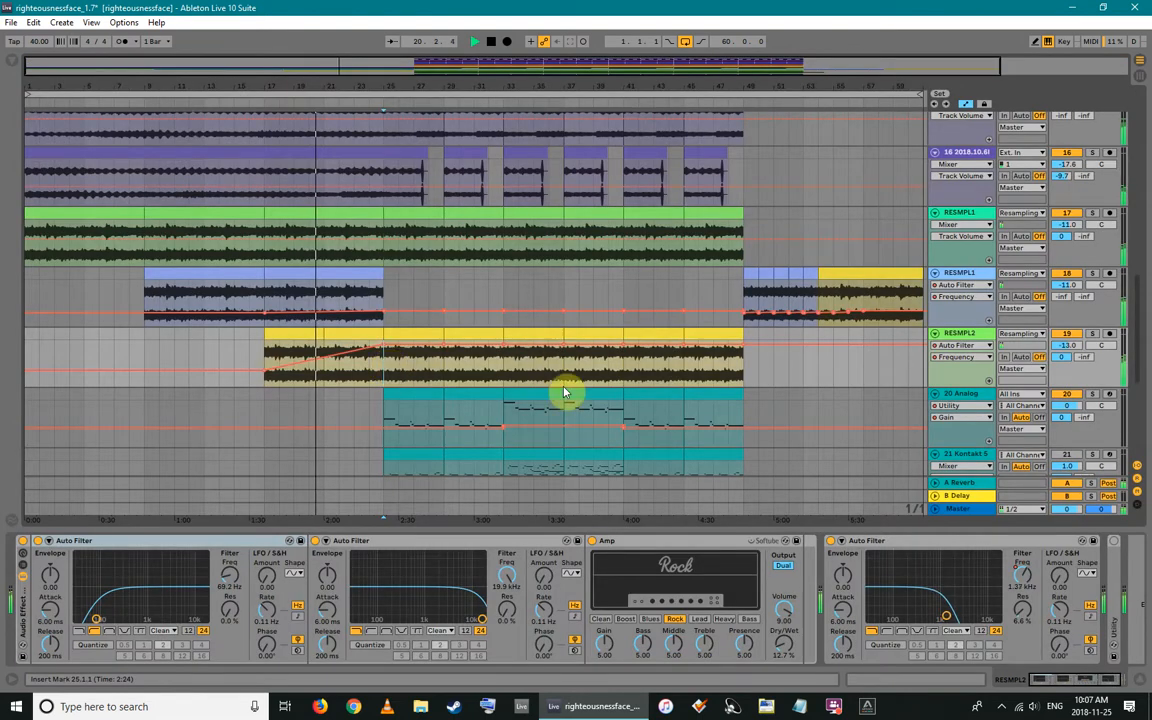
pyautogui.scroll(-2, 840, 325)
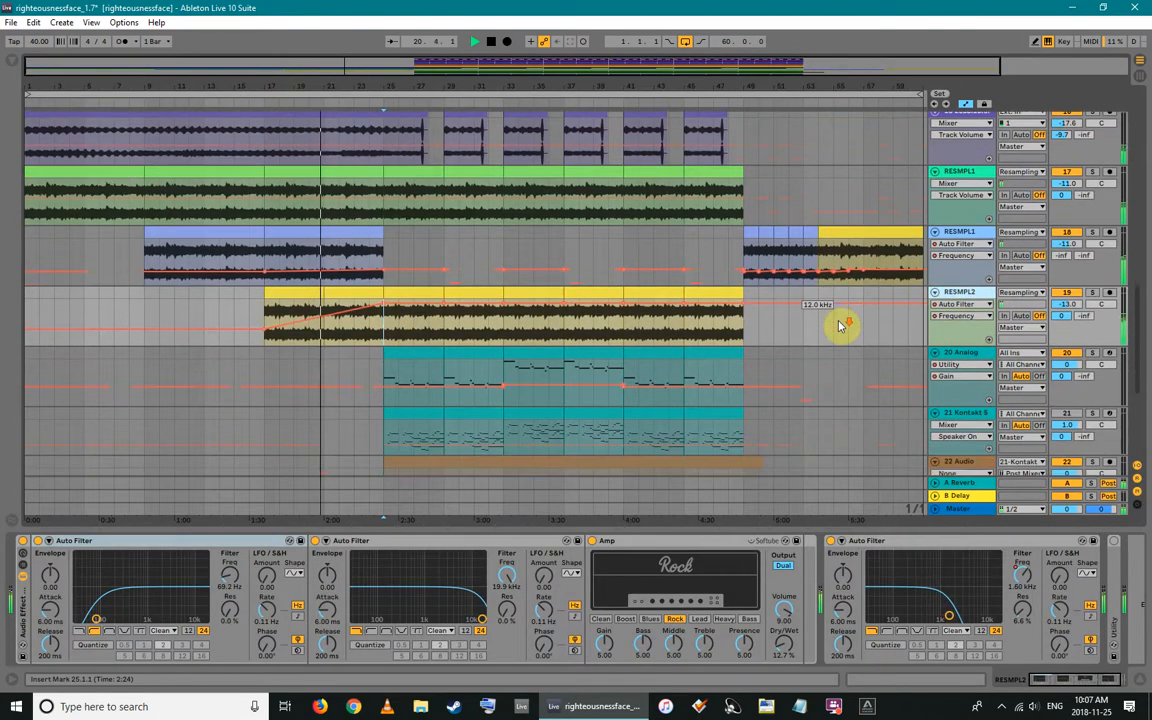
pyautogui.scroll(-1, 840, 325)
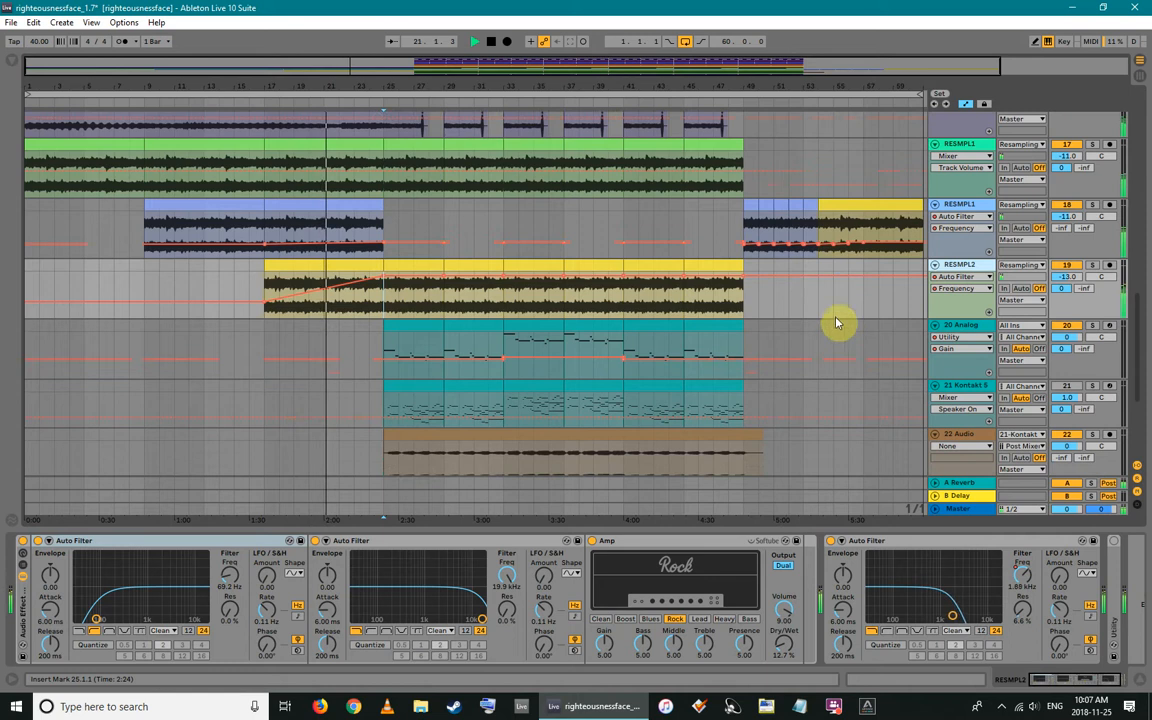
pyautogui.click(935, 510)
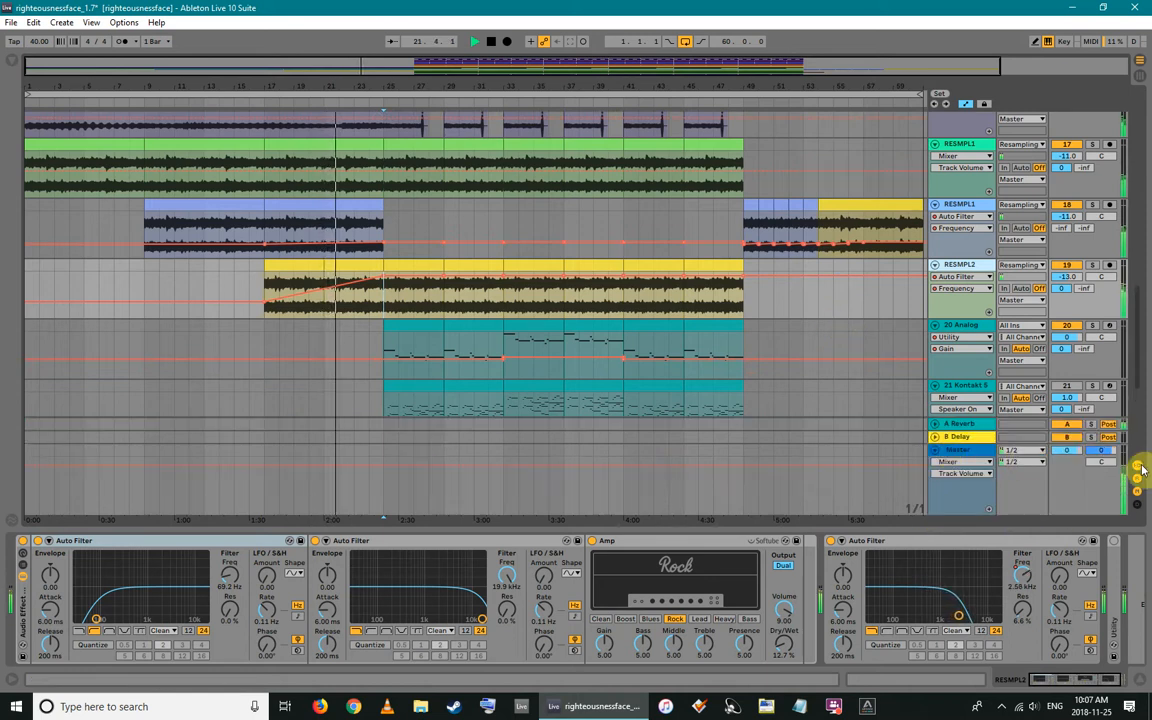
pyautogui.click(936, 451)
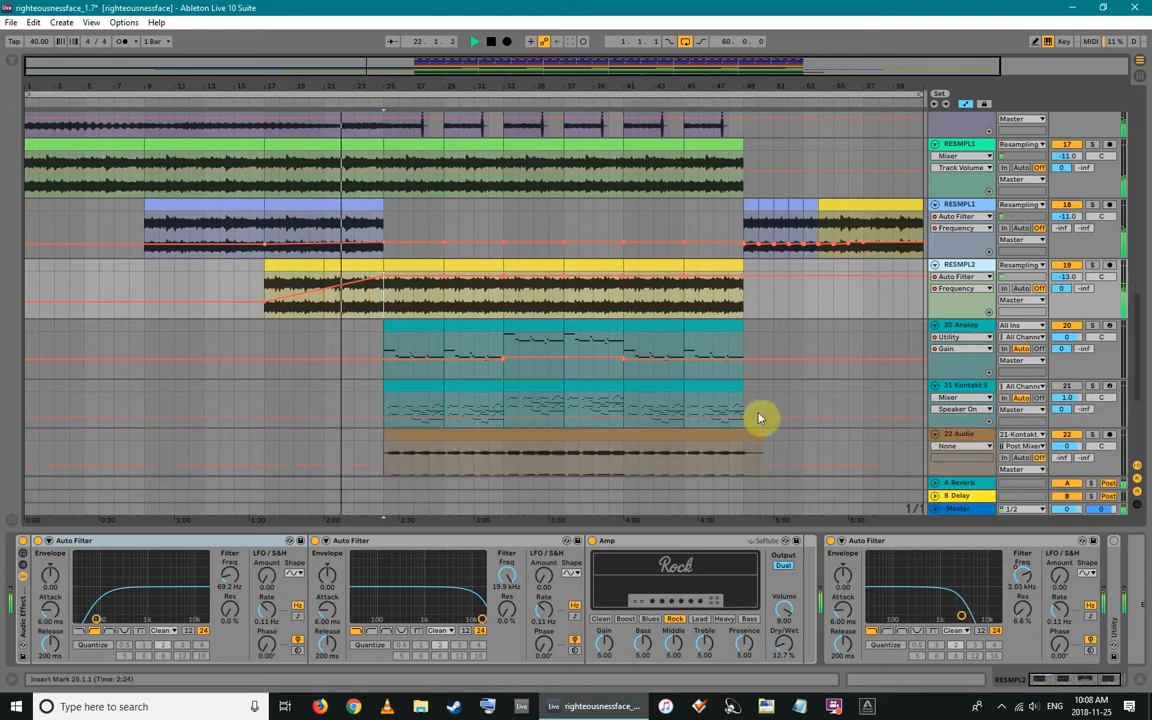
# Compare the RESMPL2 clip's sample view with the track's device chain, placing the insert marker at 24.1.1
pyautogui.moveTo(507, 84); pyautogui.dragTo(427, 84)
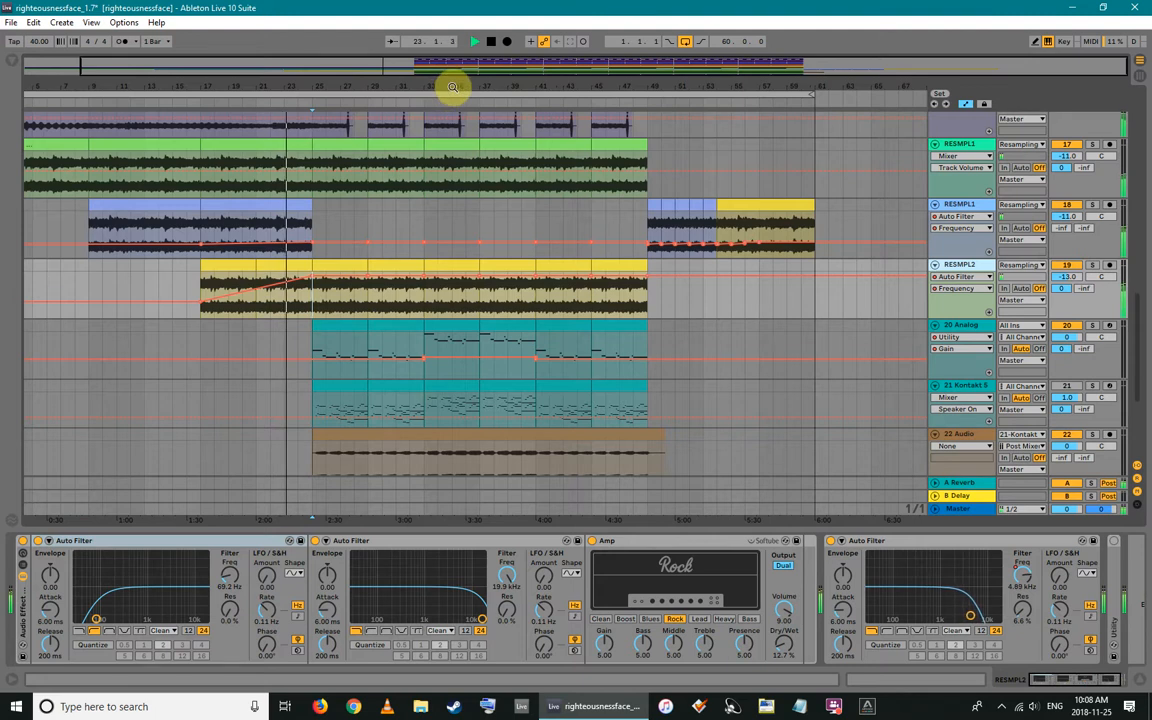
pyautogui.click(306, 302)
pyautogui.hotkey('shift', 'Tab')
pyautogui.hotkey('shift', 'Tab')
pyautogui.hotkey('shift', 'Tab')
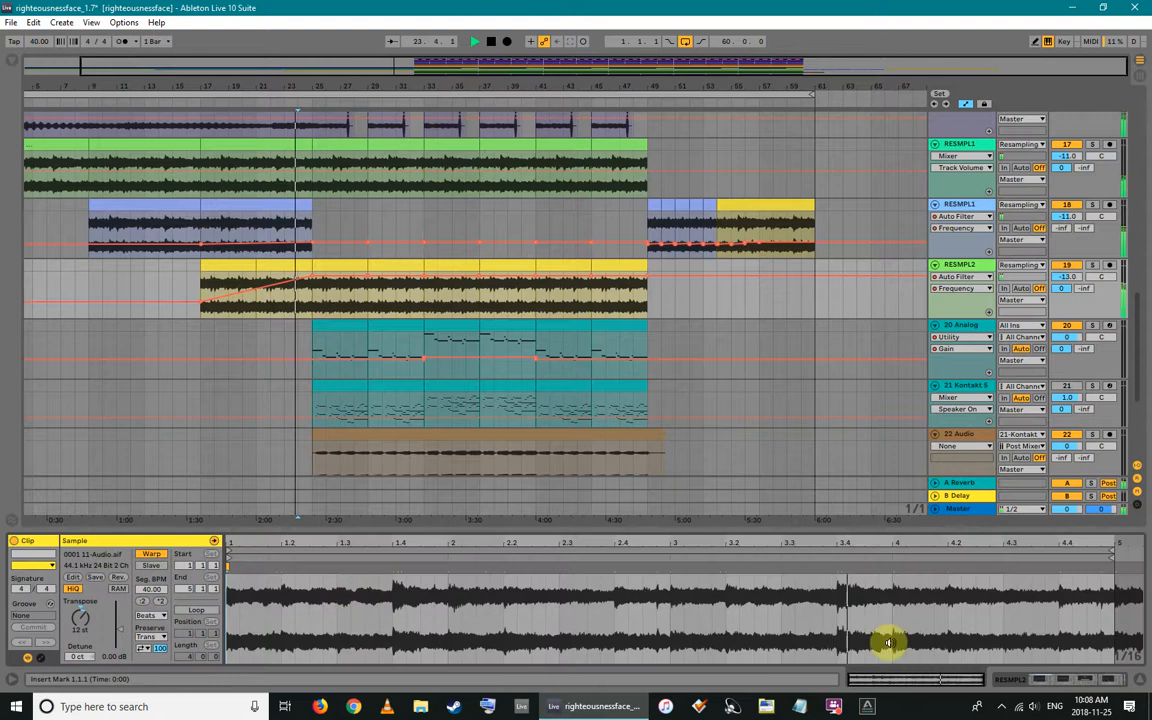
pyautogui.hotkey('shift', 'Tab')
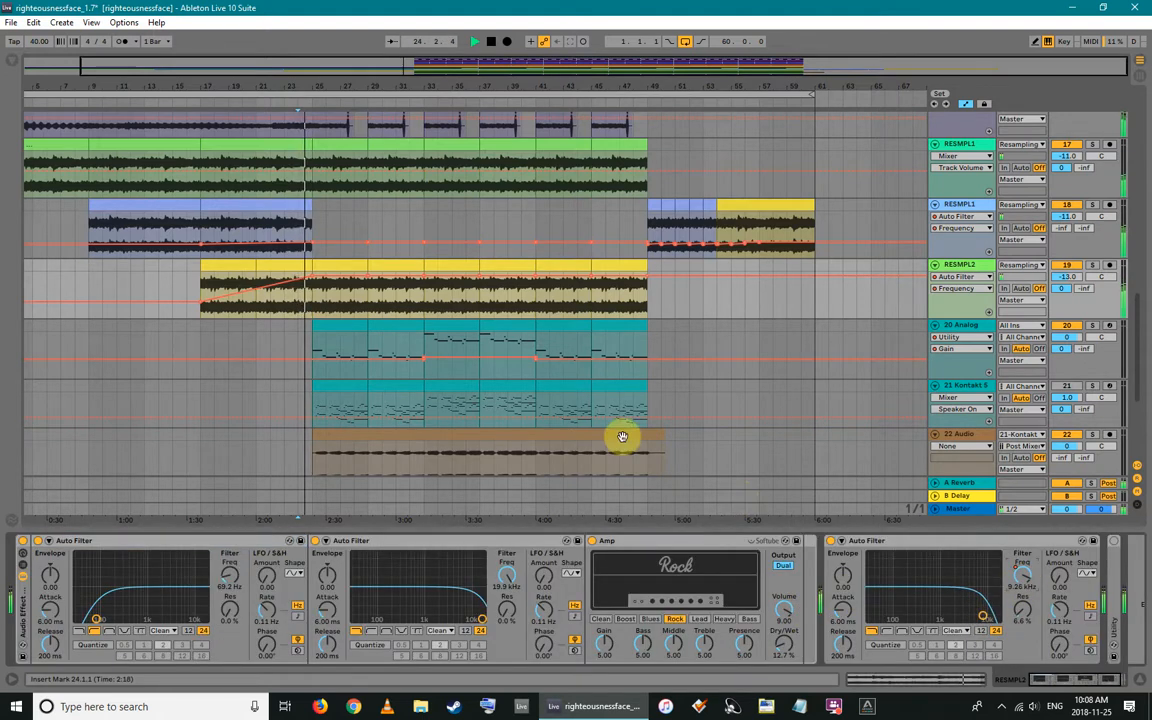
# Inspect the first 100_Beat clip on track 2 and increase the track's height
pyautogui.moveTo(524, 87); pyautogui.dragTo(508, 126)
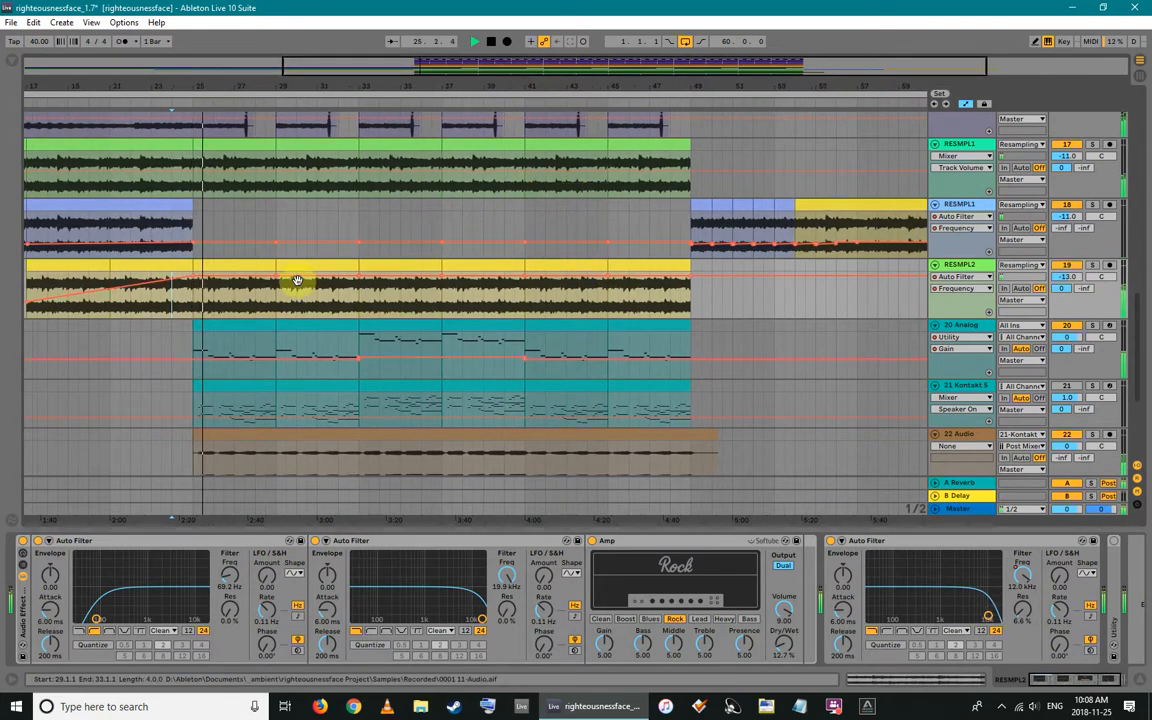
pyautogui.scroll(10, 238, 386)
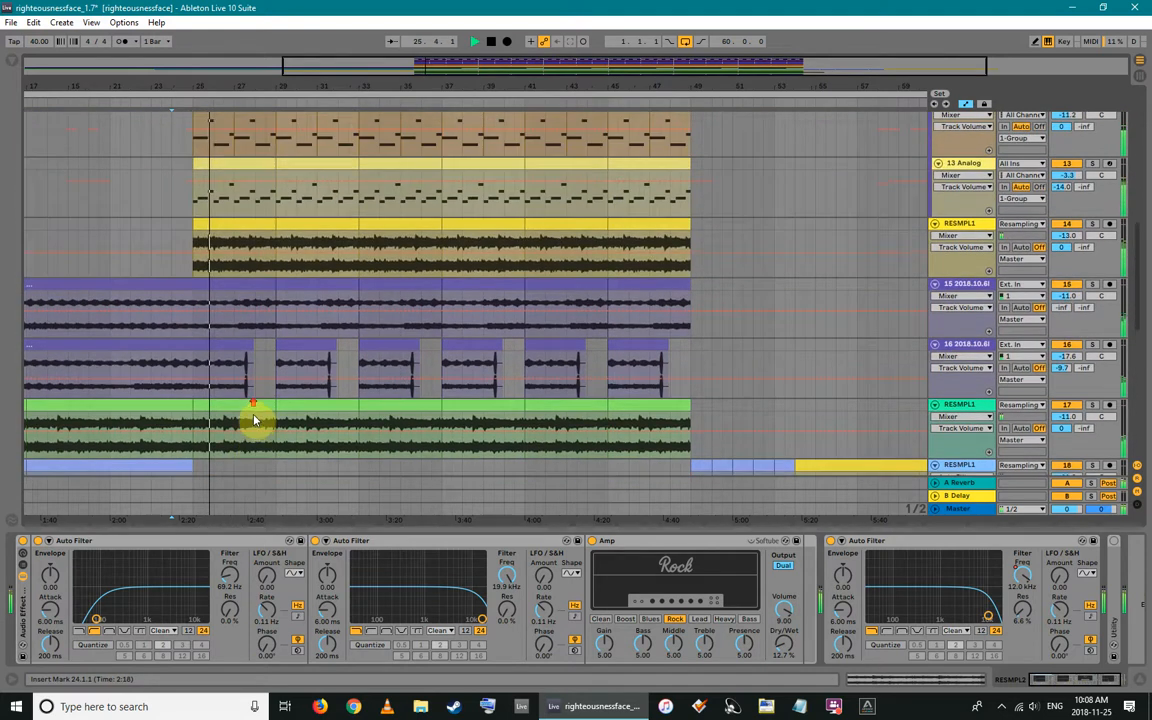
pyautogui.scroll(12, 257, 411)
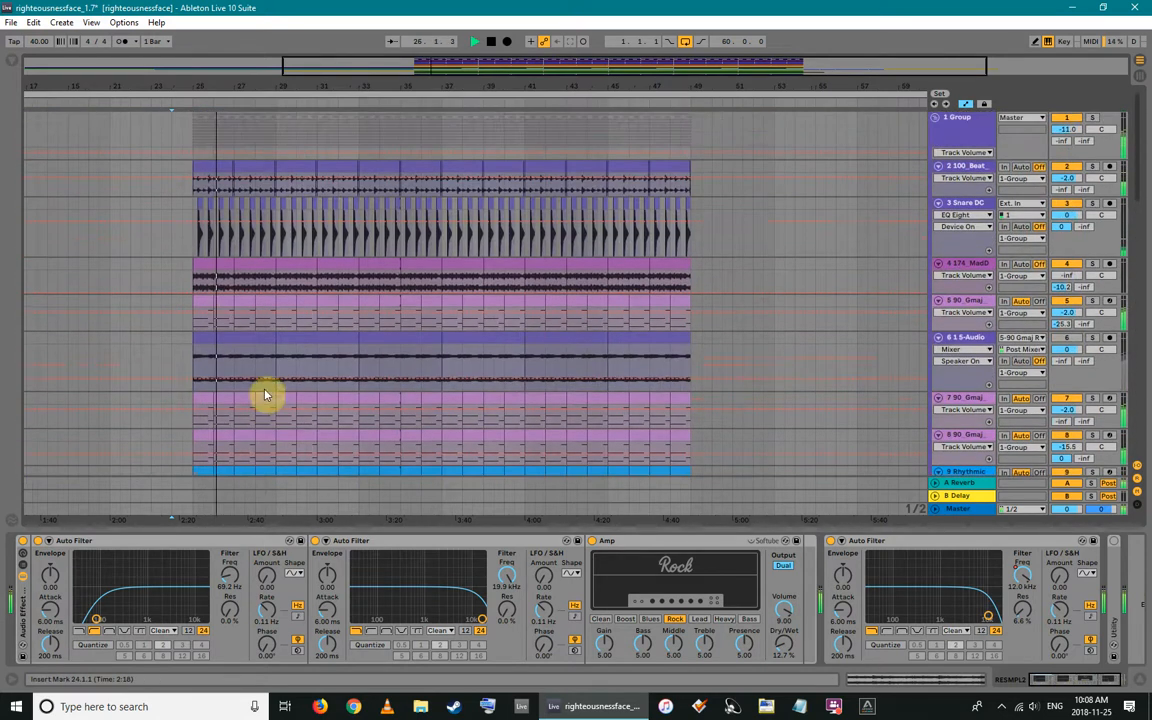
pyautogui.click(216, 165)
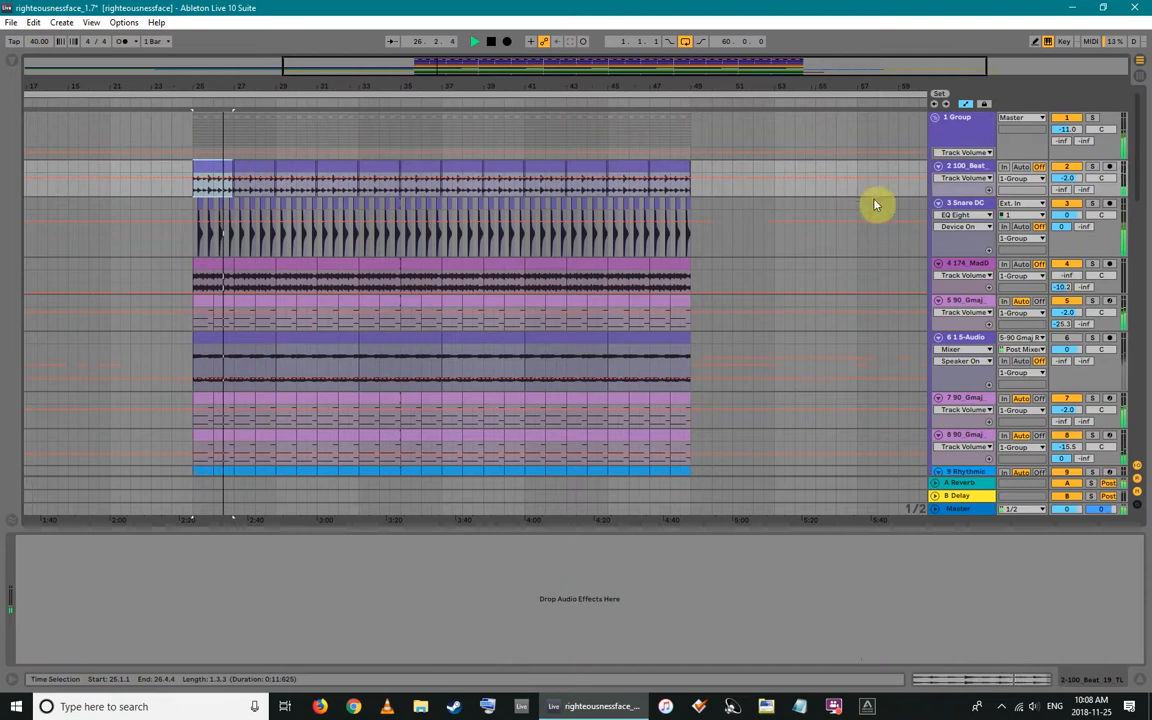
pyautogui.moveTo(950, 196); pyautogui.dragTo(951, 205)
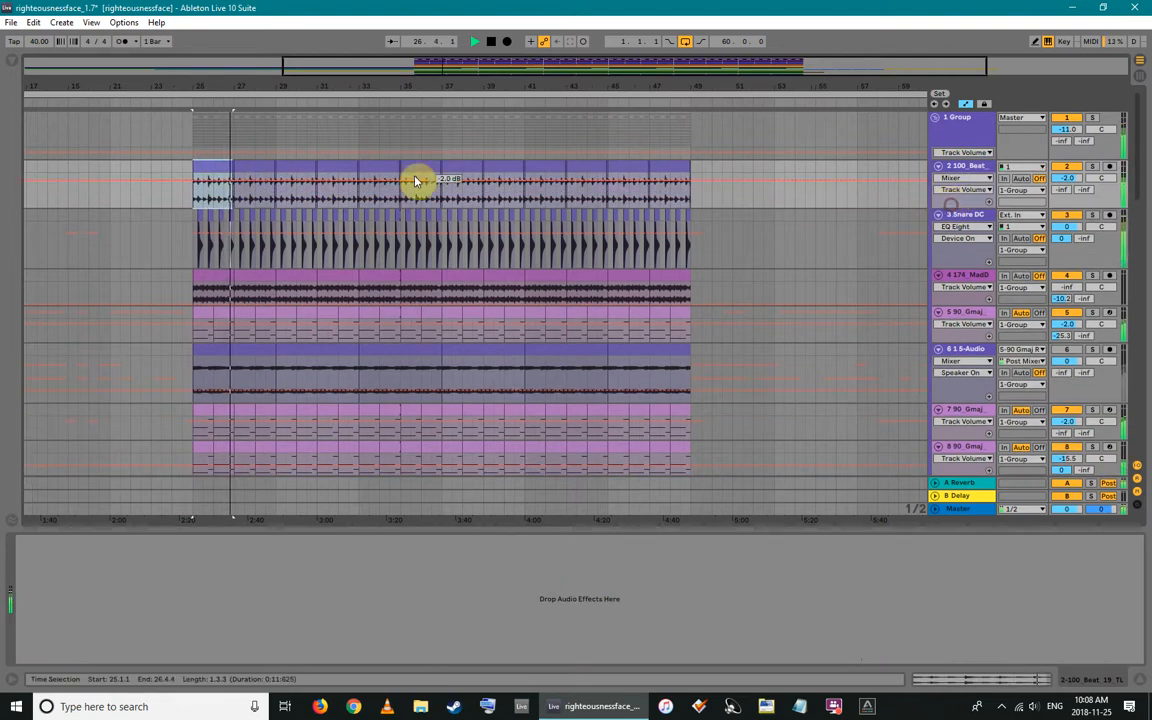
pyautogui.doubleClick(215, 163)
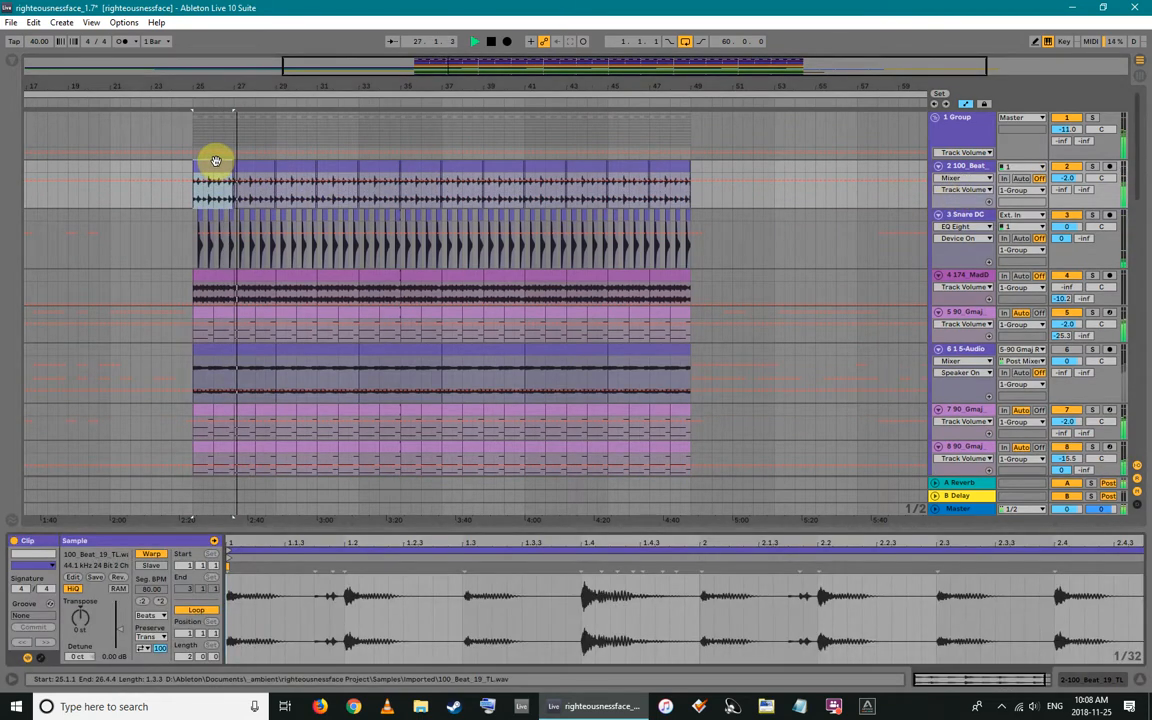
pyautogui.click(215, 161)
# Examine the Snare DC track's devices and first sample clip, and open the first 174_MadDelays clip on track 4
pyautogui.click(198, 257)
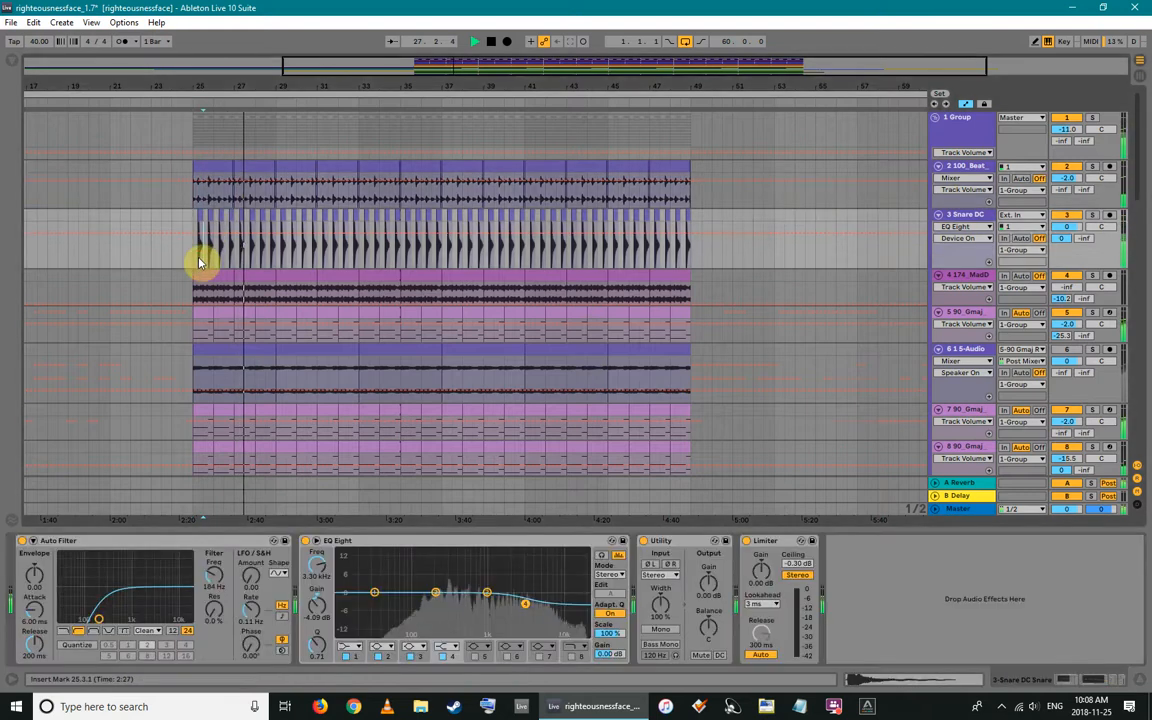
pyautogui.doubleClick(200, 214)
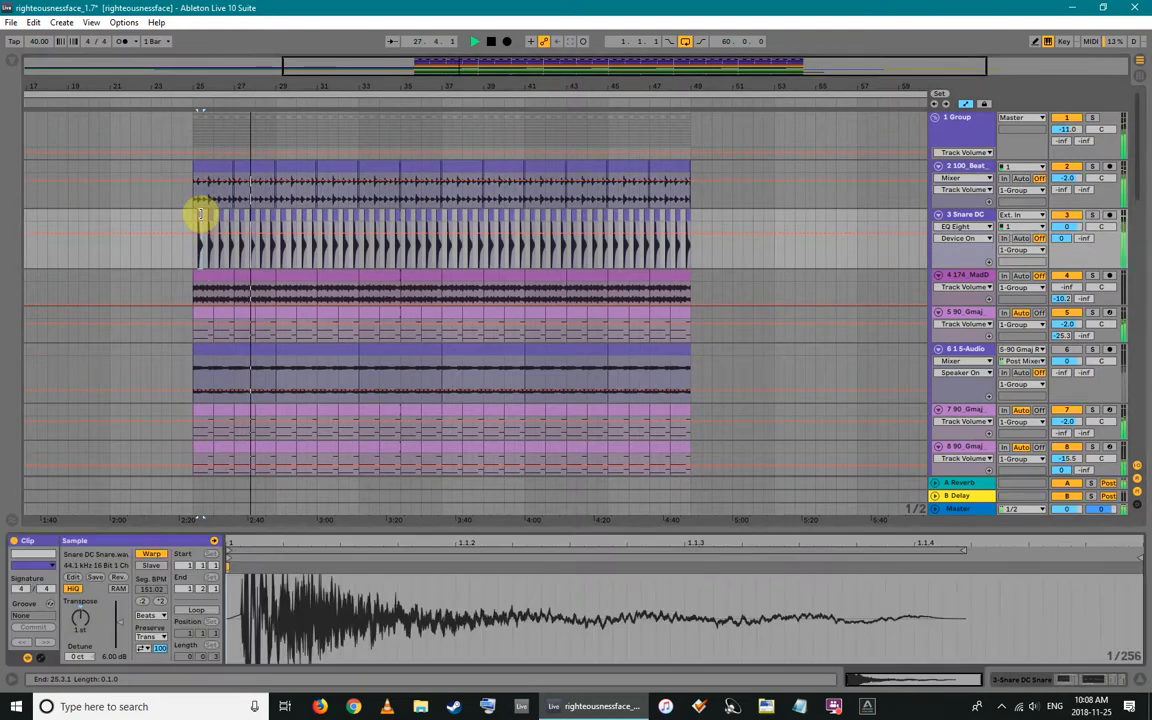
pyautogui.click(204, 275)
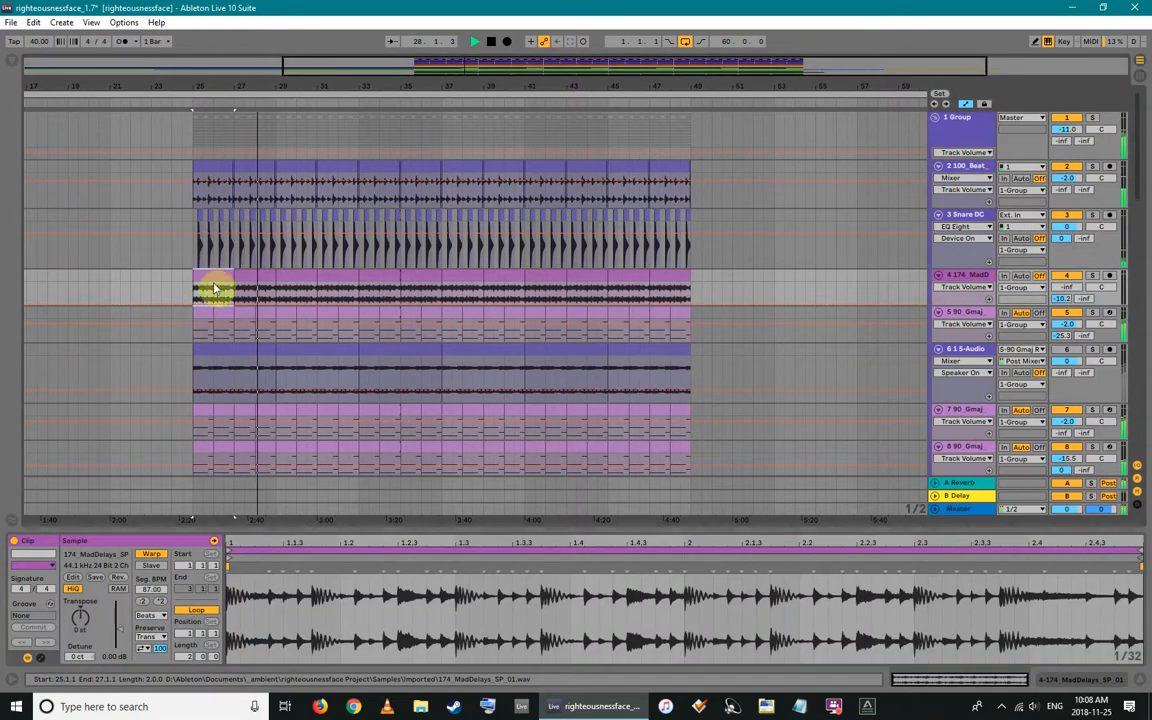
# Open the first MIDI clip on track 5 and fold its note editor to the used pitches
pyautogui.scroll(-2, 214, 281)
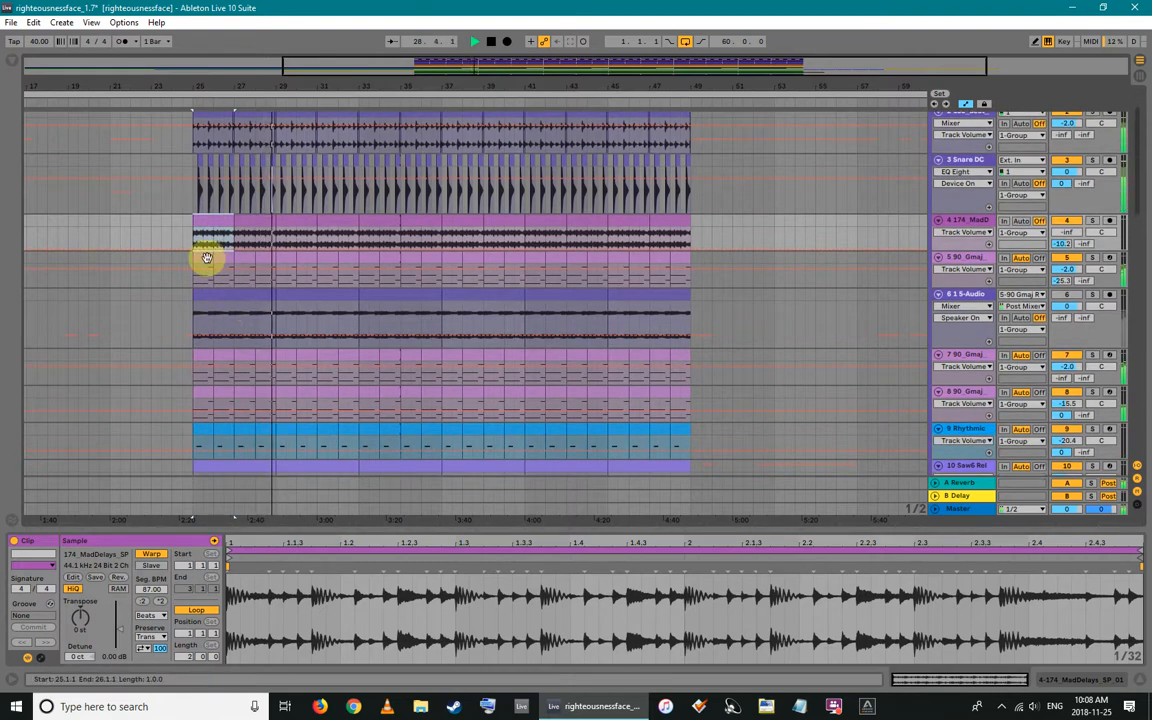
pyautogui.click(206, 258)
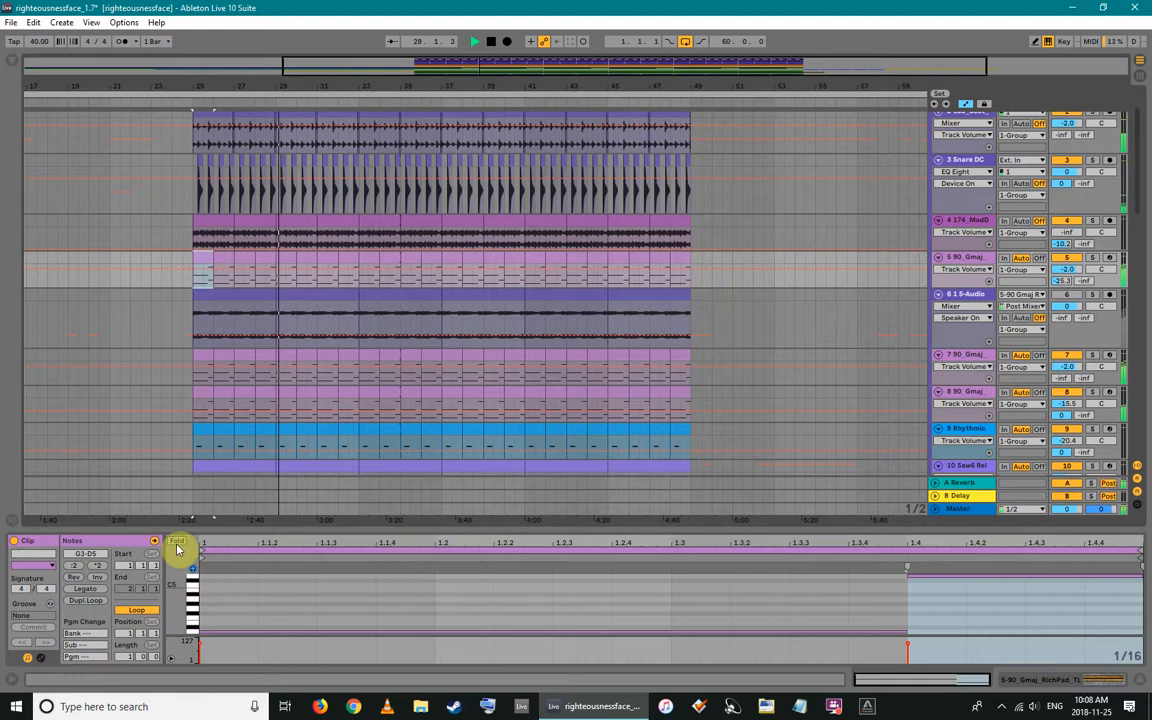
pyautogui.click(176, 541)
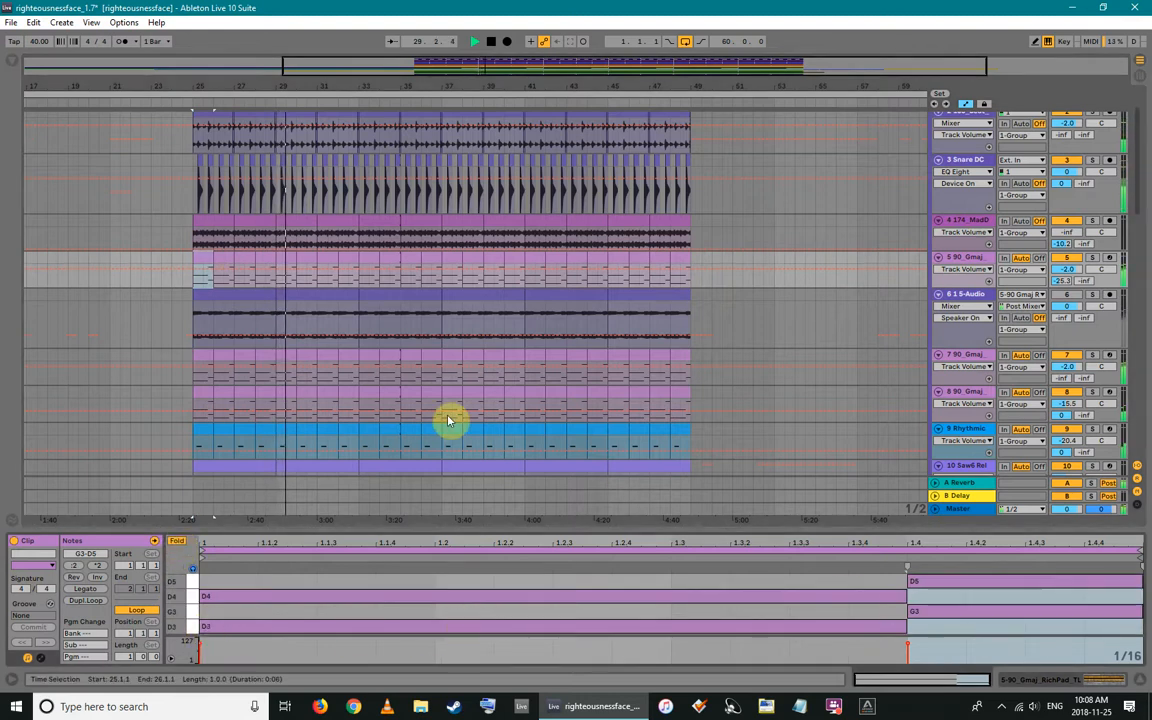
# Inspect the recorded audio clip on track 6 and the RichPad sampler on track 5
pyautogui.click(237, 292)
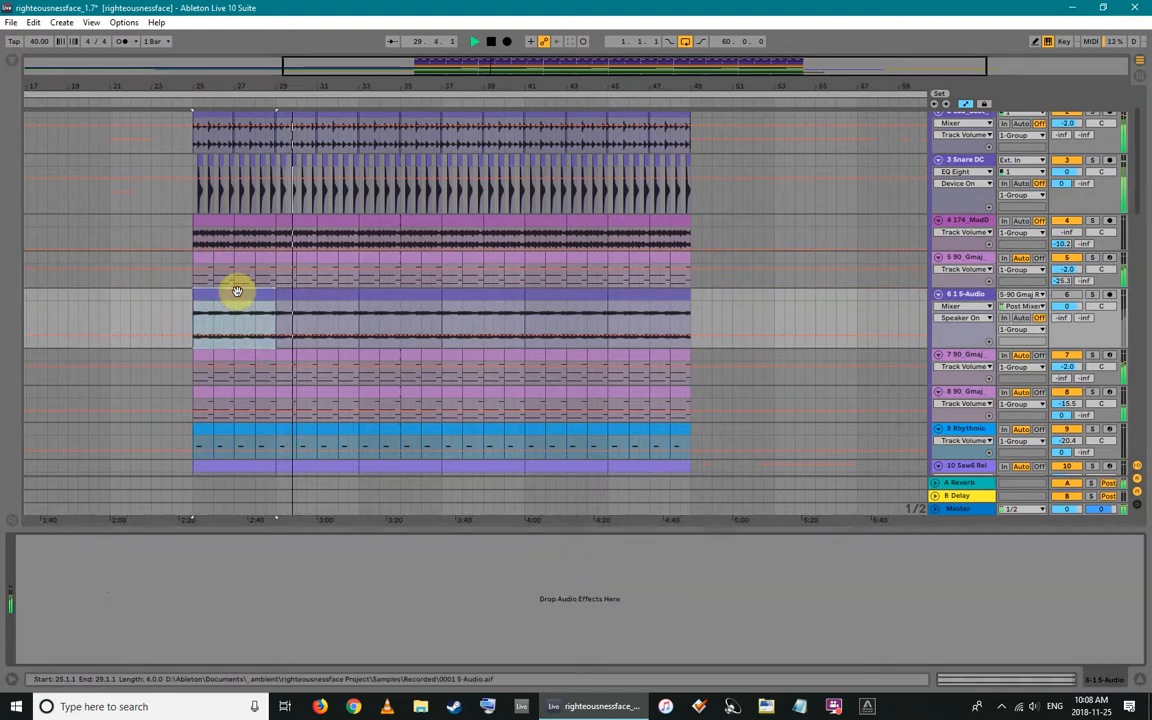
pyautogui.click(237, 276)
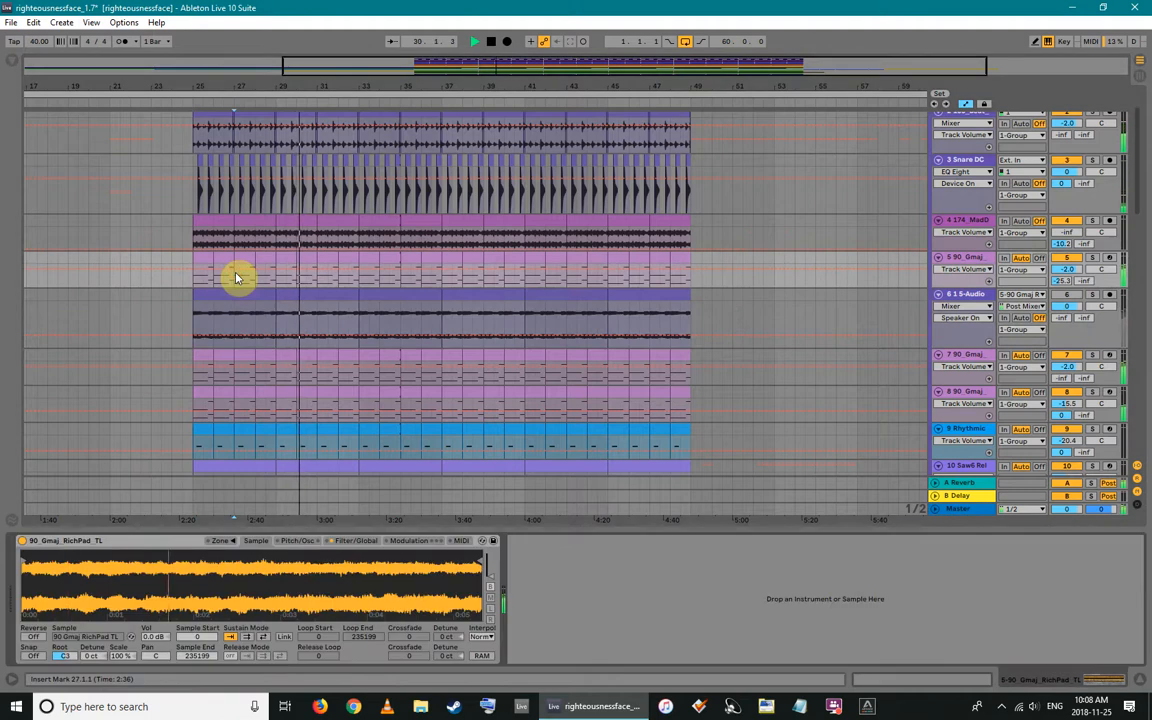
pyautogui.click(249, 313)
pyautogui.scroll(-2, 350, 335)
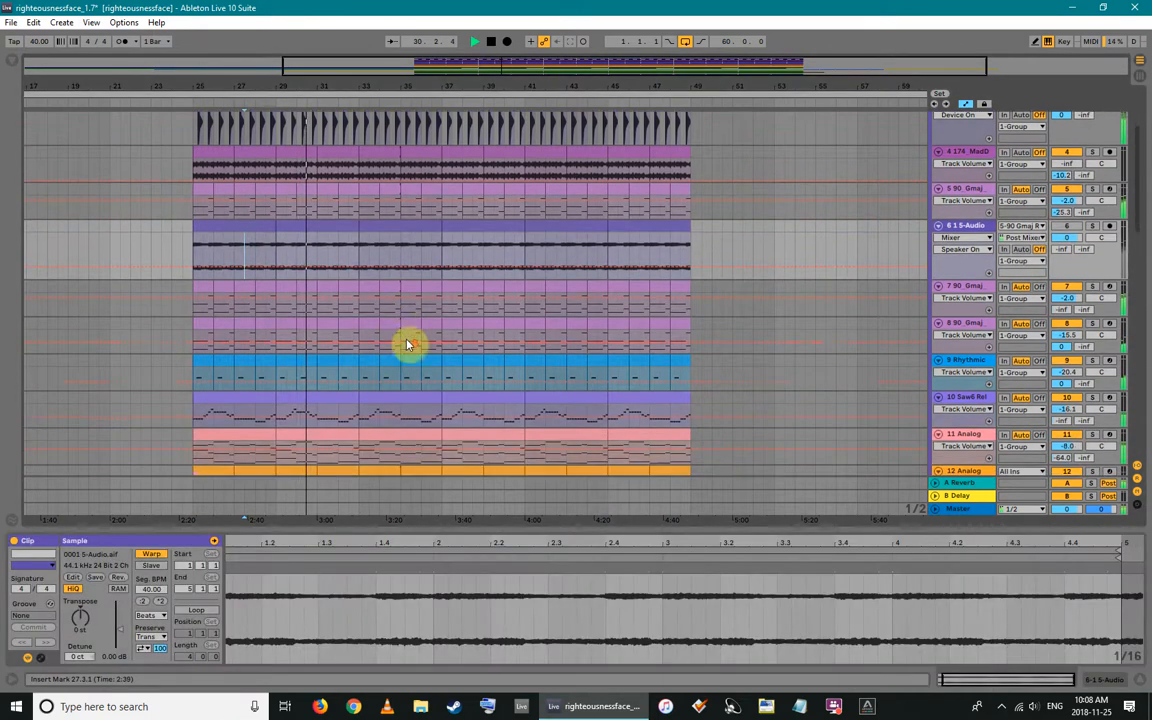
pyautogui.click(309, 249)
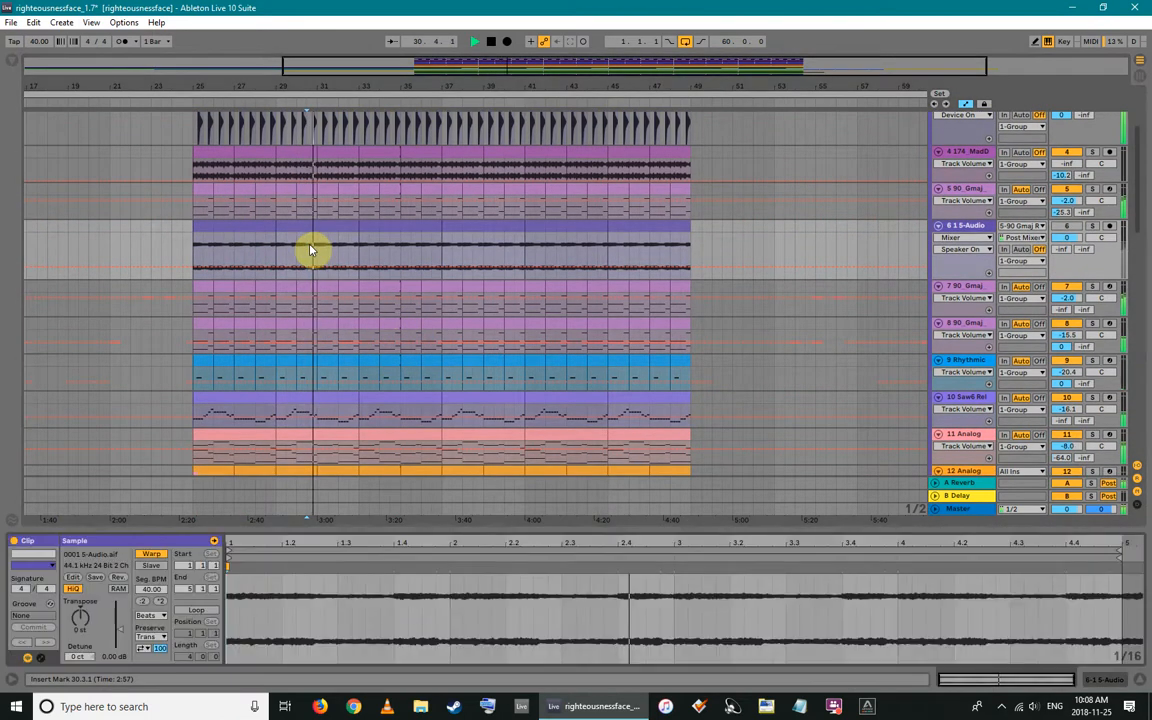
# Examine the instruments and effects on tracks 7, 8 and 9 Rhythmic
pyautogui.click(314, 285)
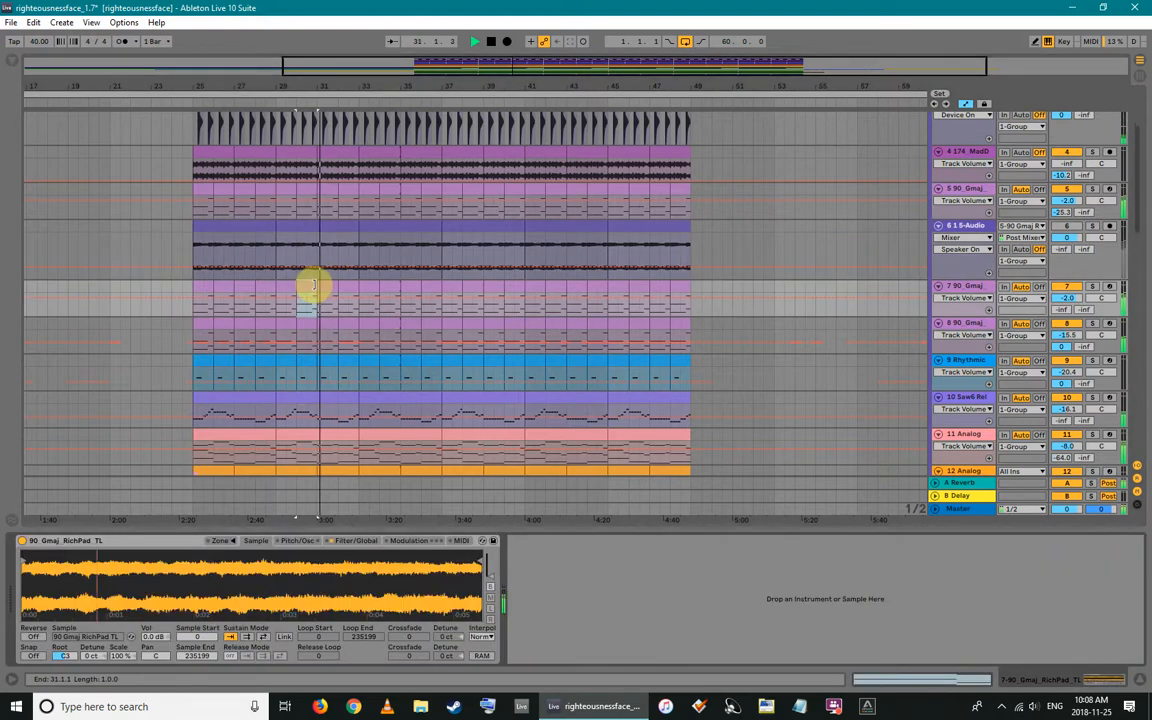
pyautogui.click(310, 338)
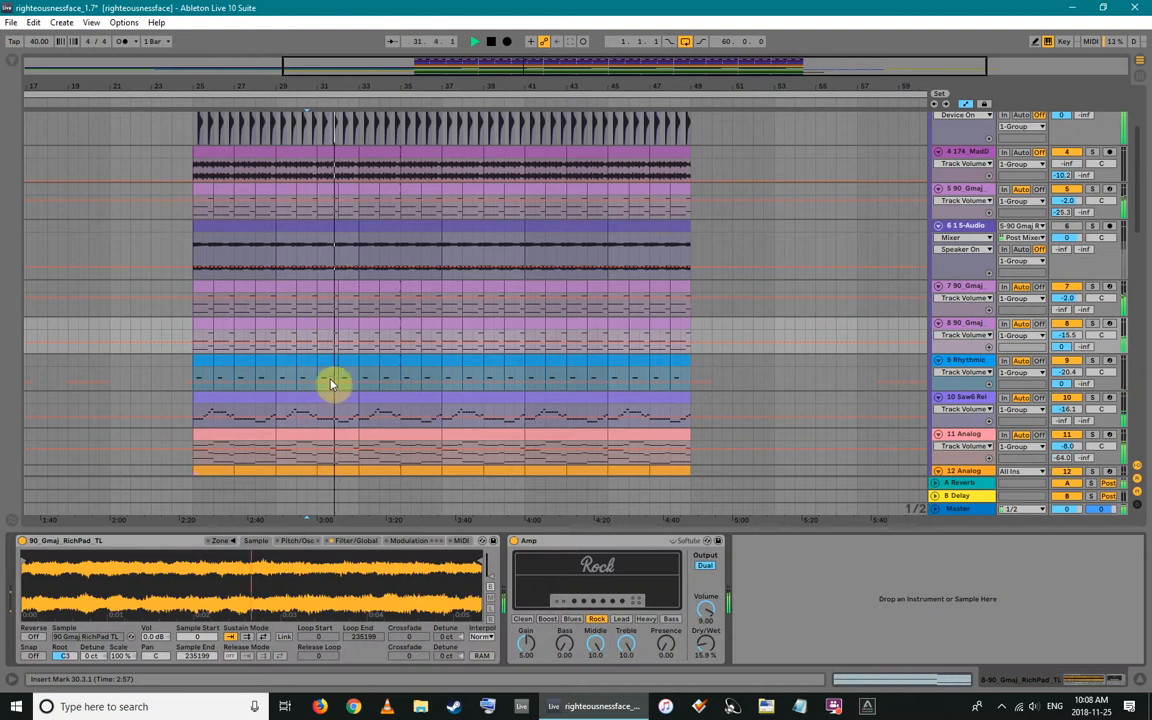
pyautogui.click(323, 383)
pyautogui.scroll(-1, 333, 374)
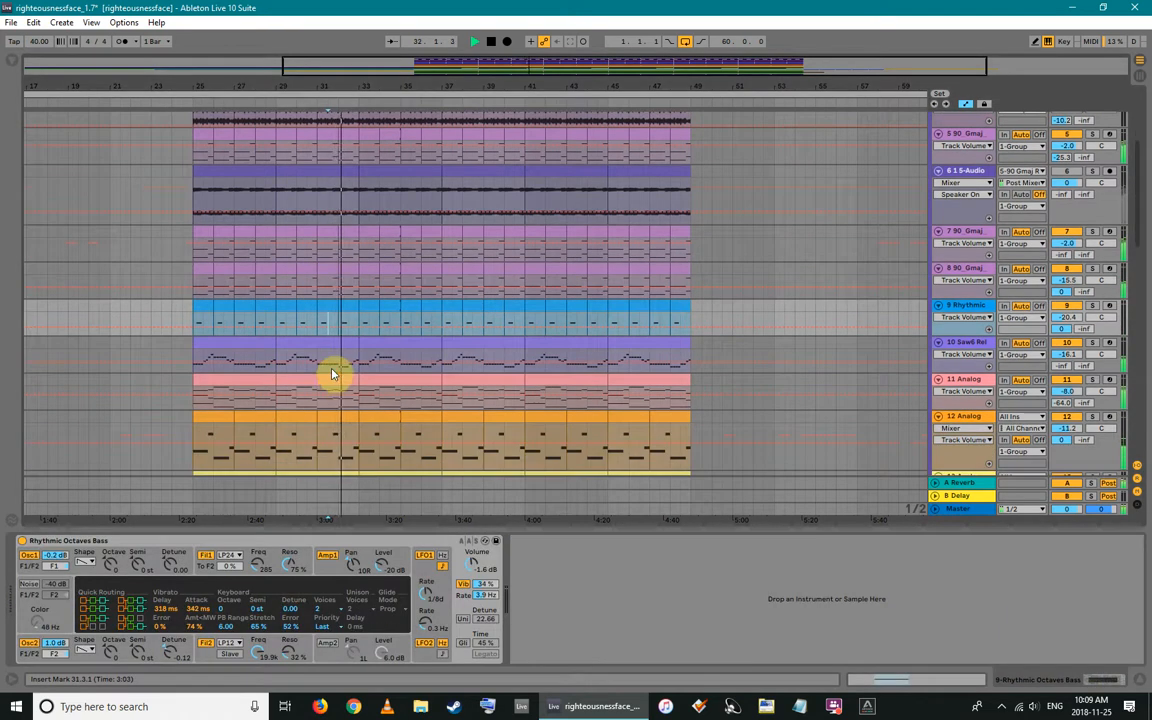
# Check track 9 Rhythmic's clip and device views, and show the Saw6 Release Filter Bass instrument on track 10
pyautogui.hotkey('shift', 'Tab')
pyautogui.hotkey('shift', 'Tab')
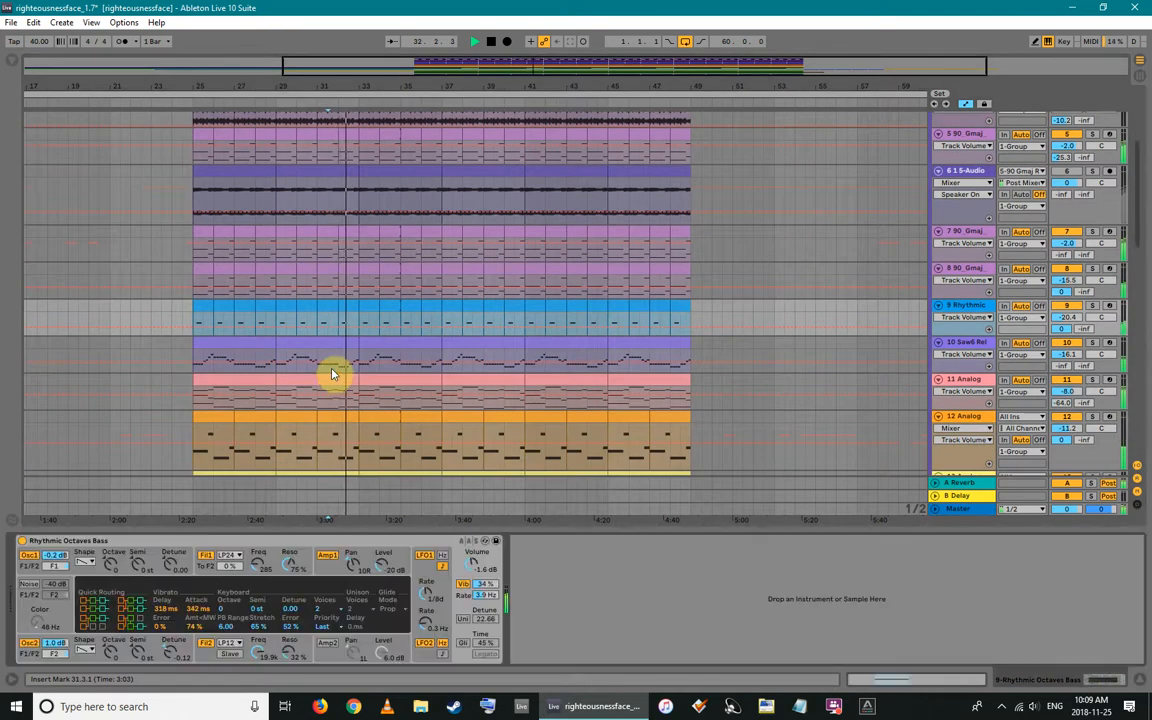
pyautogui.scroll(-1, 358, 328)
pyautogui.click(334, 301)
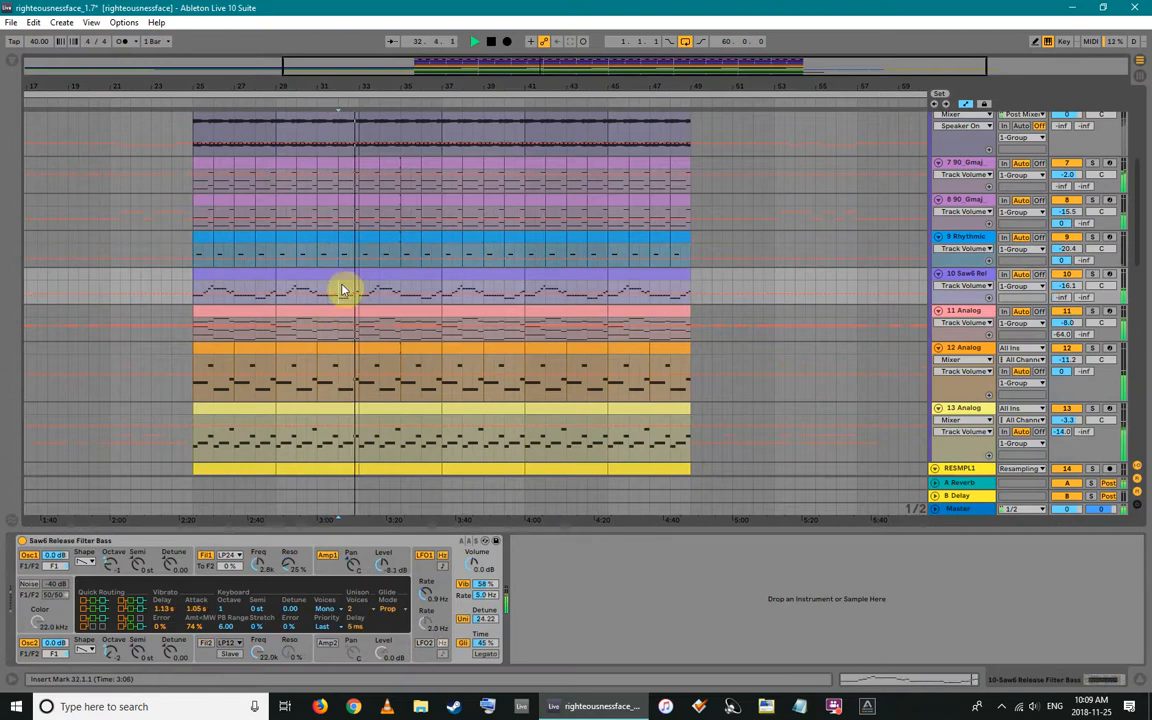
# Open track 10's MIDI clip at bar 33 and examine its notes in an enlarged editor, both unfolded and folded
pyautogui.click(339, 274)
pyautogui.click(386, 273)
pyautogui.scroll(-1, 360, 460)
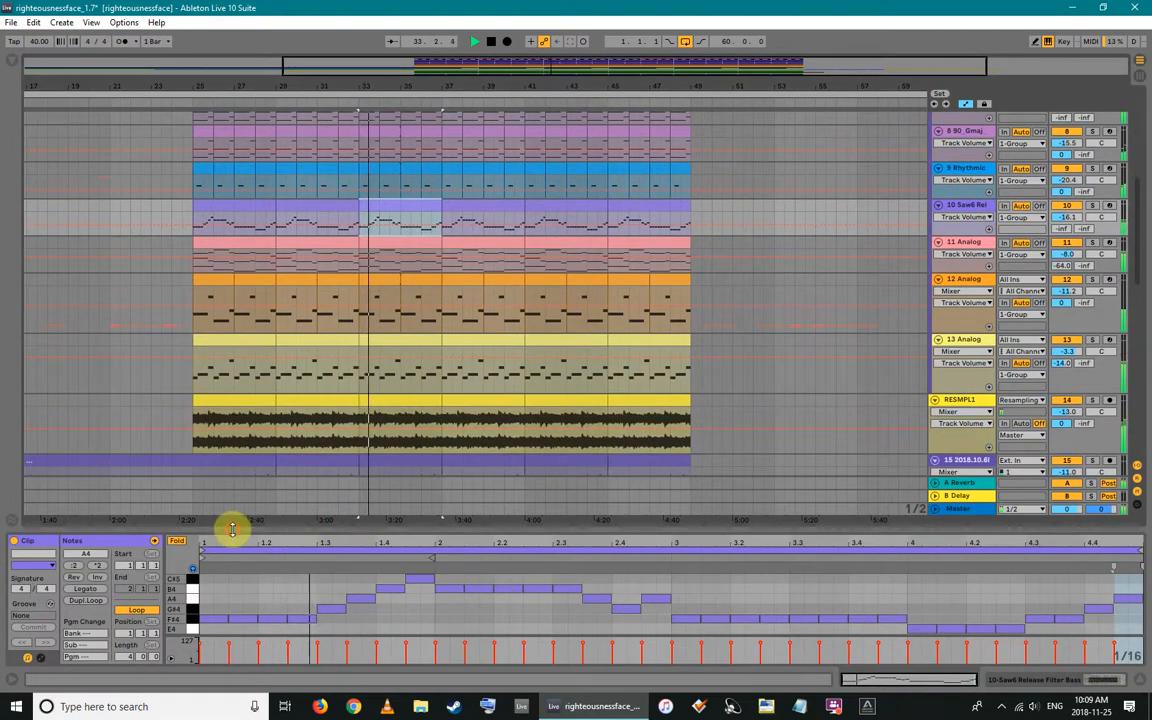
pyautogui.moveTo(230, 524); pyautogui.dragTo(247, 401)
pyautogui.click(175, 414)
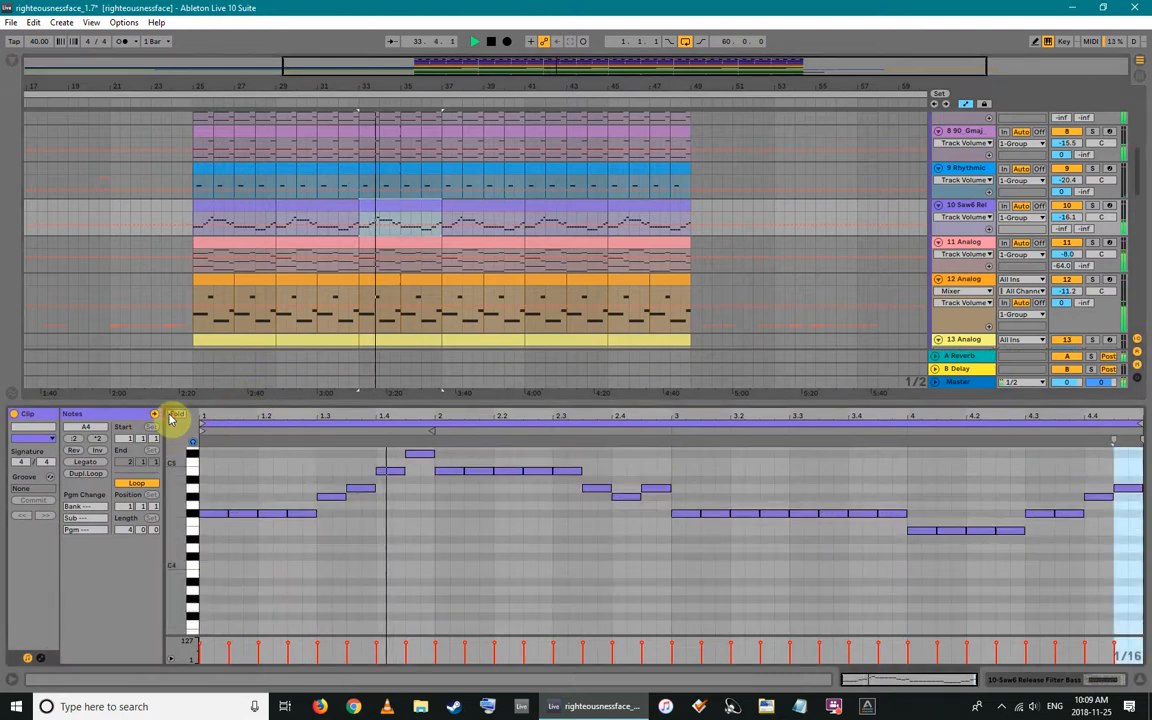
pyautogui.click(175, 414)
pyautogui.doubleClick(241, 402)
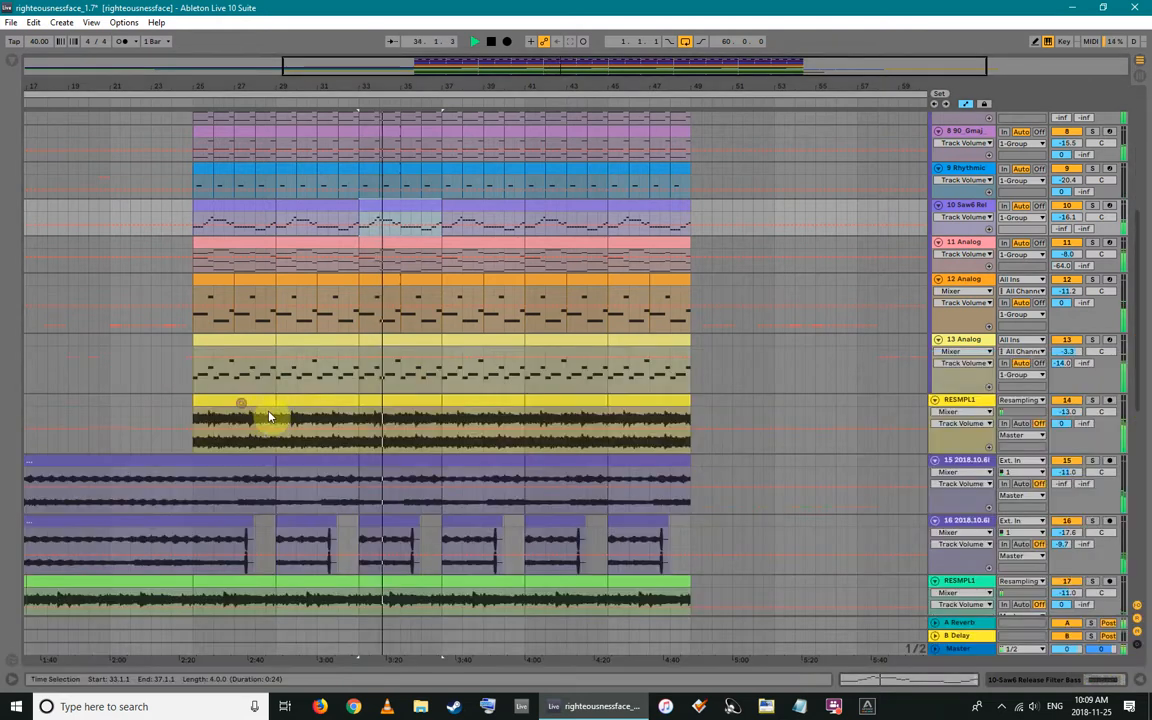
# Inspect the notes of track 11's clip at bar 33 and the track's Arpeggiator and Analog devices
pyautogui.click(395, 247)
pyautogui.doubleClick(395, 247)
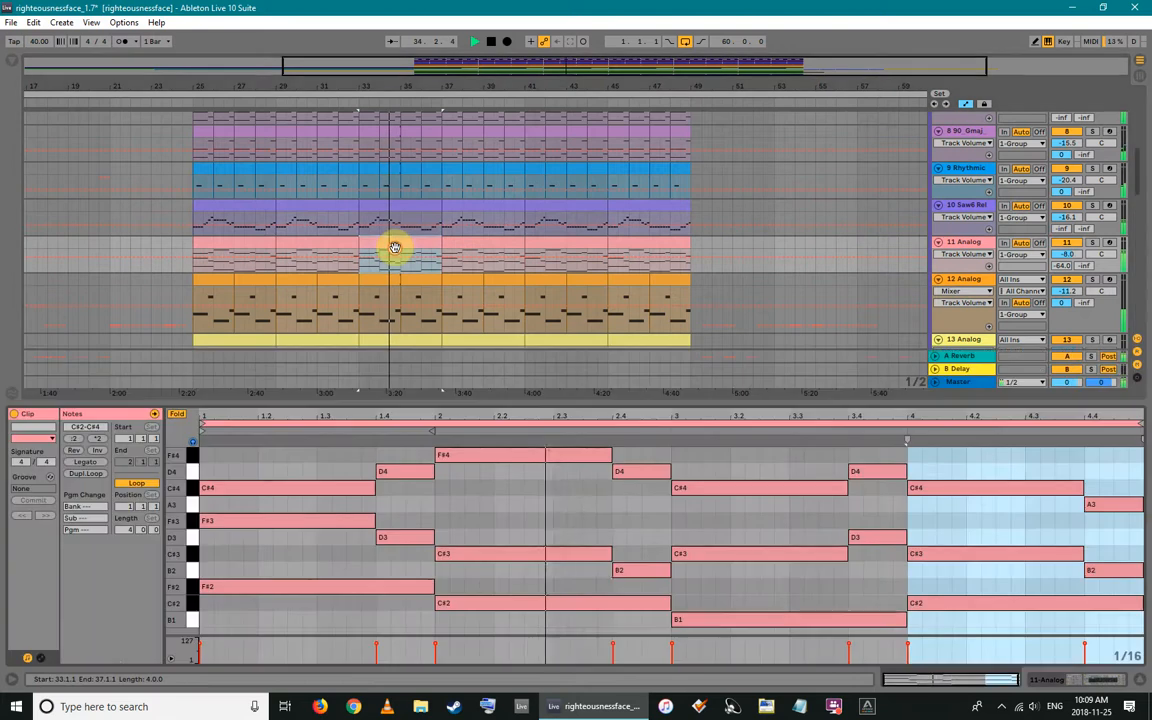
pyautogui.moveTo(373, 404); pyautogui.dragTo(365, 535)
pyautogui.click(420, 303)
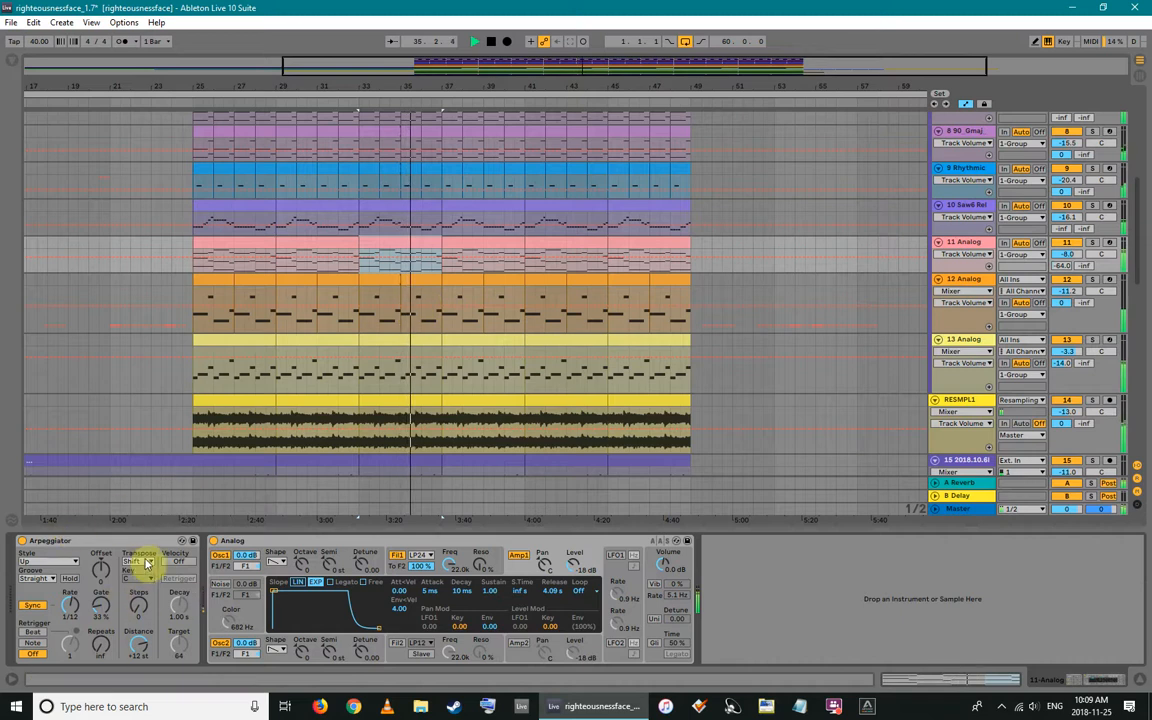
# Examine the Arpeggiator and Analog on track 12 for the clip at bar 37, and select track 13 Analog
pyautogui.click(458, 285)
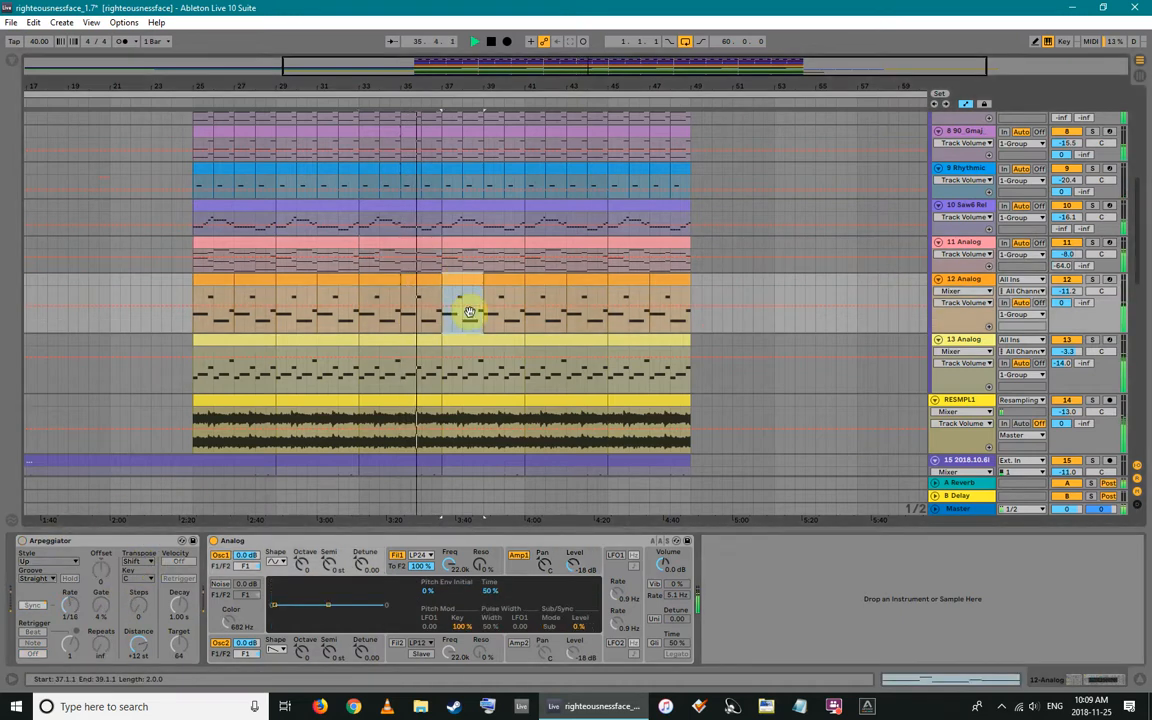
pyautogui.click(155, 543)
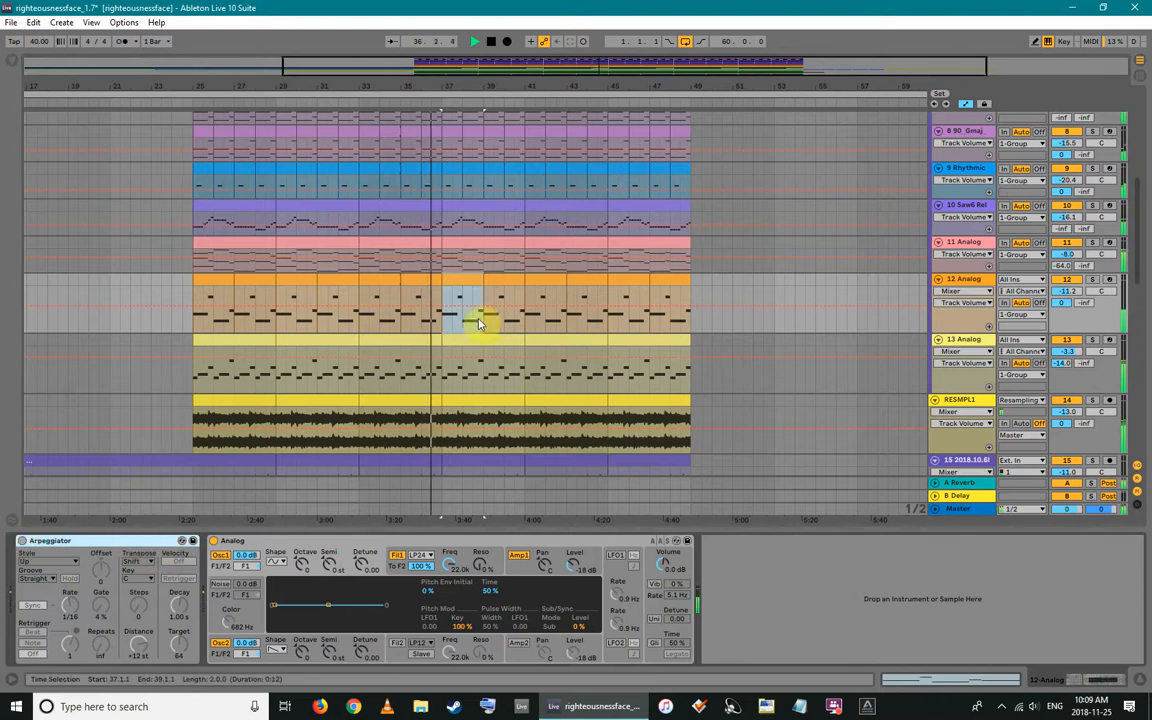
pyautogui.click(453, 343)
# Examine the Auto Filters and Amp on RESMPL1 track 14 and the EQ Eight on track 15
pyautogui.scroll(-2, 455, 378)
pyautogui.click(455, 373)
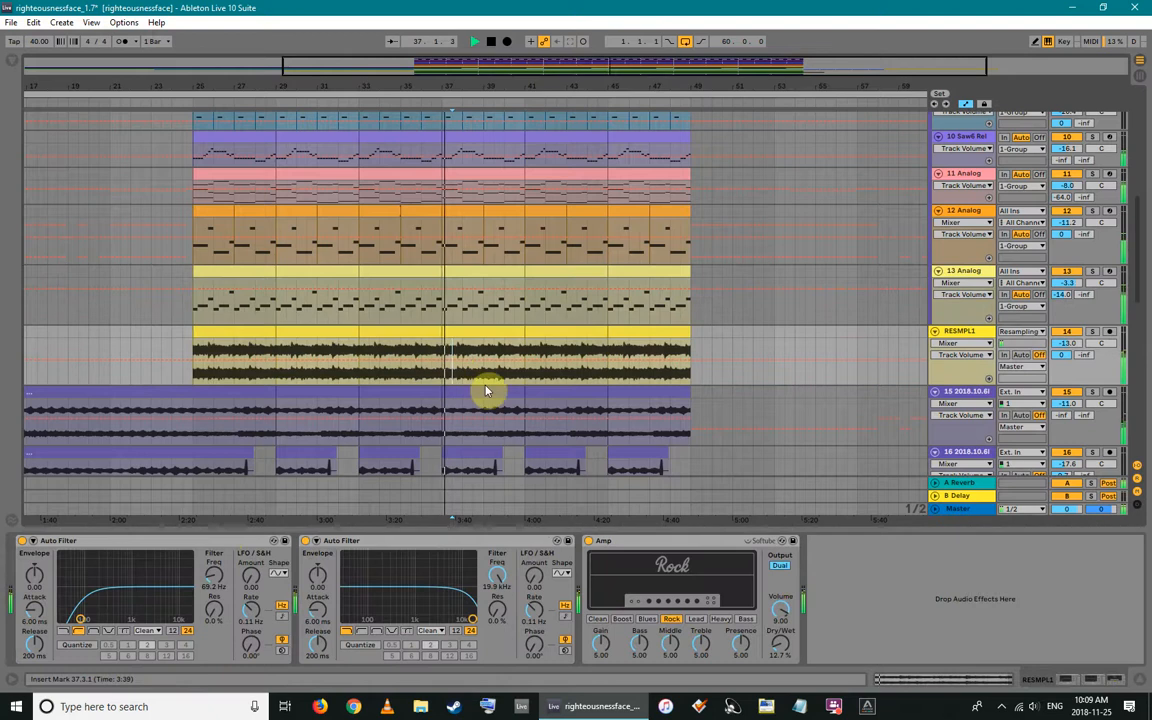
pyautogui.scroll(-2, 460, 375)
pyautogui.click(464, 351)
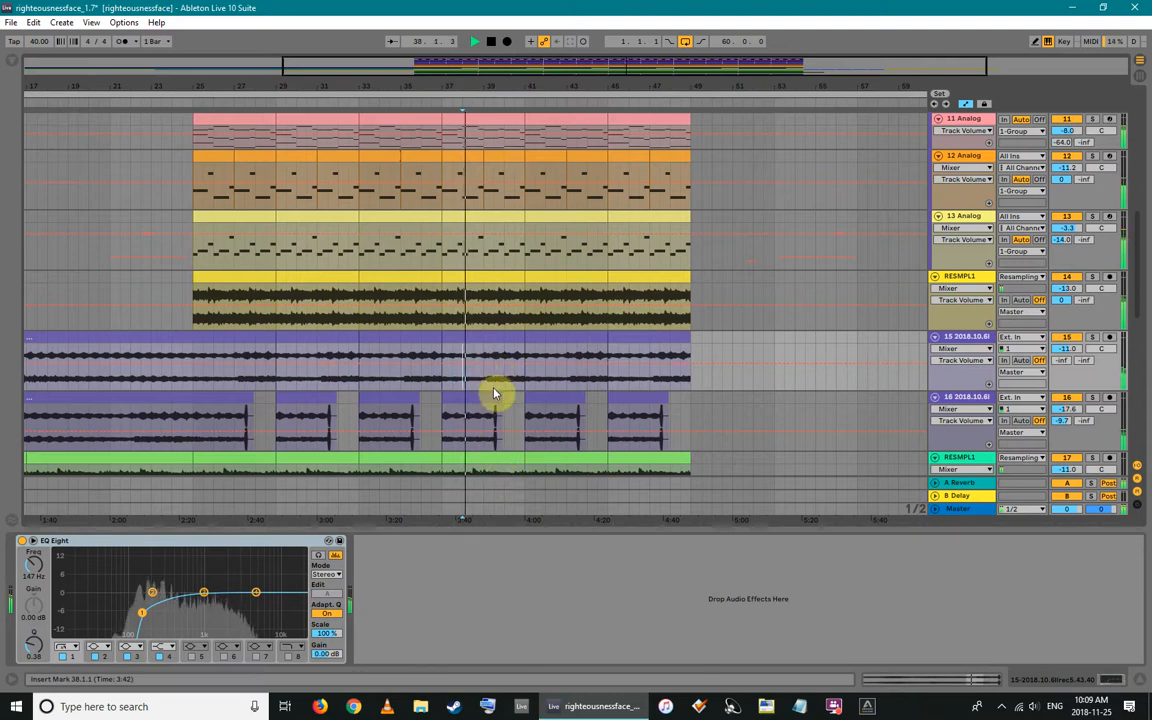
# Show the whole song's timeline and inspect the sample clip and effects on RESMPL1 track 14 around bar 38
pyautogui.doubleClick(642, 89)
pyautogui.scroll(2, 746, 237)
pyautogui.scroll(-5, 735, 411)
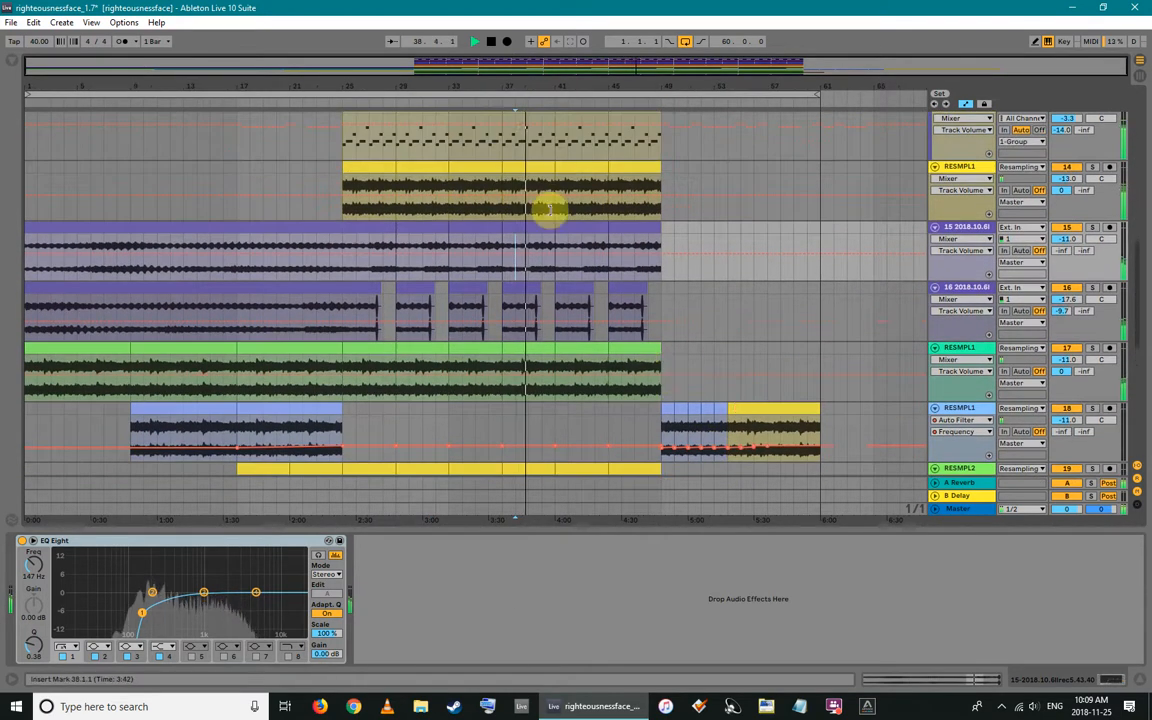
pyautogui.click(535, 213)
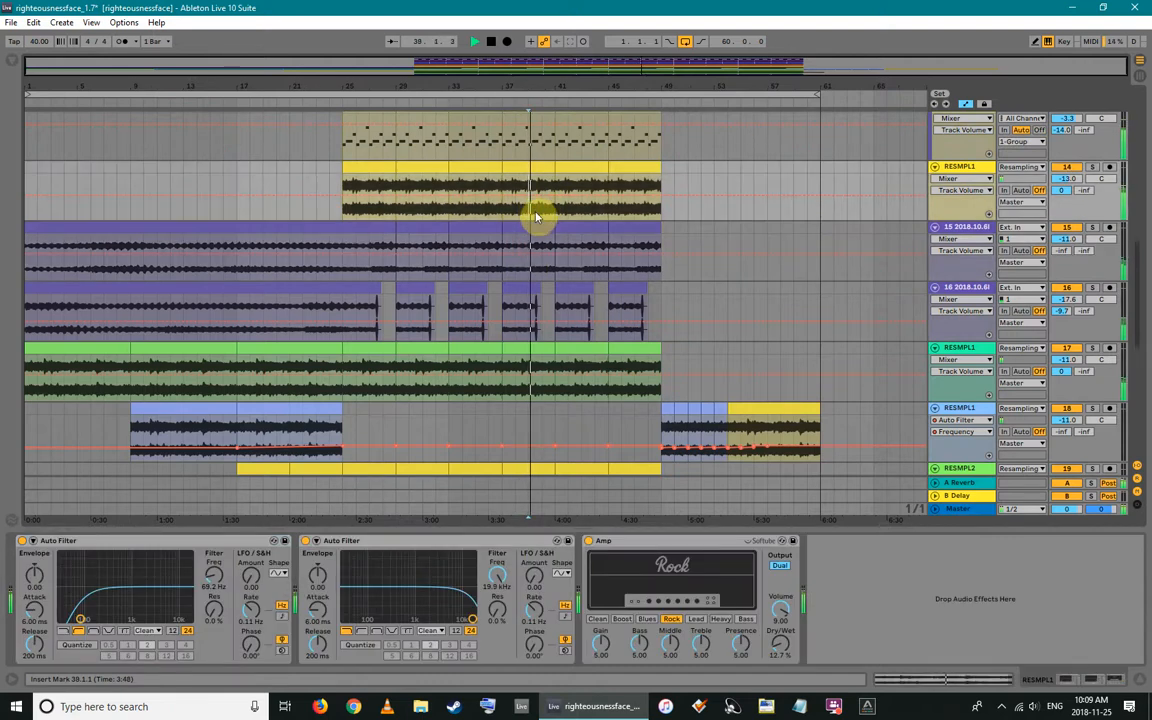
pyautogui.hotkey('shift', 'Tab')
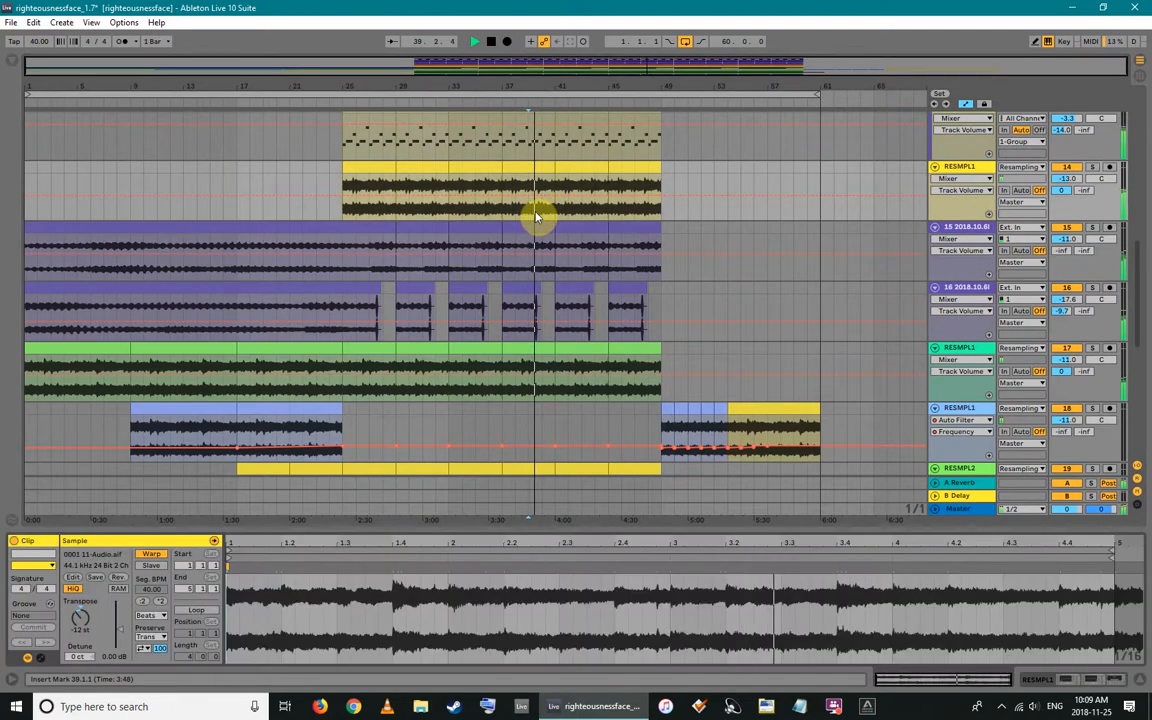
pyautogui.hotkey('shift', 'Tab')
# Inspect the recorded audio clips at bar 41 on tracks 15 and 16 together with their effects
pyautogui.click(553, 248)
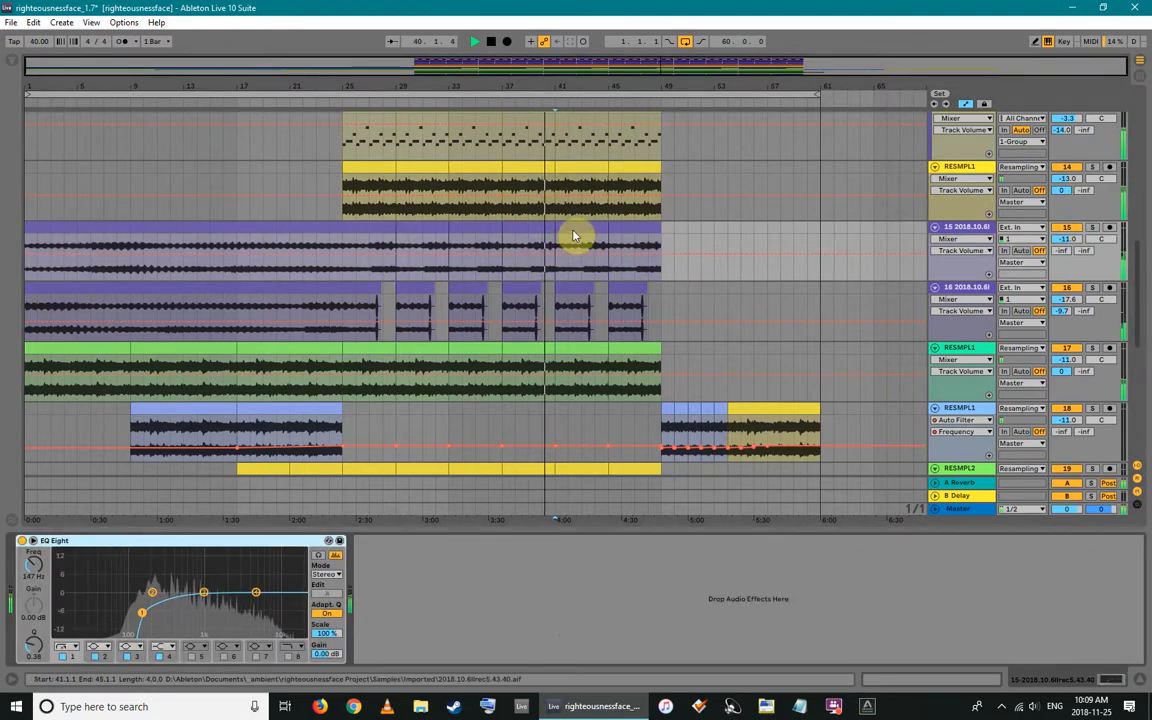
pyautogui.click(573, 229)
pyautogui.moveTo(580, 87)
pyautogui.mouseDown()
pyautogui.moveTo(589, 150)
pyautogui.moveTo(576, 153)
pyautogui.moveTo(581, 86)
pyautogui.mouseUp()
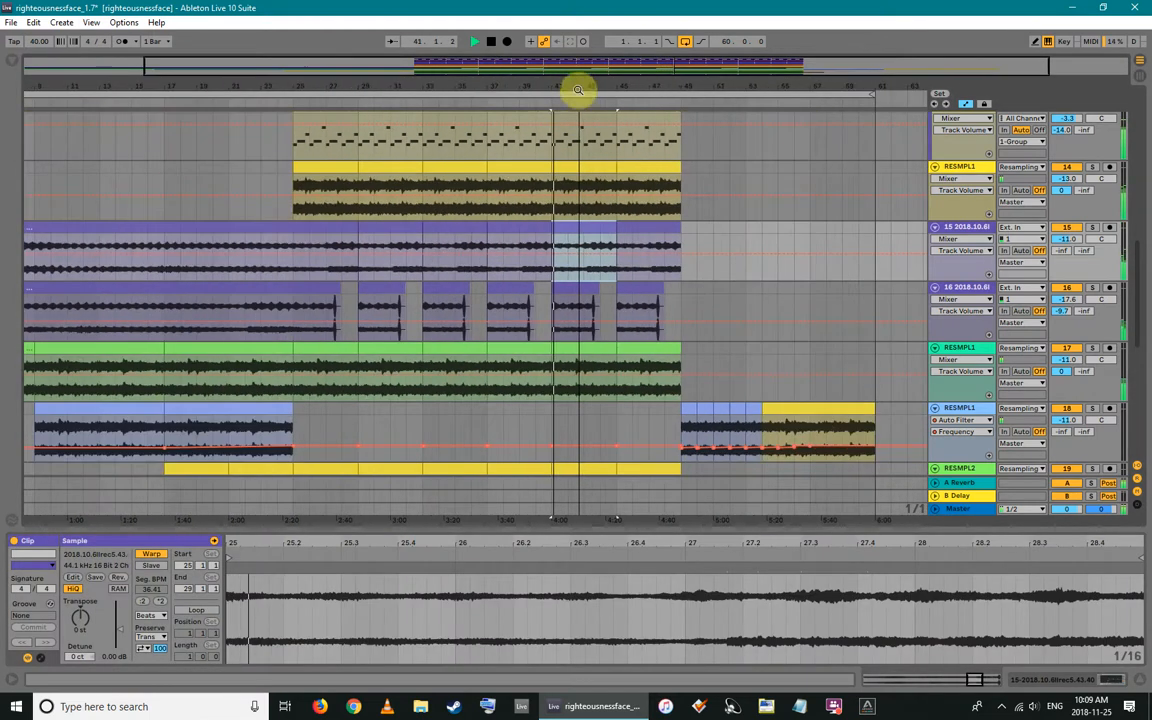
pyautogui.scroll(-2, 573, 315)
pyautogui.click(568, 271)
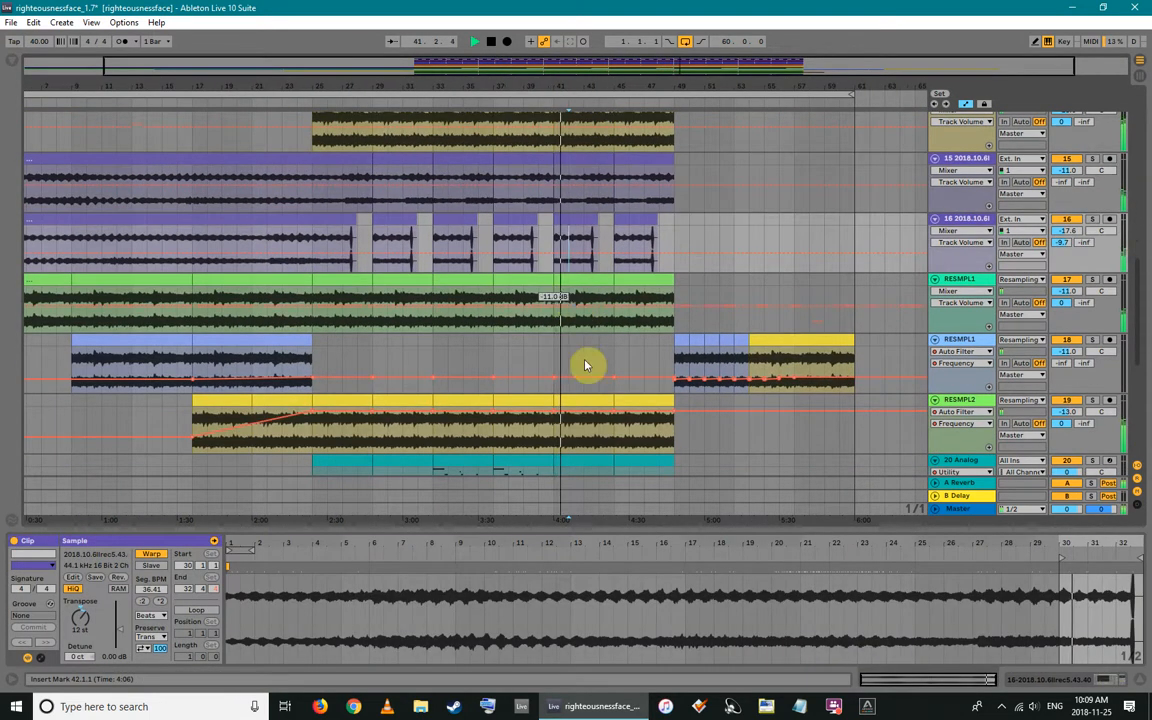
pyautogui.scroll(-2, 571, 301)
# Examine the sample clip at bar 41 on RESMPL1 track 17 and its Auto Filter and Amp chain
pyautogui.click(568, 222)
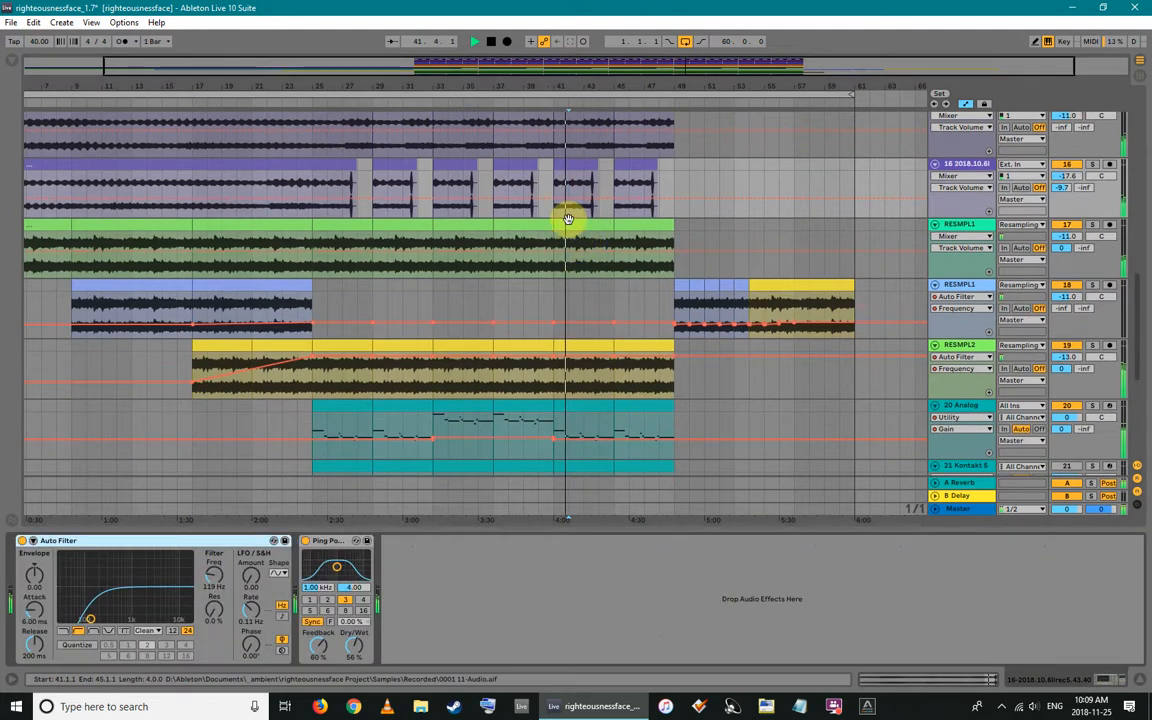
pyautogui.click(571, 239)
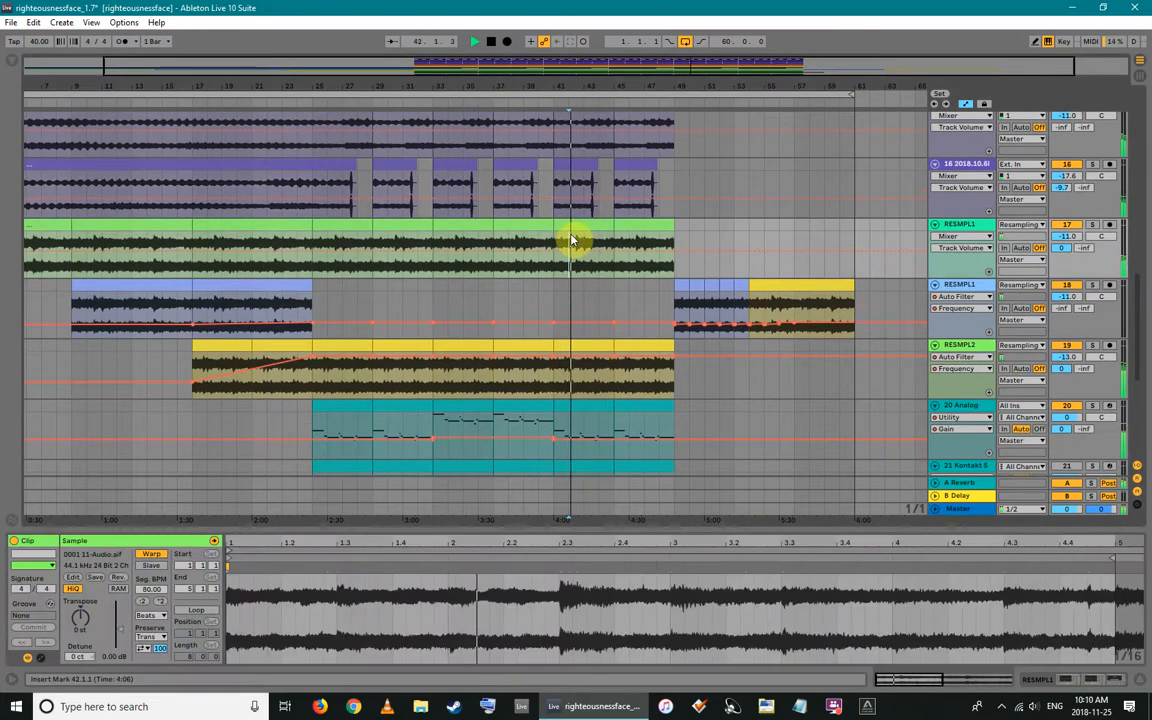
pyautogui.hotkey('shift', 'Tab')
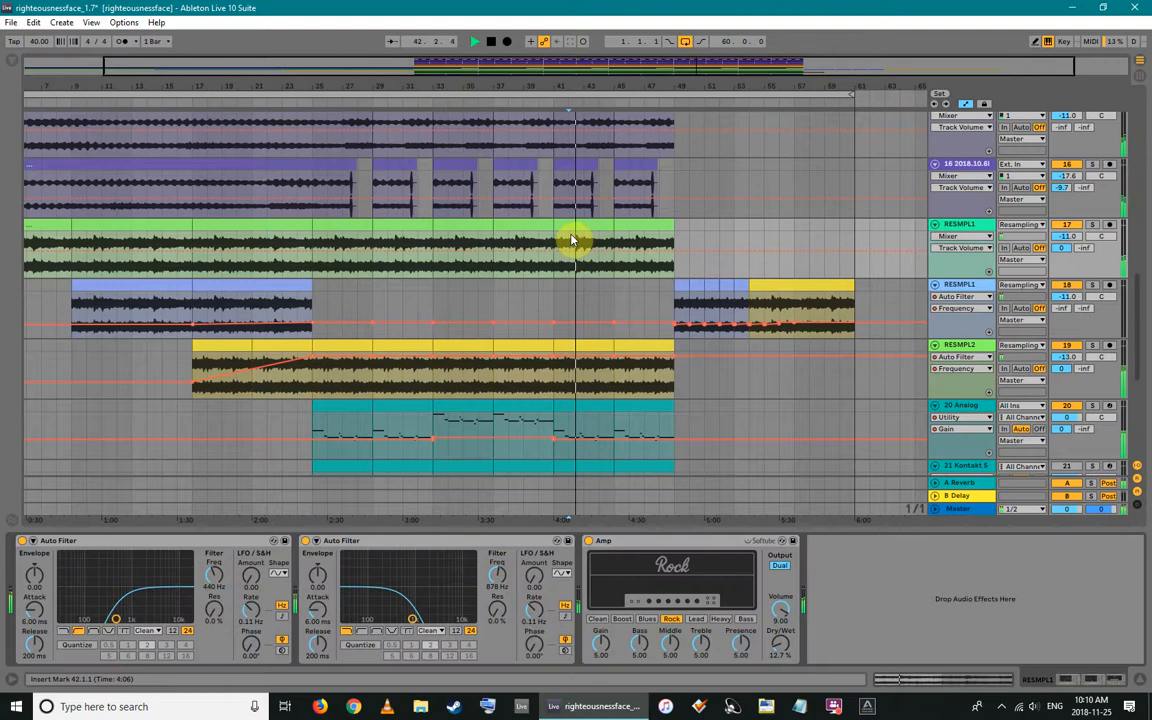
pyautogui.hotkey('shift', 'Tab')
# Inspect the one-bar clip at bar 49 on RESMPL1 track 18 and the track's Auto Filter and Utility devices
pyautogui.click(614, 305)
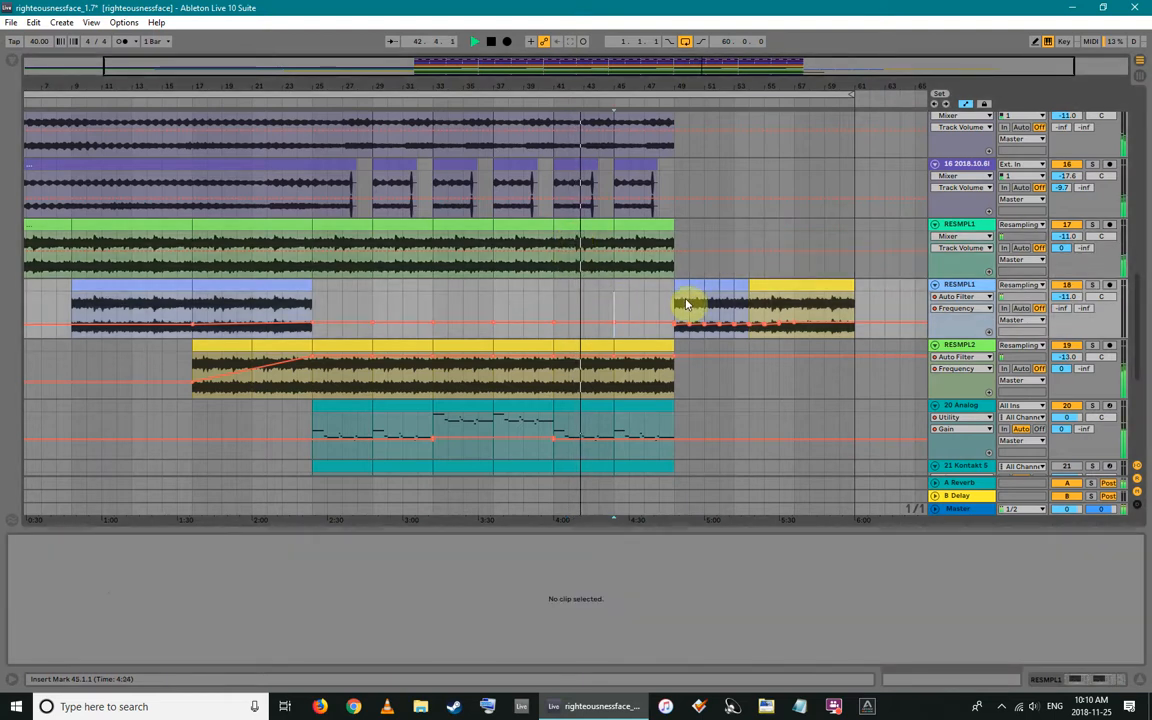
pyautogui.click(685, 305)
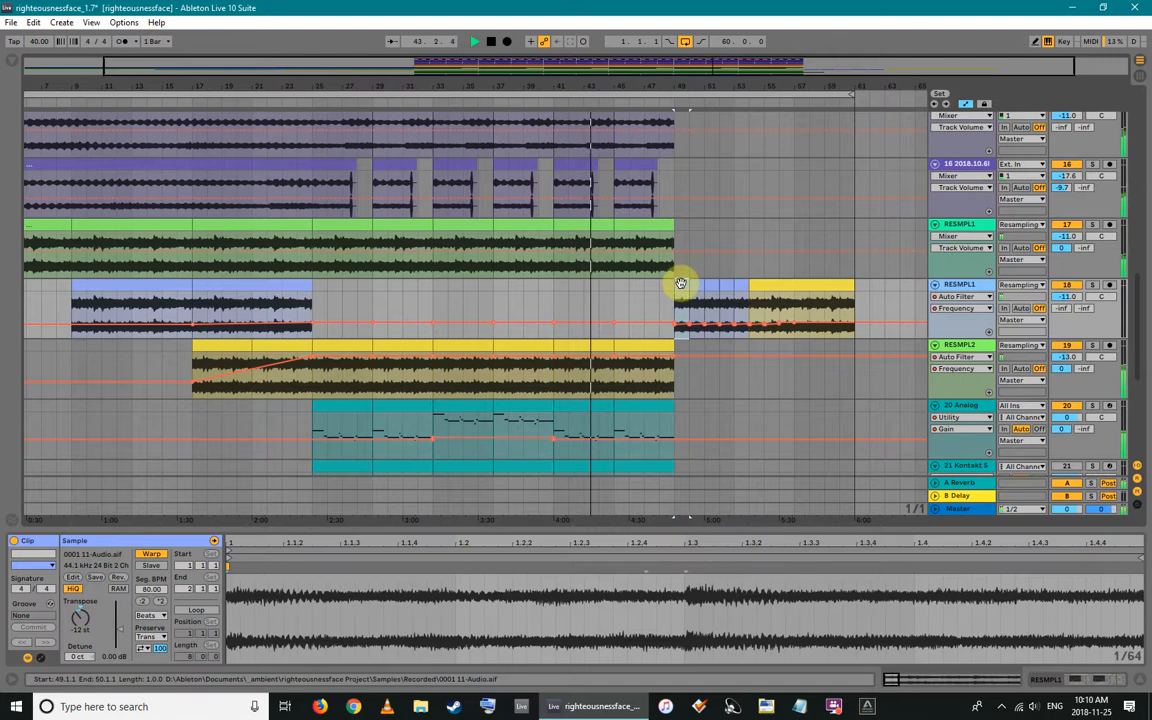
pyautogui.hotkey('shift', 'Tab')
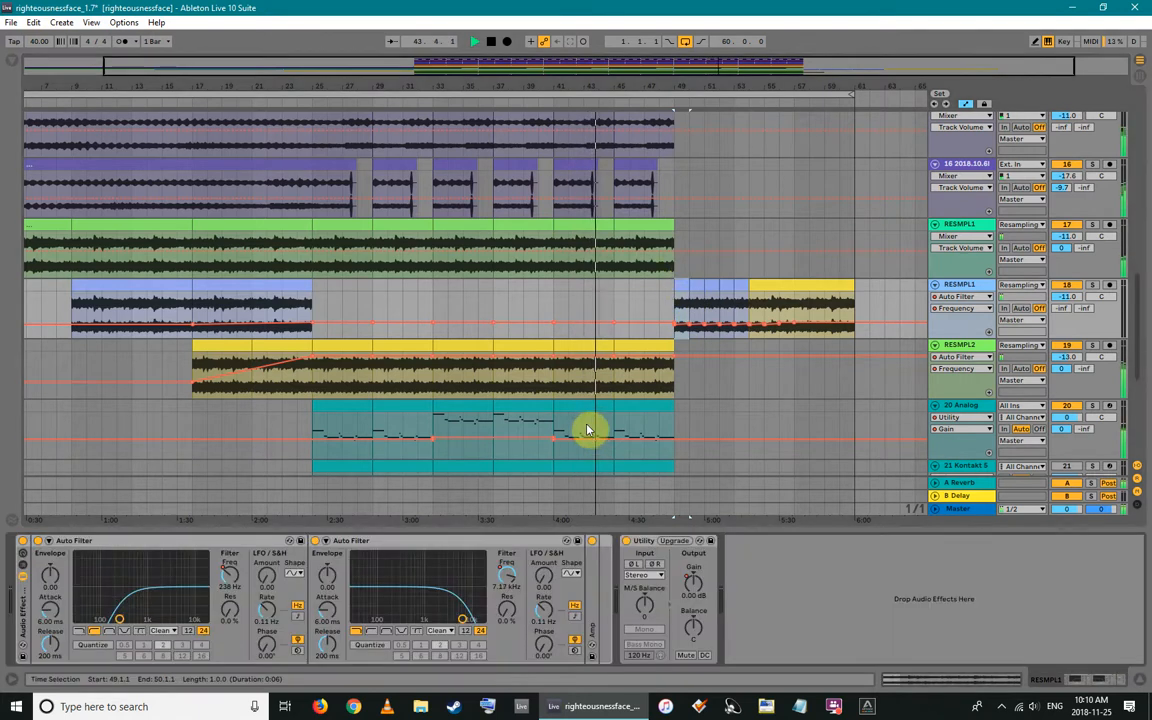
pyautogui.hotkey('shift', 'Tab')
# Examine the clip at bar 41 on RESMPL2 track 19 and the track's filter and Amp rack
pyautogui.click(608, 368)
pyautogui.moveTo(605, 365); pyautogui.dragTo(599, 345)
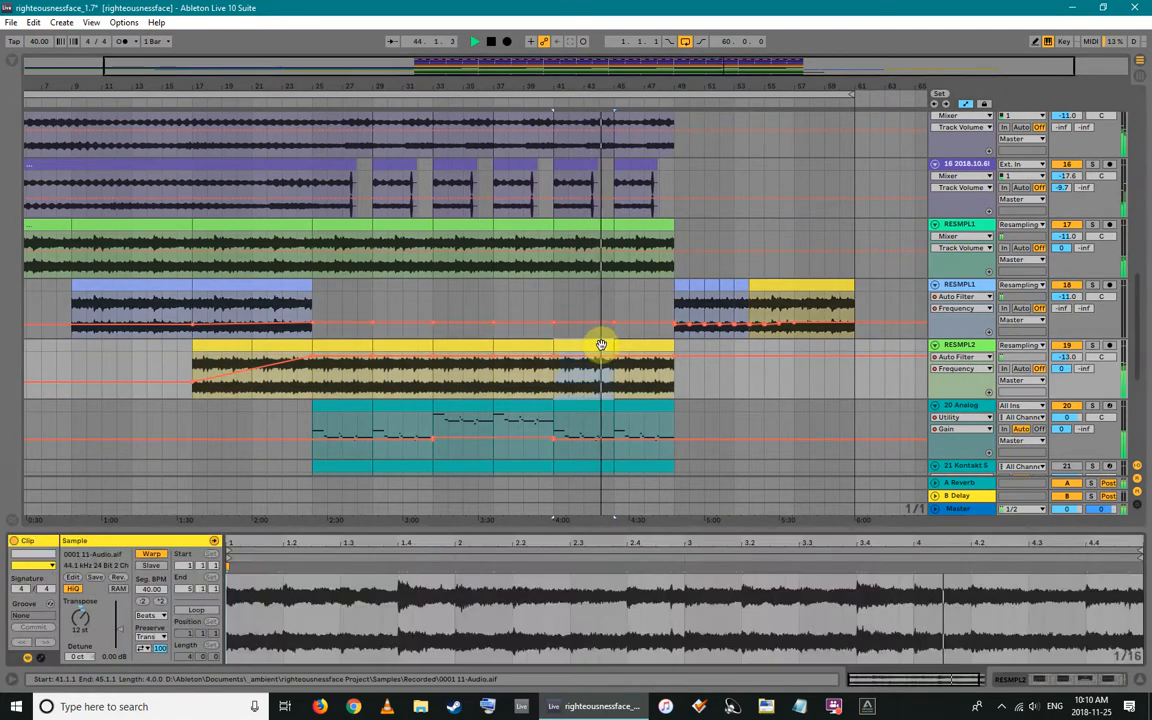
pyautogui.hotkey('shift', 'Tab')
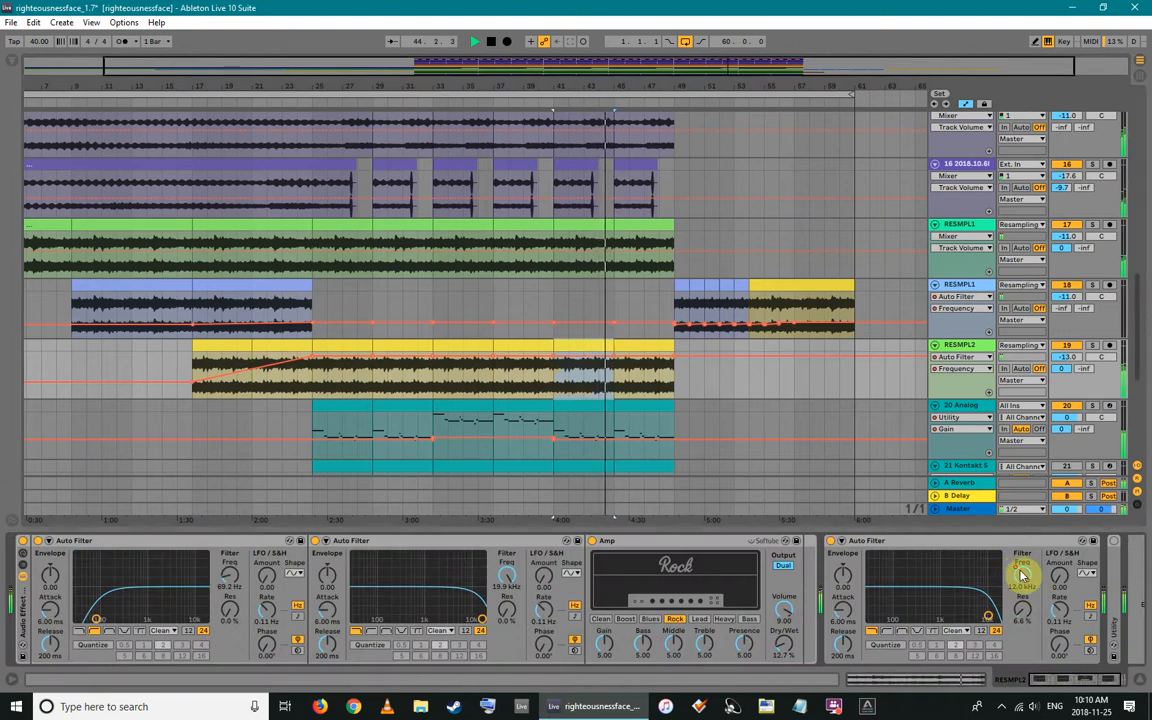
# Open the MIDI clips at bar 41 on track 20 Analog and bar 45 on track 21 Kontakt to view their notes
pyautogui.scroll(-3, 539, 358)
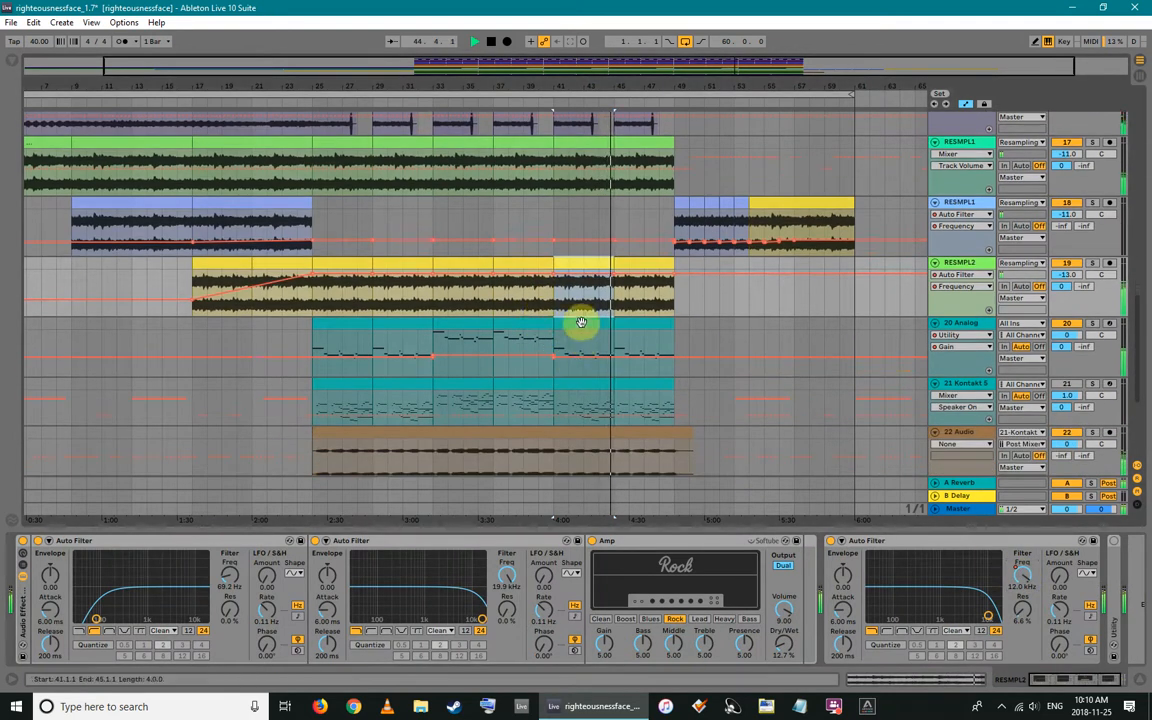
pyautogui.click(582, 323)
pyautogui.hotkey('shift', 'Tab')
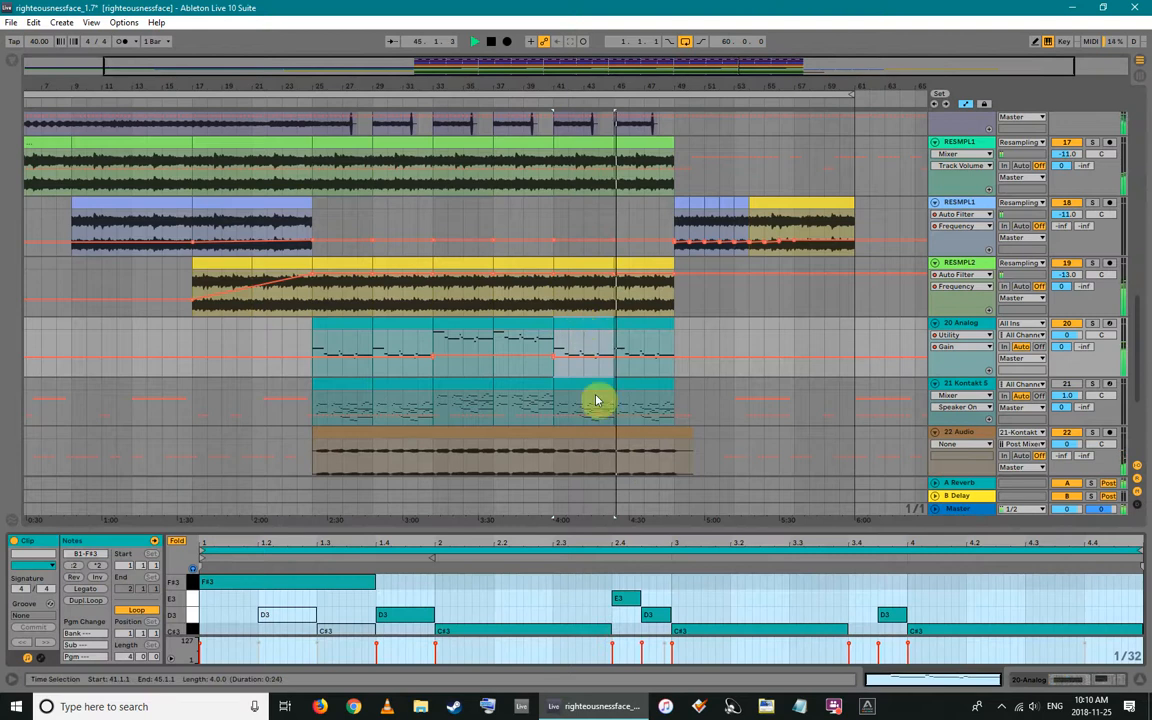
pyautogui.scroll(-2, 616, 364)
pyautogui.click(628, 331)
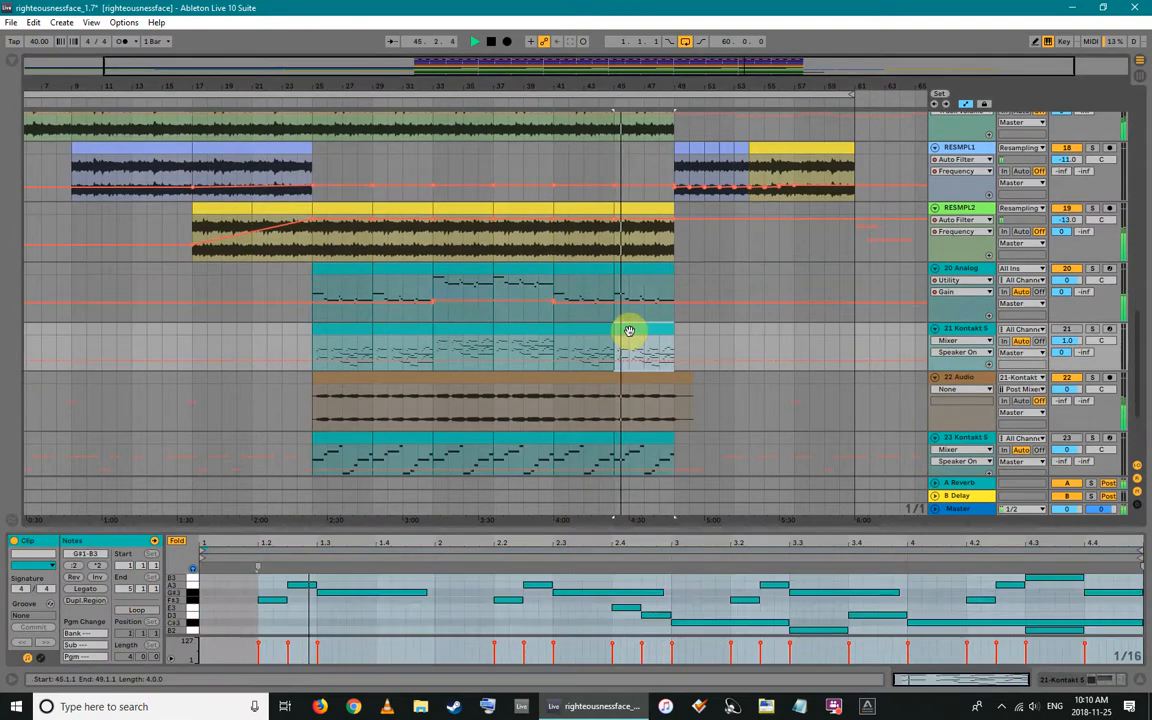
# Check the recorded clip on track 22 Audio and open the MIDI clip at bar 45 on track 23 Kontakt
pyautogui.scroll(-2, 629, 331)
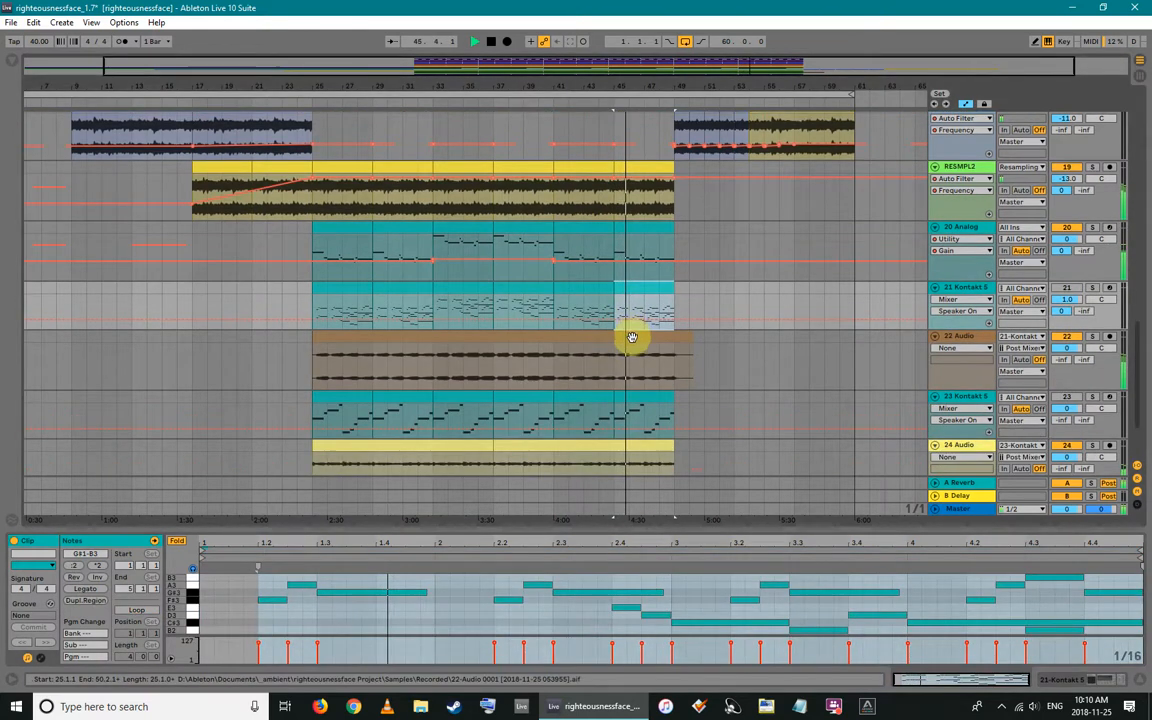
pyautogui.click(632, 346)
pyautogui.scroll(-3, 674, 416)
pyautogui.click(633, 325)
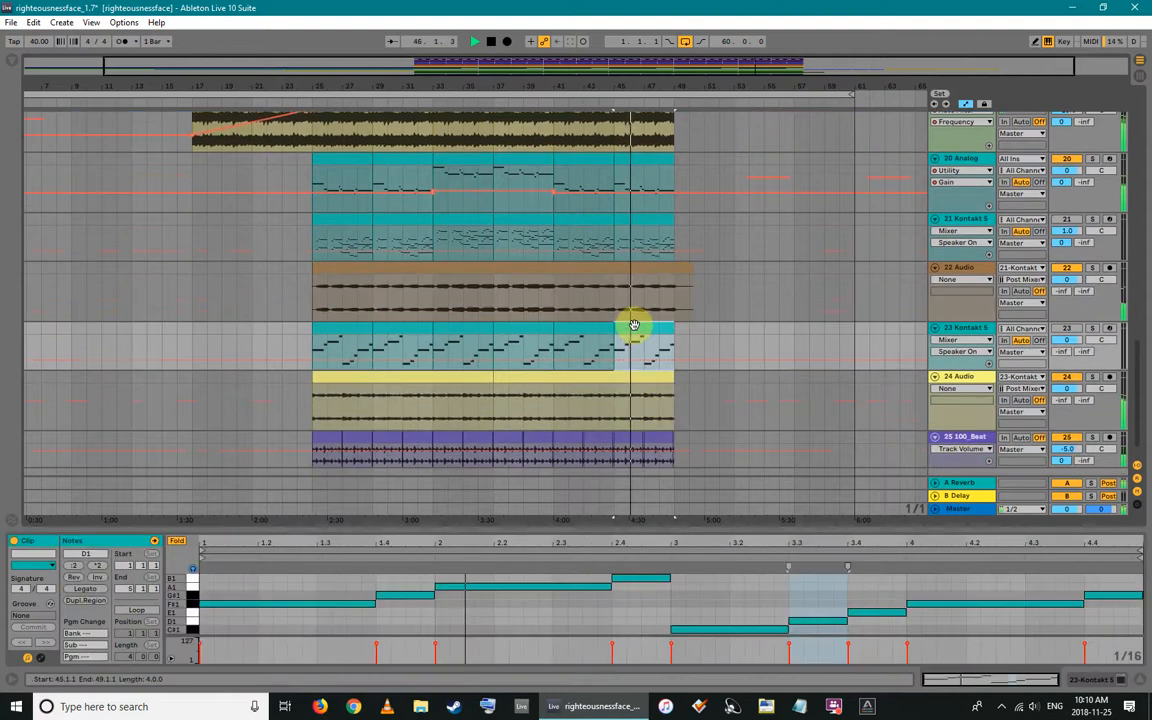
# Collapse the Kontakt tracks 23 and 21 in the arrangement
pyautogui.scroll(-1, 640, 410)
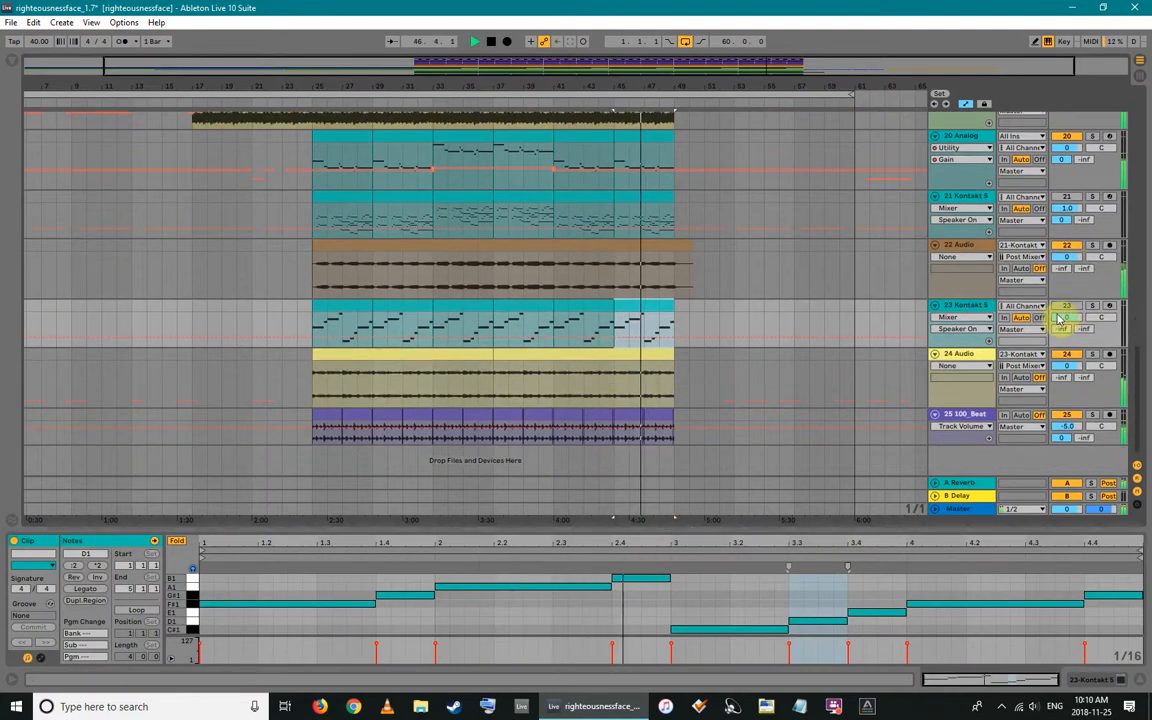
pyautogui.click(936, 306)
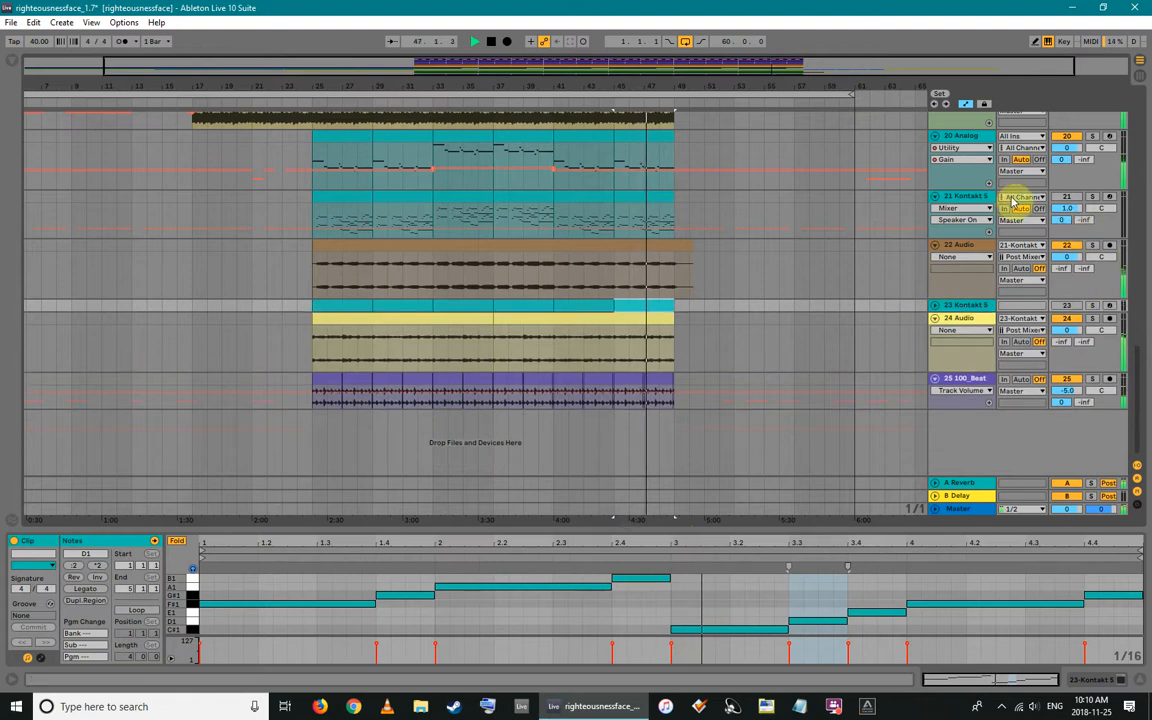
pyautogui.click(935, 196)
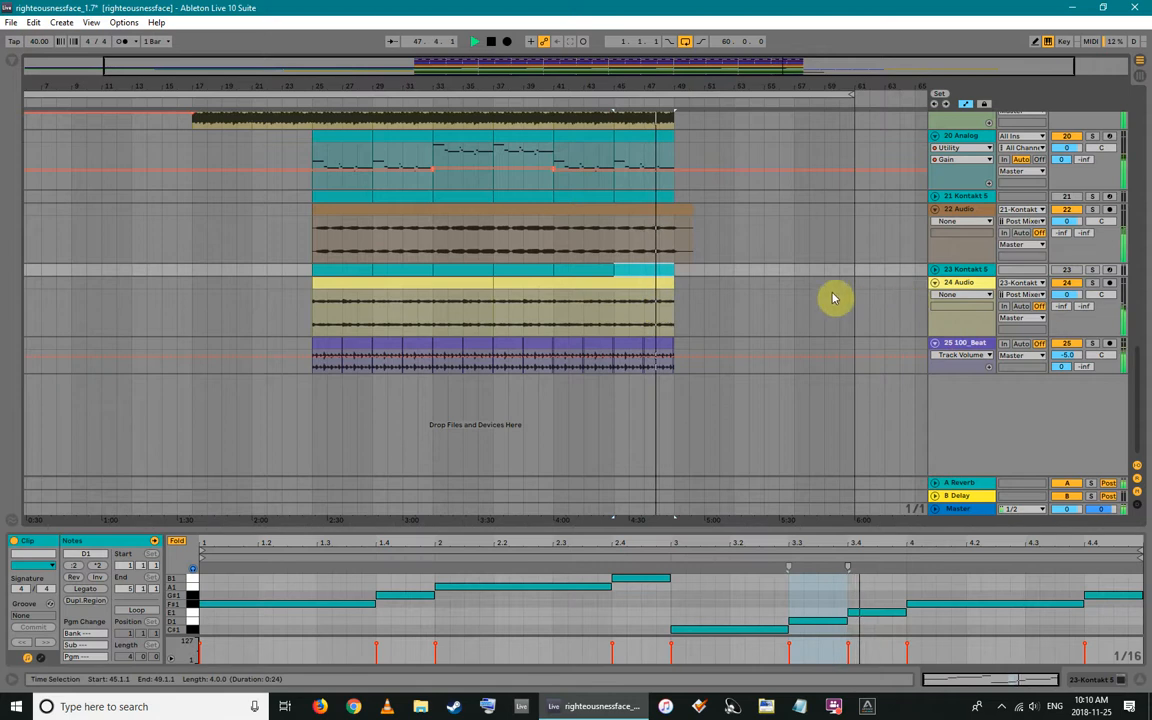
# Examine the last clip and Reverb on track 25 100_Beat, and the Reverb on return track A
pyautogui.click(662, 343)
pyautogui.hotkey('shift', 'Tab')
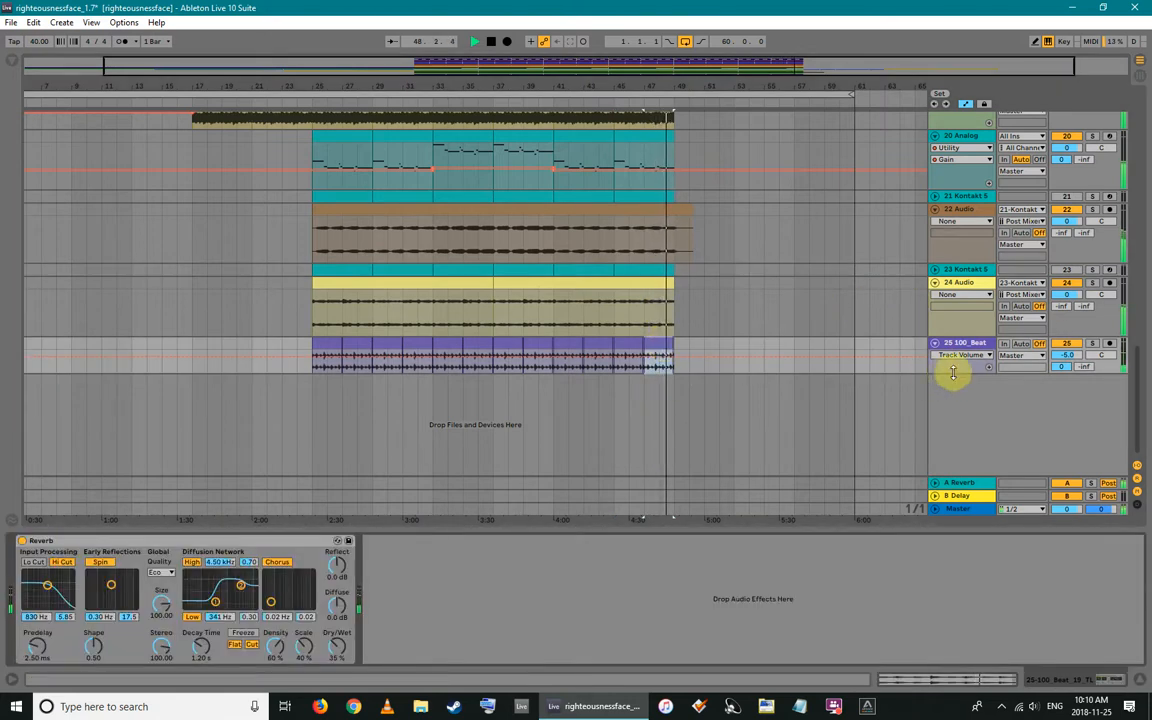
pyautogui.click(955, 484)
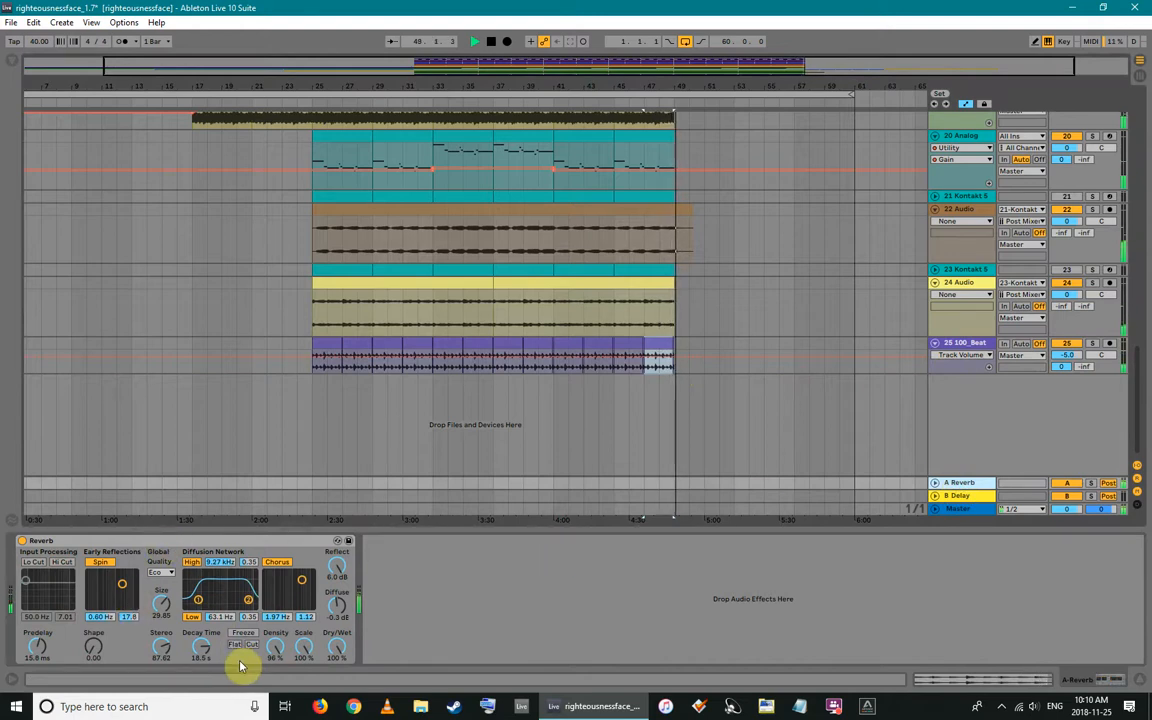
# Set the global quality of the Reverb on return track A to High
pyautogui.click(162, 573)
pyautogui.click(157, 602)
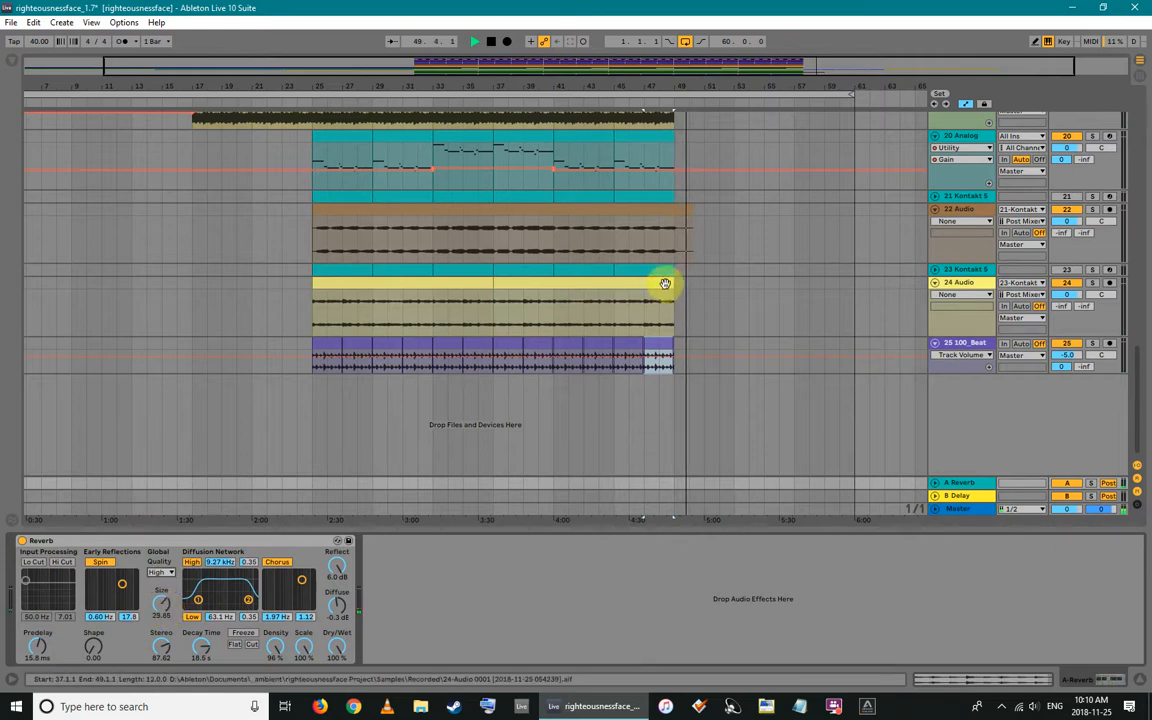
# View the devices of track 18 RESMPL1 from its short clips after bar 49, and switch off the arrangement loop
pyautogui.scroll(5, 707, 301)
pyautogui.scroll(2, 722, 290)
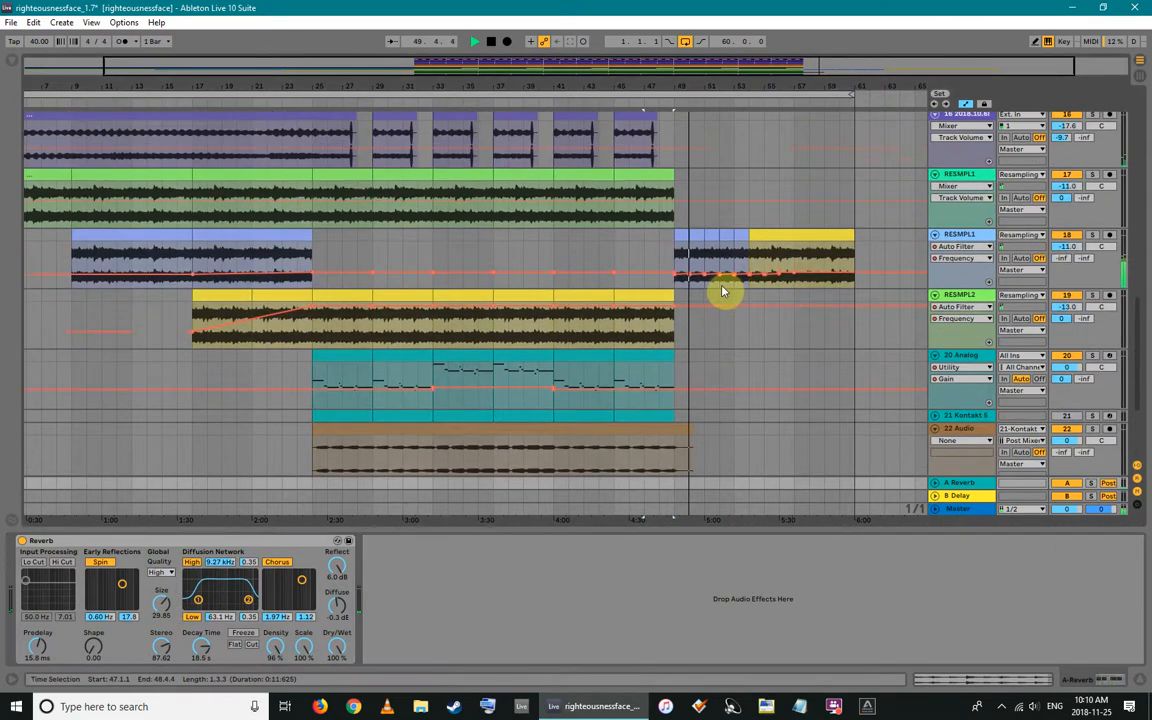
pyautogui.click(699, 236)
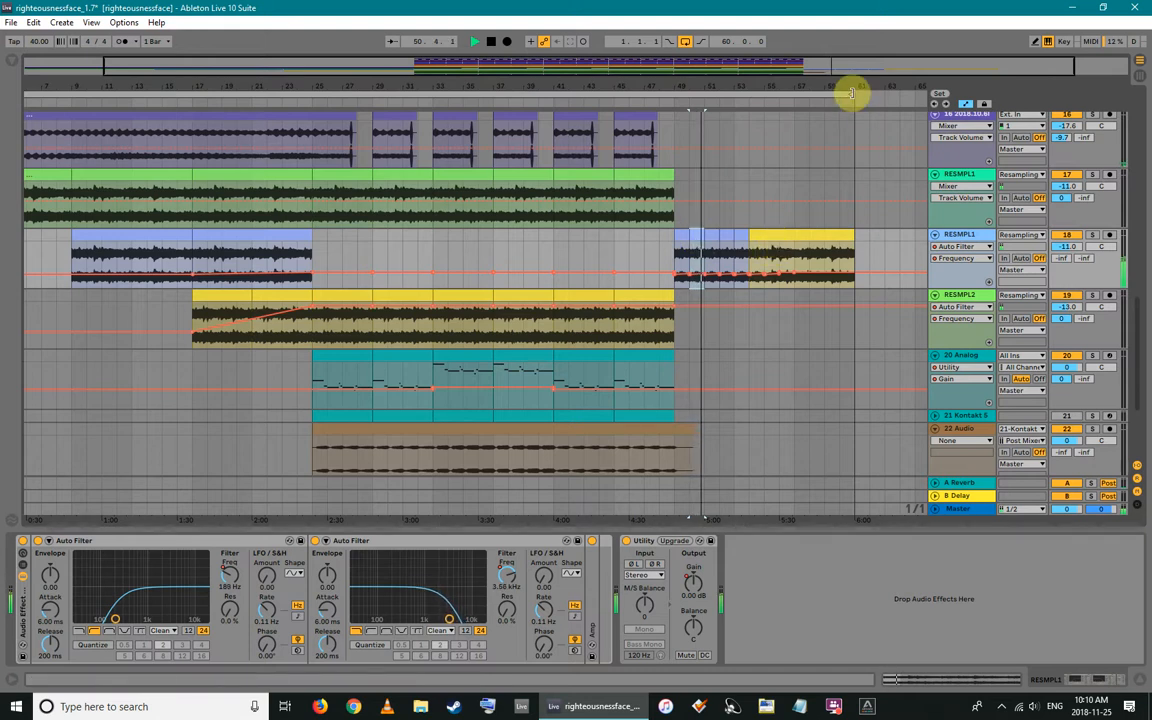
pyautogui.click(686, 43)
pyautogui.moveTo(866, 89); pyautogui.dragTo(855, 118)
pyautogui.click(740, 260)
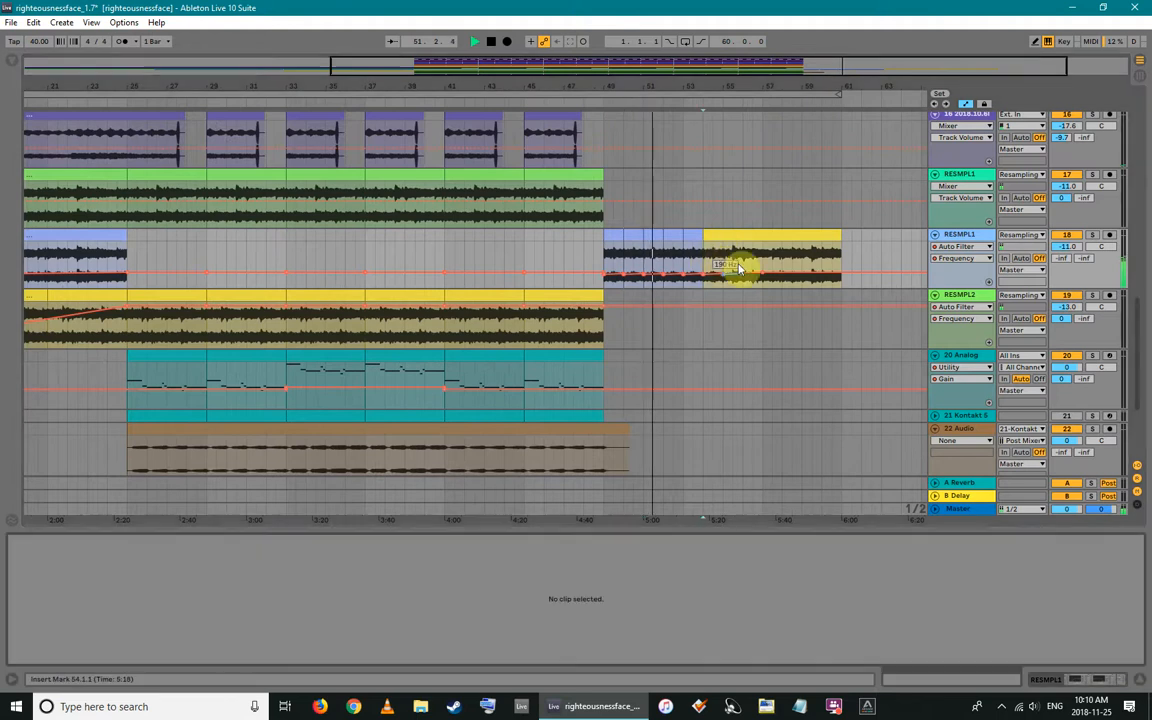
# On track 18, put the rack's second Auto Filter Frequency automation in its own lane and show the Utility's Gain (Legacy) in the main lane
pyautogui.click(950, 247)
pyautogui.click(966, 288)
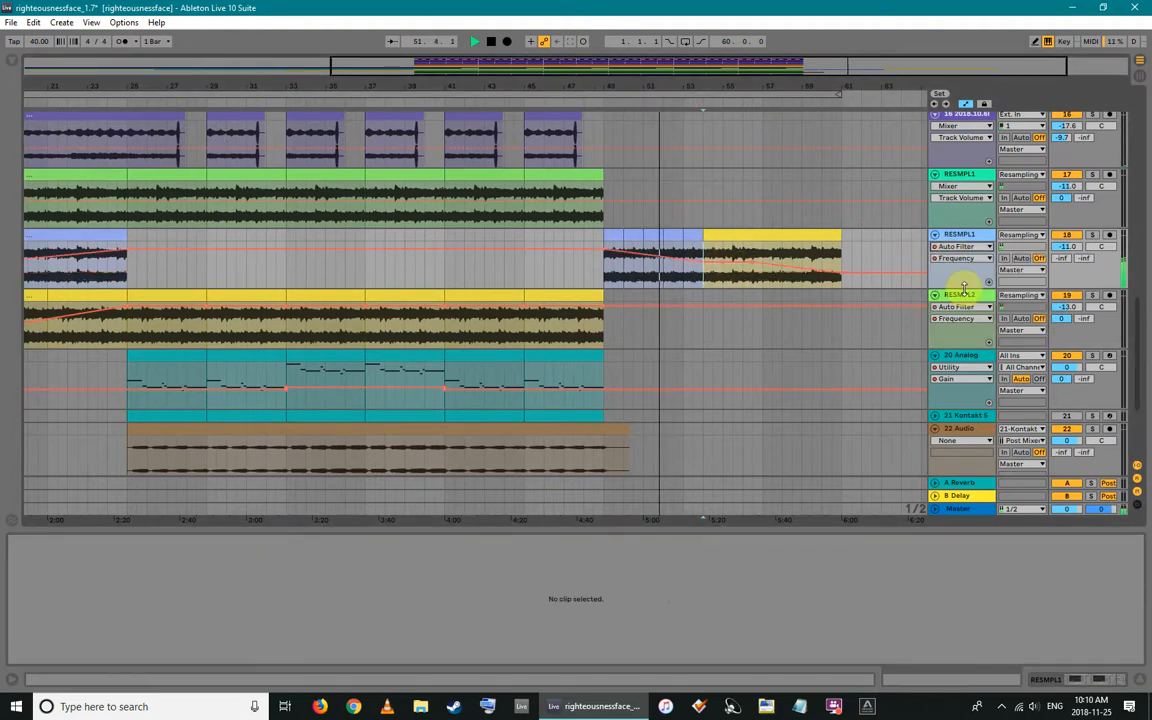
pyautogui.click(990, 282)
pyautogui.click(946, 247)
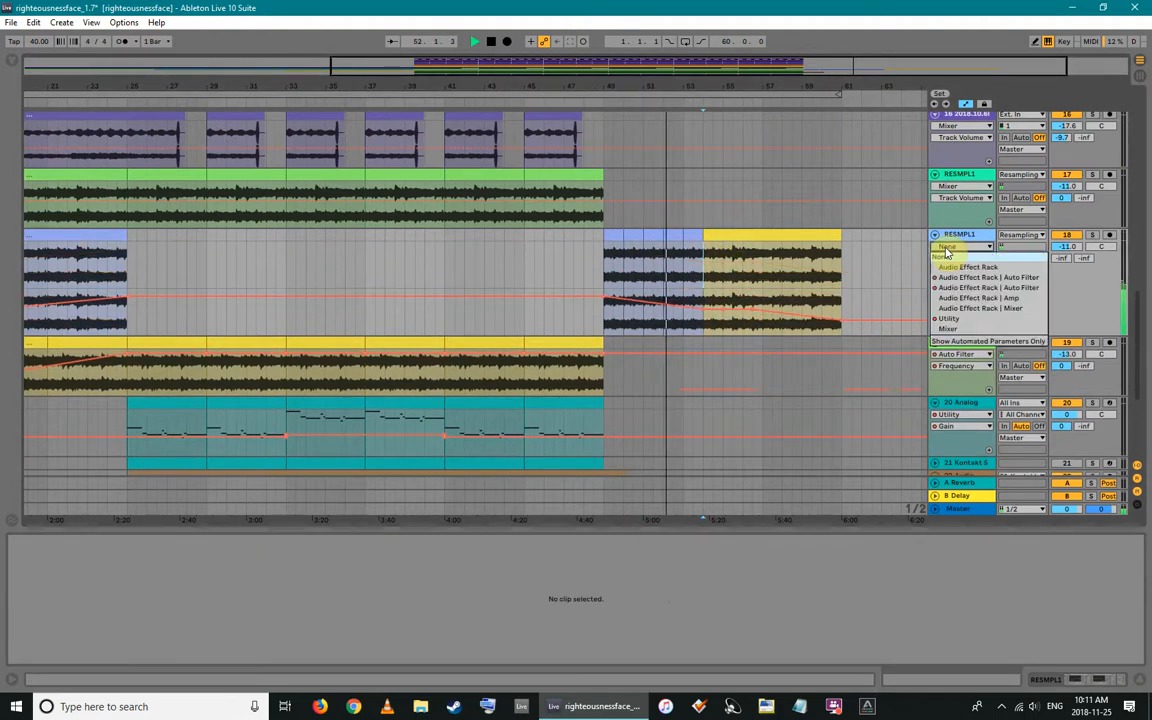
pyautogui.click(948, 278)
pyautogui.click(950, 247)
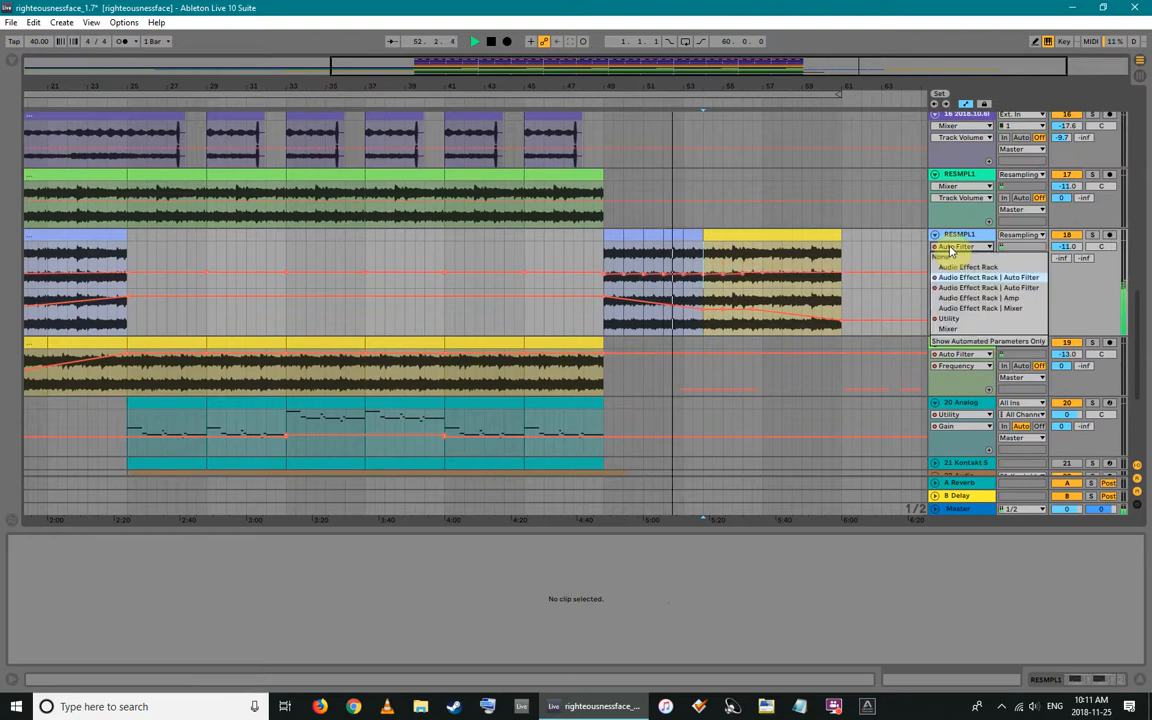
pyautogui.click(943, 322)
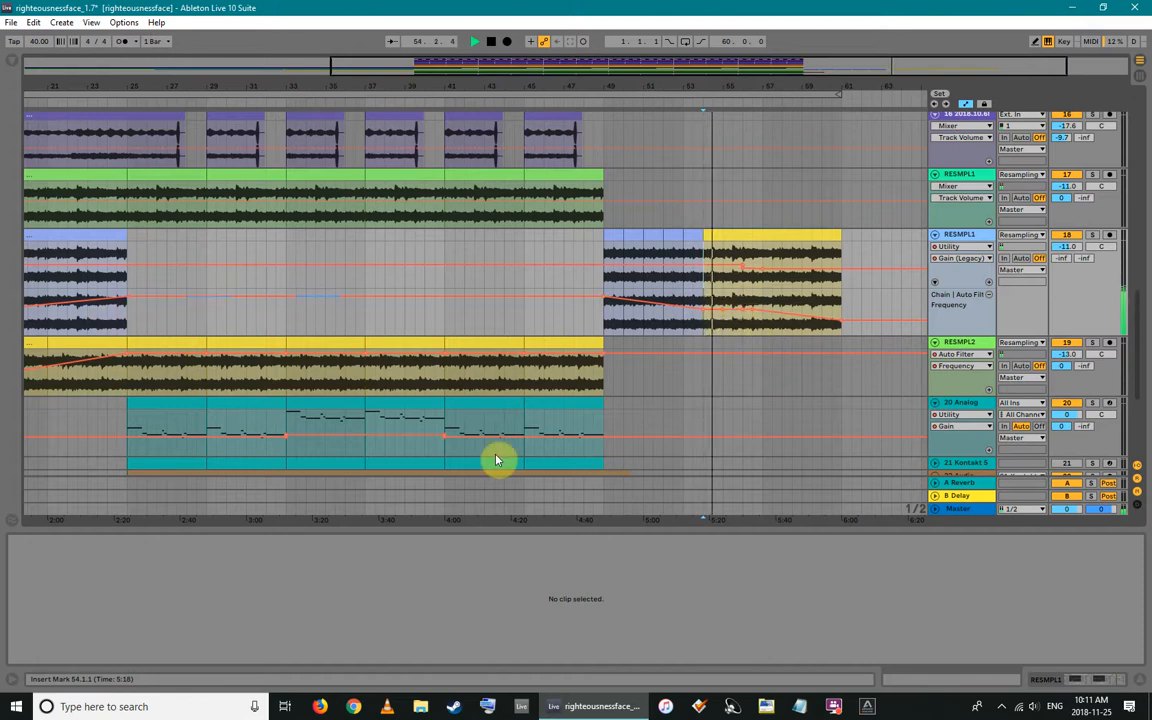
# Hide the detail view and review the closing clips and automation on track 18 against the whole arrangement
pyautogui.moveTo(530, 528); pyautogui.dragTo(543, 635)
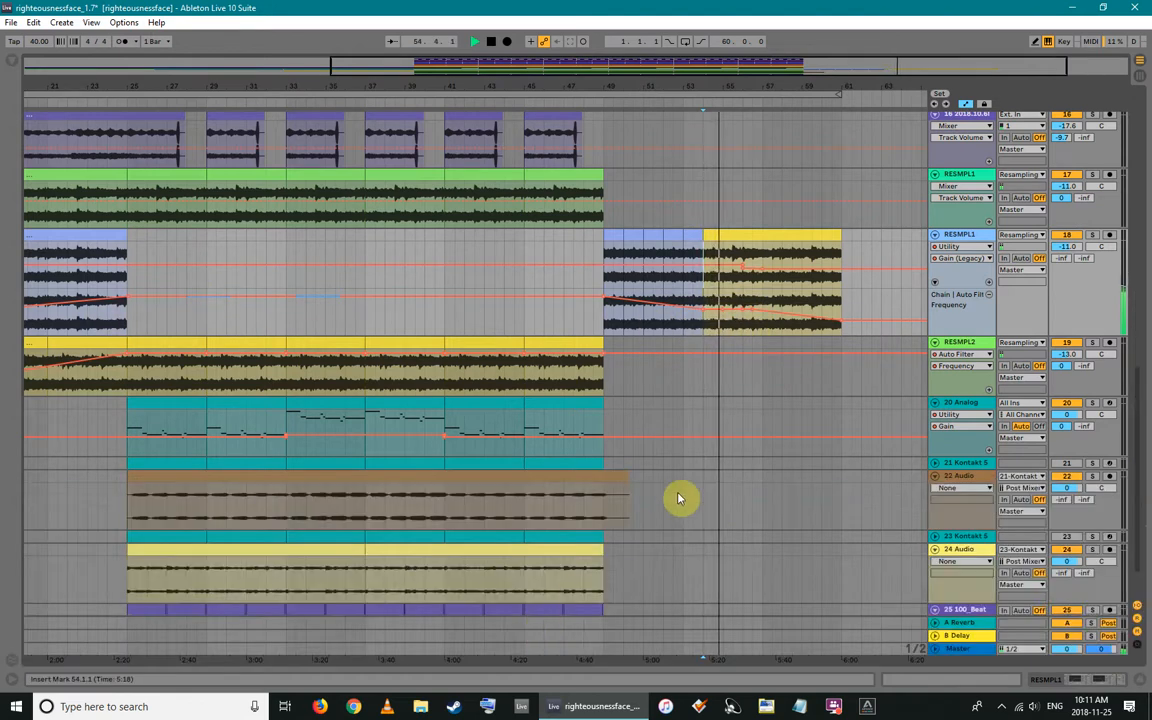
pyautogui.scroll(-3, 670, 495)
pyautogui.scroll(6, 784, 126)
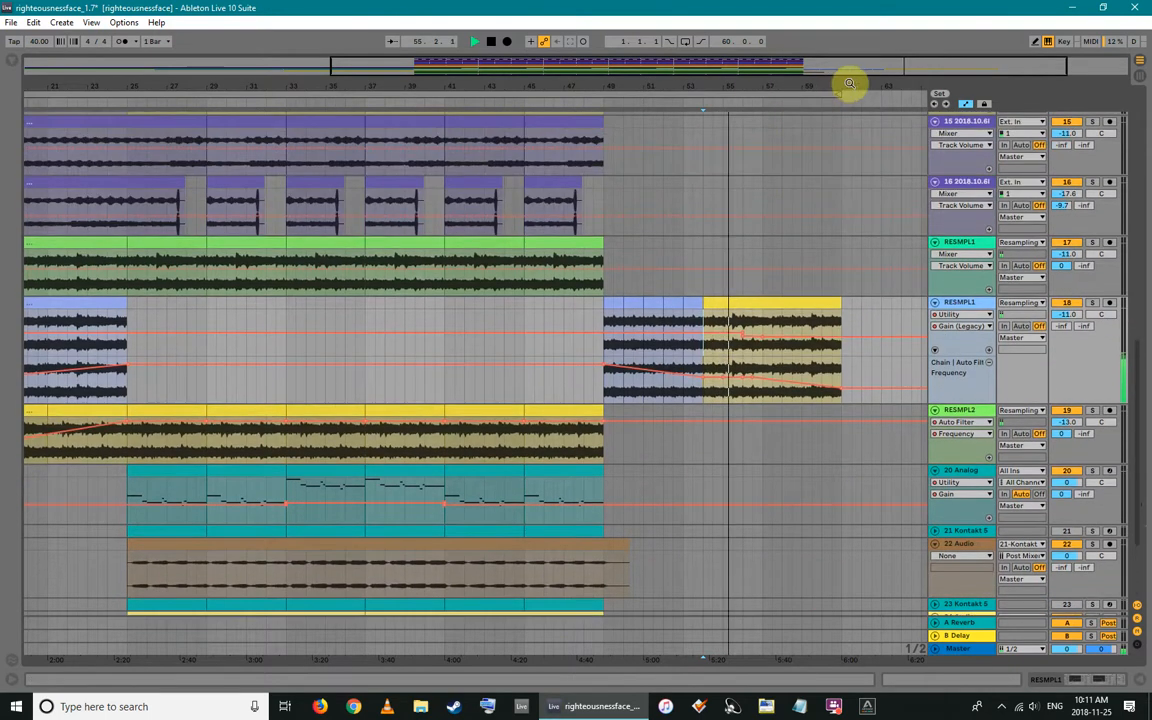
pyautogui.moveTo(849, 85); pyautogui.dragTo(793, 133)
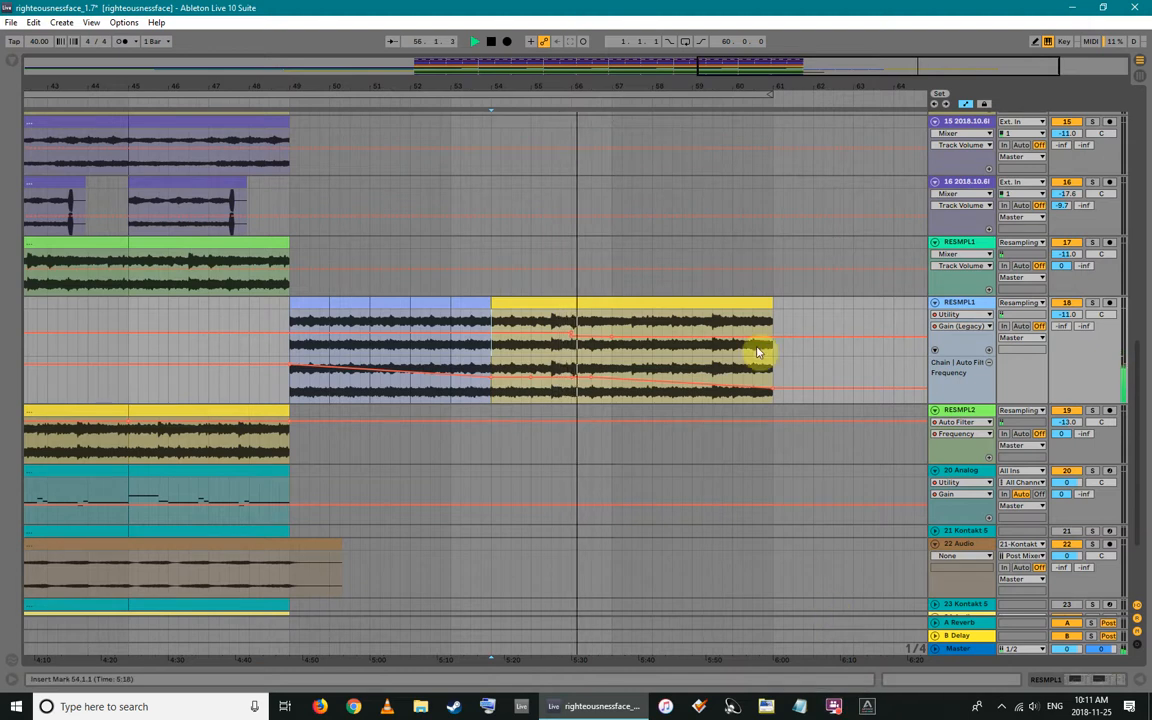
pyautogui.moveTo(654, 75); pyautogui.dragTo(782, 49)
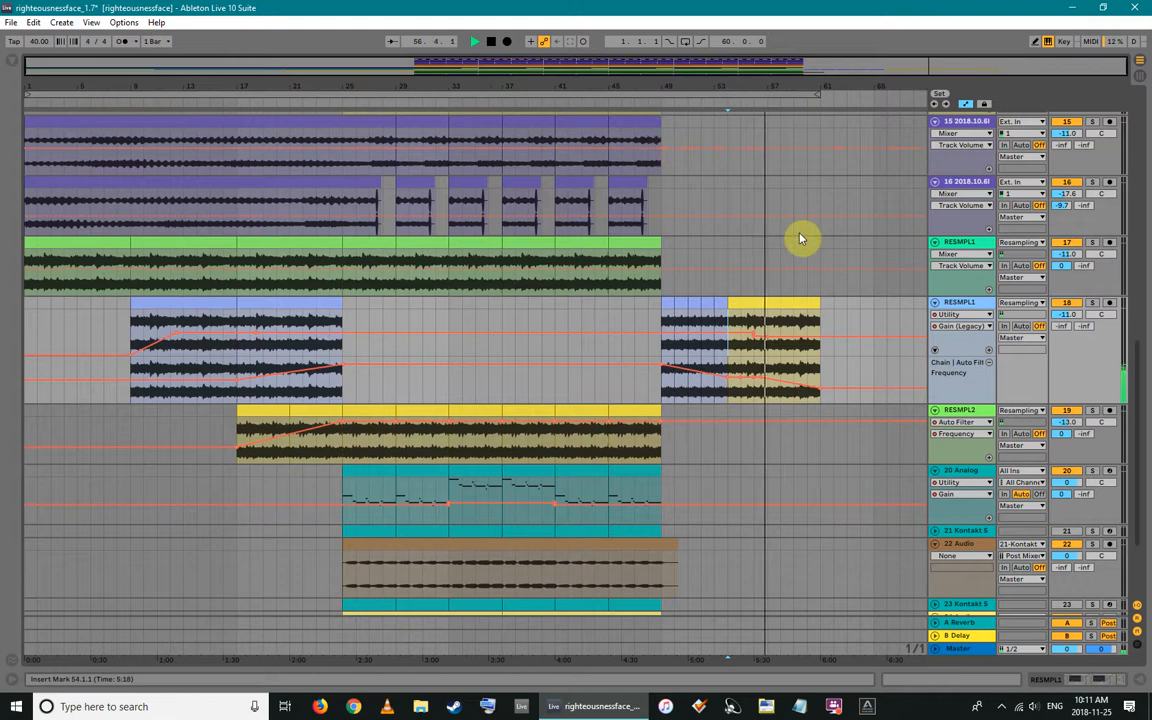
pyautogui.scroll(5, 856, 285)
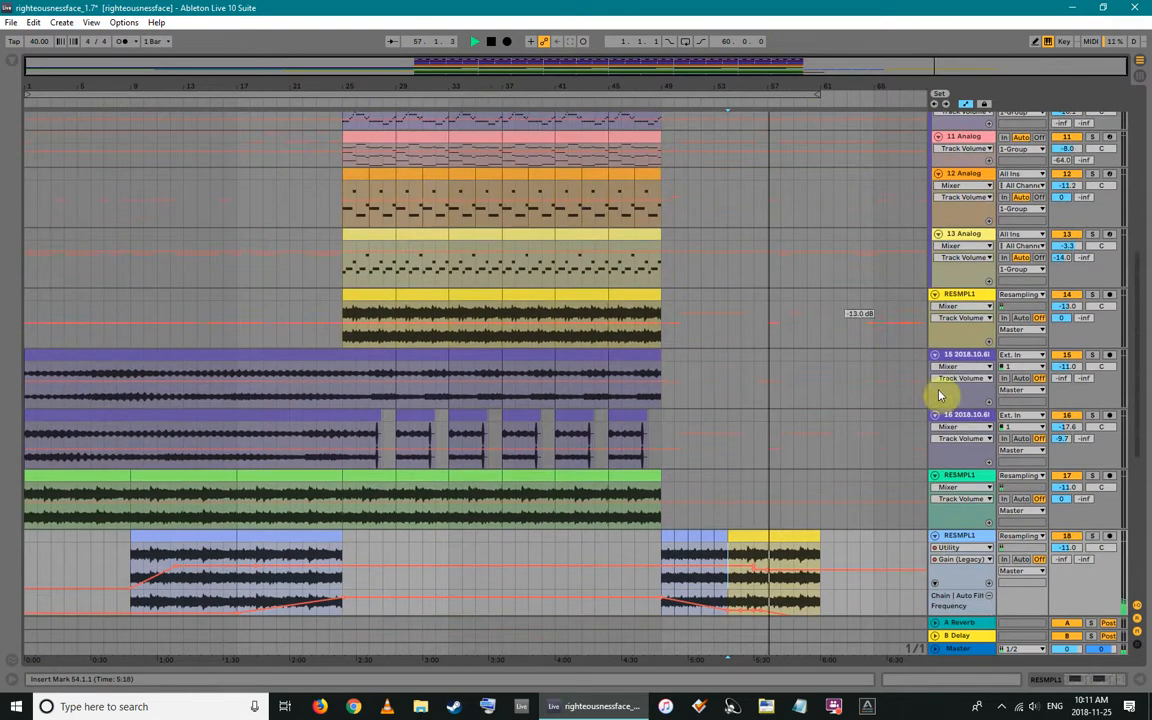
# Check the Master level in the Session mixer while the ending plays, and return to the arrangement around bar 60
pyautogui.press('Tab')
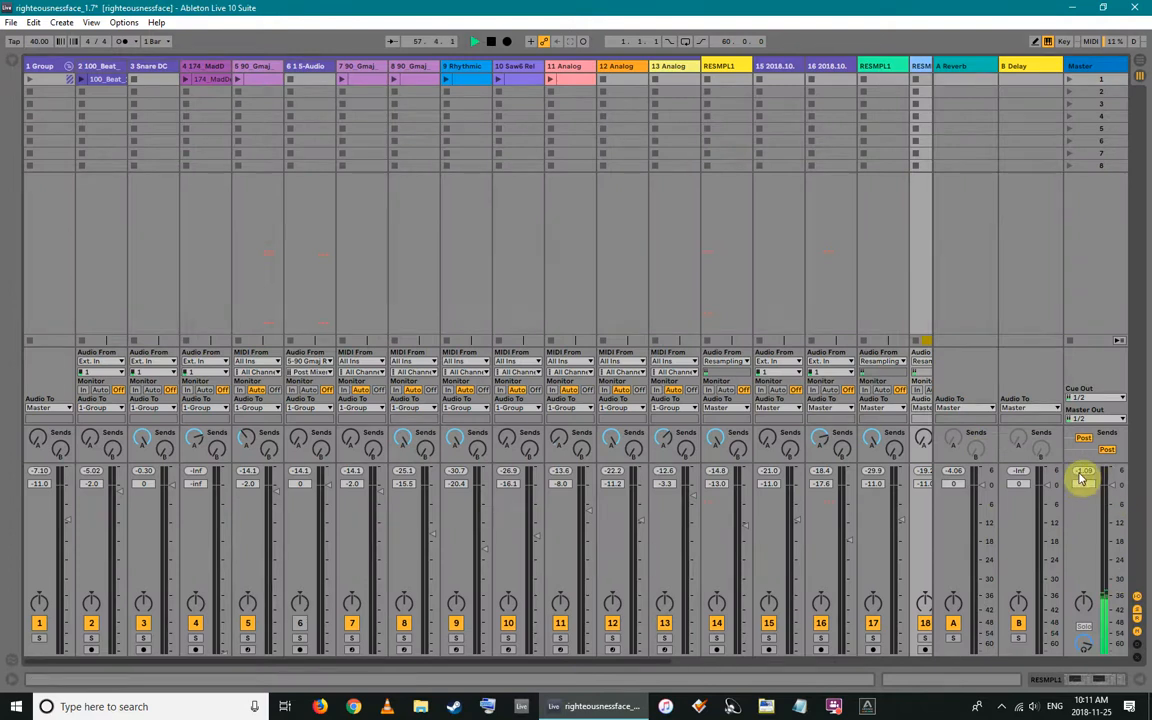
pyautogui.press('Tab')
pyautogui.scroll(-2, 823, 473)
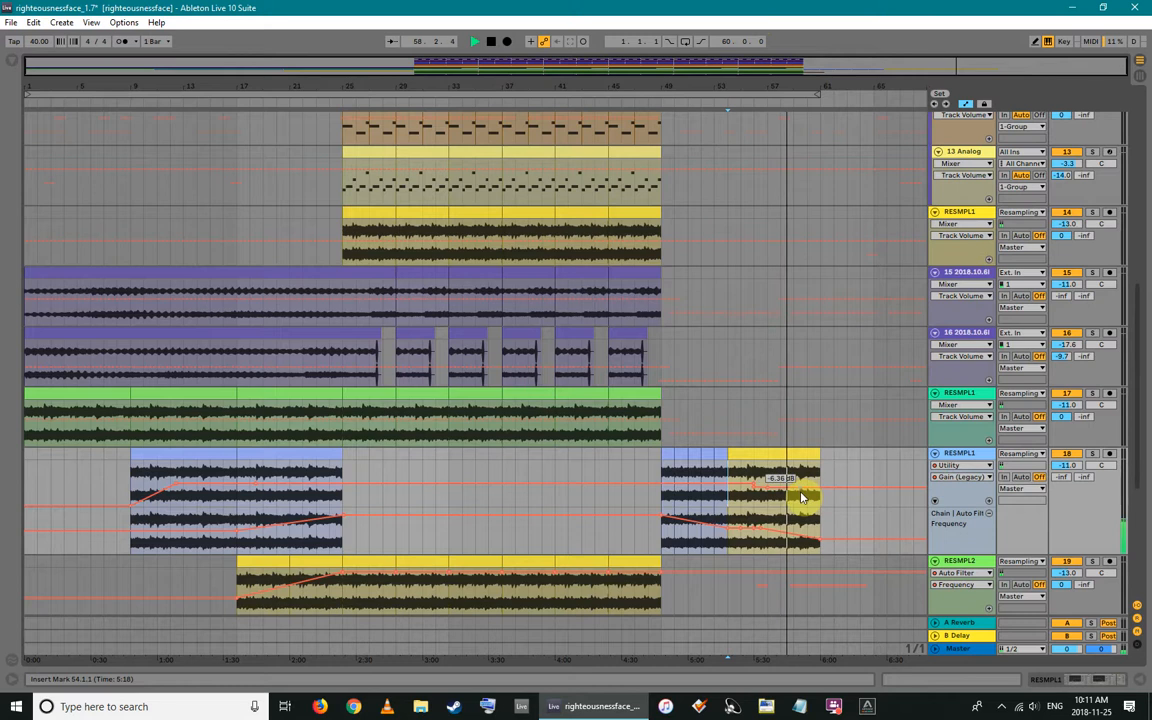
pyautogui.moveTo(839, 87); pyautogui.dragTo(824, 175)
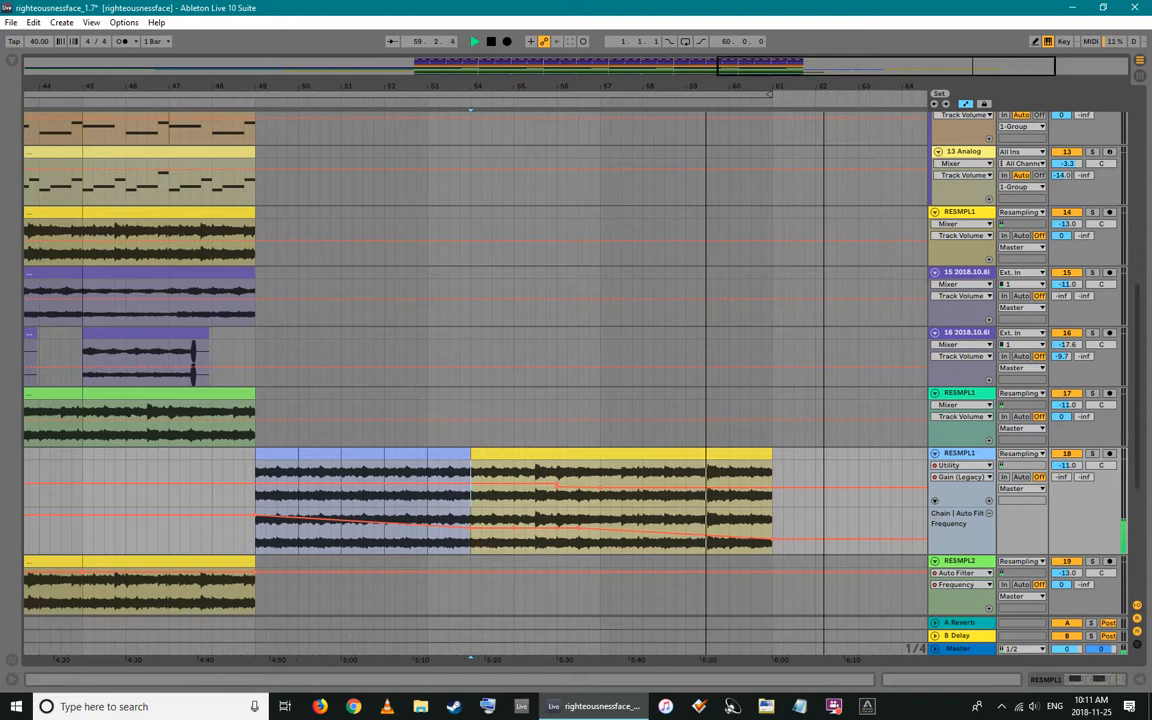
pyautogui.moveTo(824, 175); pyautogui.dragTo(826, 85)
pyautogui.press('Tab')
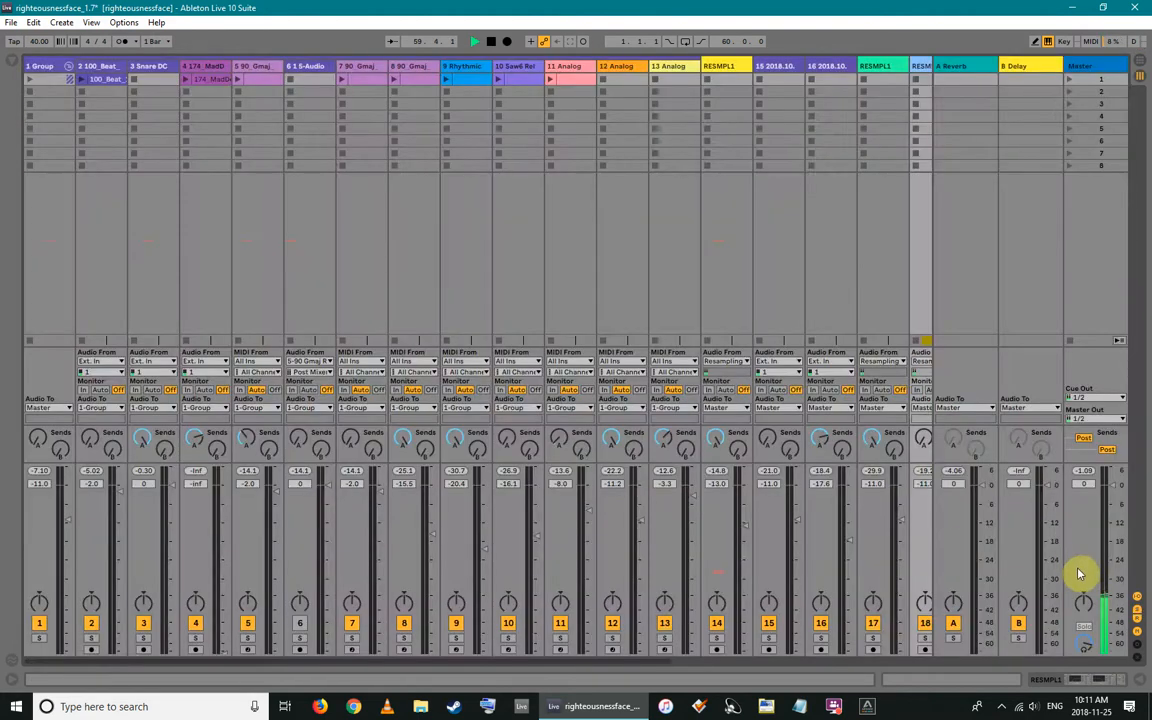
pyautogui.press('Tab')
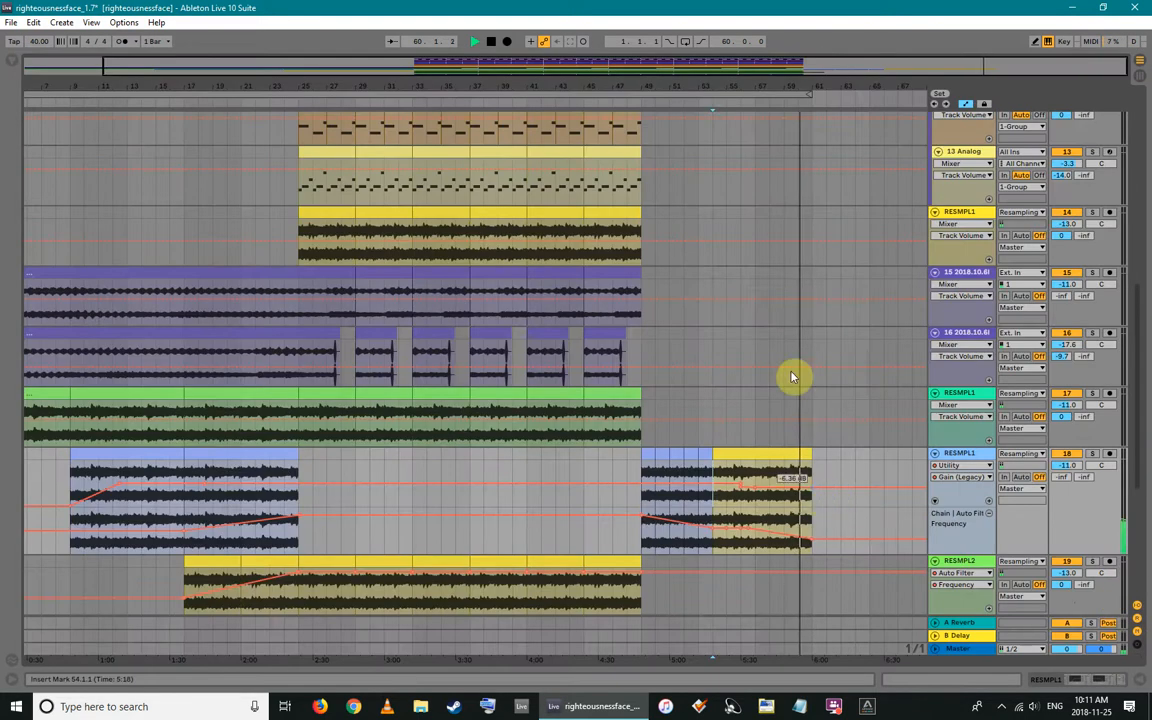
pyautogui.moveTo(768, 84)
pyautogui.mouseDown()
pyautogui.moveTo(768, 108)
pyautogui.moveTo(768, 86)
pyautogui.mouseUp()
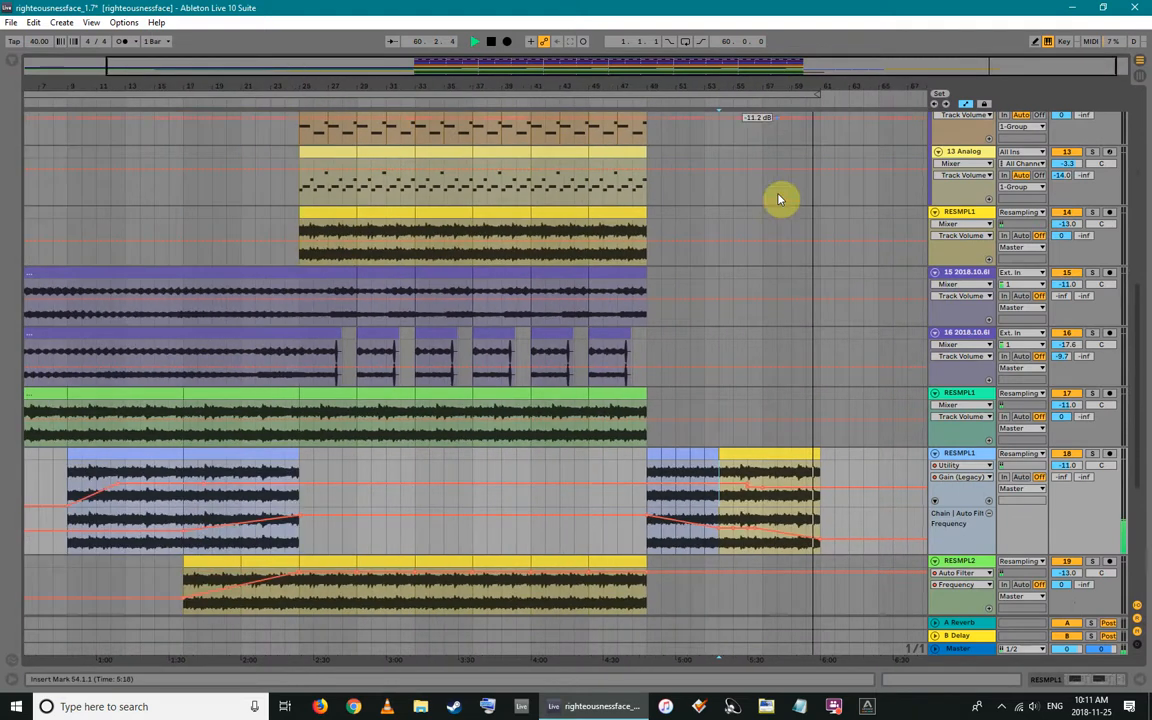
# Fold the 1 Group track so its member tracks are hidden in the arrangement
pyautogui.scroll(2, 799, 325)
pyautogui.scroll(8, 797, 345)
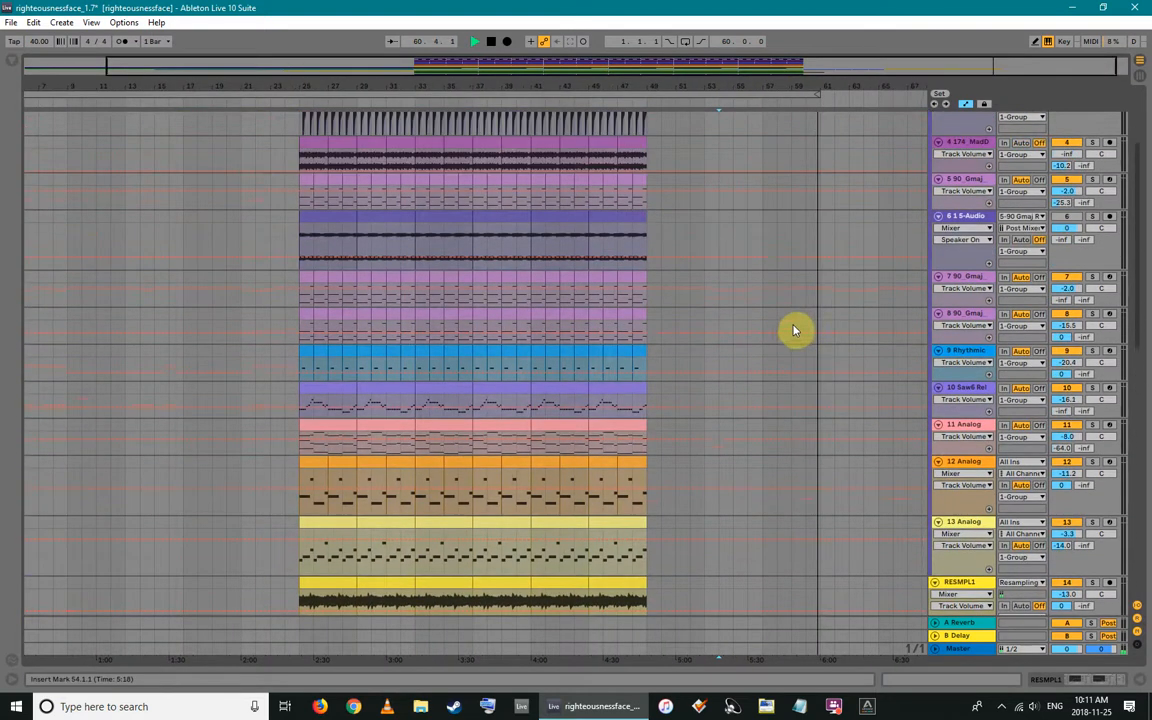
pyautogui.click(940, 119)
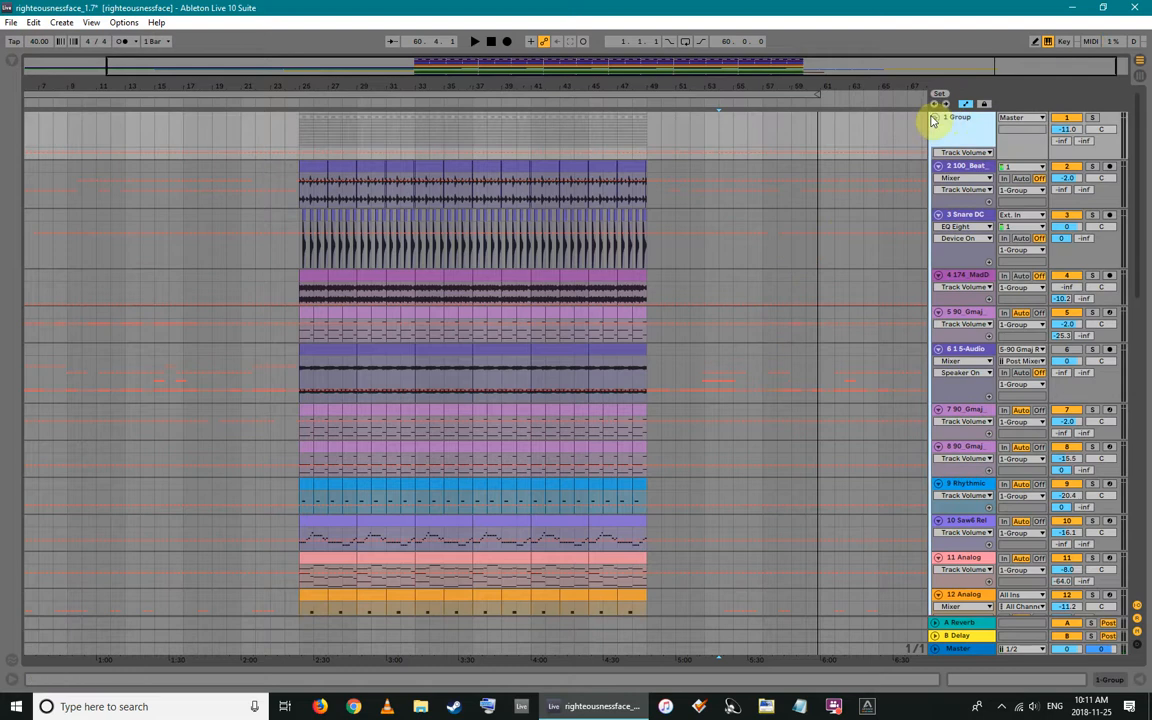
pyautogui.click(935, 119)
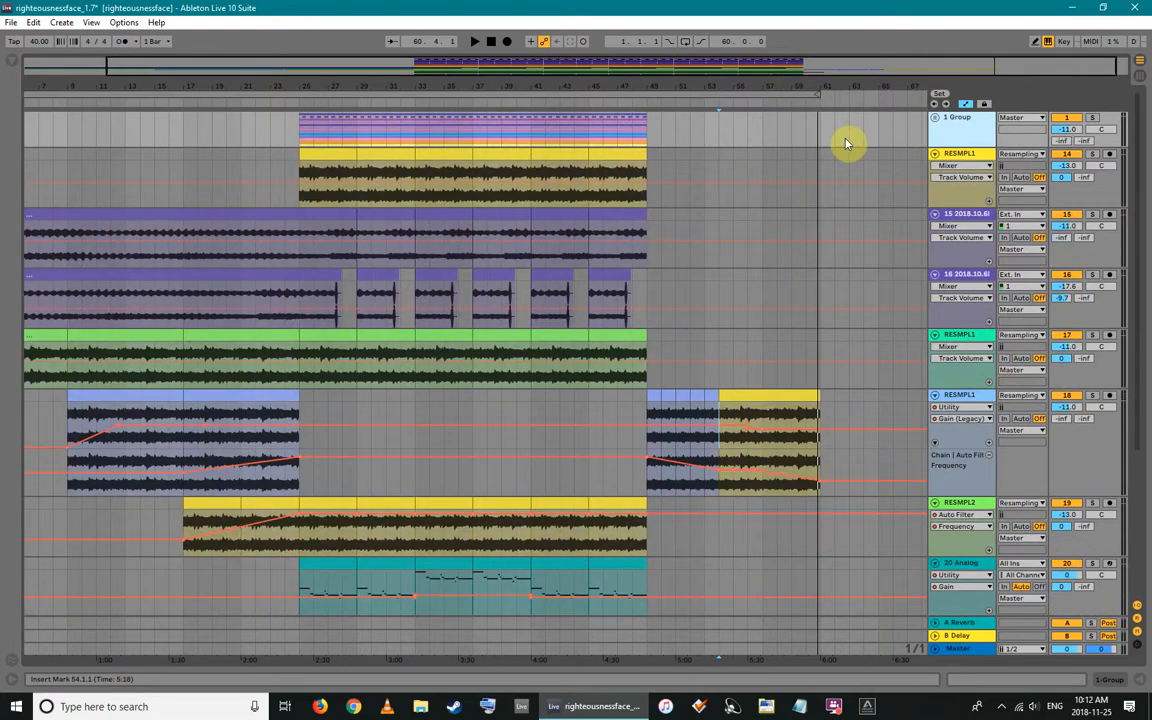
# Return to the beginning of the arrangement and start playback from bar 1 on track 15
pyautogui.moveTo(305, 152); pyautogui.dragTo(345, 152)
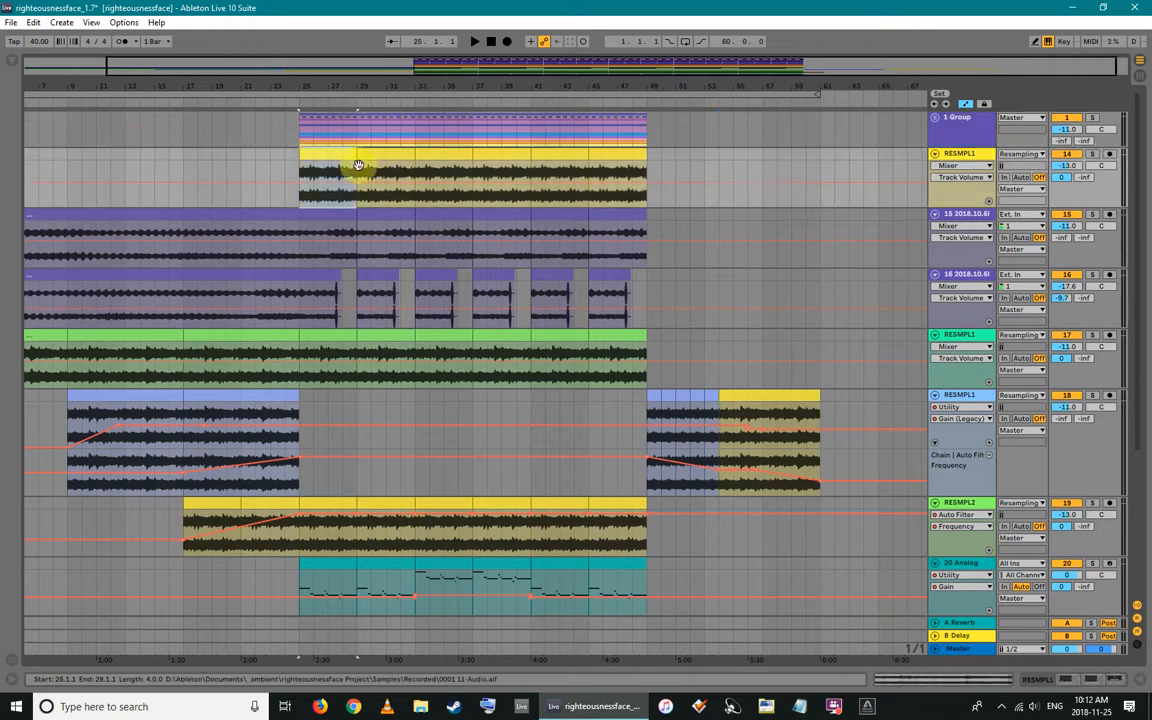
pyautogui.click(30, 413)
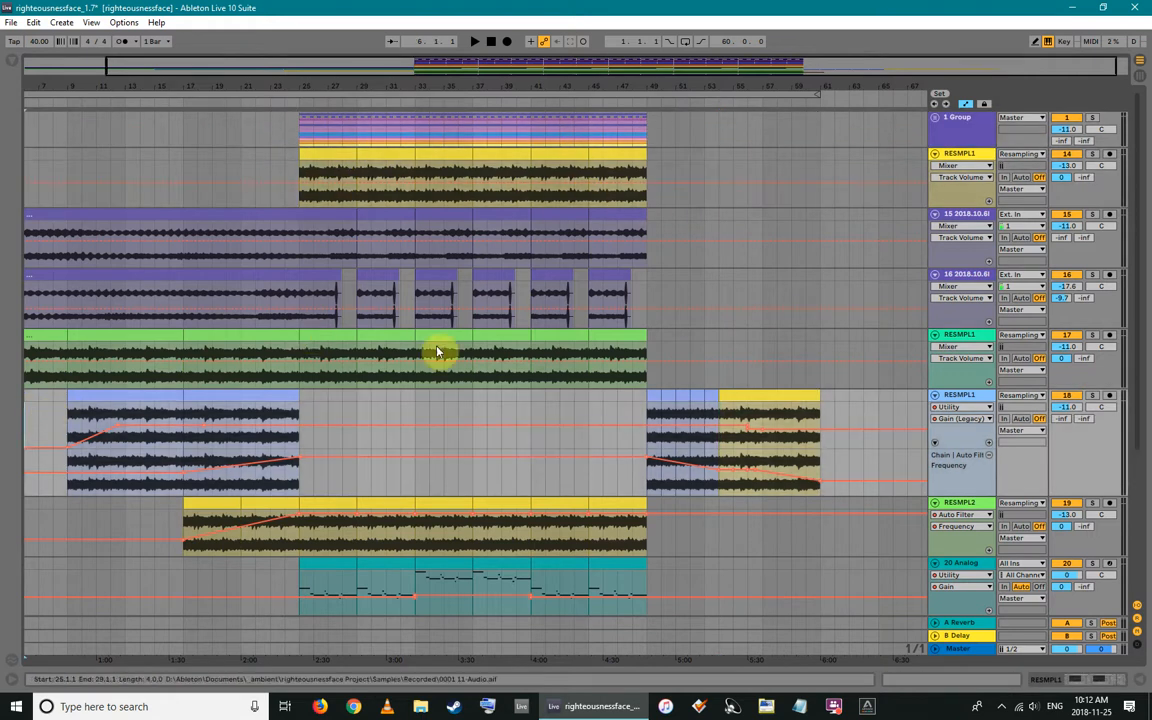
pyautogui.moveTo(208, 68); pyautogui.dragTo(86, 68)
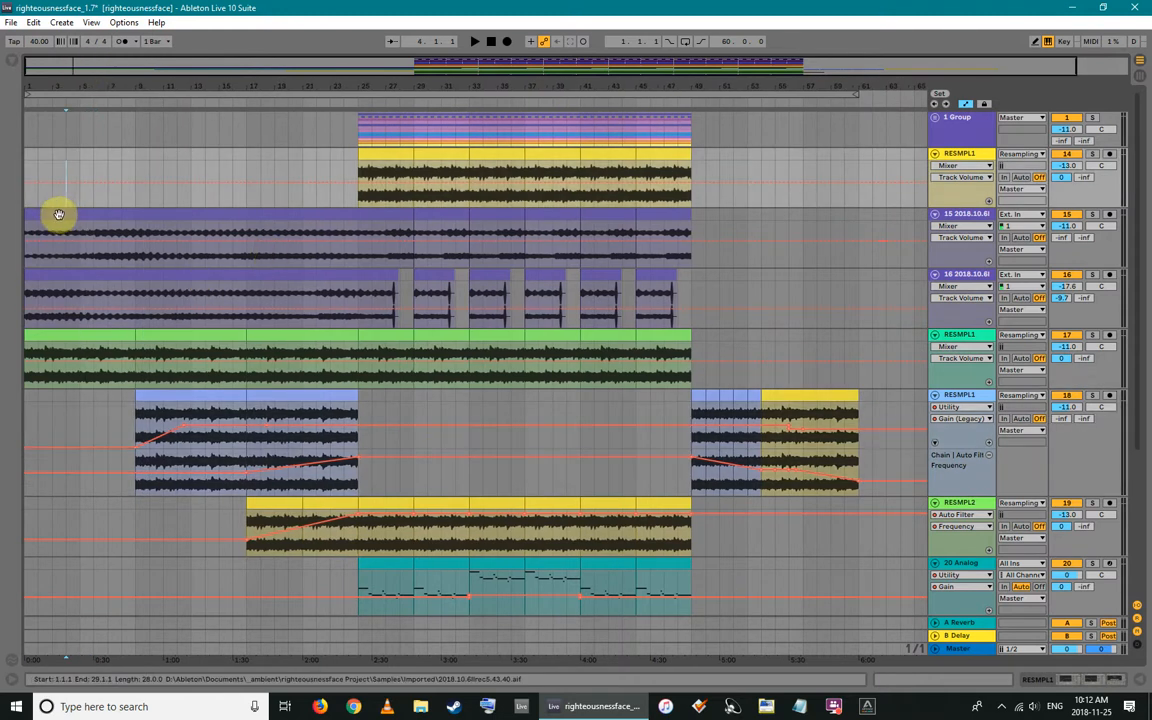
pyautogui.click(58, 215)
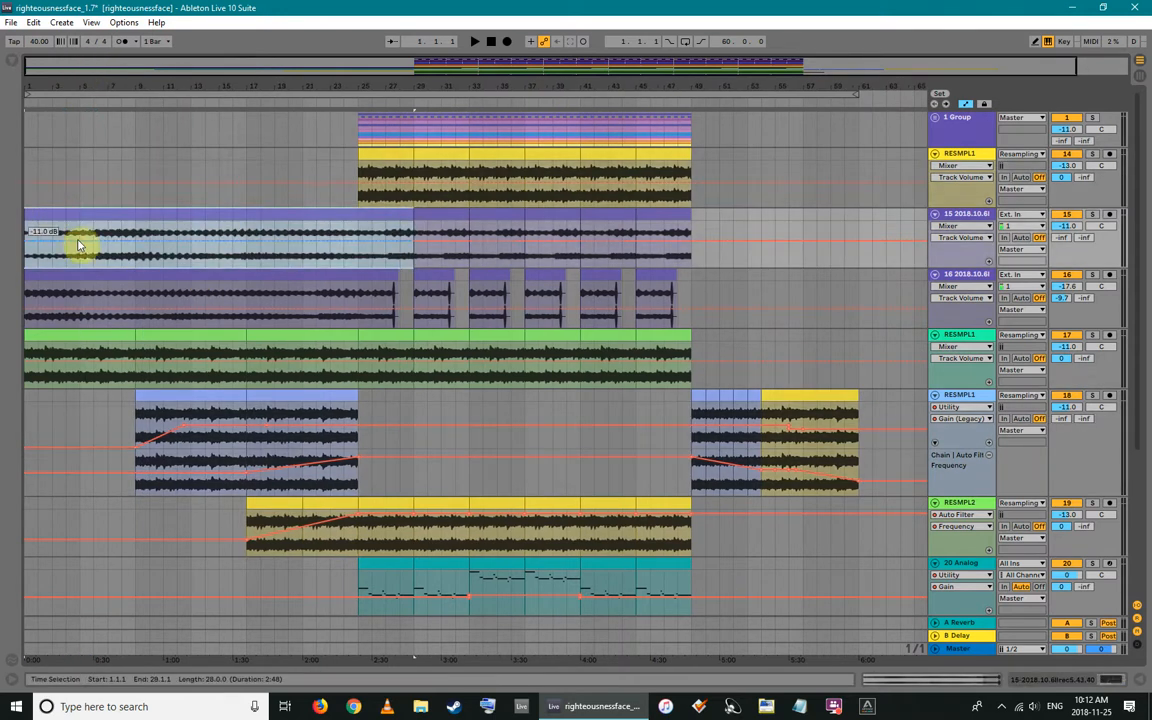
pyautogui.click(33, 239)
pyautogui.press('space')
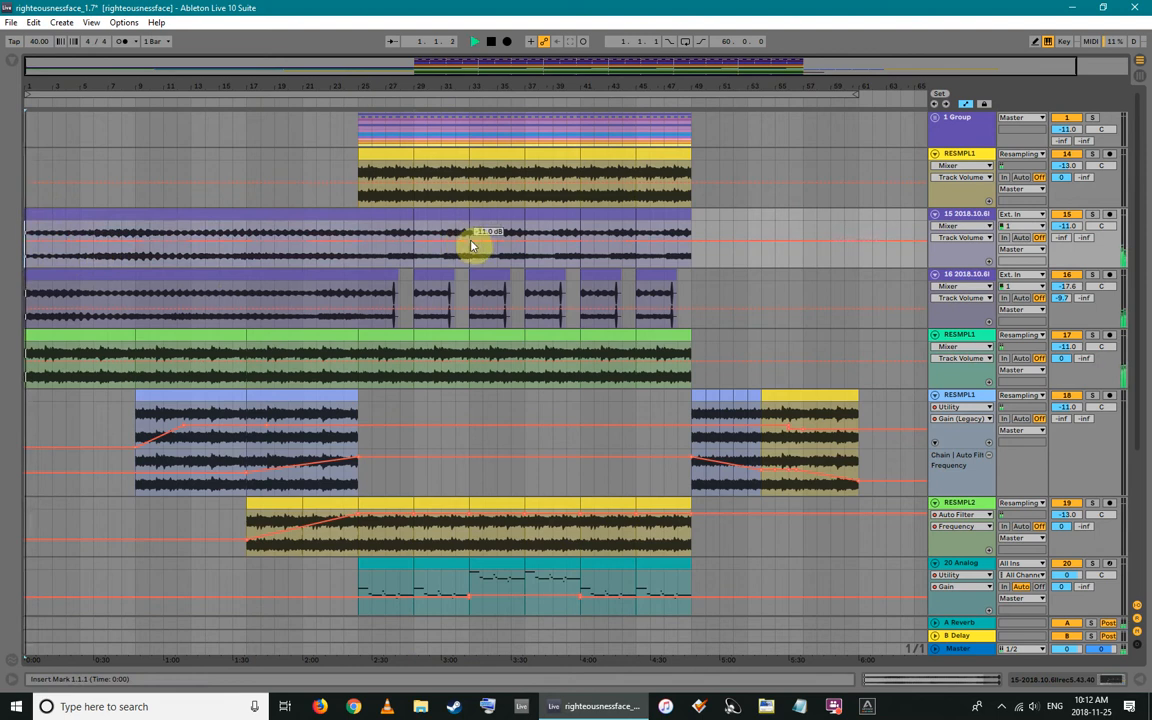
# Solo tracks 15 and 16 in turn during playback, ending with track 15 soloed and playback stopped
pyautogui.click(1092, 214)
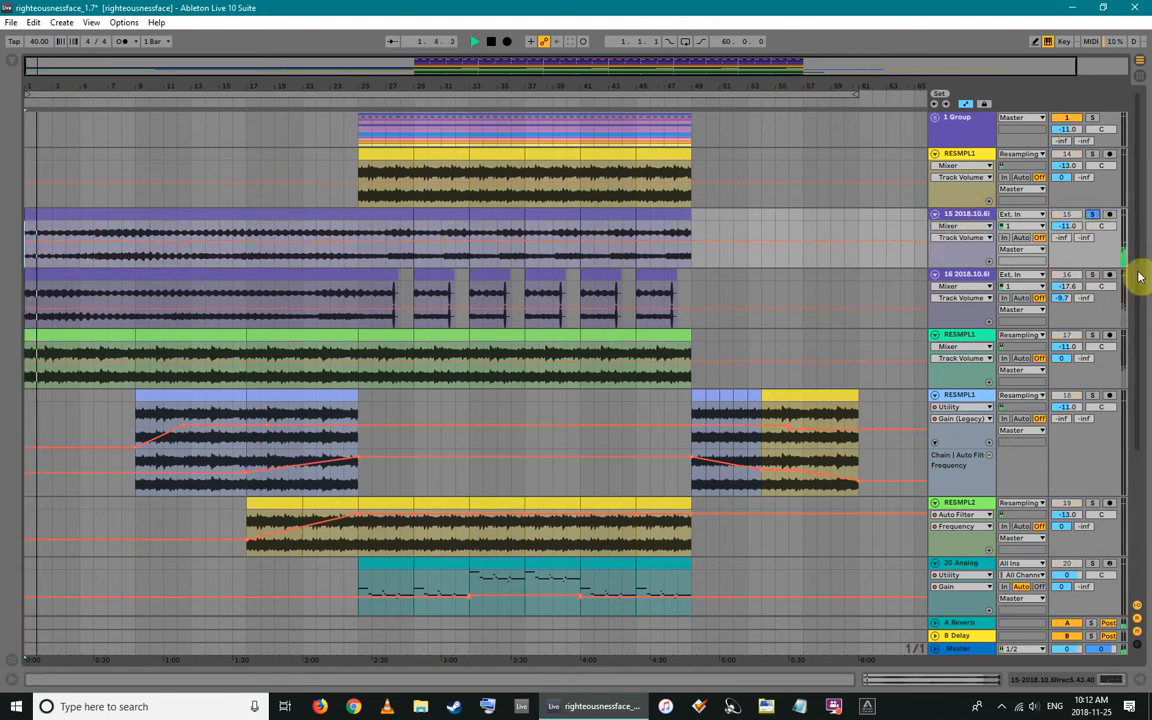
pyautogui.click(1092, 274)
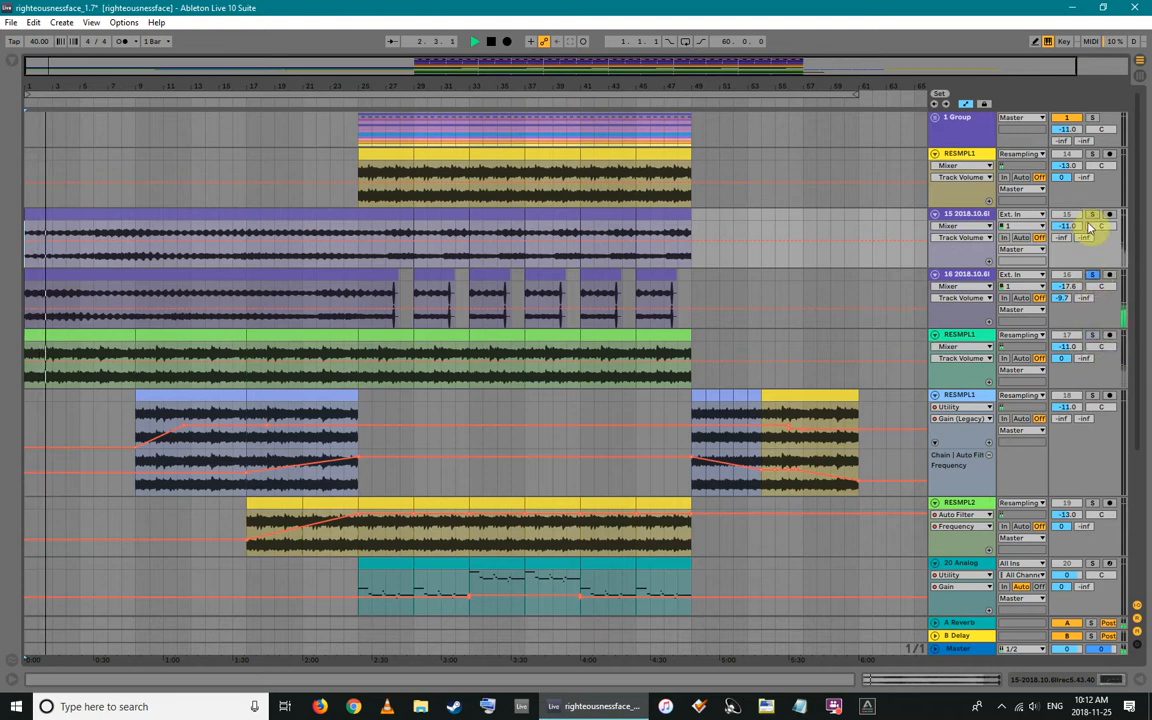
pyautogui.click(1092, 214)
pyautogui.press('space')
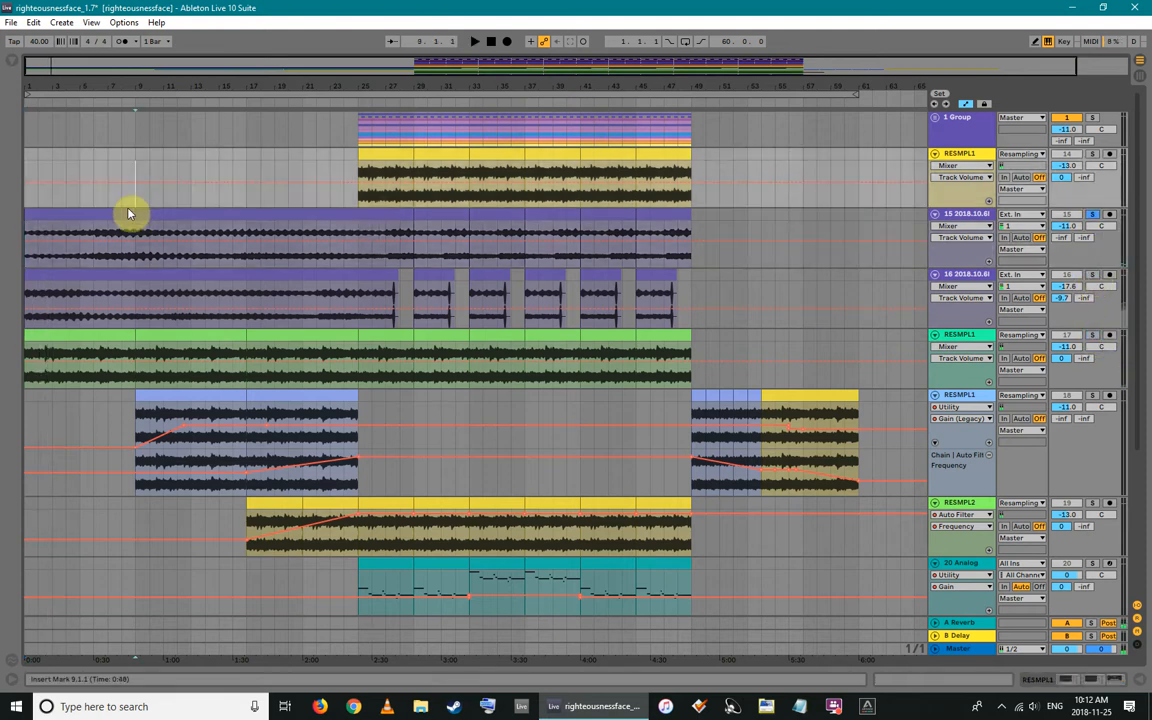
# Open the first clip on track 15 to view the track's EQ Eight and the clip's sample settings
pyautogui.doubleClick(123, 211)
pyautogui.hotkey('shift', 'Tab')
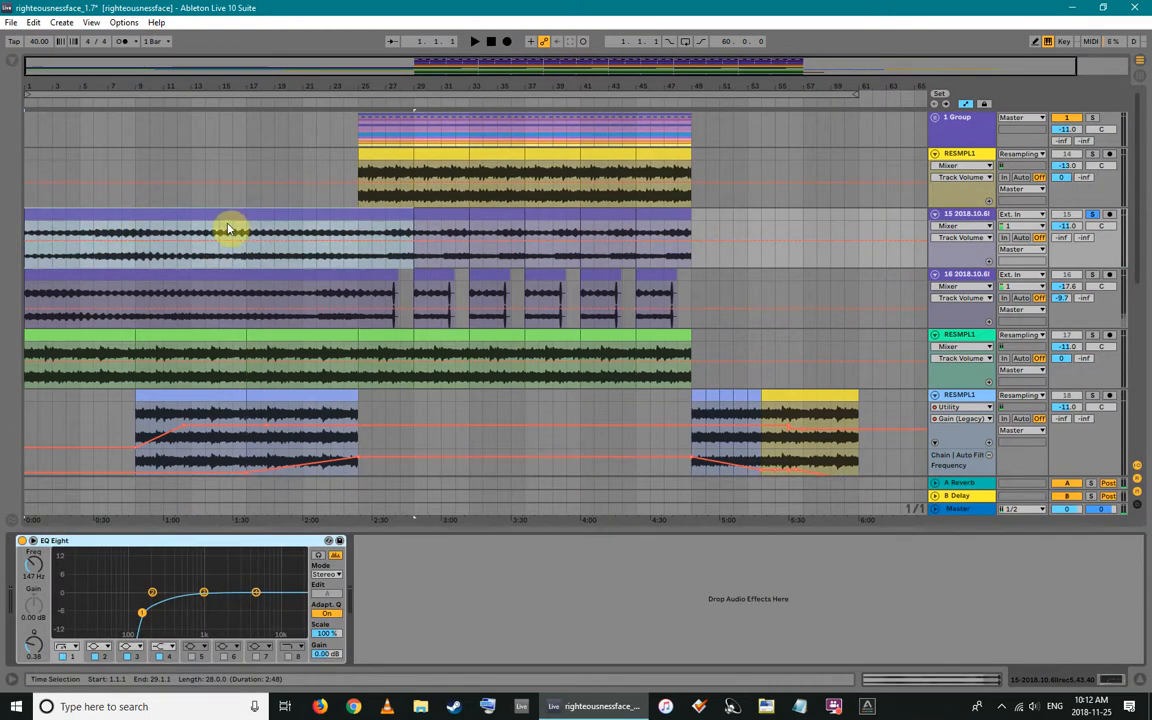
pyautogui.doubleClick(135, 216)
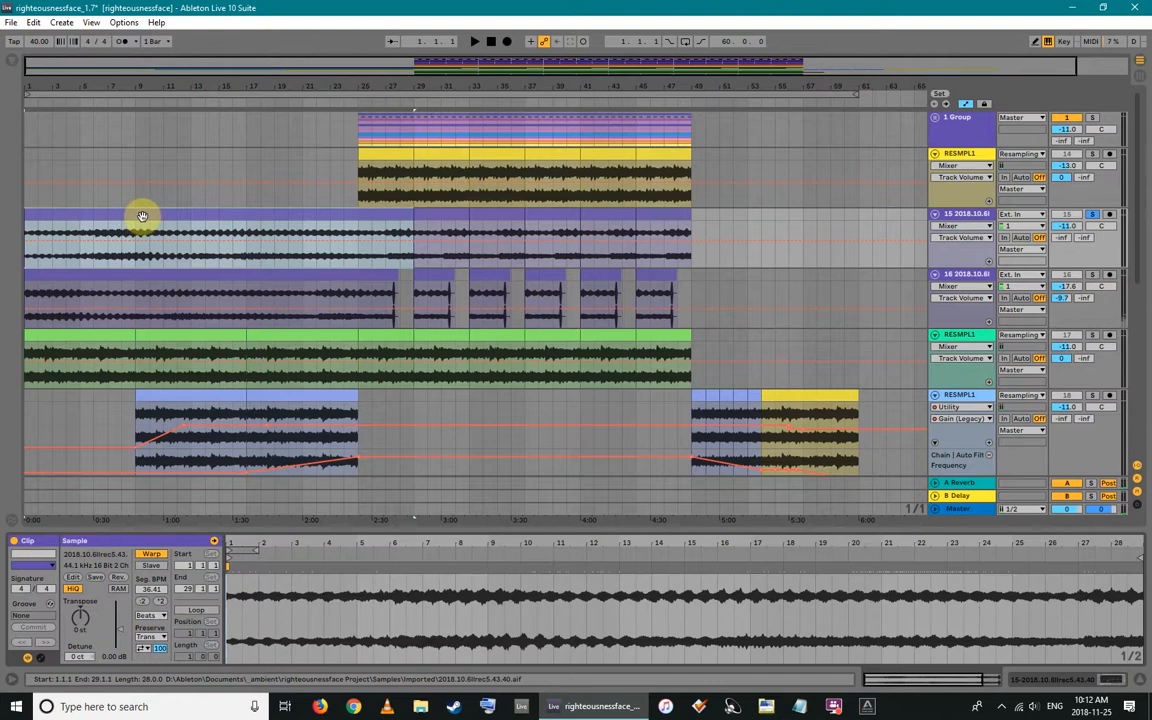
# Play the soloed track 15 from the start and bypass its EQ Eight
pyautogui.press('space')
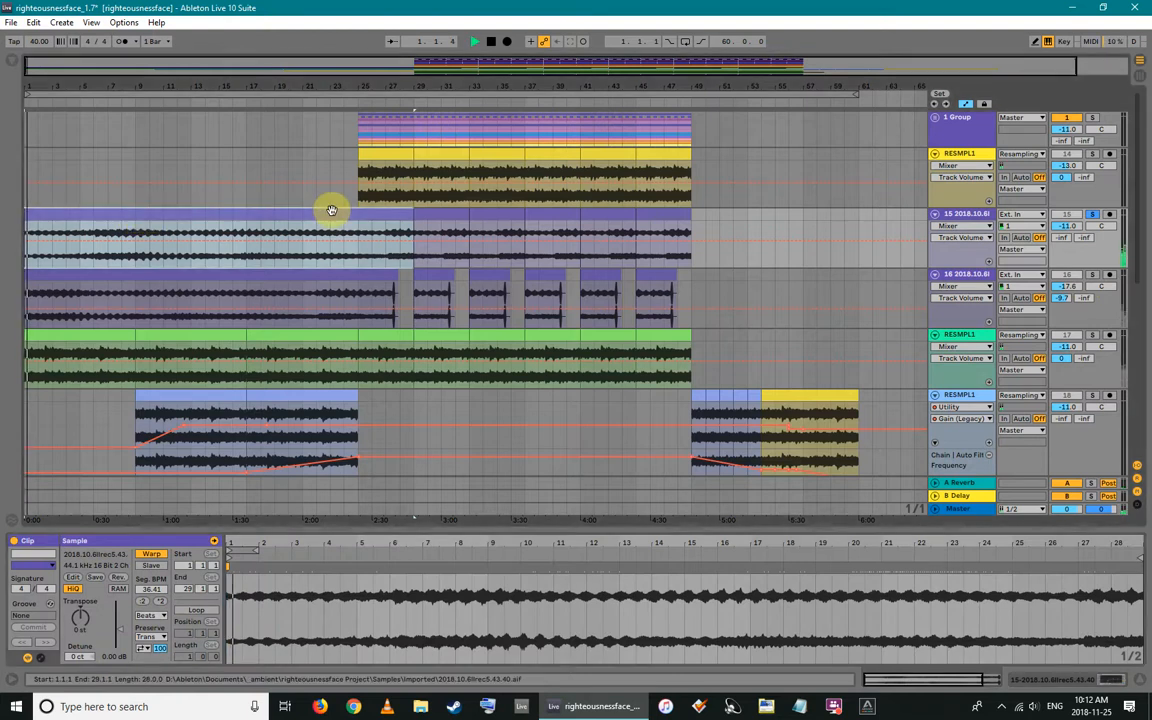
pyautogui.hotkey('shift', 'Tab')
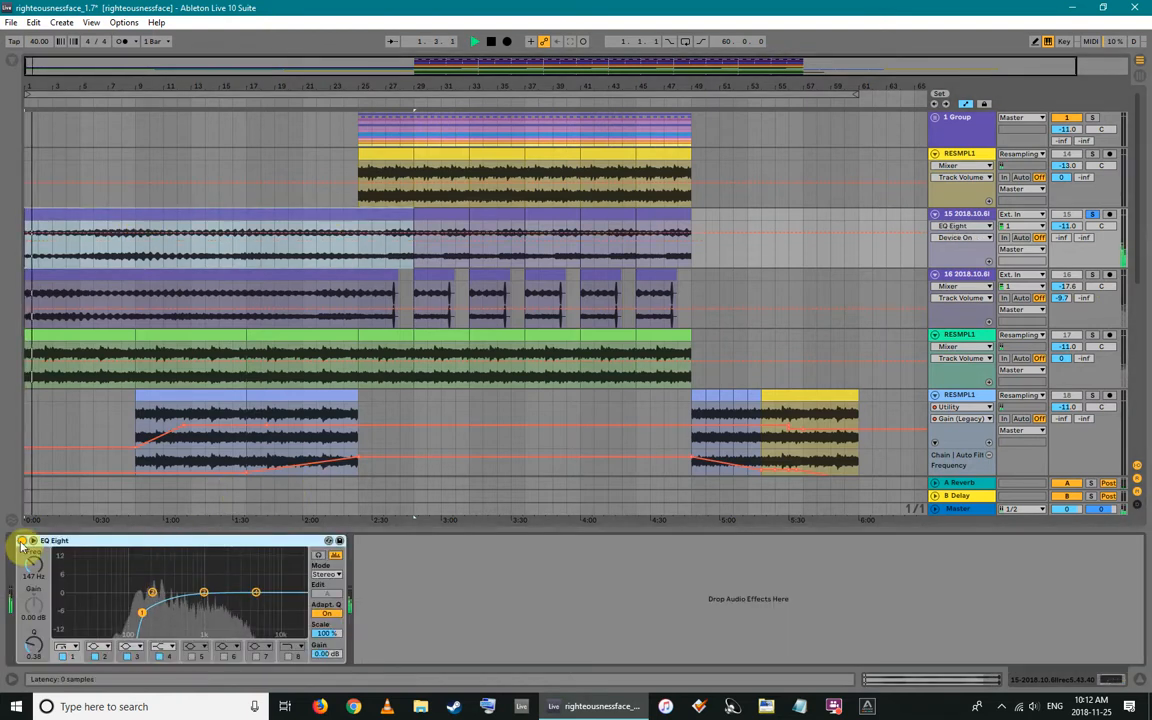
pyautogui.click(22, 541)
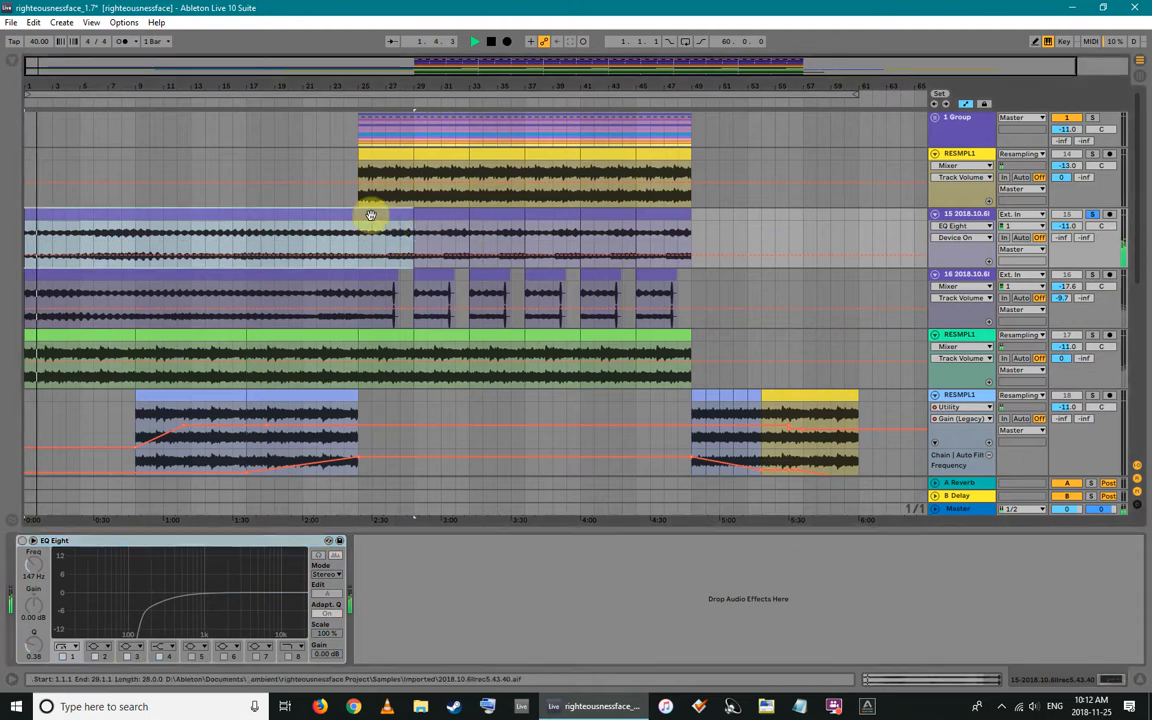
# Open the first clip on track 15 and toggle its Warp setting during playback to compare, leaving Warp off
pyautogui.doubleClick(370, 214)
pyautogui.click(152, 554)
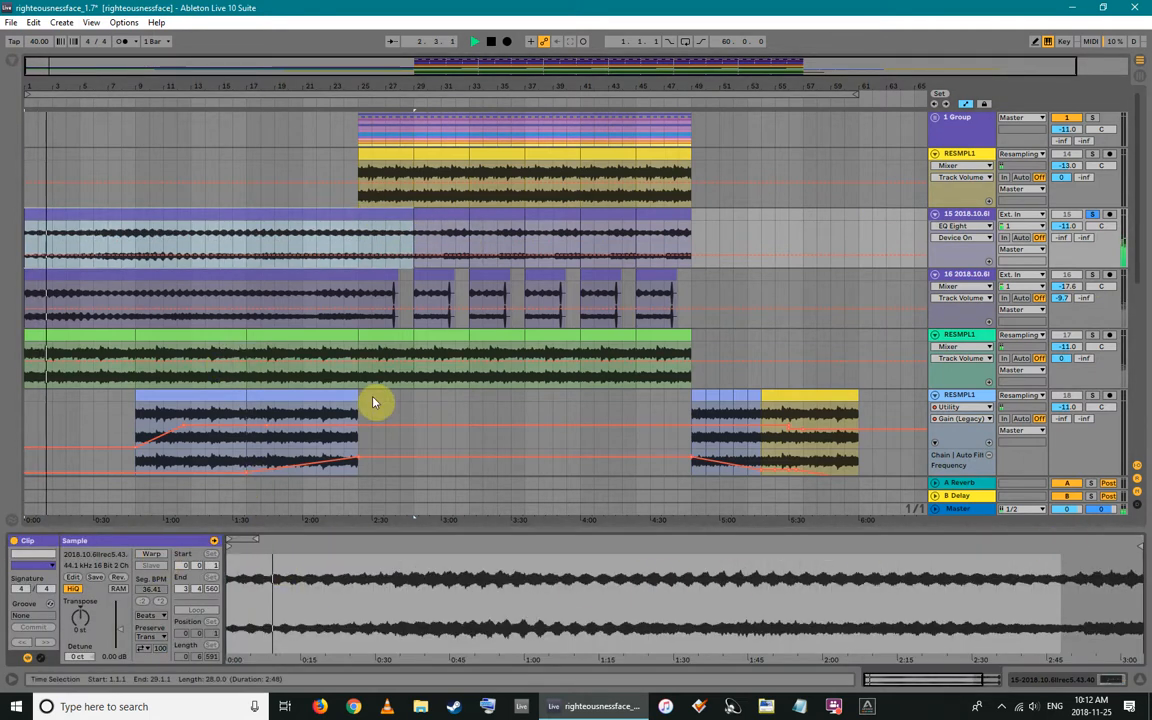
pyautogui.click(152, 554)
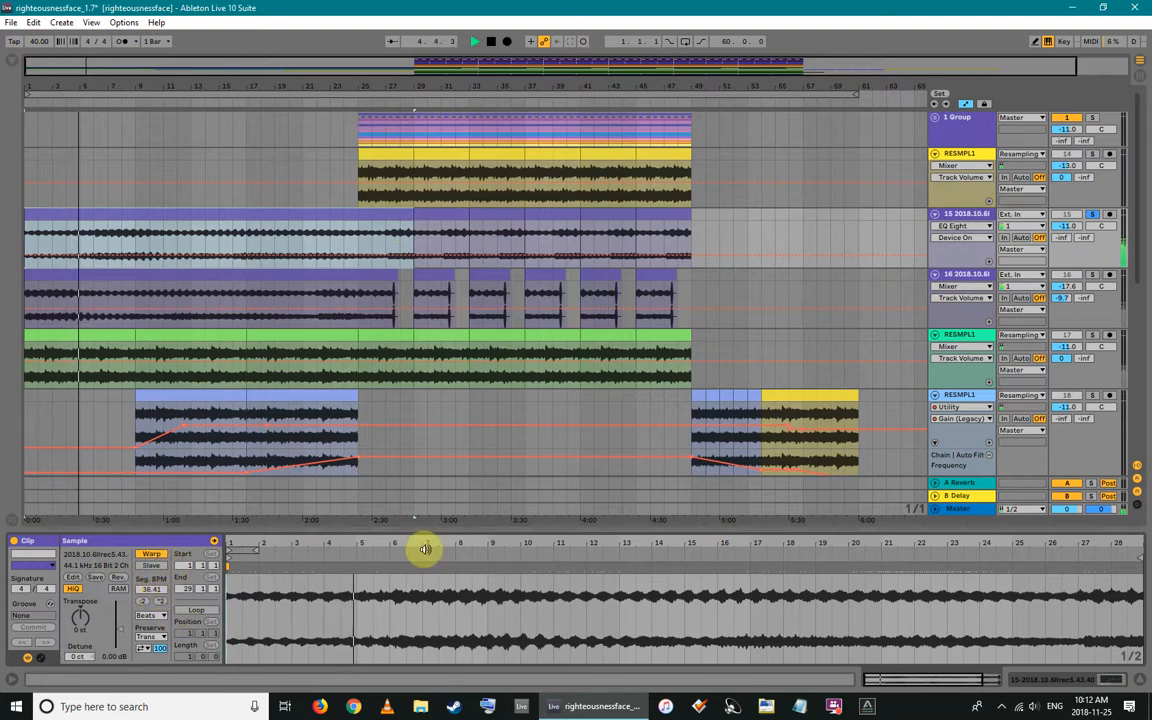
pyautogui.click(151, 554)
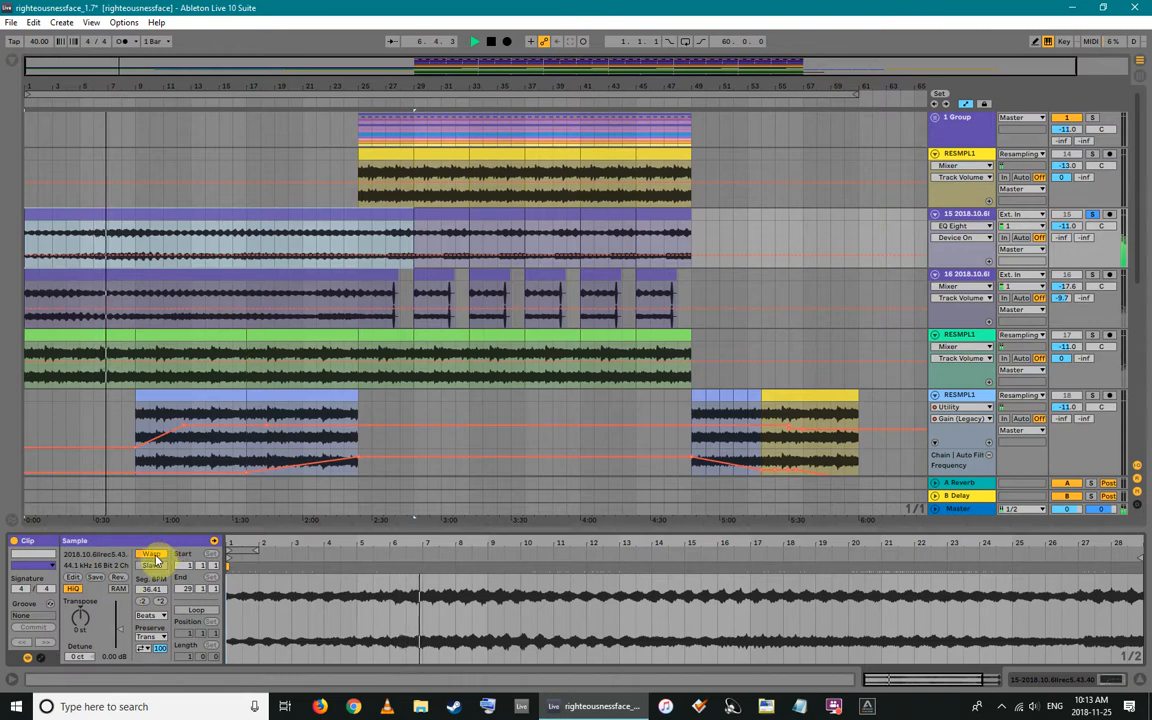
pyautogui.click(151, 555)
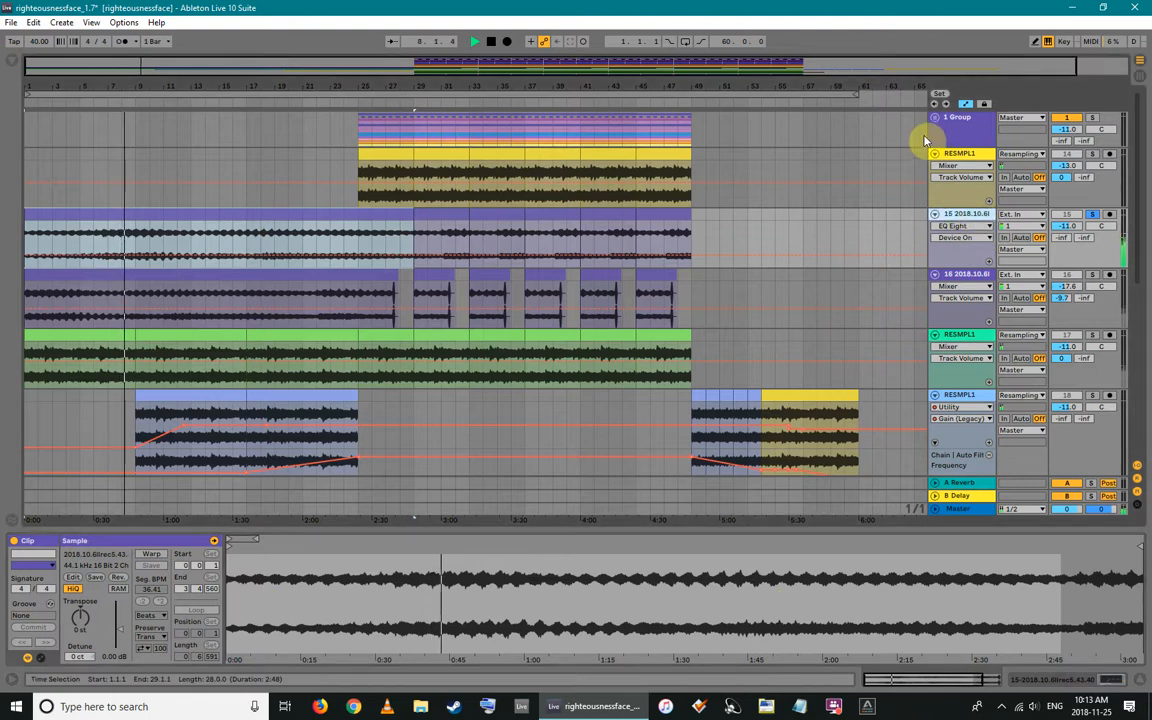
# Widen the track headers, then select the first clip on track 16 and solo that track
pyautogui.moveTo(931, 129); pyautogui.dragTo(866, 138)
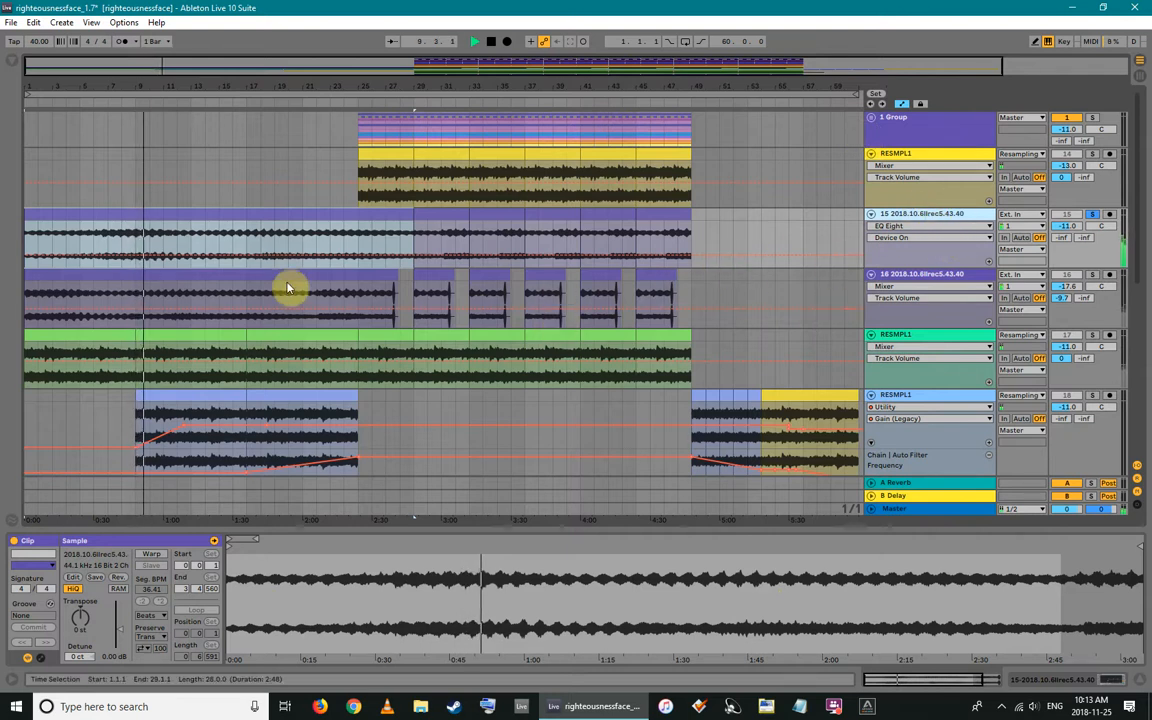
pyautogui.click(341, 288)
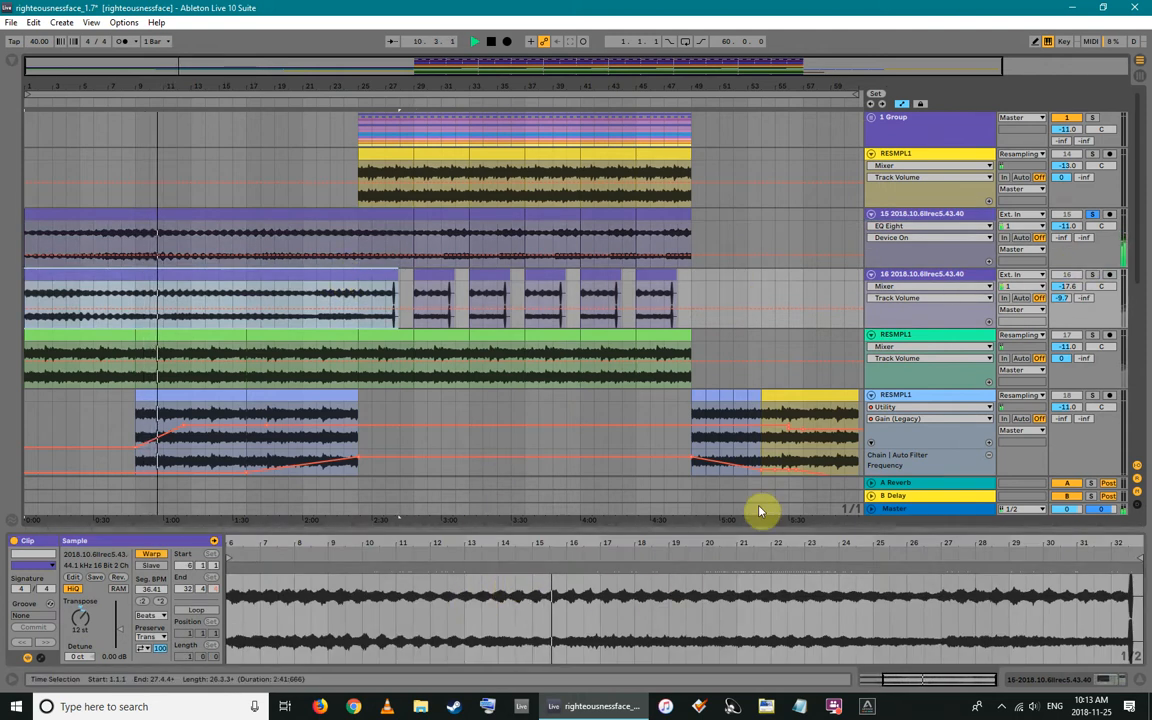
pyautogui.click(1094, 276)
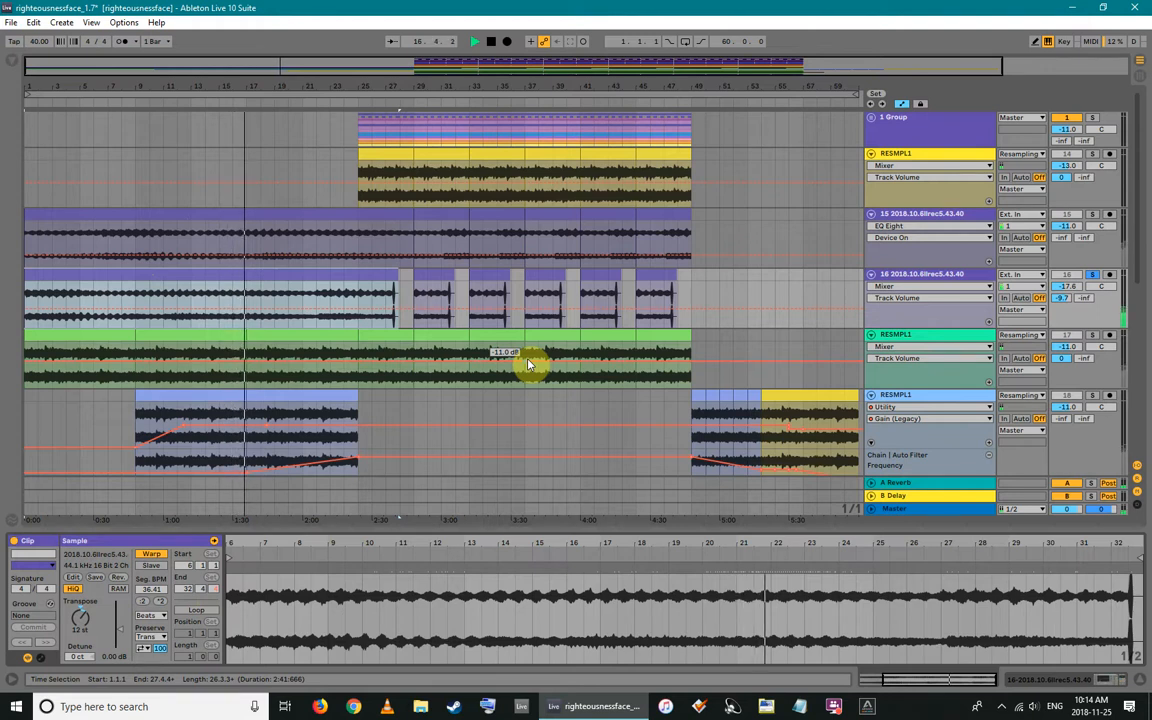
# Solo track 17 and examine the sample waveform of its clip starting at bar 17
pyautogui.click(264, 356)
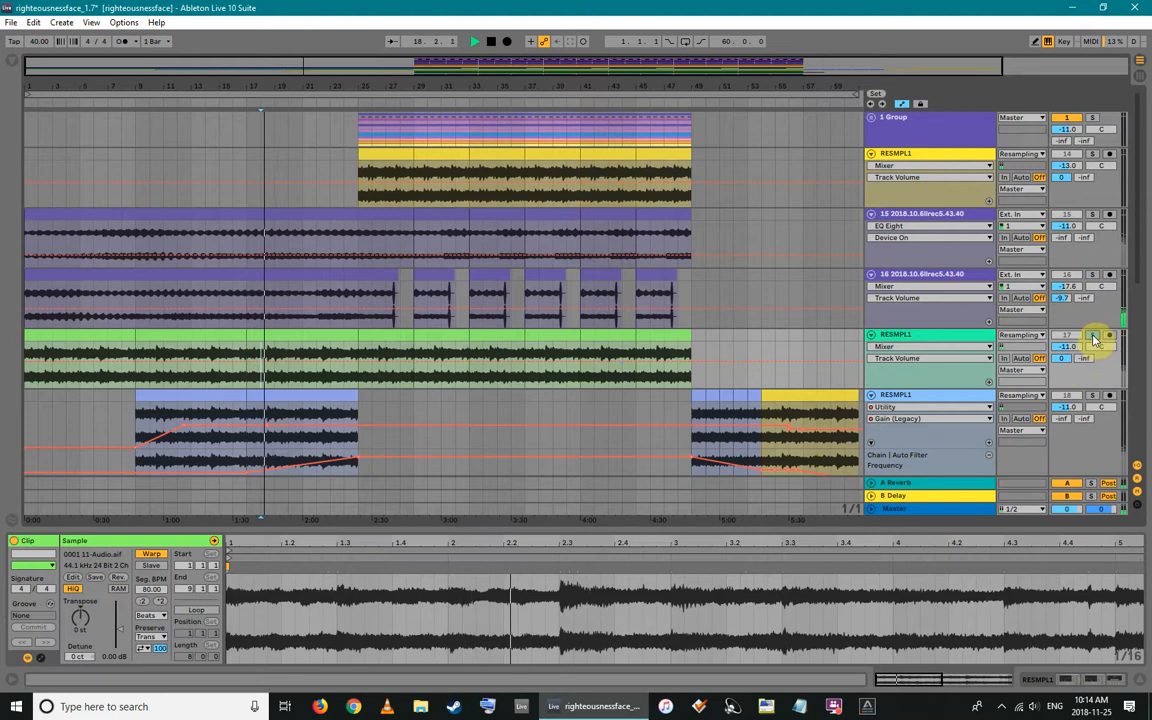
pyautogui.click(1092, 336)
pyautogui.click(303, 335)
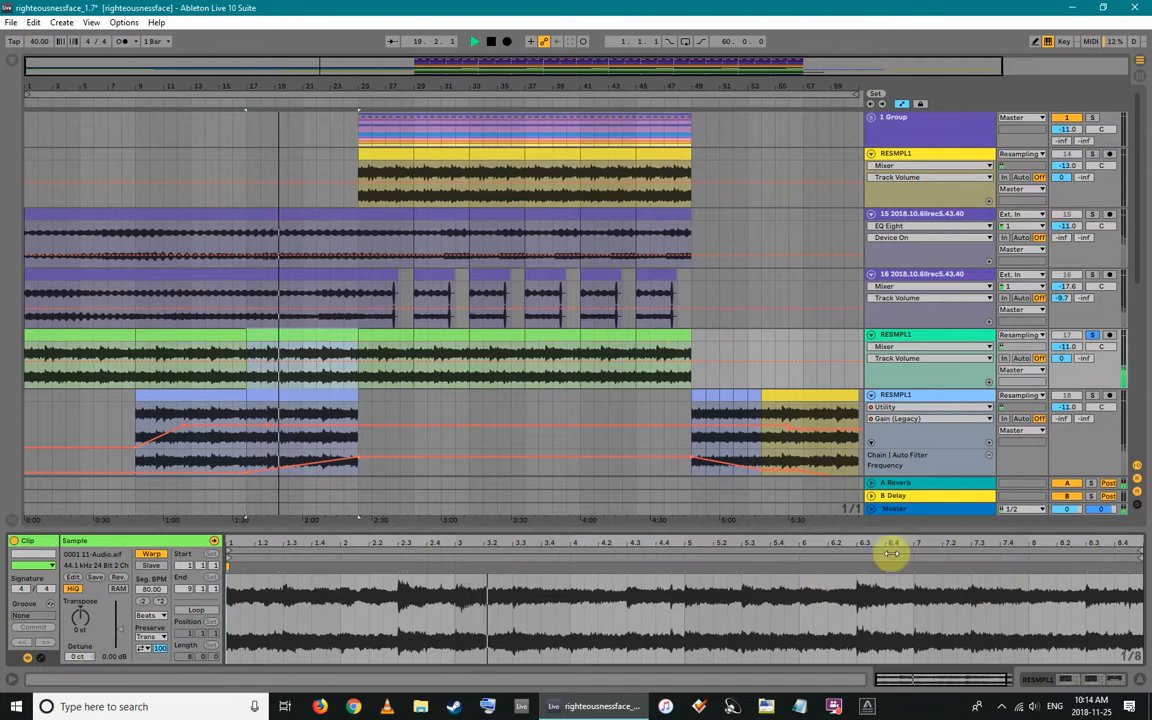
pyautogui.moveTo(880, 544); pyautogui.dragTo(879, 535)
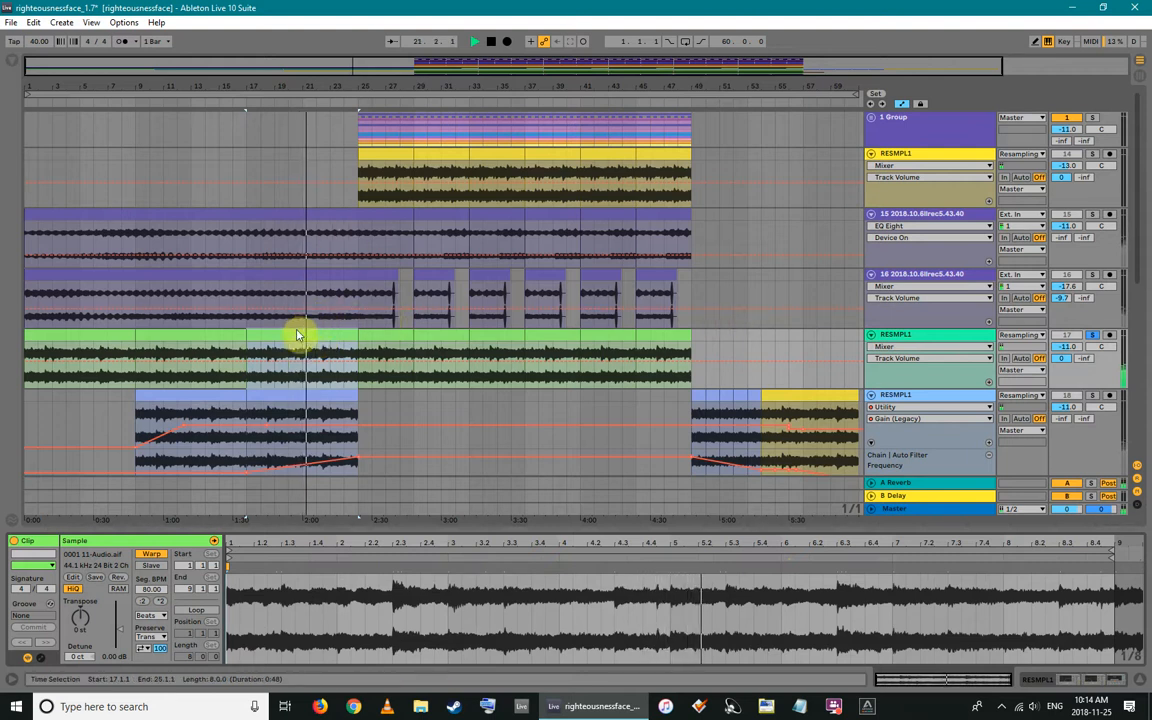
# Try turning Warp off for the selected track 17 clip at bar 17, and undo it
pyautogui.click(151, 553)
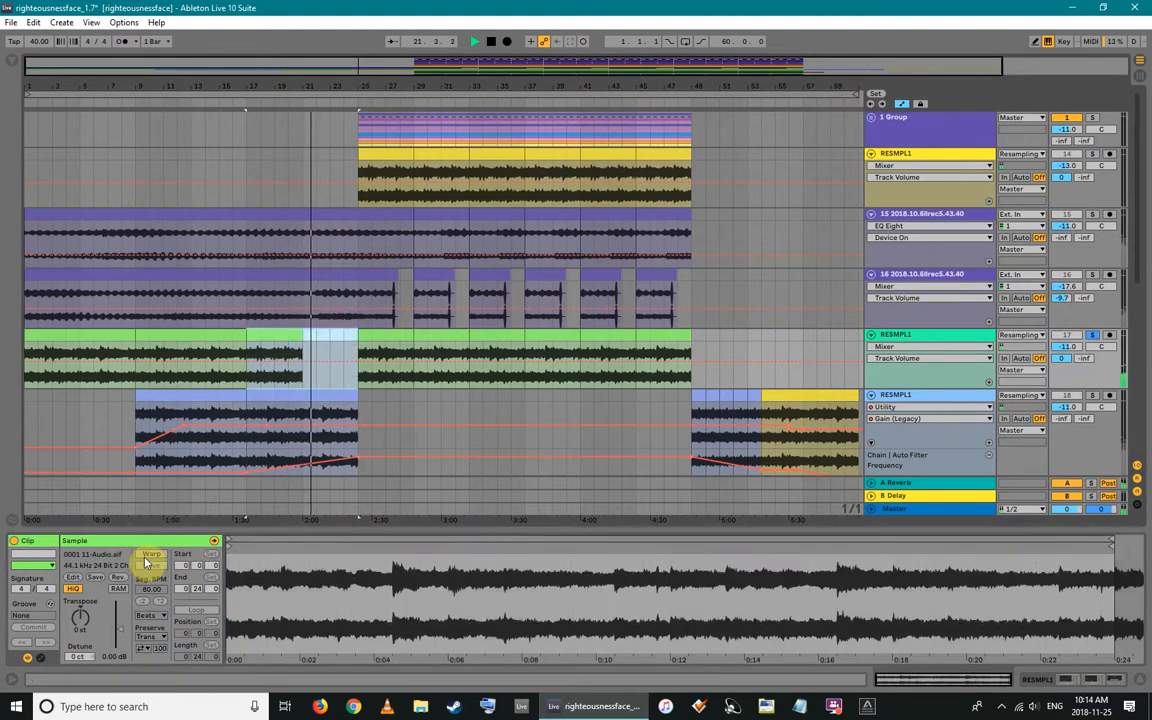
pyautogui.hotkey('ctrl', 'z')
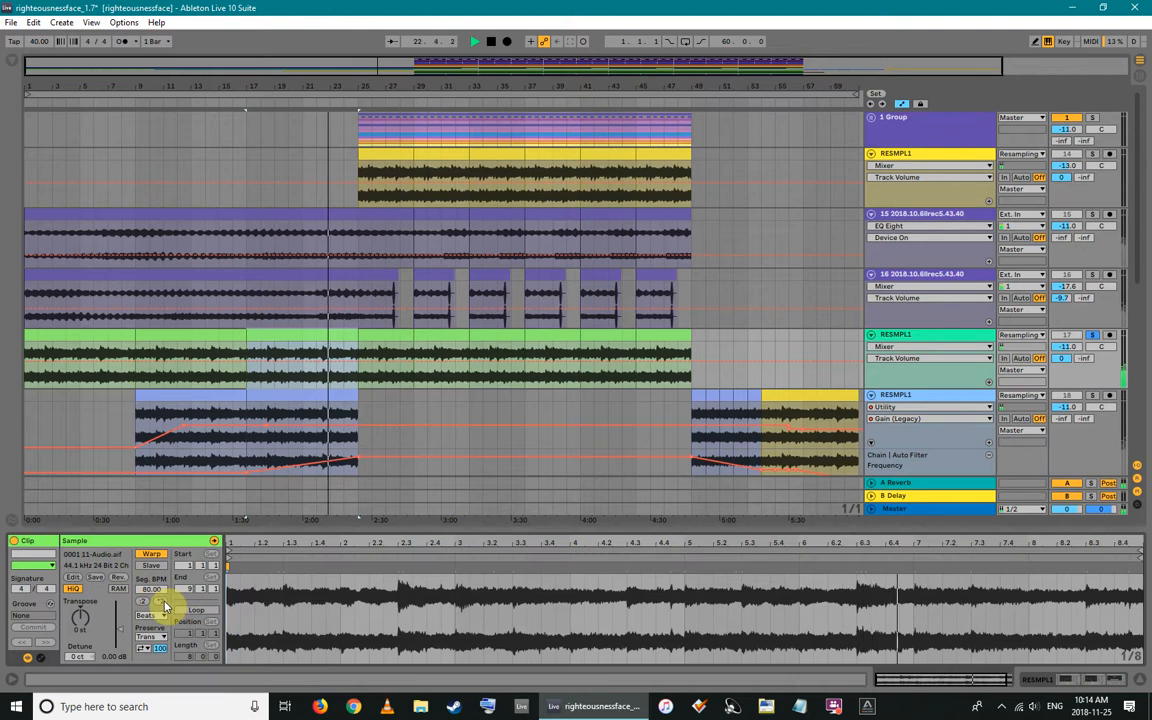
# Try repositioning the four-bar clip at bar 25 on track 17, undoing each change
pyautogui.click(402, 337)
pyautogui.moveTo(367, 351); pyautogui.dragTo(271, 333)
pyautogui.hotkey('ctrl', 'z')
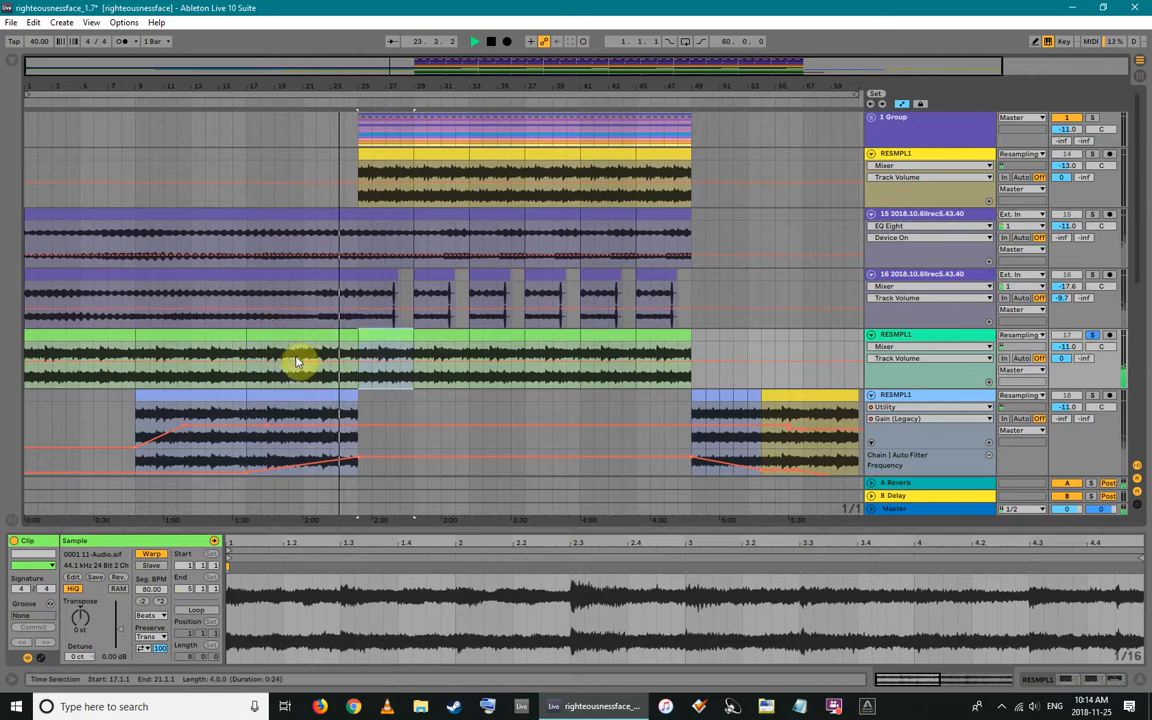
pyautogui.moveTo(411, 334); pyautogui.dragTo(517, 334)
pyautogui.hotkey('ctrl', 'z')
pyautogui.click(368, 381)
pyautogui.click(350, 381)
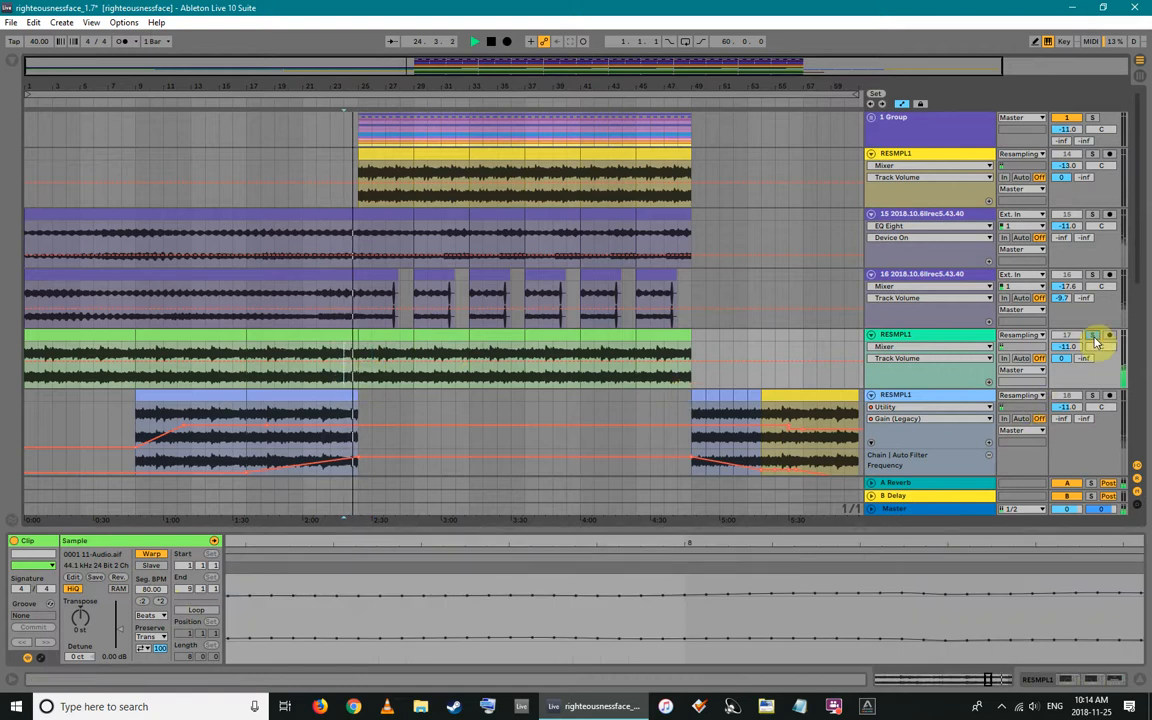
# Solo track 18 in place of track 17 and play it from bar 11
pyautogui.click(218, 405)
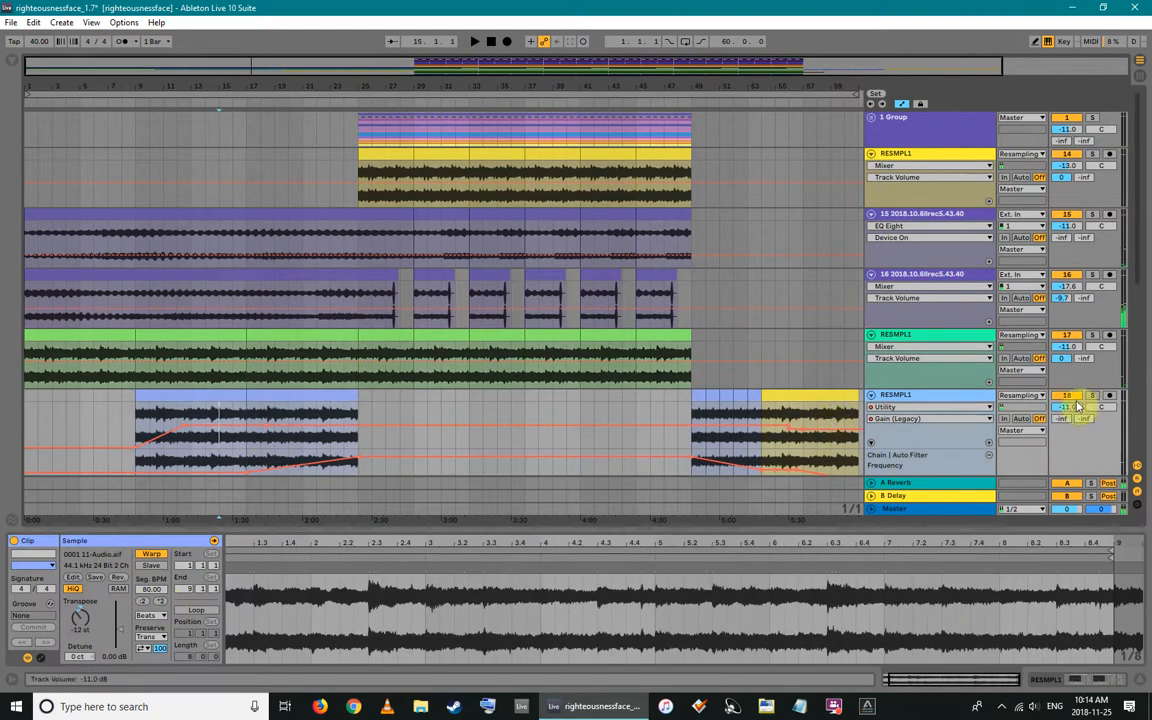
pyautogui.scroll(-2, 651, 380)
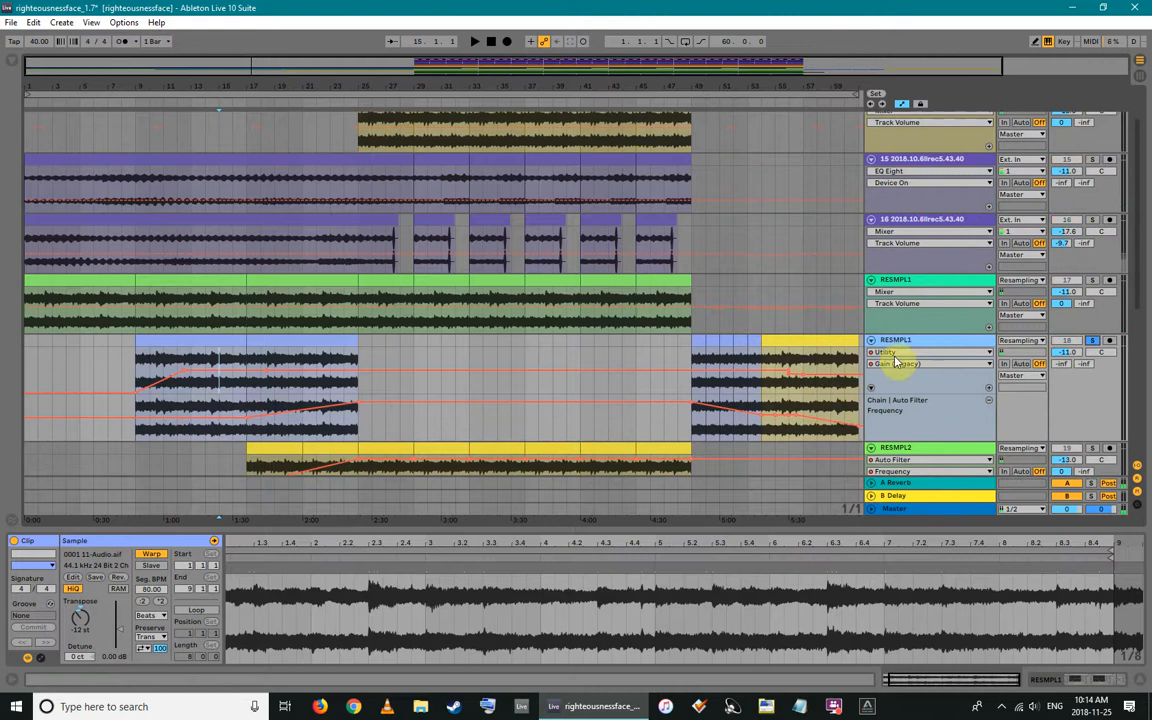
pyautogui.click(167, 359)
pyautogui.press('space')
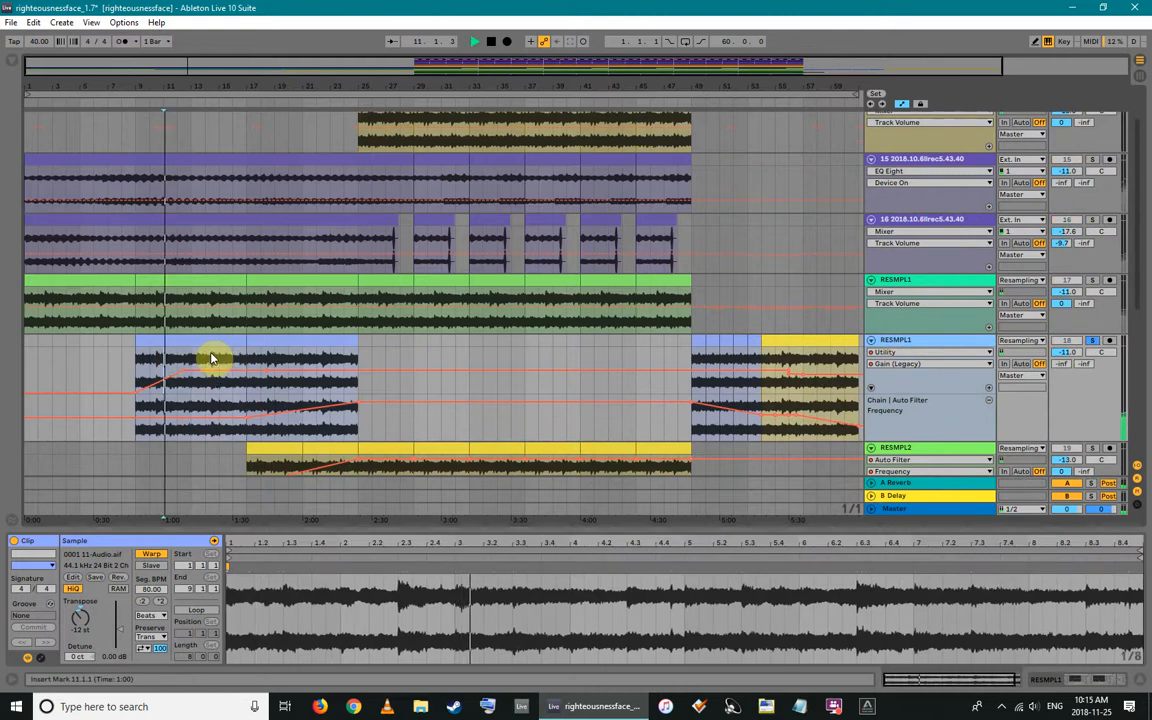
# Restart the soloed track 18 from bar 14, show its device chain and unfold the Amp
pyautogui.click(211, 359)
pyautogui.press('space')
pyautogui.press('space')
pyautogui.hotkey('shift', 'Tab')
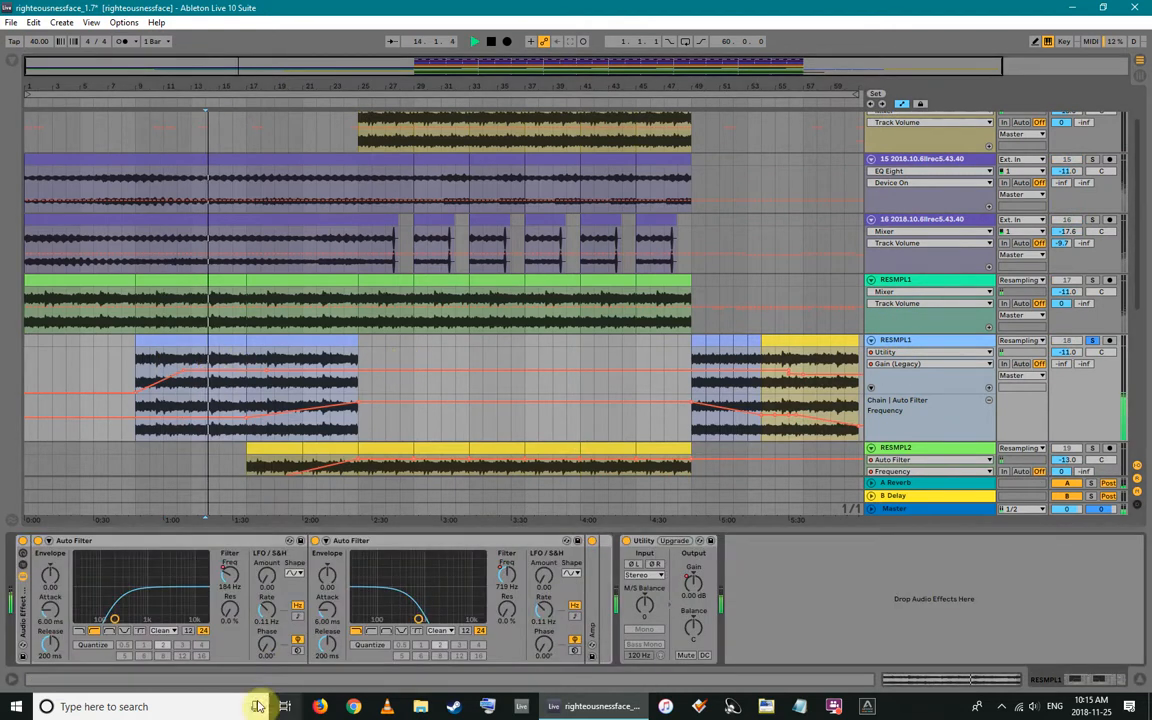
pyautogui.doubleClick(594, 574)
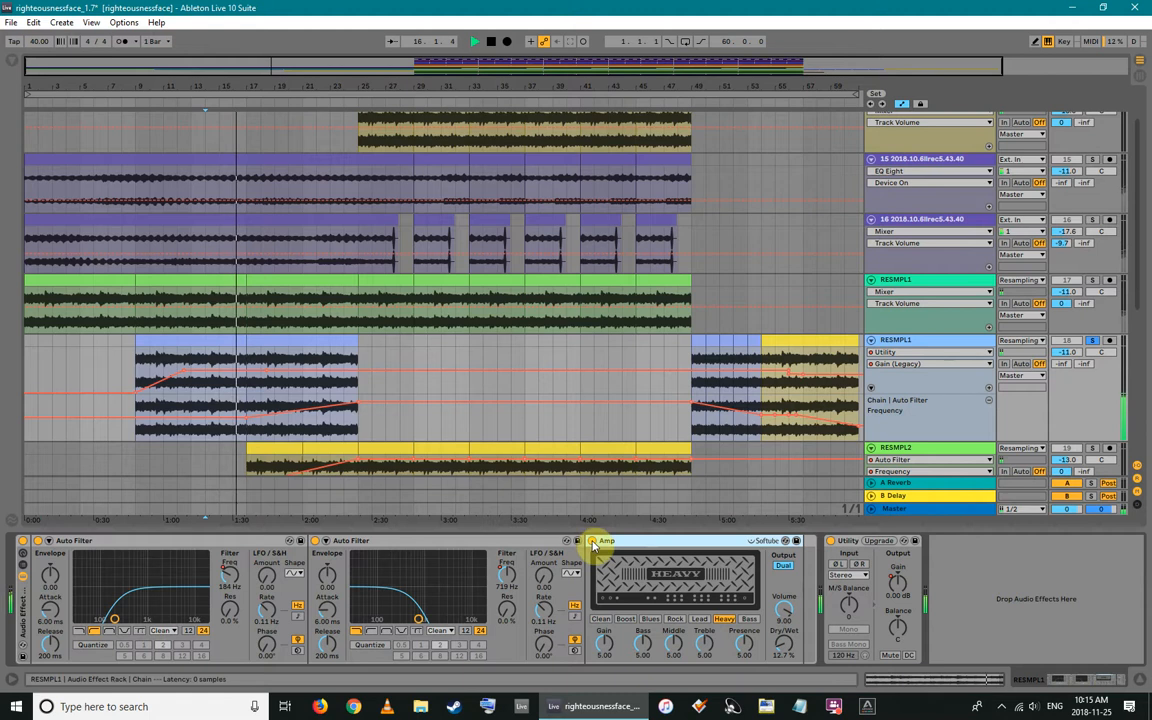
# Bypass the Amp on track 18 and adjust the track's volume to -2.9 dB
pyautogui.click(592, 541)
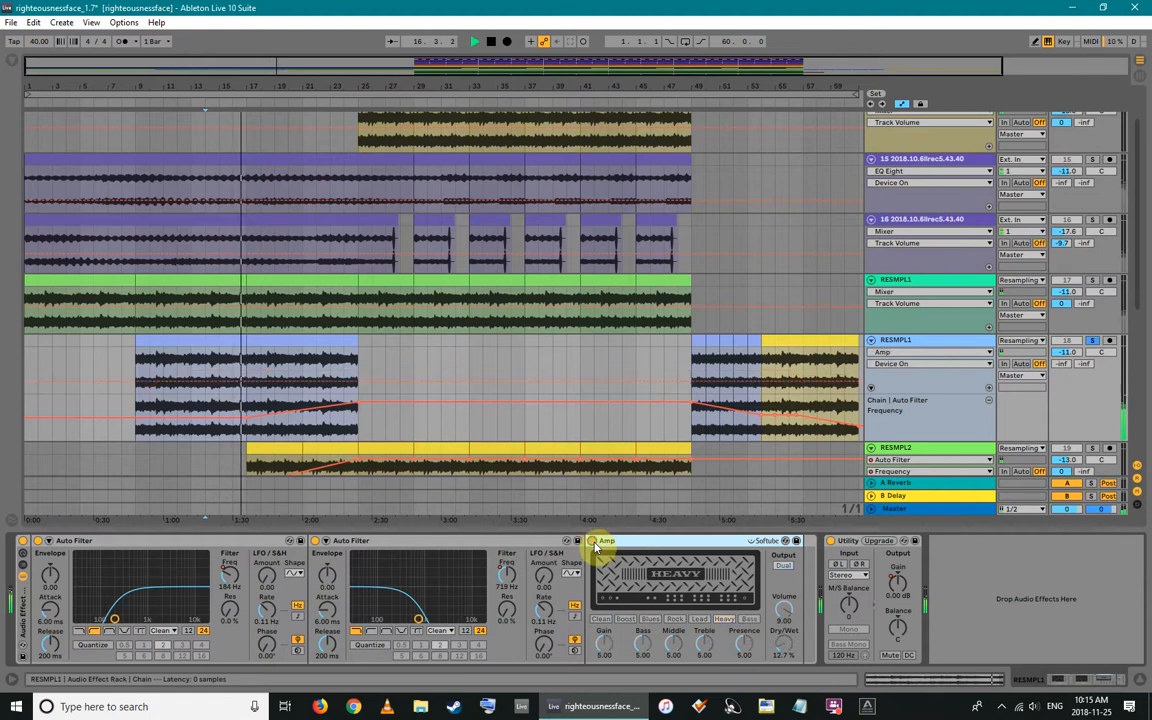
pyautogui.moveTo(1067, 352); pyautogui.dragTo(1067, 300)
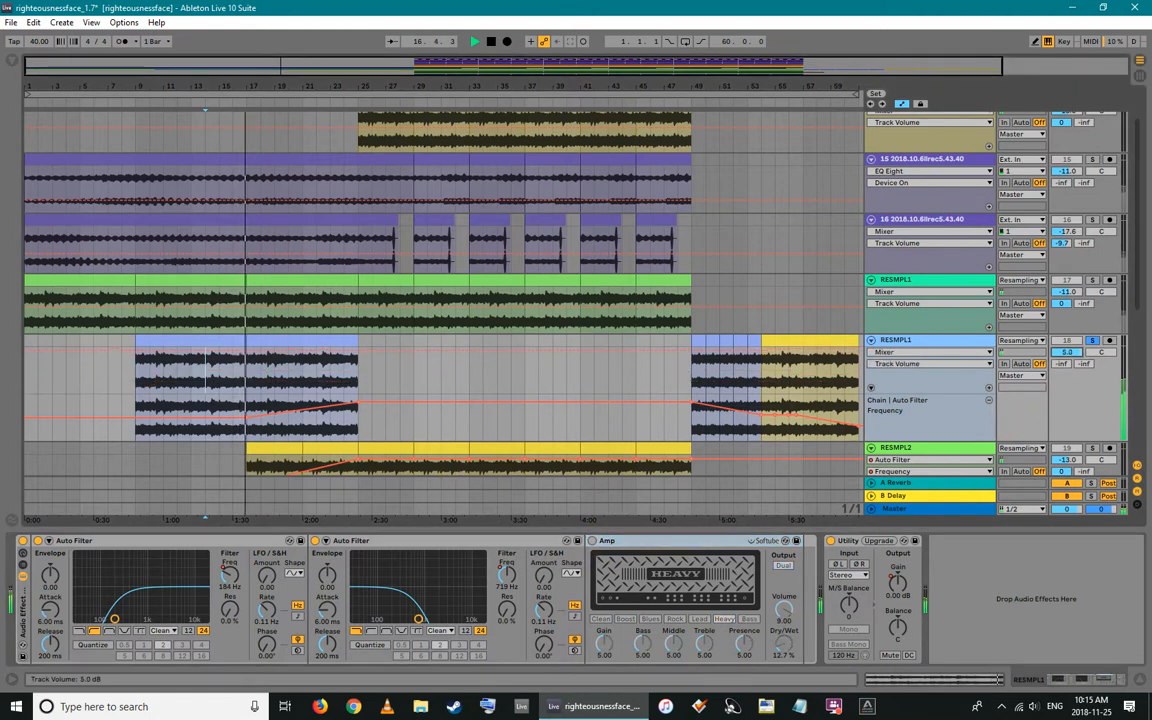
pyautogui.moveTo(1067, 354); pyautogui.dragTo(1067, 383)
# Bypass both Auto Filters on track 18 and lower the track's volume to -5.5 dB
pyautogui.click(315, 540)
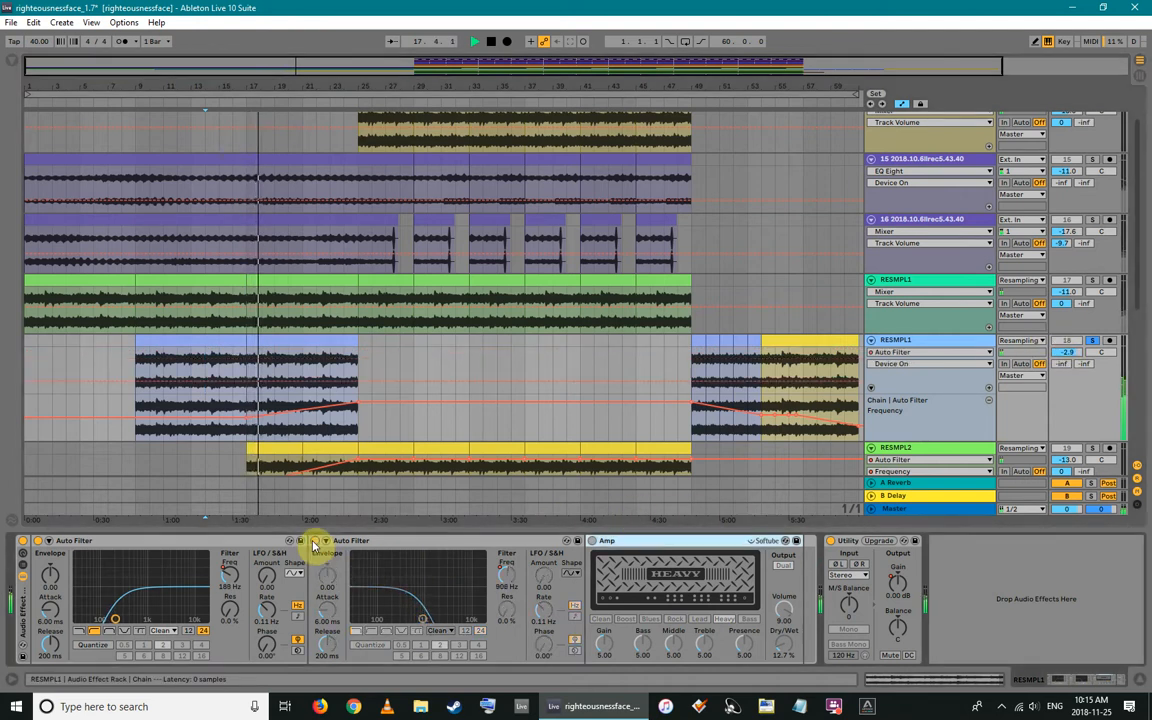
pyautogui.click(38, 542)
pyautogui.moveTo(1067, 353); pyautogui.dragTo(1067, 359)
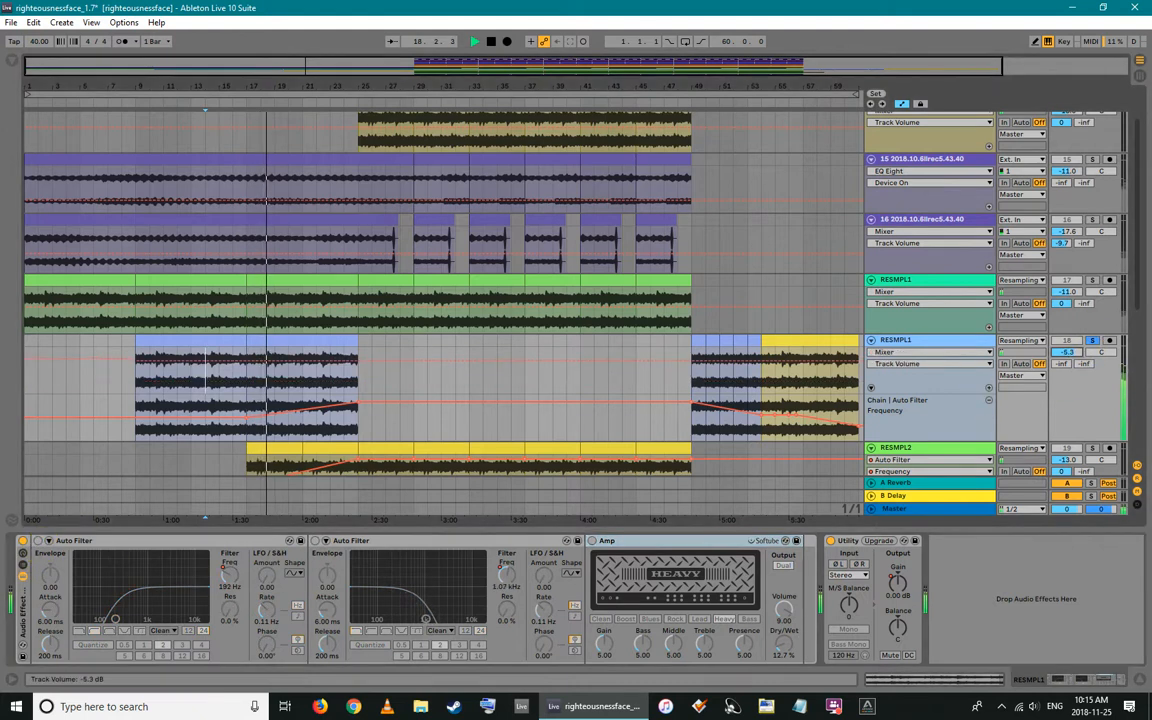
# View the sample settings of track 18's clip at bar 9, and return to the device chain
pyautogui.click(213, 340)
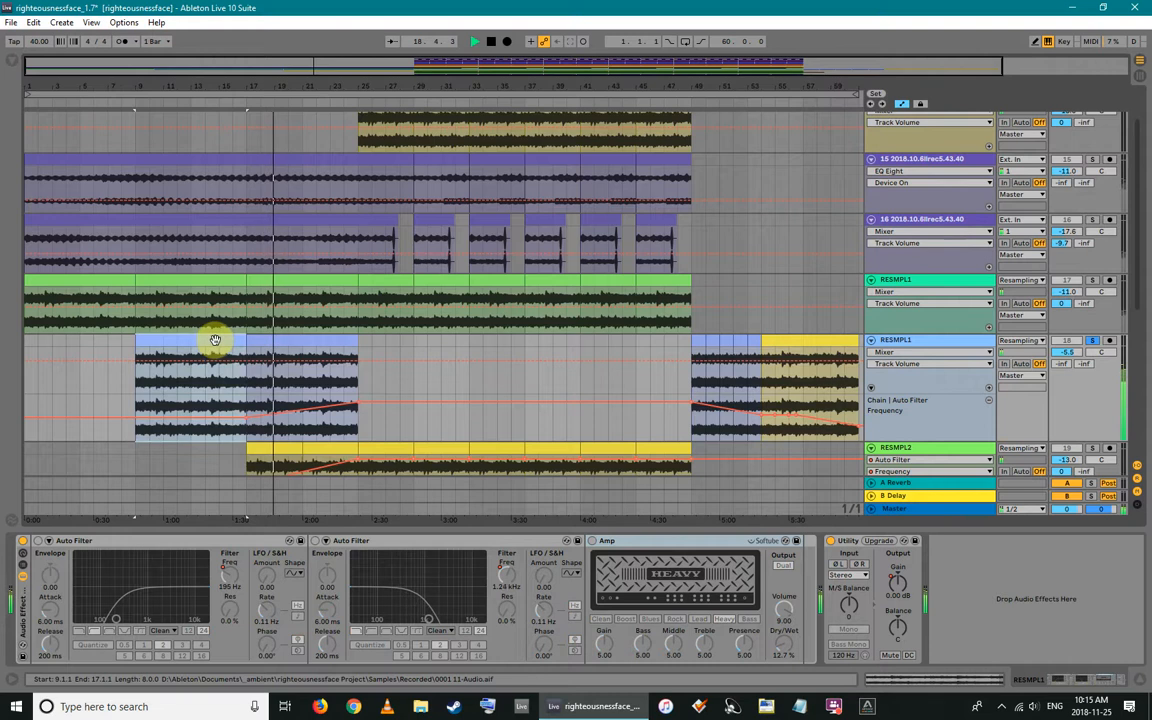
pyautogui.doubleClick(214, 340)
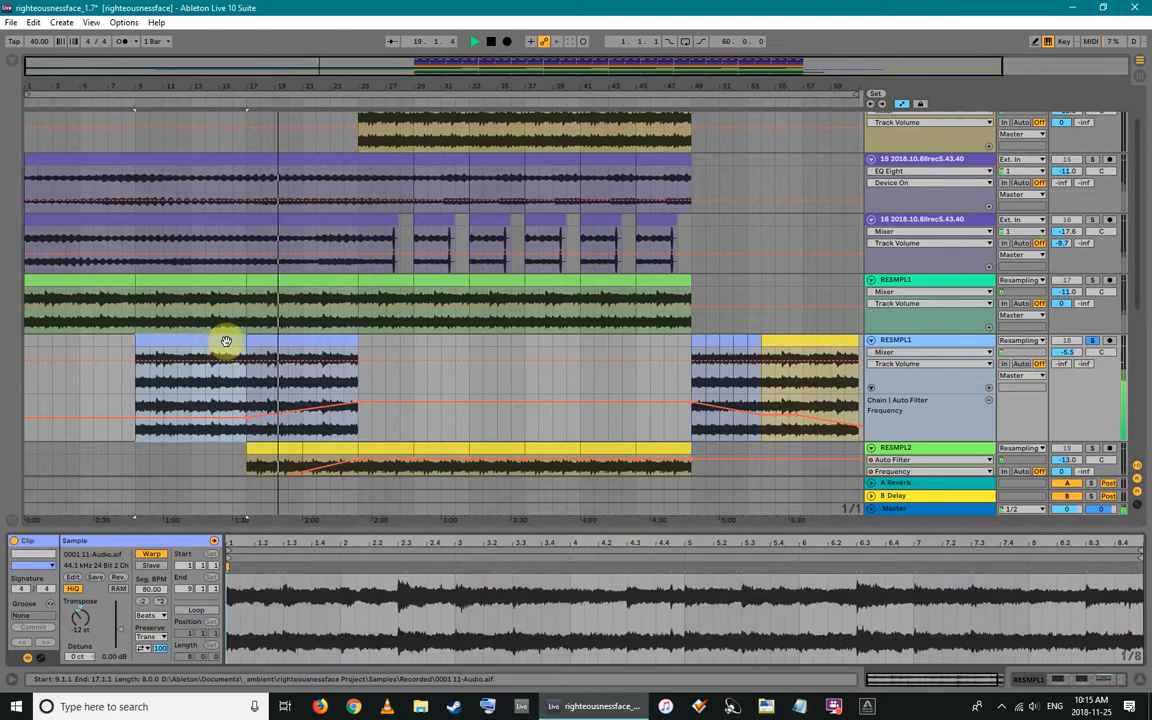
pyautogui.hotkey('shift', 'Tab')
# Re-enable both Auto Filters on track 18, stop playback and undo the track's volume and Amp changes
pyautogui.click(39, 541)
pyautogui.click(315, 540)
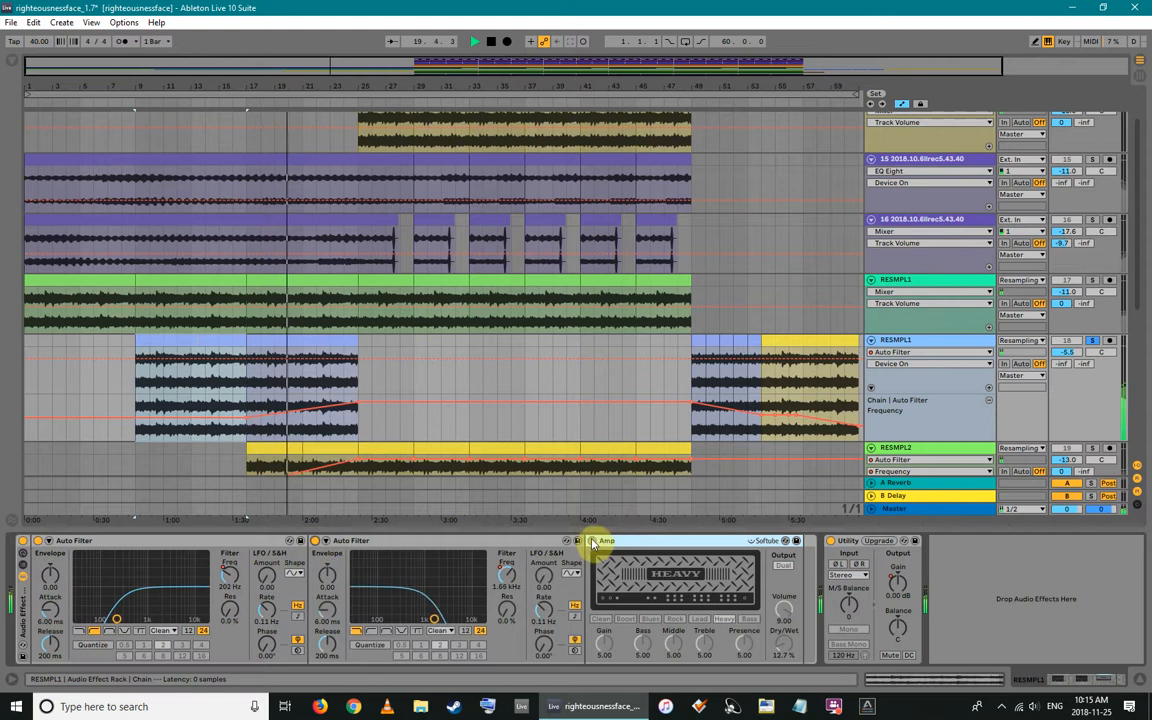
pyautogui.click(1068, 352)
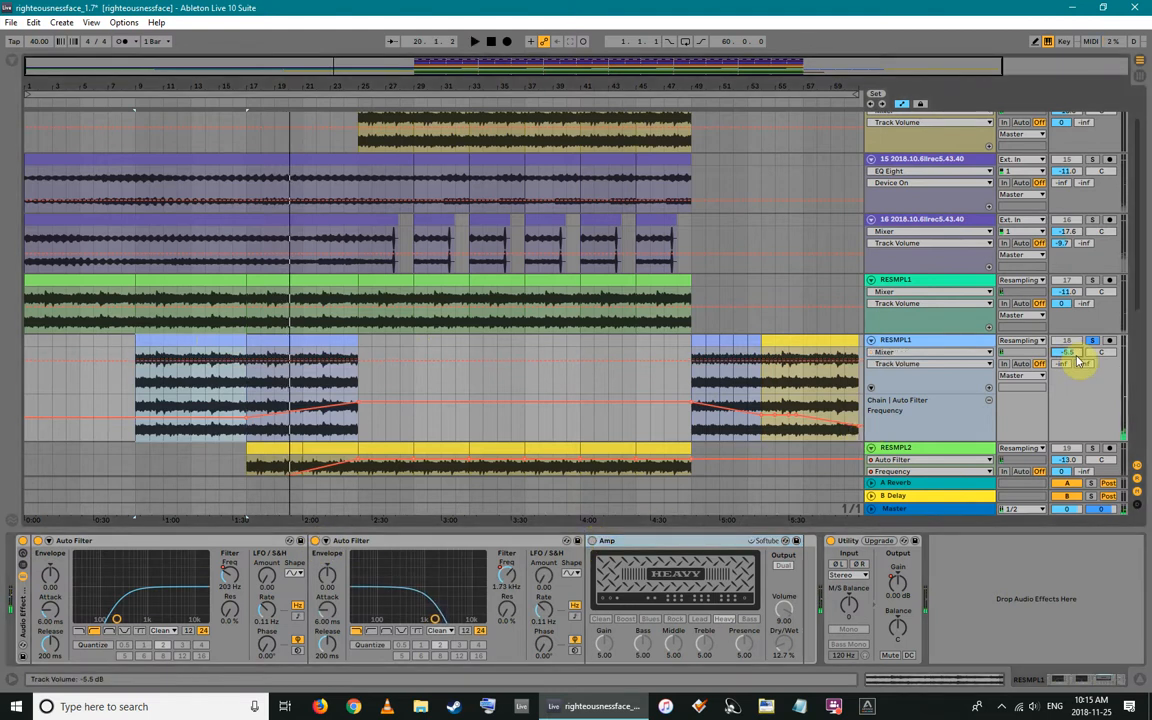
pyautogui.hotkey('ctrl', 'z')
pyautogui.hotkey('ctrl', 'z')
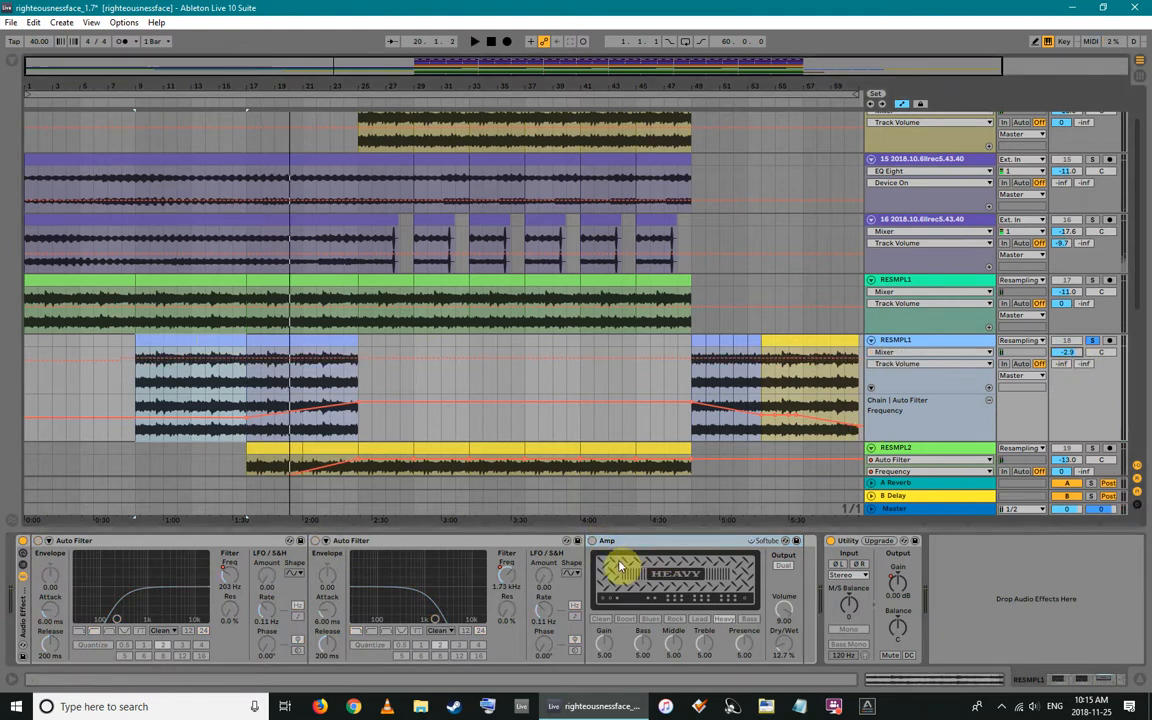
pyautogui.hotkey('ctrl', 'y')
pyautogui.hotkey('ctrl', 'y')
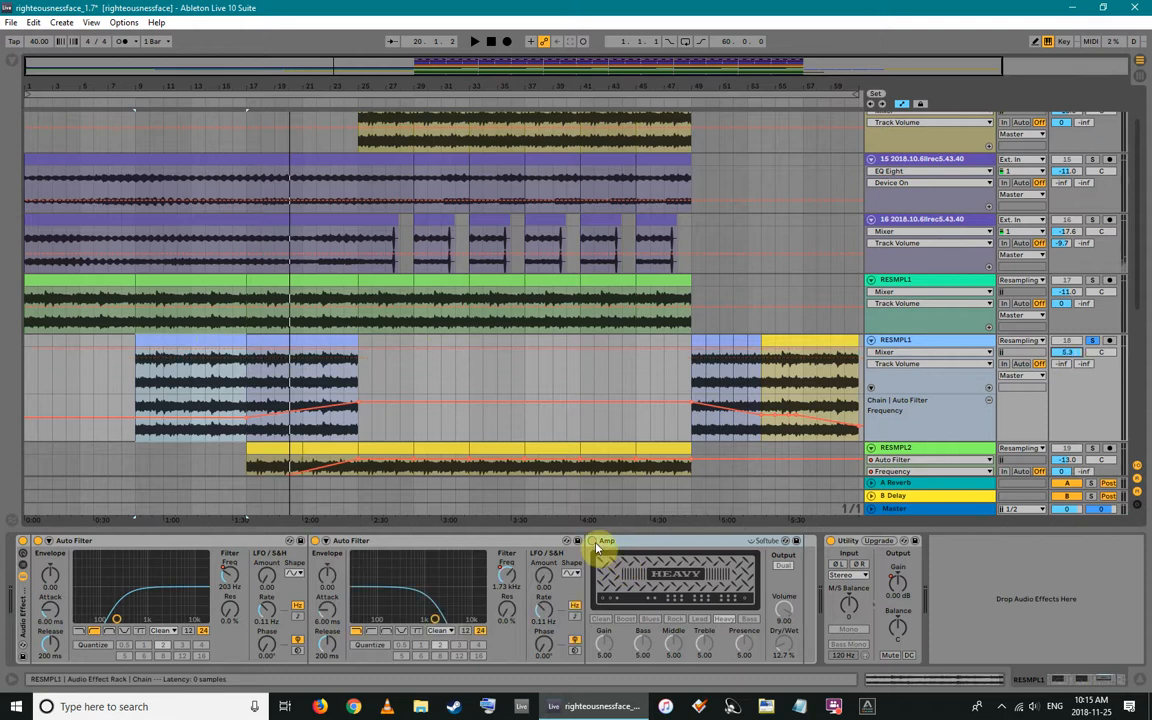
# Play the soloed track 18 from bar 9, then unsolo it and play all tracks from bar 17
pyautogui.press('space')
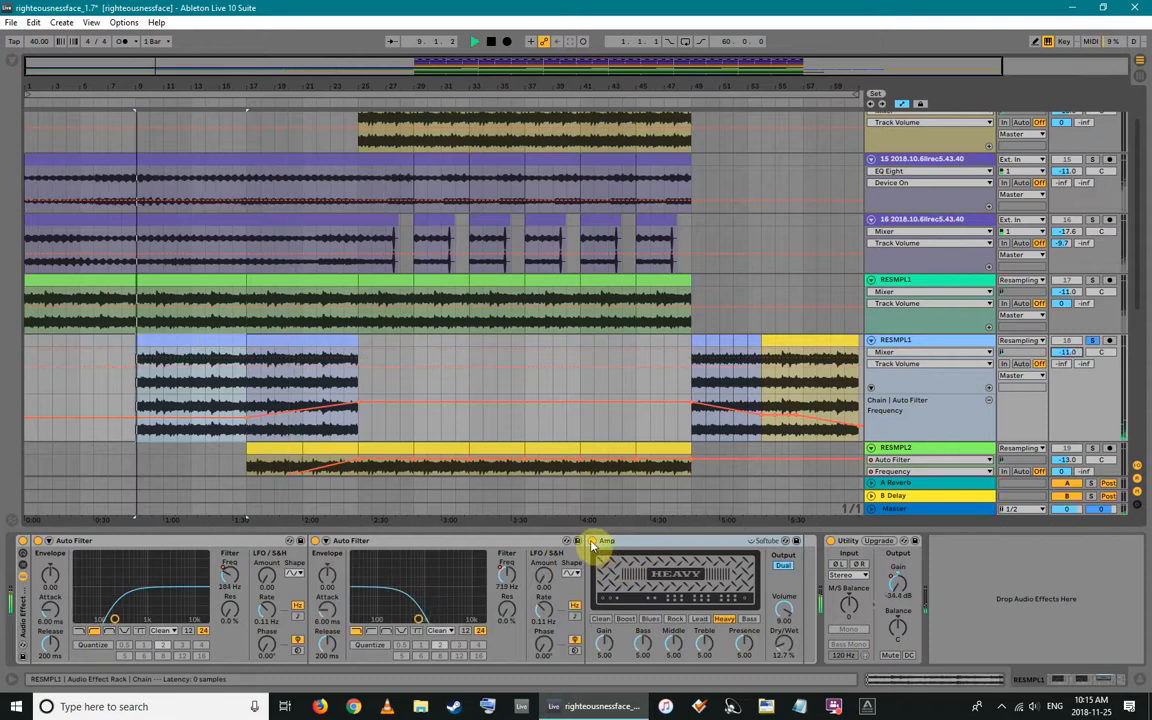
pyautogui.click(219, 357)
pyautogui.click(233, 358)
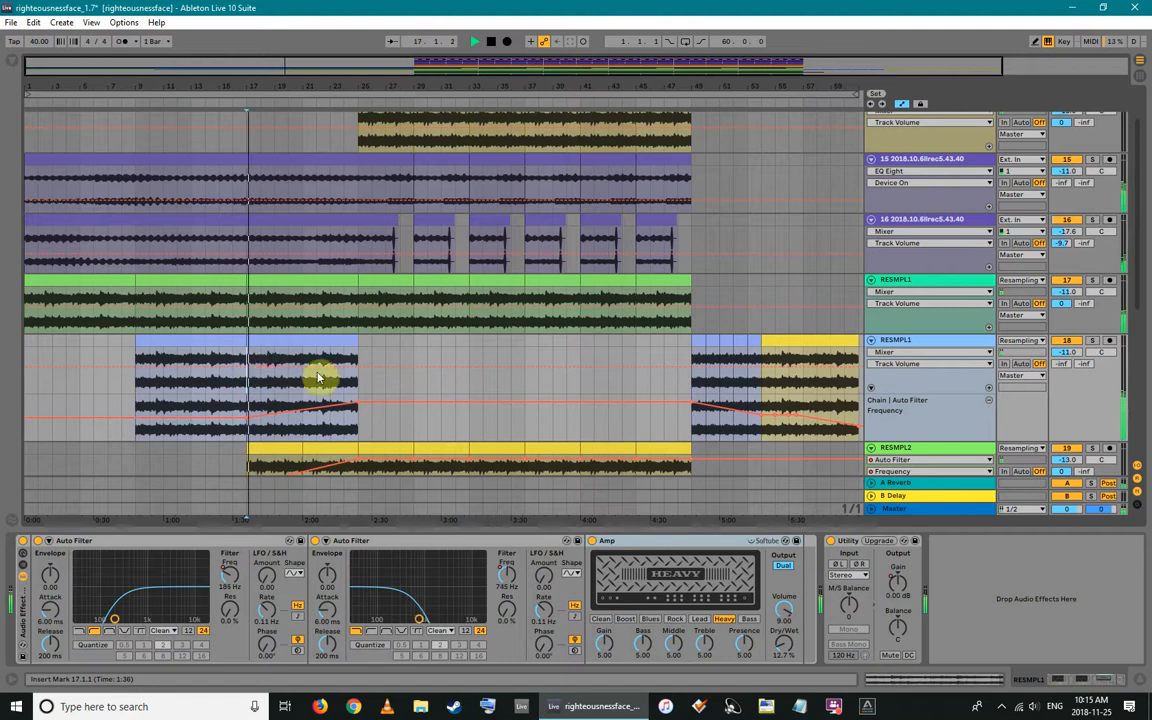
# Show track 18's Utility gain automation, stop playback, and select all tracks to display their Track Volume automation
pyautogui.click(897, 586)
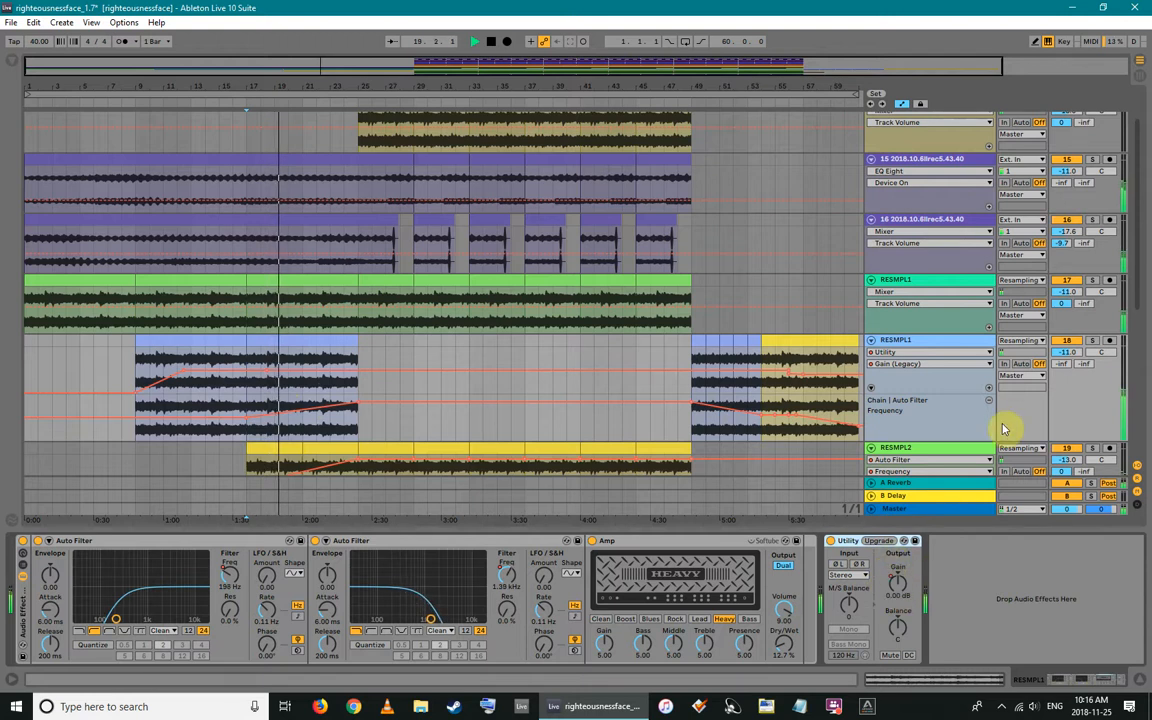
pyautogui.click(1069, 353)
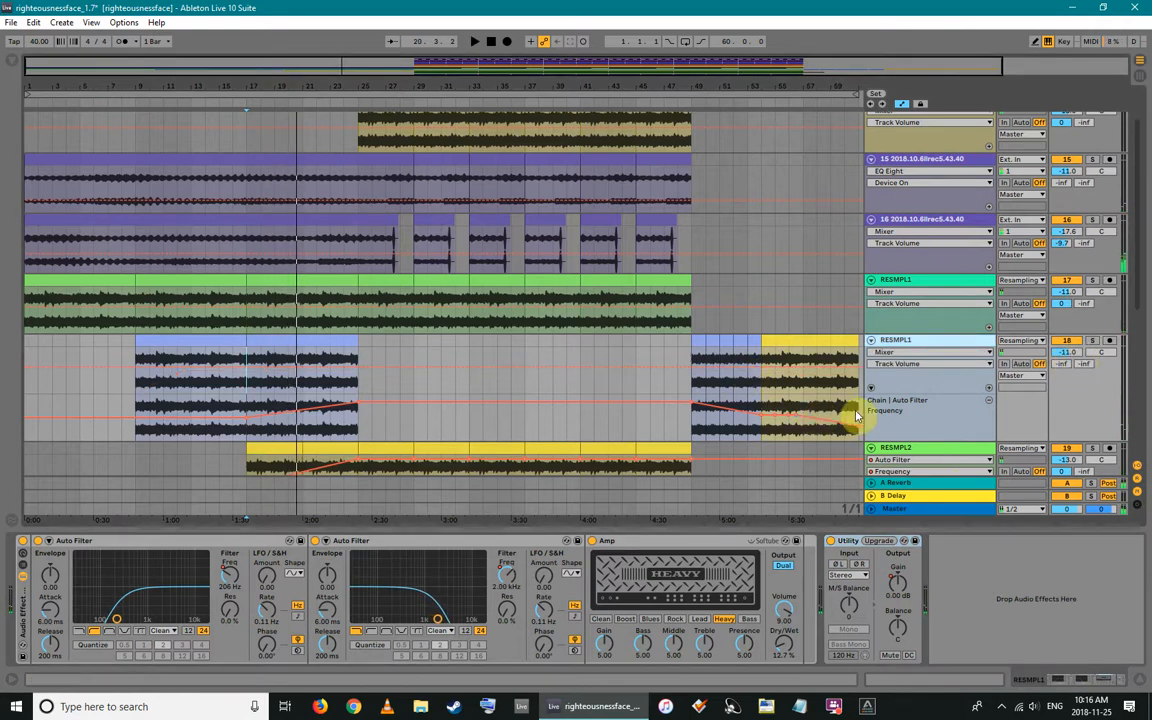
pyautogui.click(927, 344)
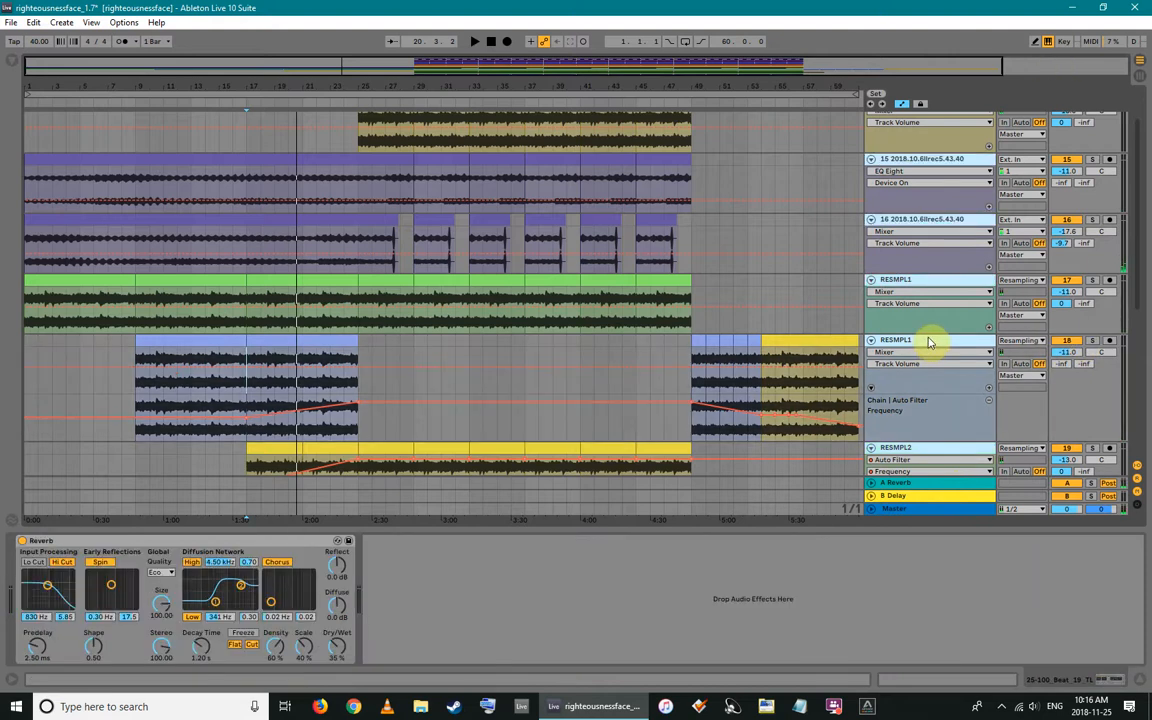
pyautogui.click(1065, 356)
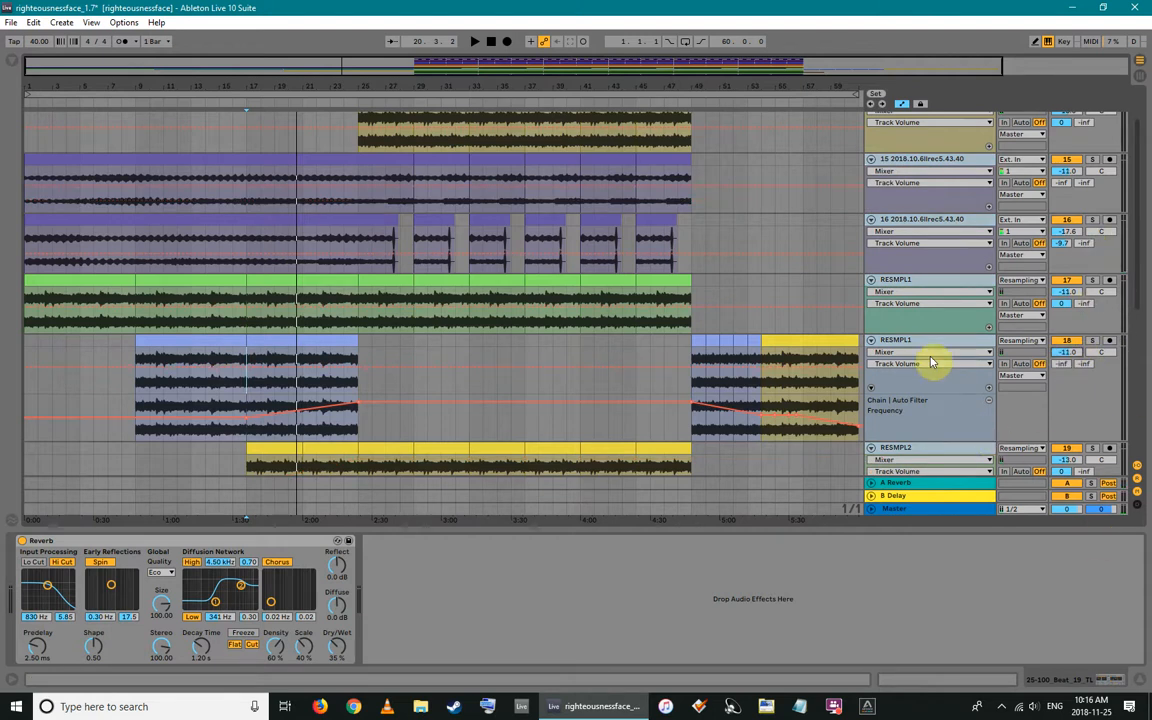
# Display track 18's device chain and play all tracks briefly from bar 24
pyautogui.click(584, 381)
pyautogui.click(328, 382)
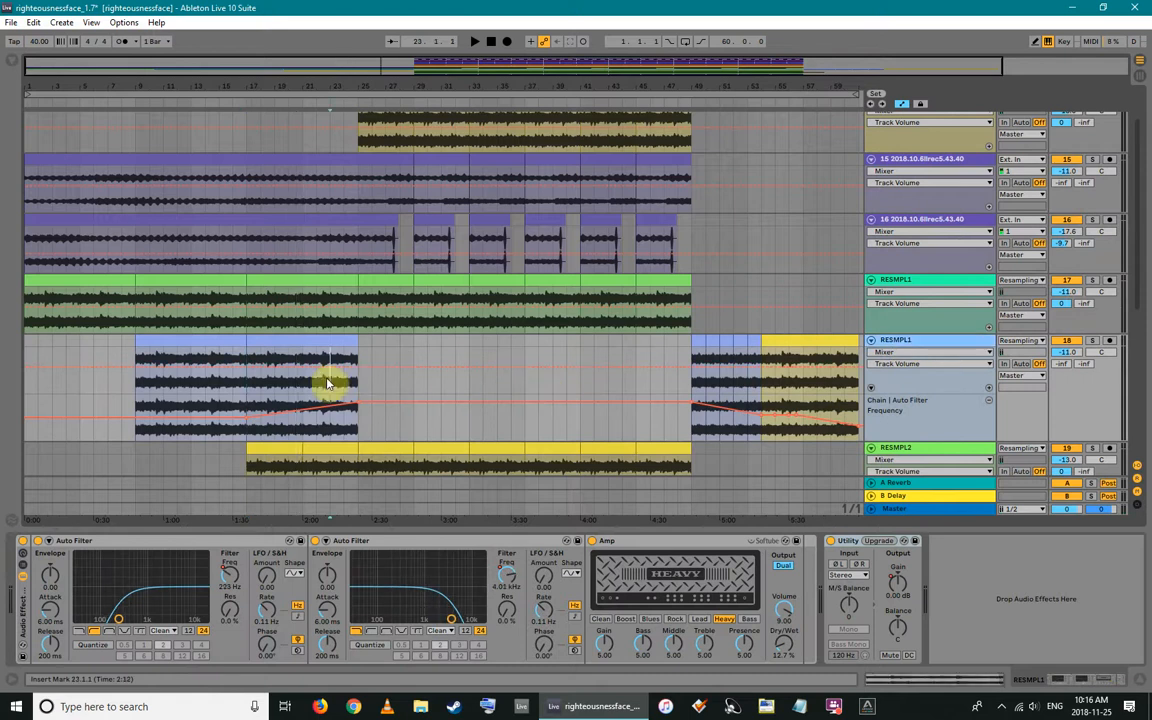
pyautogui.scroll(-2, 362, 406)
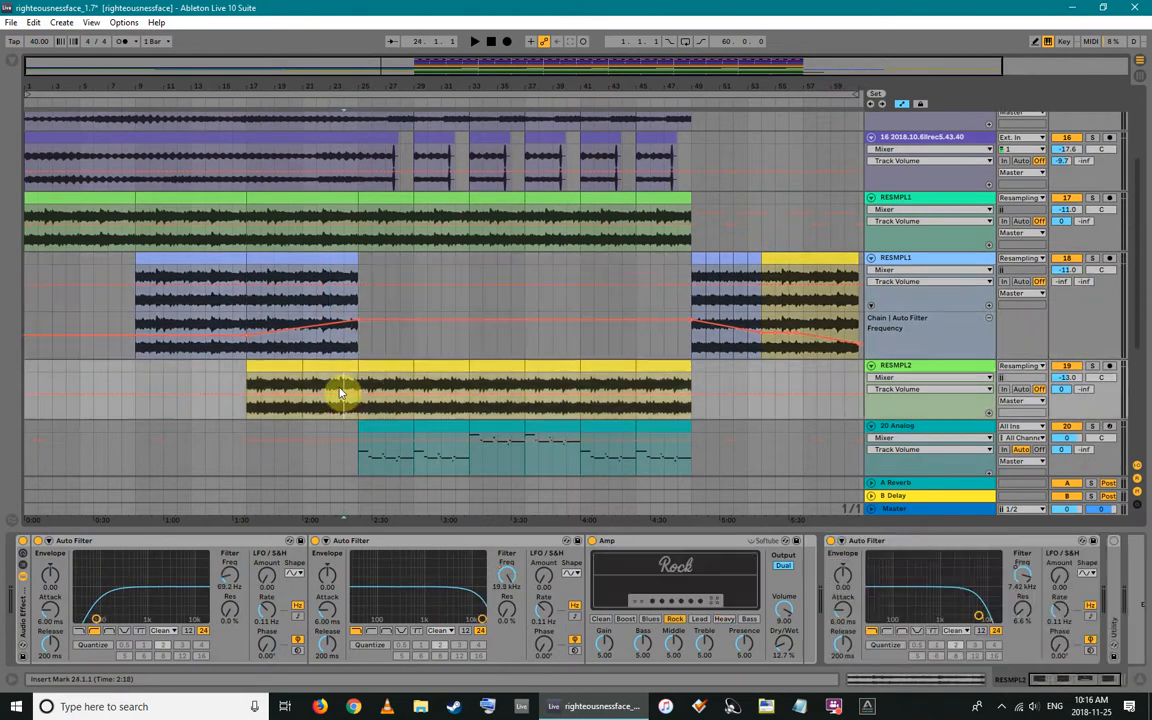
pyautogui.click(329, 304)
pyautogui.press('space')
pyautogui.click(339, 306)
pyautogui.press('space')
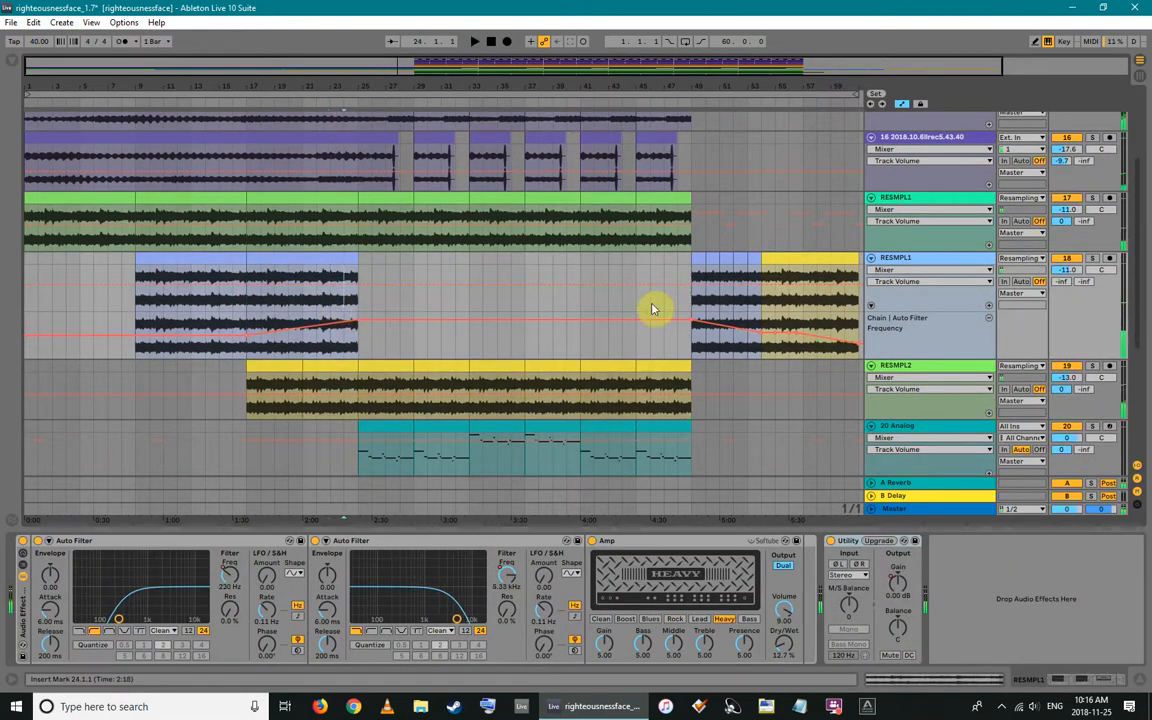
# Check track 18 at bar 49, solo it to compare its sound around bars 14 and 56, and unsolo it
pyautogui.click(695, 303)
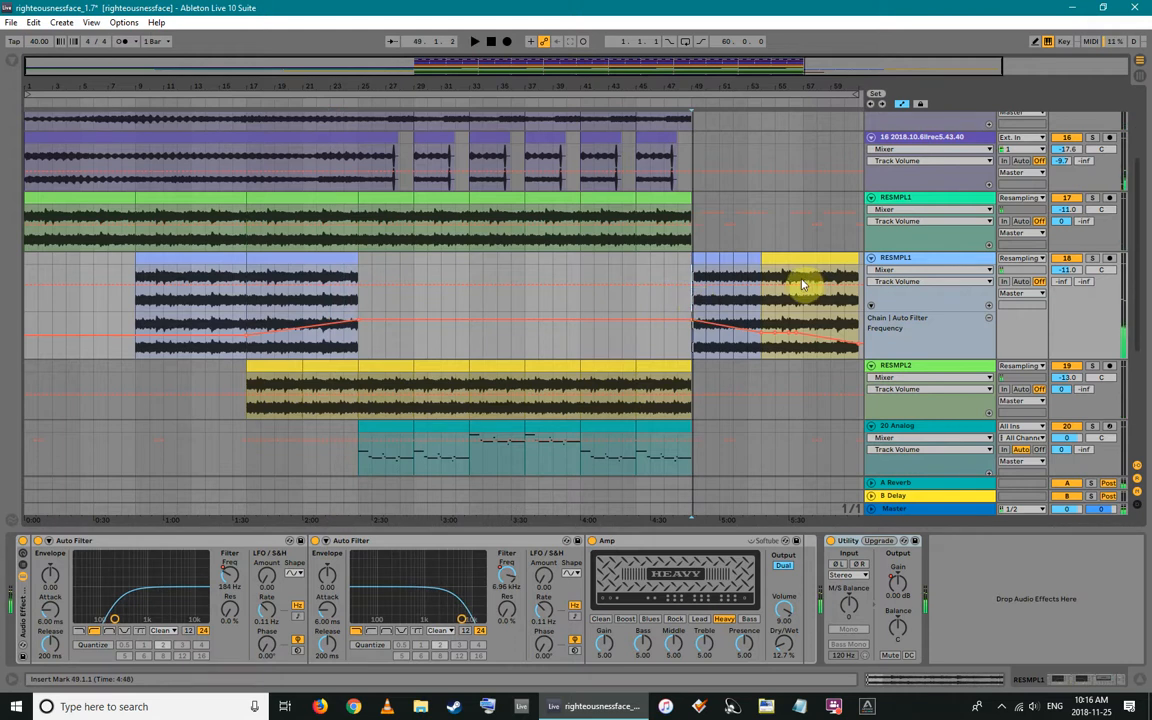
pyautogui.click(1094, 259)
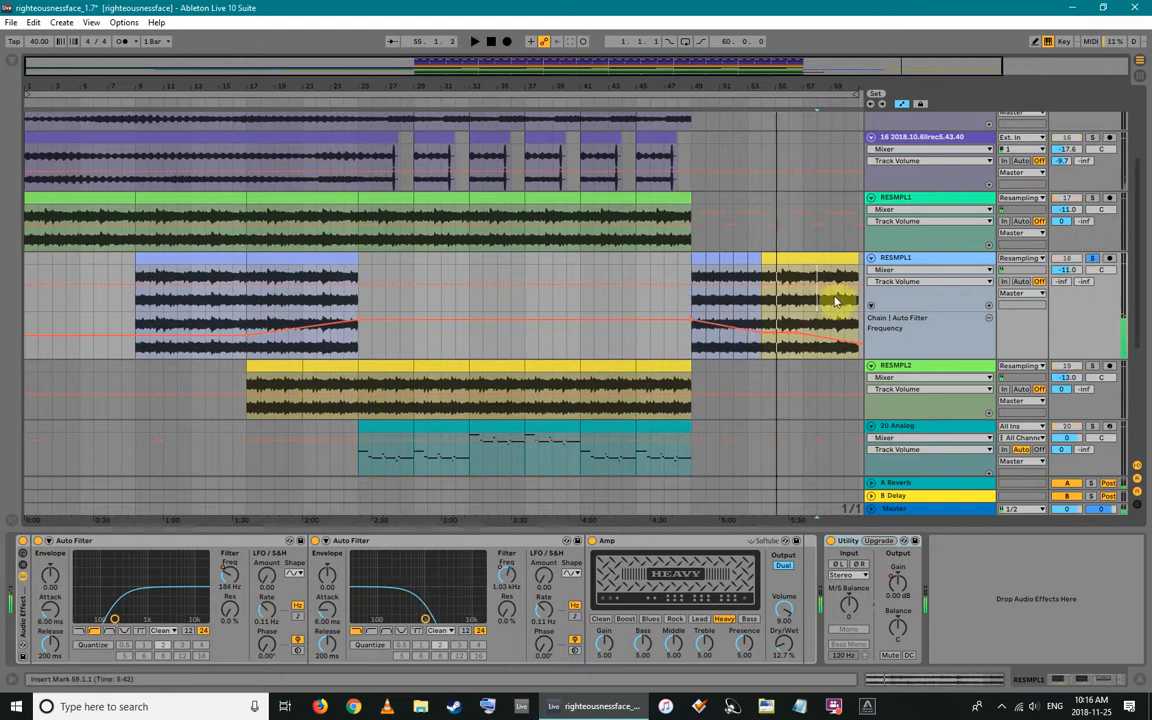
pyautogui.click(204, 302)
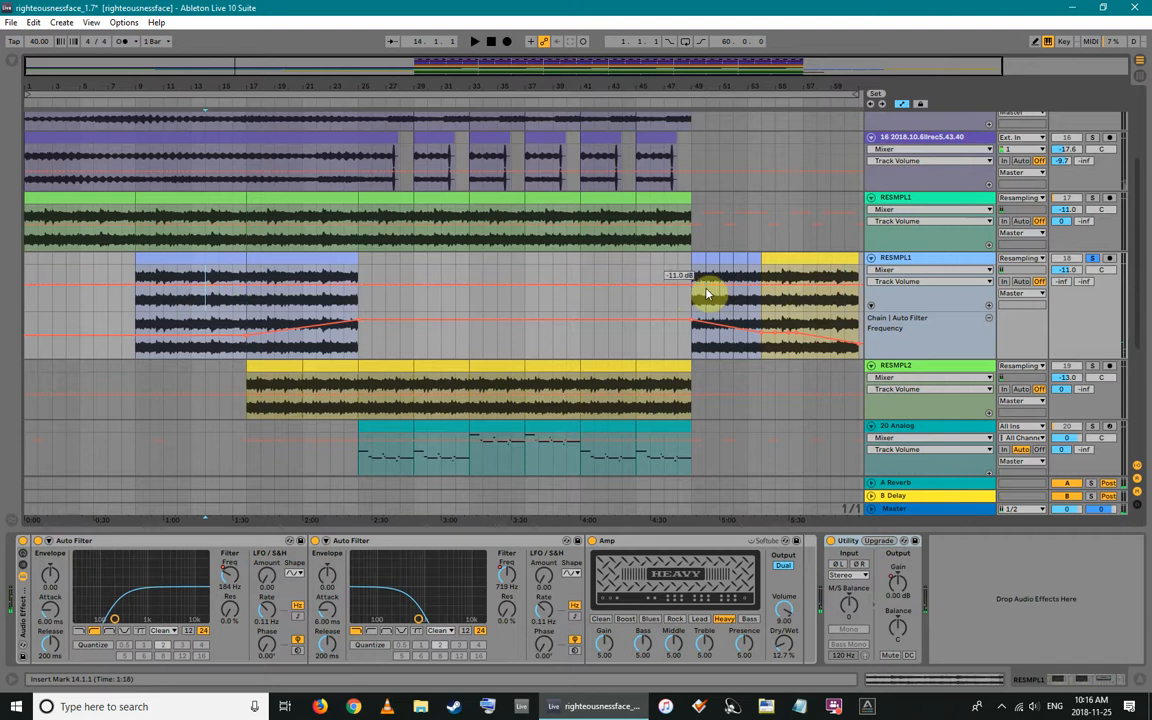
pyautogui.click(787, 303)
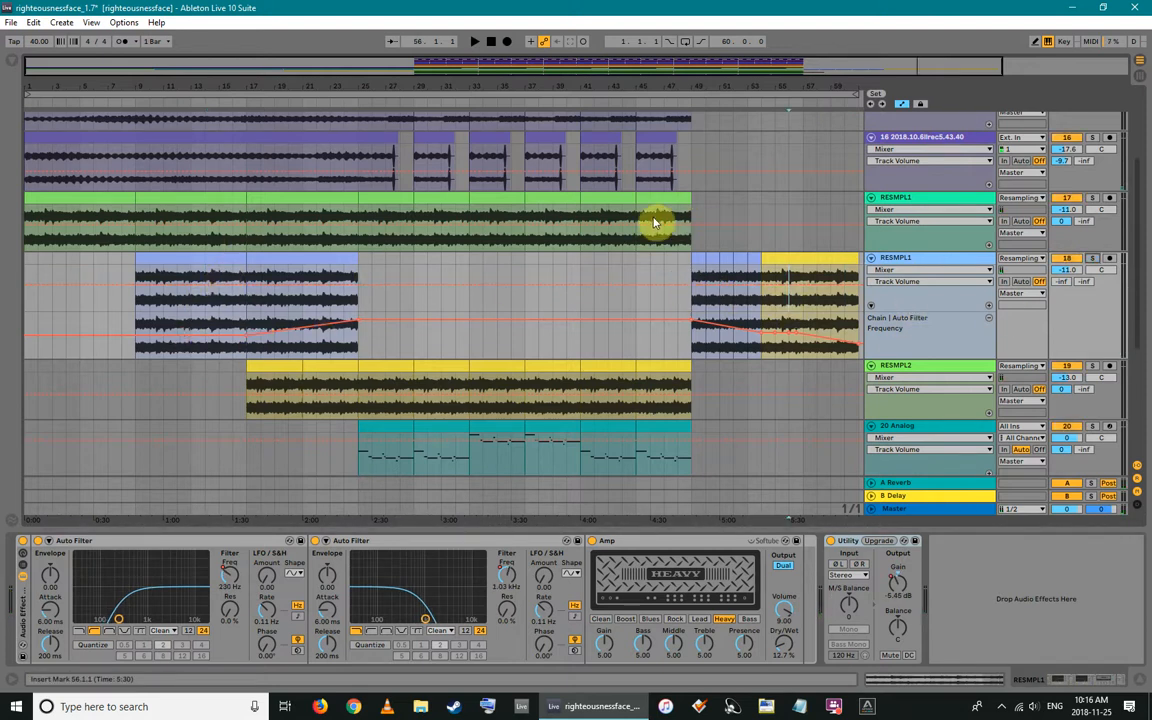
# Solo track 19 (RESMPL2) and play it from bar 19
pyautogui.scroll(-5, 528, 278)
pyautogui.scroll(-1, 528, 275)
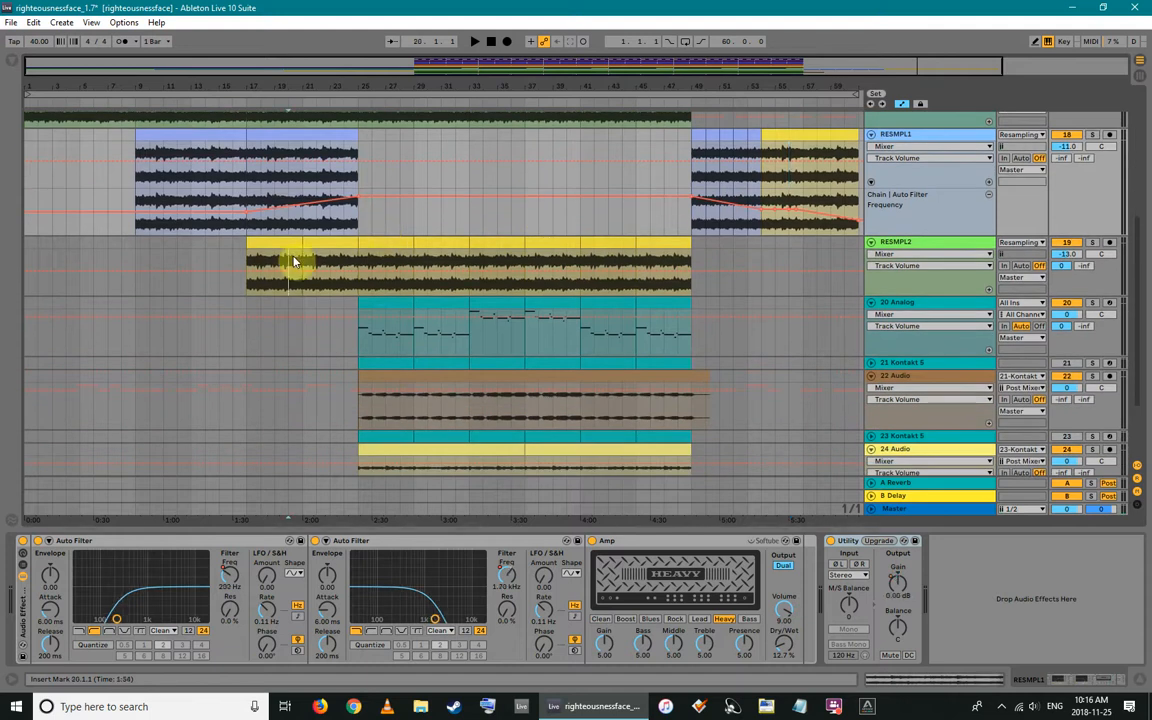
pyautogui.click(259, 264)
pyautogui.scroll(10, 480, 318)
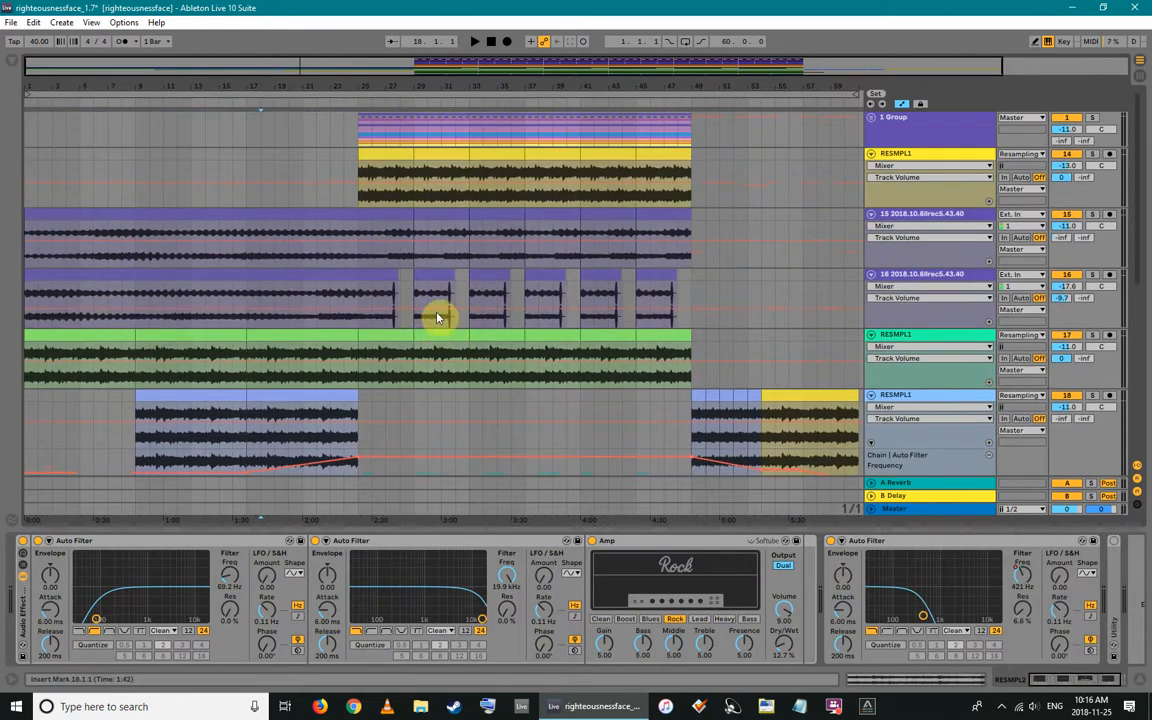
pyautogui.scroll(-10, 681, 332)
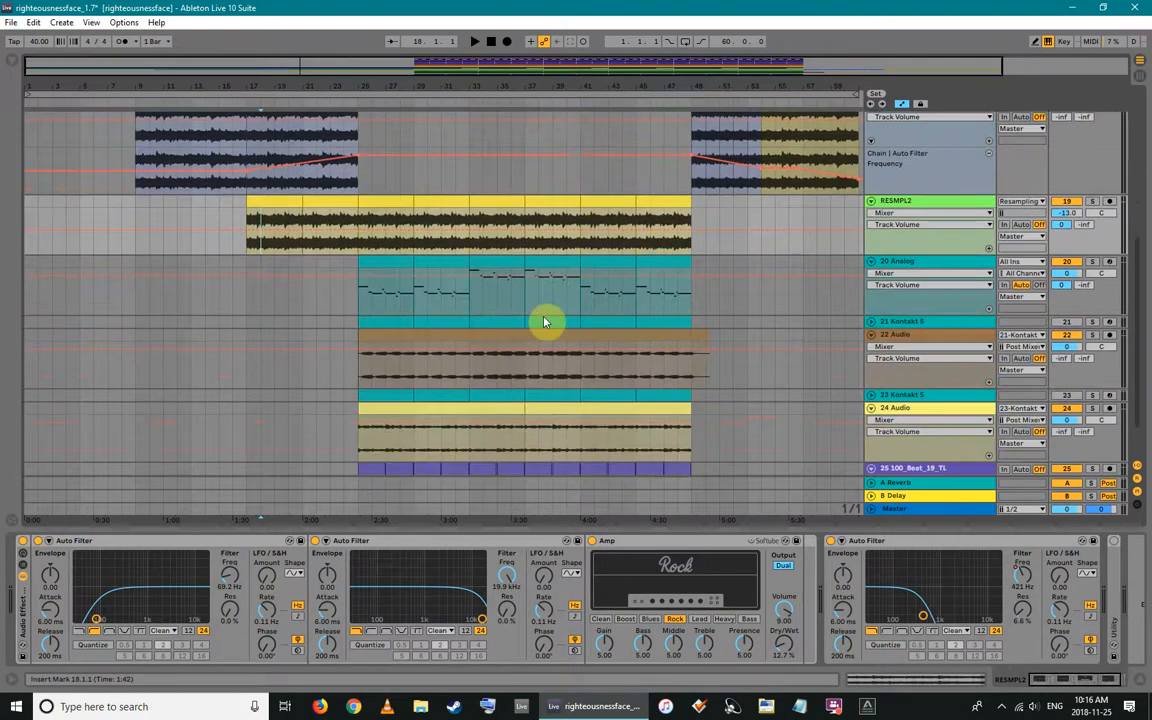
pyautogui.click(280, 194)
pyautogui.click(1093, 148)
pyautogui.press('space')
# View the sample settings of track 19's clip at bar 21, and return to the device chain
pyautogui.click(303, 194)
pyautogui.hotkey('shift', 'Tab')
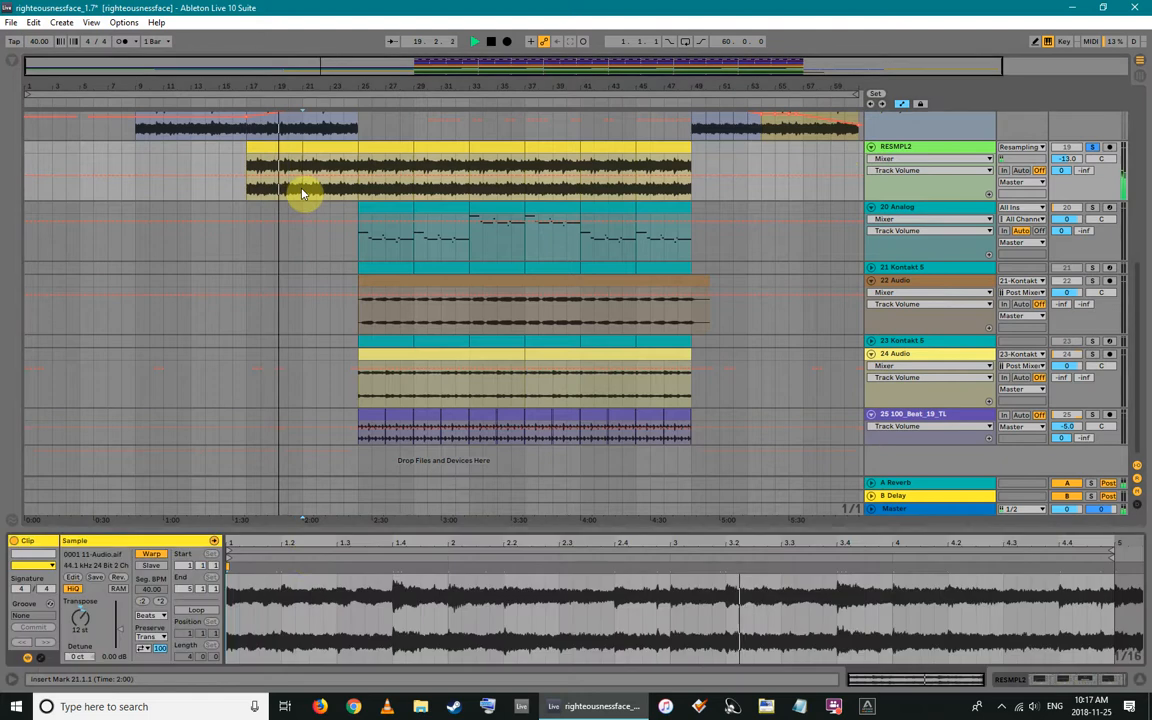
pyautogui.hotkey('shift', 'Tab')
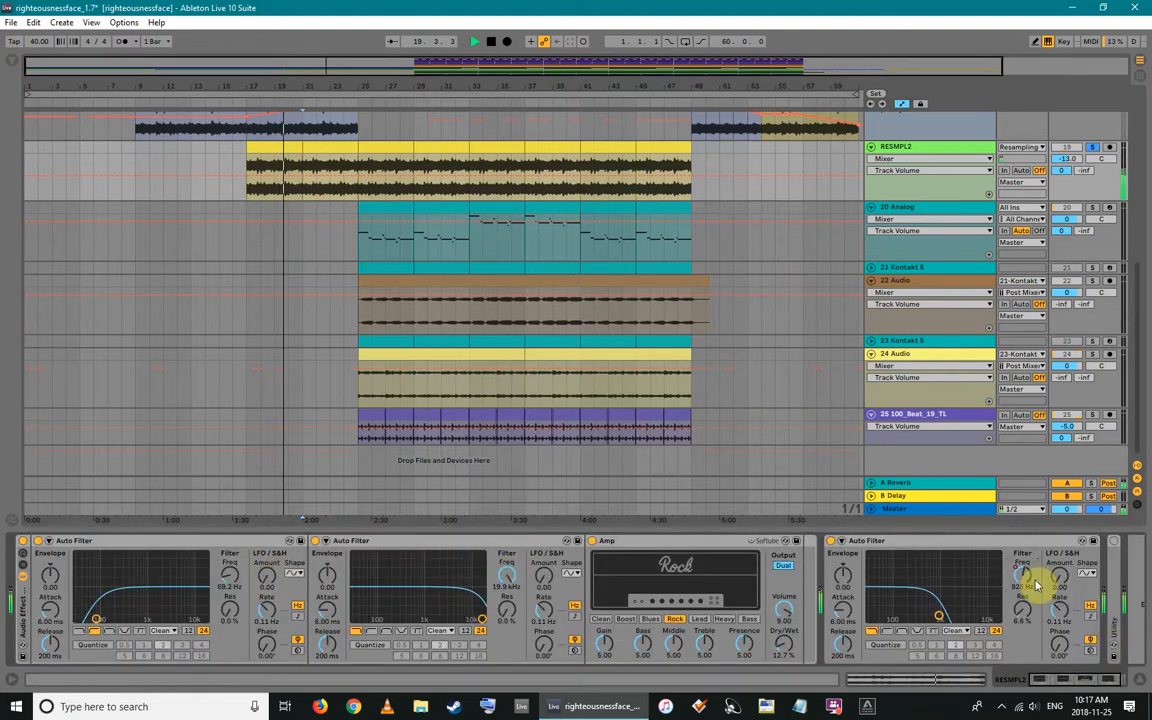
# Show the Frequency automation of track 19's last Auto Filter, follow its rise towards bar 25, and return to the Track Volume automation
pyautogui.click(1025, 580)
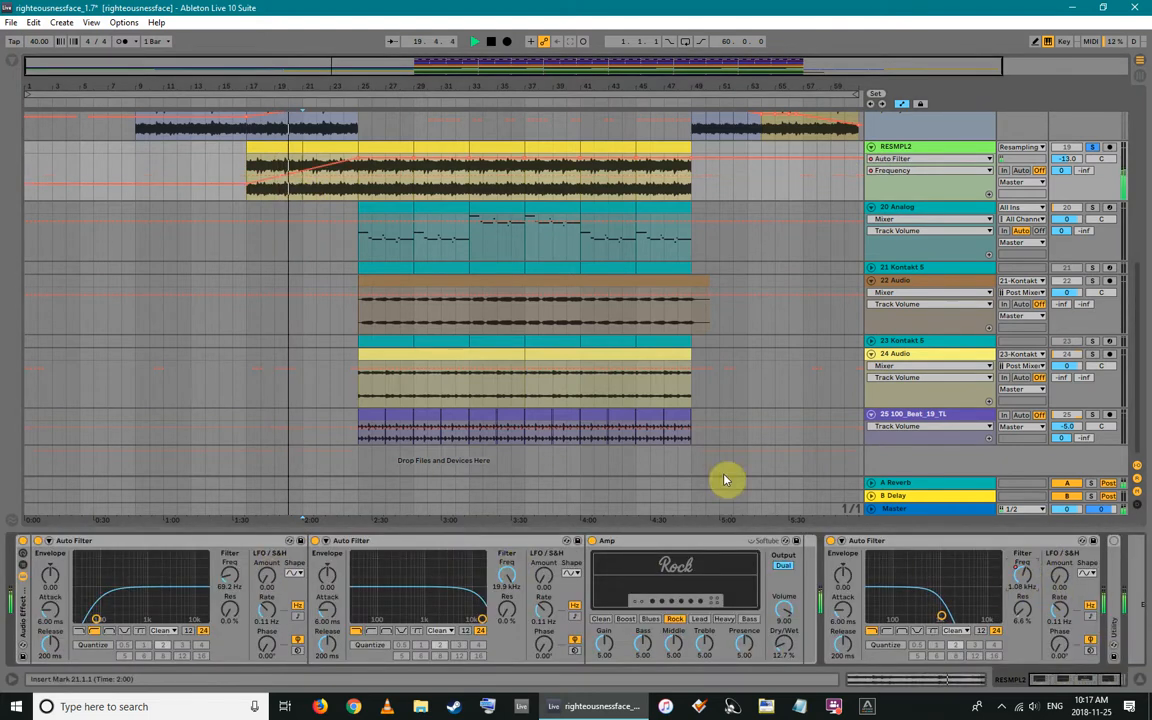
pyautogui.click(329, 185)
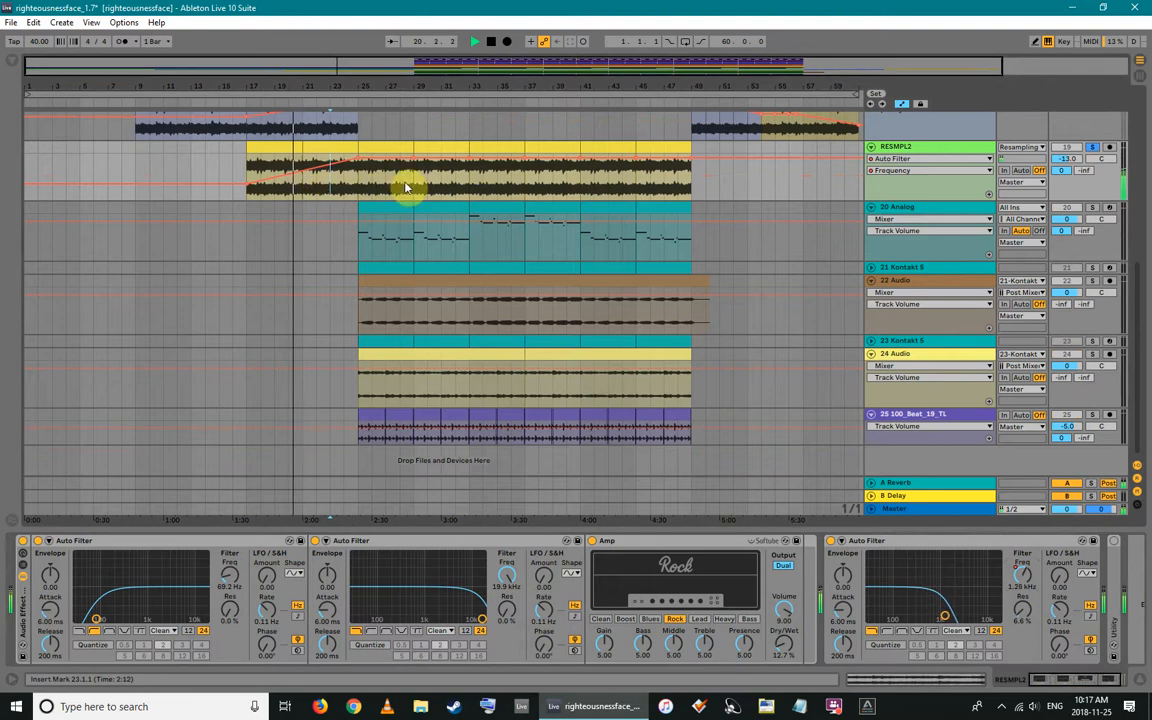
pyautogui.click(347, 185)
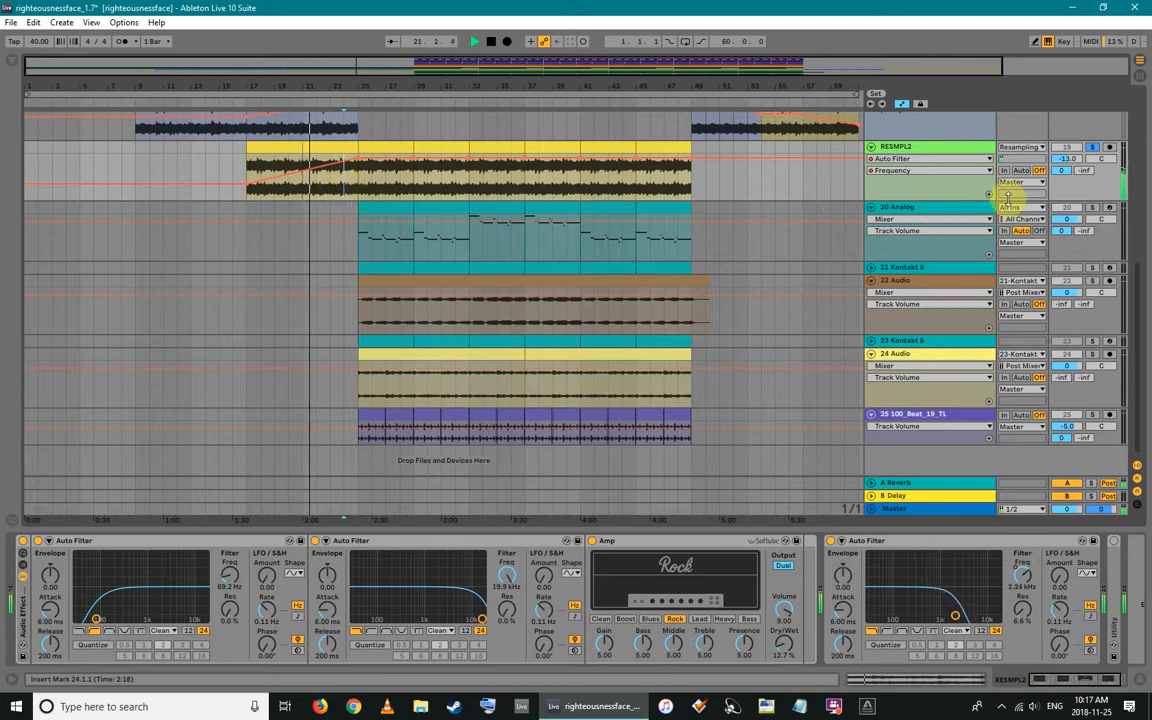
pyautogui.click(1067, 160)
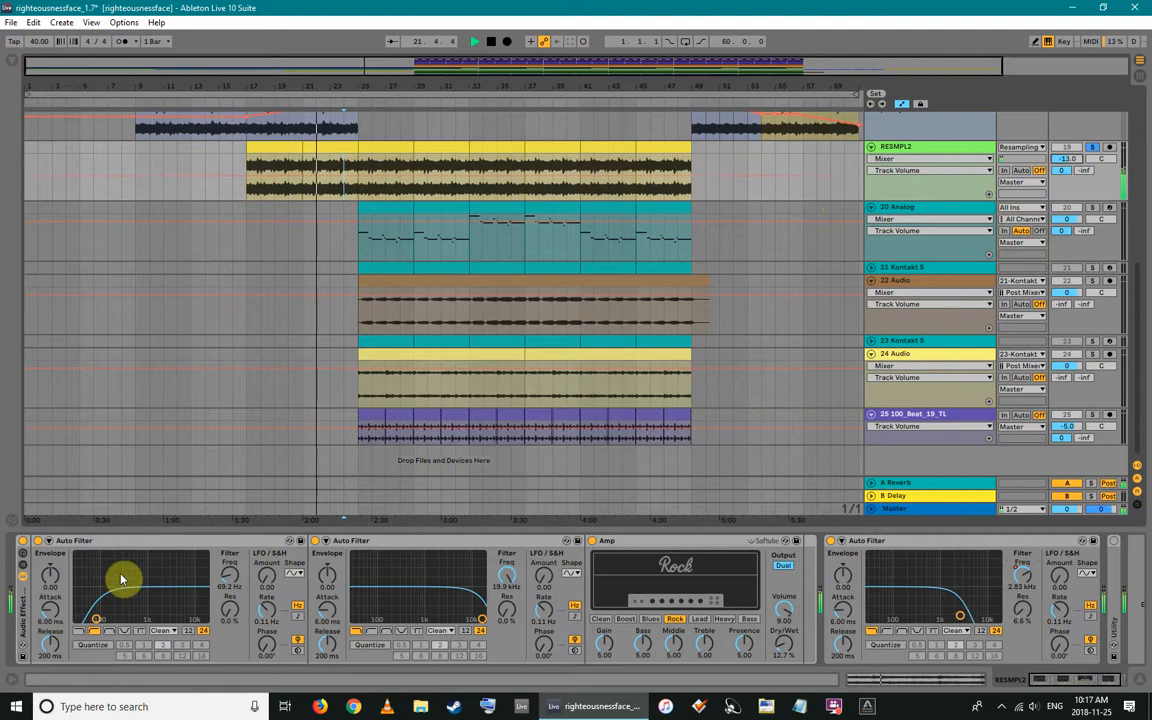
# Switch track 19's first and second Auto Filters off and back on to compare the sound
pyautogui.click(38, 540)
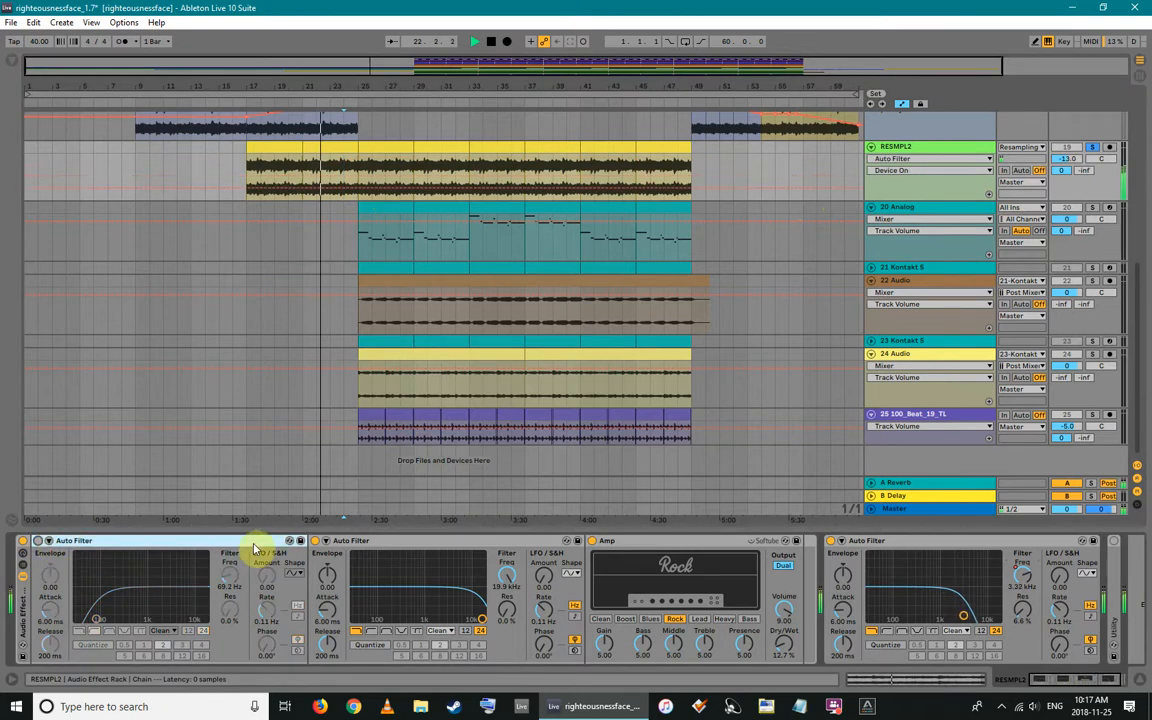
pyautogui.click(315, 541)
pyautogui.click(315, 541)
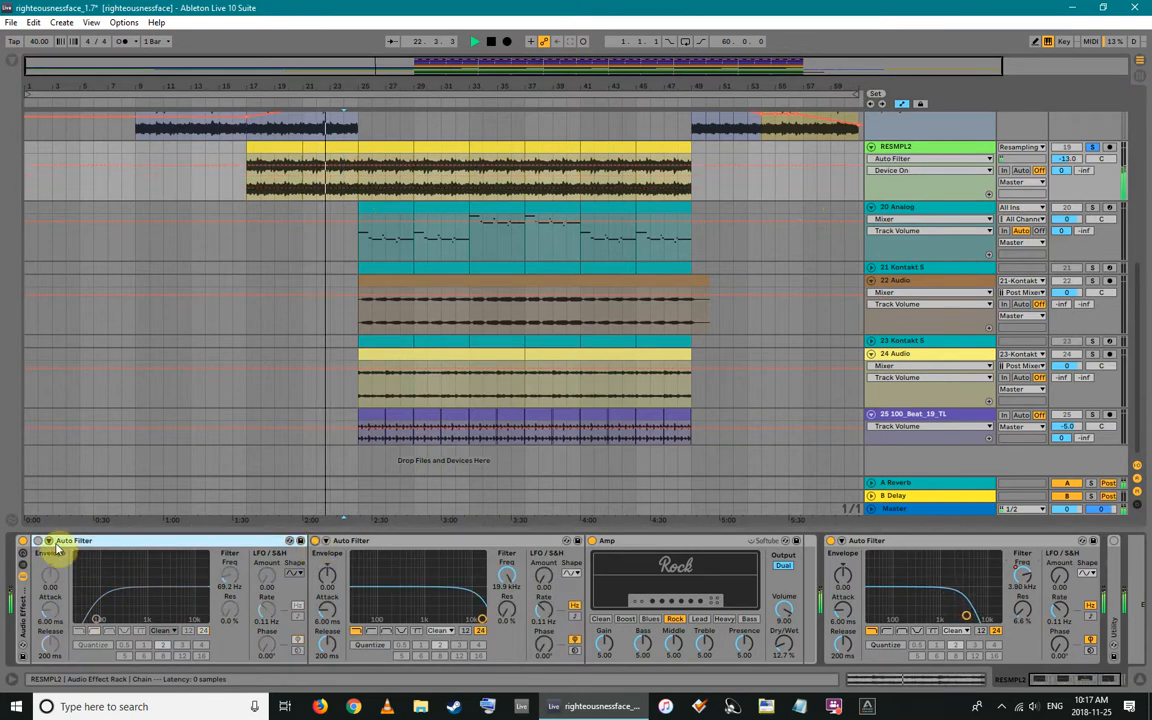
pyautogui.click(38, 540)
# Compare the device chains of tracks 19 and 20, toggling track 20's Auto Filter off and back on
pyautogui.click(285, 244)
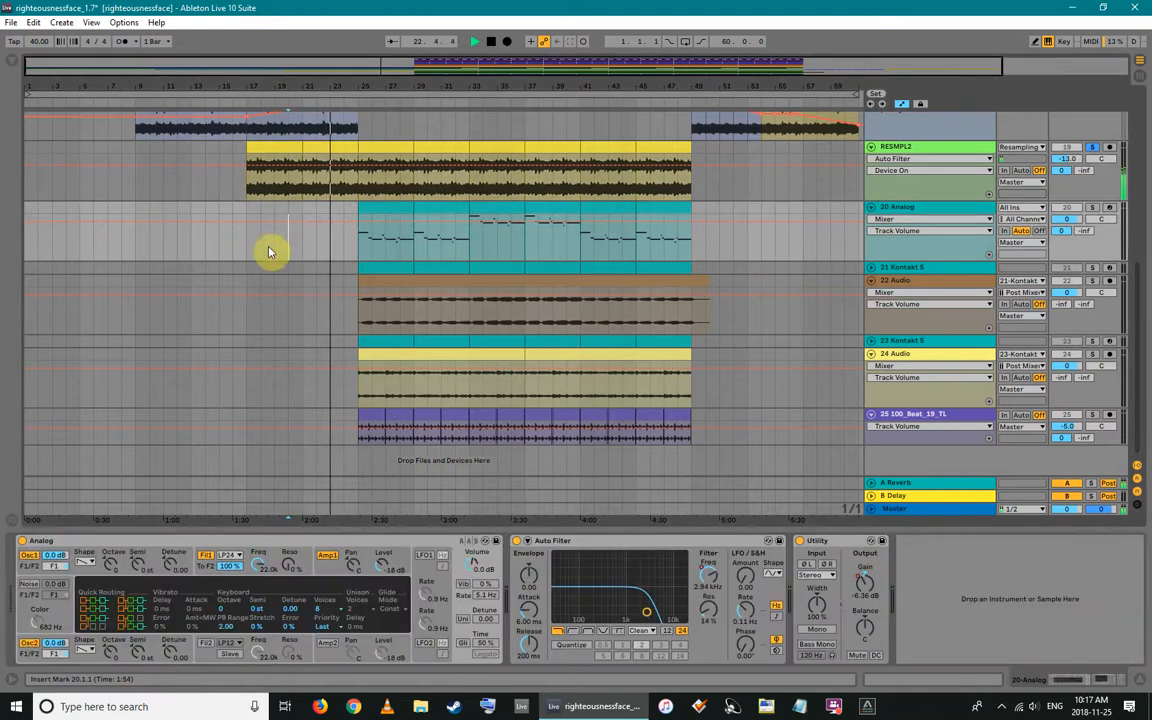
pyautogui.click(226, 182)
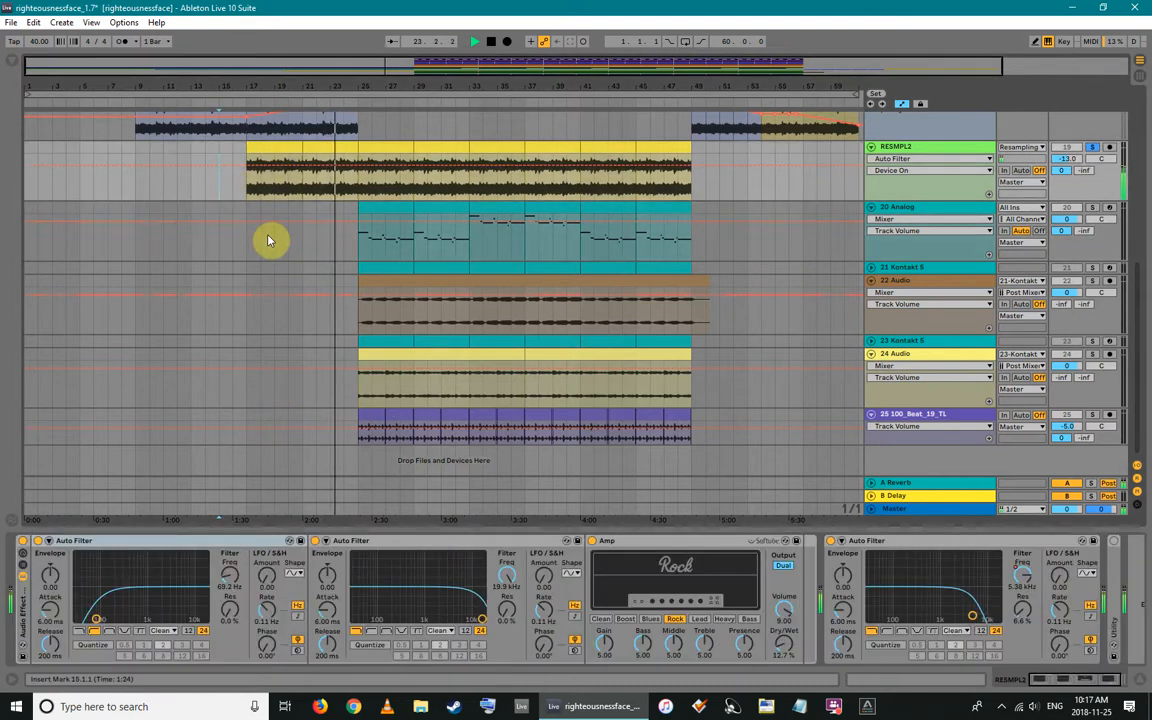
pyautogui.click(275, 235)
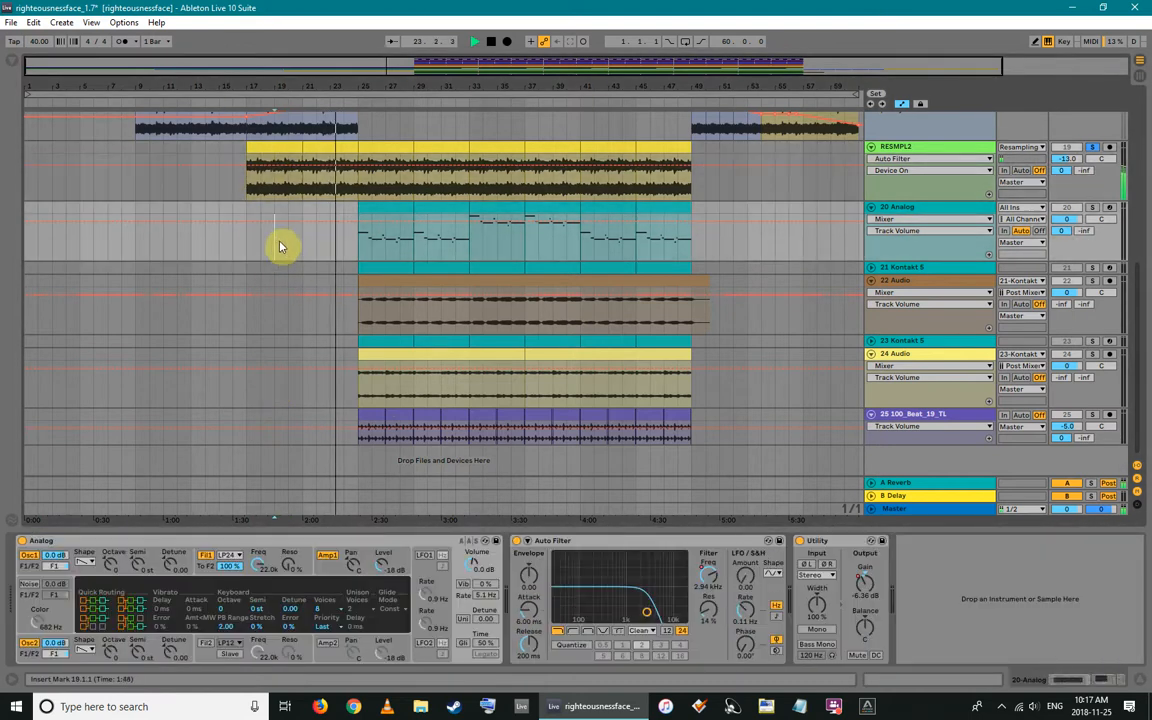
pyautogui.click(516, 541)
pyautogui.click(516, 541)
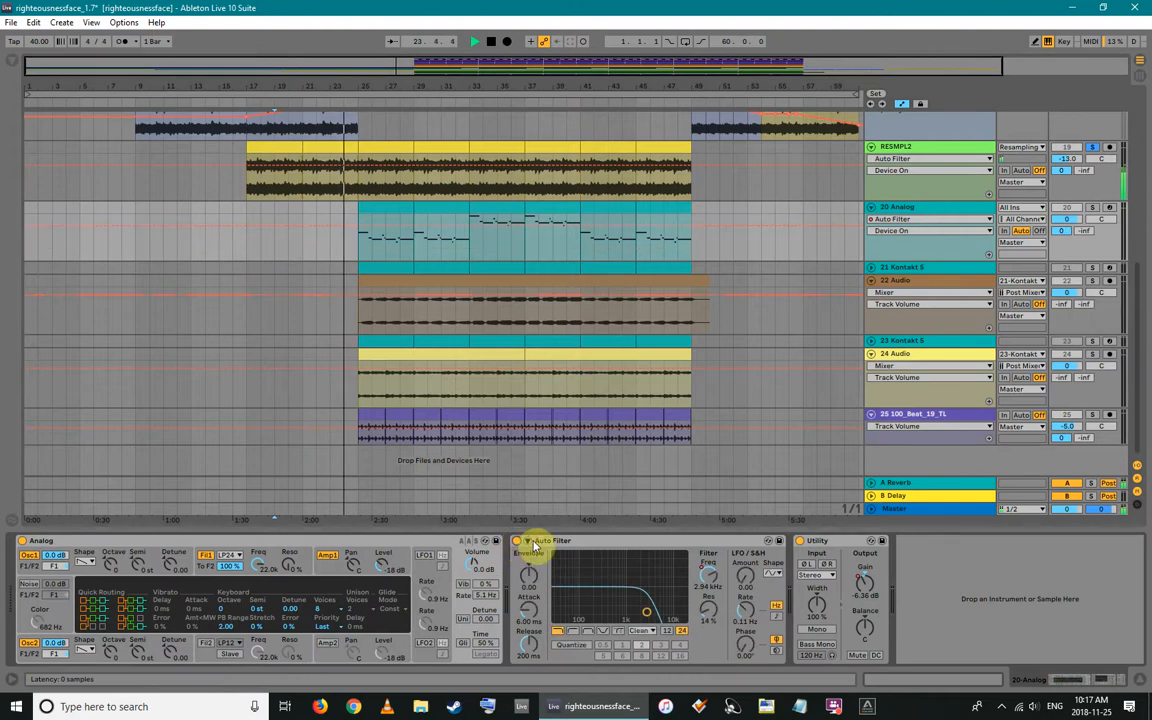
pyautogui.click(375, 255)
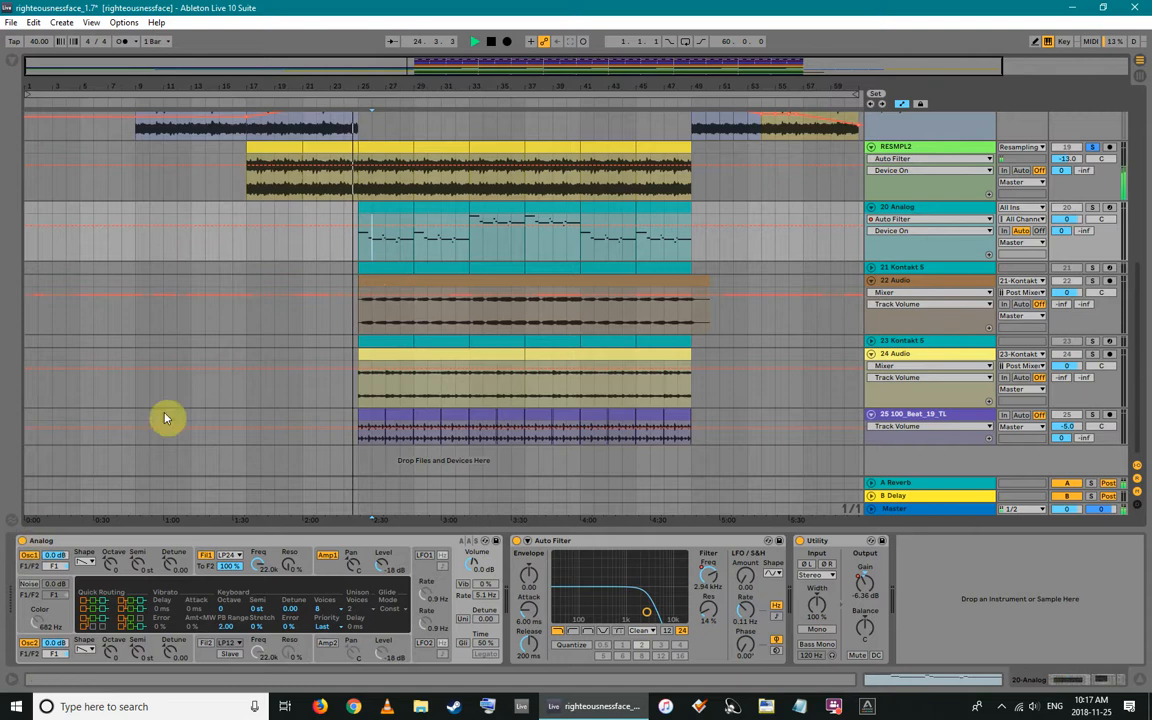
# Bypass the Auto Filters and the Amp on track 19 to hear the unprocessed layer
pyautogui.click(330, 172)
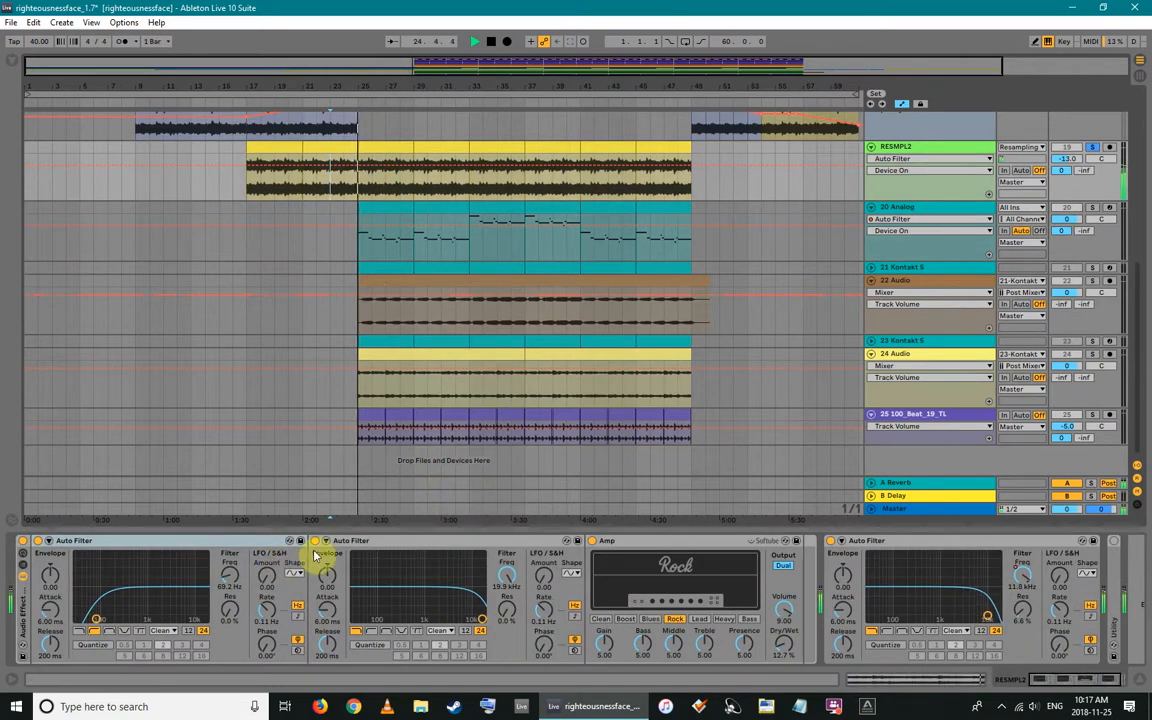
pyautogui.click(37, 540)
pyautogui.click(314, 540)
pyautogui.click(591, 541)
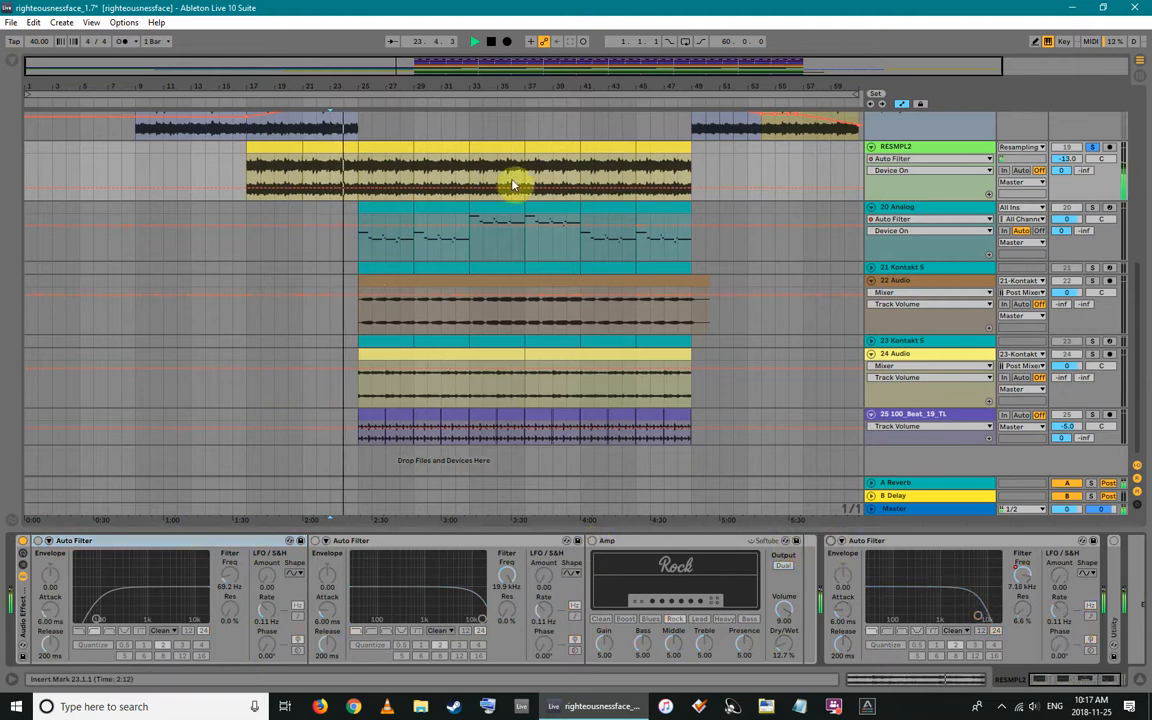
# Open the sample settings of track 19's clip at bar 21, stop playback, and compare the clip with those on tracks 17 and 18
pyautogui.doubleClick(331, 147)
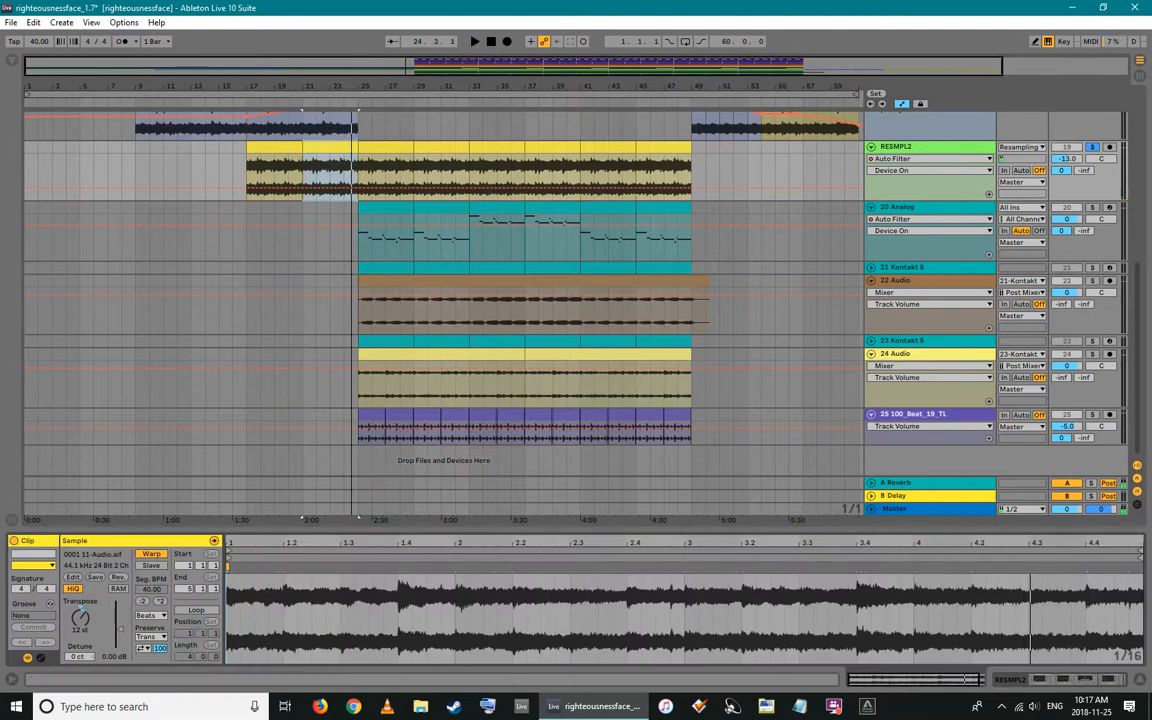
pyautogui.moveTo(802, 540); pyautogui.dragTo(802, 530)
pyautogui.scroll(3, 319, 249)
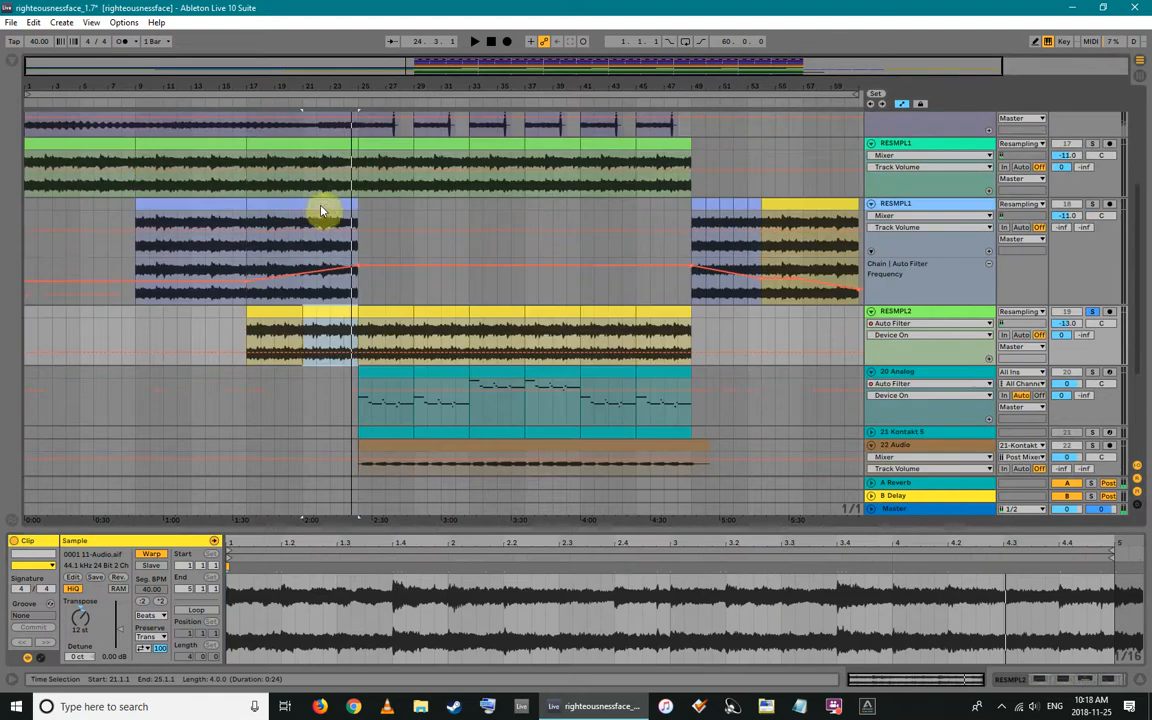
pyautogui.scroll(1, 292, 300)
pyautogui.scroll(-1, 380, 370)
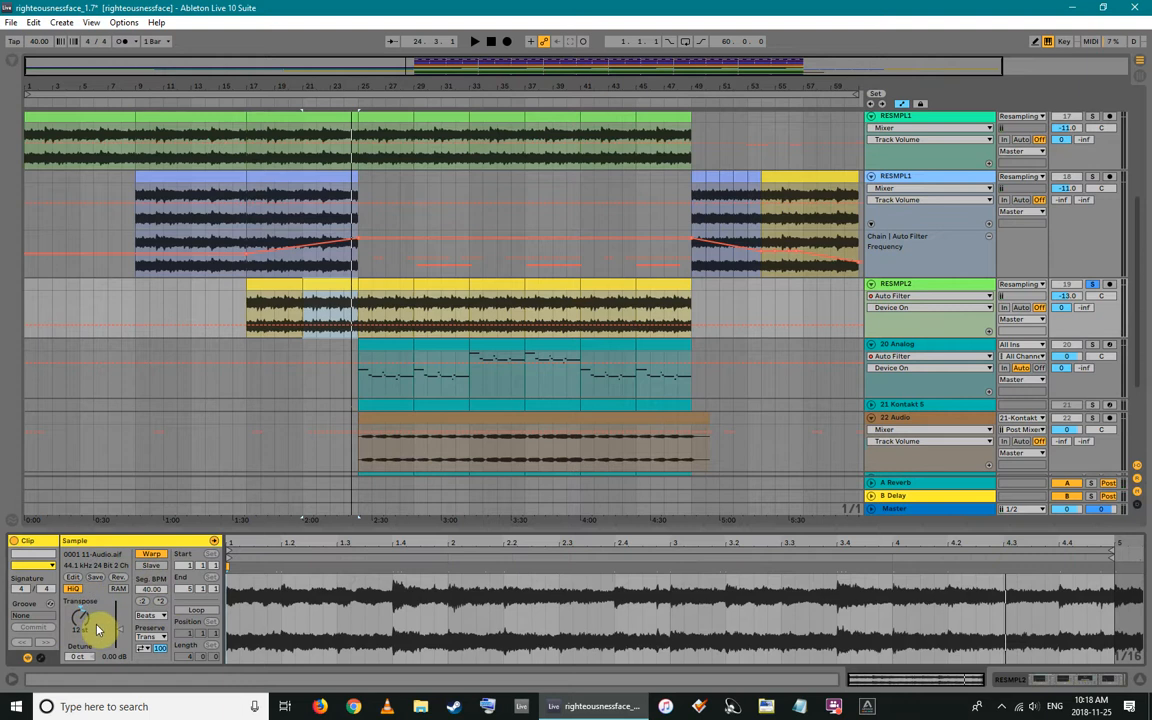
# Return to track 19's device chain and re-enable its three Auto Filters and the Amp
pyautogui.hotkey('shift', 'Tab')
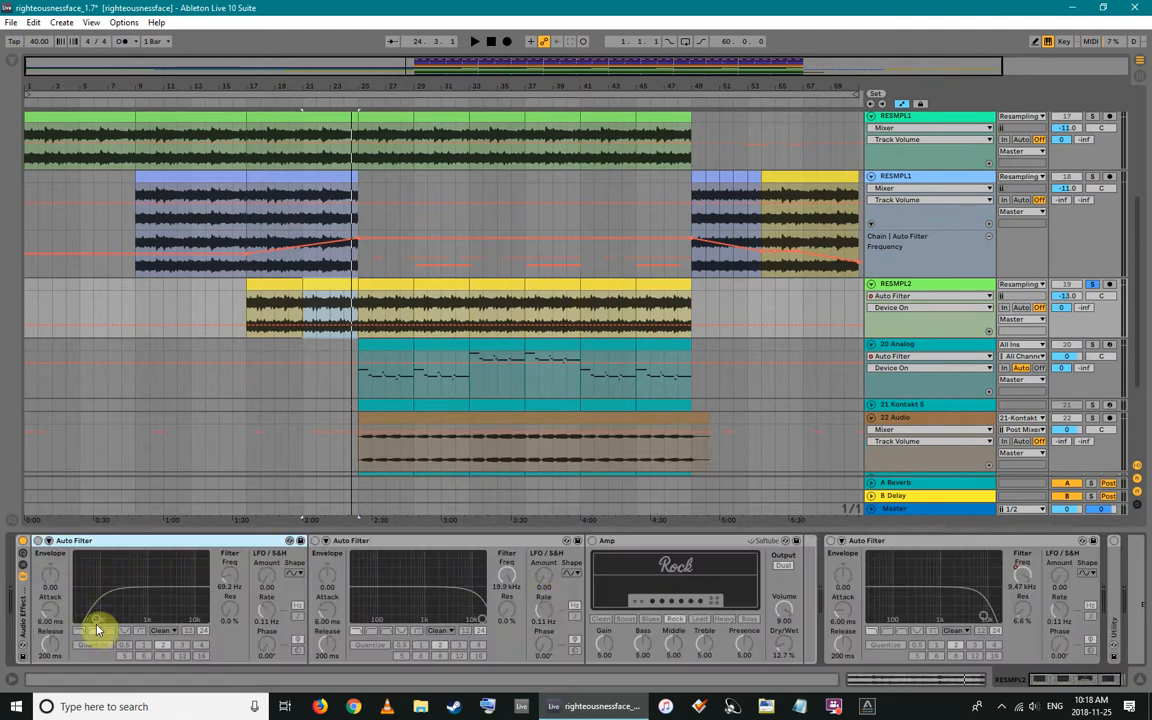
pyautogui.click(37, 541)
pyautogui.click(315, 541)
pyautogui.click(592, 541)
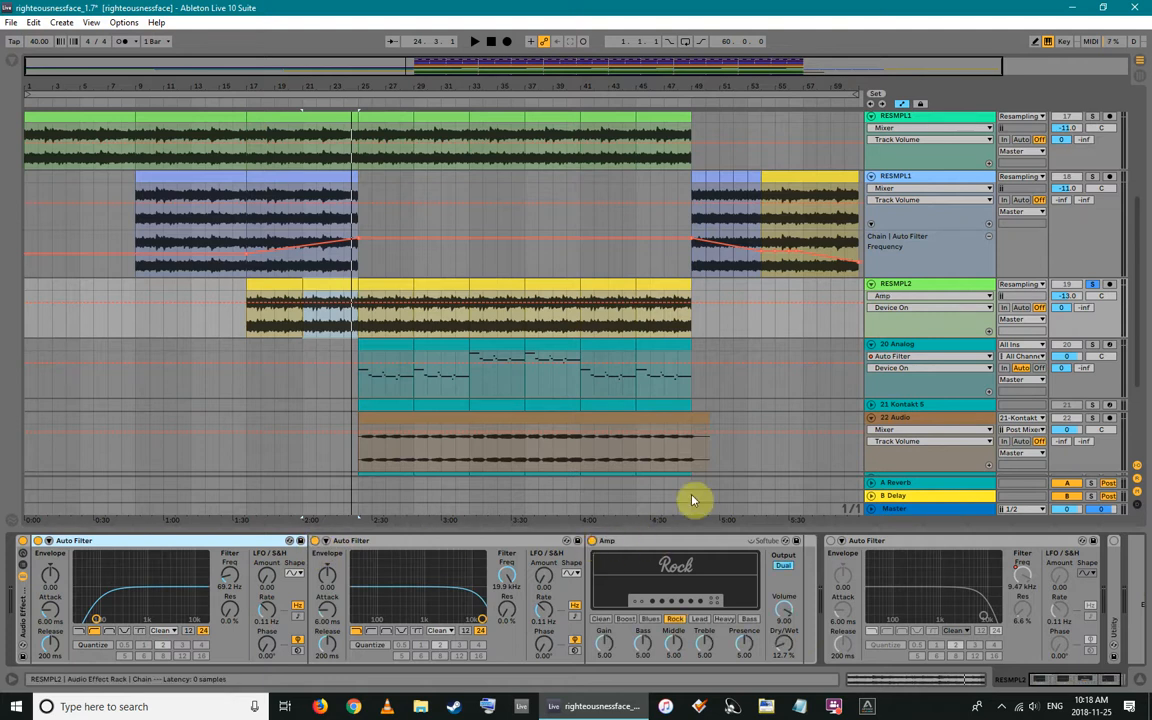
pyautogui.click(833, 541)
# Play the soloed track 19 briefly from bar 27, and restart playback from bar 24
pyautogui.click(362, 326)
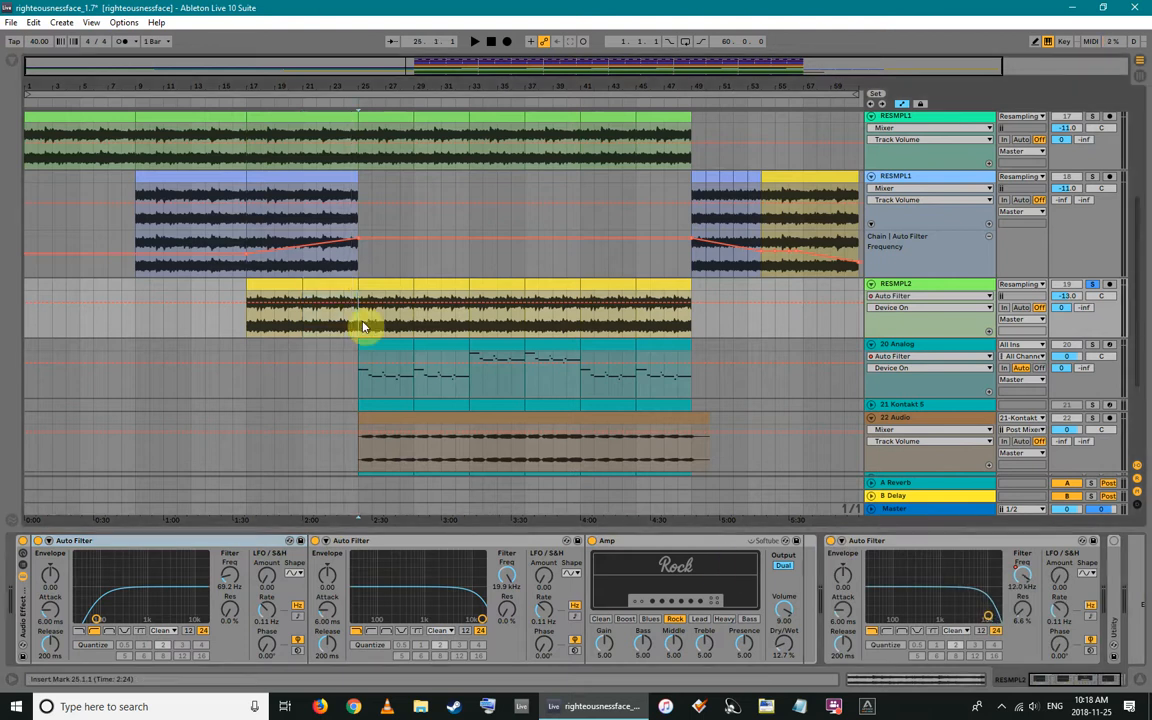
pyautogui.click(390, 327)
pyautogui.press('space')
pyautogui.press('space')
pyautogui.click(332, 321)
pyautogui.press('space')
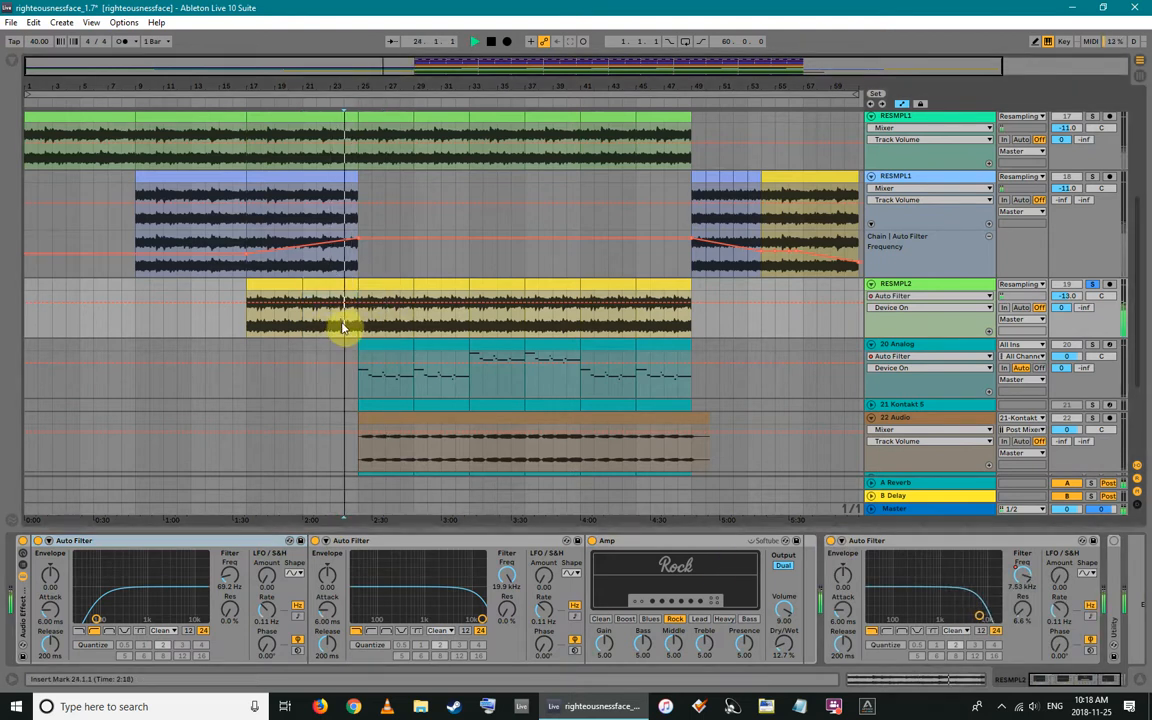
# Show the Frequency automation of track 19's last Auto Filter, stop playback, and examine the curve from bar 17 to bar 37
pyautogui.click(1022, 577)
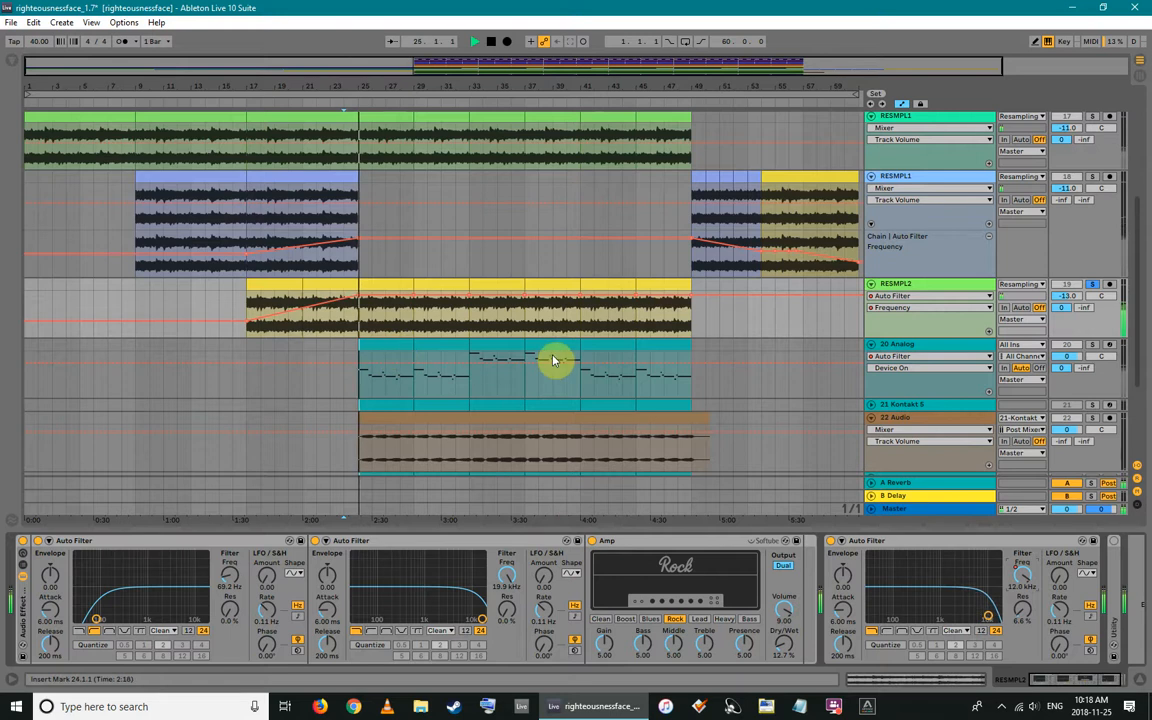
pyautogui.press('space')
pyautogui.moveTo(373, 85); pyautogui.dragTo(350, 140)
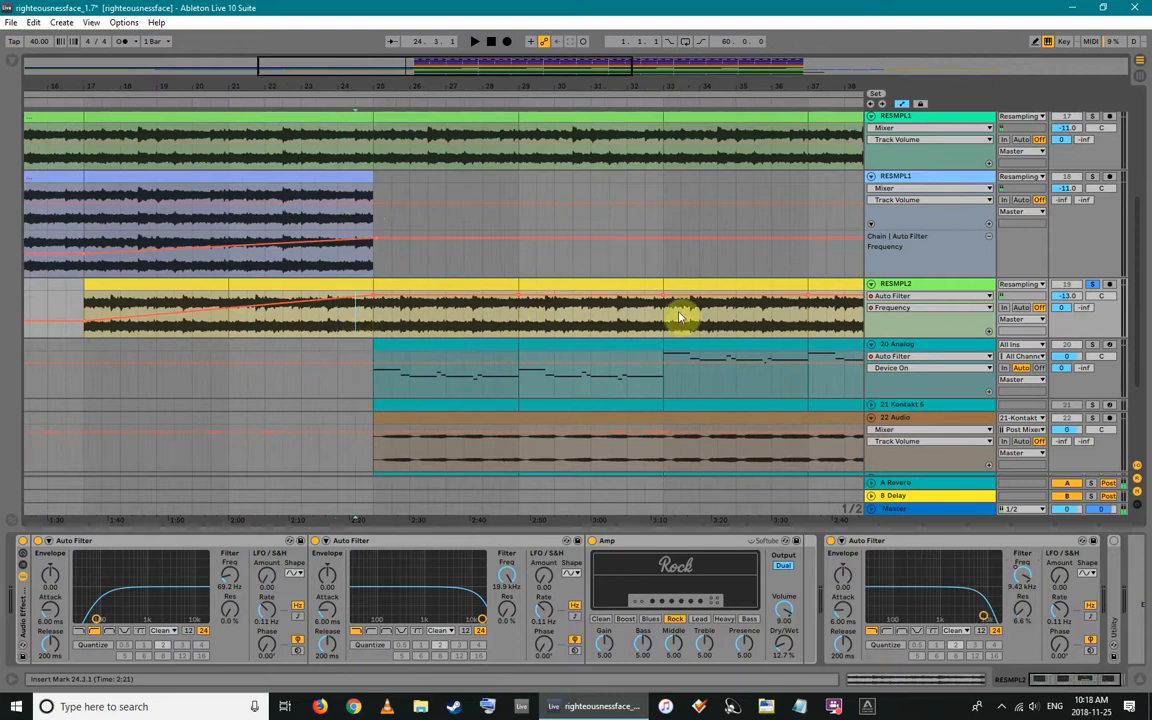
pyautogui.click(820, 313)
pyautogui.moveTo(743, 86); pyautogui.dragTo(407, 36)
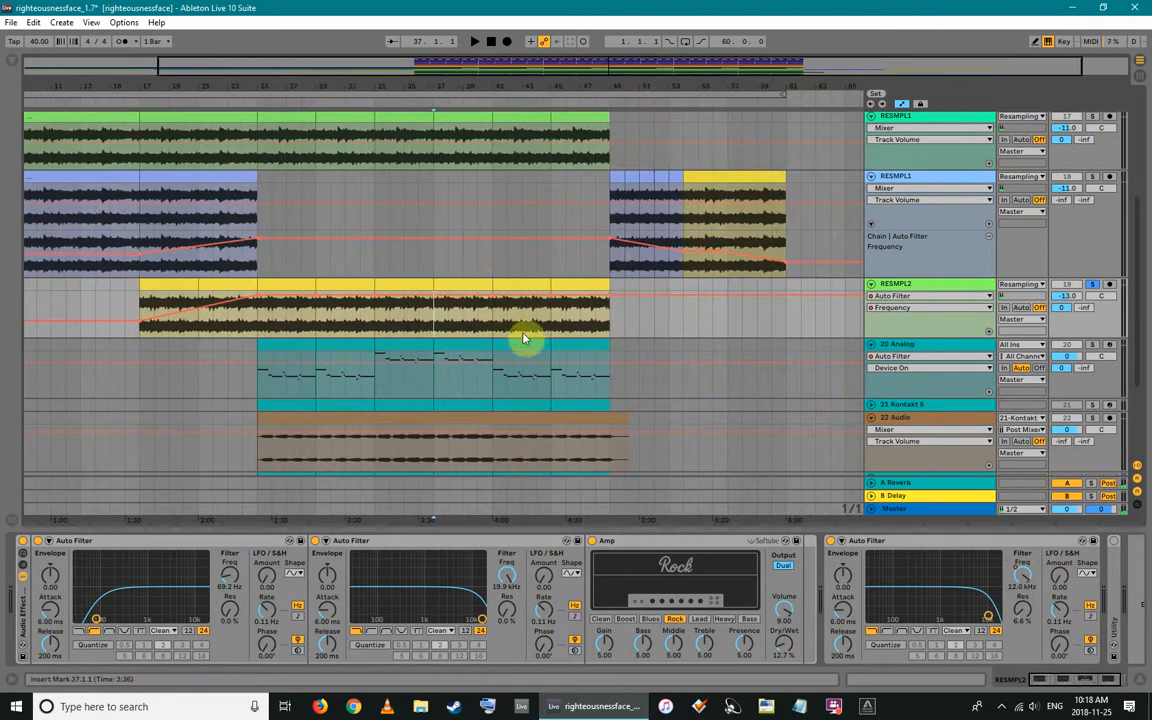
# Unfold the 1 Group track and place the insert marker at bar 25 on track 2
pyautogui.click(237, 307)
pyautogui.scroll(3, 789, 386)
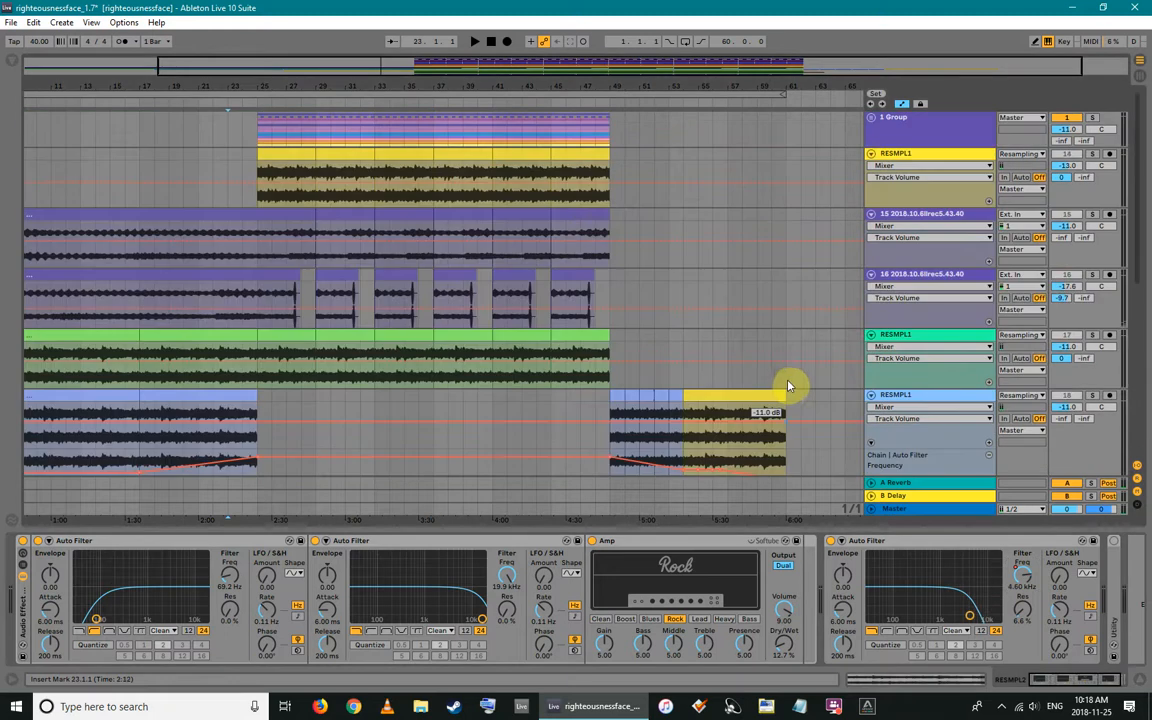
pyautogui.click(870, 118)
pyautogui.click(256, 197)
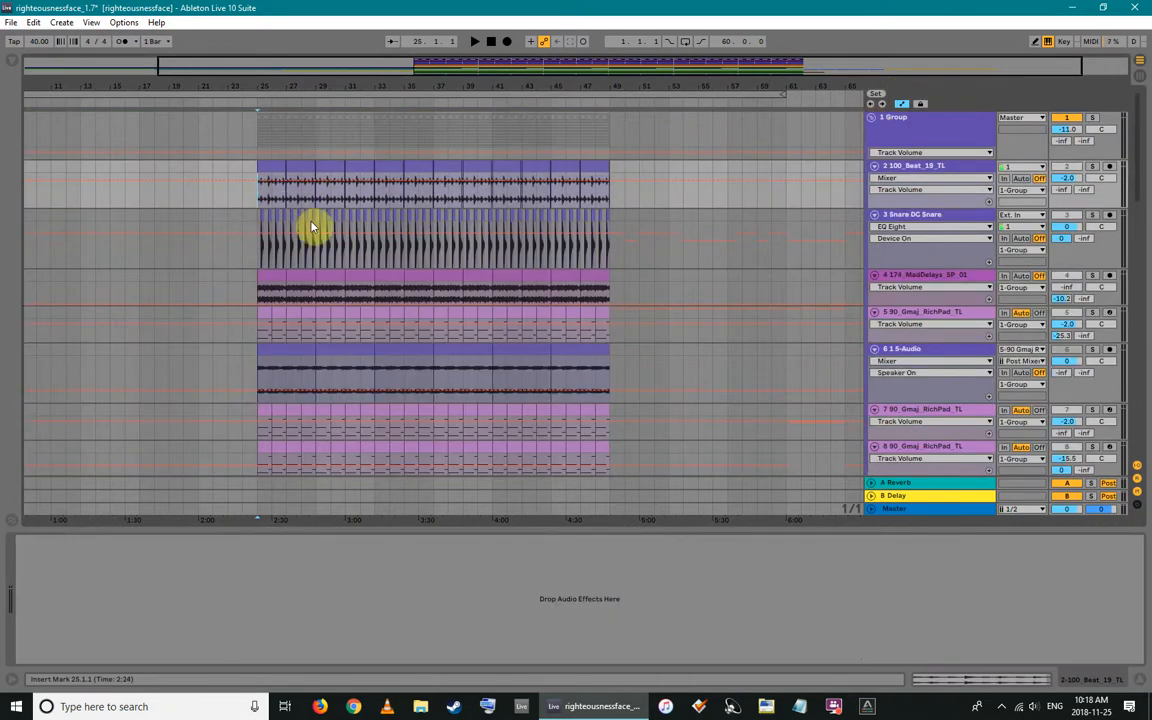
# Select tracks 20 Analog through 25 100_Beat_19_TL and move them directly below track 14 RESMPL1
pyautogui.scroll(-5, 373, 321)
pyautogui.scroll(-2, 359, 323)
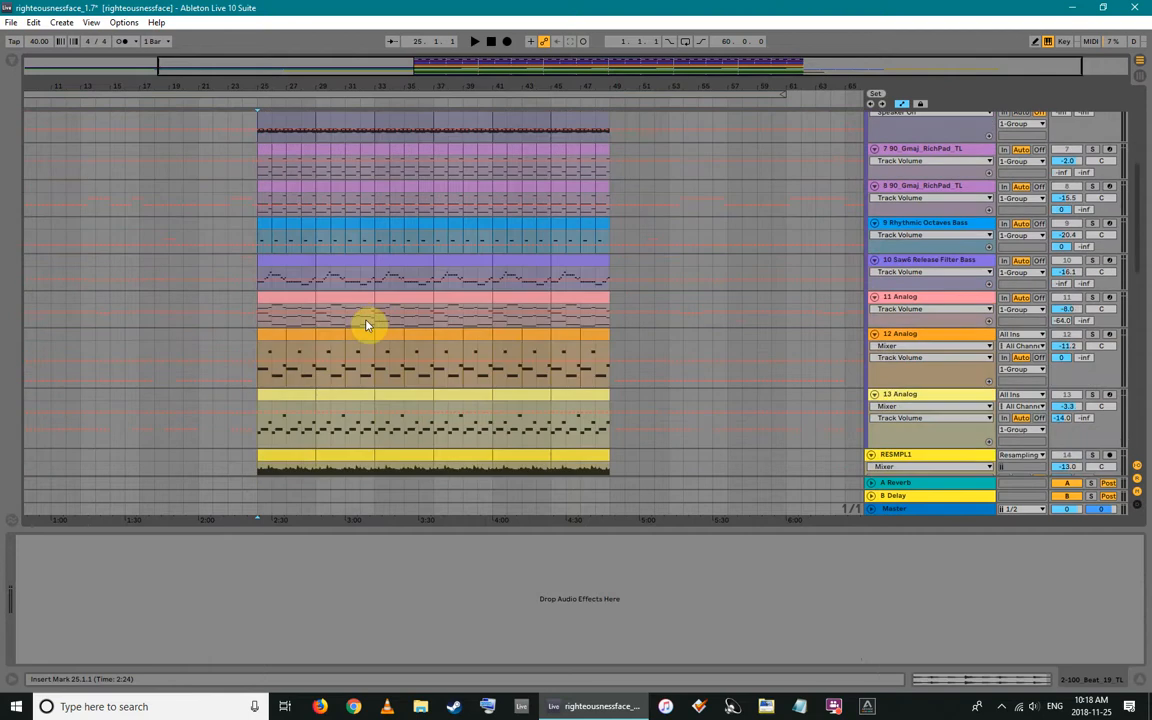
pyautogui.scroll(-3, 375, 381)
pyautogui.scroll(-3, 387, 388)
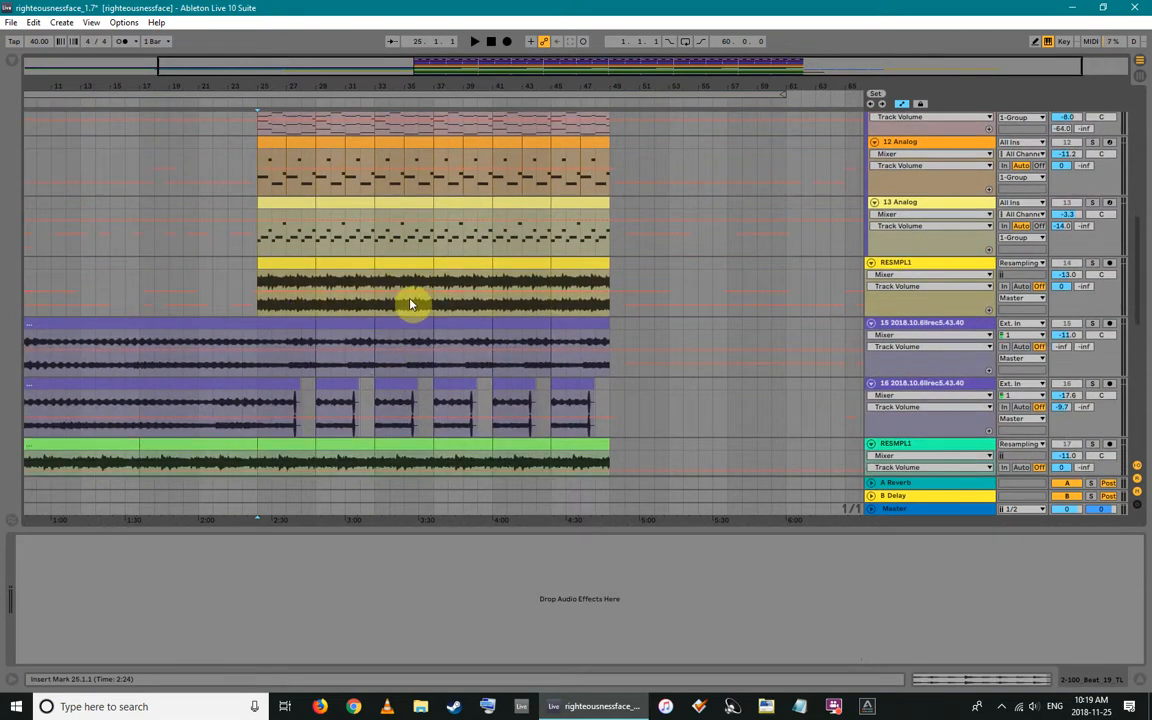
pyautogui.scroll(-10, 384, 298)
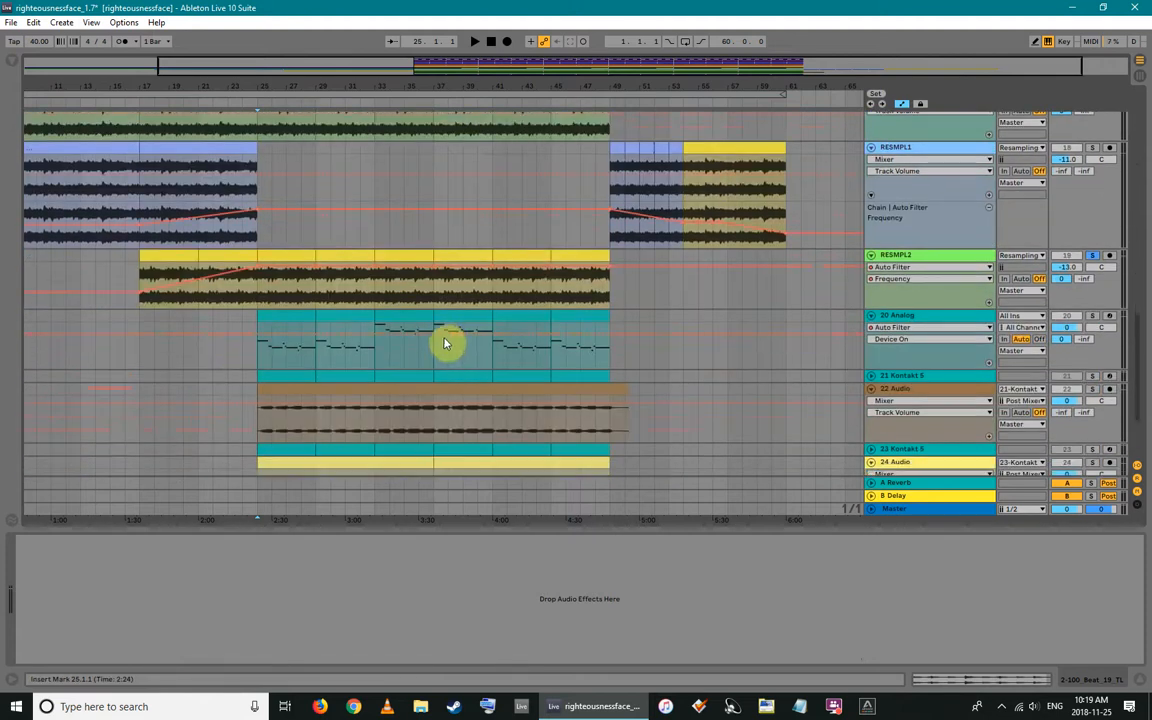
pyautogui.scroll(-1, 445, 341)
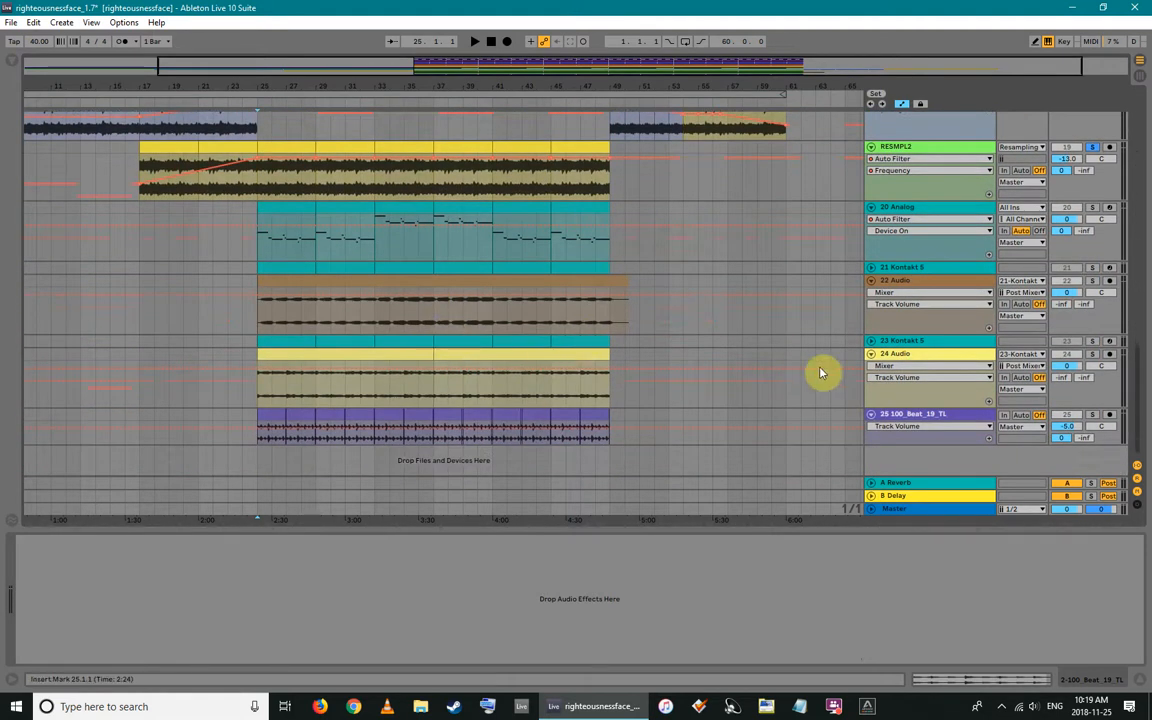
pyautogui.click(896, 207)
pyautogui.keyDown('shift'); pyautogui.click(893, 415); pyautogui.keyUp('shift')
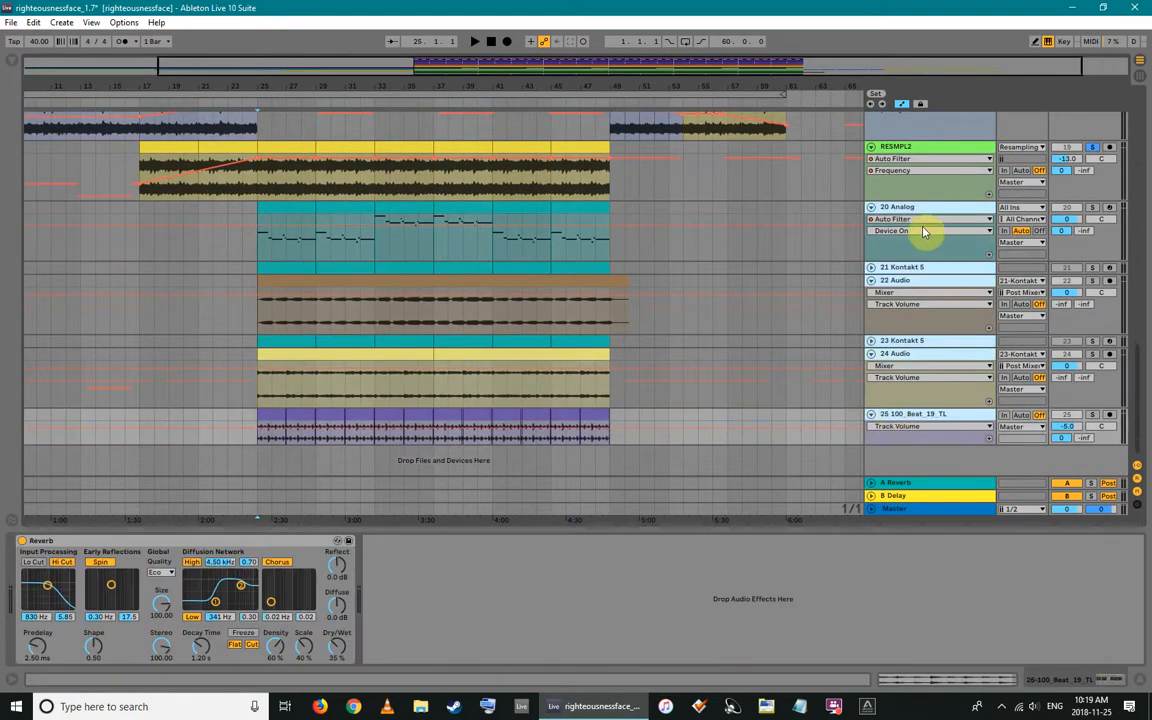
pyautogui.scroll(1, 895, 300)
pyautogui.moveTo(895, 276); pyautogui.dragTo(893, 228)
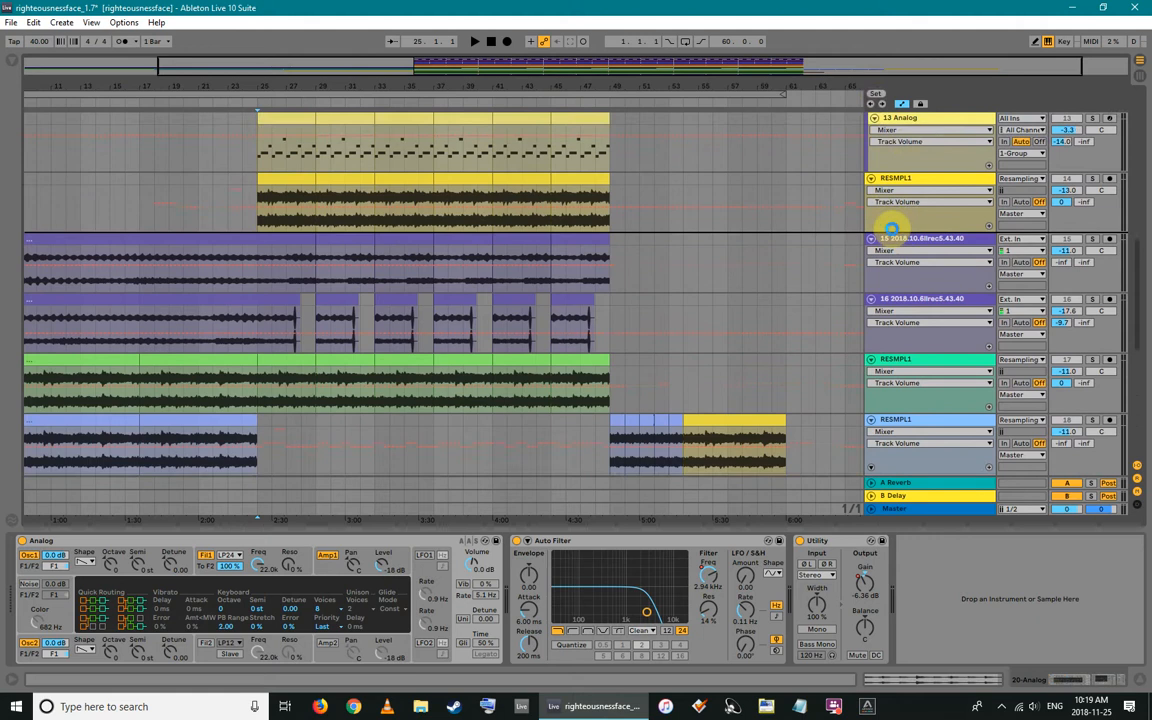
pyautogui.scroll(5, 700, 314)
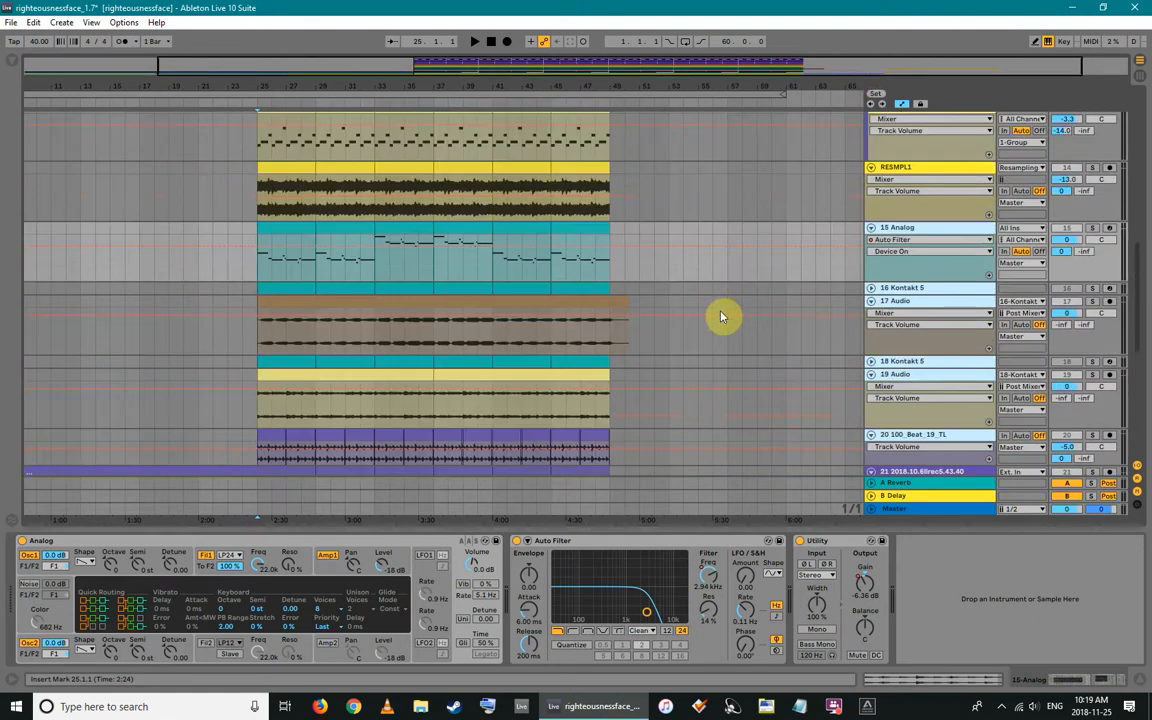
# Solo track 2 100_Beat_19_TL, play it from bar 25, and zoom the timeline in around the beat section
pyautogui.scroll(2, 724, 313)
pyautogui.scroll(-4, 726, 309)
pyautogui.scroll(6, 904, 403)
pyautogui.scroll(6, 904, 403)
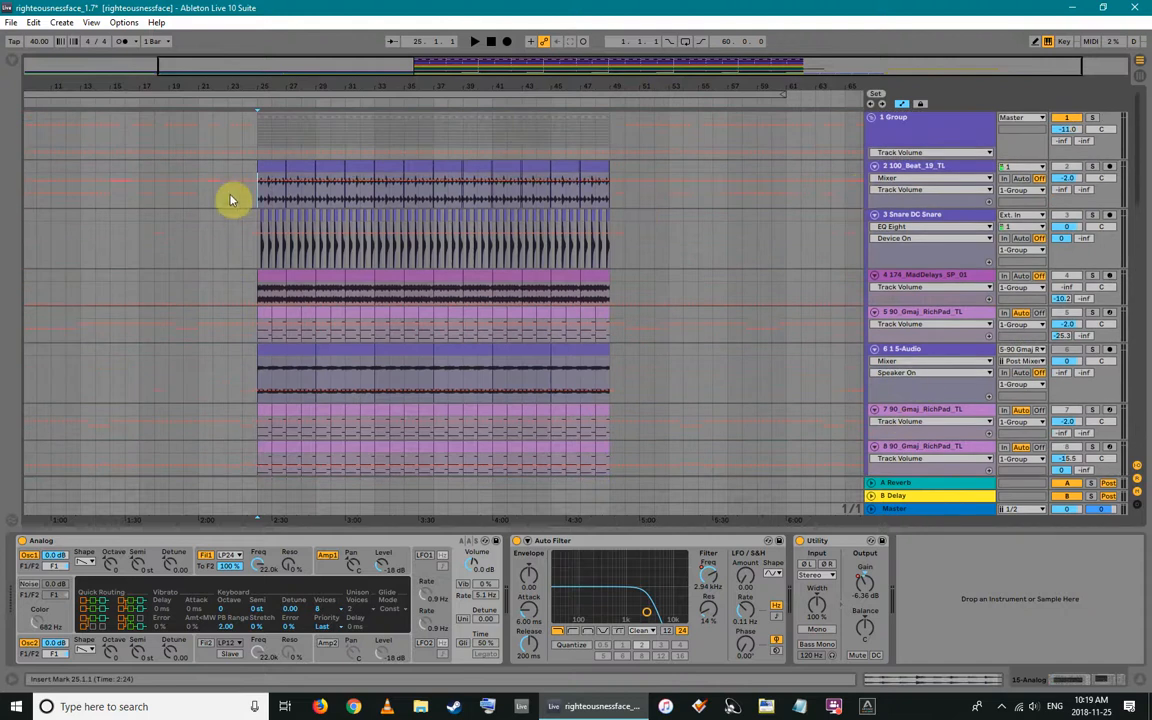
pyautogui.click(260, 198)
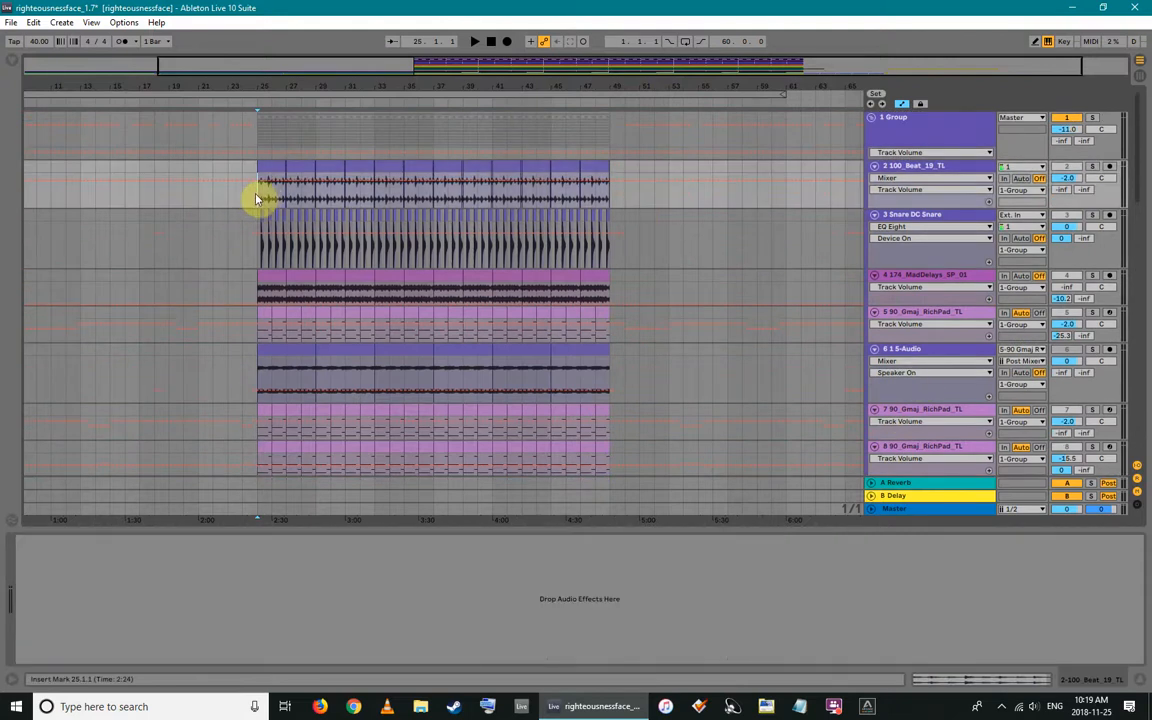
pyautogui.click(1093, 167)
pyautogui.press('space')
pyautogui.moveTo(342, 87); pyautogui.dragTo(282, 86)
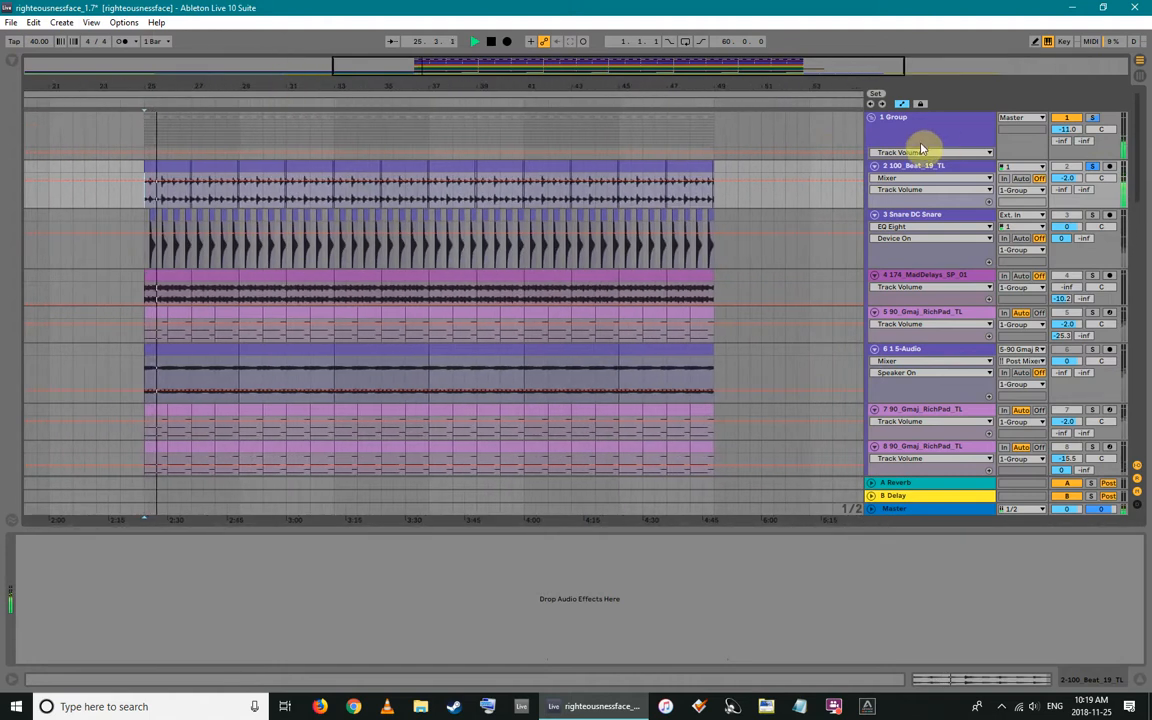
# Open the sample settings of track 2's first clip, turn off Warp during playback, and undo the change
pyautogui.click(175, 167)
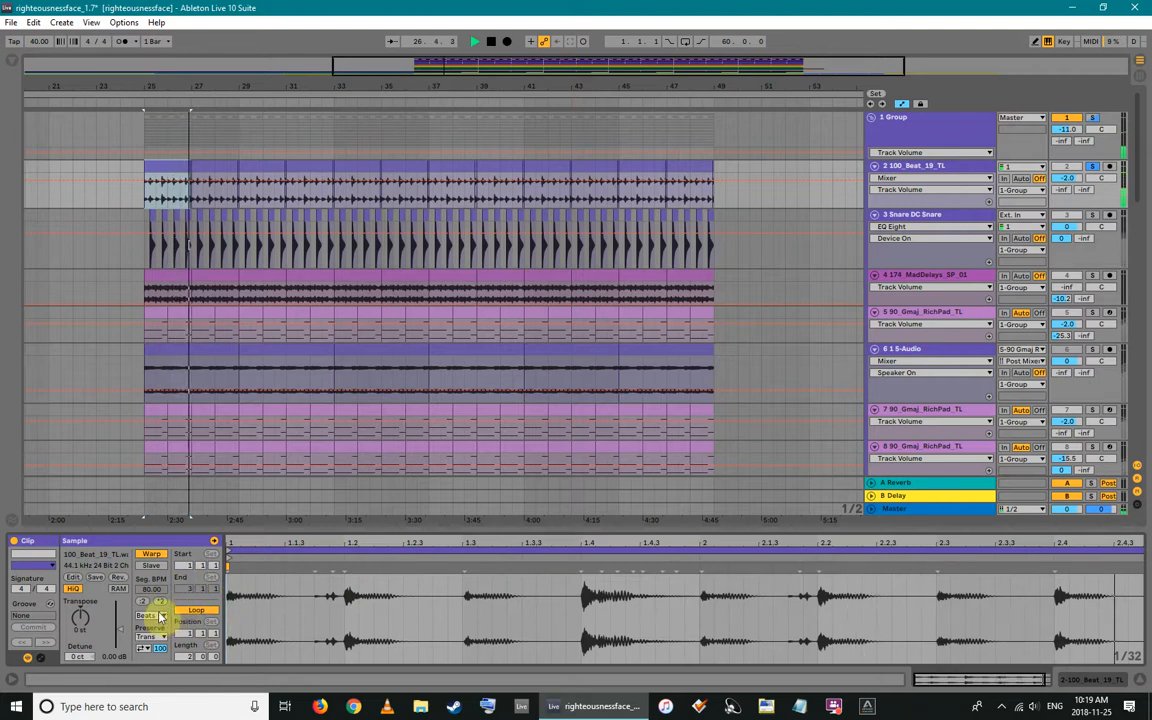
pyautogui.click(151, 556)
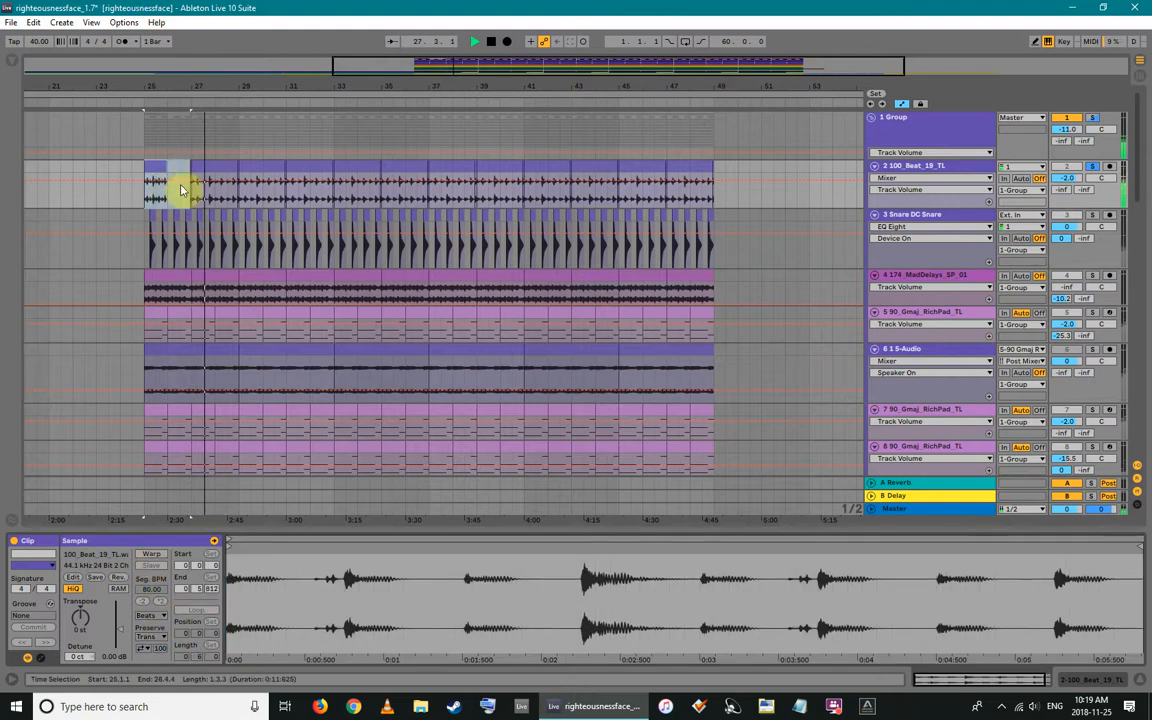
pyautogui.hotkey('ctrl', 'z')
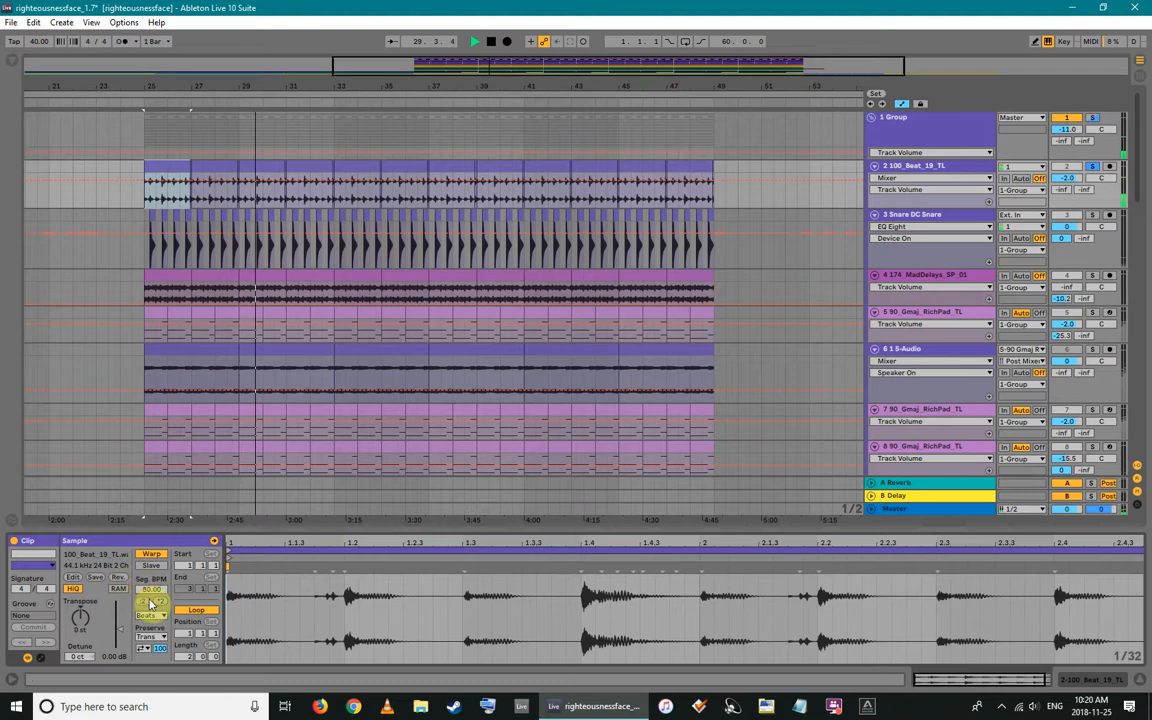
# Turn Warp off again on track 2's first clip, audition it unwarped from bar 25, and restore the warped clip
pyautogui.click(150, 553)
pyautogui.click(148, 195)
pyautogui.click(154, 167)
pyautogui.press('space')
pyautogui.press('space')
pyautogui.press('Tab')
pyautogui.press('Tab')
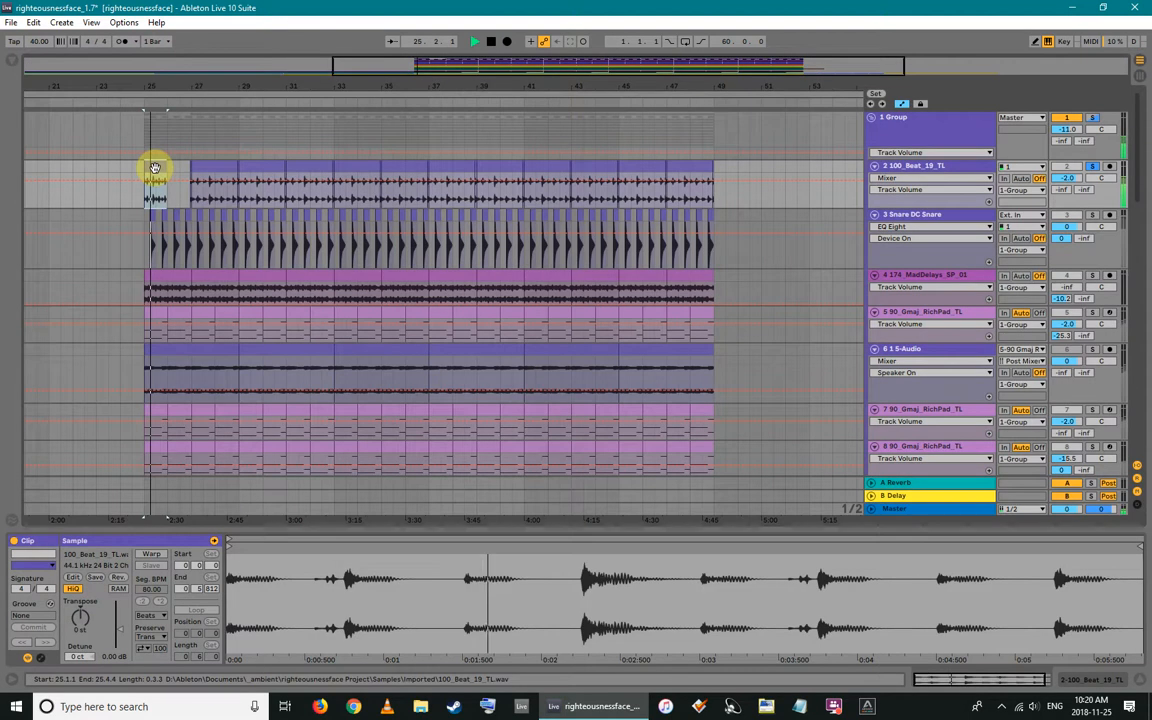
pyautogui.hotkey('shift', 'Tab')
pyautogui.hotkey('shift', 'Tab')
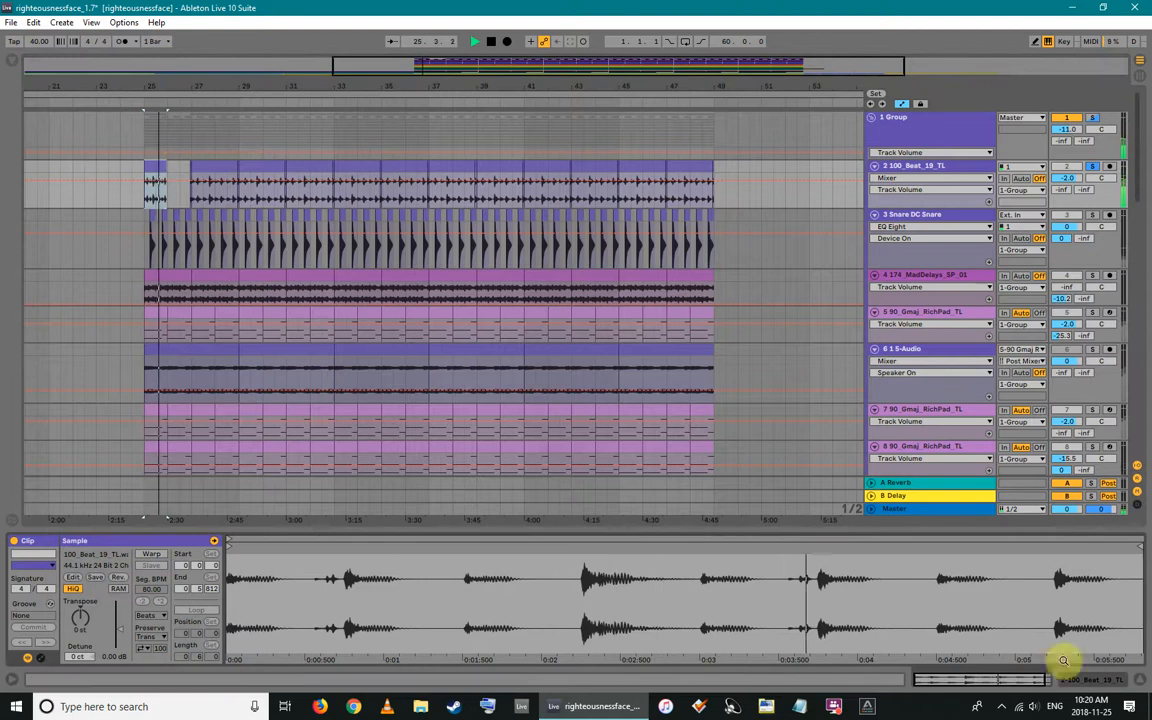
pyautogui.hotkey('shift', 'Tab')
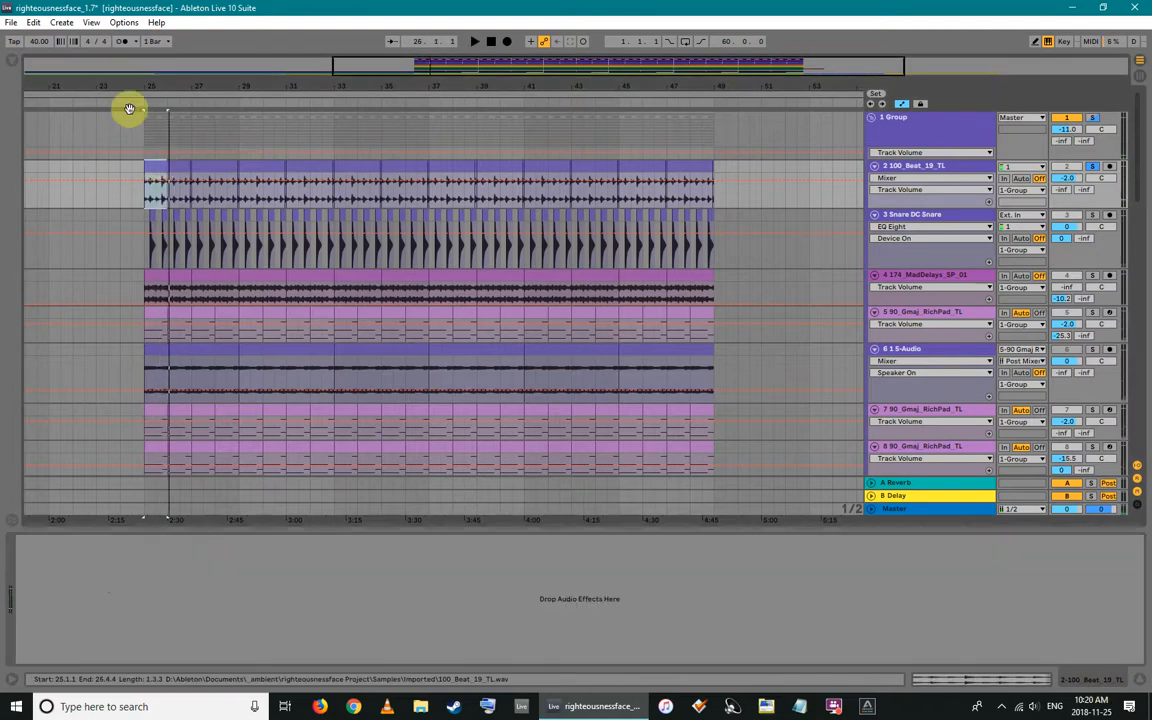
# Examine the transients in track 2's first clip, and open the first Snare DC Snare clip on track 3 for comparison
pyautogui.click(149, 170)
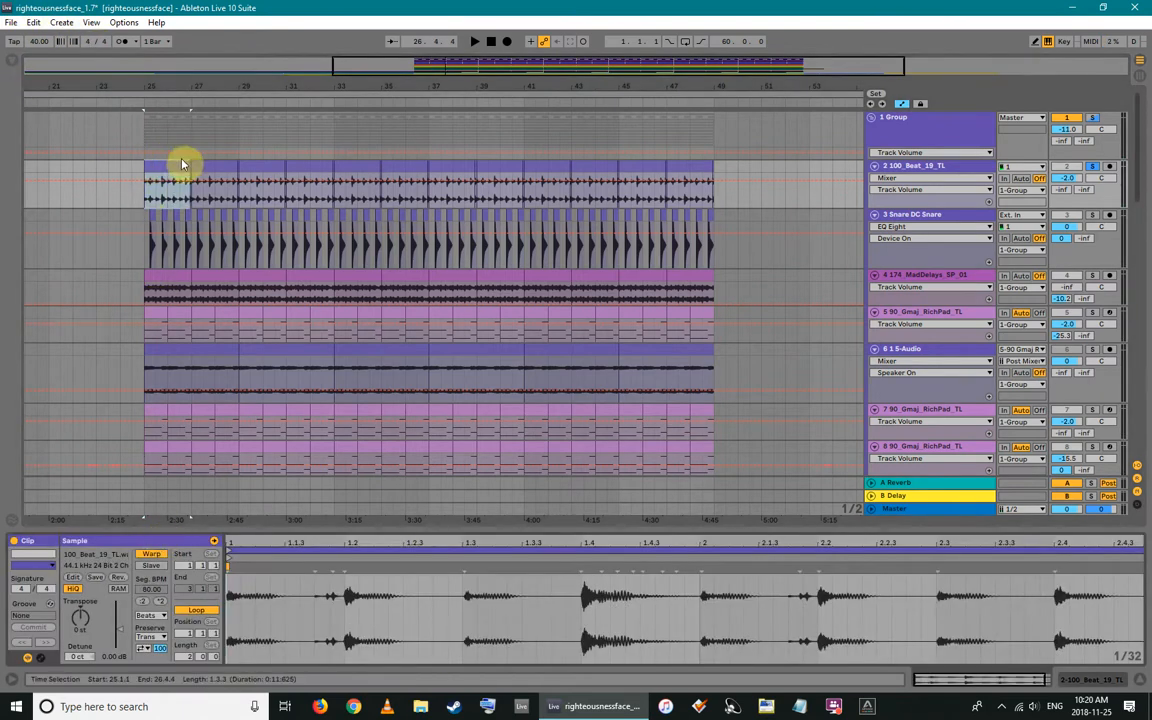
pyautogui.click(143, 199)
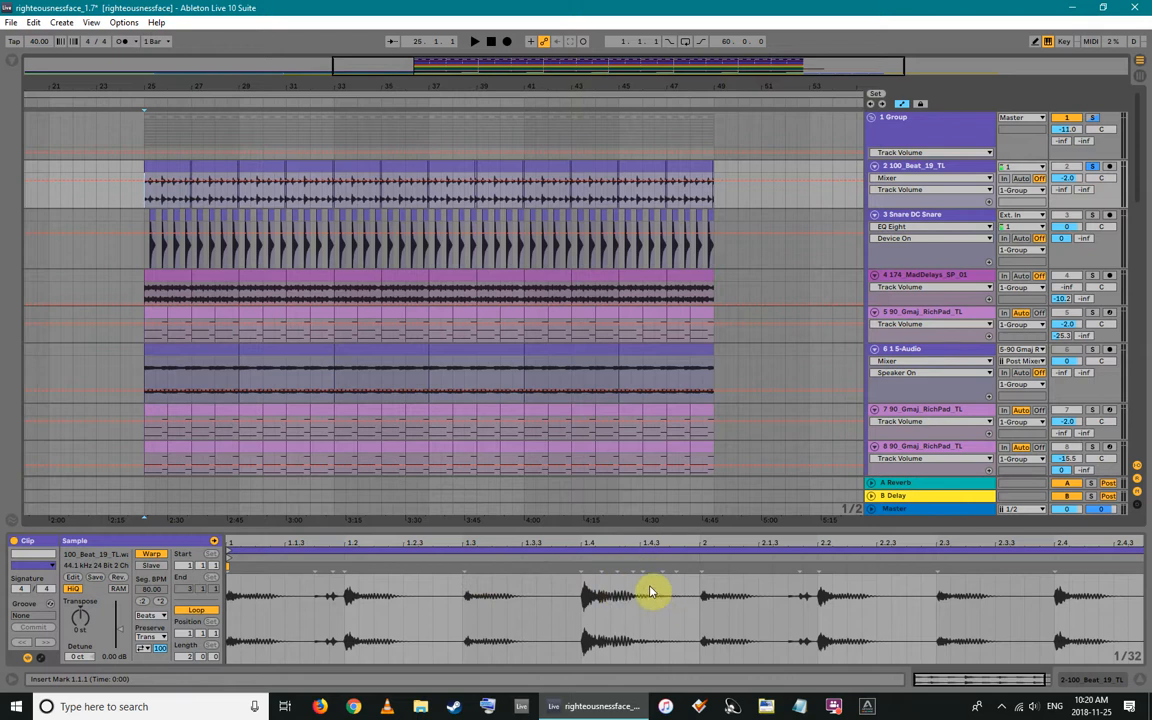
pyautogui.click(801, 590)
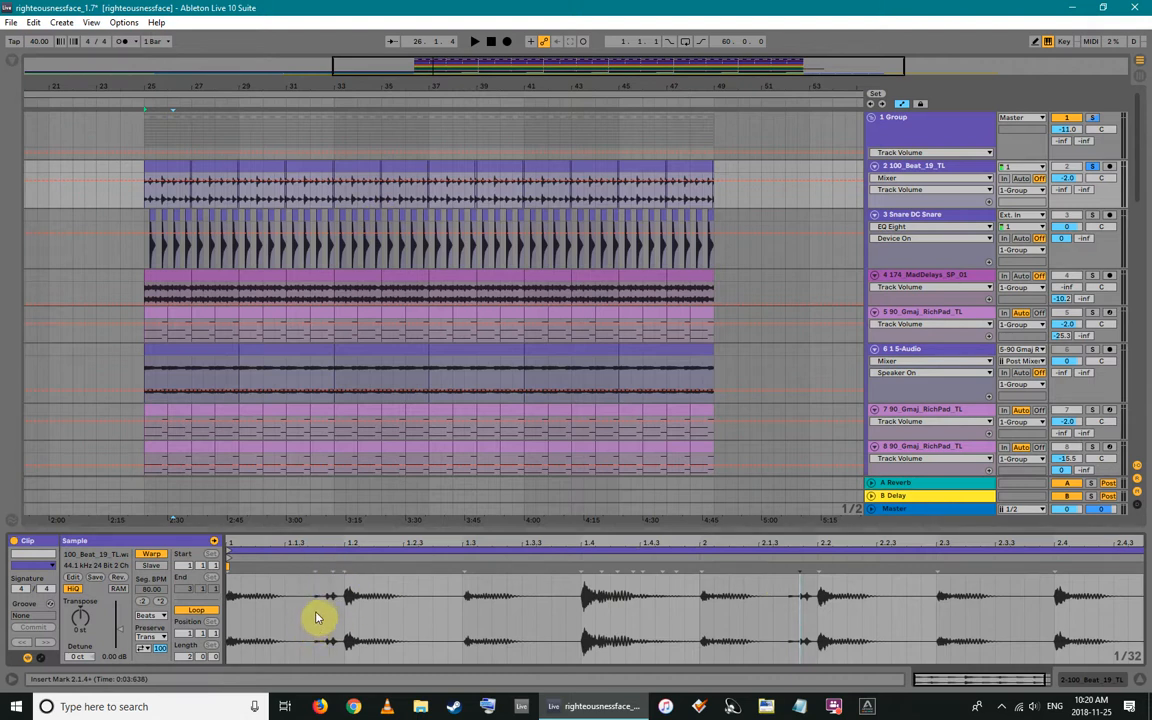
pyautogui.click(149, 220)
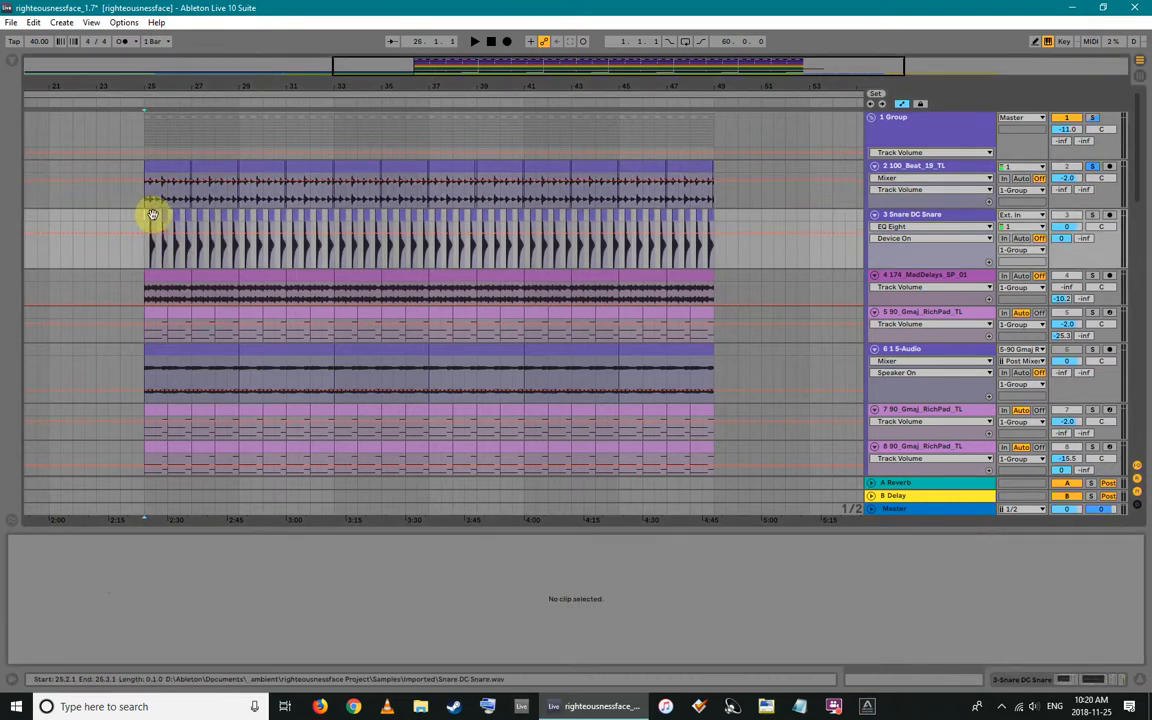
pyautogui.click(152, 215)
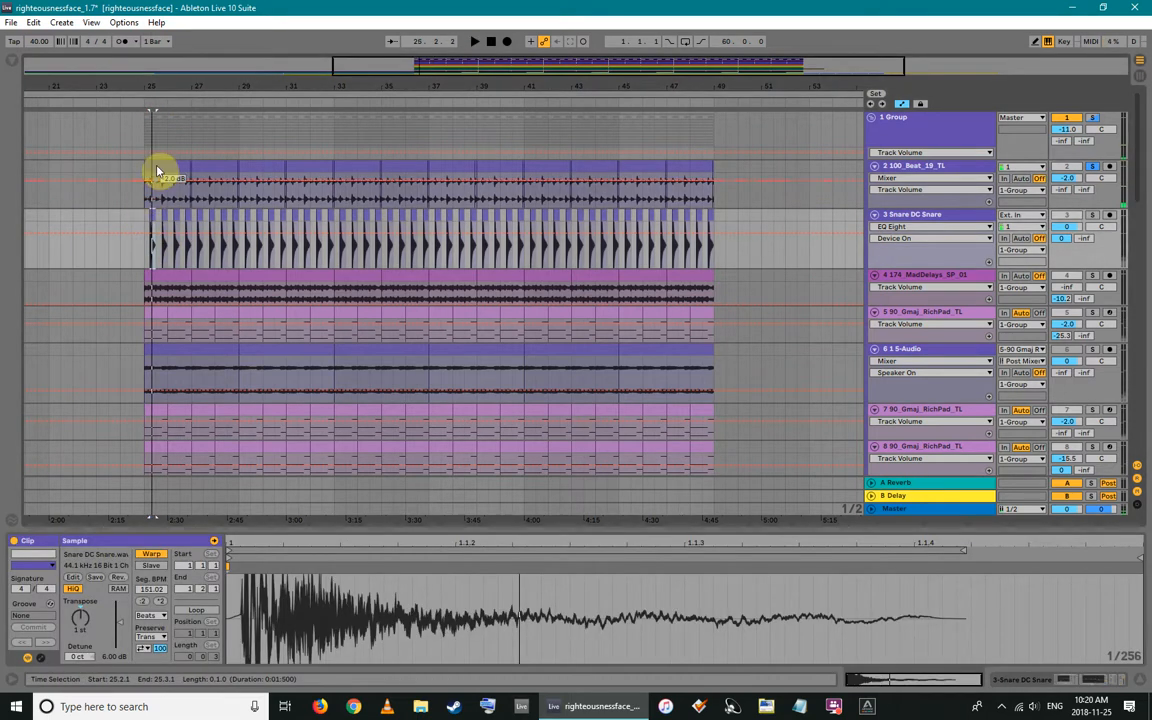
# Try stretching track 2's first clip with warp markers moved to 1.4 and 2.3.2, auditioning it from bar 25
pyautogui.click(153, 180)
pyautogui.moveTo(337, 568)
pyautogui.mouseDown()
pyautogui.moveTo(541, 567)
pyautogui.moveTo(399, 555)
pyautogui.moveTo(467, 563)
pyautogui.moveTo(352, 561)
pyautogui.moveTo(576, 560)
pyautogui.mouseUp()
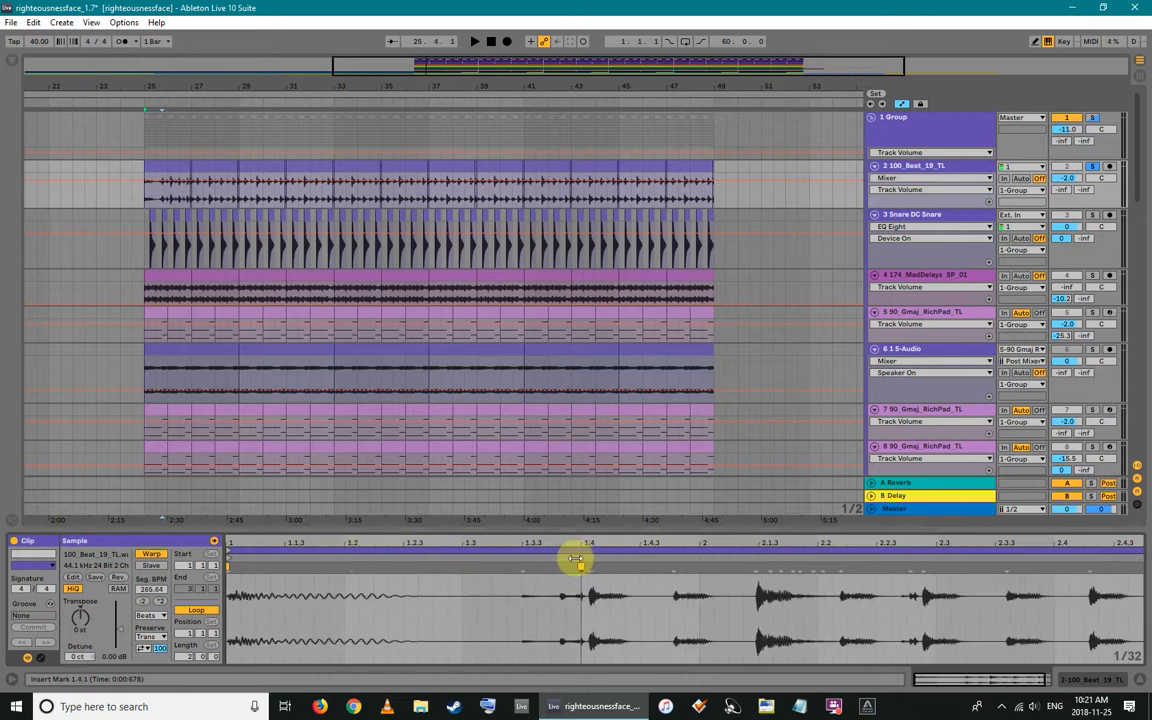
pyautogui.click(150, 192)
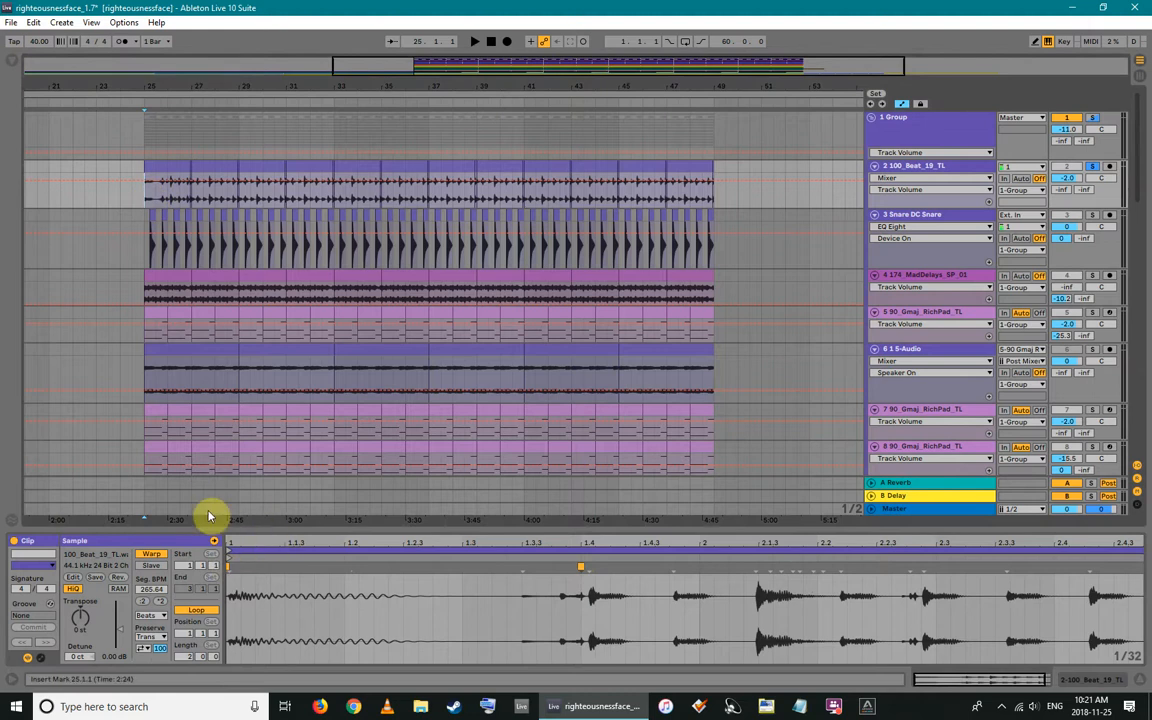
pyautogui.press('space')
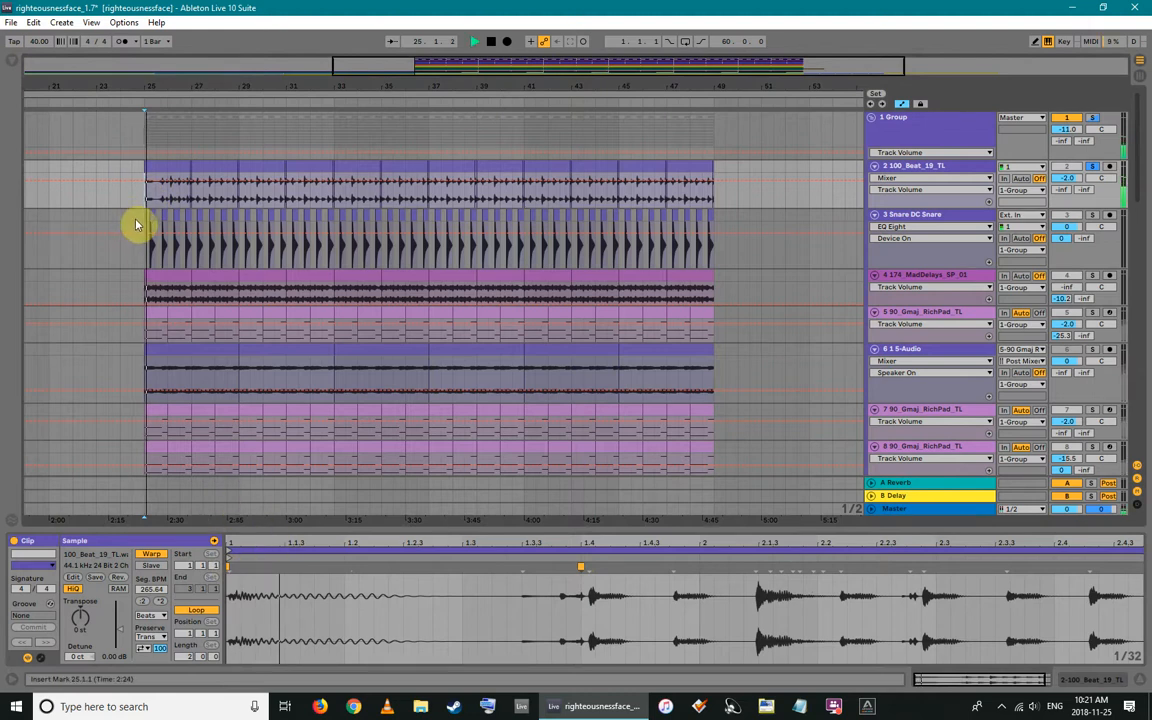
pyautogui.press('space')
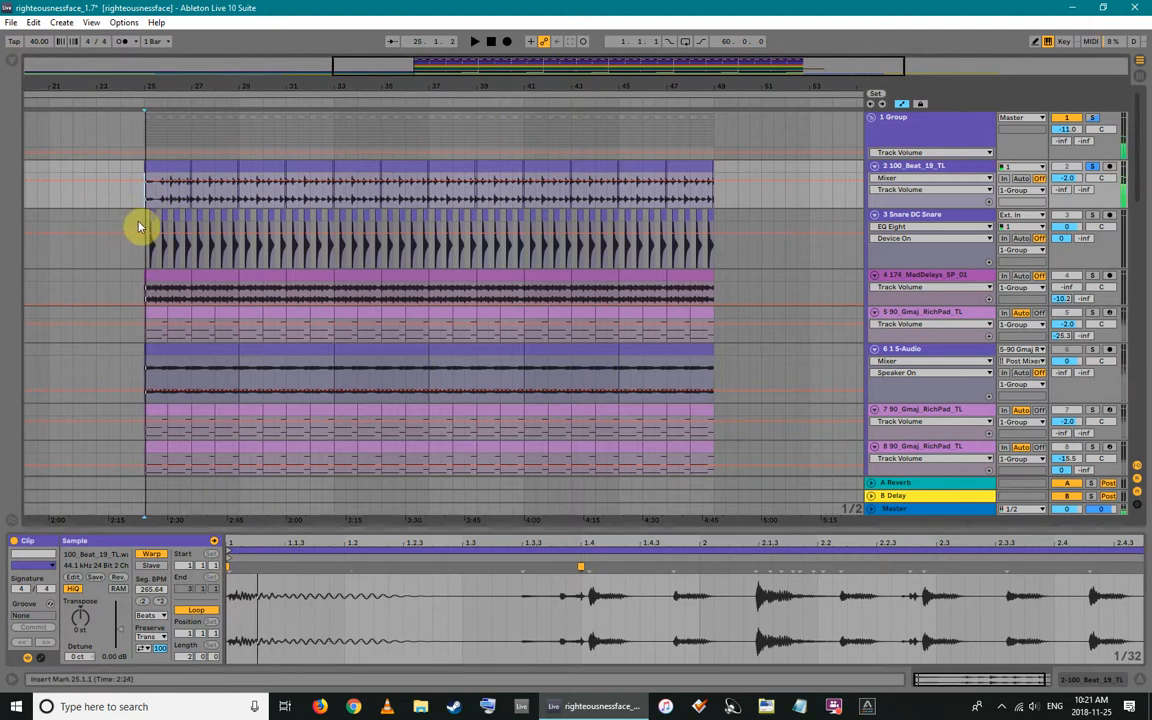
pyautogui.click(955, 585)
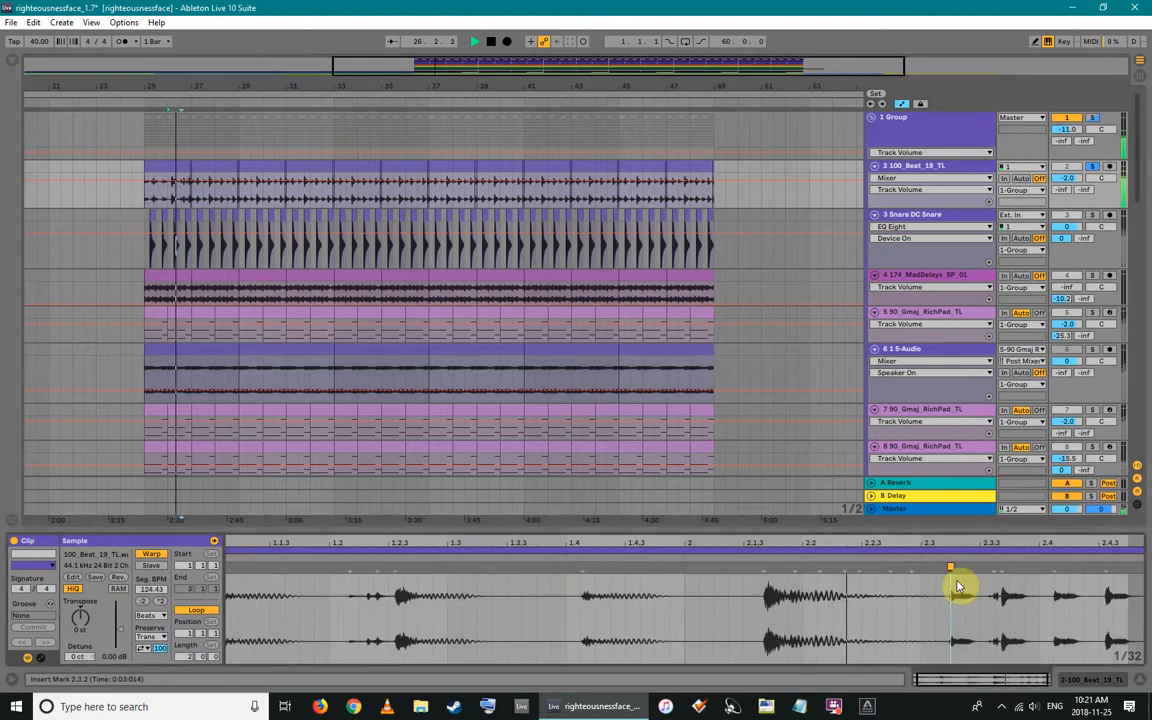
# Undo the last warp marker edit in the 100_Beat_19_TL clip, replay the beat and select the track's first clip
pyautogui.hotkey('ctrl', 'z')
pyautogui.press('space')
pyautogui.press('space')
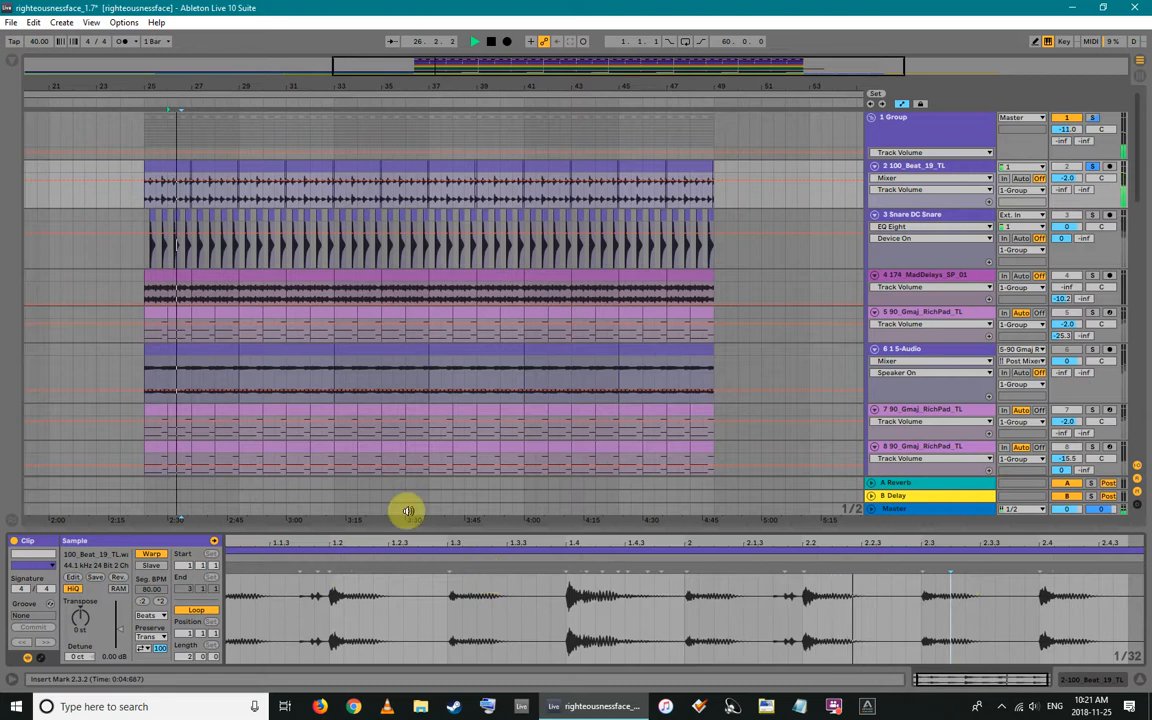
pyautogui.click(156, 167)
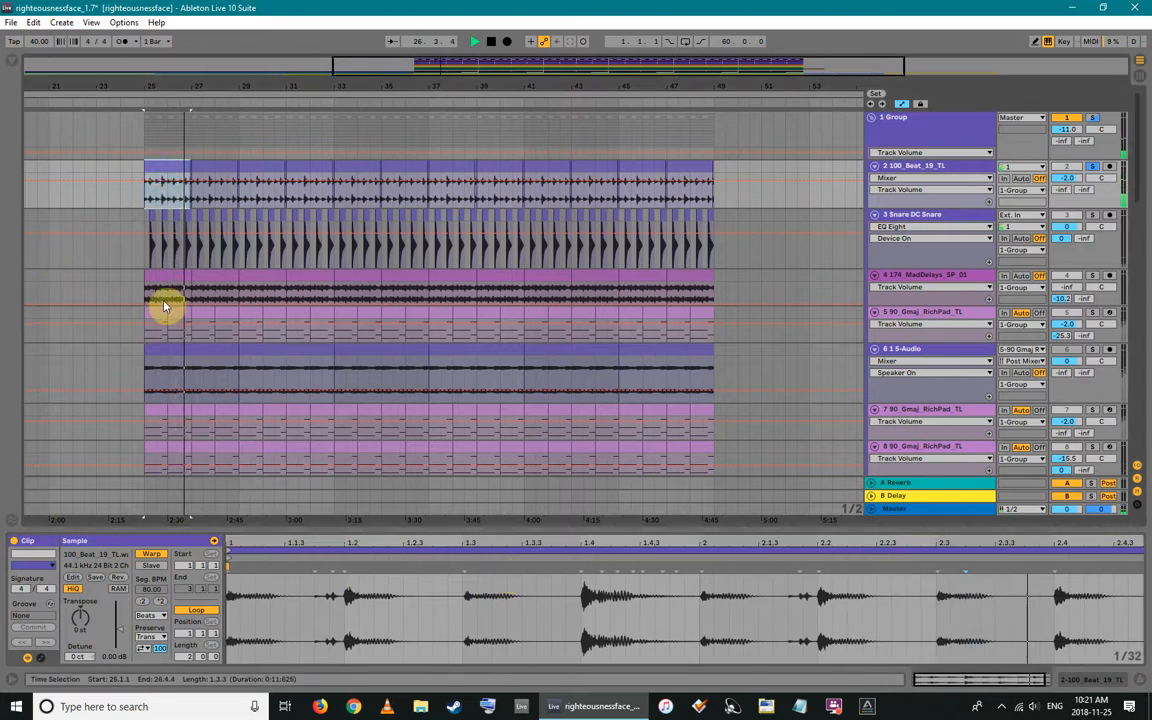
pyautogui.click(150, 250)
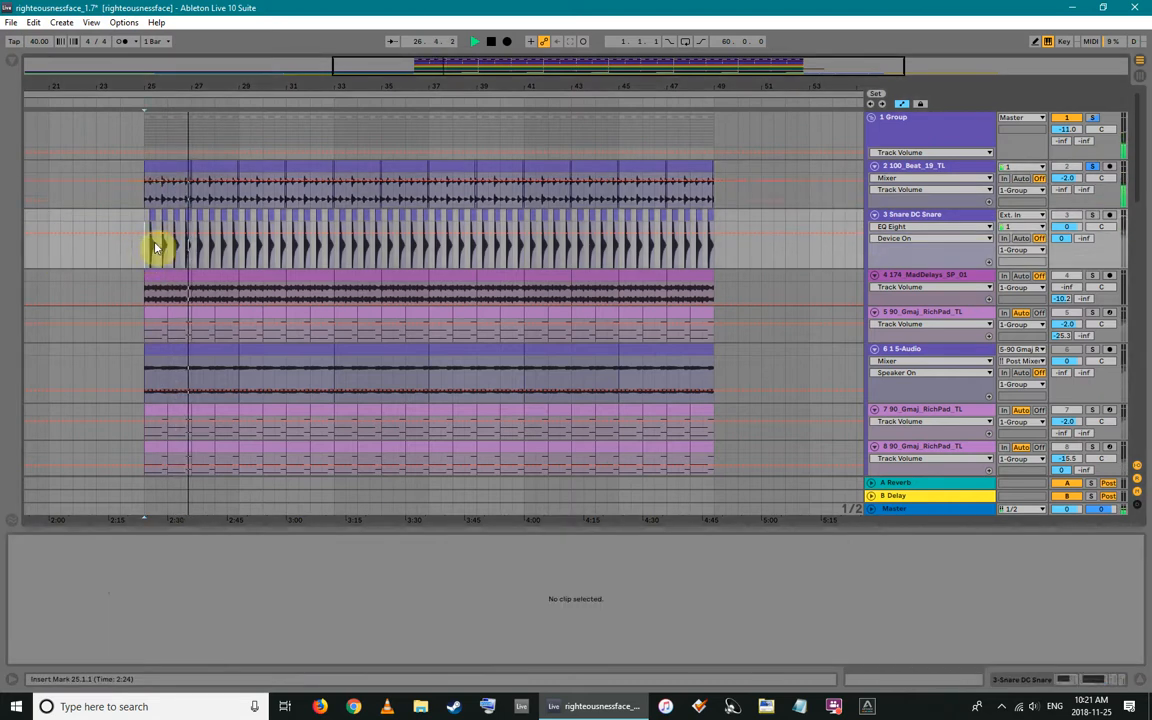
pyautogui.click(170, 164)
# Solo the Snare DC Snare track and play it from bar 25 with its effect chain displayed
pyautogui.click(926, 217)
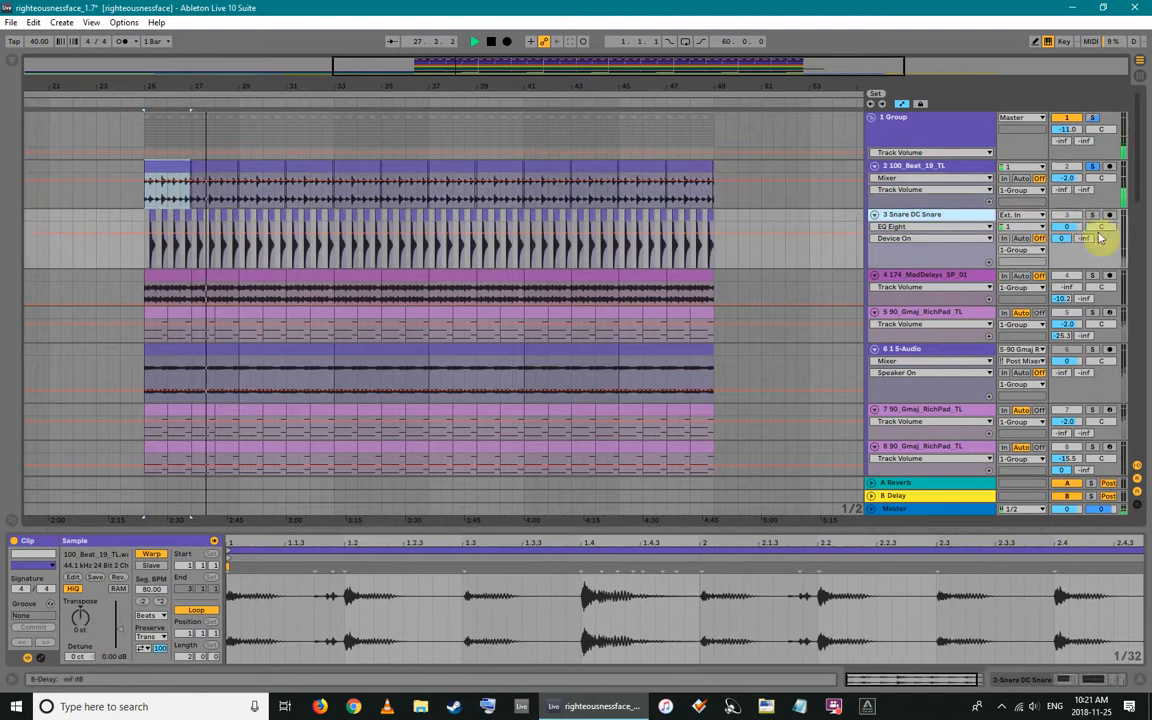
pyautogui.click(135, 252)
pyautogui.press('space')
pyautogui.hotkey('shift', 'Tab')
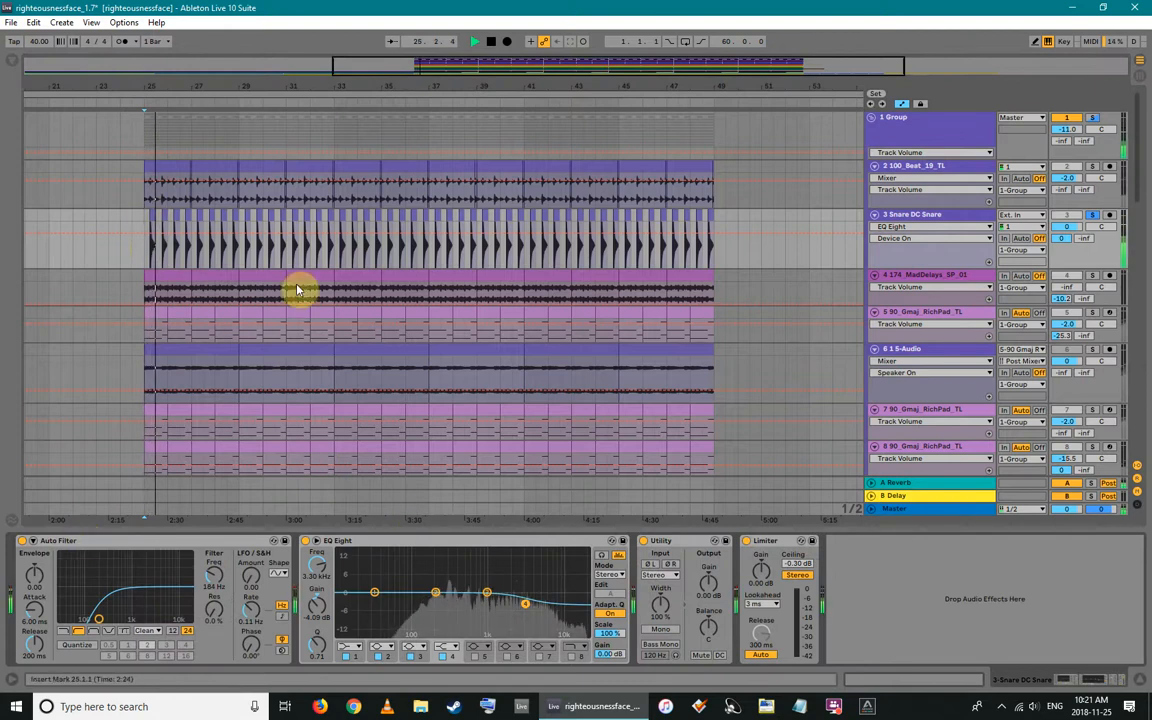
pyautogui.press('space')
# Bypass the snare's Auto Filter, EQ Eight, Utility and Limiter, and play the snare without them
pyautogui.click(746, 541)
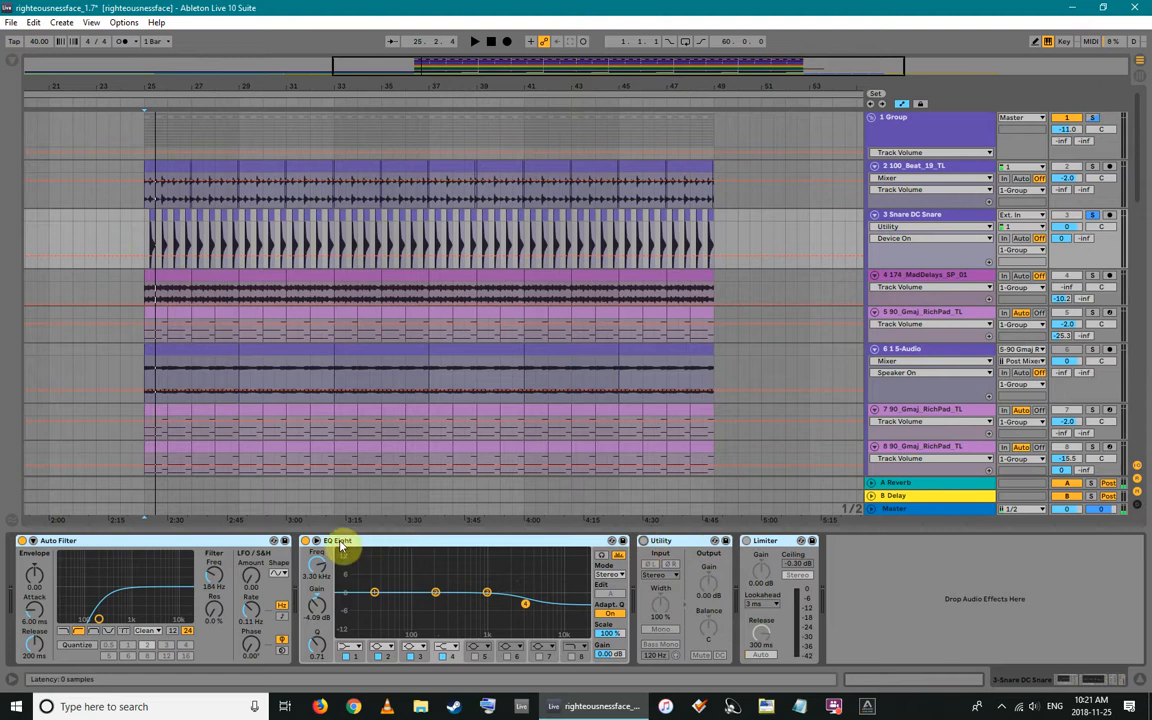
pyautogui.click(304, 541)
pyautogui.click(21, 541)
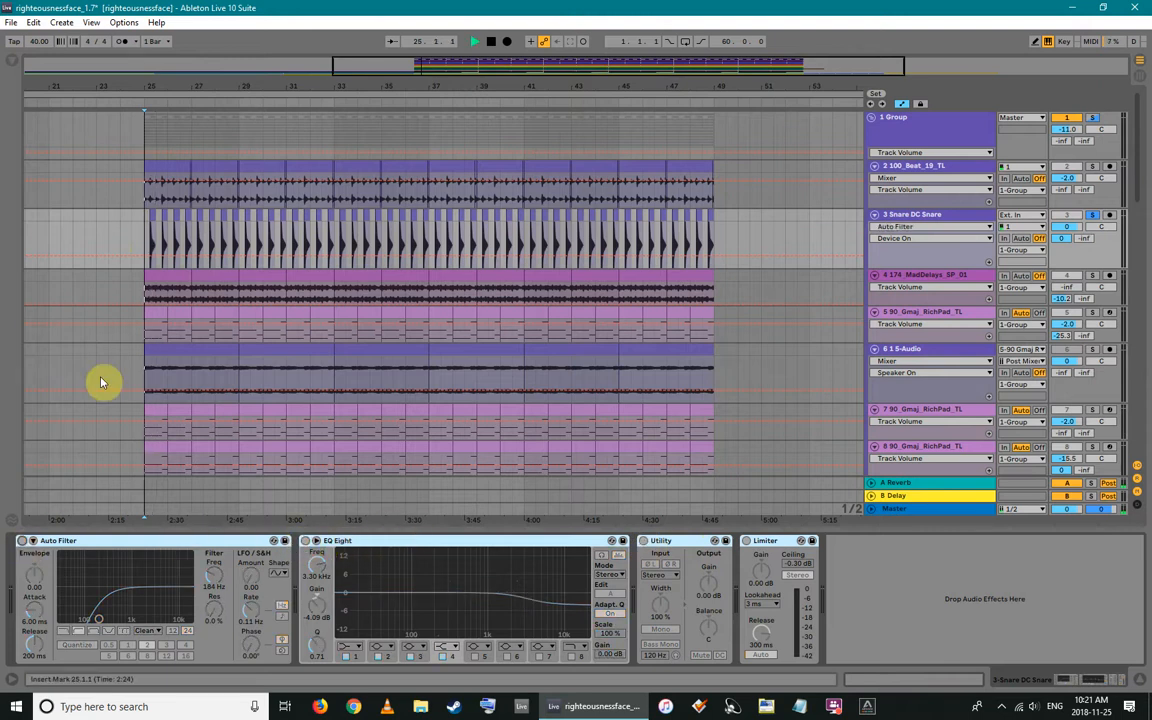
pyautogui.press('space')
pyautogui.press('space')
pyautogui.press('space')
# Examine the snare's reverb send and the settings of the Reverb device on return track A
pyautogui.moveTo(156, 82); pyautogui.dragTo(156, 150)
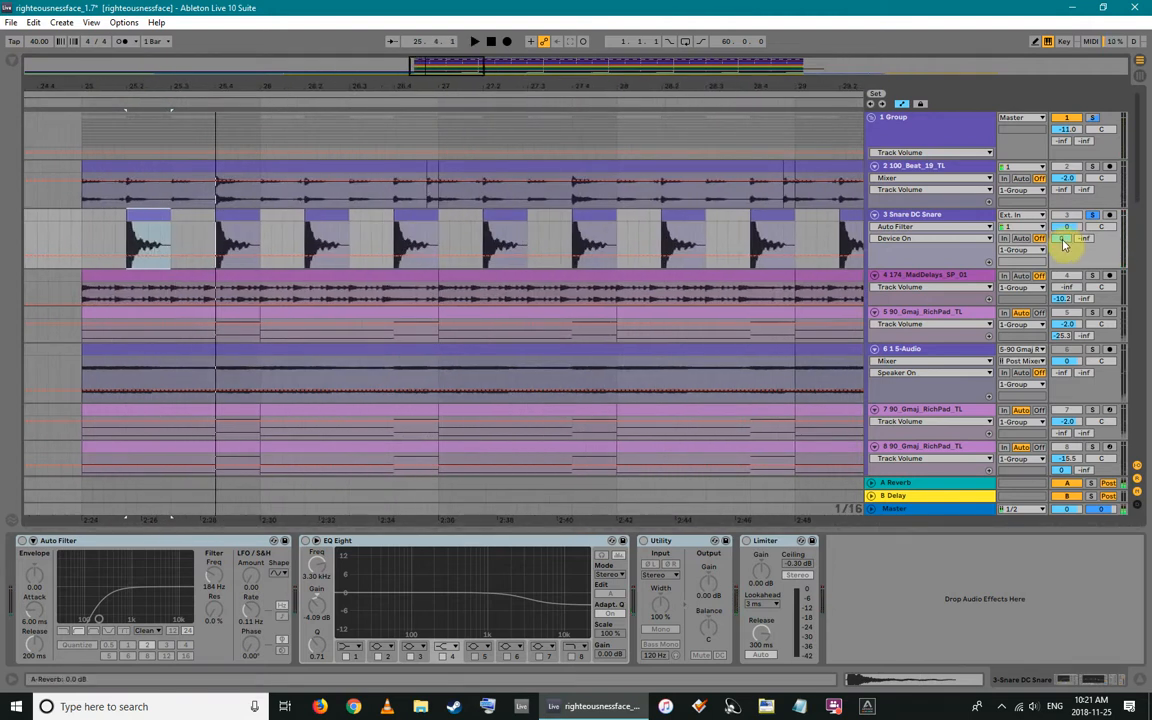
pyautogui.click(898, 484)
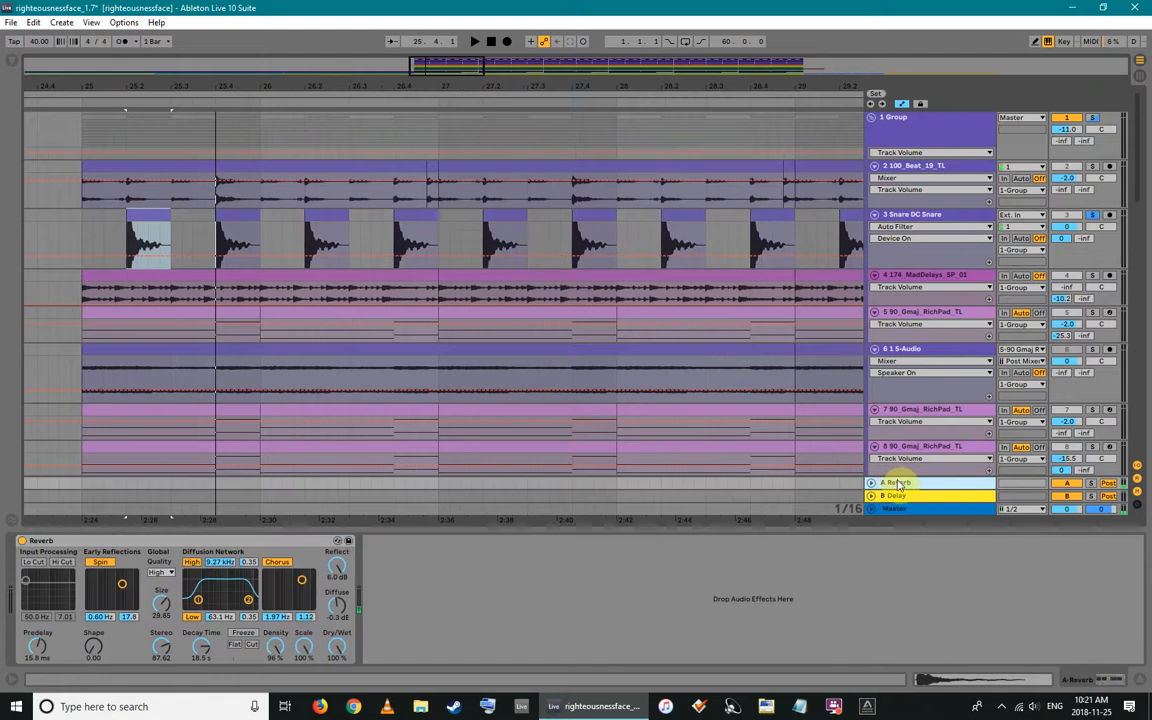
pyautogui.click(163, 573)
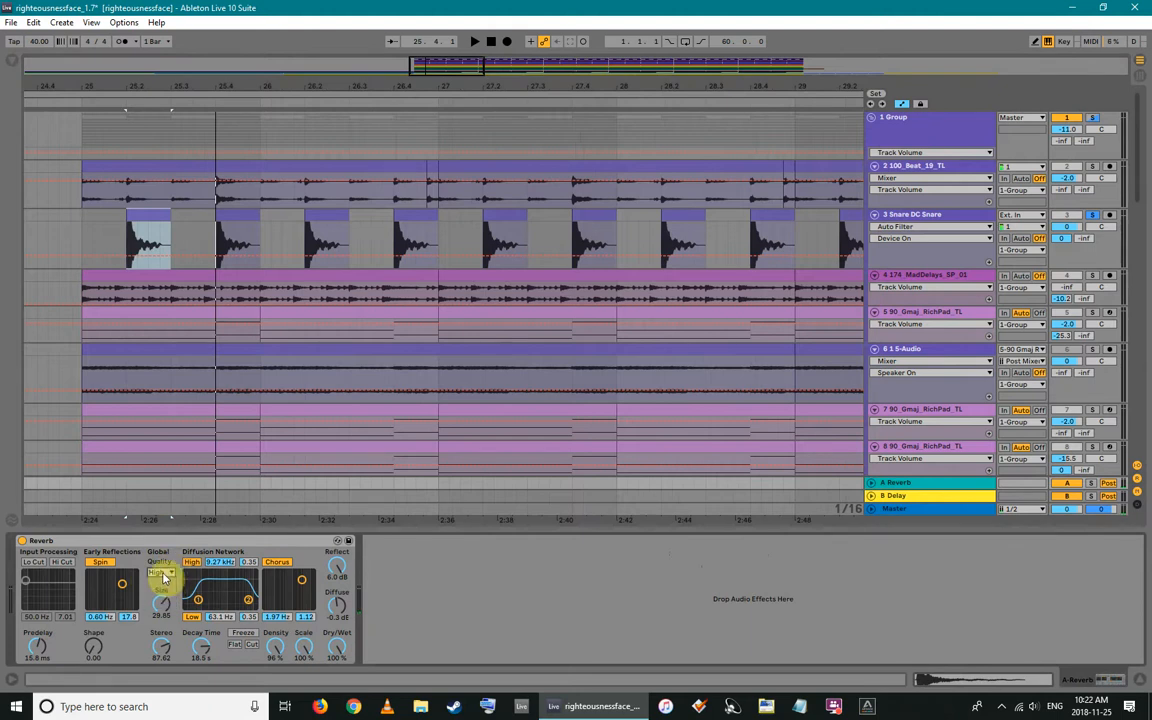
pyautogui.click(163, 576)
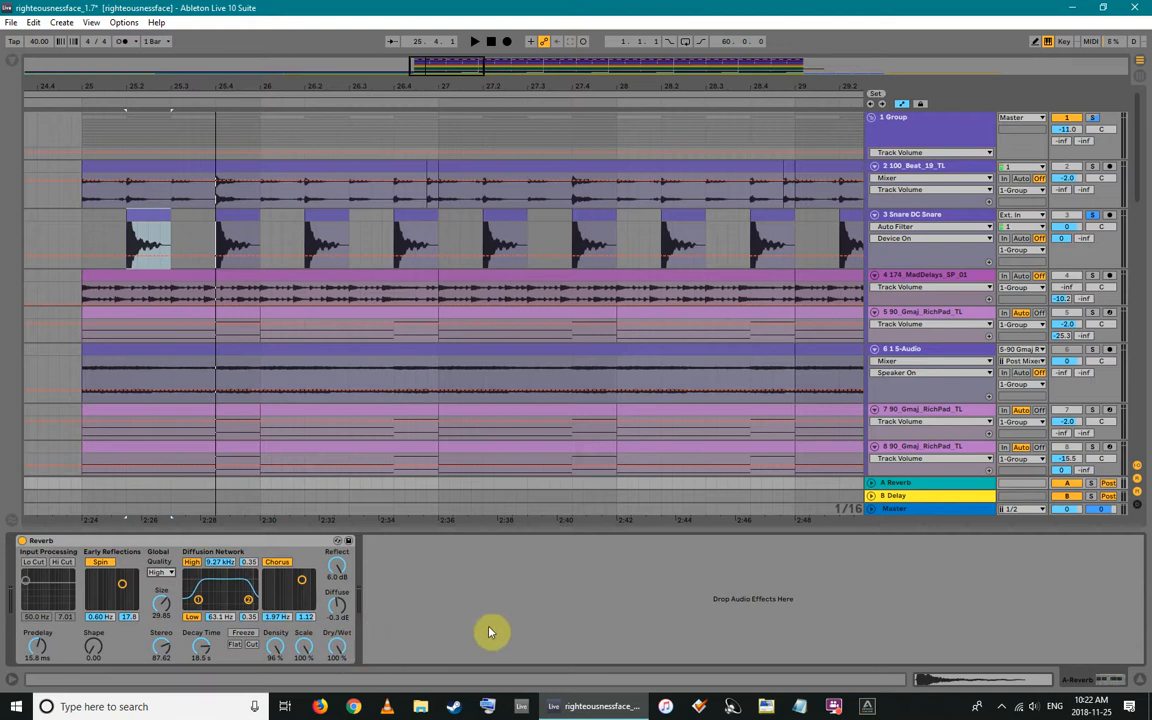
pyautogui.click(927, 489)
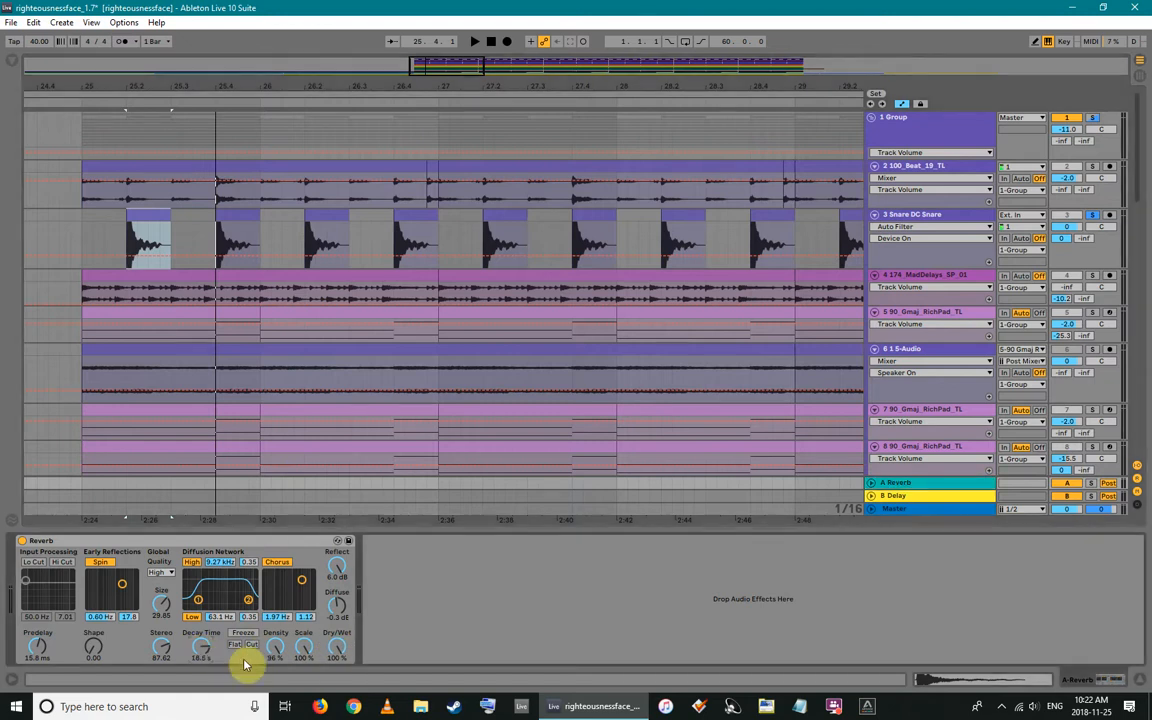
pyautogui.click(190, 614)
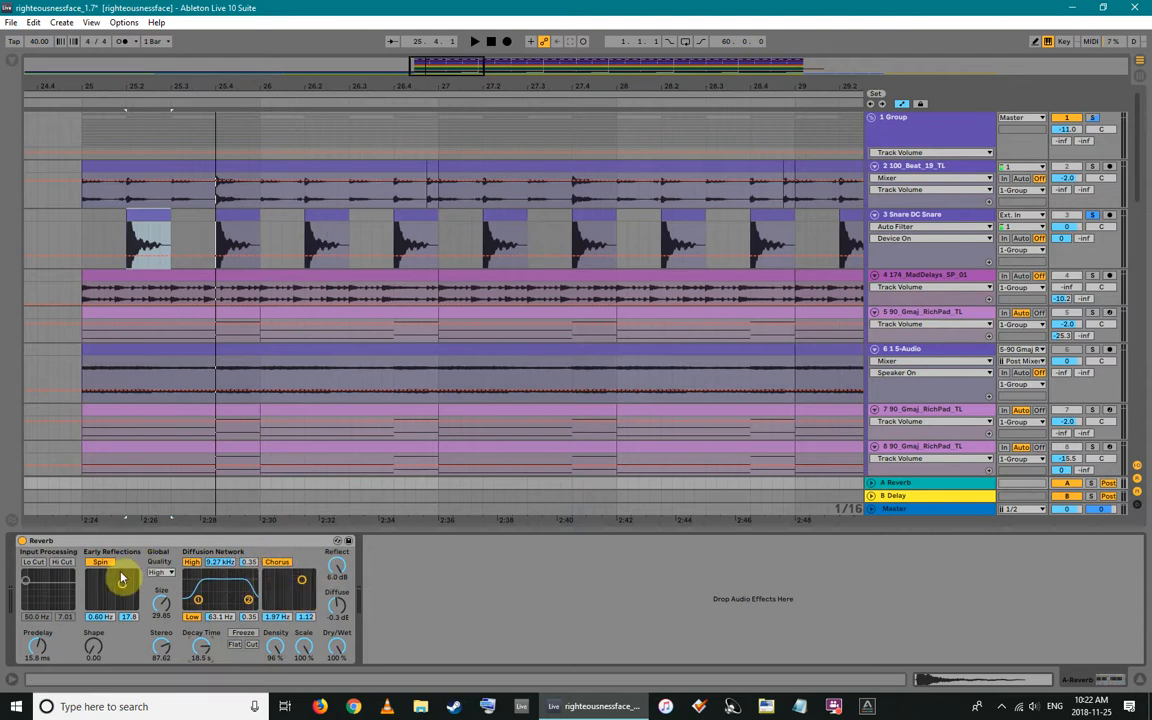
pyautogui.click(175, 552)
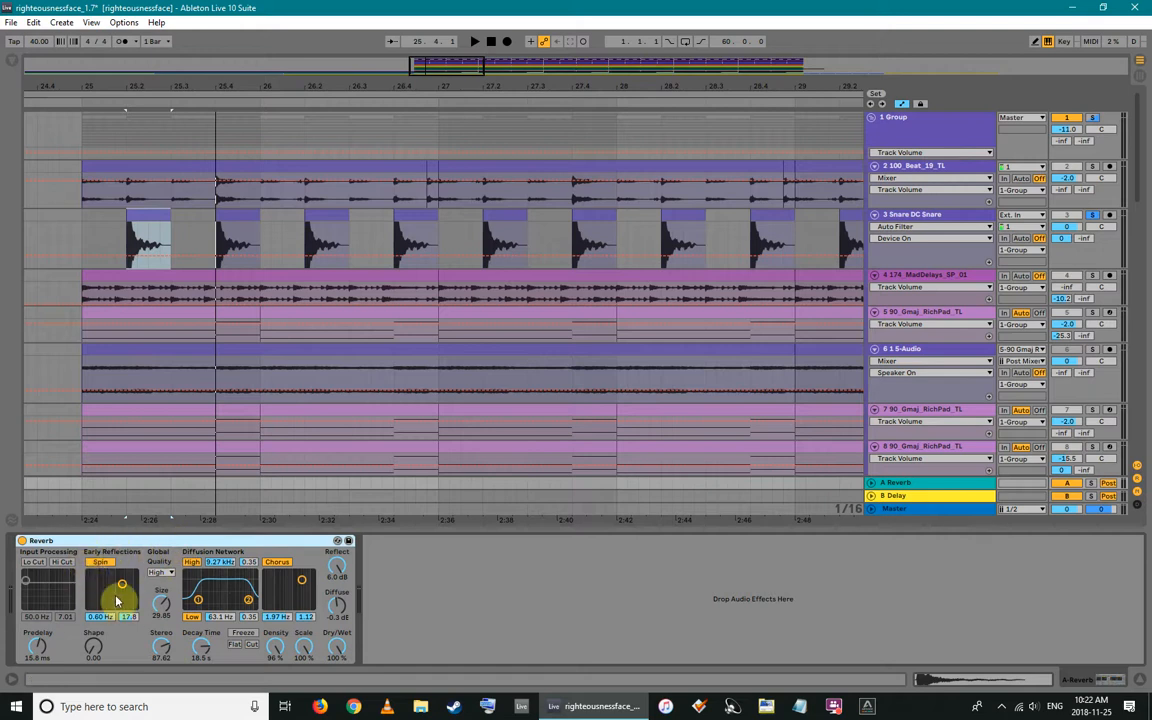
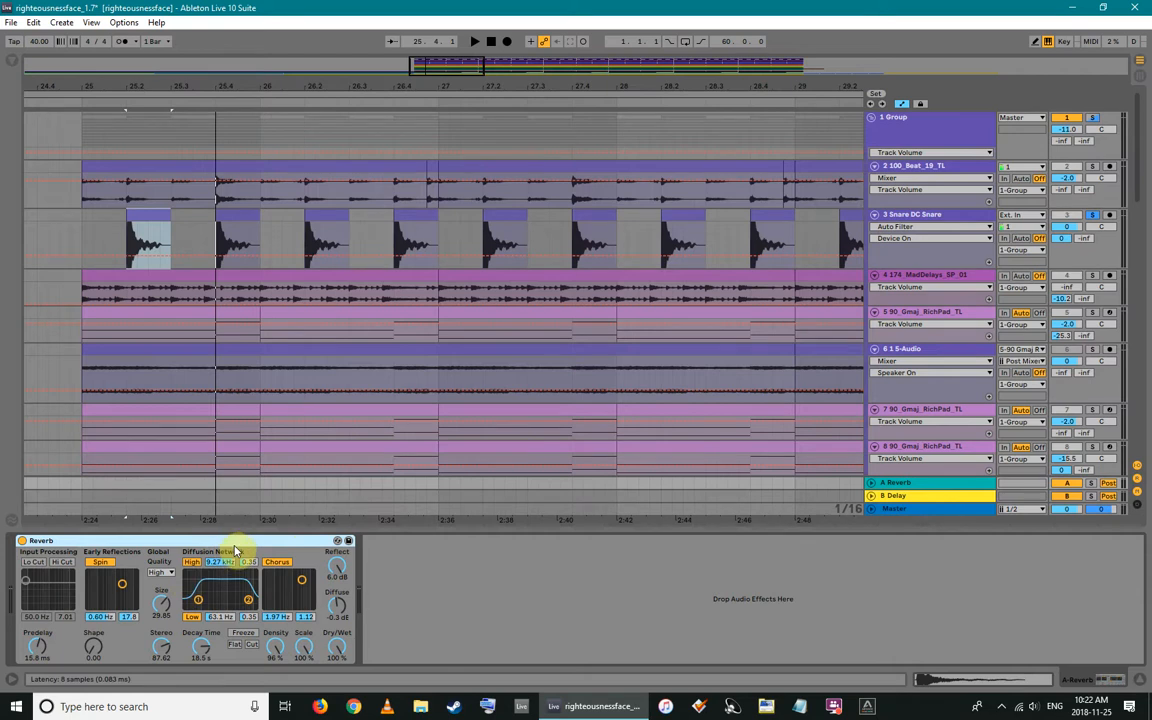
# Play the unprocessed snare from its first hit at 25.2.1
pyautogui.moveTo(214, 86); pyautogui.dragTo(214, 48)
pyautogui.click(178, 245)
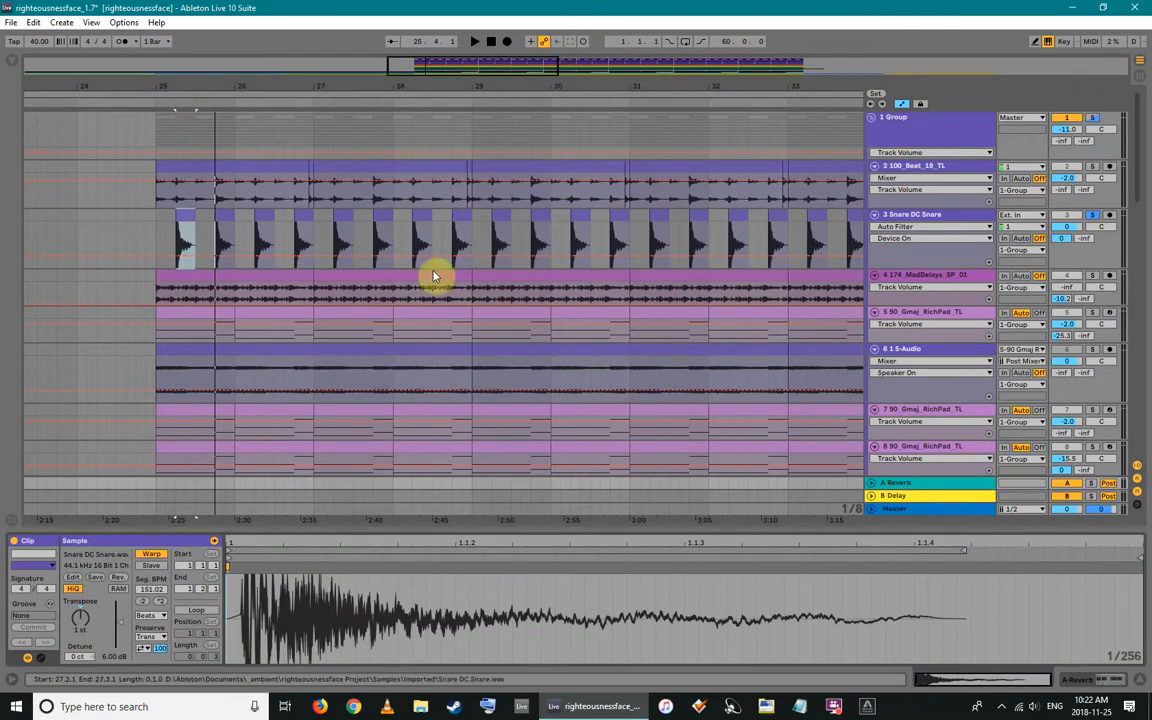
pyautogui.click(178, 241)
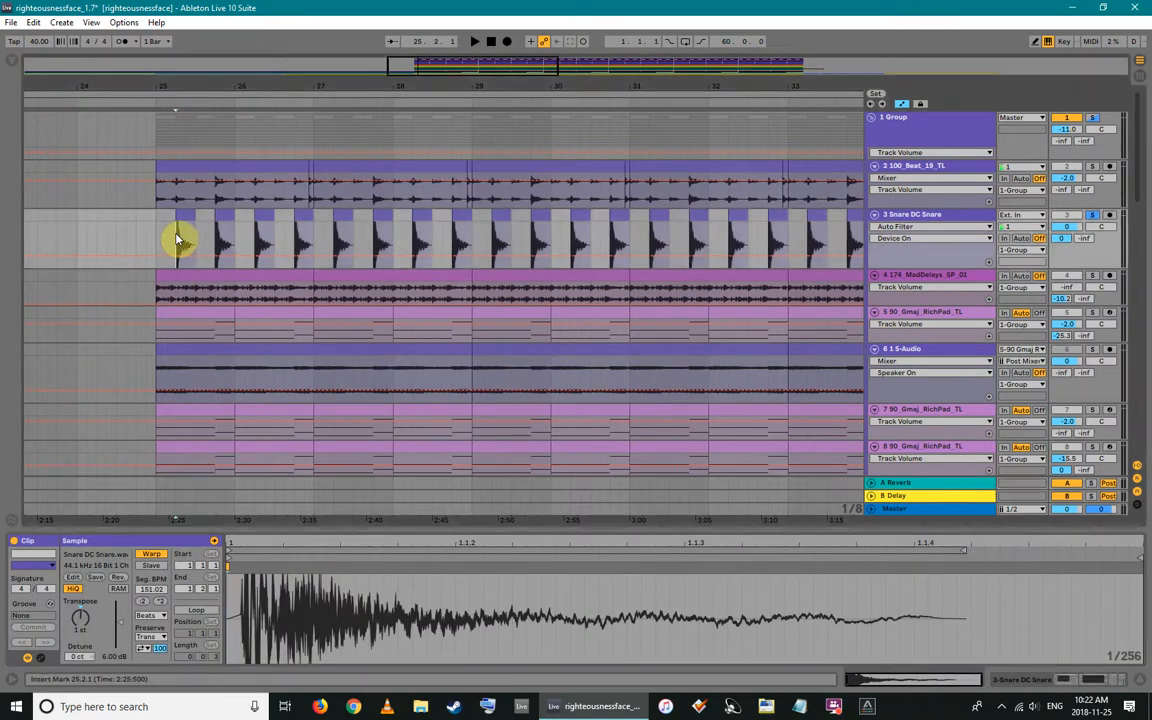
pyautogui.press('space')
pyautogui.press('space')
# Turn the snare track's Auto Filter, EQ Eight, Utility and Limiter back on and select the Utility's gain
pyautogui.hotkey('shift', 'Tab')
pyautogui.hotkey('shift', 'Tab')
pyautogui.hotkey('shift', 'Tab')
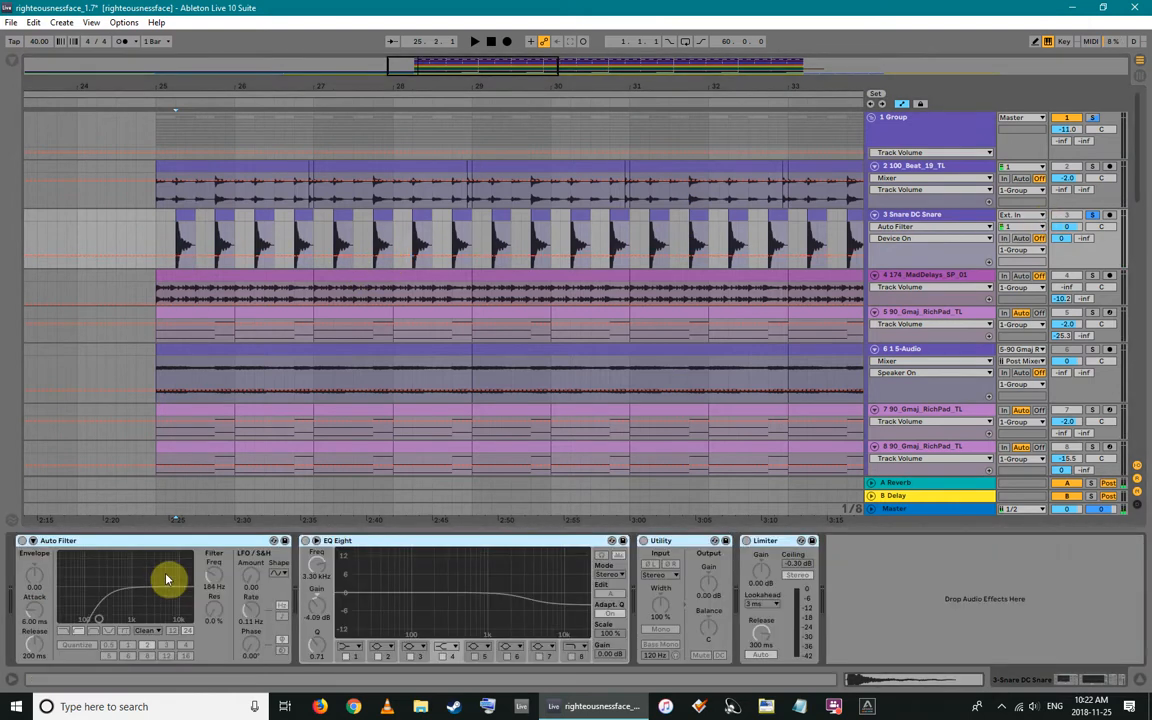
pyautogui.click(22, 540)
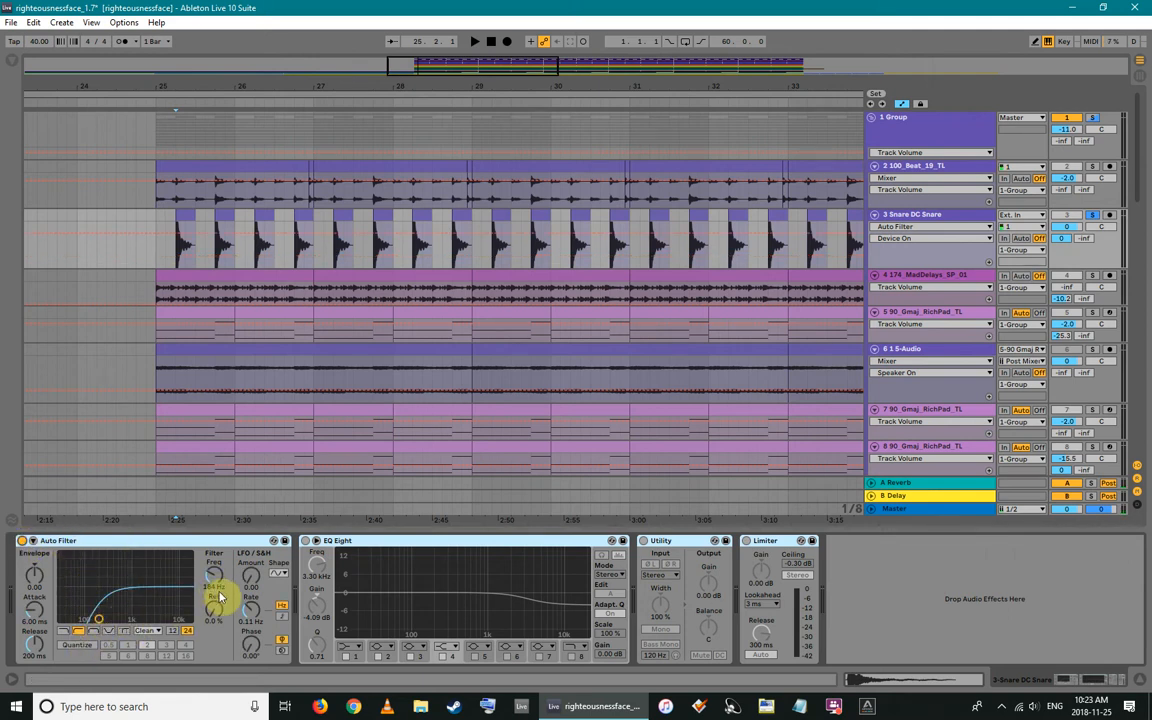
pyautogui.click(305, 541)
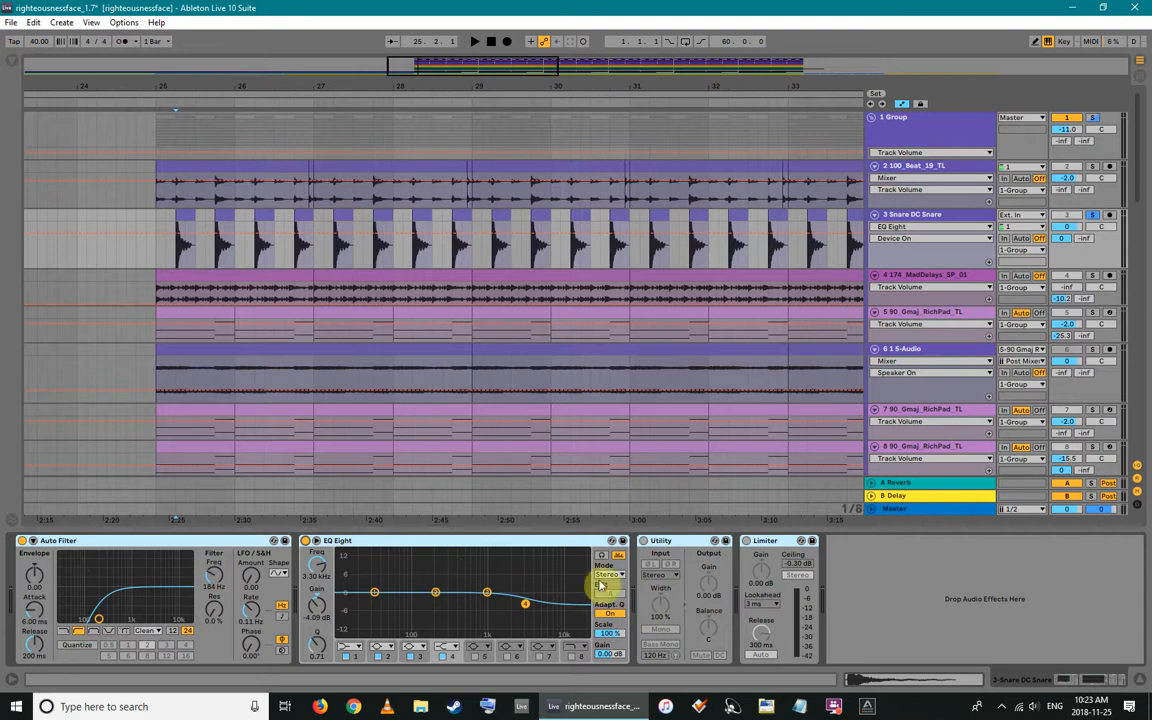
pyautogui.click(643, 541)
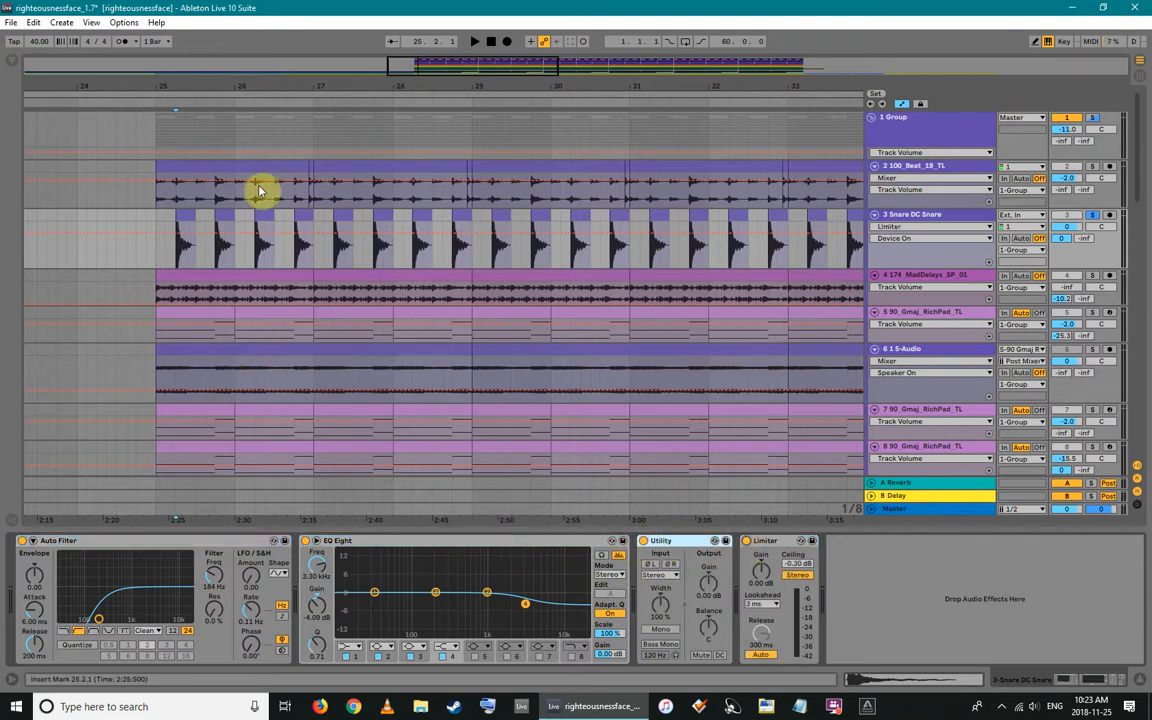
pyautogui.moveTo(287, 87); pyautogui.dragTo(282, 55)
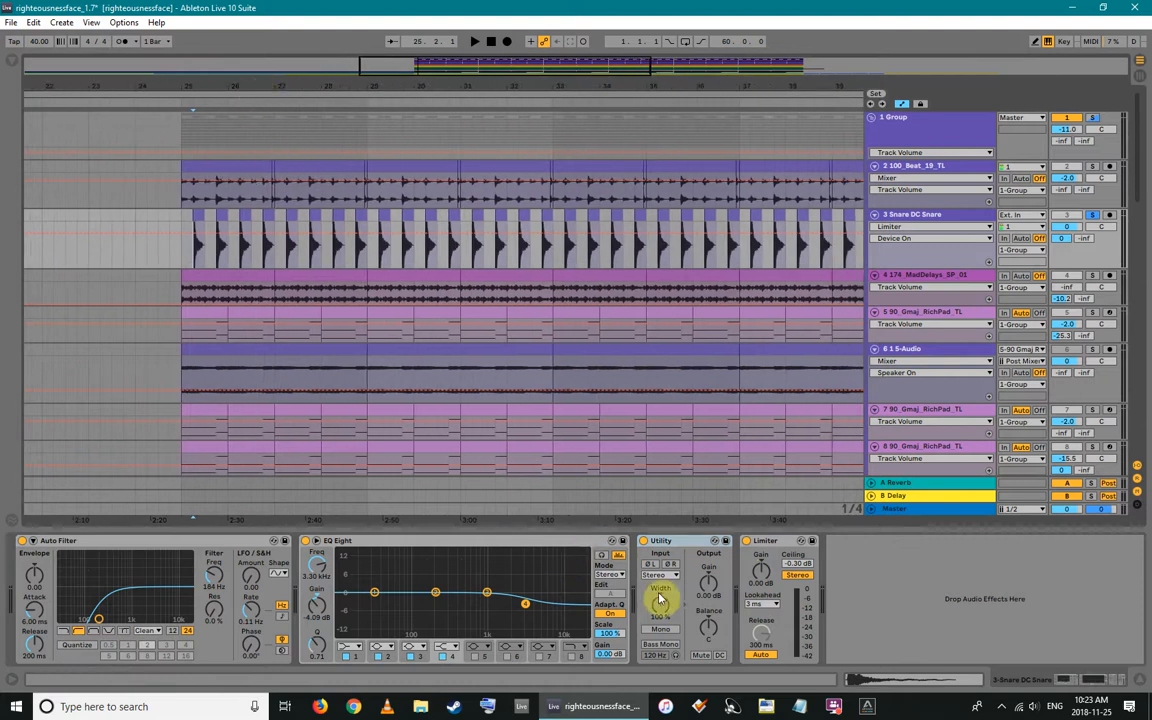
pyautogui.click(714, 586)
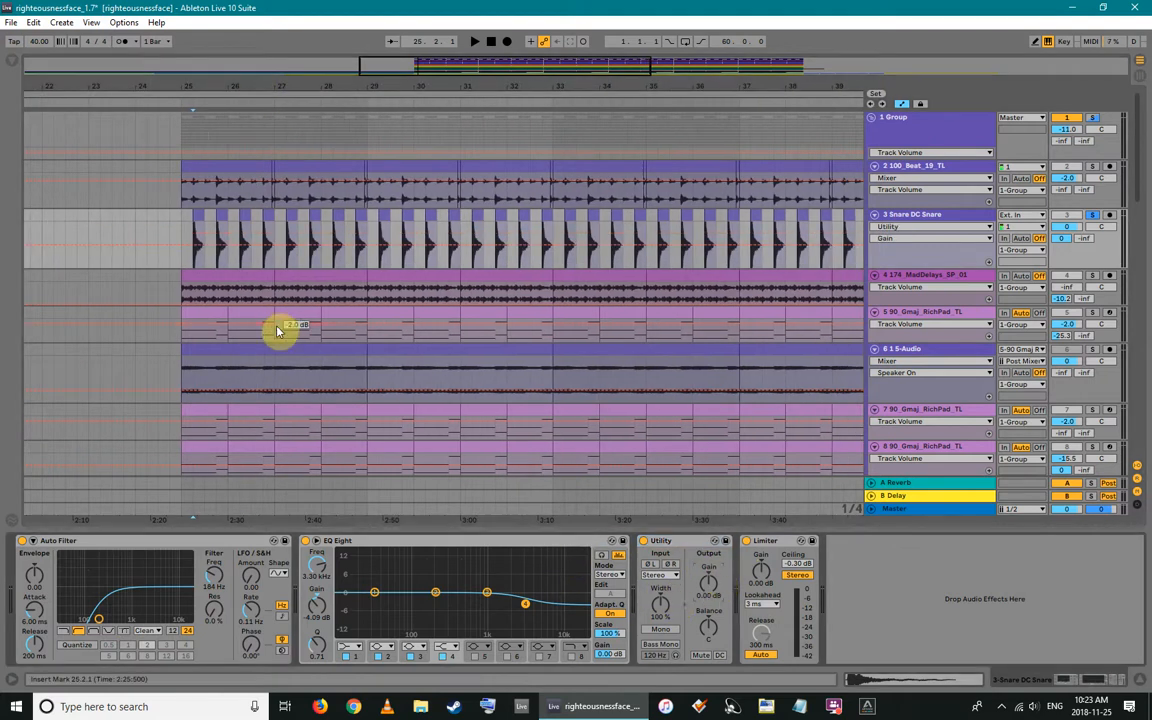
# Play all the tracks together from bar 25 with the snare's solo off
pyautogui.click(185, 291)
pyautogui.press('space')
pyautogui.scroll(-1, 723, 267)
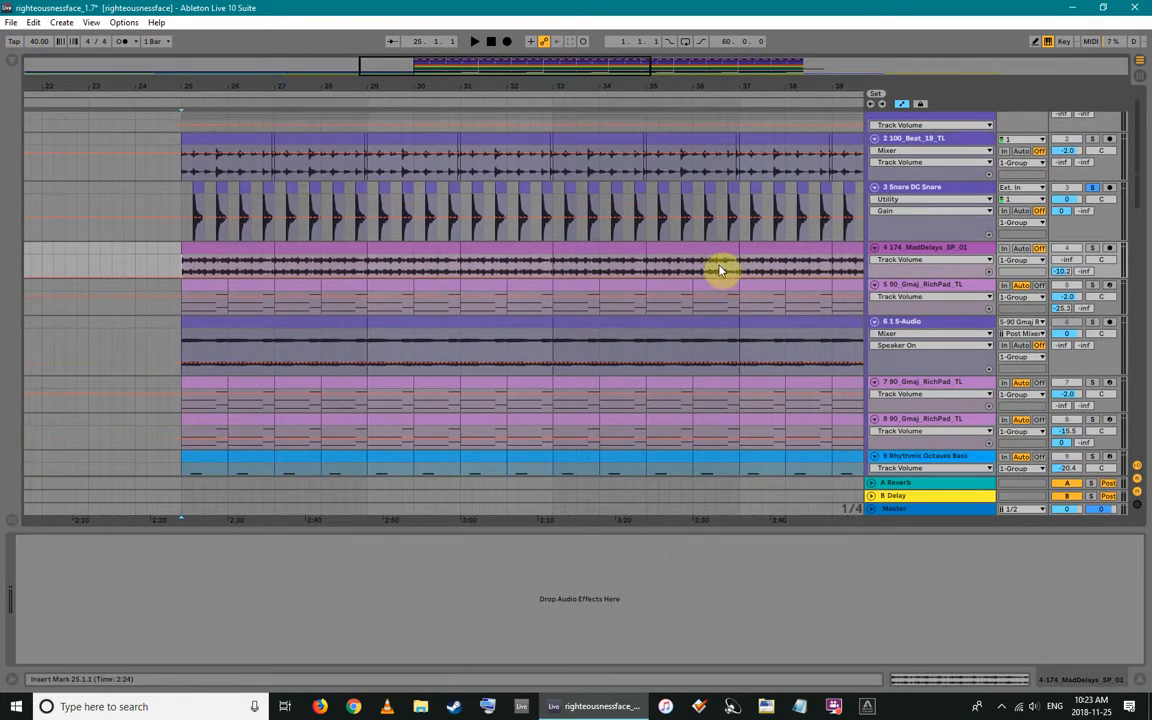
pyautogui.press('space')
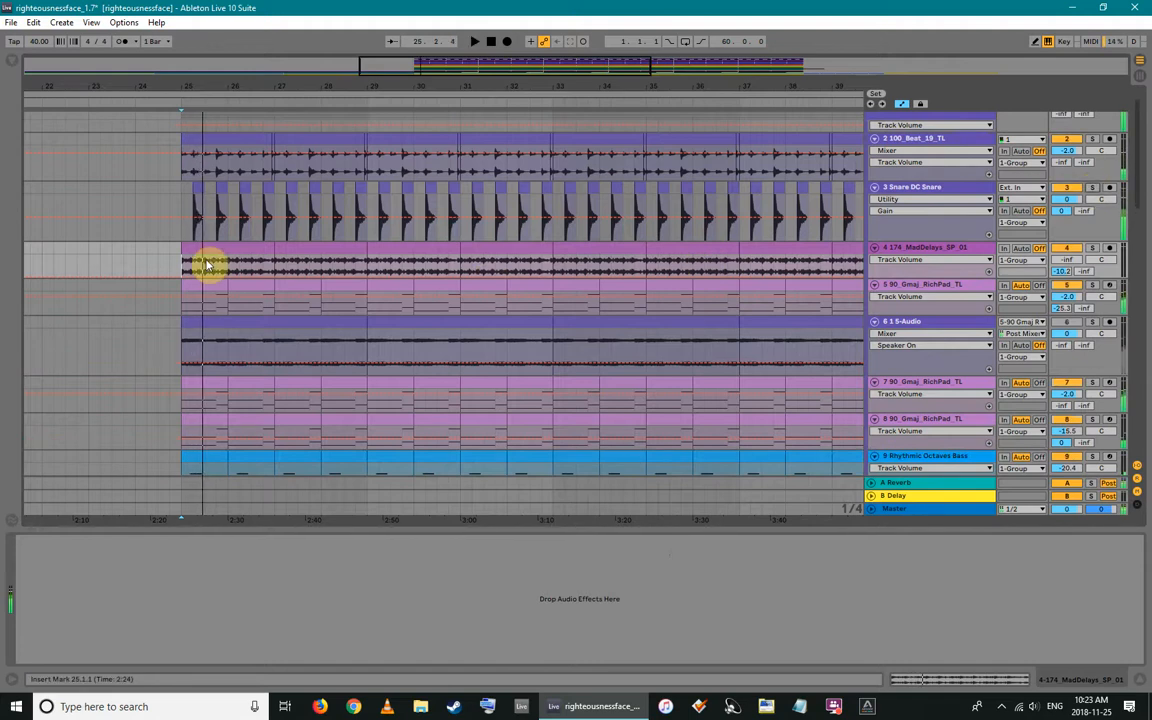
# Solo the 100_Beat_19_TL and Snare DC Snare tracks and play them together
pyautogui.click(1092, 140)
pyautogui.click(1092, 188)
pyautogui.press('space')
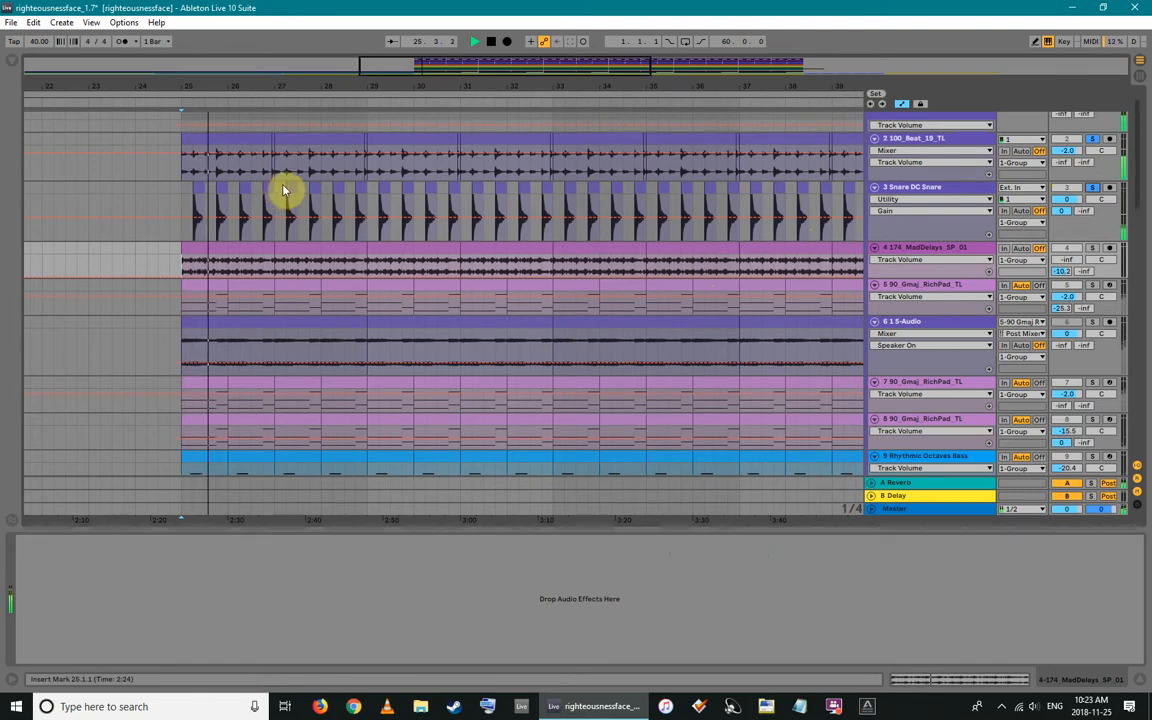
# Solo the 174_MadDelays_SP_01 track and open its first clip at bar 25
pyautogui.moveTo(417, 85); pyautogui.dragTo(378, 87)
pyautogui.press('space')
pyautogui.click(1091, 249)
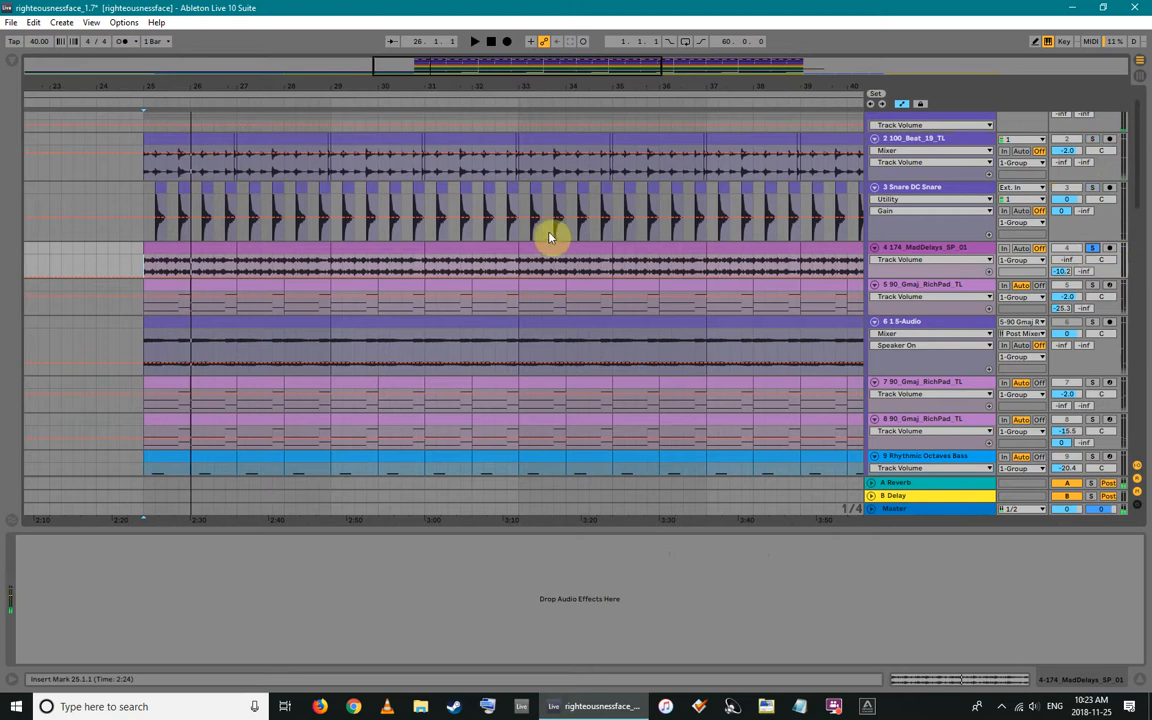
pyautogui.click(157, 247)
pyautogui.scroll(-3, 180, 247)
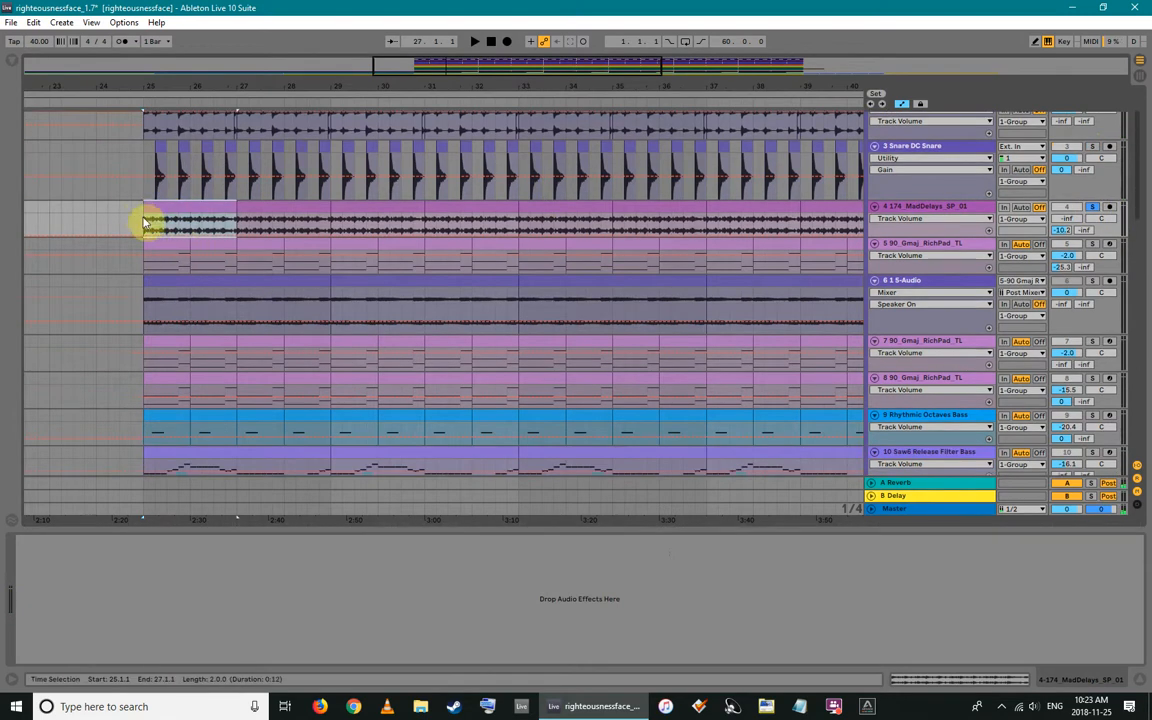
pyautogui.doubleClick(153, 206)
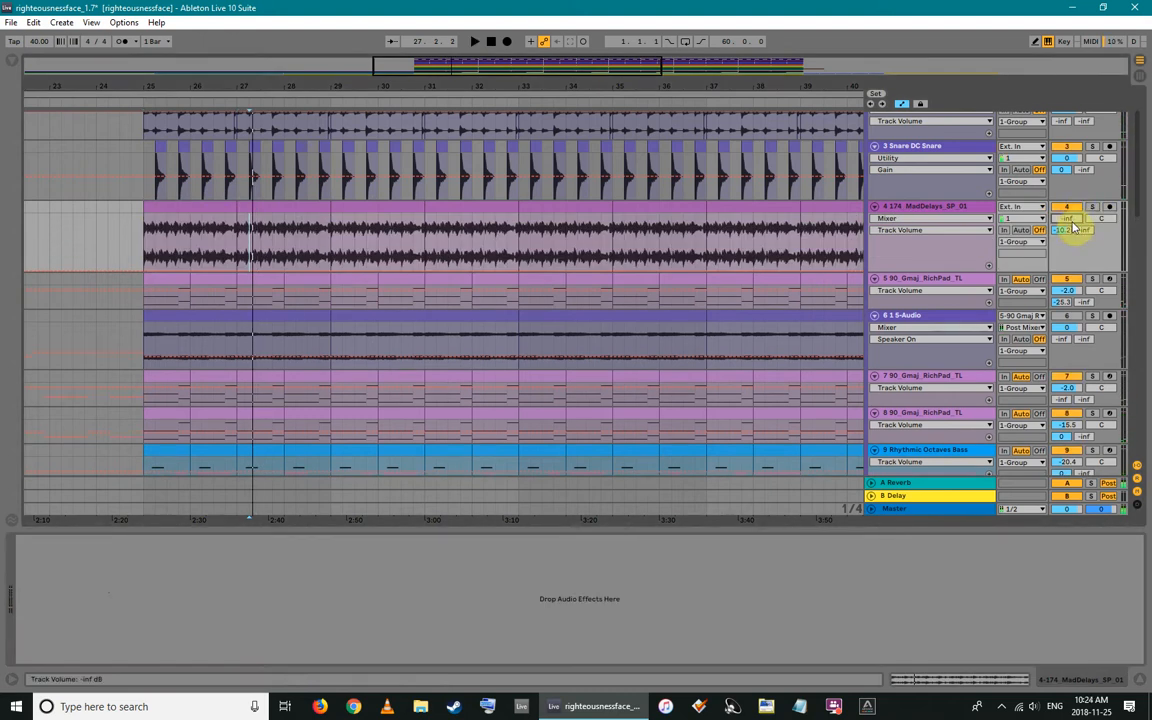
# Try the 174_MadDelays_SP_01 track at a volume of 5.3 dB, listening to it in the mix and soloed
pyautogui.press('space')
pyautogui.moveTo(1073, 223); pyautogui.dragTo(1073, 207)
pyautogui.press('space')
pyautogui.press('space')
pyautogui.press('space')
pyautogui.press('space')
pyautogui.click(1092, 208)
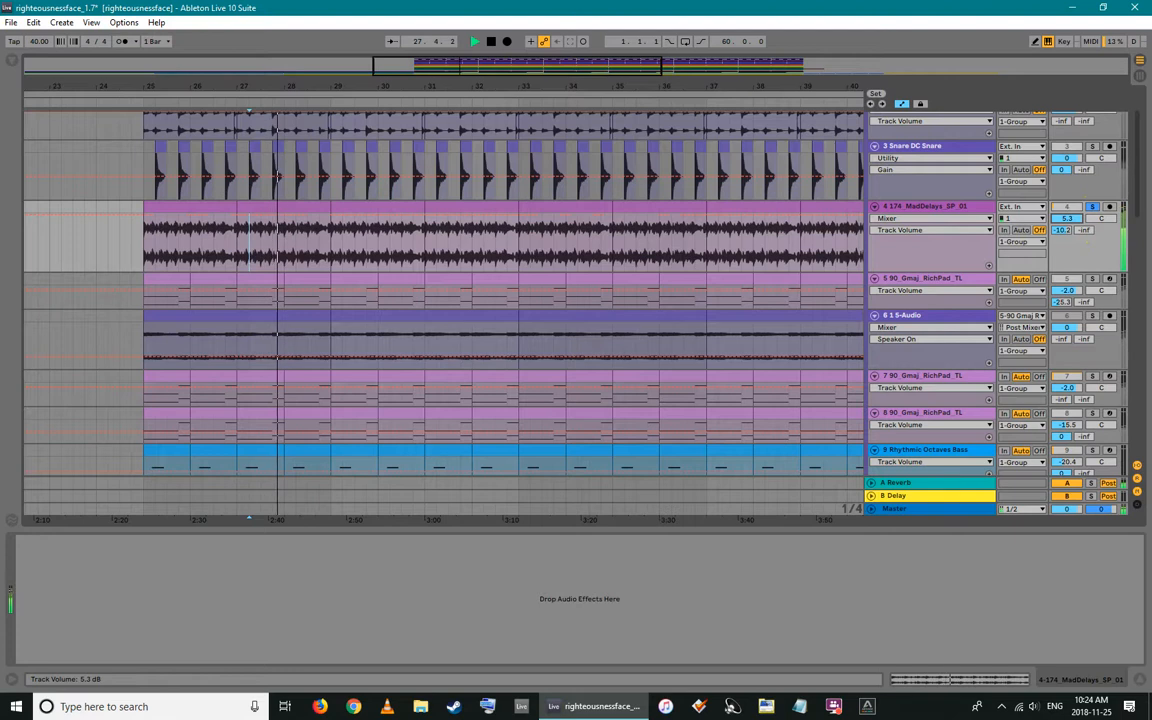
pyautogui.press('space')
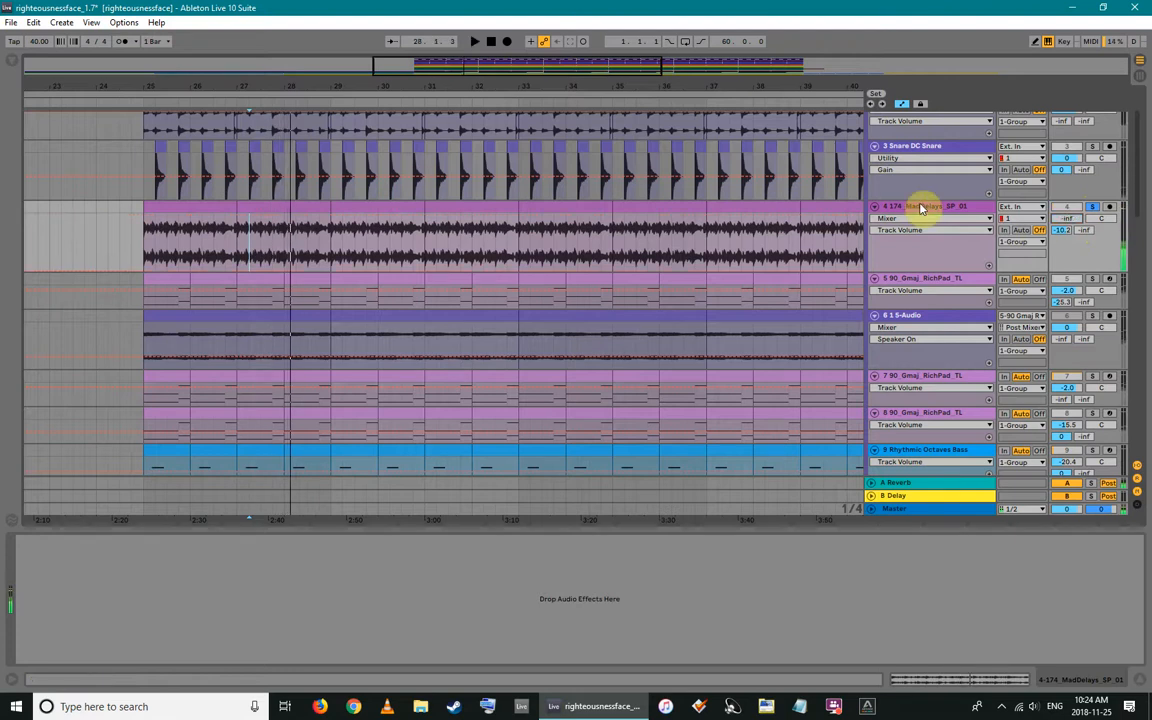
# Delete the 174_MadDelays_SP_01 track
pyautogui.click(922, 208)
pyautogui.hotkey('ctrl', 'z')
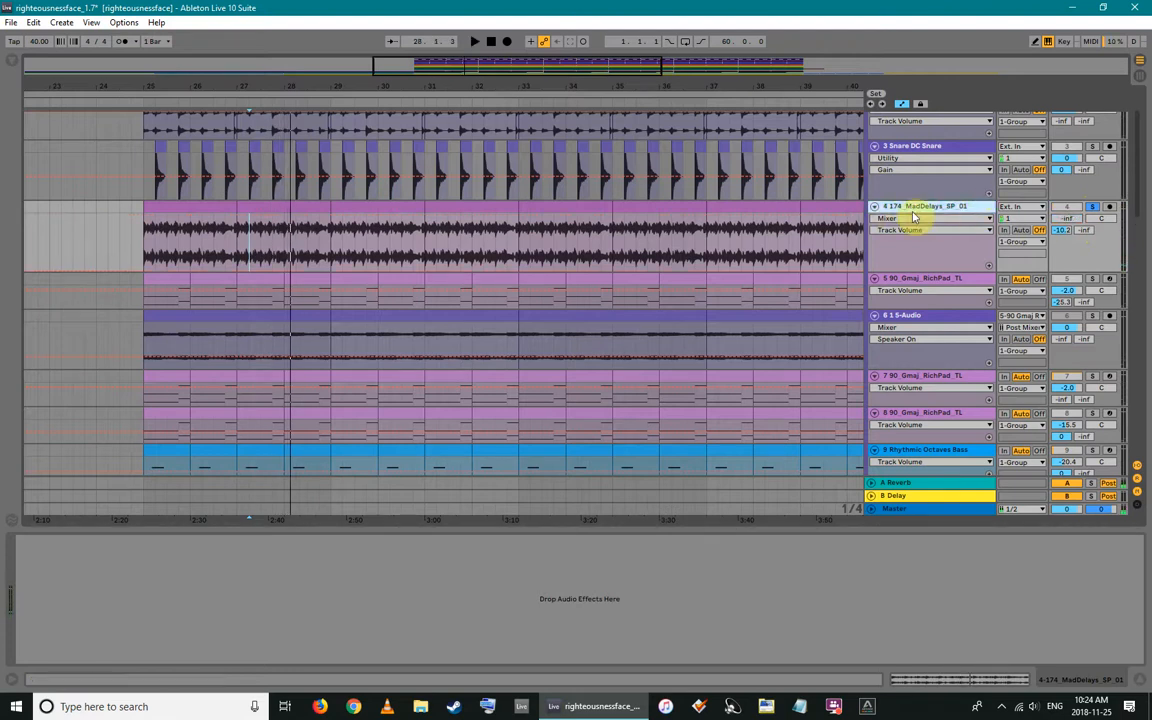
pyautogui.press('Delete')
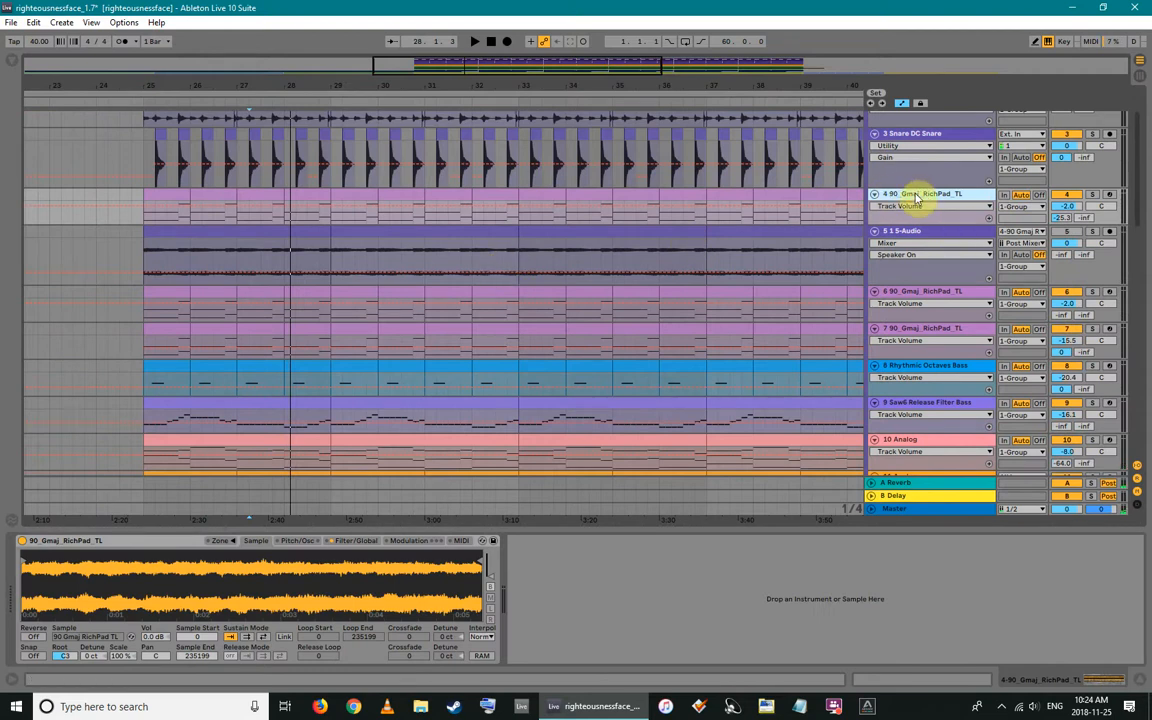
# Solo the 90_Gmaj_RichPad_TL track directly below the snare track
pyautogui.scroll(1, 560, 238)
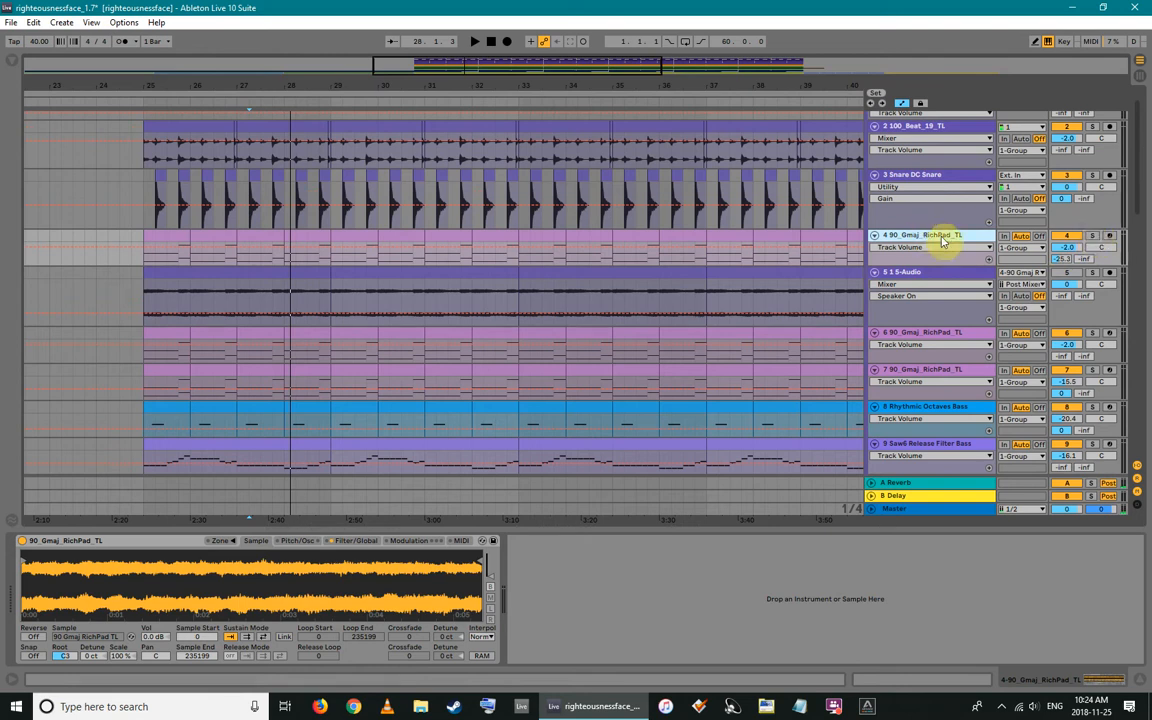
pyautogui.click(1095, 237)
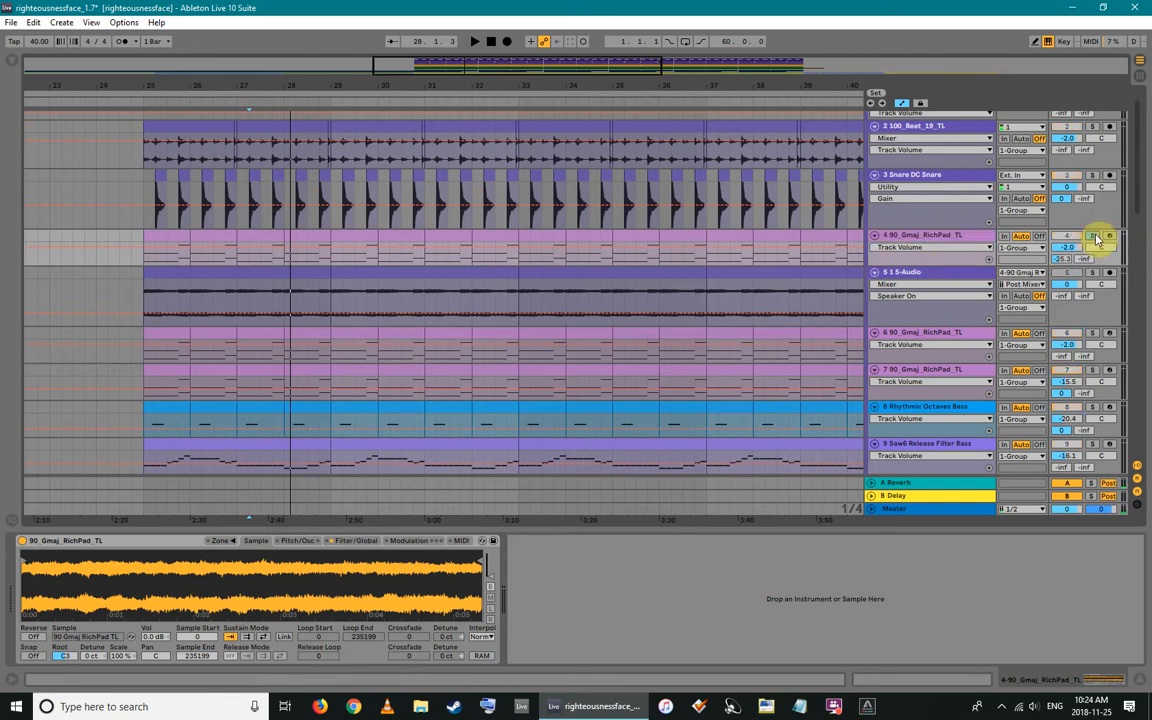
# Play the first clip of track 4 90_Gmaj_RichPad_TL at bar 25 and show the track's sampler
pyautogui.click(170, 240)
pyautogui.press('space')
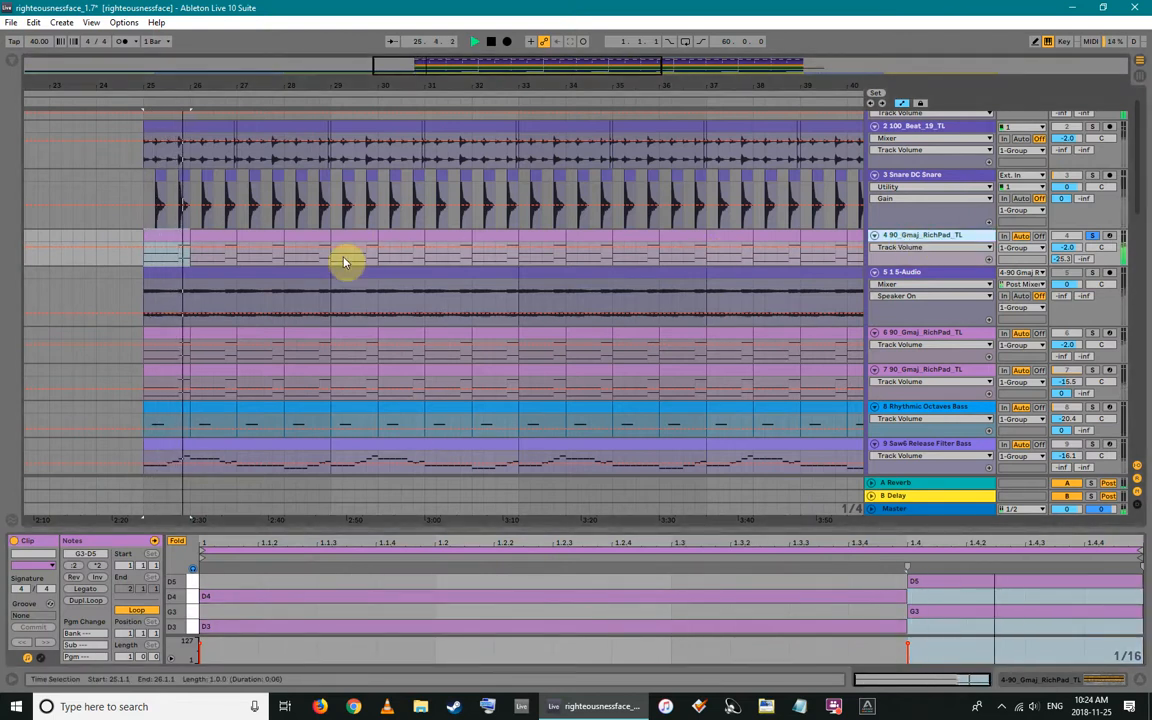
pyautogui.hotkey('shift', 'Tab')
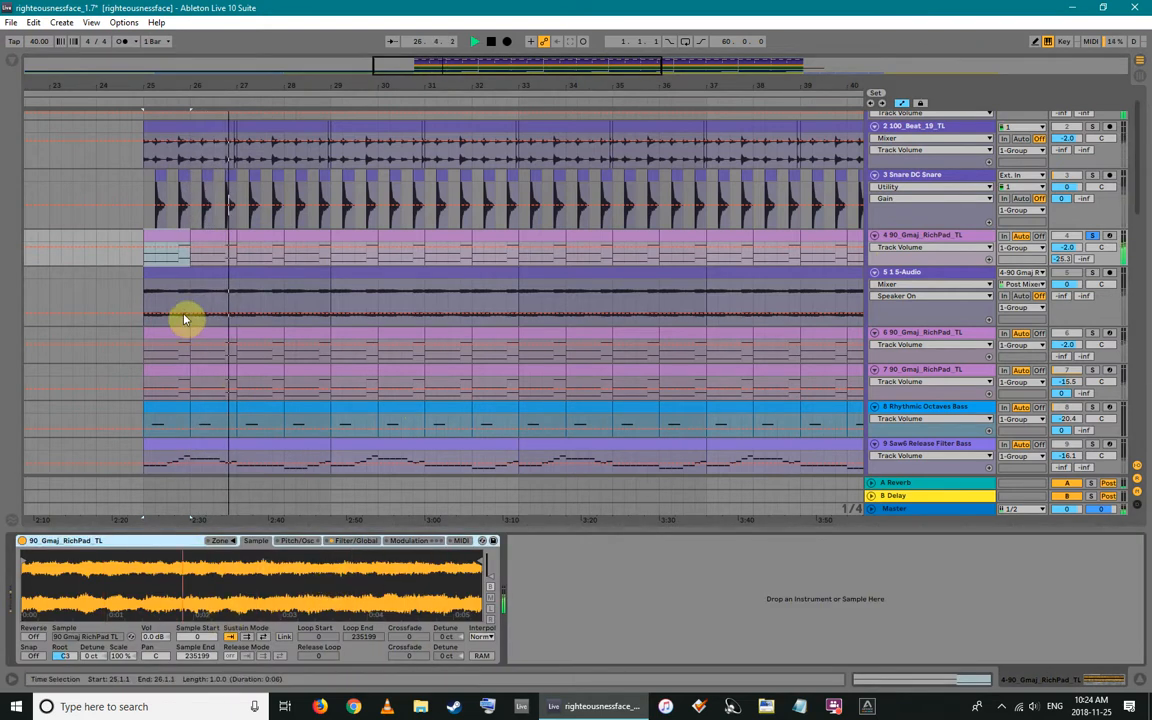
# Open the first clip's notes in an enlarged piano roll with folding turned off
pyautogui.doubleClick(155, 236)
pyautogui.moveTo(249, 528); pyautogui.dragTo(177, 404)
pyautogui.click(177, 401)
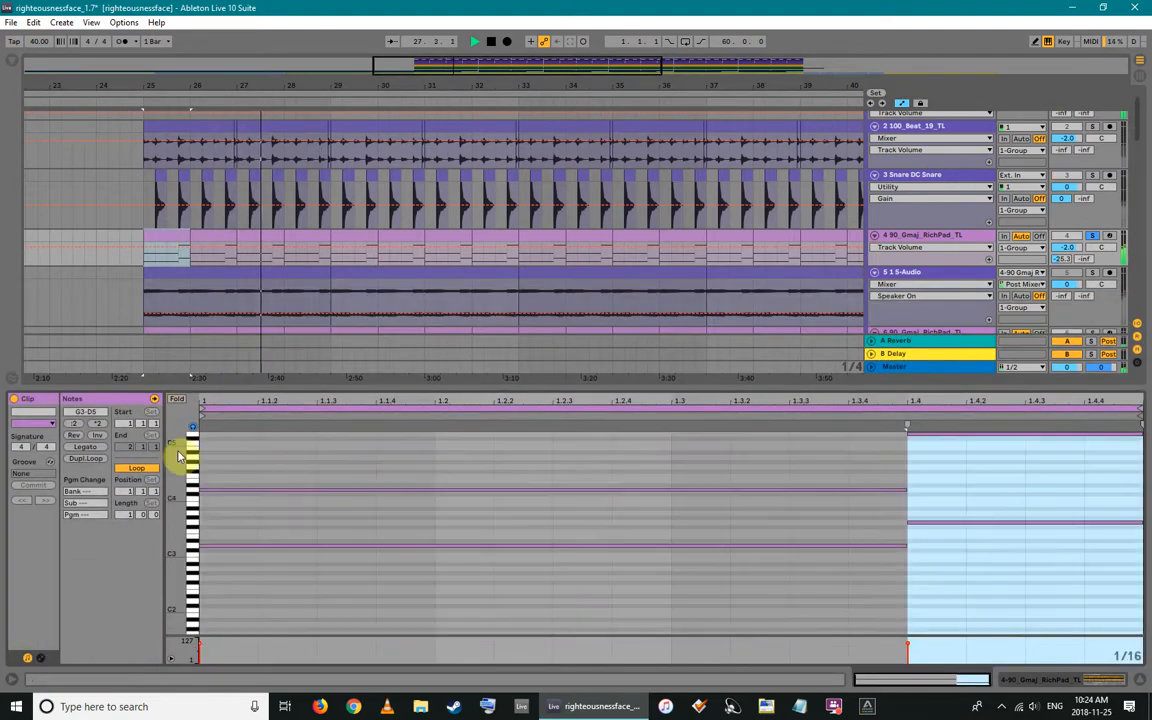
pyautogui.moveTo(172, 537); pyautogui.dragTo(172, 566)
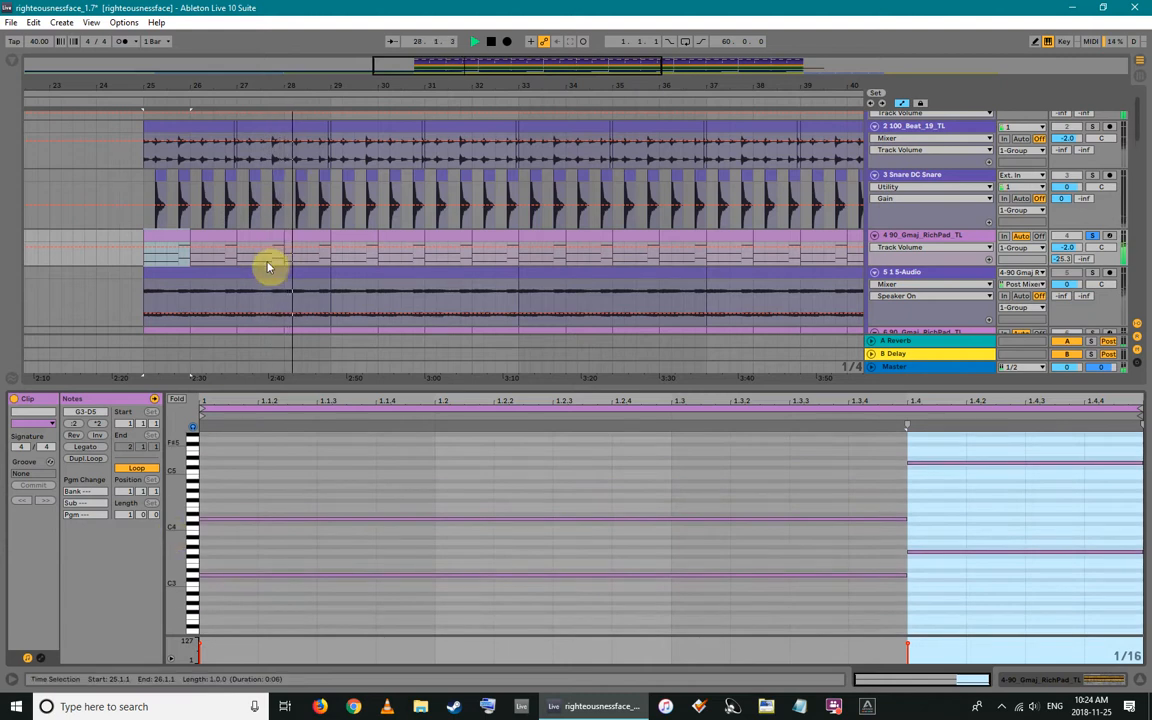
# Stop playback and highlight the clip's long D3 and D4 notes and its G3 and D5 notes
pyautogui.click(236, 519)
pyautogui.moveTo(285, 612); pyautogui.dragTo(910, 456)
pyautogui.press('space')
pyautogui.moveTo(339, 463); pyautogui.dragTo(331, 598)
pyautogui.moveTo(950, 610); pyautogui.dragTo(931, 430)
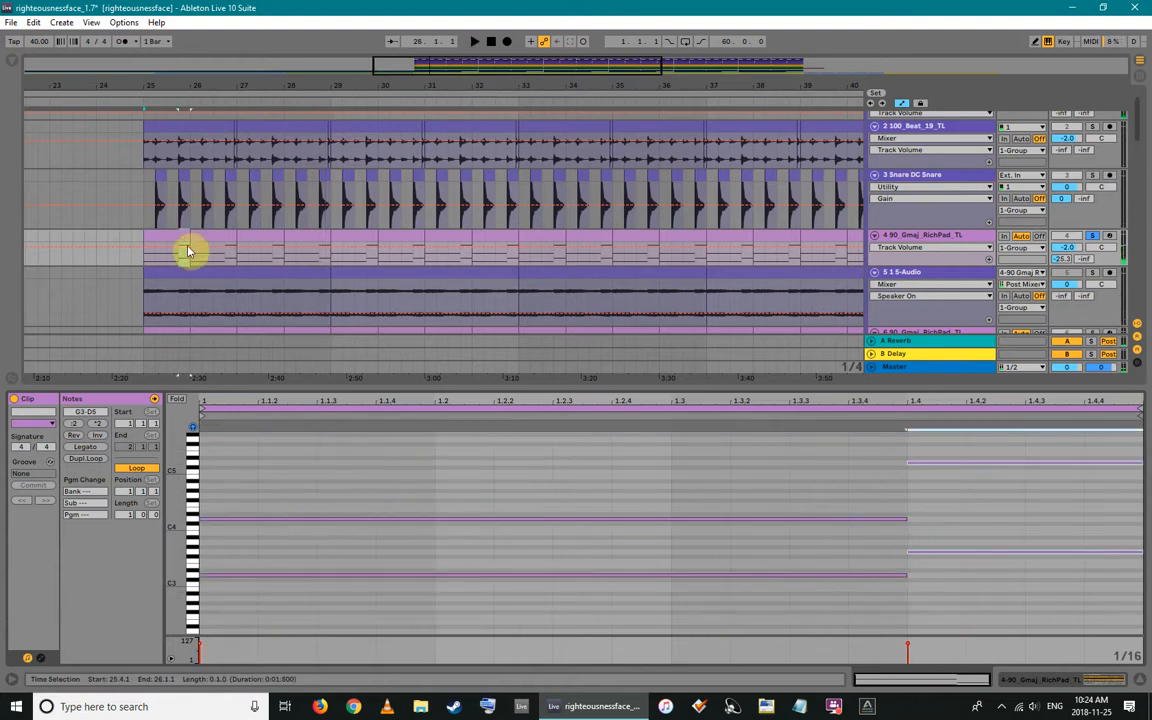
# Play the pad from bar 25, unsolo it and bring the 1 5-Audio track below into view
pyautogui.click(145, 265)
pyautogui.press('space')
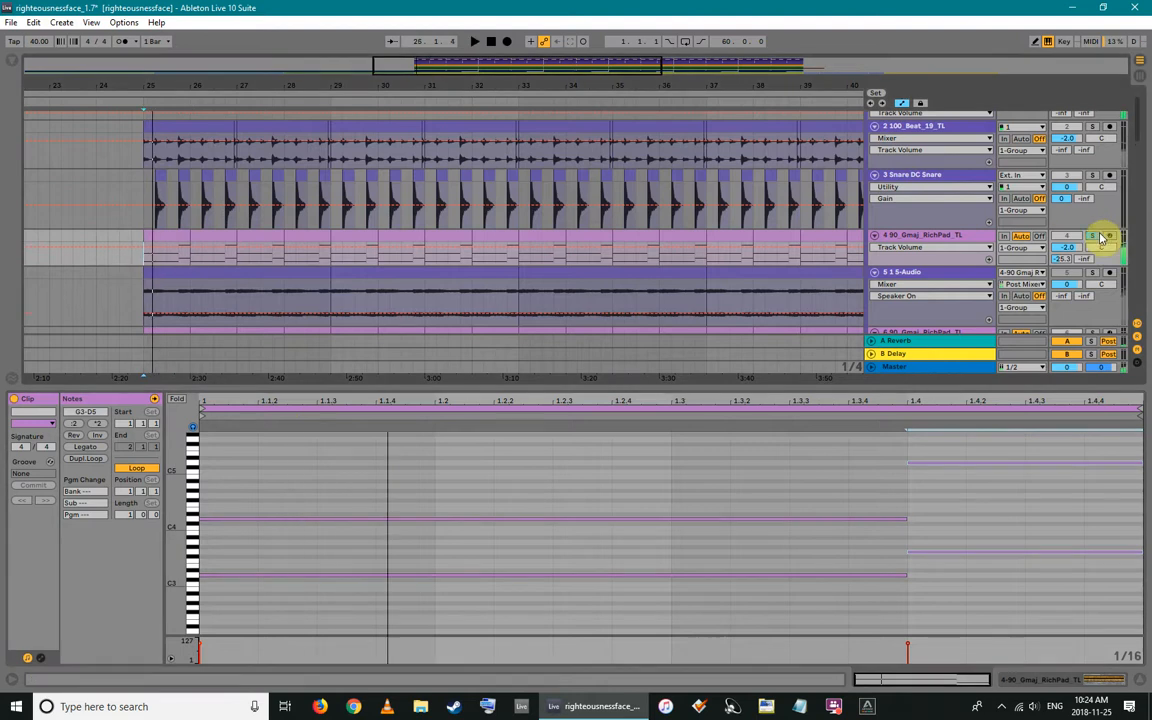
pyautogui.scroll(-1, 437, 240)
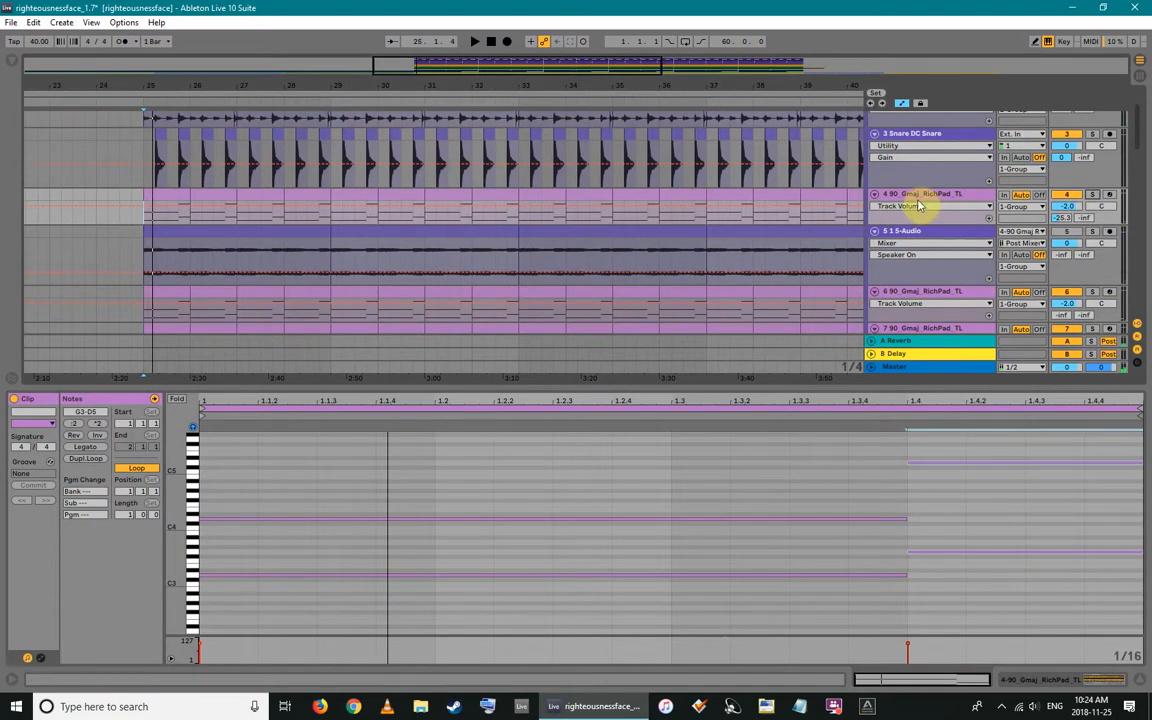
pyautogui.scroll(-2, 612, 206)
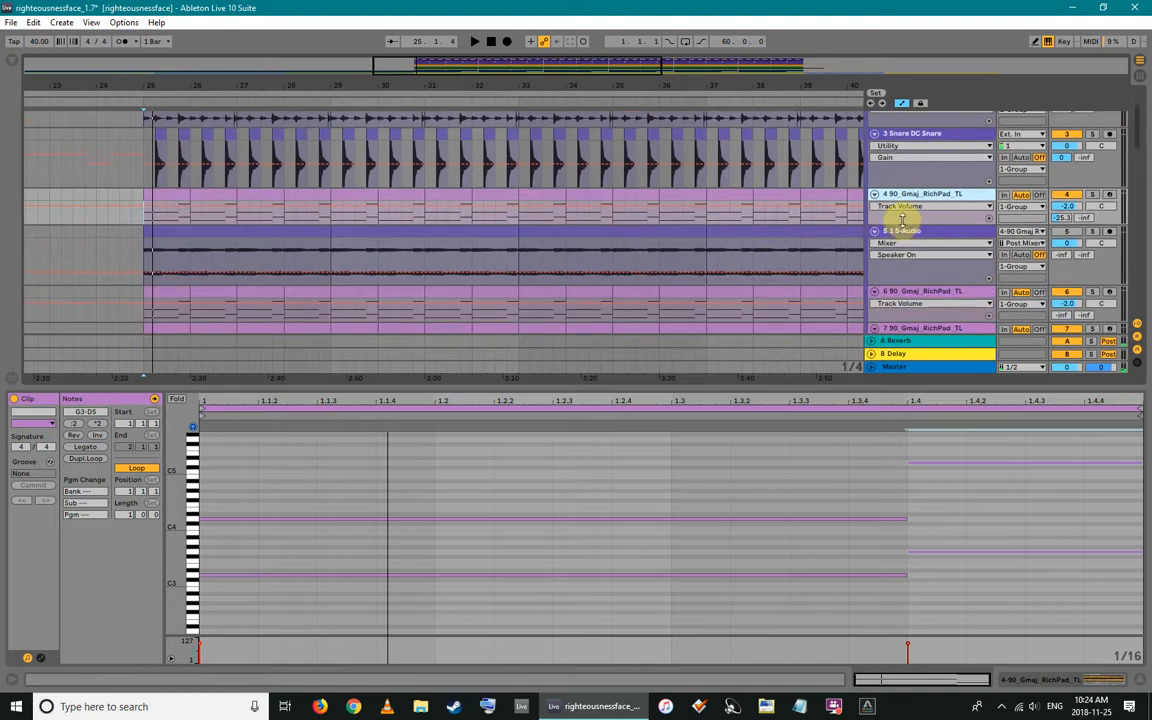
pyautogui.scroll(1, 850, 215)
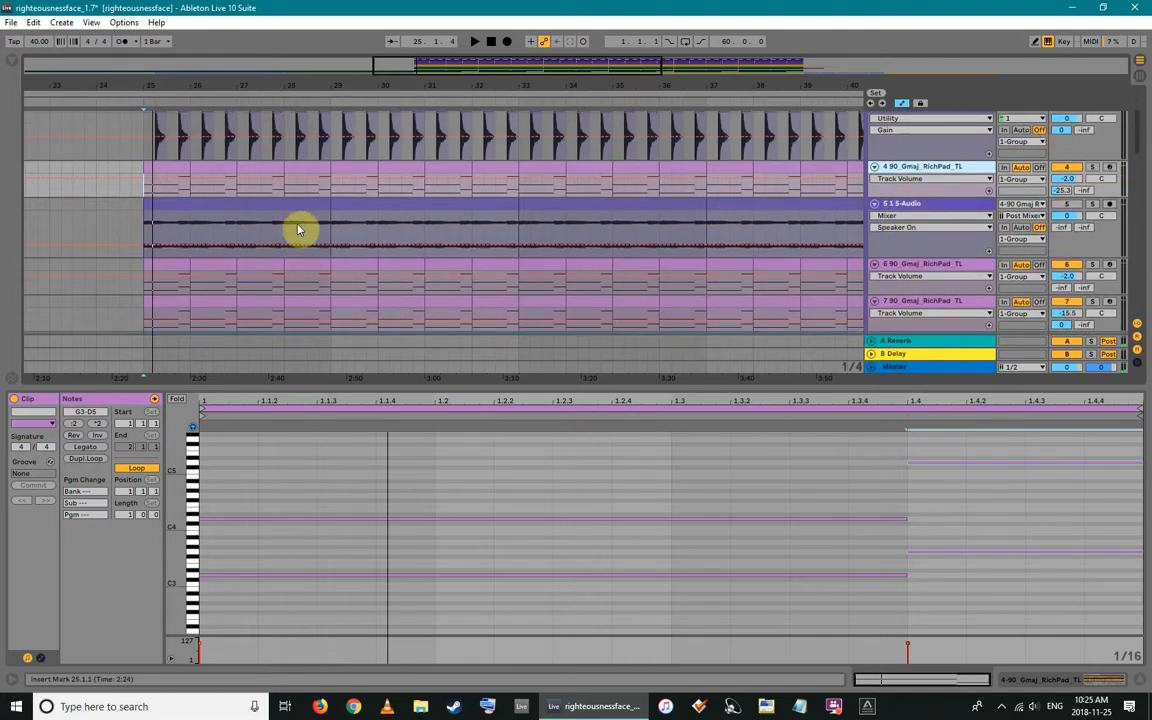
# Audition the soloed track 4 90_Gmaj_RichPad_TL from bar 25 and inspect the 1 5-Audio clip beneath it
pyautogui.click(490, 231)
pyautogui.press('space')
pyautogui.press('space')
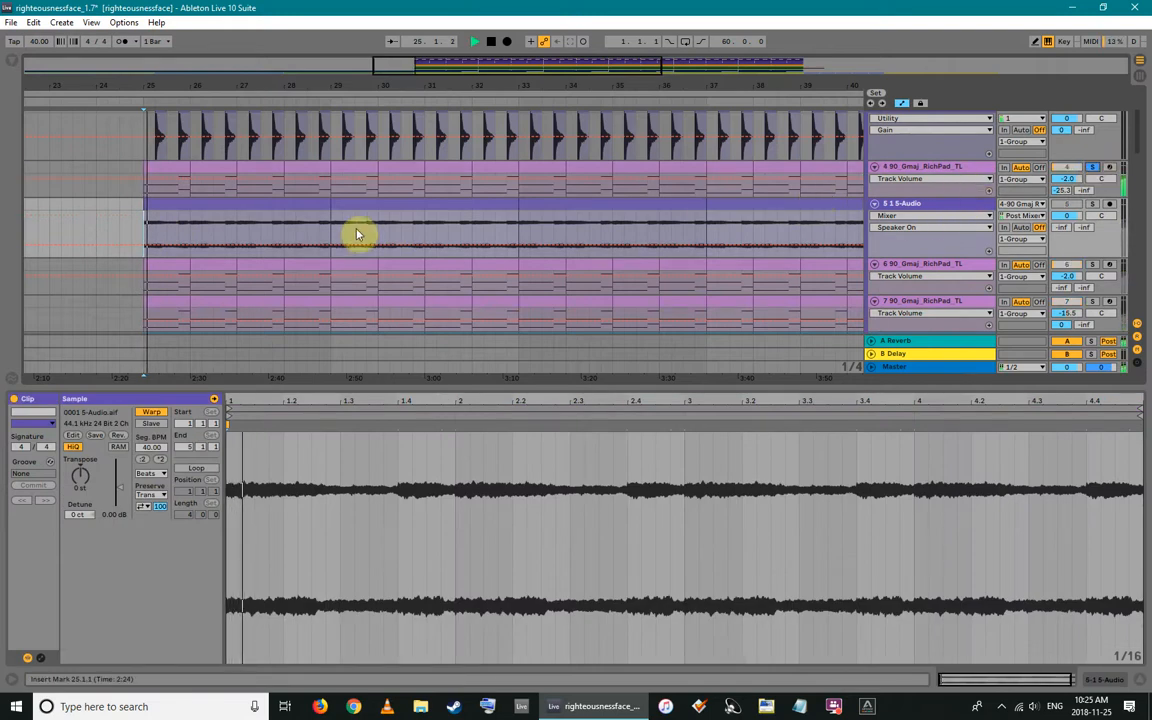
pyautogui.moveTo(180, 88); pyautogui.dragTo(150, 62)
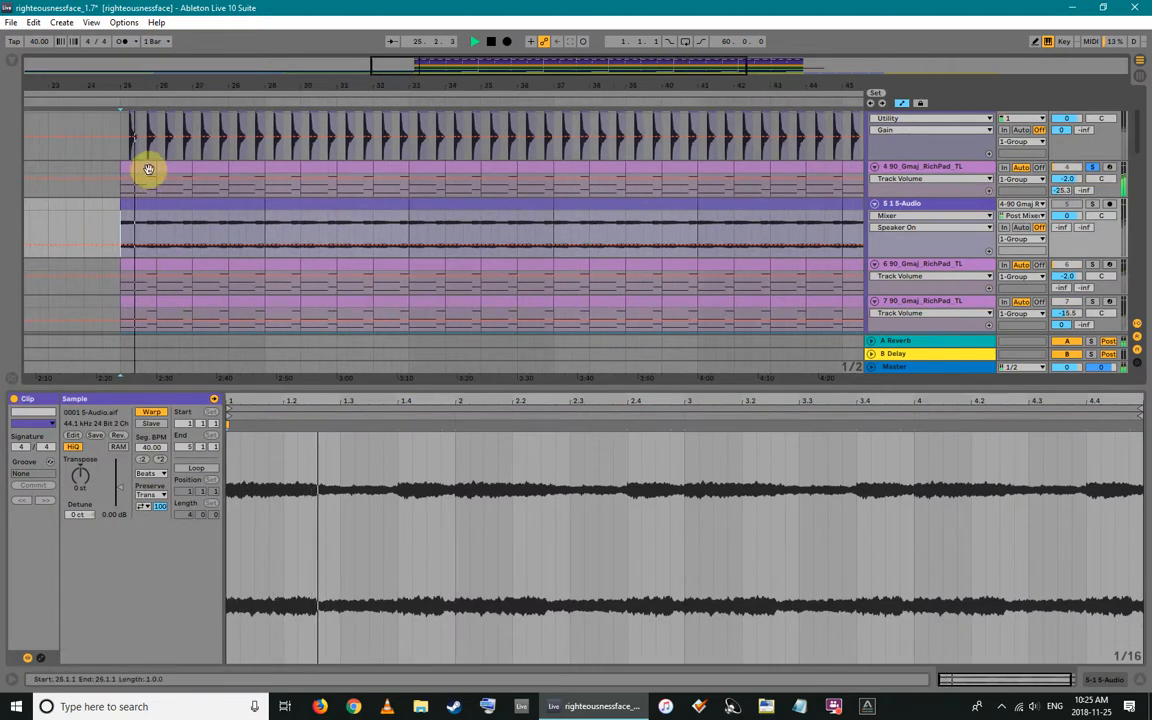
pyautogui.click(147, 172)
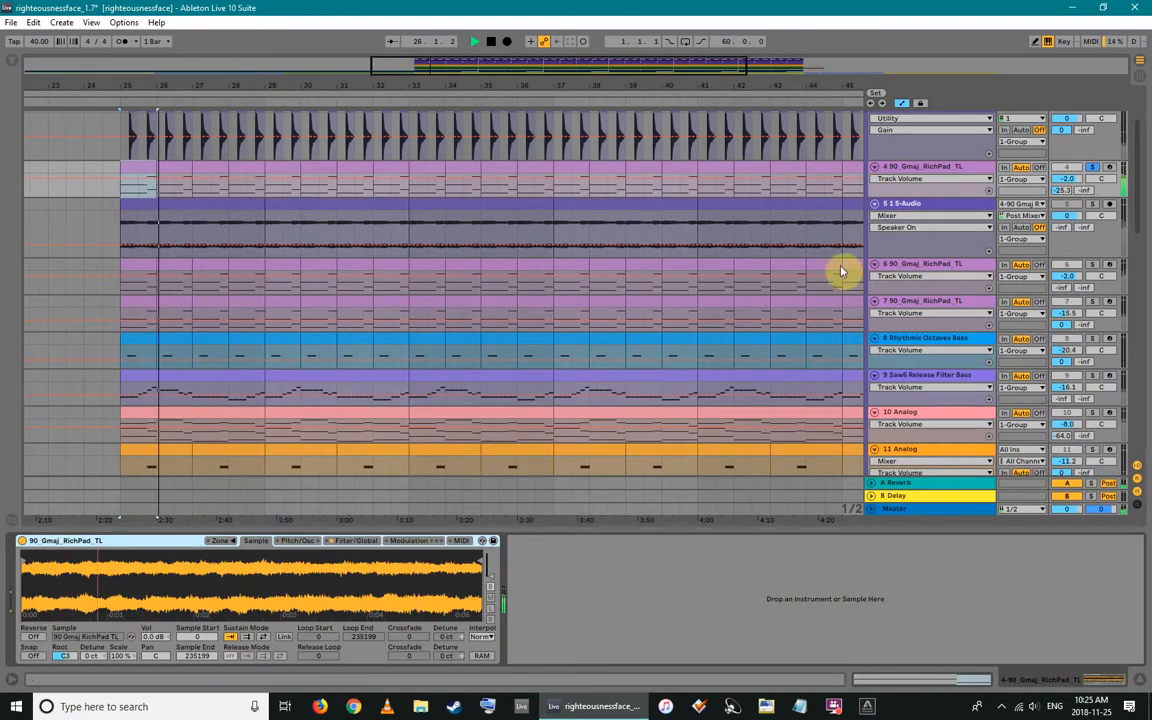
# Solo the 1 5-Audio track and play its first clip from bar 25
pyautogui.scroll(2, 643, 195)
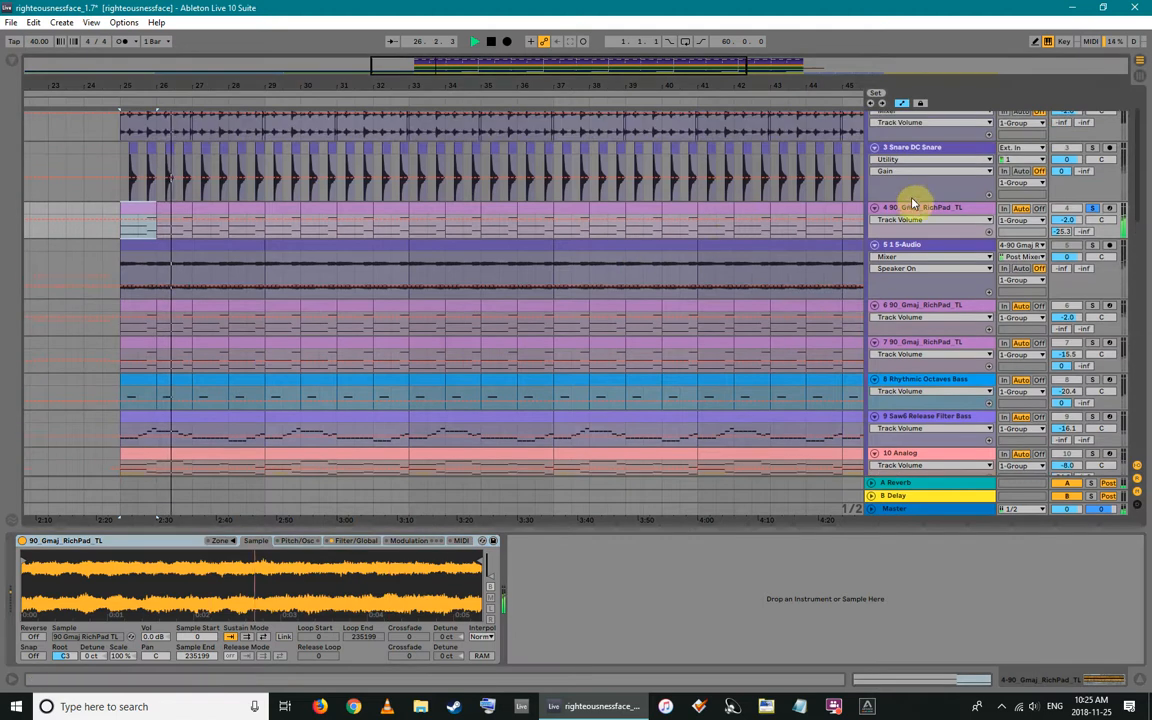
pyautogui.click(915, 250)
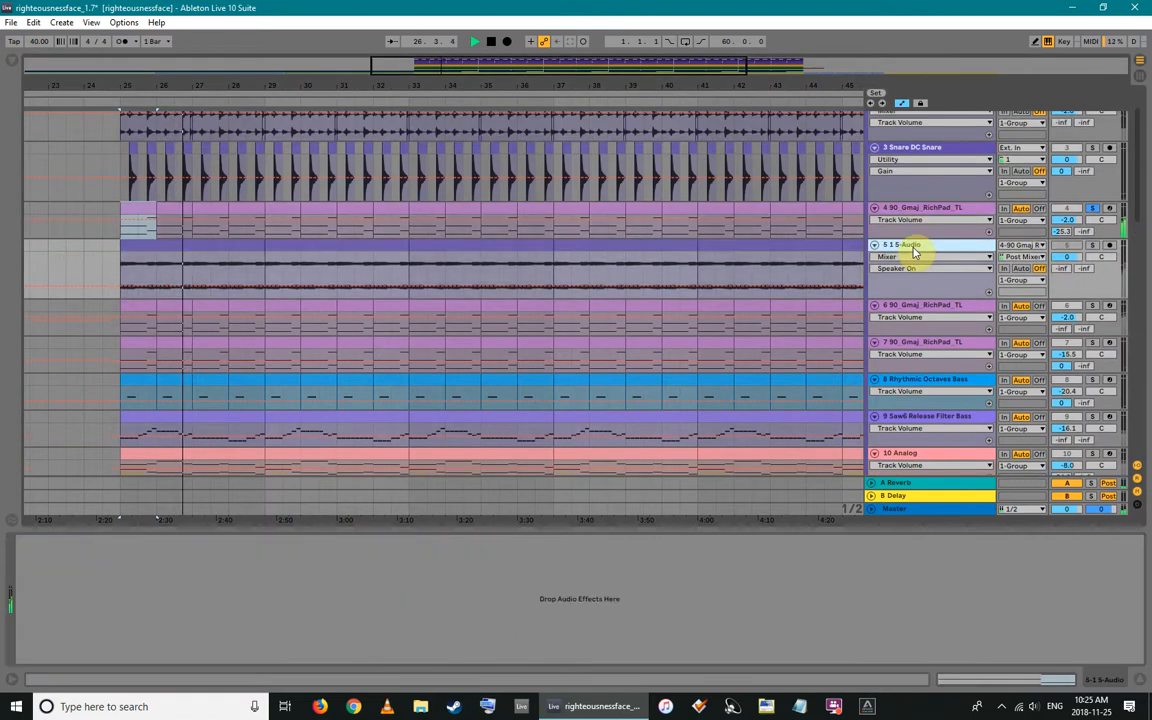
pyautogui.press('space')
pyautogui.click(1093, 246)
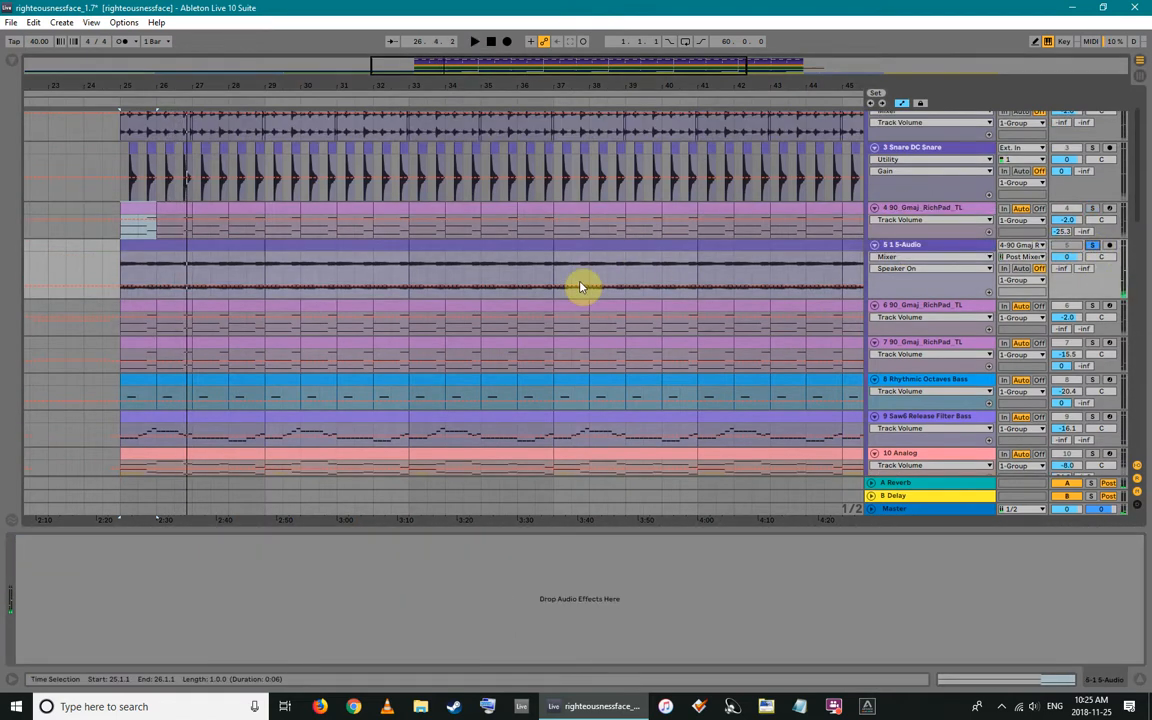
pyautogui.click(226, 242)
pyautogui.hotkey('shift', 'Tab')
pyautogui.press('space')
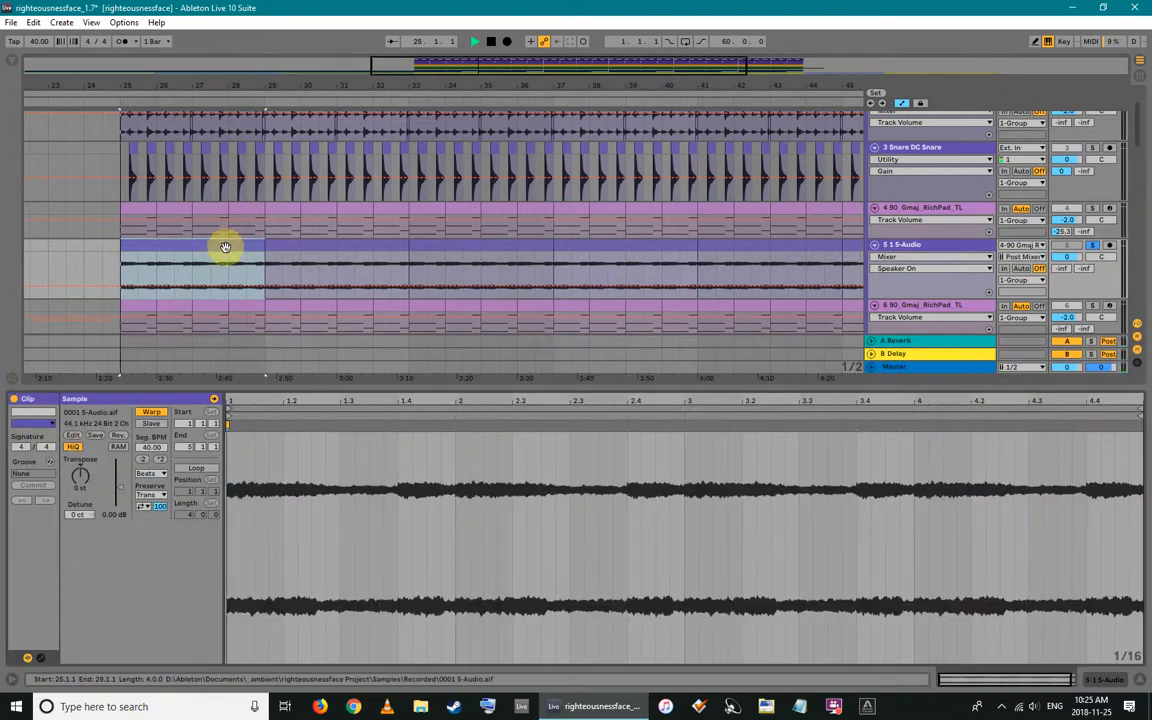
# Inspect the 1 5-Audio clip's sample and the track's device chain during playback, and turn off the track's solo
pyautogui.hotkey('shift', 'Tab')
pyautogui.hotkey('shift', 'Tab')
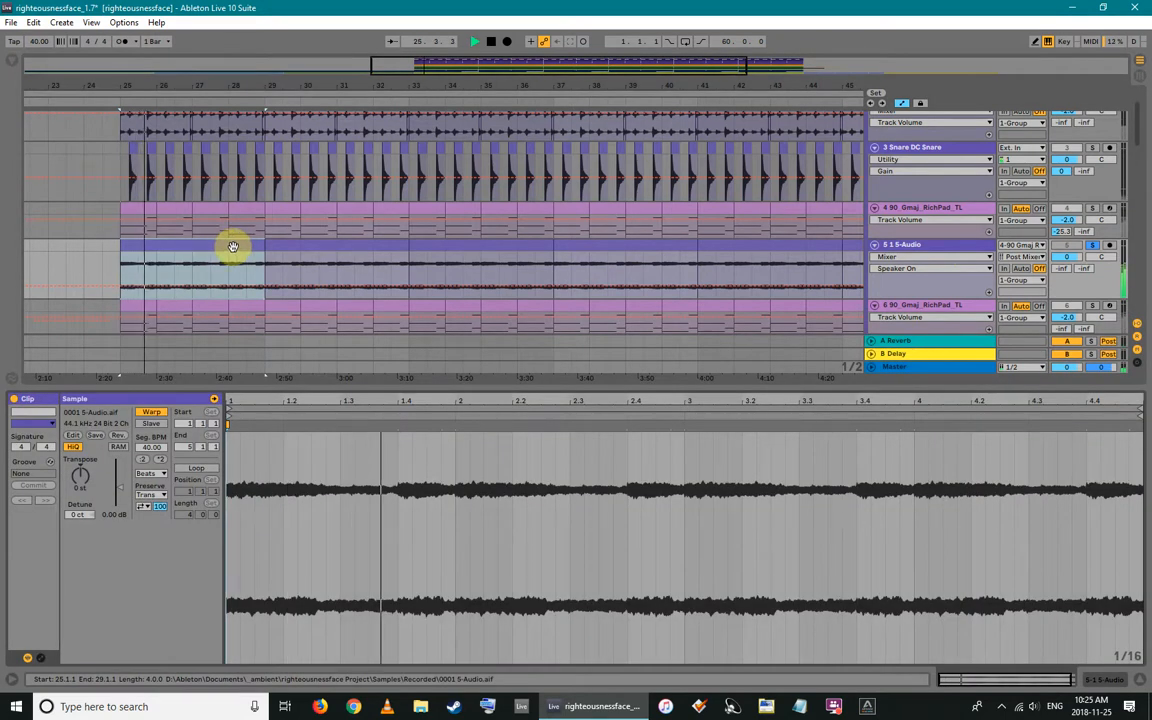
pyautogui.hotkey('shift', 'Tab')
pyautogui.hotkey('shift', 'Tab')
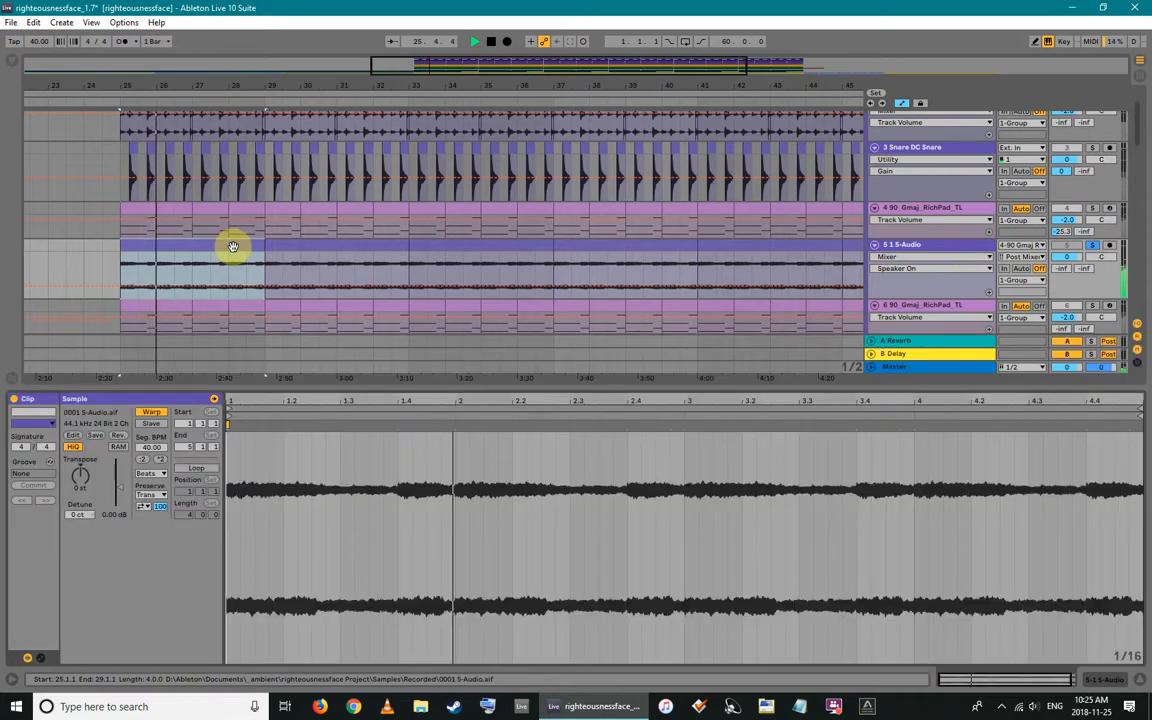
pyautogui.hotkey('shift', 'Tab')
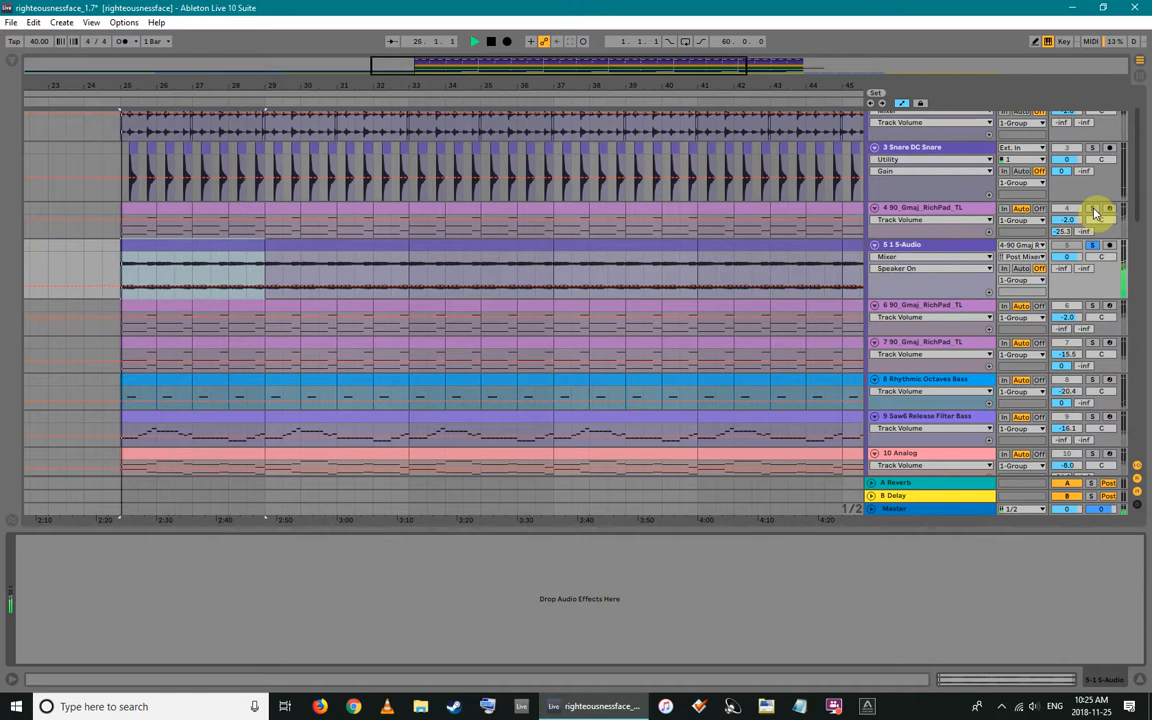
pyautogui.press('space')
pyautogui.click(1093, 243)
pyautogui.press('space')
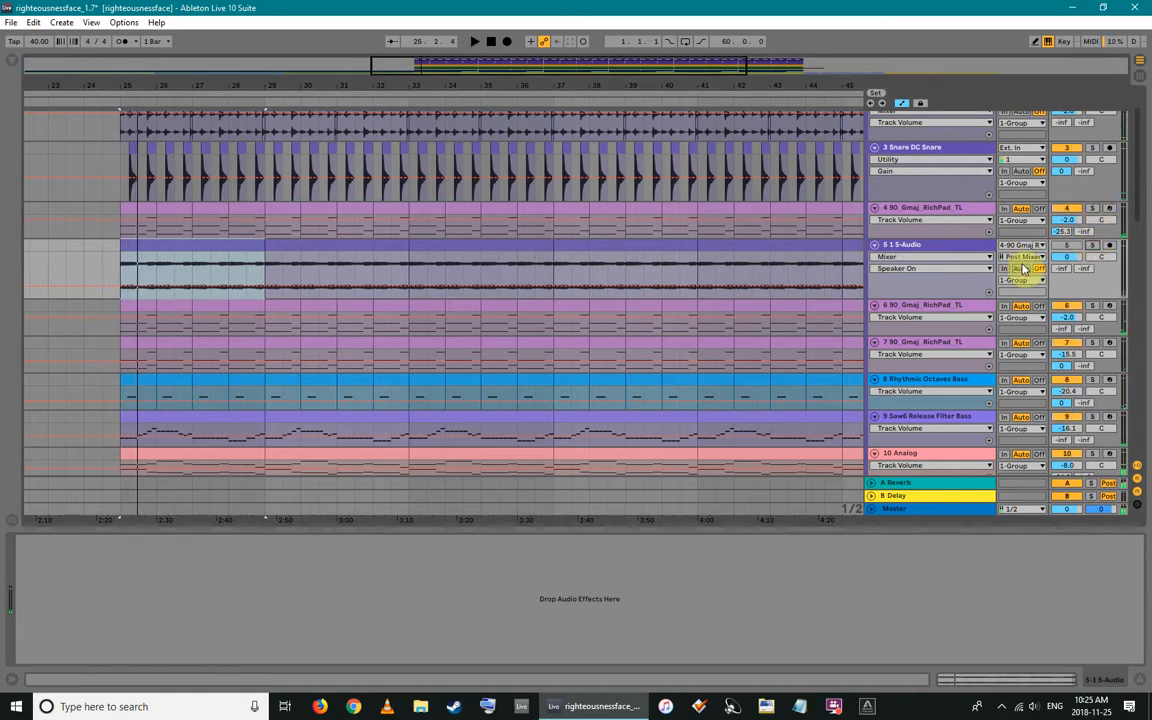
pyautogui.click(963, 246)
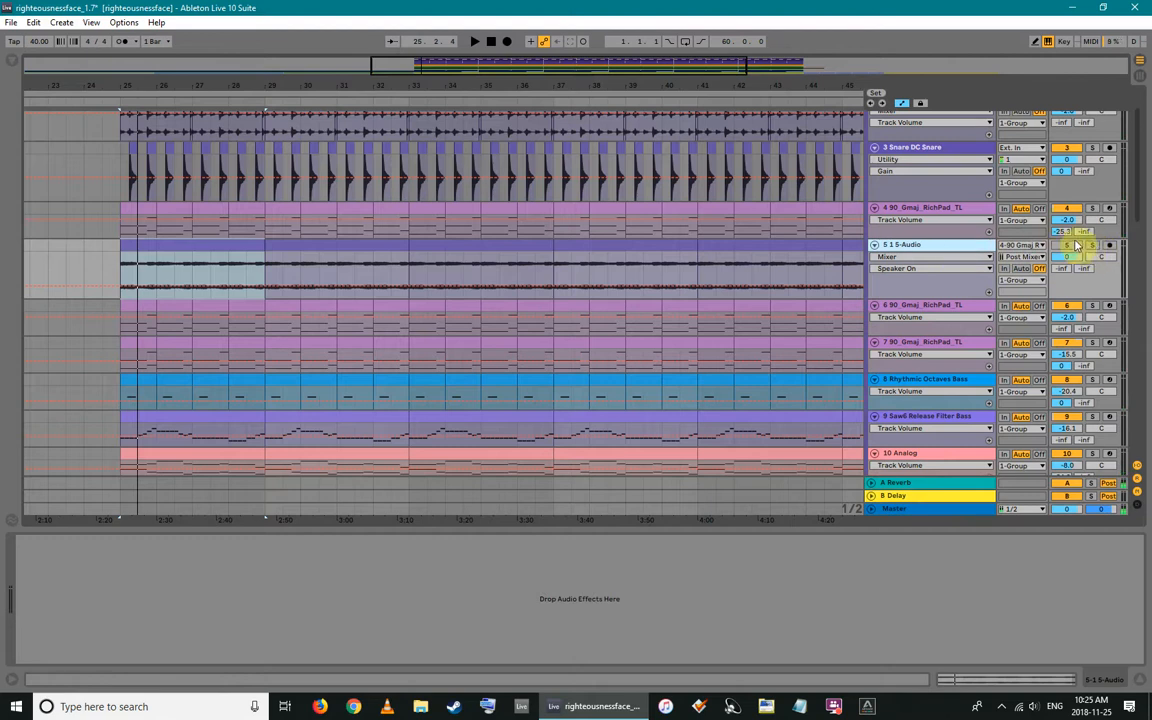
pyautogui.press('Delete')
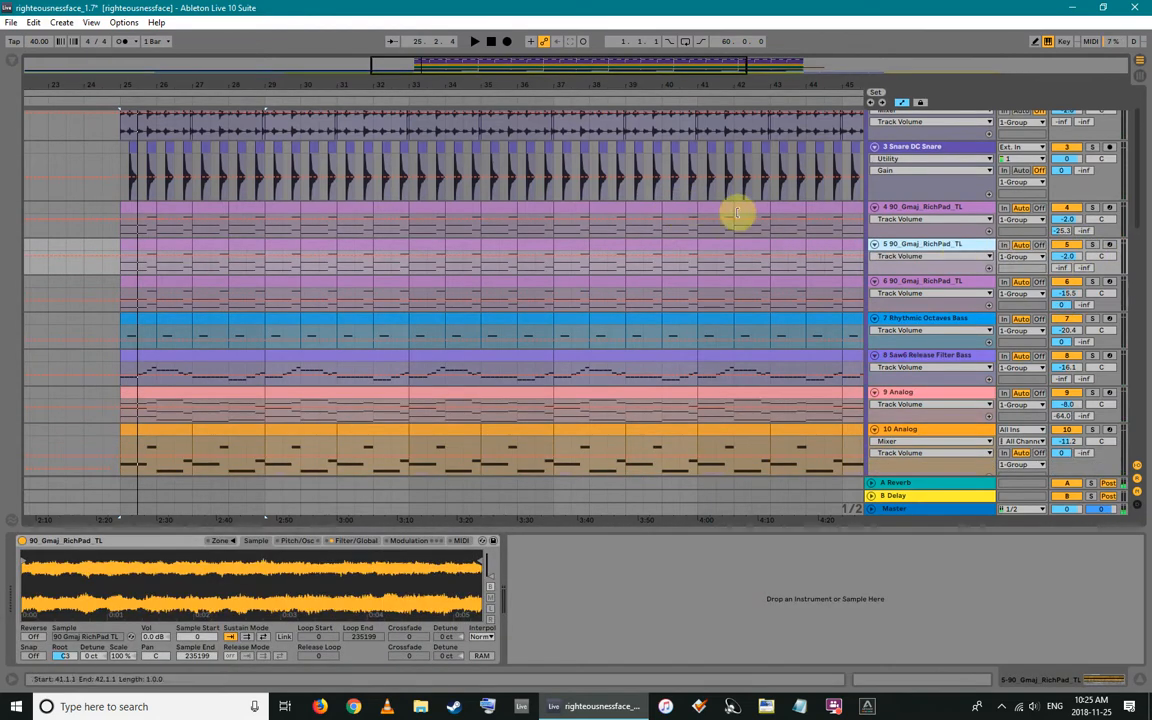
pyautogui.hotkey('ctrl', 'z')
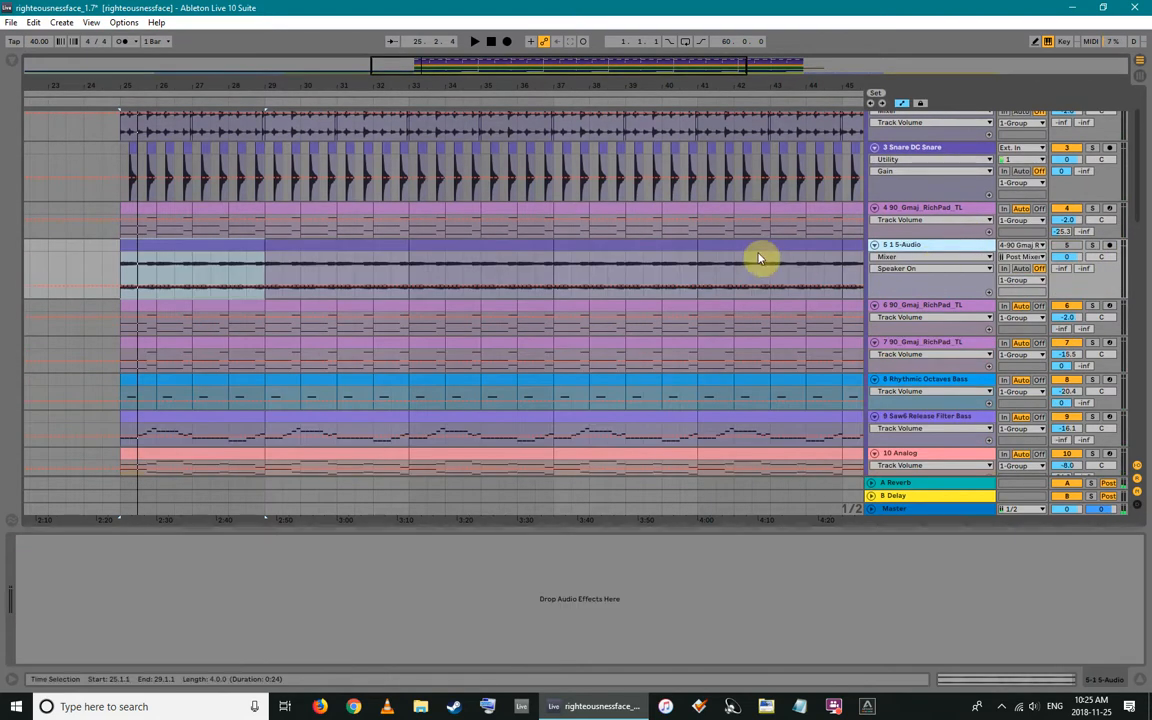
# Delete the 1 5-Audio track
pyautogui.click(913, 210)
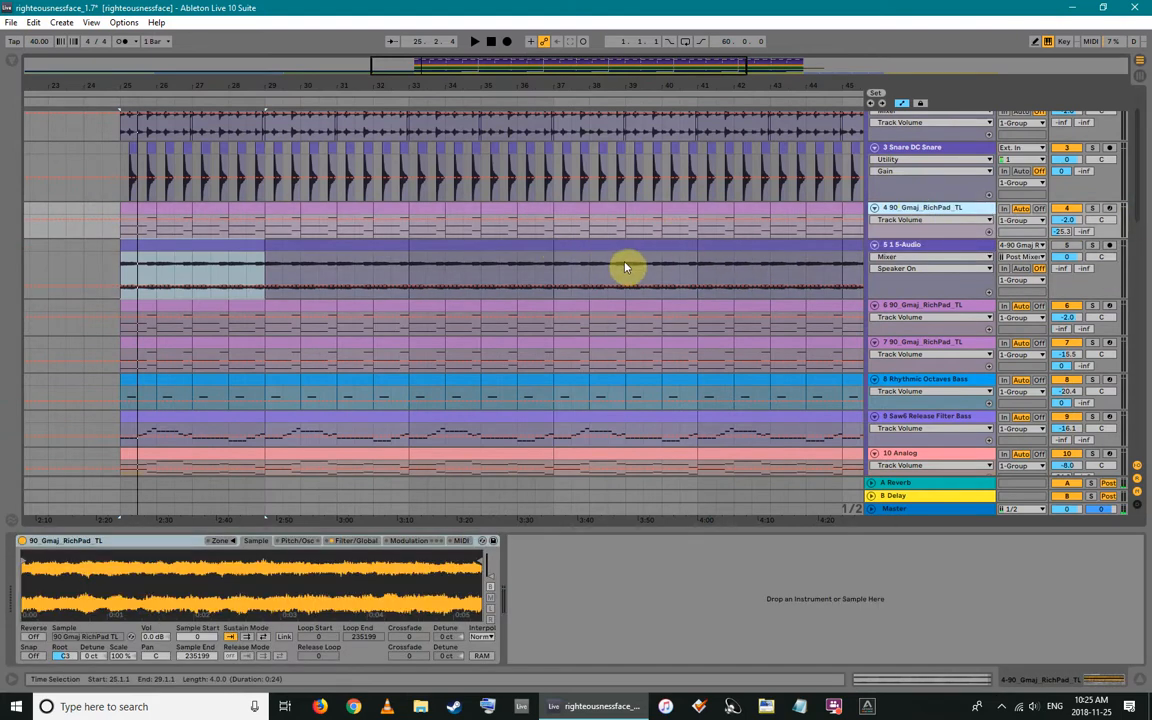
pyautogui.click(983, 250)
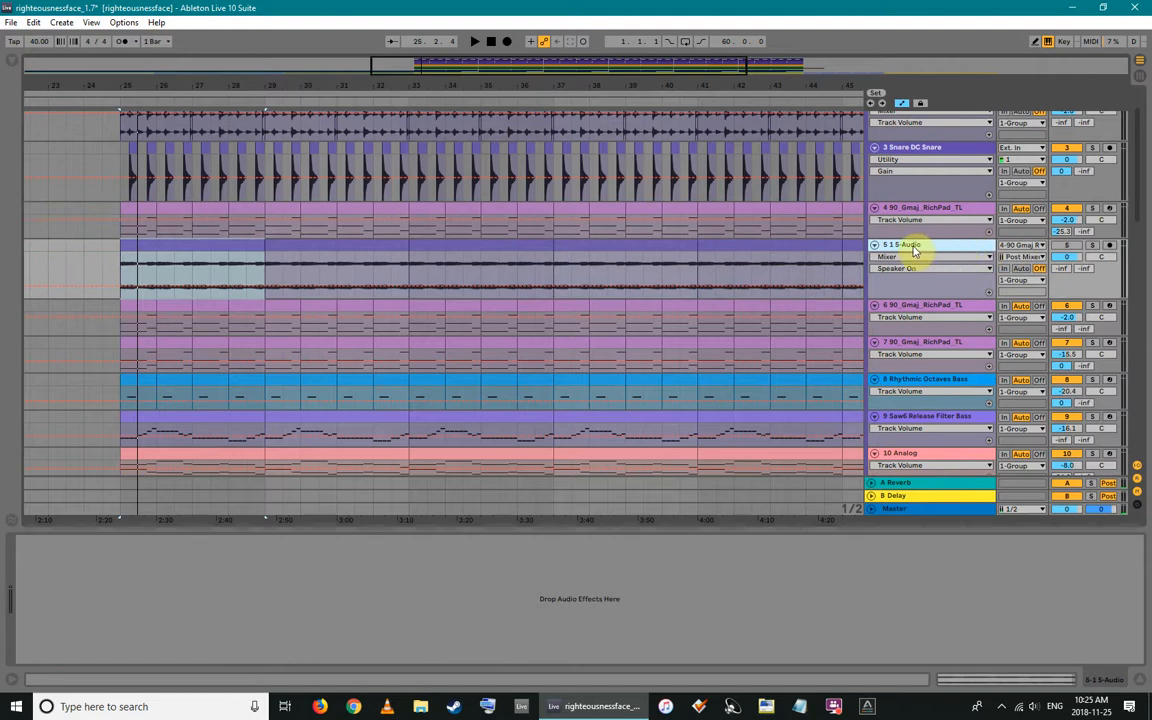
pyautogui.press('Delete')
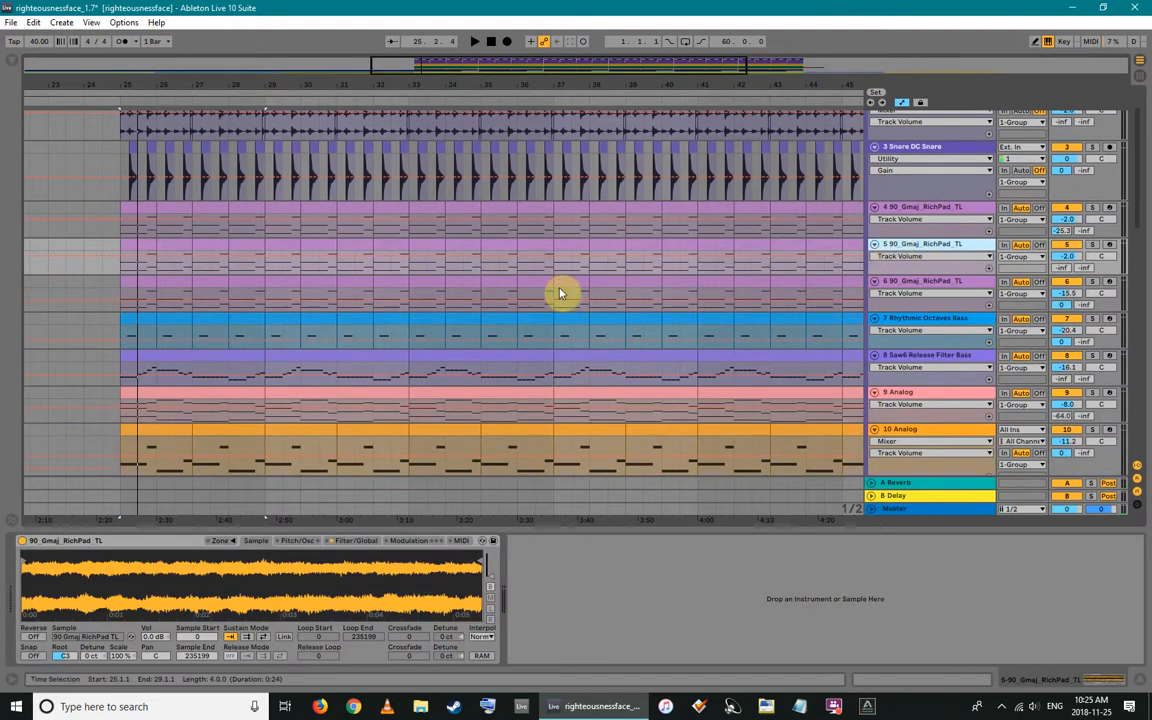
# Solo track 6 90_Gmaj_RichPad_TL, show its sampler and Amp effect, and play it from bar 25
pyautogui.click(134, 284)
pyautogui.click(1092, 283)
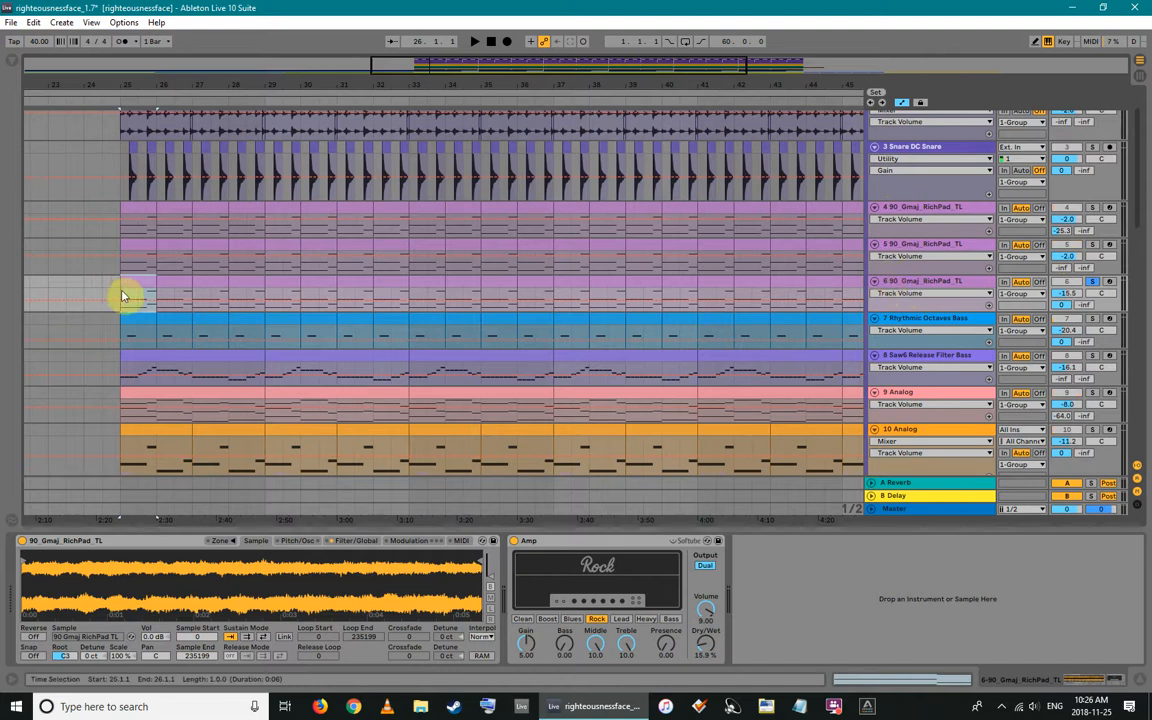
pyautogui.click(272, 296)
pyautogui.hotkey('shift', 'Tab')
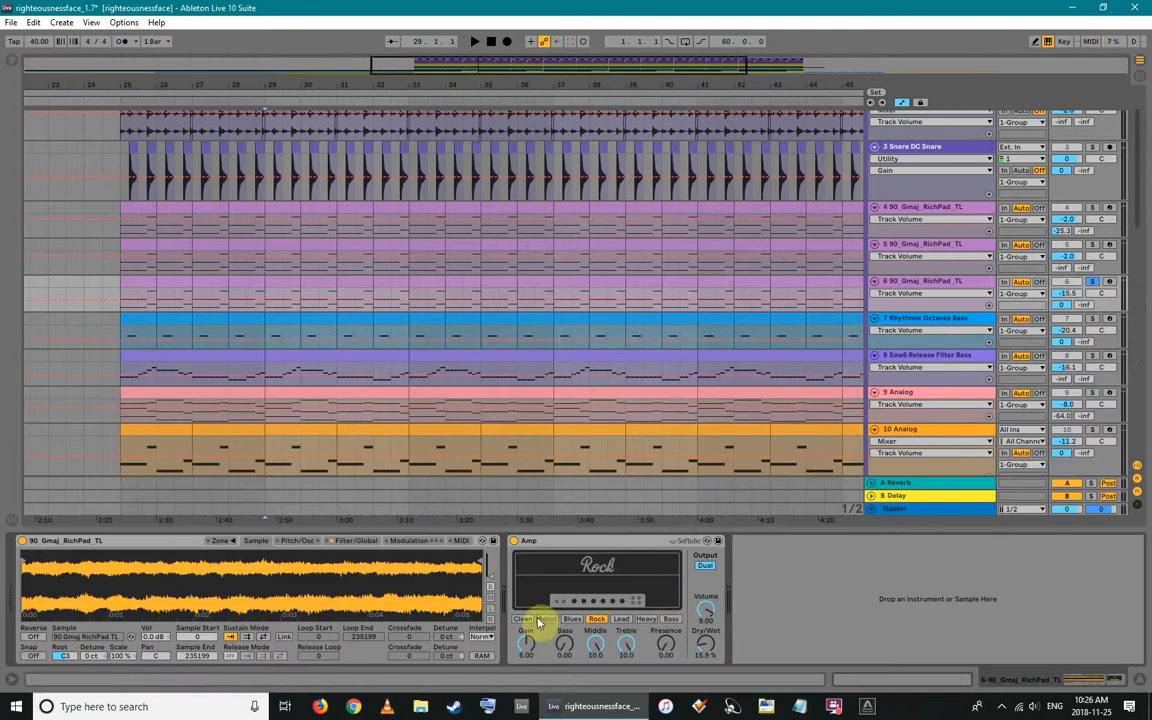
pyautogui.click(121, 296)
pyautogui.press('space')
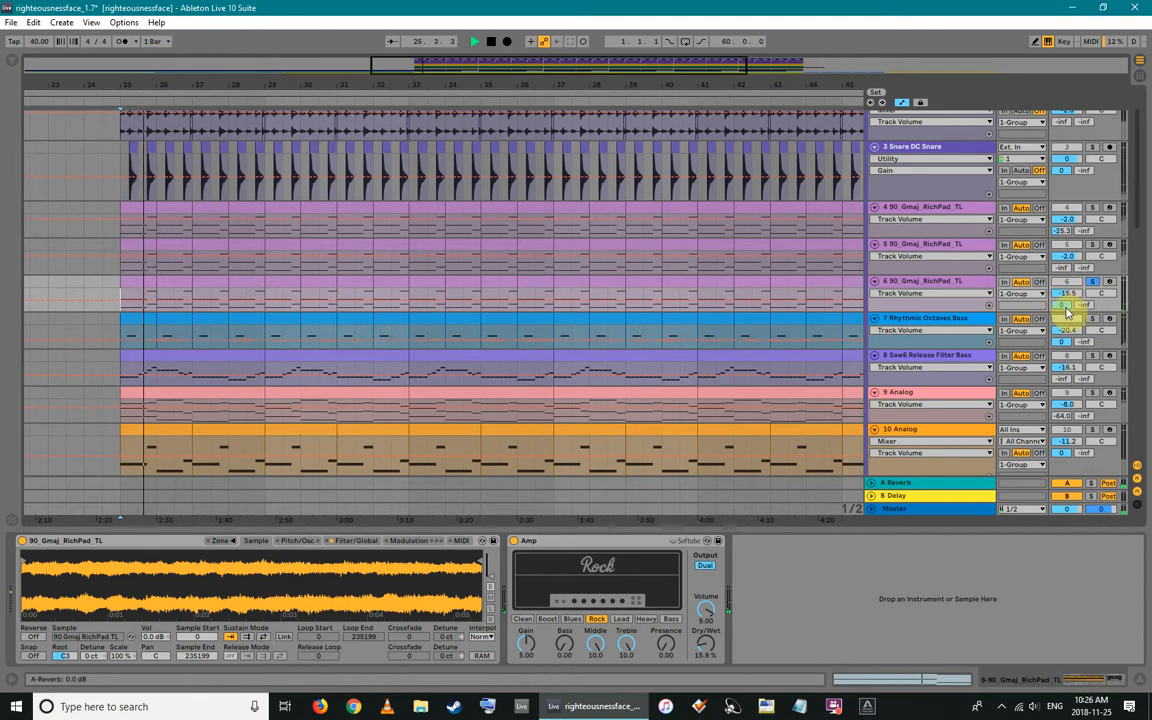
# Inspect the Reverb device on the A Reverb return track, briefly unfolding the track
pyautogui.click(882, 483)
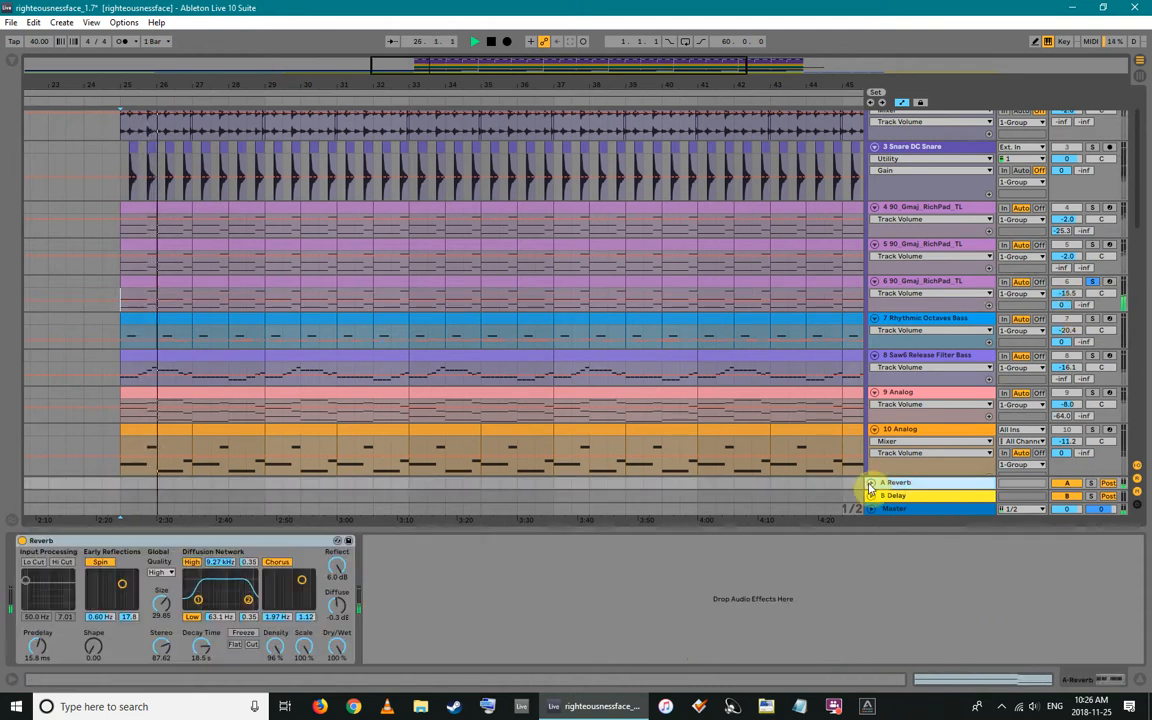
pyautogui.click(870, 484)
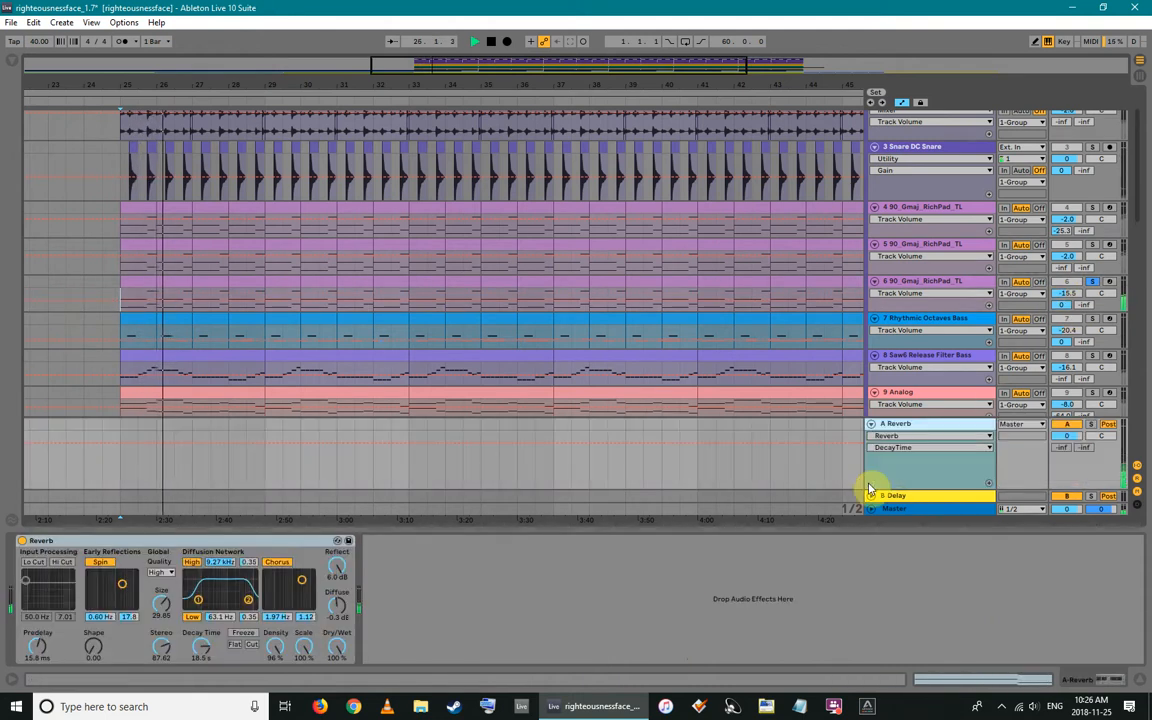
pyautogui.click(871, 424)
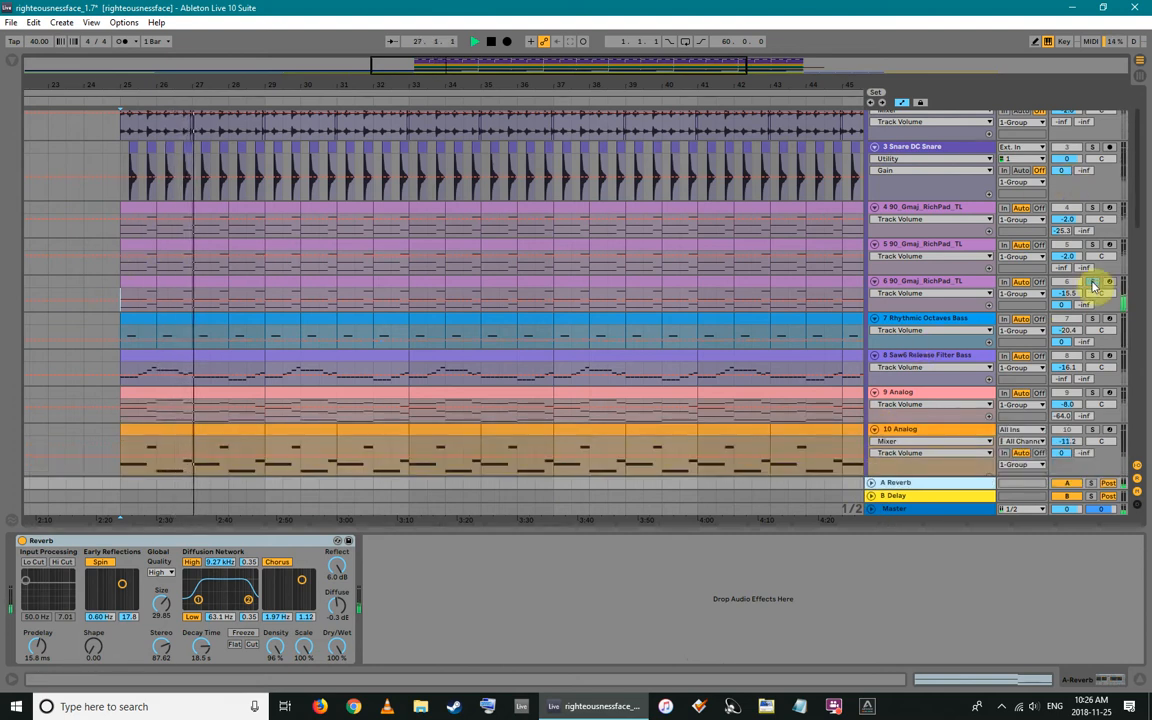
# Add the other two 90_Gmaj_RichPad_TL tracks to the solo to hear all three pads together
pyautogui.keyDown('ctrl'); pyautogui.click(1096, 246); pyautogui.keyUp('ctrl')
pyautogui.keyDown('ctrl'); pyautogui.click(1095, 209); pyautogui.keyUp('ctrl')
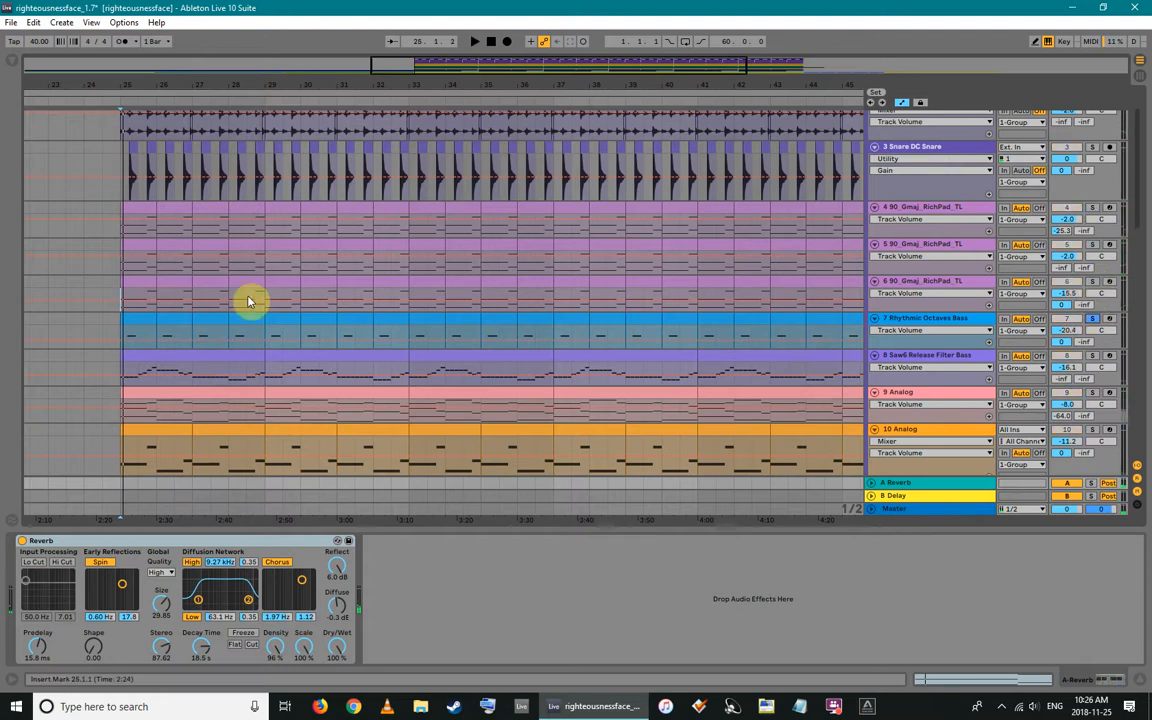
# Open the first Rhythmic Octaves Bass clip at bar 25 and show the track's synth settings during playback
pyautogui.doubleClick(144, 322)
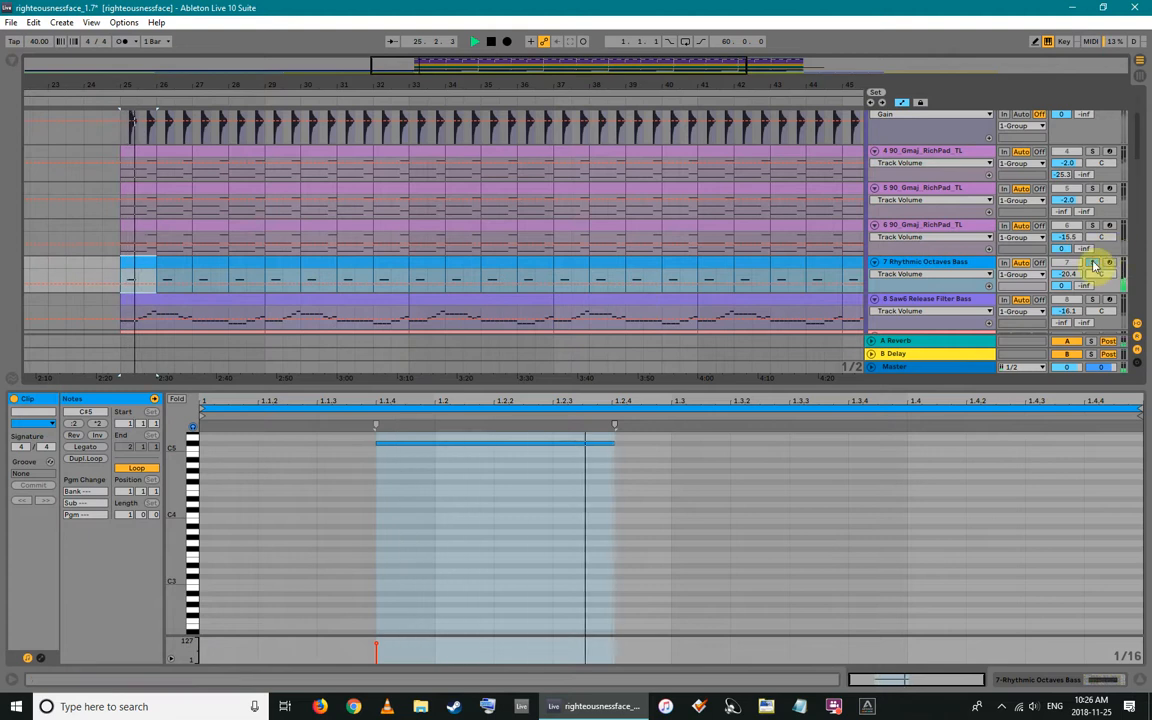
pyautogui.click(949, 261)
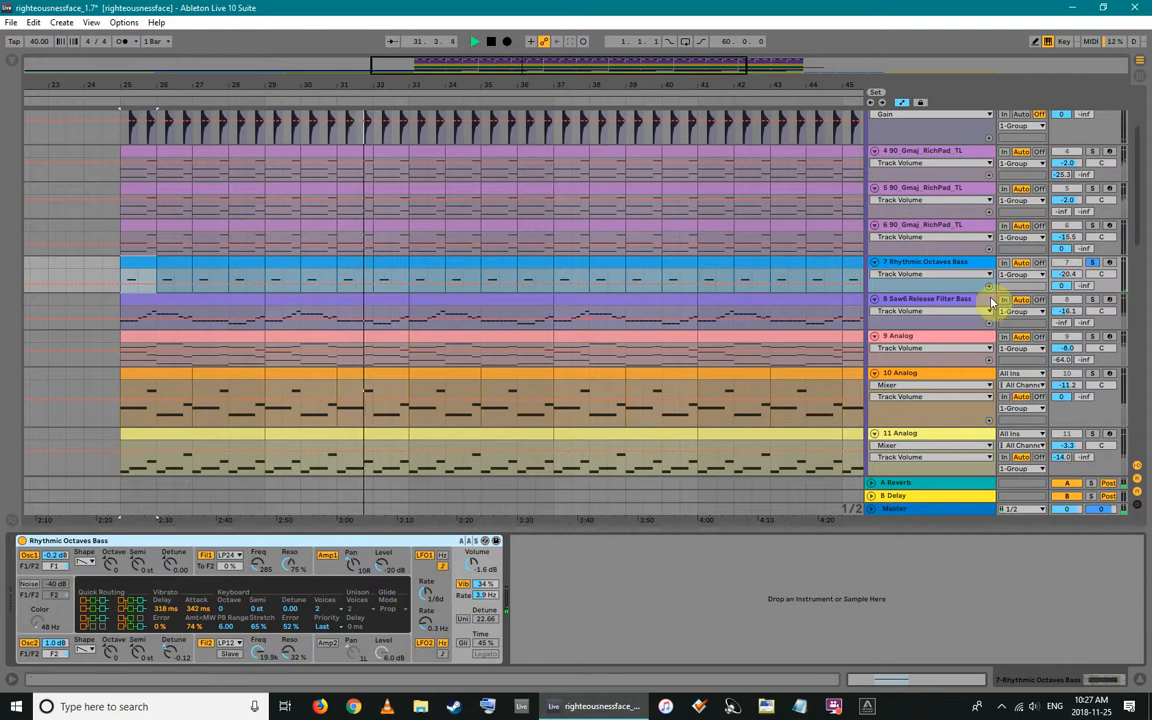
# Stop playback and look over the note pattern in the Rhythmic Octaves Bass clips up to bar 34
pyautogui.press('space')
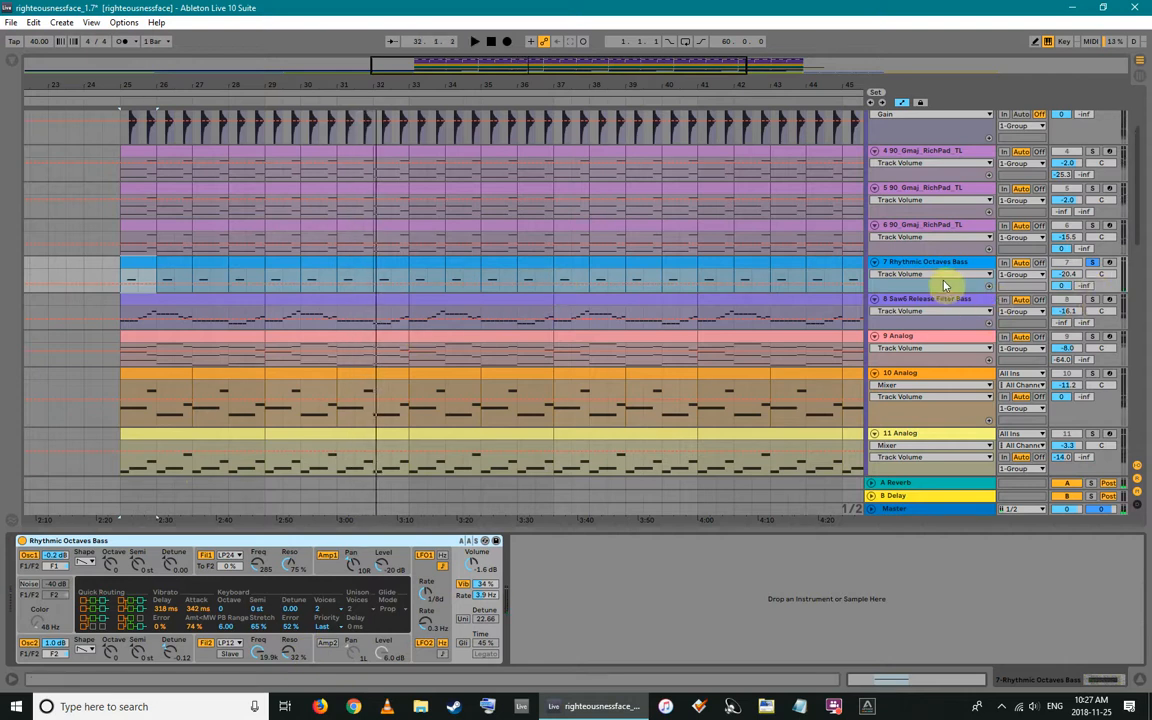
pyautogui.click(344, 274)
pyautogui.hotkey('shift', 'Tab')
pyautogui.hotkey('shift', 'Tab')
pyautogui.click(398, 280)
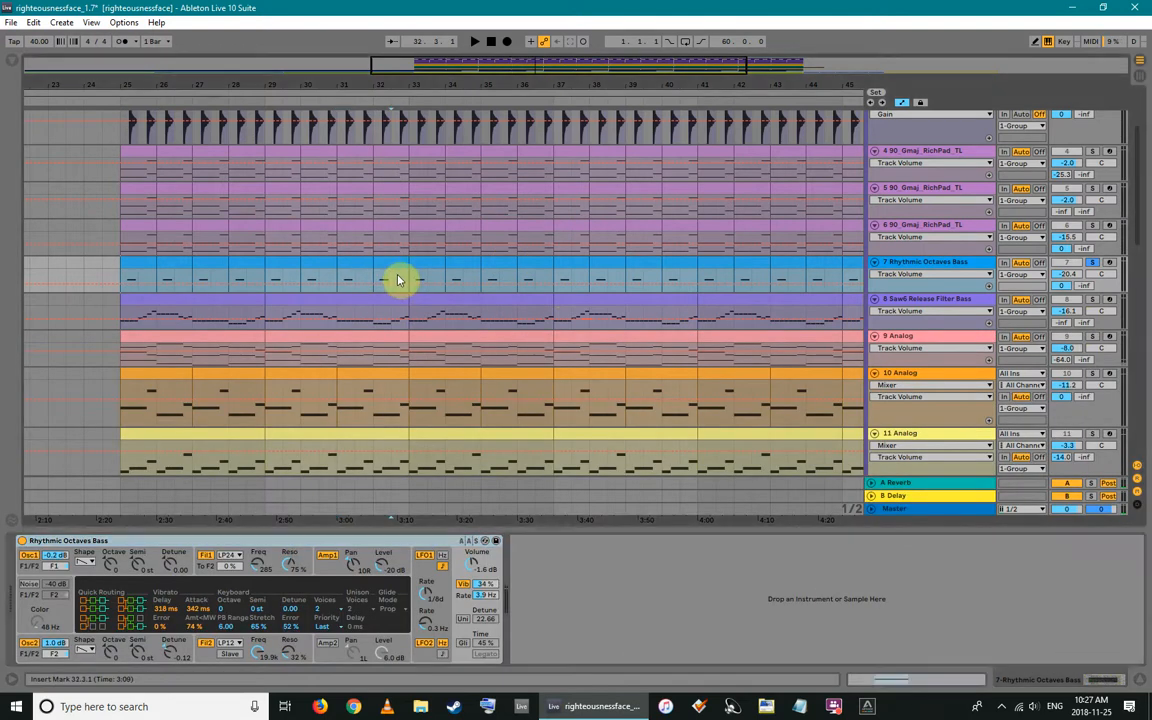
pyautogui.click(447, 279)
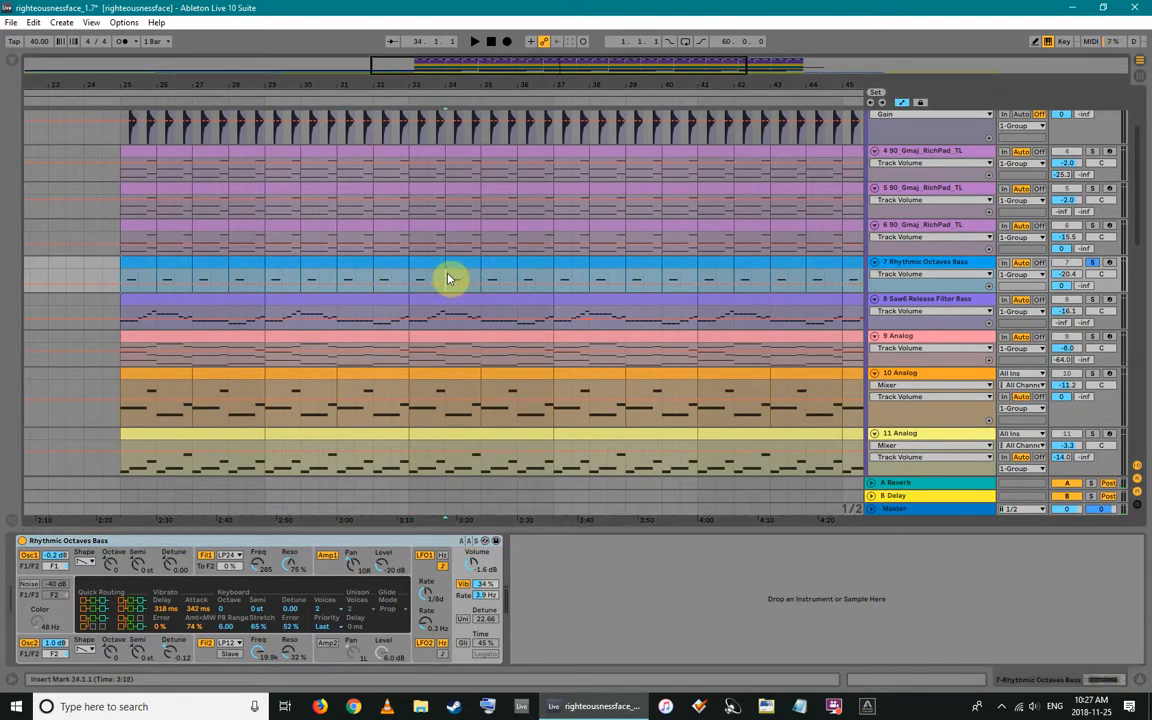
# Show the synth settings of track 8 Saw6 Release Filter Bass and look over its clips across the whole section
pyautogui.scroll(-1, 449, 279)
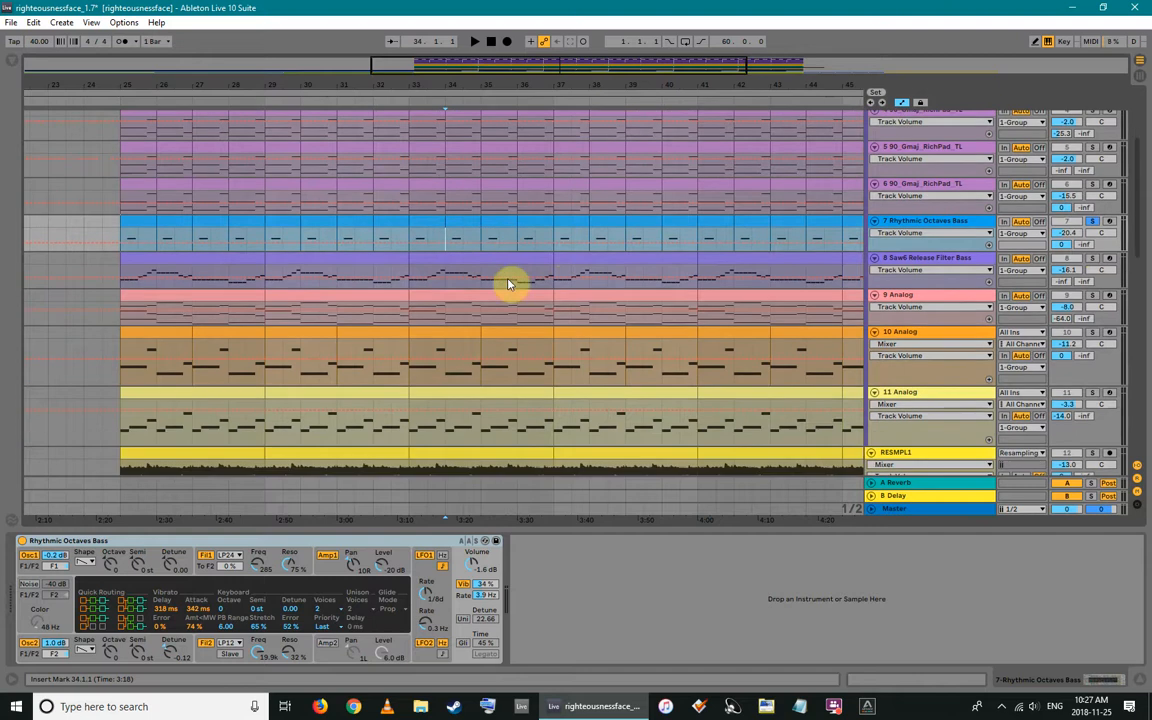
pyautogui.click(414, 276)
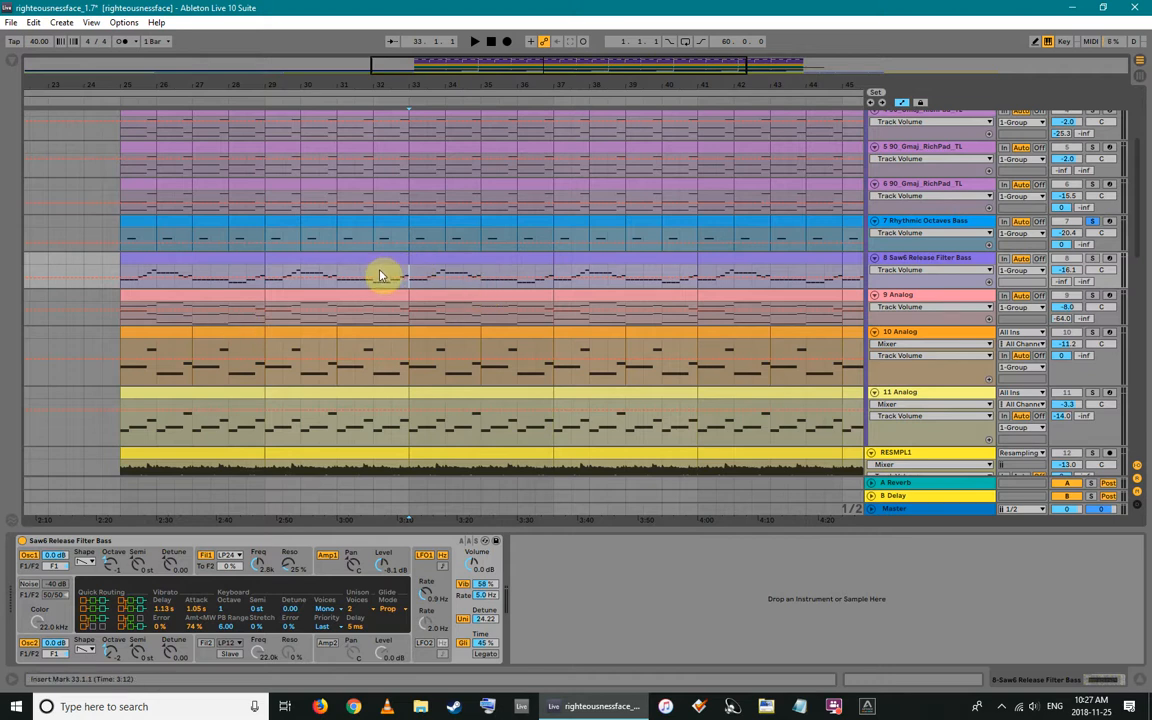
pyautogui.click(375, 277)
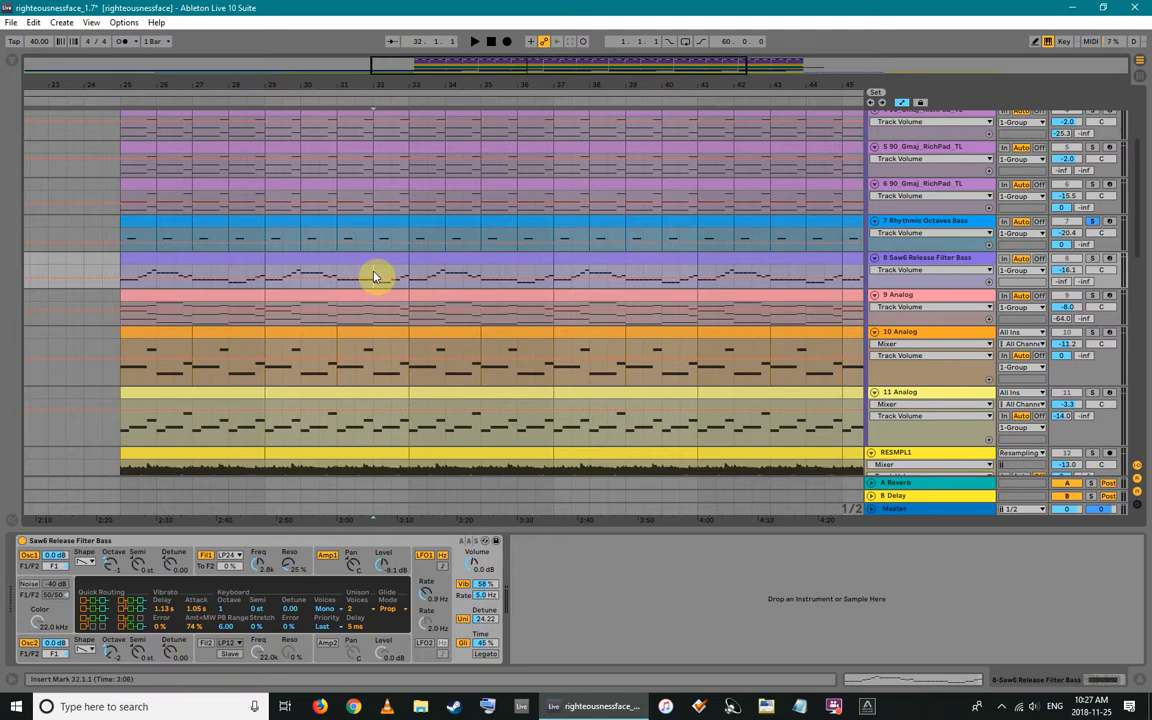
pyautogui.moveTo(358, 85); pyautogui.dragTo(306, 90)
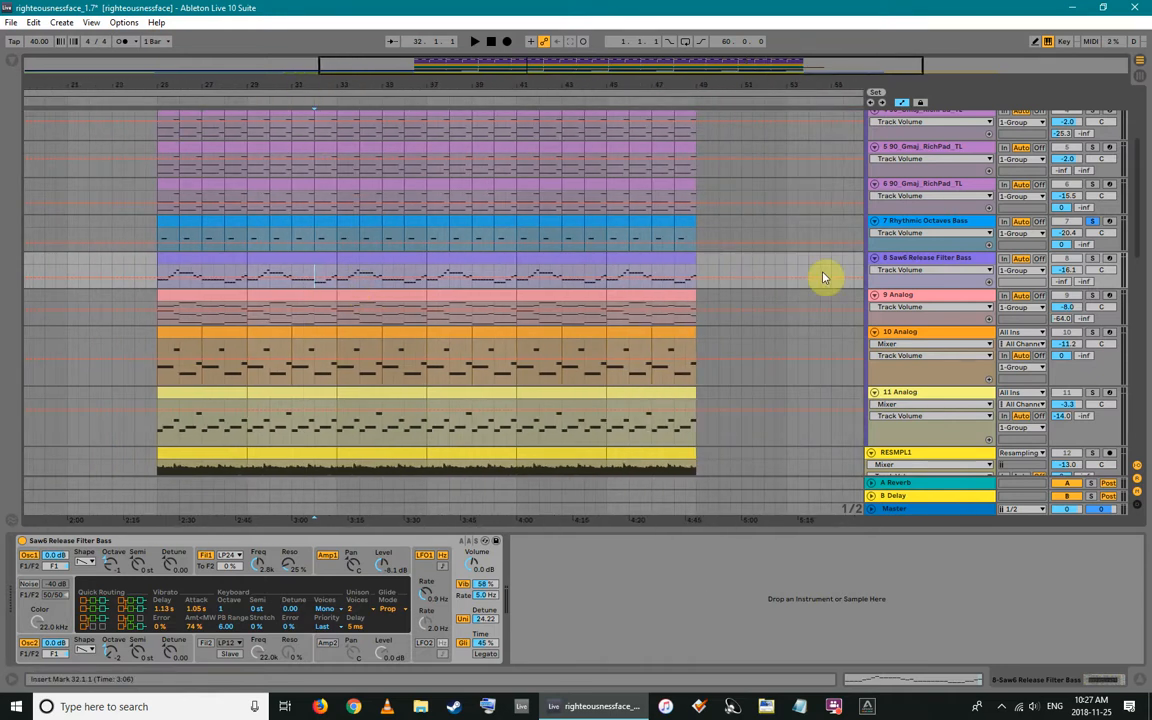
pyautogui.click(326, 276)
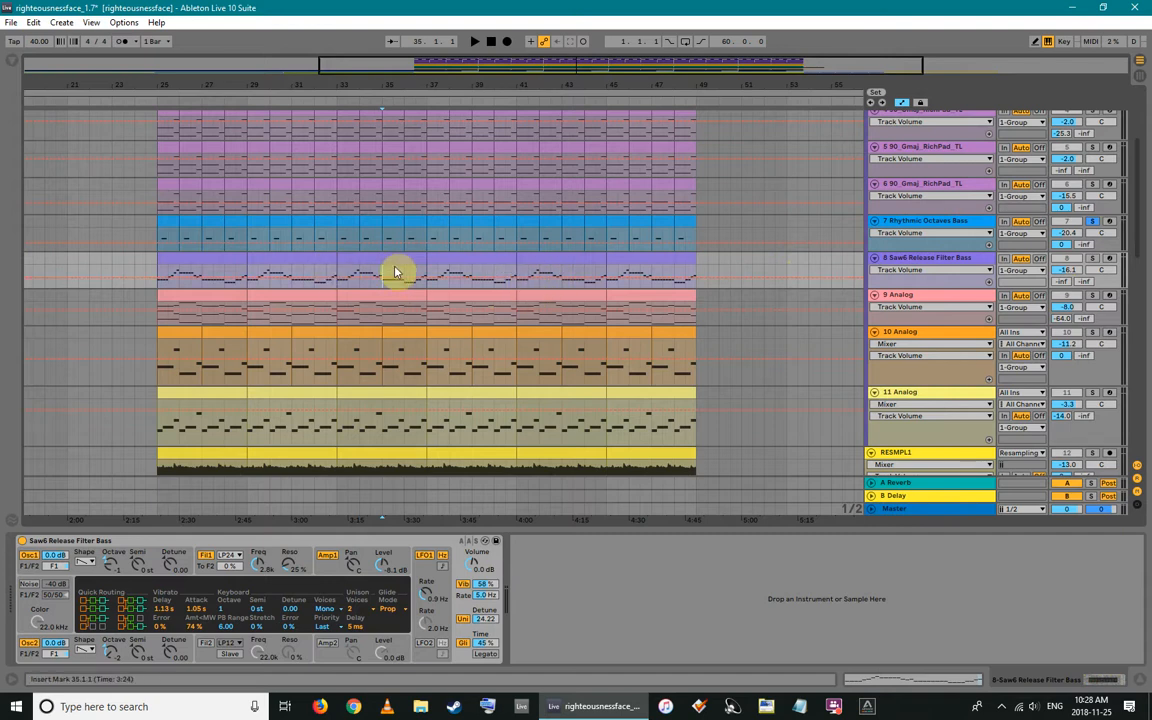
pyautogui.click(432, 272)
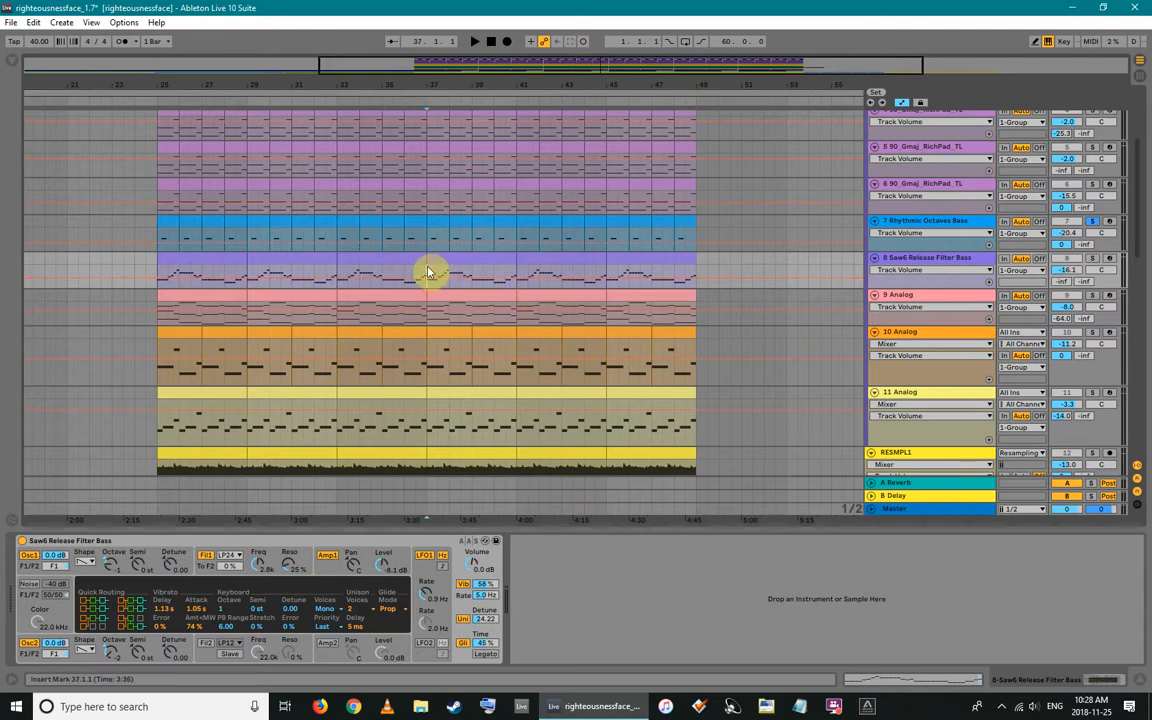
# Solo track 8 Saw6 Release Filter Bass and listen to it from bar 37 with its synth settings shown
pyautogui.click(1094, 246)
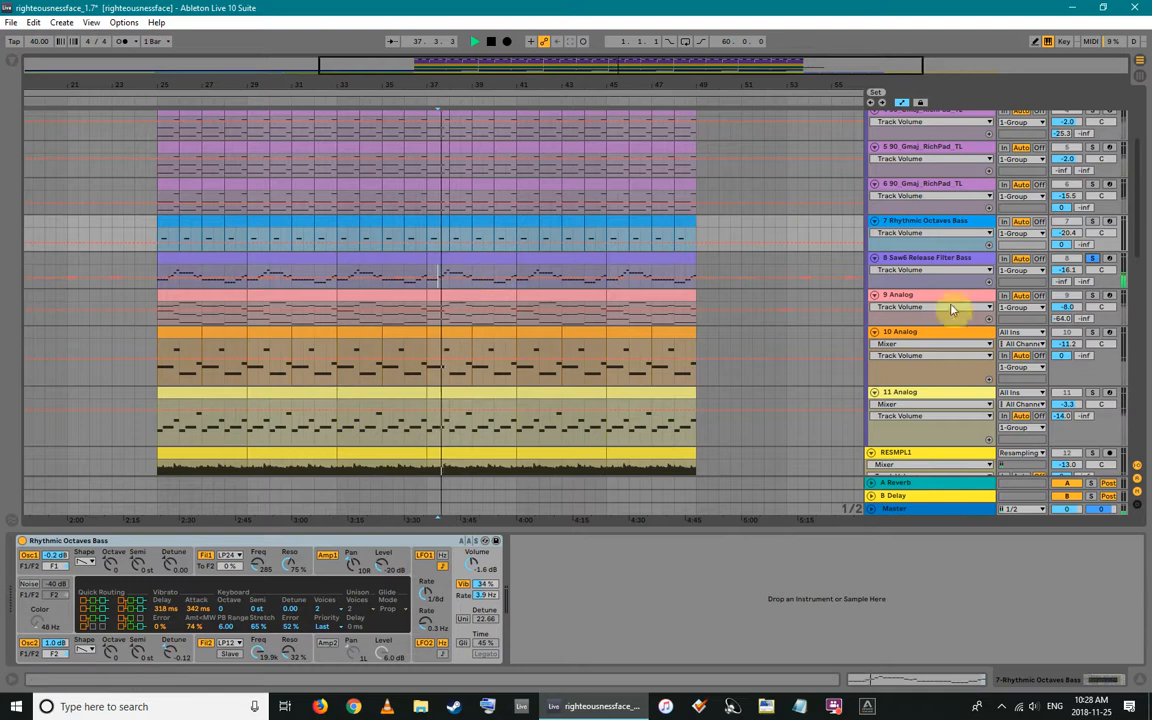
pyautogui.click(941, 259)
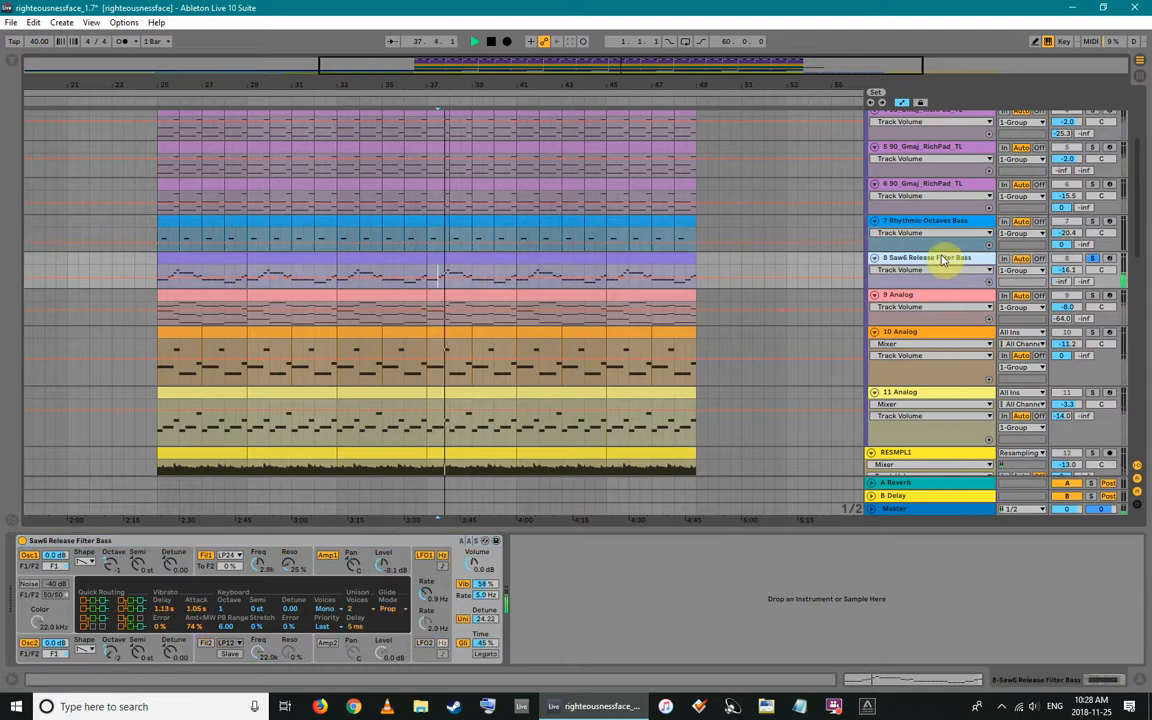
pyautogui.click(1094, 259)
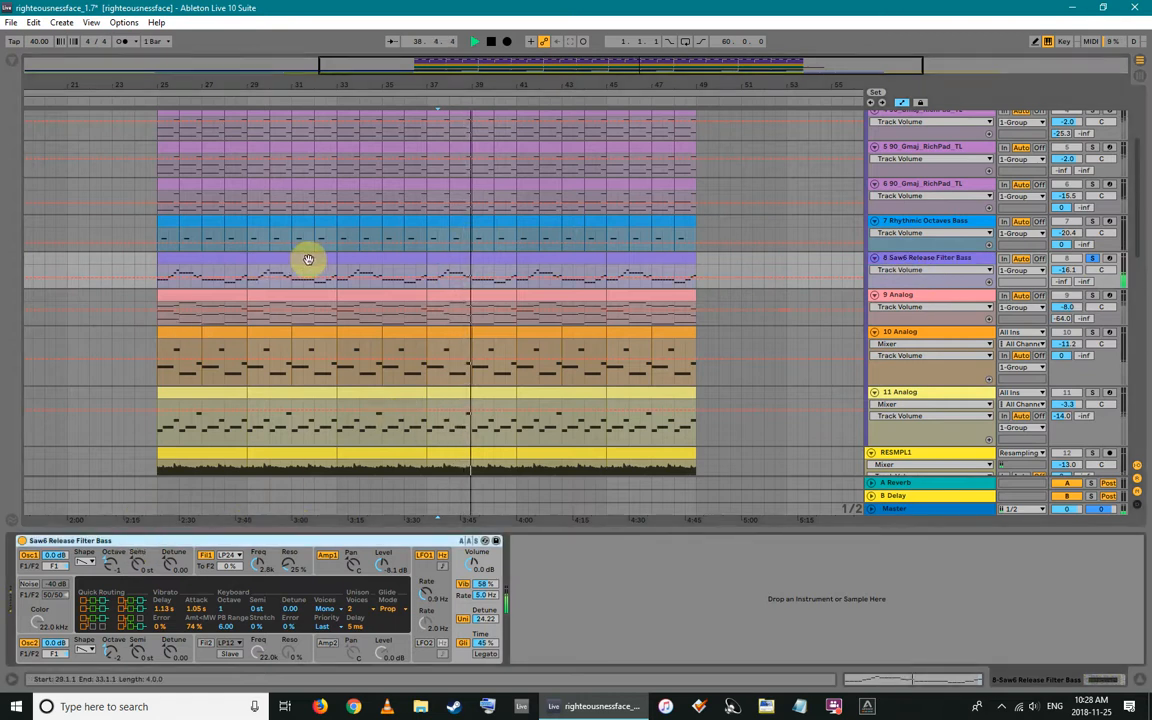
pyautogui.click(522, 239)
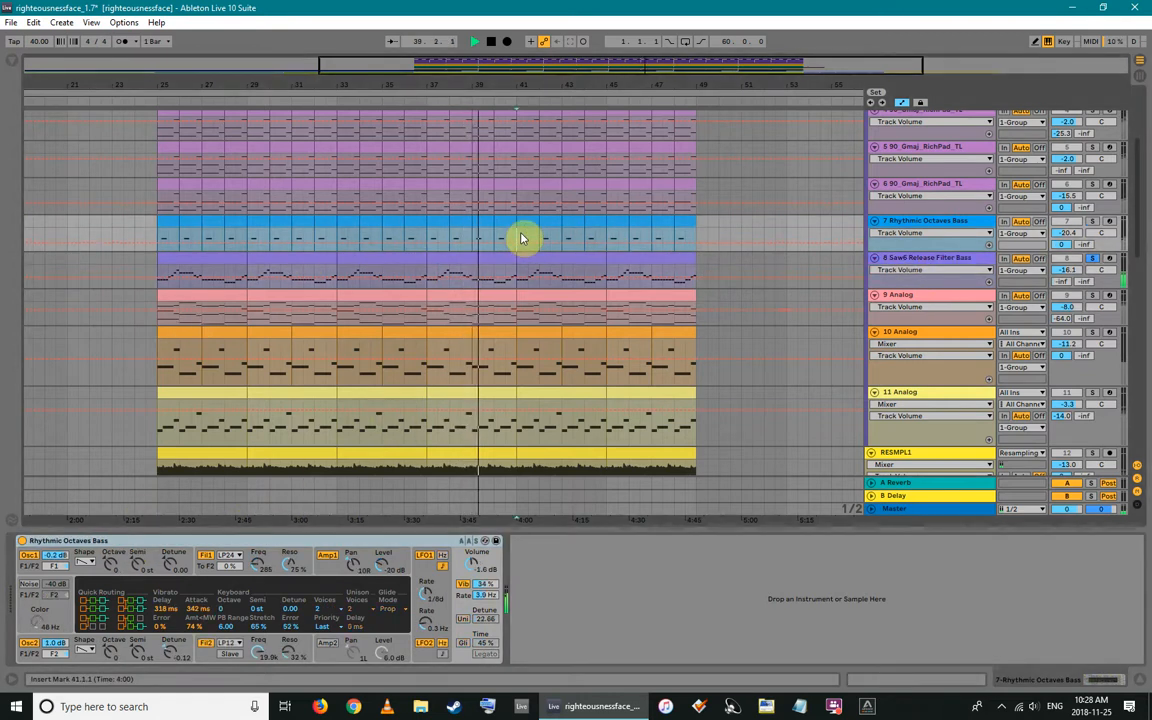
pyautogui.click(512, 264)
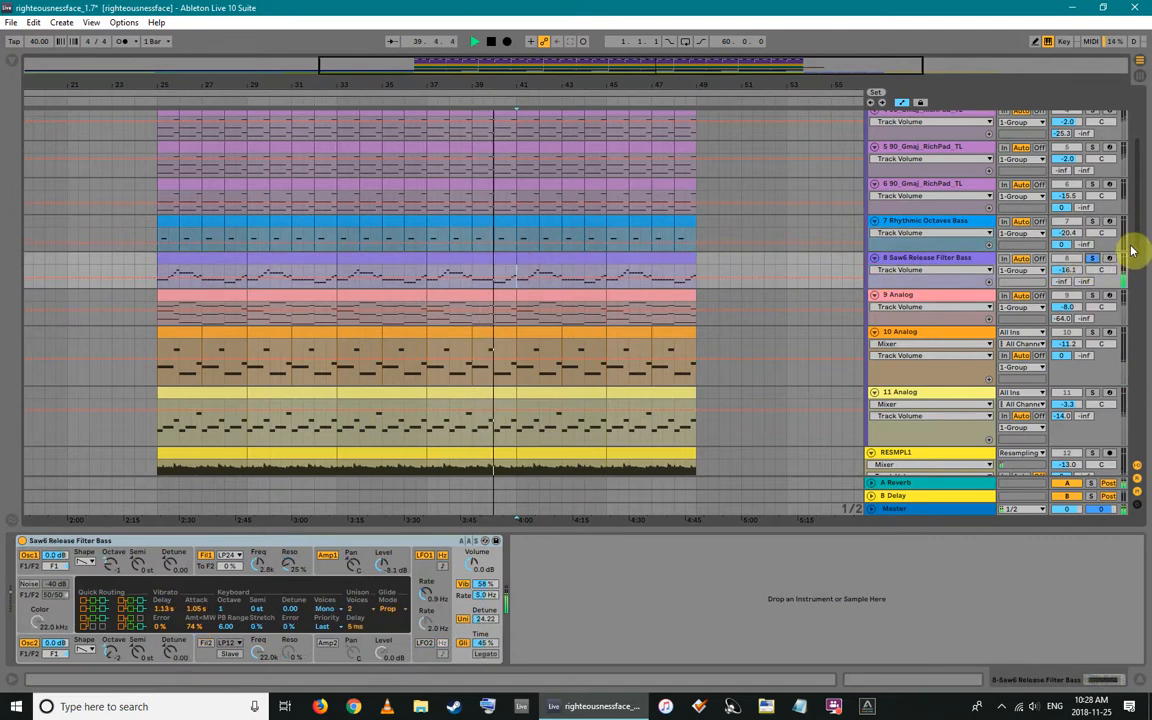
pyautogui.click(1092, 258)
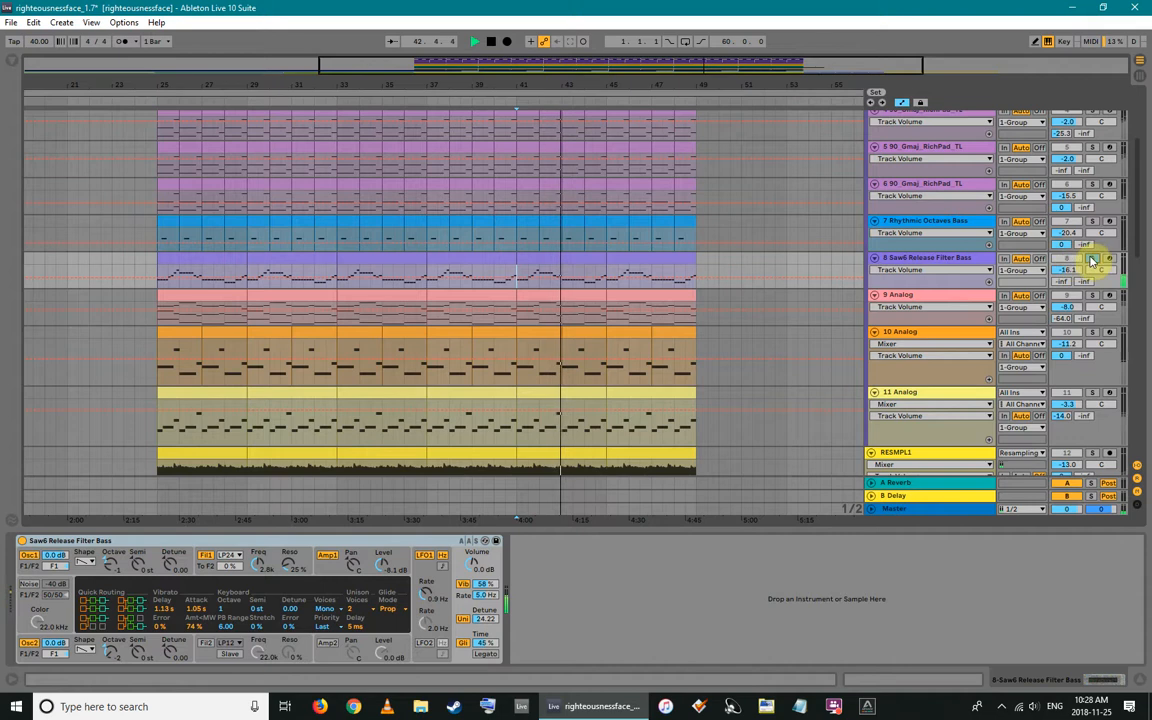
pyautogui.click(1093, 259)
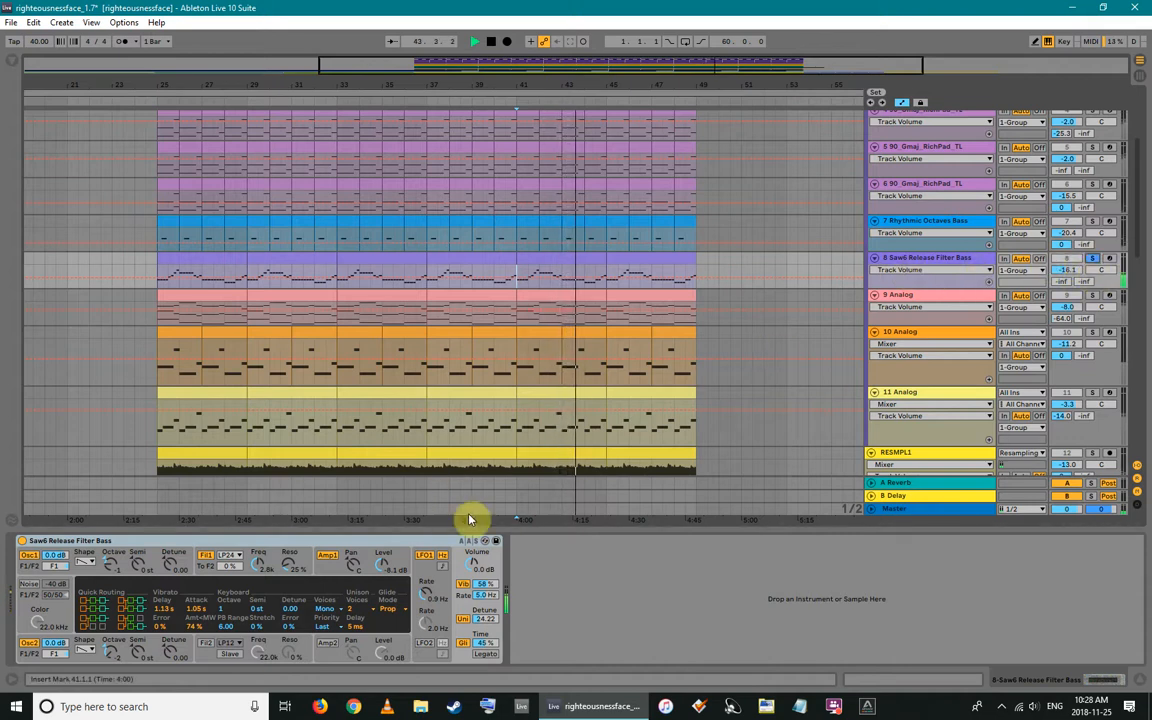
# Open the browser and look through the Audio Effects list, including EQ Eight, Auto Pan and Glue Compressor
pyautogui.click(16, 64)
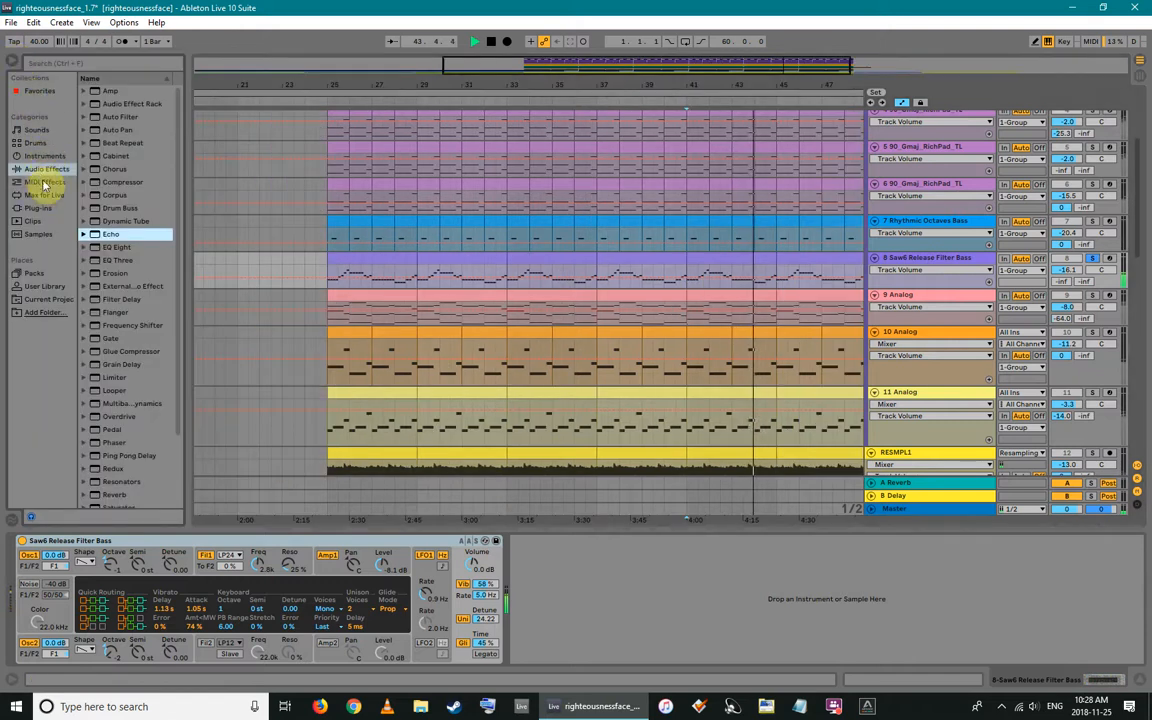
pyautogui.moveTo(32, 170); pyautogui.dragTo(116, 226)
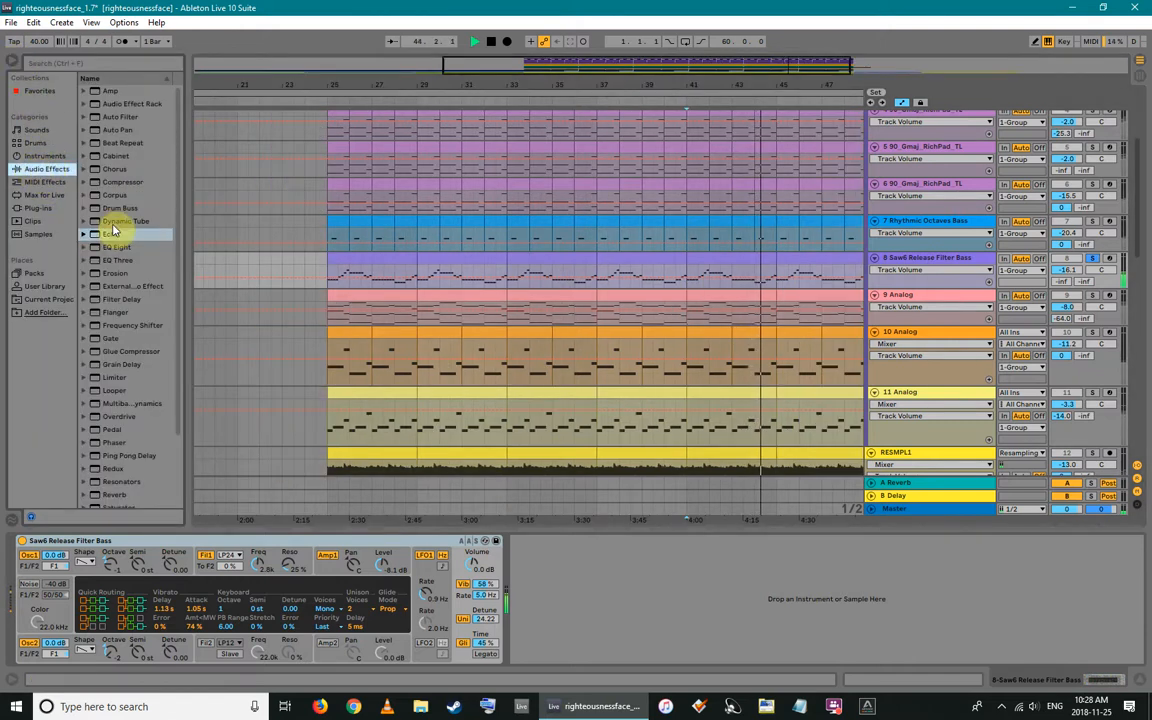
pyautogui.click(121, 248)
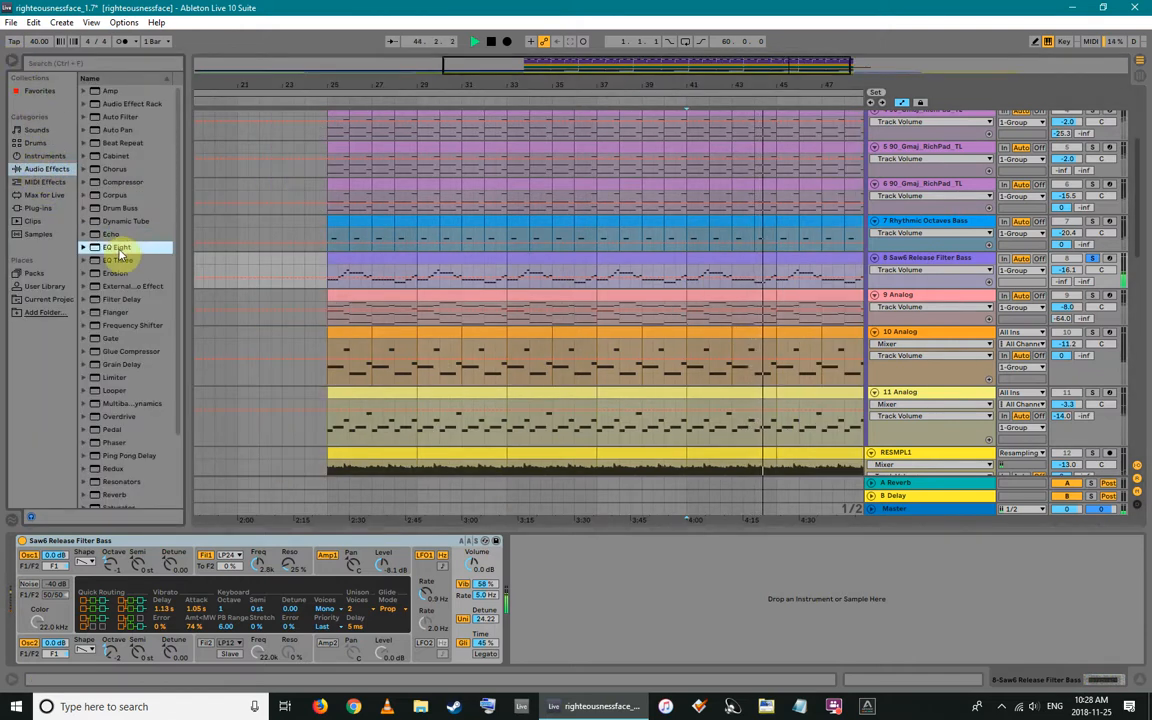
pyautogui.click(121, 143)
pyautogui.click(117, 130)
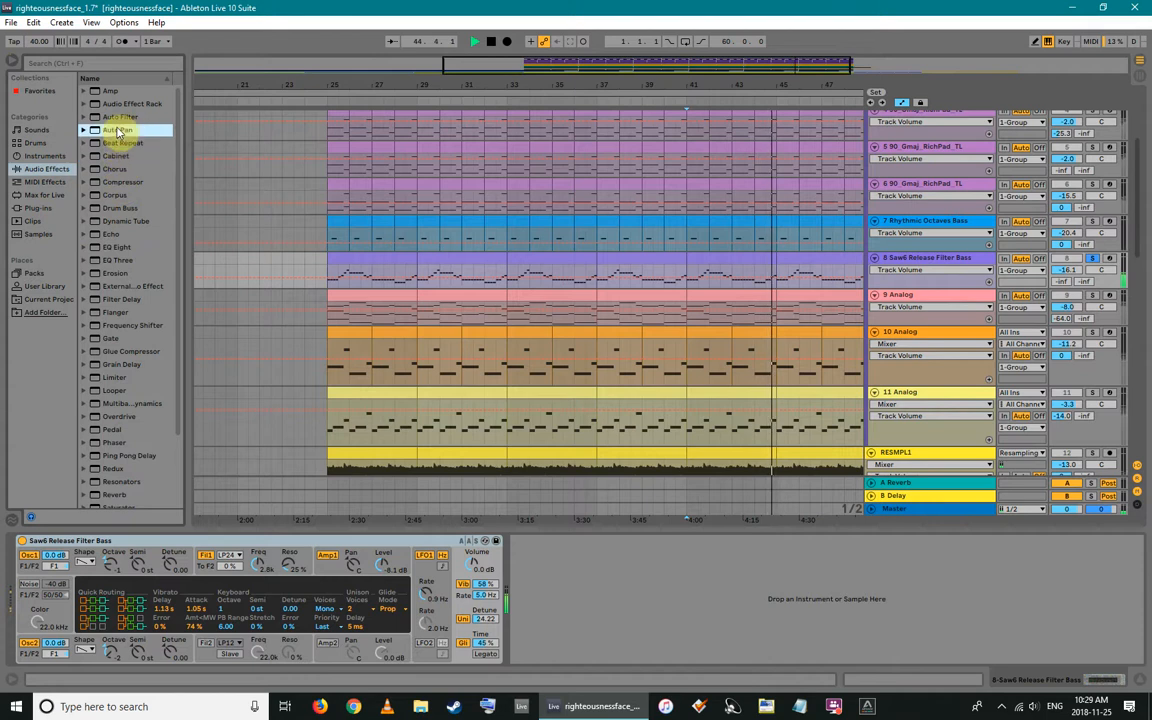
pyautogui.click(115, 351)
pyautogui.scroll(-3, 124, 411)
pyautogui.scroll(3, 130, 420)
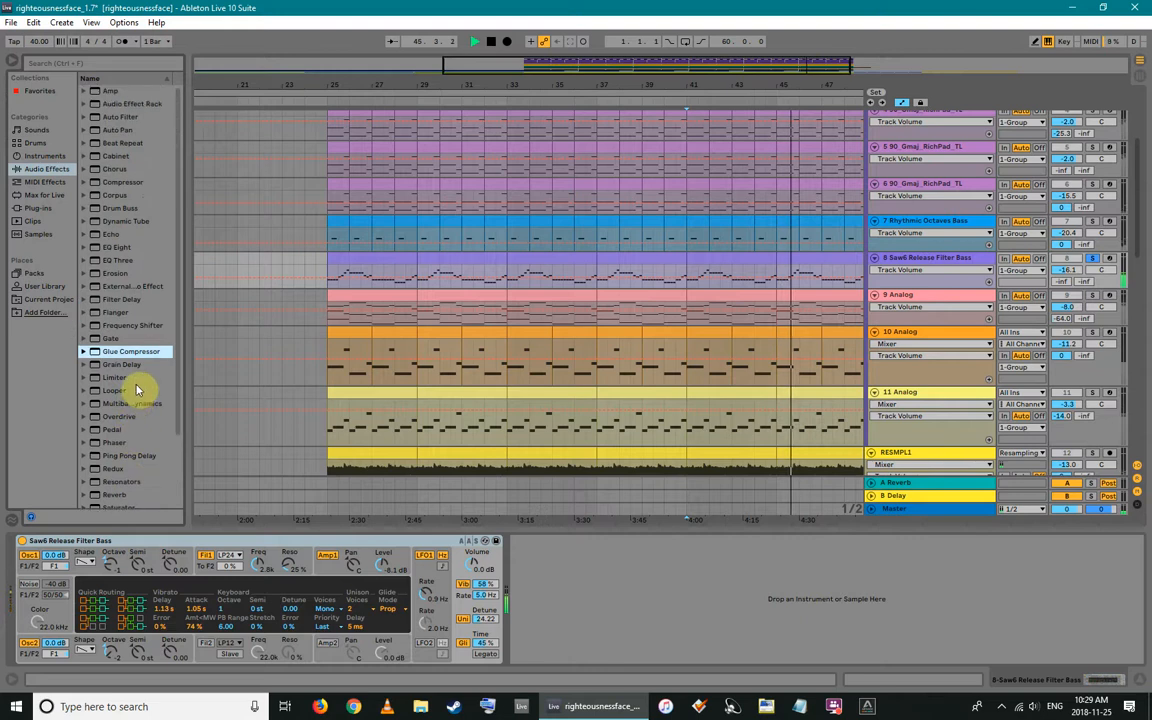
# Add EQ Eight after the Saw6 Release Filter Bass synth to view its spectrum, and delete the device again
pyautogui.moveTo(117, 247); pyautogui.dragTo(577, 546)
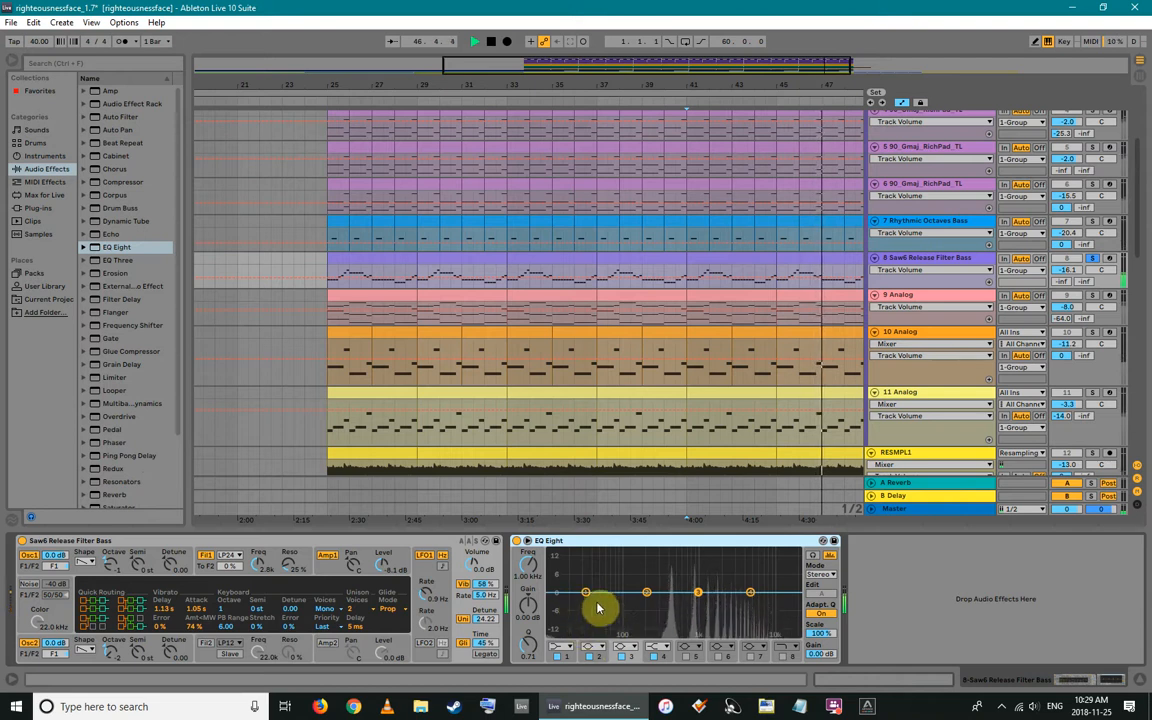
pyautogui.click(586, 593)
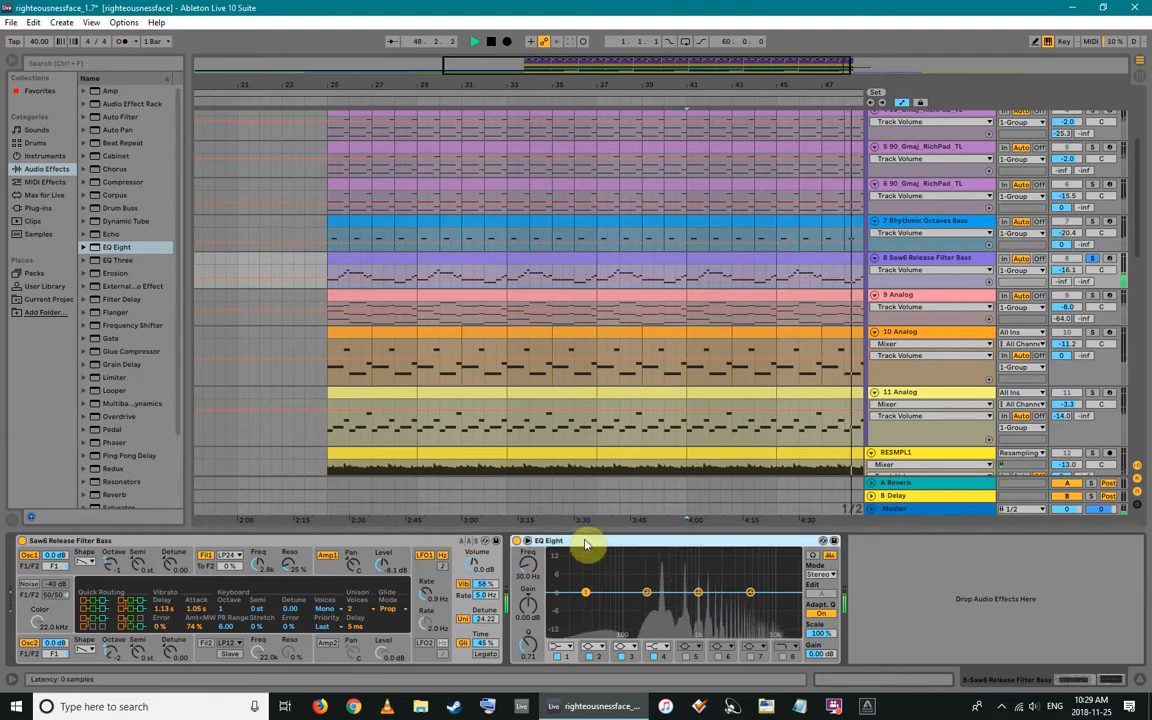
pyautogui.press('Delete')
# Stop playback and open the Saw6 Release Filter Bass clip at bar 37 to view its notes
pyautogui.click(1091, 258)
pyautogui.moveTo(790, 91); pyautogui.dragTo(712, 198)
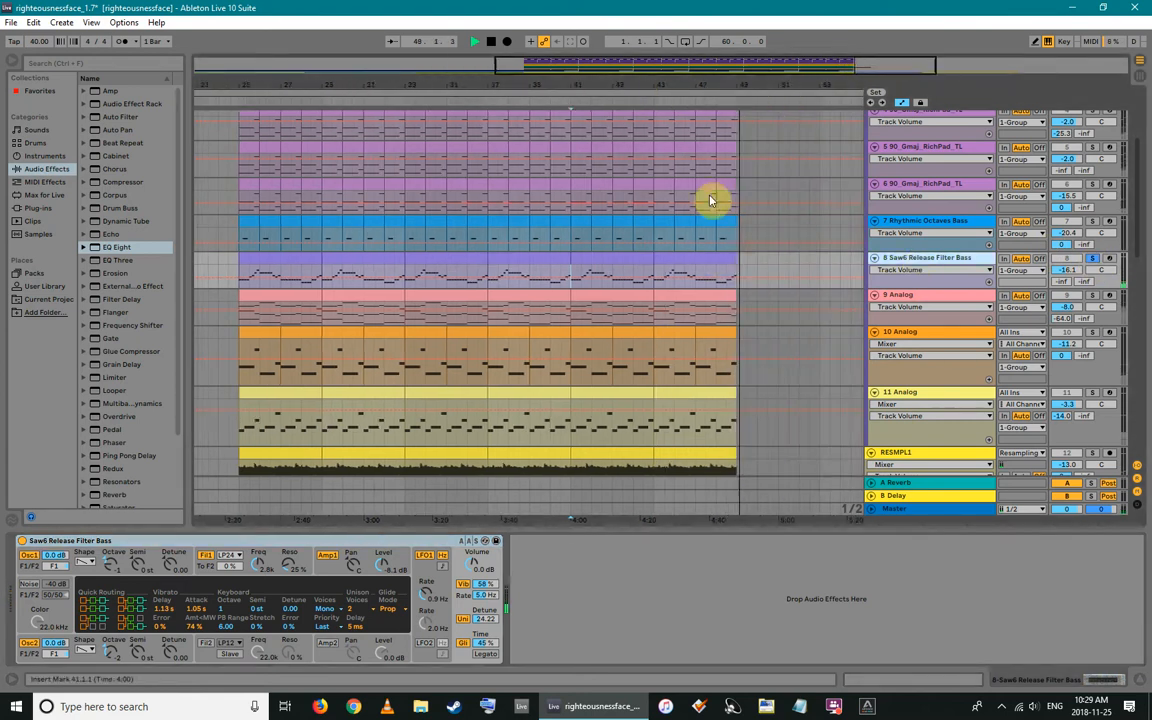
pyautogui.click(656, 288)
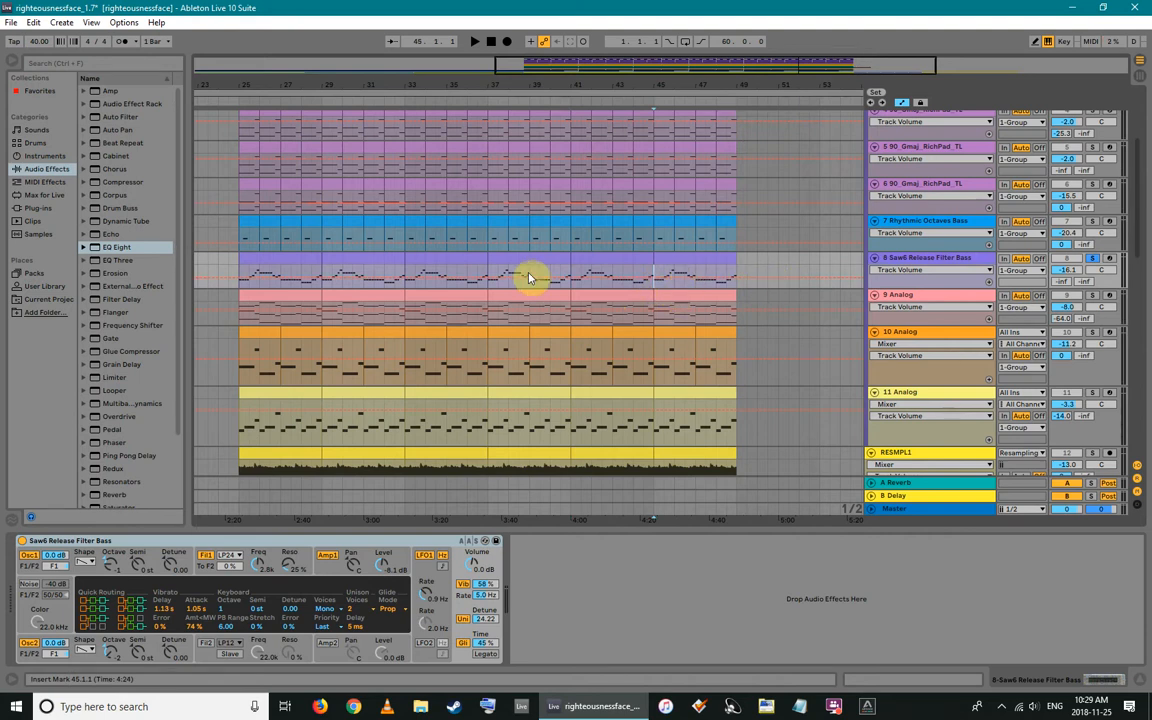
pyautogui.doubleClick(495, 276)
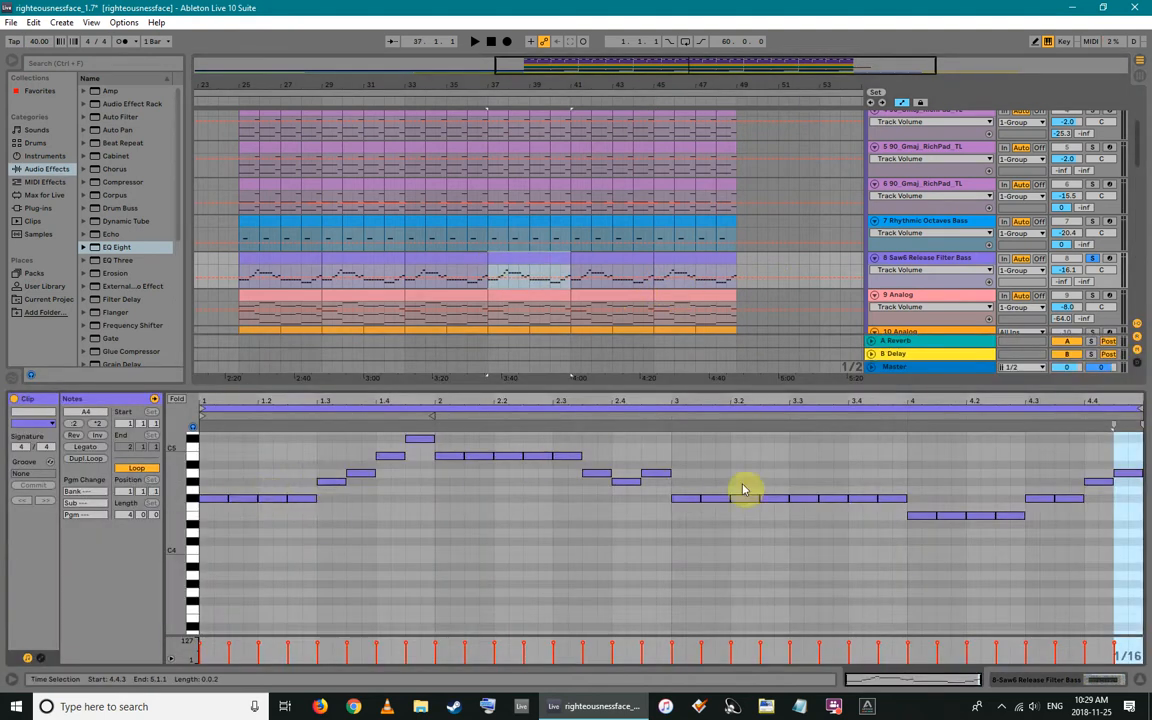
# Solo track 9 Analog, show its Arpeggiator and Analog devices, and play it from bar 37
pyautogui.click(942, 296)
pyautogui.scroll(-1, 810, 268)
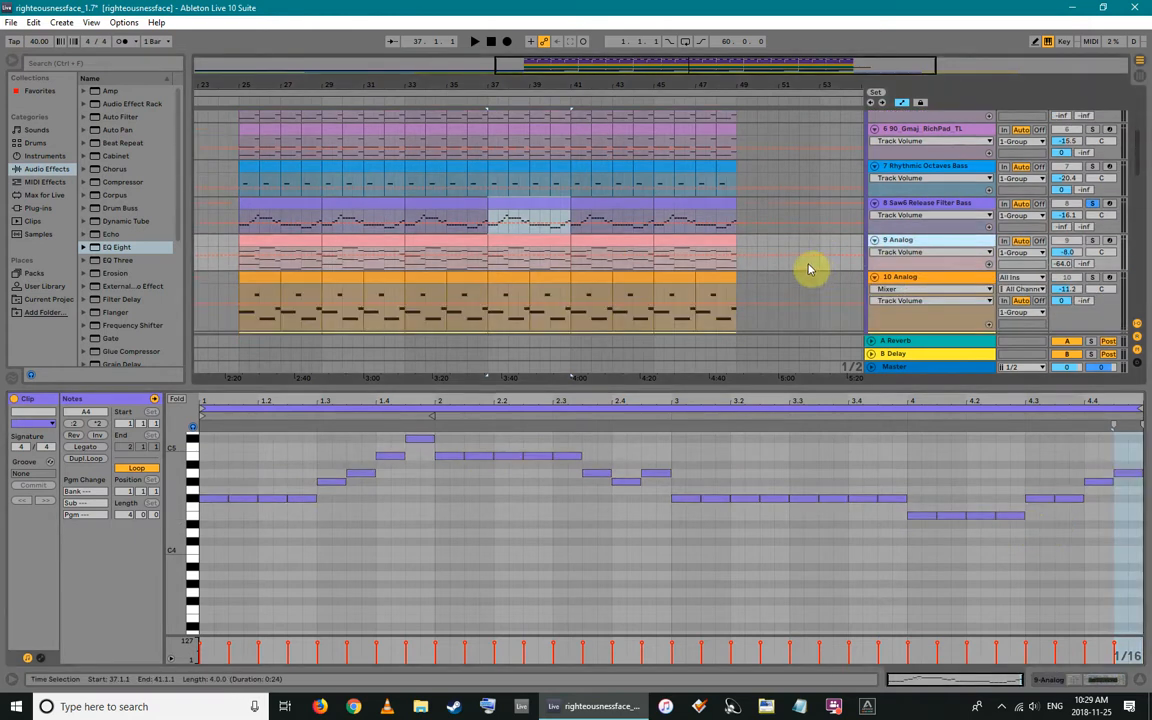
pyautogui.click(491, 270)
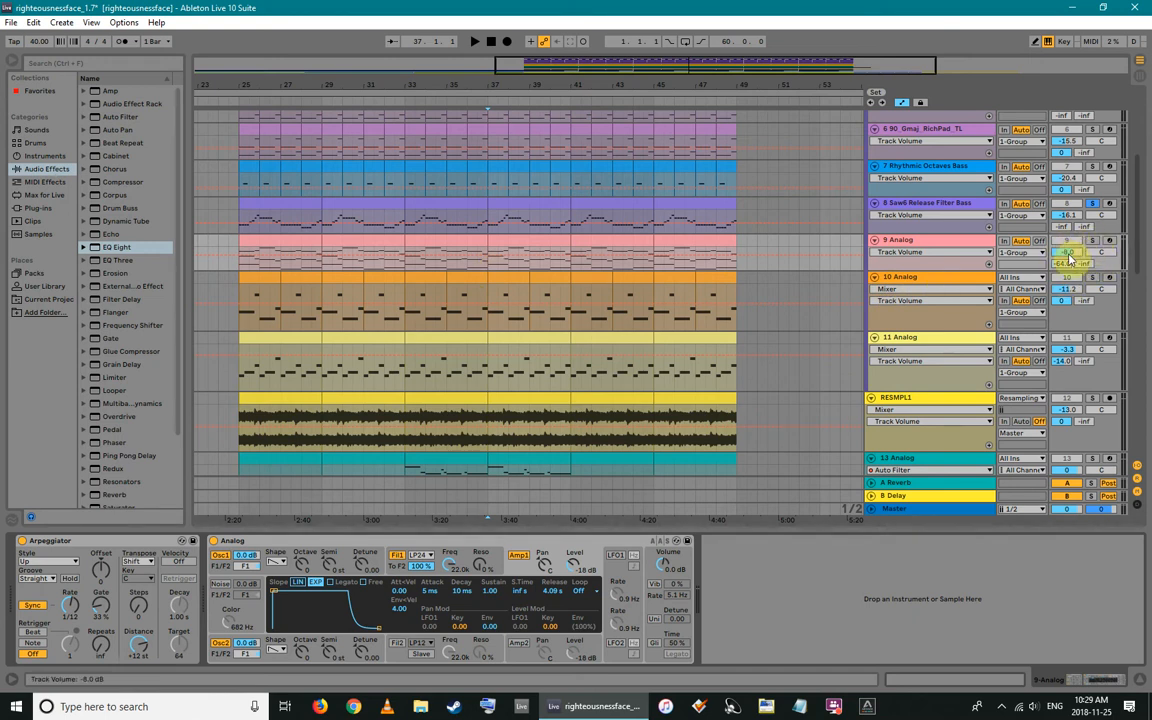
pyautogui.click(1093, 241)
pyautogui.press('space')
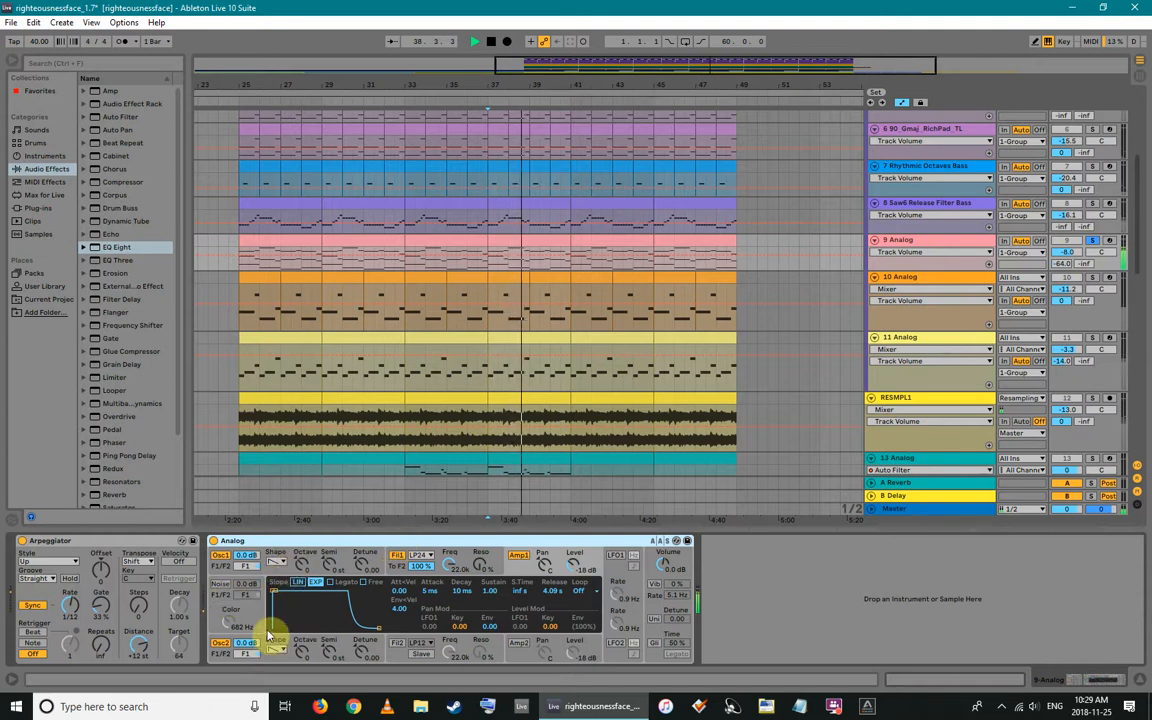
# Examine the Analog synth's oscillator 1 shape and filter 1 frequency, and open the track's last clip to view its notes
pyautogui.click(282, 565)
pyautogui.click(284, 567)
pyautogui.moveTo(450, 565); pyautogui.dragTo(463, 478)
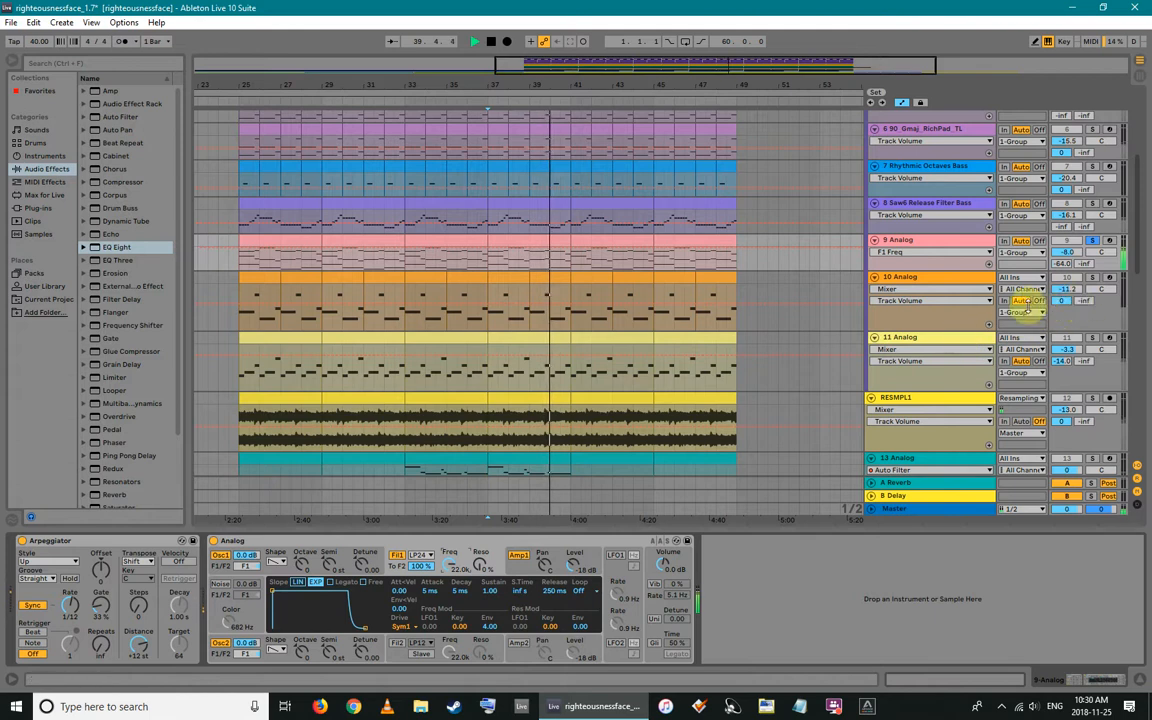
pyautogui.doubleClick(692, 268)
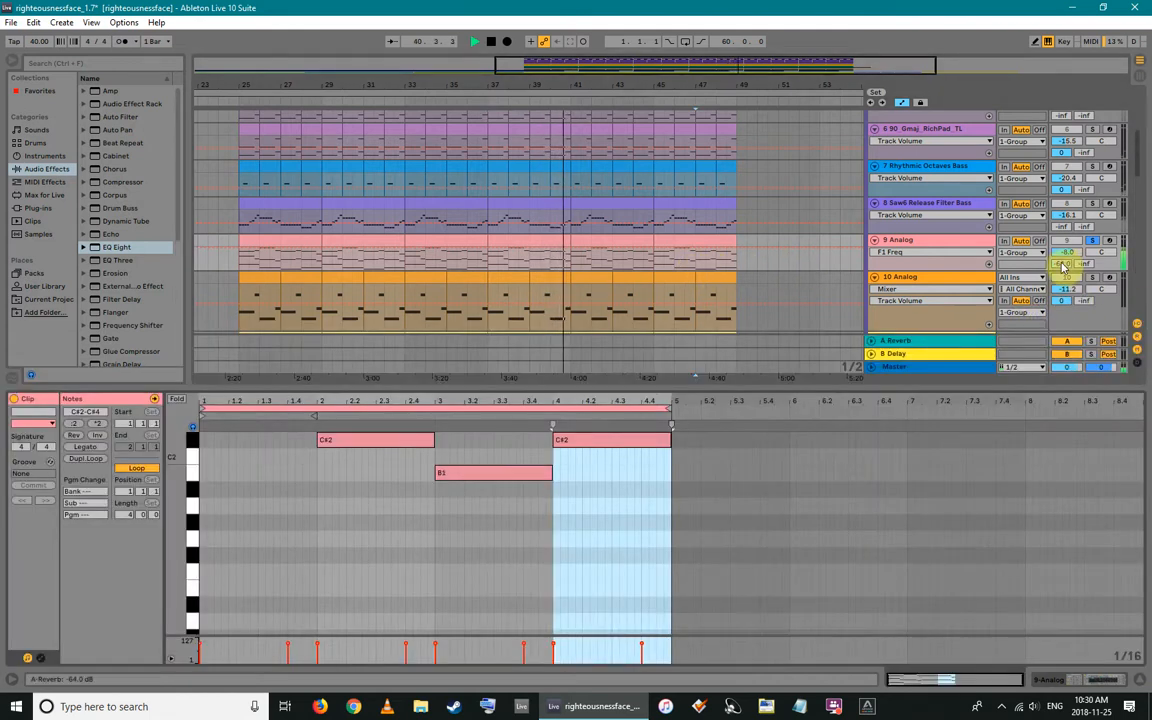
# Try track 9 Analog's A Reverb send at about -12.6 dB and restore it to -64 dB
pyautogui.moveTo(1062, 264); pyautogui.dragTo(1062, 274)
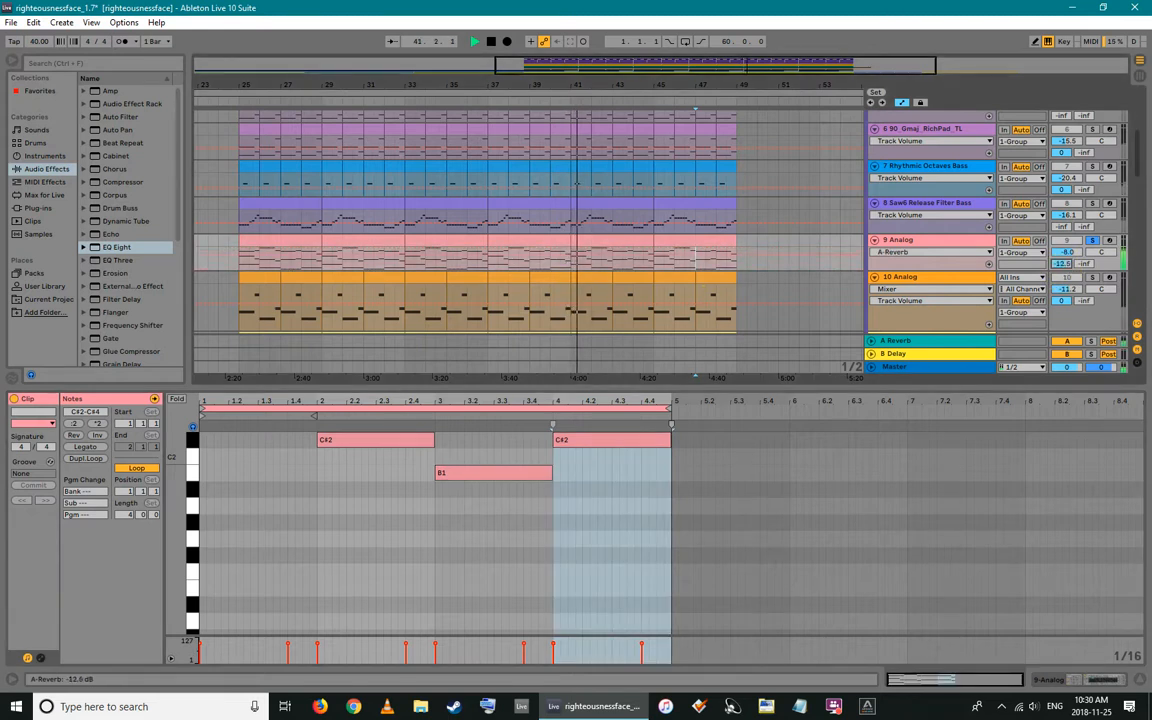
pyautogui.click(603, 264)
pyautogui.hotkey('shift', 'Tab')
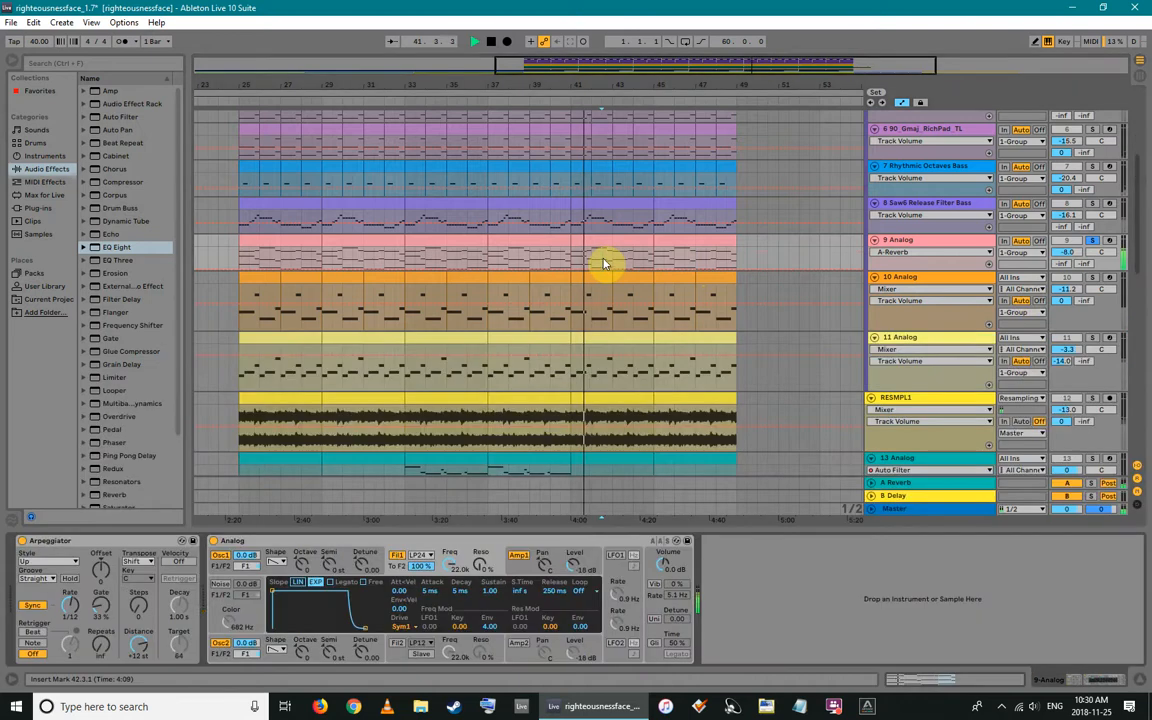
pyautogui.moveTo(1063, 266); pyautogui.dragTo(1063, 262)
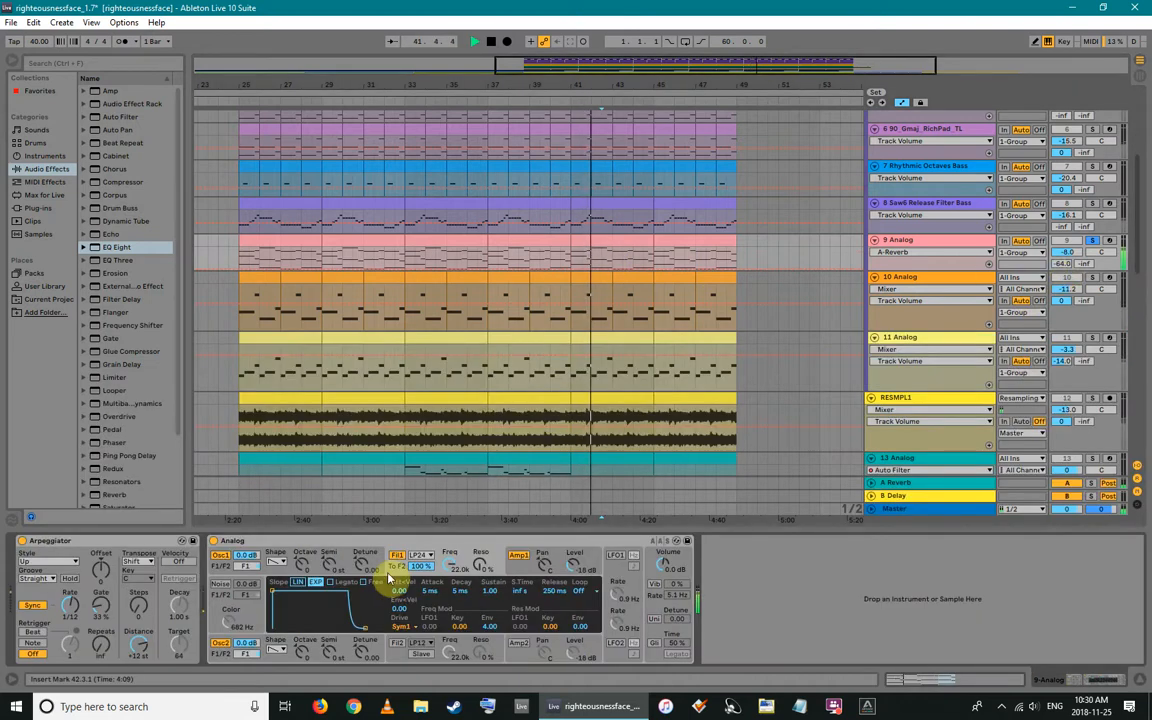
# Solo track 10 Analog, play it from bar 25, and view its first clip's notes and its Arpeggiator and Analog devices
pyautogui.click(133, 542)
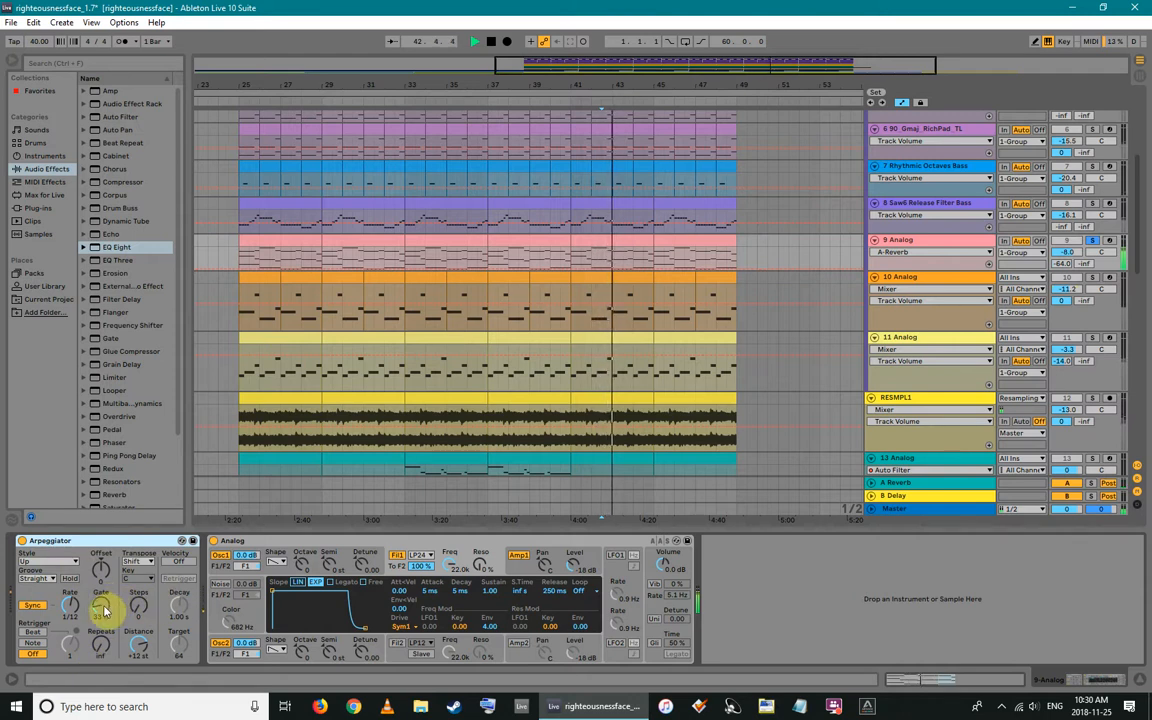
pyautogui.click(598, 315)
pyautogui.click(1090, 279)
pyautogui.click(240, 320)
pyautogui.press('space')
pyautogui.doubleClick(283, 325)
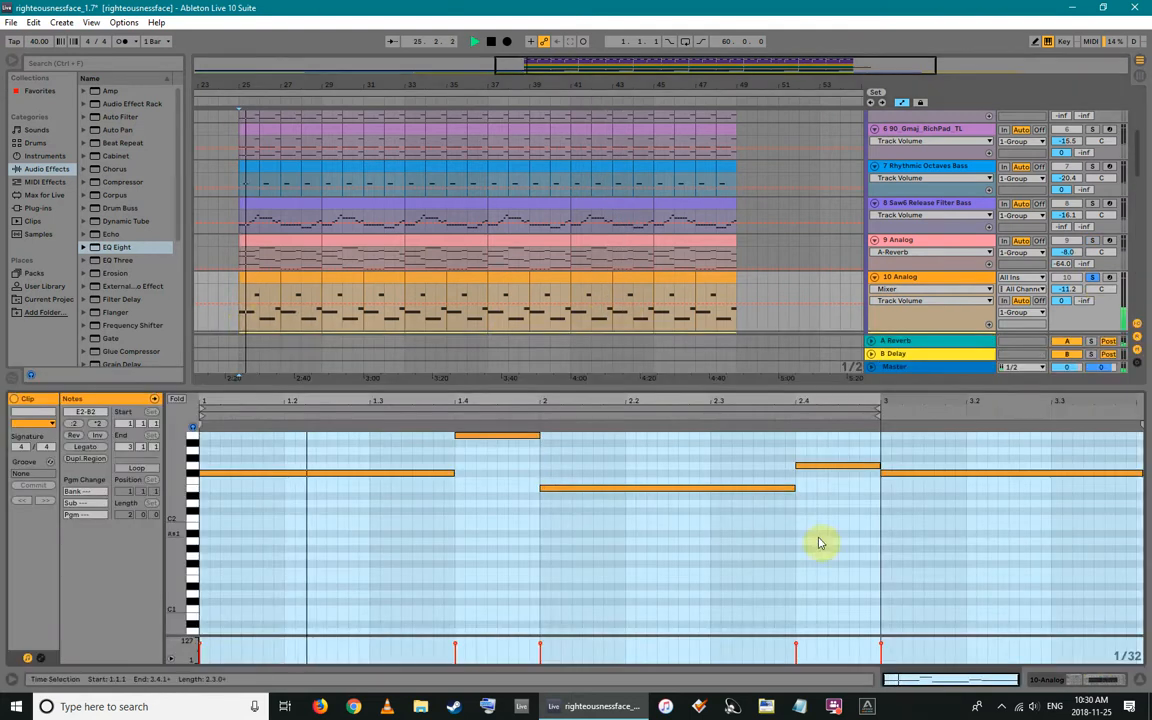
pyautogui.click(1048, 679)
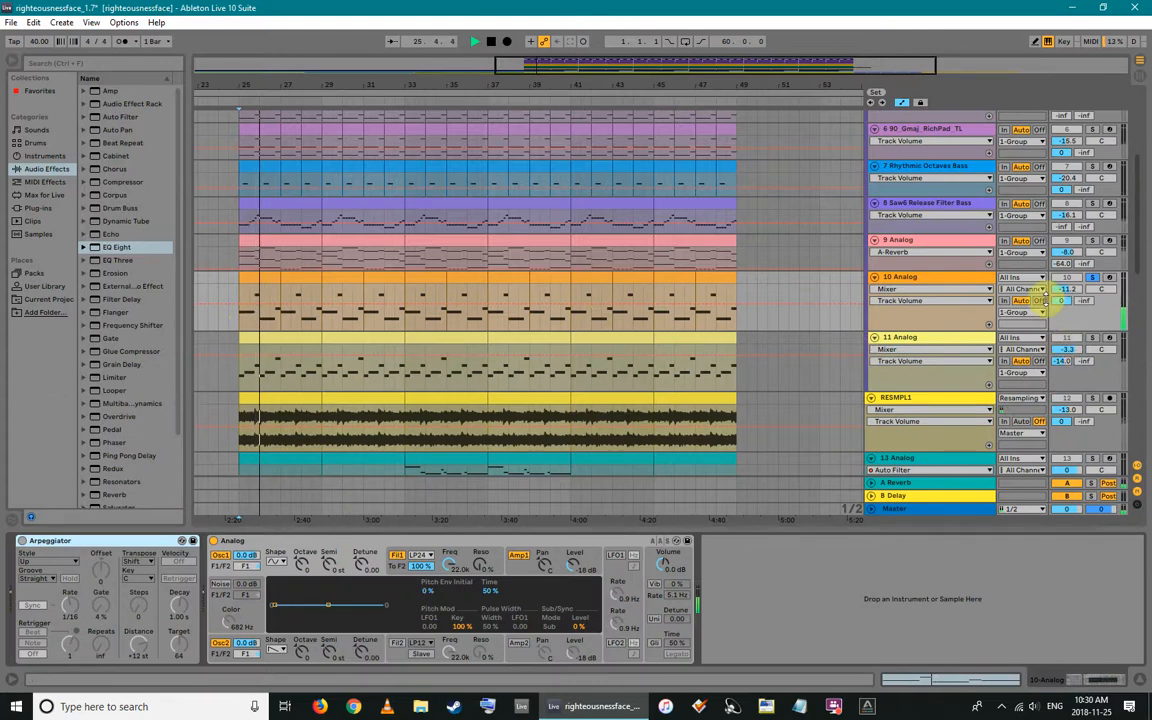
pyautogui.click(930, 280)
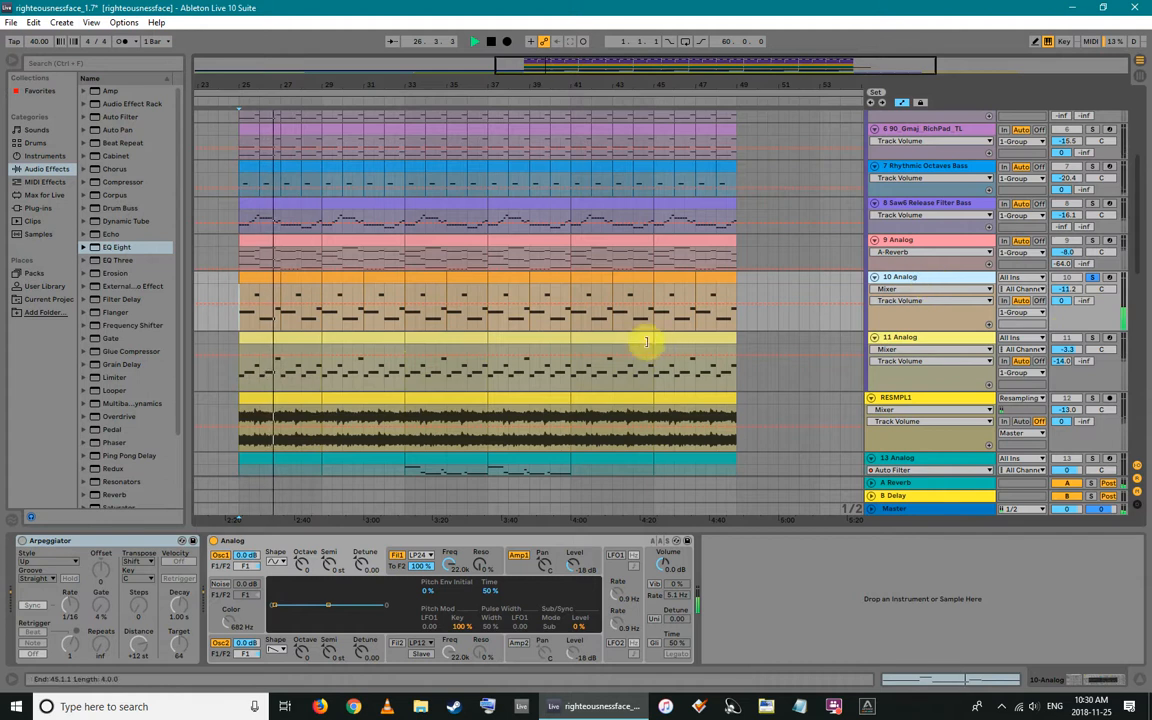
# Solo track 11 Analog and play it from bar 25, switching between its clip notes and its Analog device
pyautogui.click(240, 376)
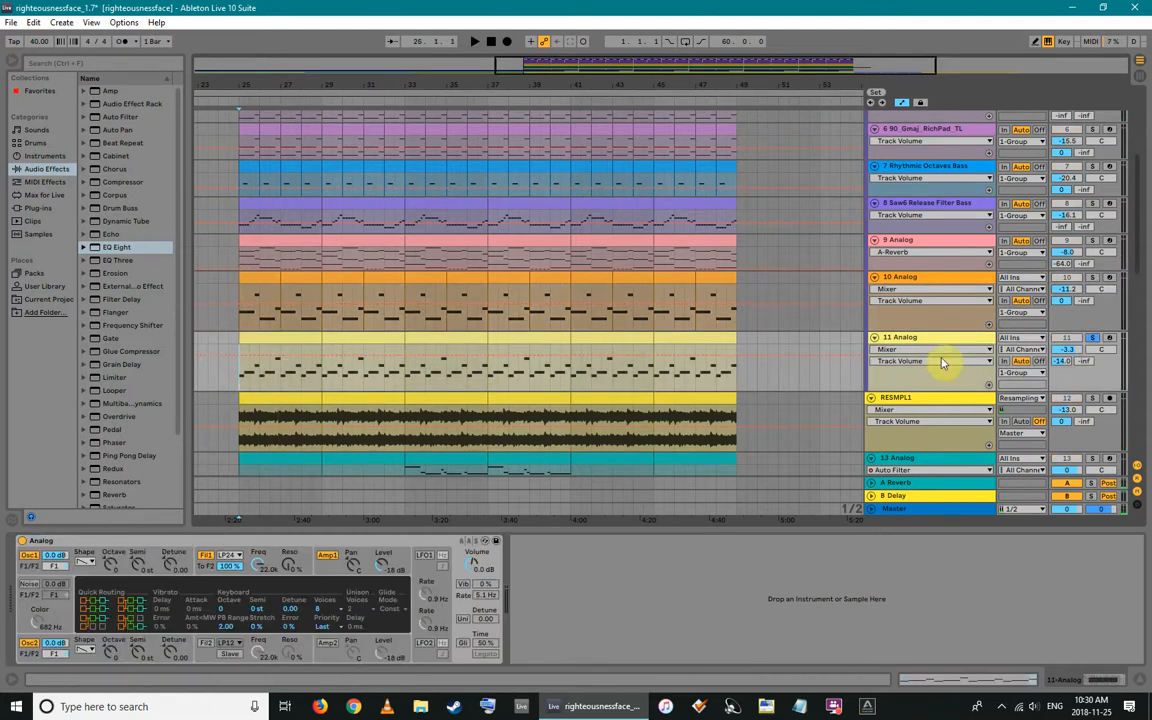
pyautogui.click(243, 378)
pyautogui.press('space')
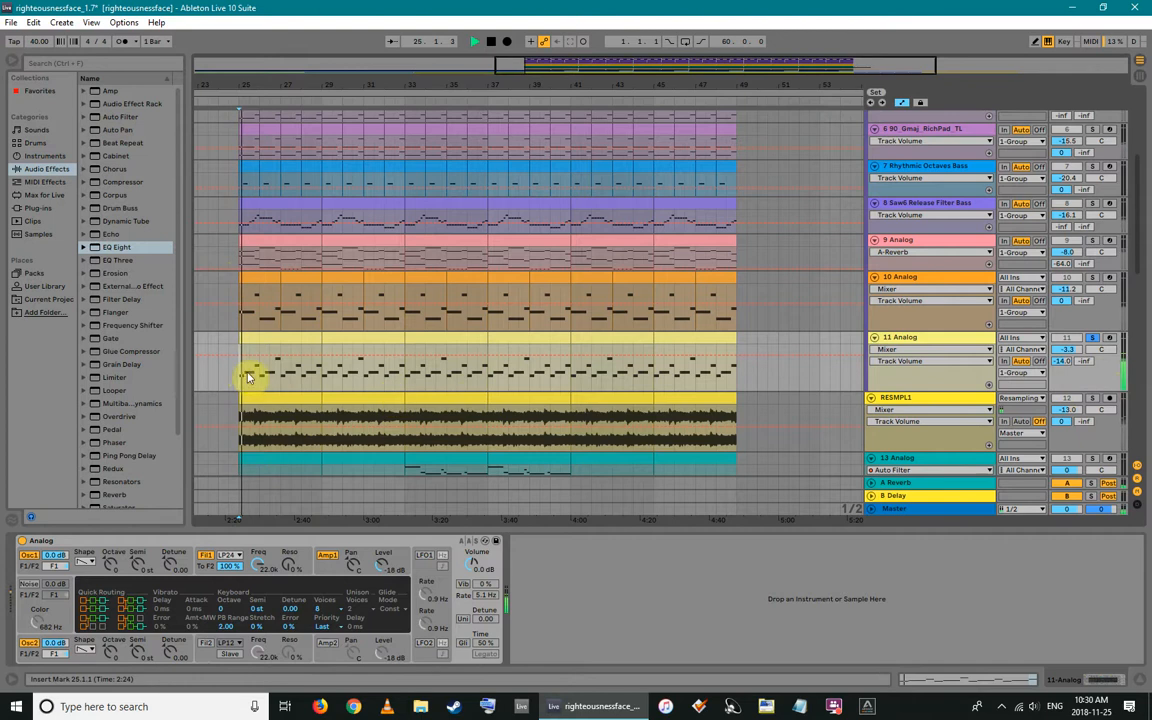
pyautogui.hotkey('shift', 'Tab')
pyautogui.hotkey('shift', 'Tab')
pyautogui.click(257, 329)
pyautogui.click(256, 378)
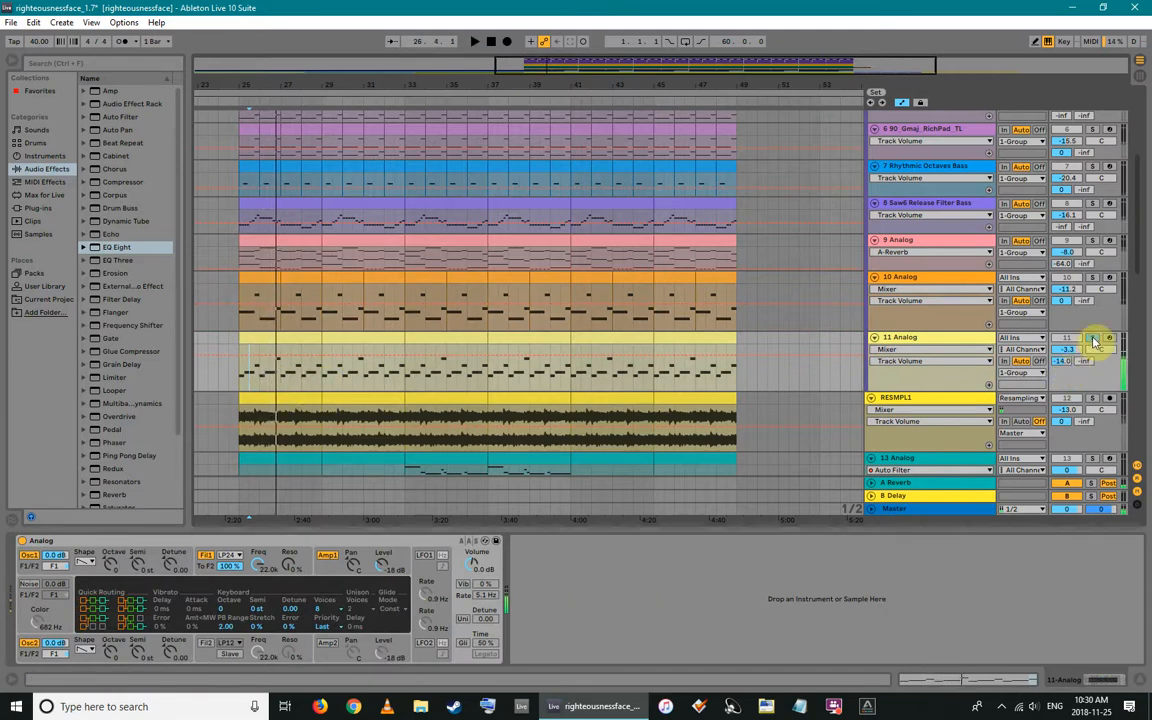
# Solo the RESMPL1 track, play it from bar 25, and examine its two Auto Filters and its Amp
pyautogui.scroll(-3, 329, 360)
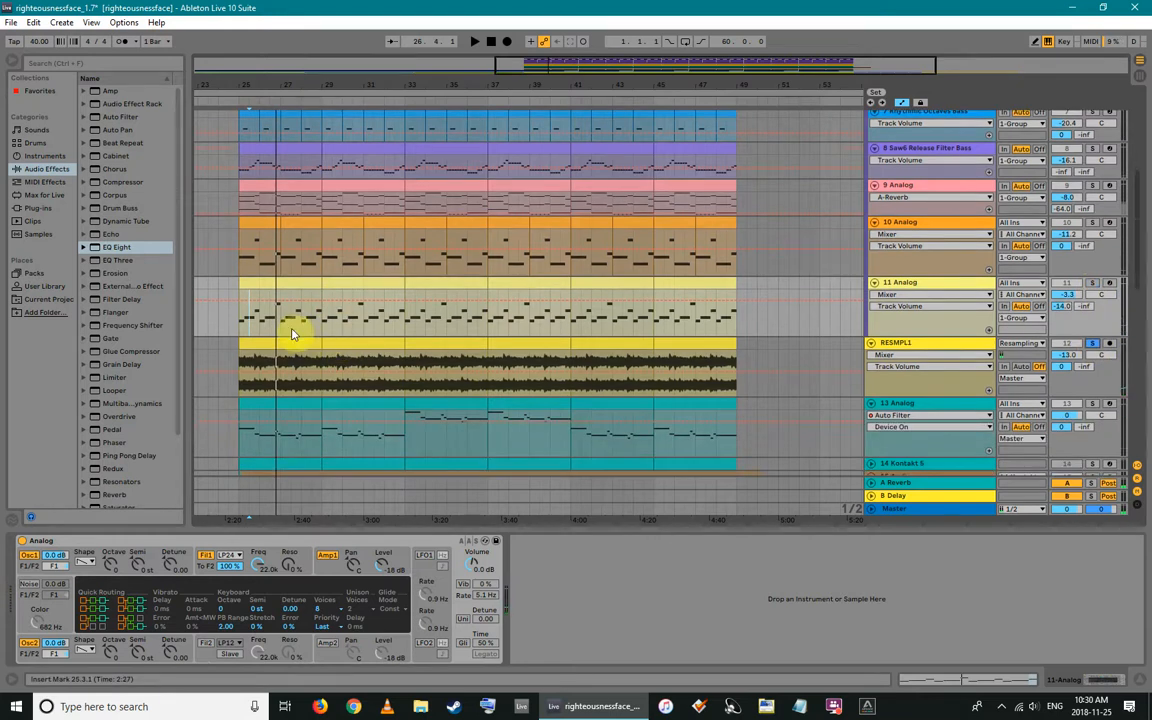
pyautogui.doubleClick(294, 335)
pyautogui.hotkey('shift', 'Tab')
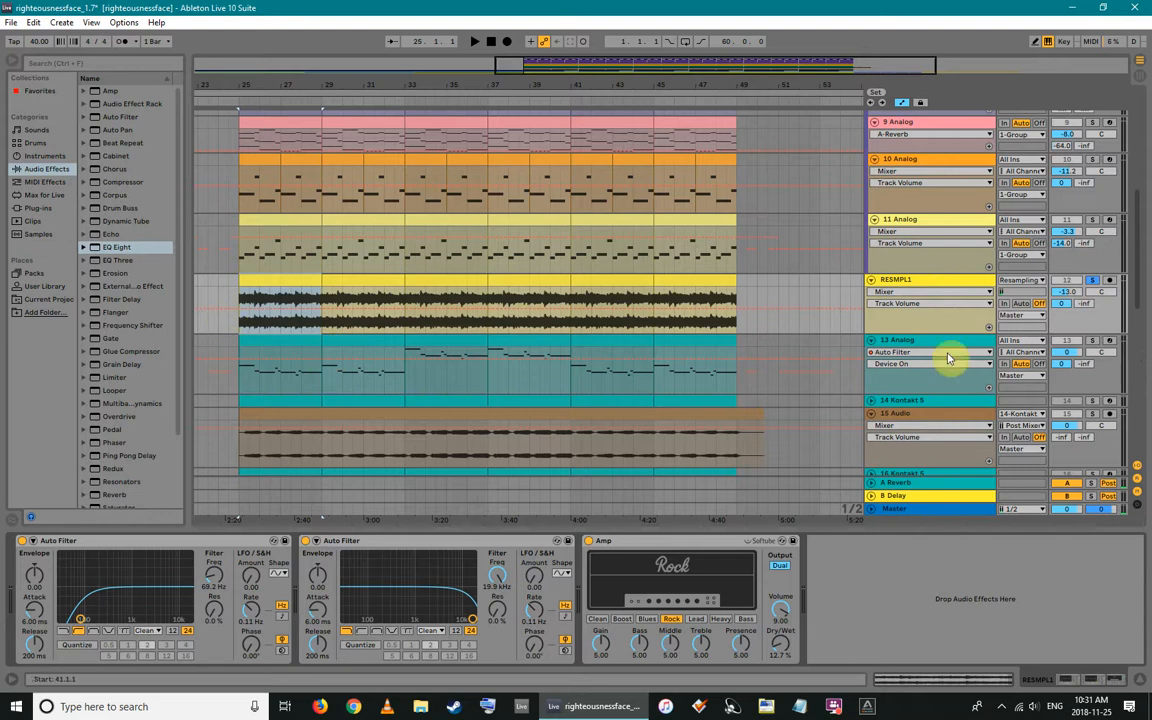
pyautogui.press('space')
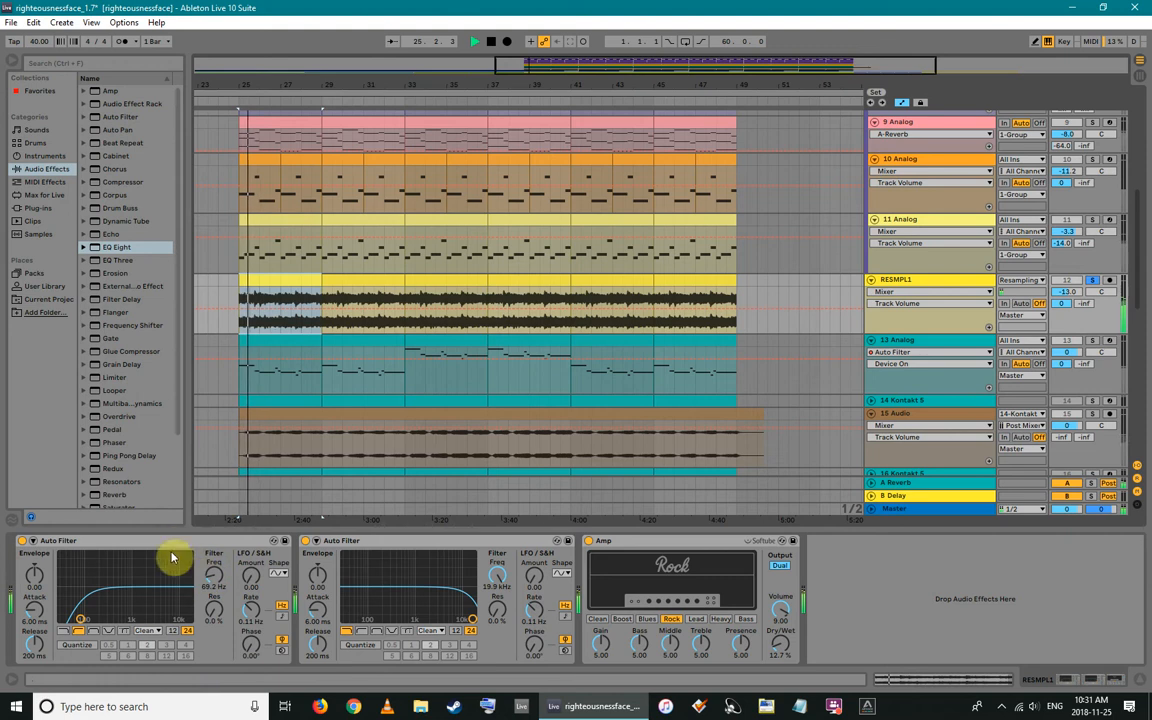
pyautogui.click(386, 541)
pyautogui.click(688, 548)
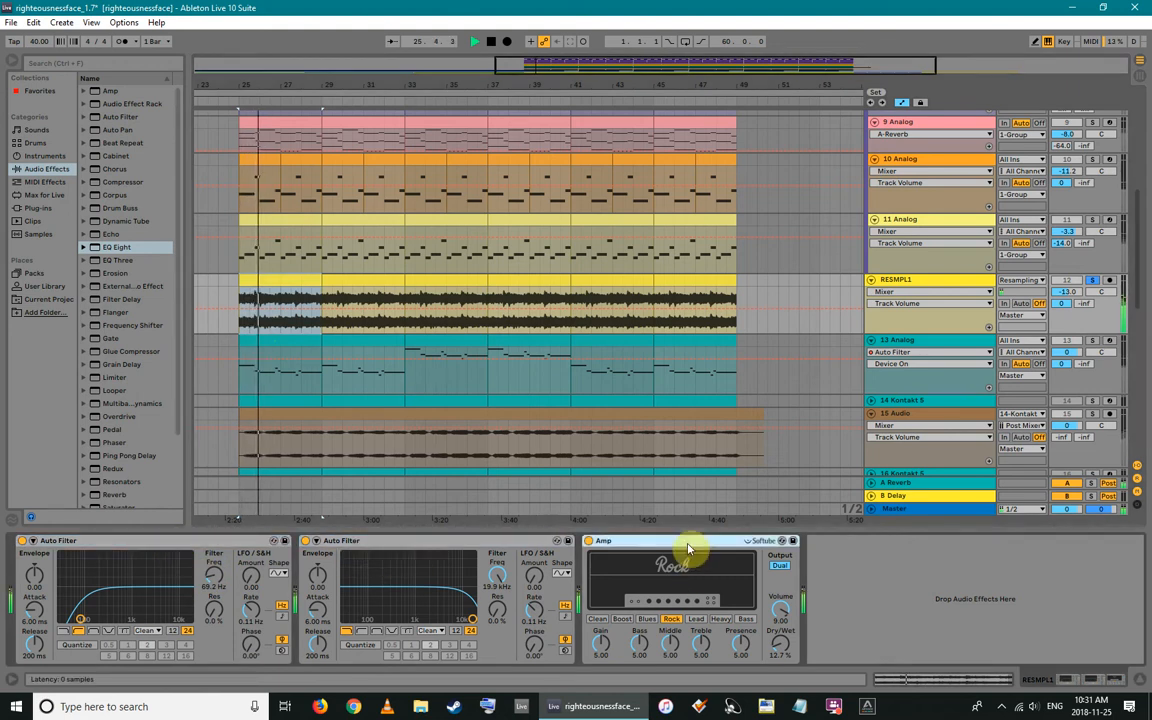
# Open the RESMPL1 clip at bar 25 to view its sample and transpose settings
pyautogui.doubleClick(288, 282)
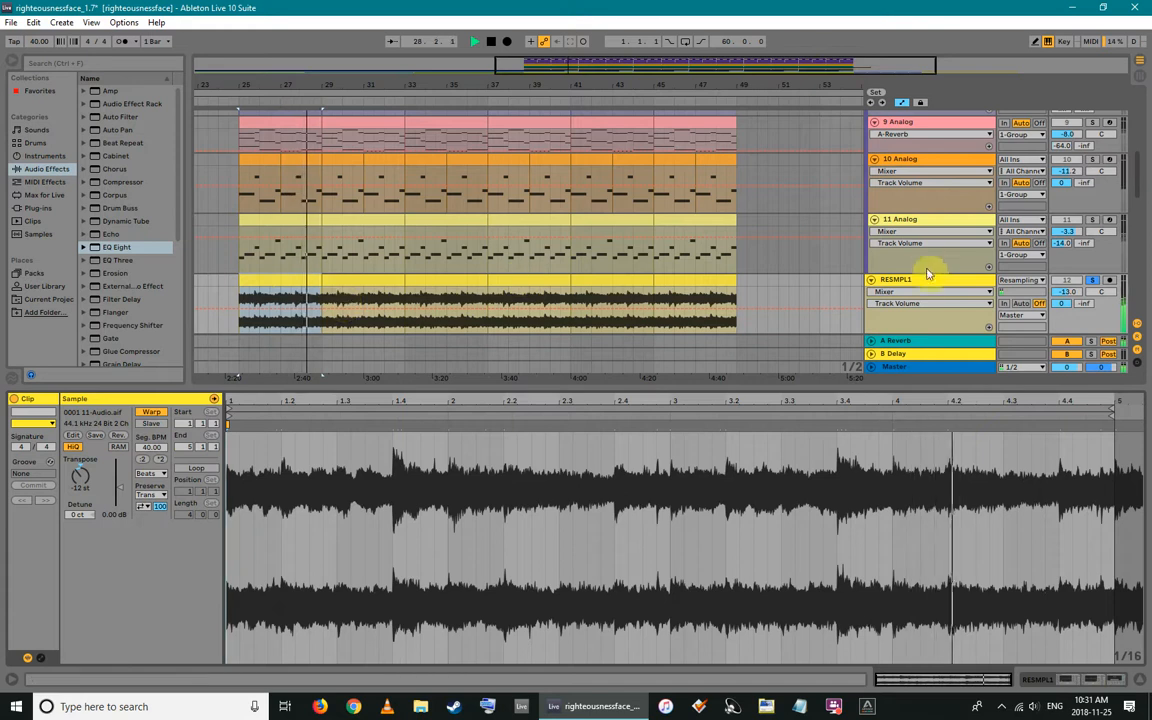
pyautogui.click(918, 292)
pyautogui.click(917, 293)
pyautogui.click(914, 303)
pyautogui.click(906, 305)
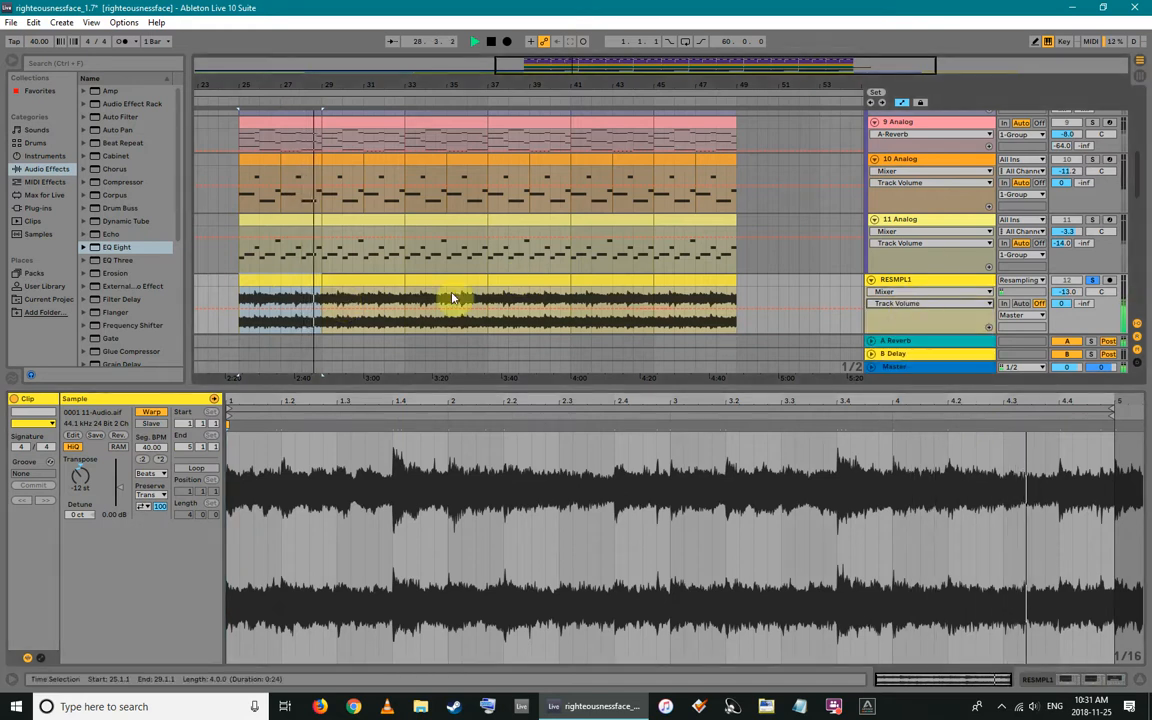
# Try the RESMPL1 clip at a transpose of 0 st, playing it from bar 25, and lower the transpose again
pyautogui.moveTo(425, 86); pyautogui.dragTo(425, 40)
pyautogui.scroll(-1, 638, 259)
pyautogui.scroll(-1, 634, 264)
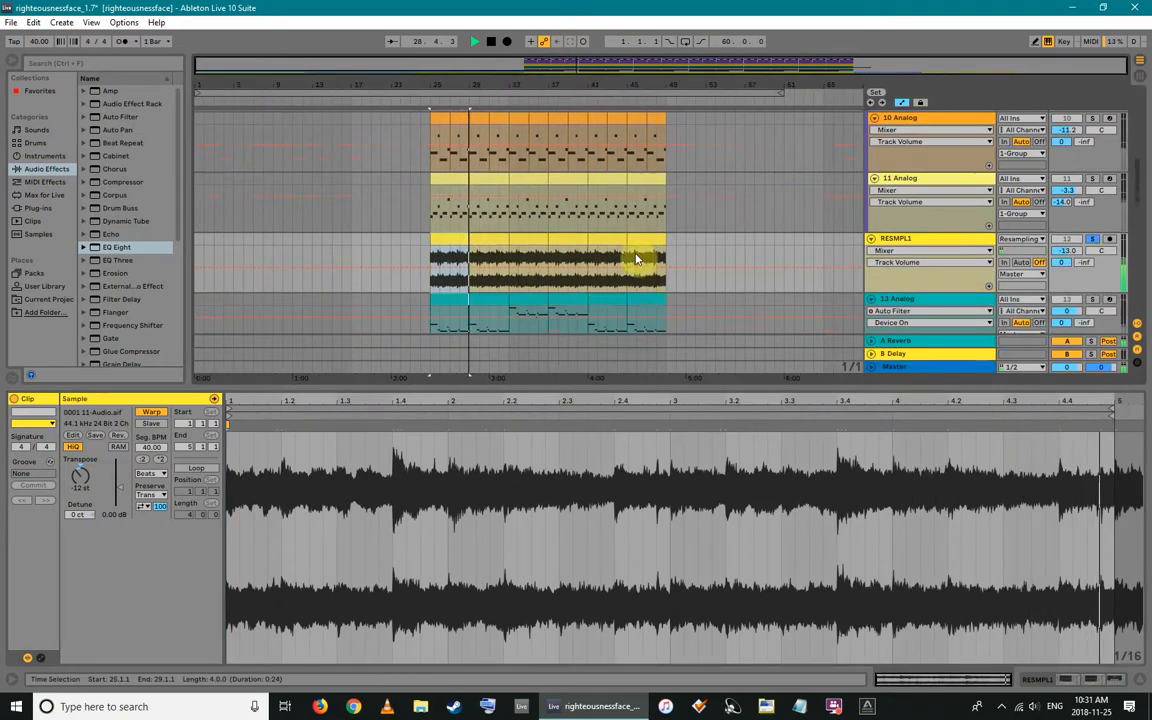
pyautogui.scroll(-3, 600, 272)
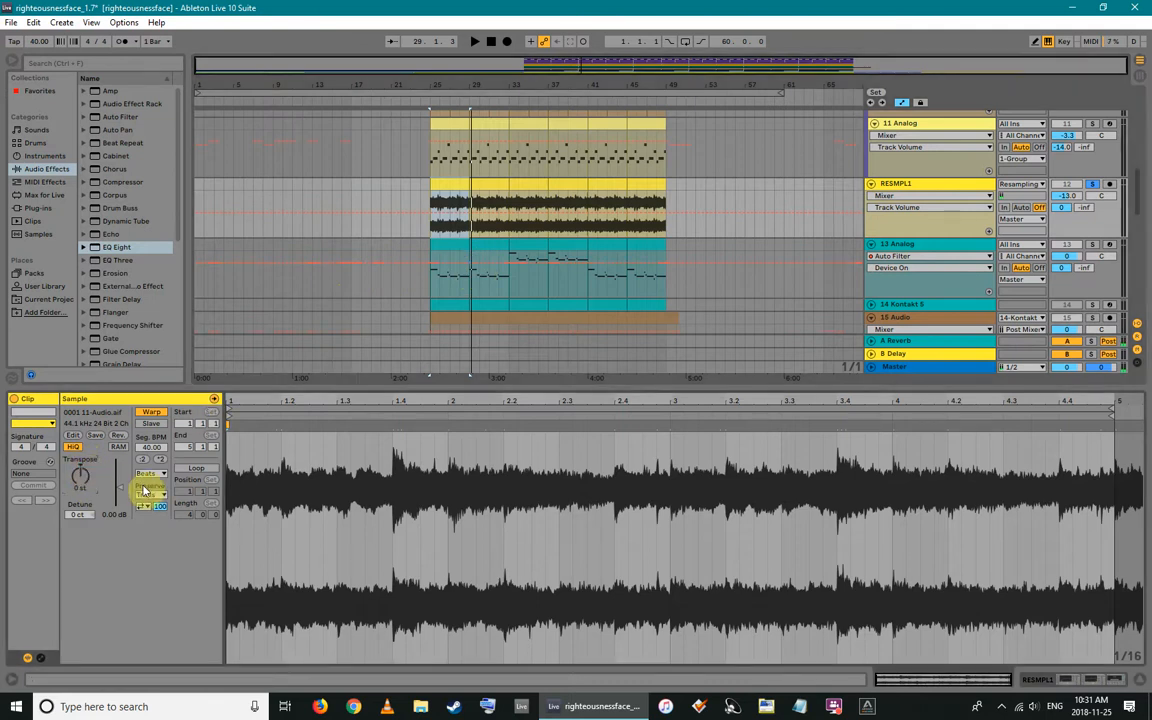
pyautogui.press('space')
pyautogui.press('space')
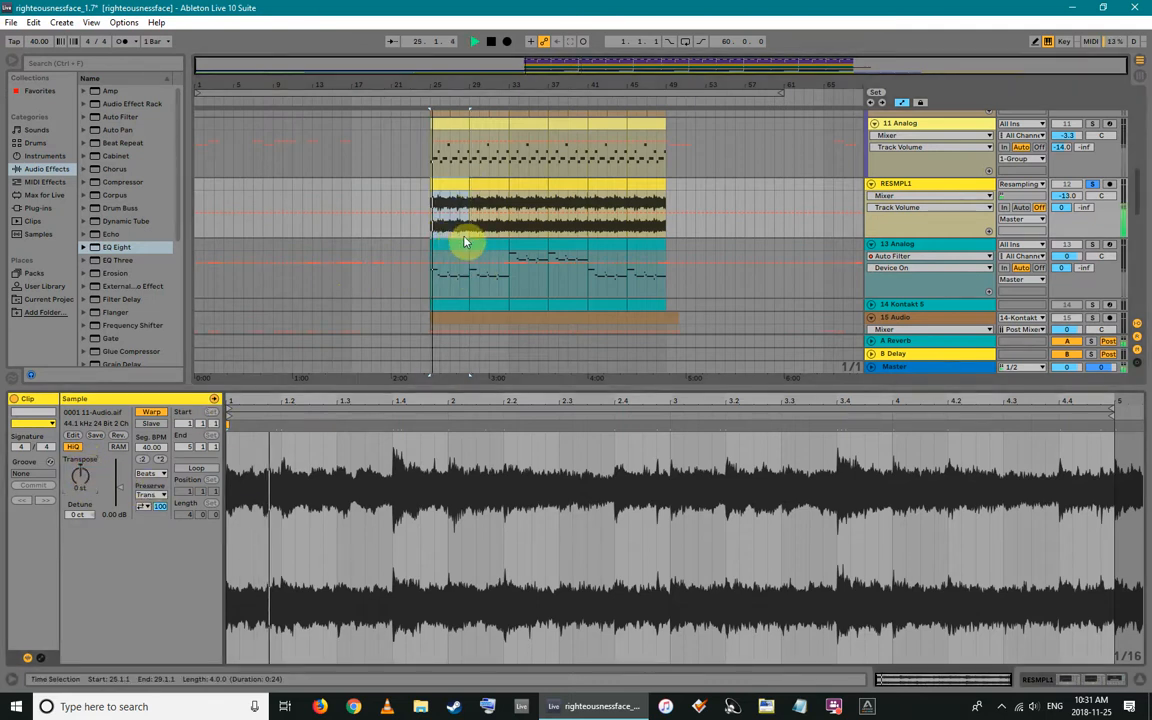
pyautogui.scroll(4, 455, 240)
pyautogui.moveTo(88, 480); pyautogui.dragTo(88, 530)
# Show RESMPL1's effects and adjust the Amp's Dry/Wet amount while playing the track from bar 25
pyautogui.hotkey('shift', 'Tab')
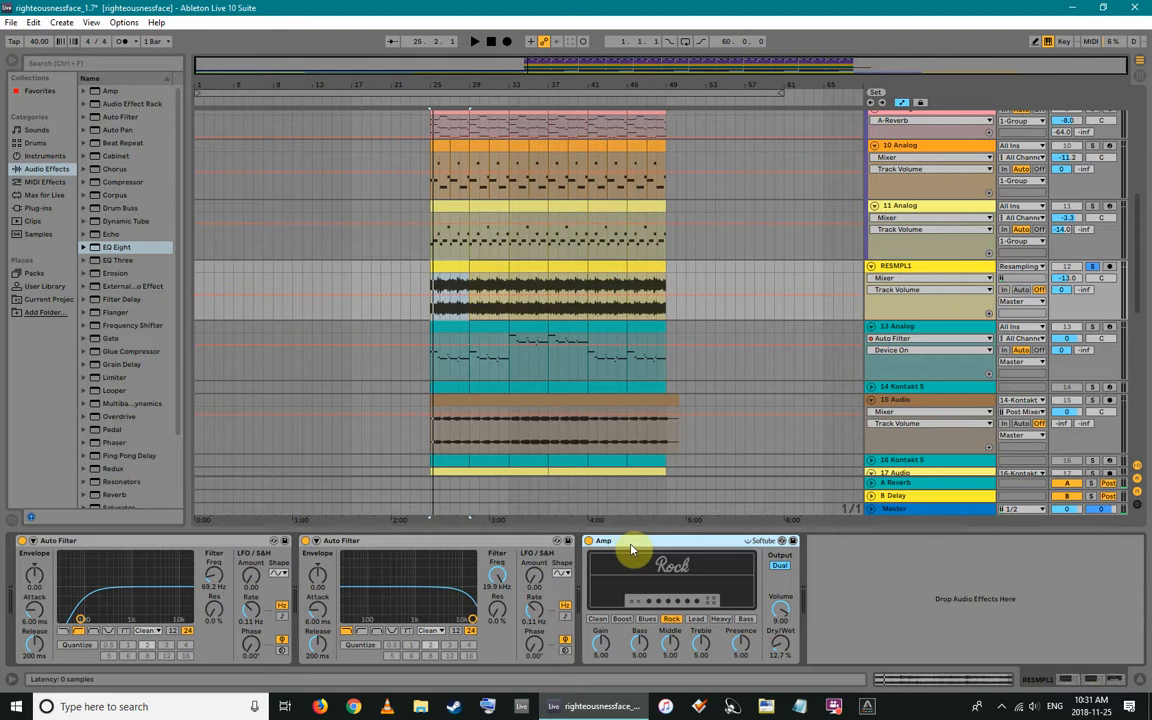
pyautogui.click(786, 648)
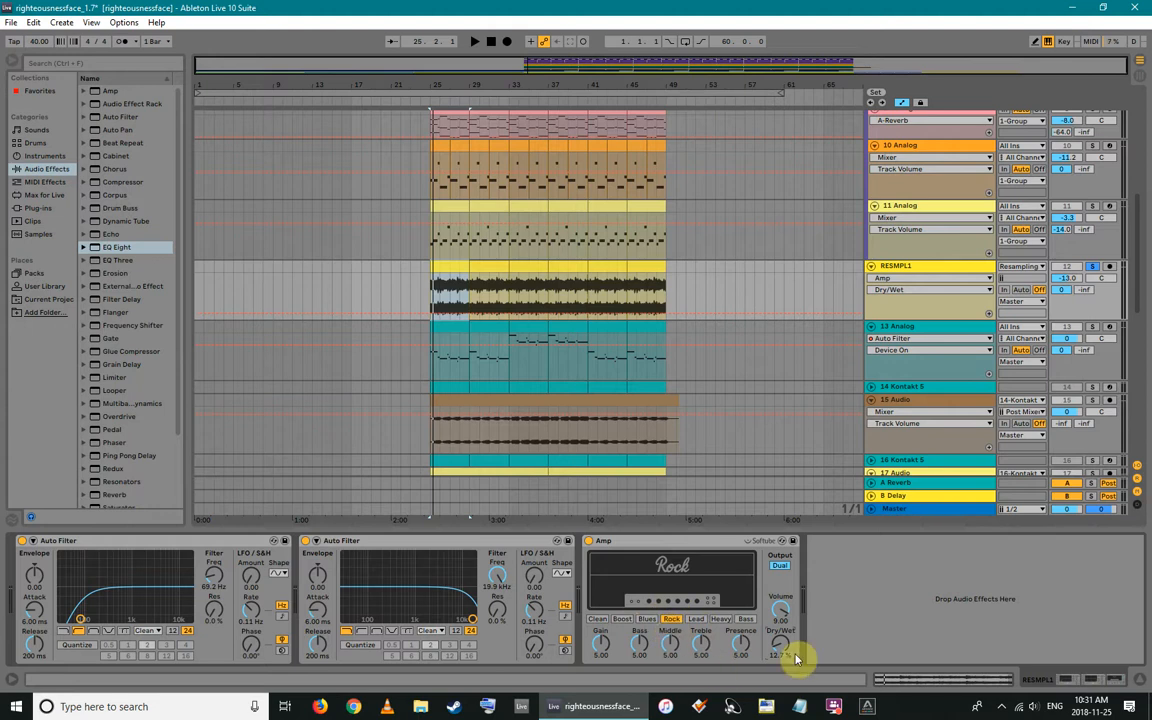
pyautogui.scroll(-1, 560, 395)
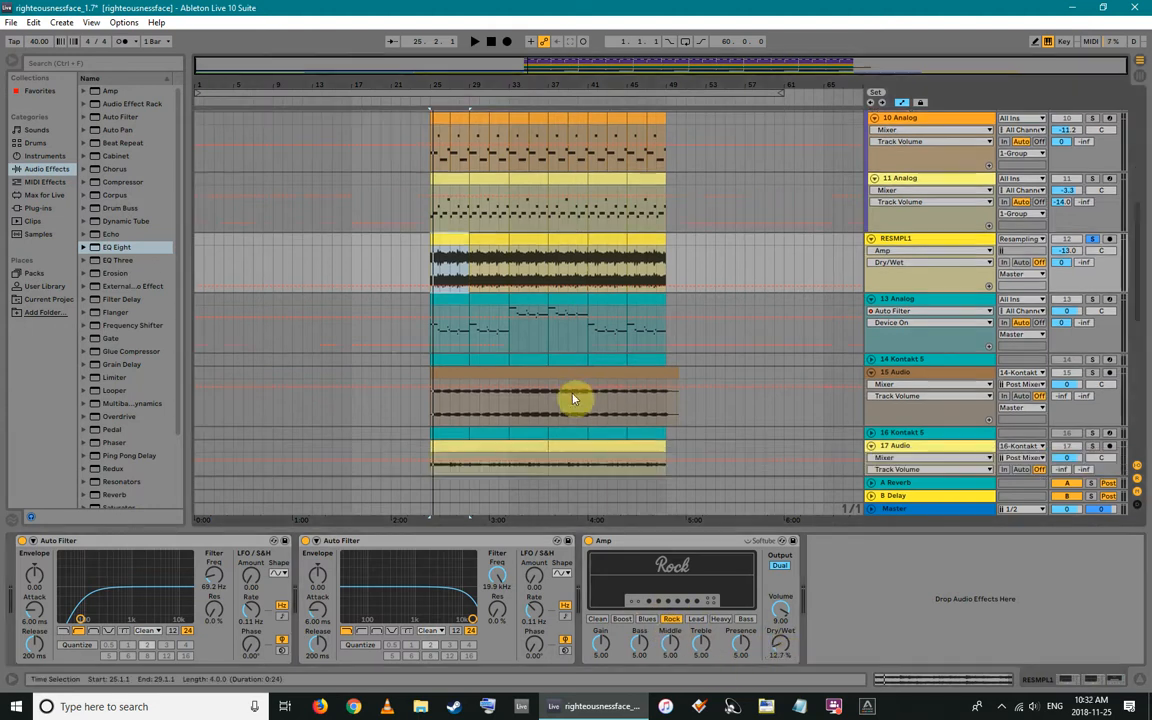
pyautogui.click(437, 329)
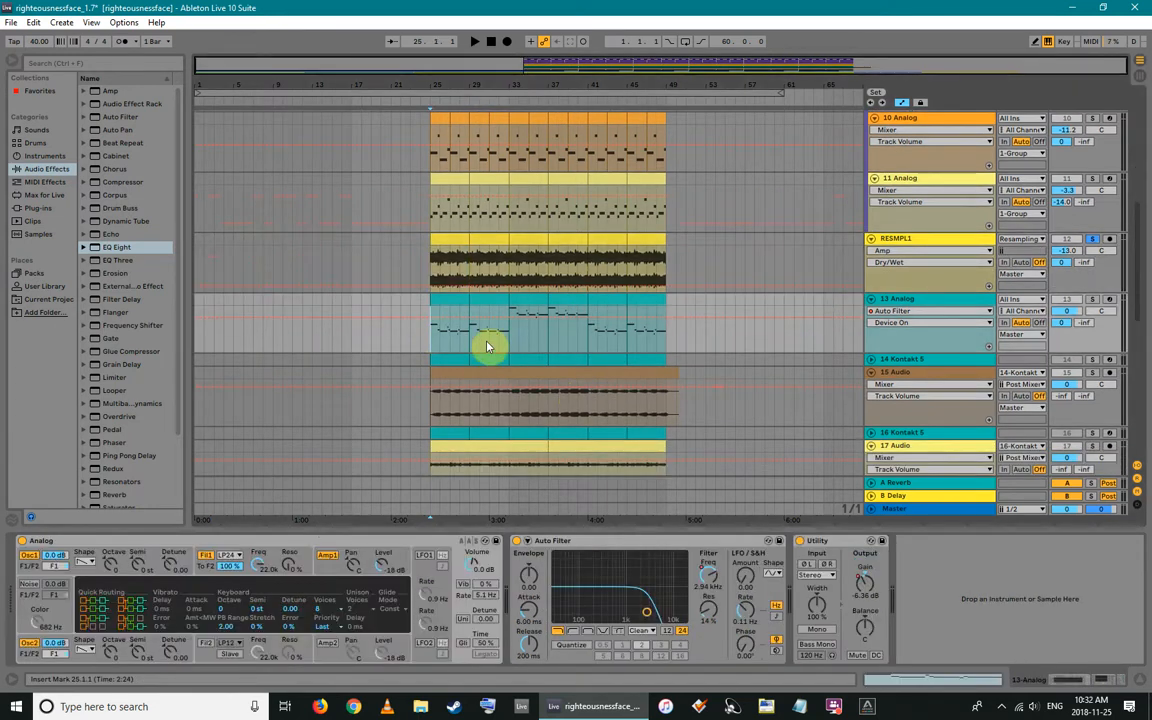
pyautogui.click(437, 265)
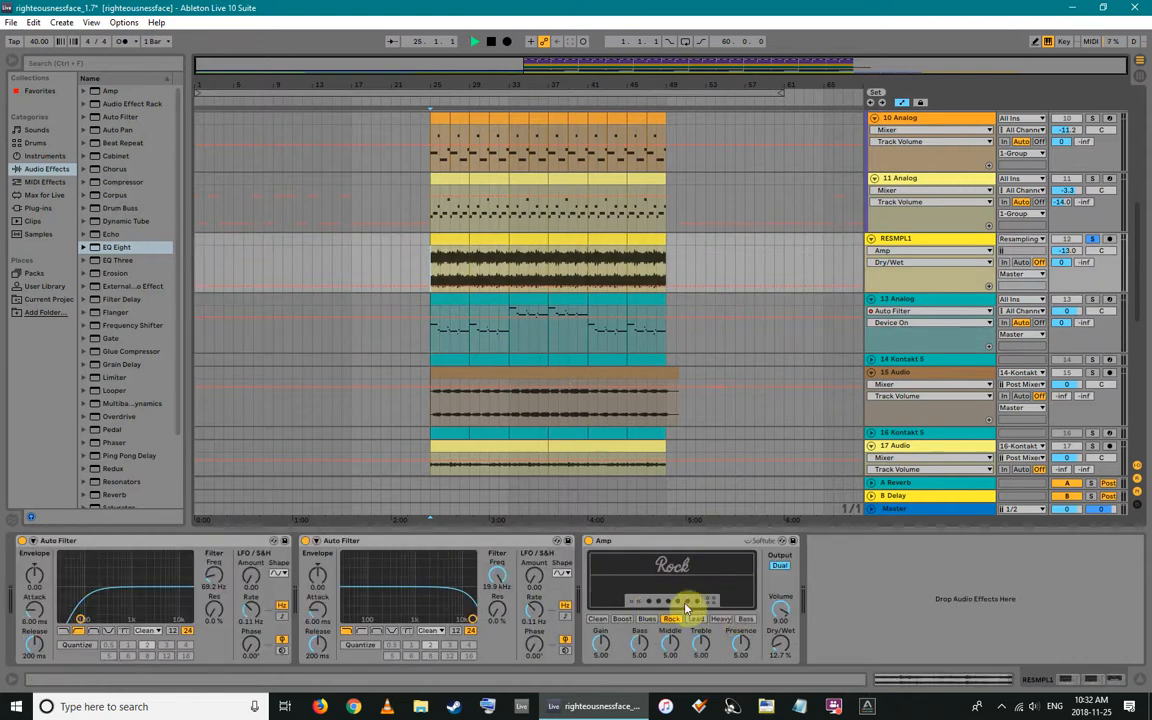
pyautogui.press('space')
pyautogui.moveTo(785, 649); pyautogui.dragTo(785, 690)
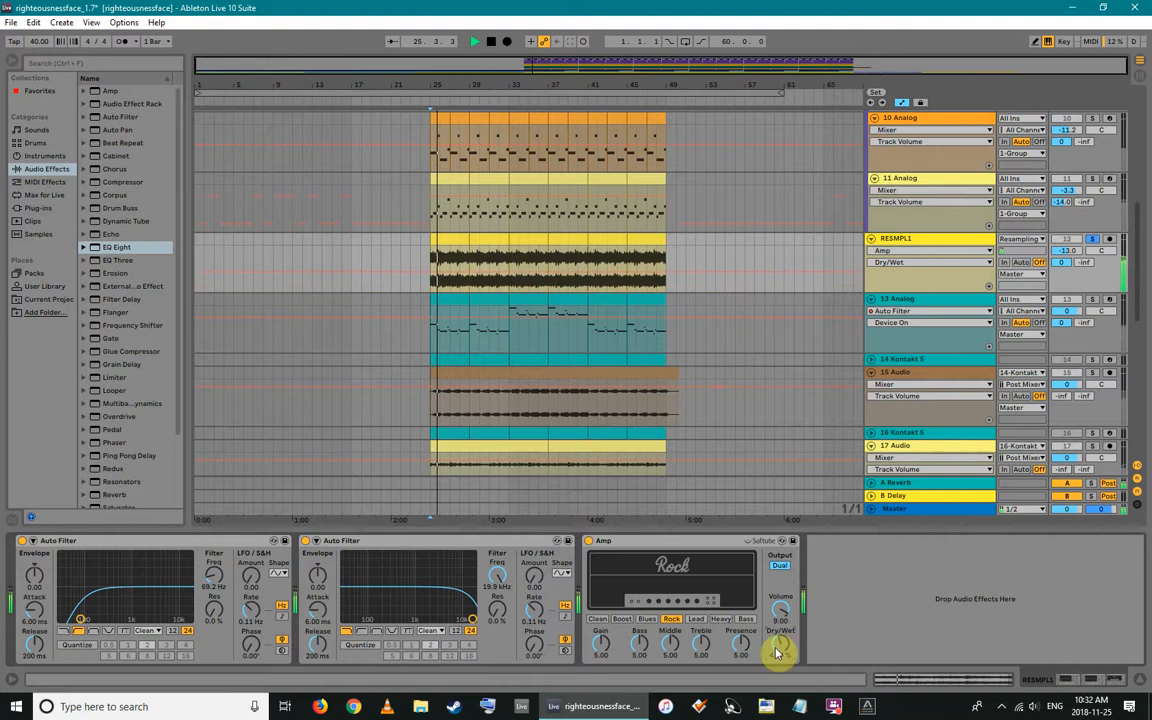
pyautogui.press('space')
# Solo track 13 Analog, play it from bar 25, and view its notes and devices
pyautogui.click(388, 304)
pyautogui.click(1093, 299)
pyautogui.press('space')
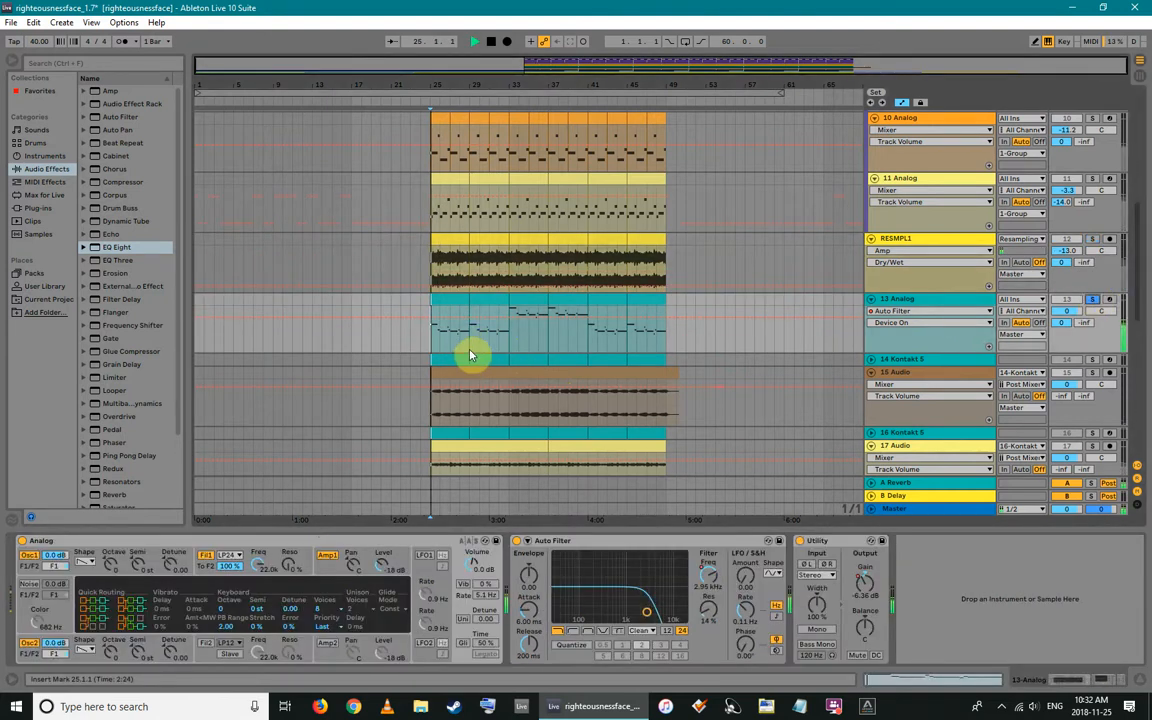
pyautogui.click(905, 301)
pyautogui.hotkey('shift', 'Tab')
pyautogui.hotkey('shift', 'Tab')
pyautogui.click(196, 541)
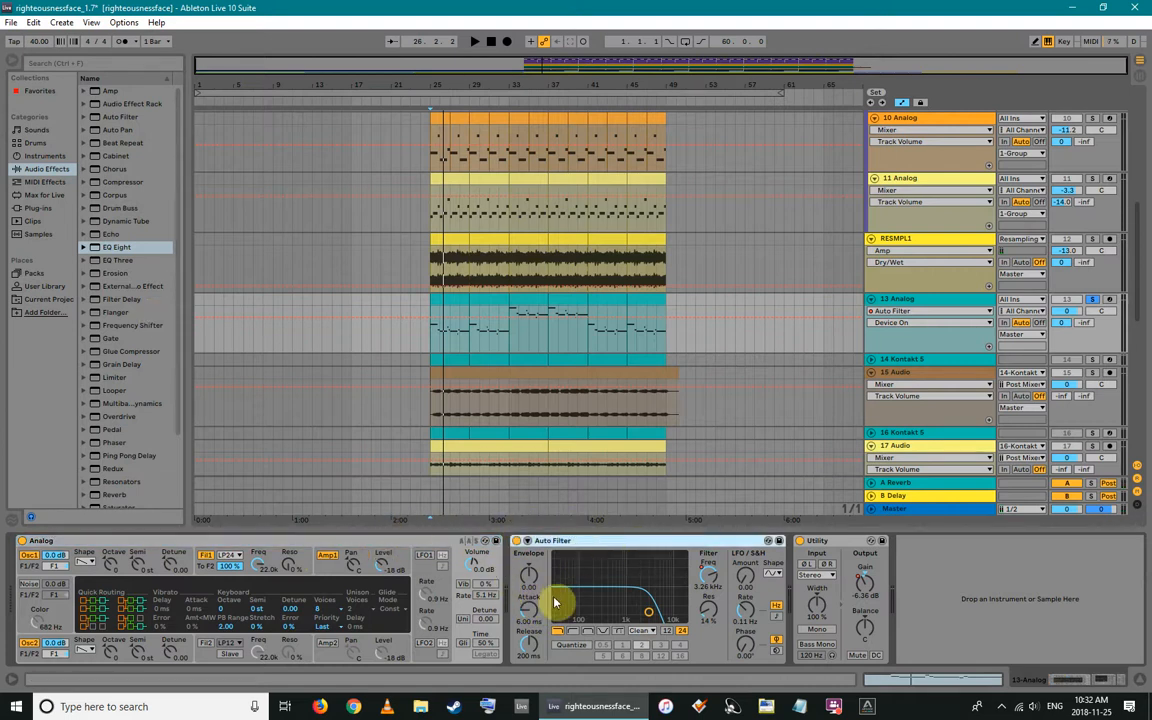
# Examine track 13's Auto Filter frequency automation and the Analog synth's filter 1 and filter 2 settings
pyautogui.click(710, 577)
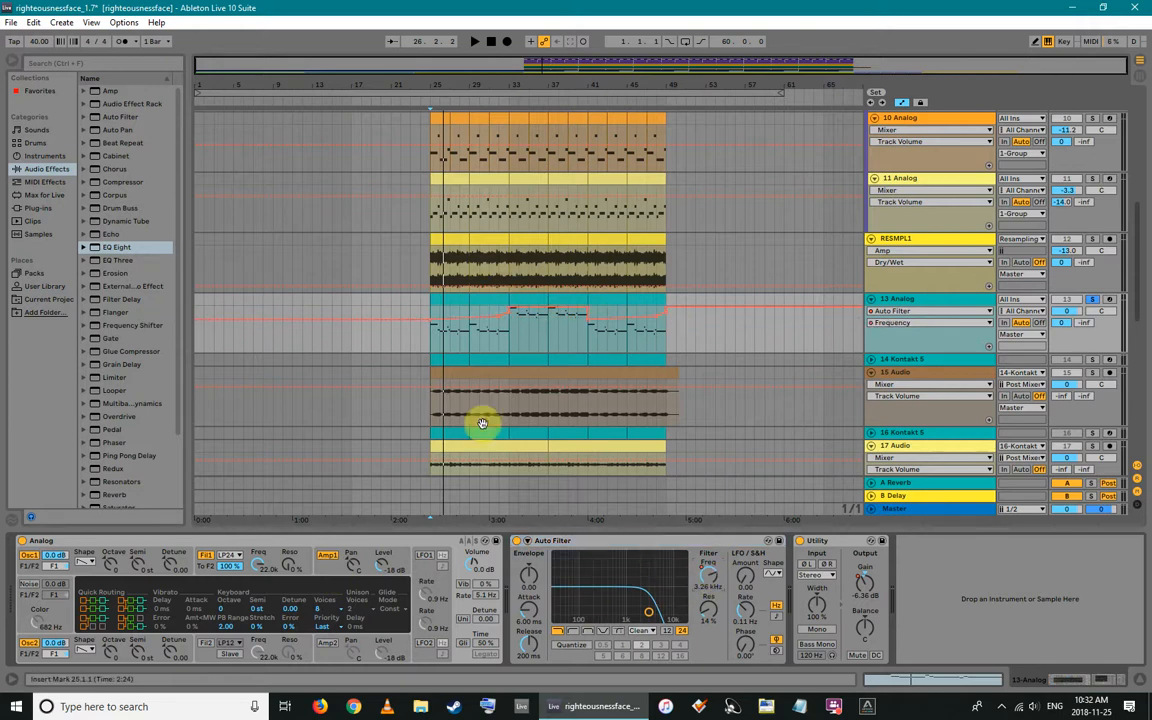
pyautogui.click(257, 566)
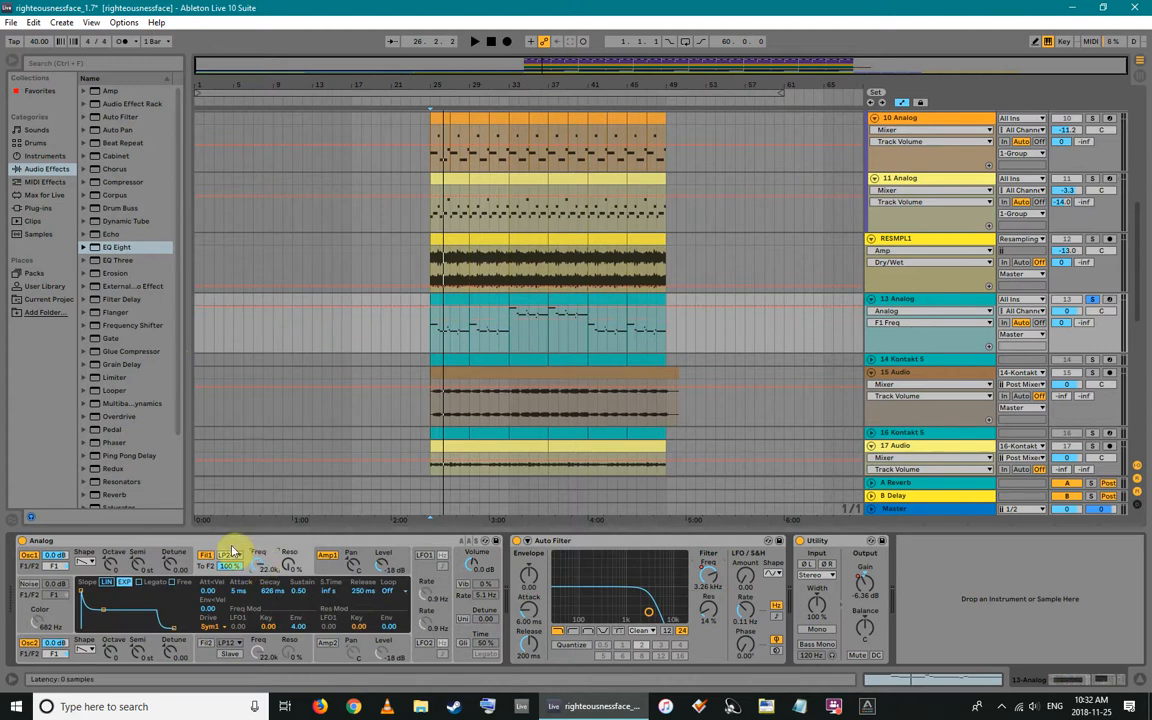
pyautogui.click(258, 656)
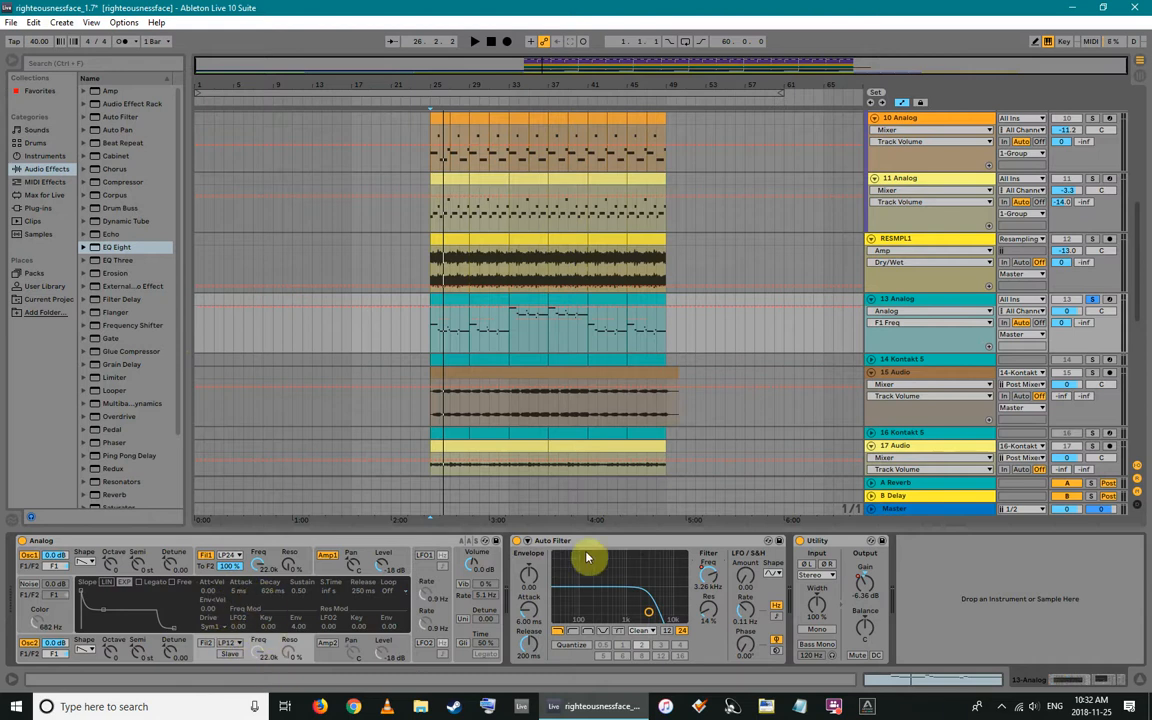
pyautogui.click(641, 544)
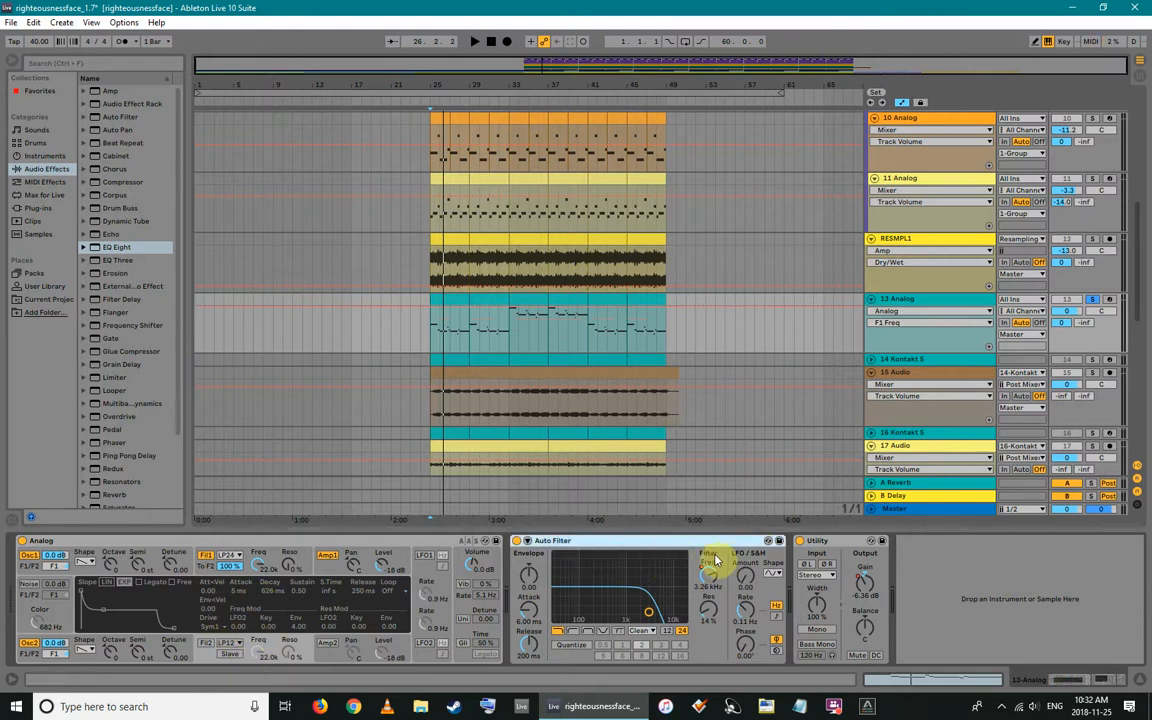
pyautogui.click(708, 573)
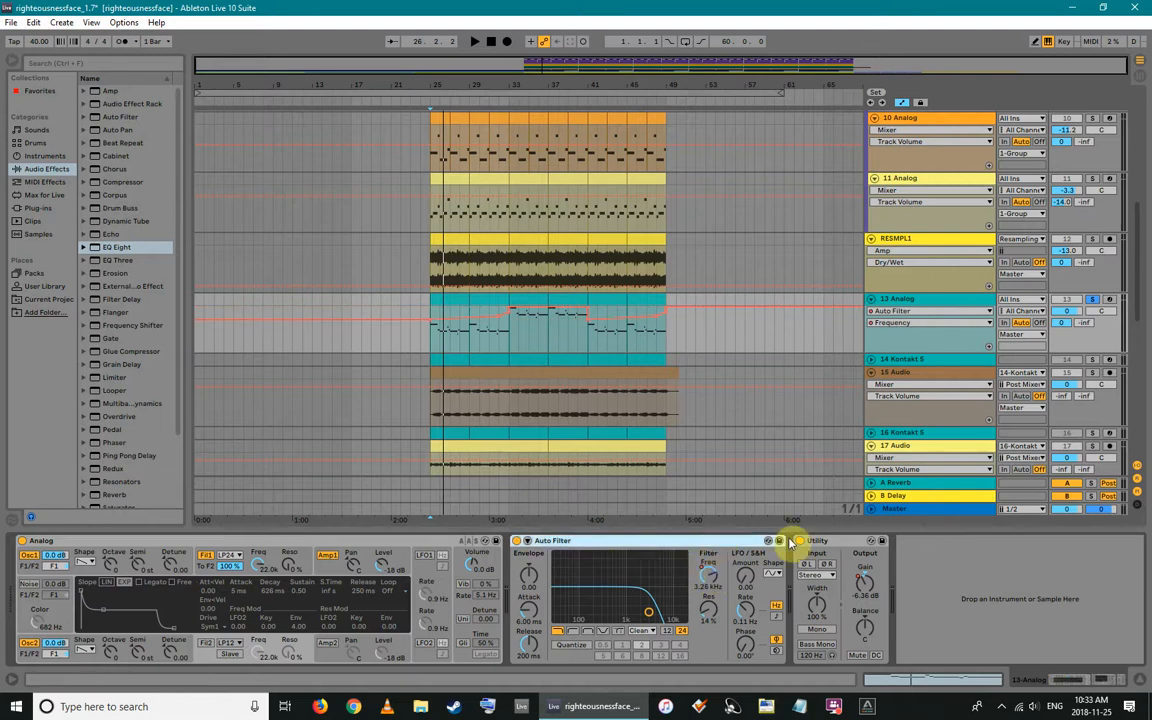
# Play track 13 Analog around bar 33 and open the clip at bar 33 to view its notes
pyautogui.press('space')
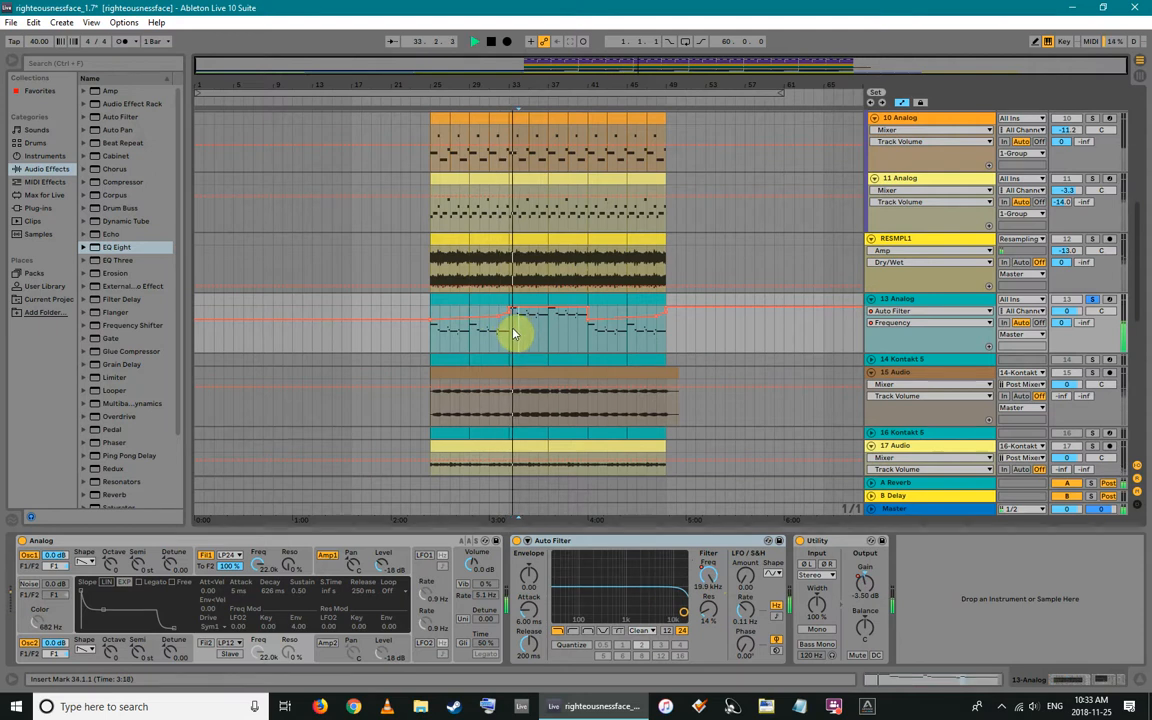
pyautogui.press('space')
pyautogui.click(524, 301)
pyautogui.doubleClick(524, 301)
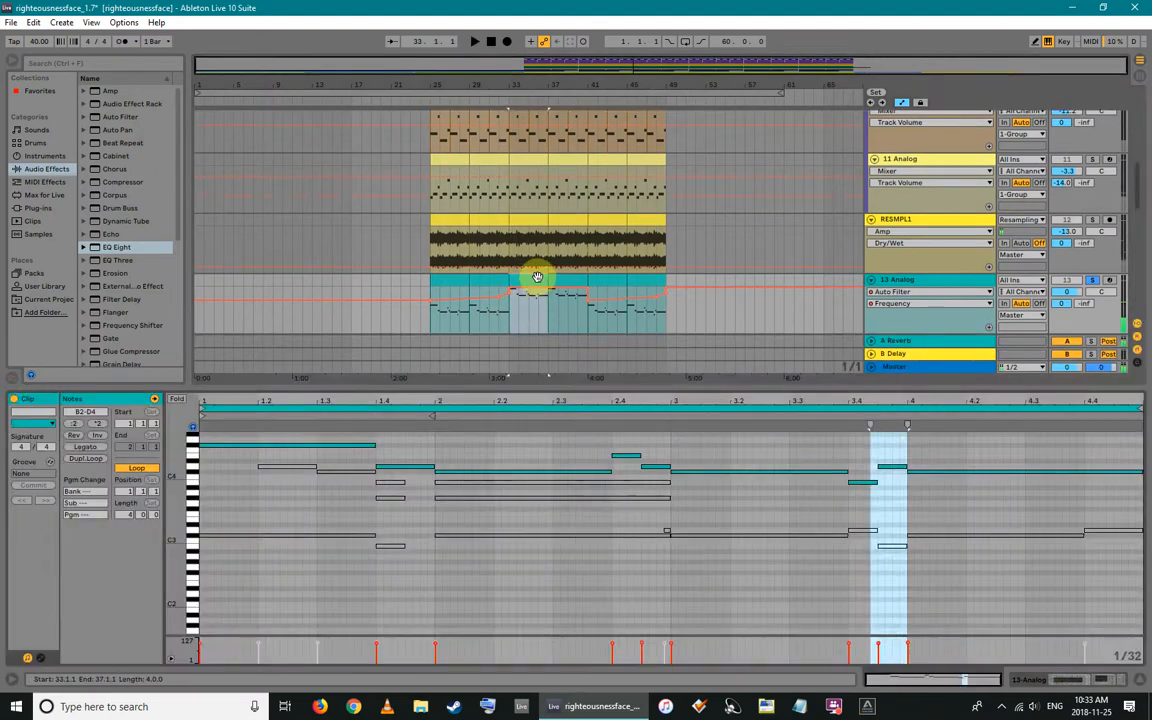
pyautogui.click(484, 278)
pyautogui.click(527, 275)
pyautogui.scroll(2, 484, 318)
pyautogui.scroll(-5, 504, 270)
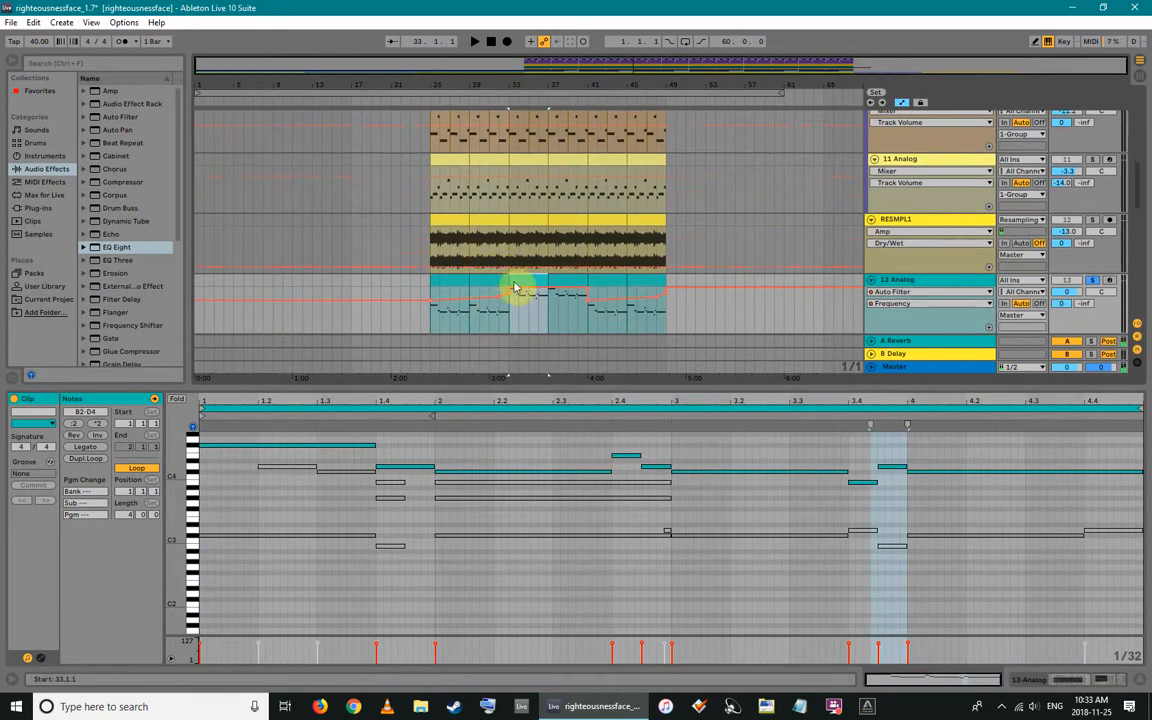
# View the full note range of track 13's clip at bar 29 and play the track from there
pyautogui.click(480, 255)
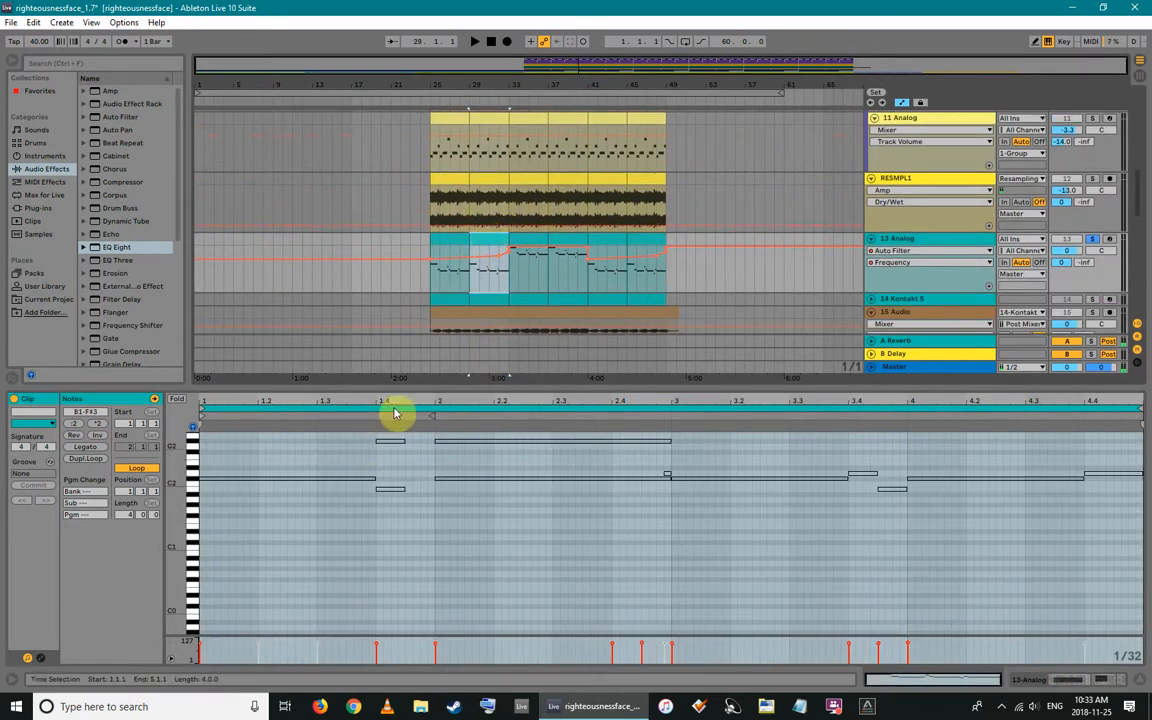
pyautogui.moveTo(173, 473); pyautogui.dragTo(132, 550)
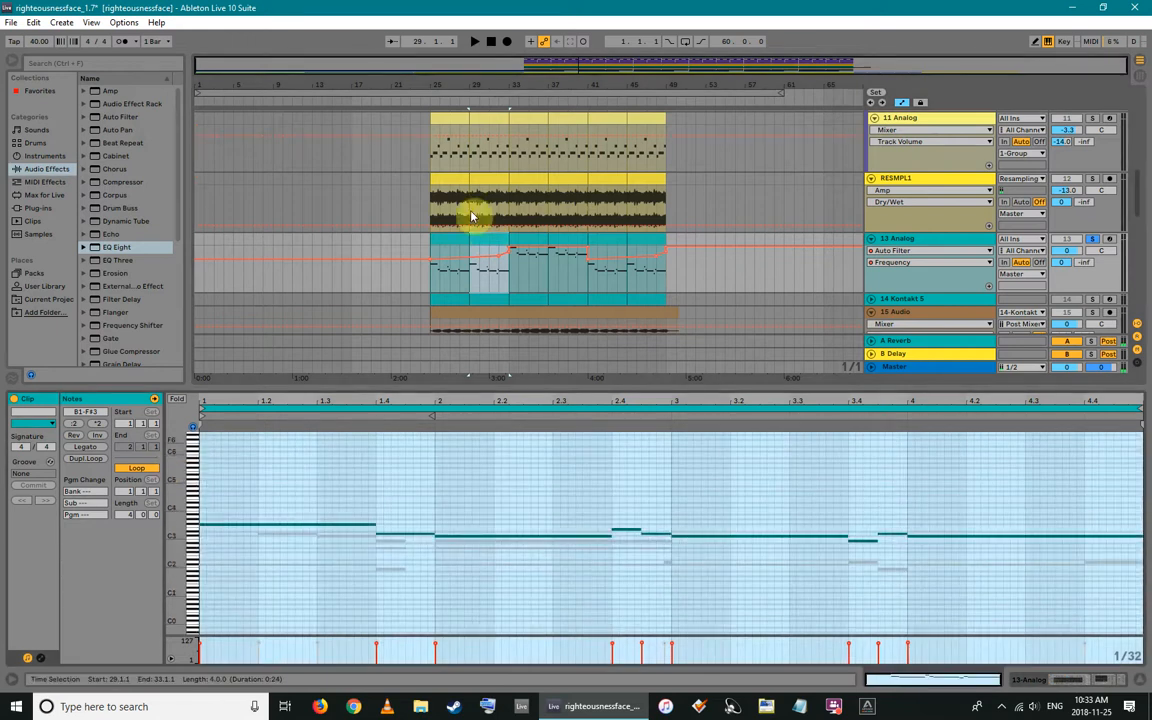
pyautogui.click(472, 282)
pyautogui.press('space')
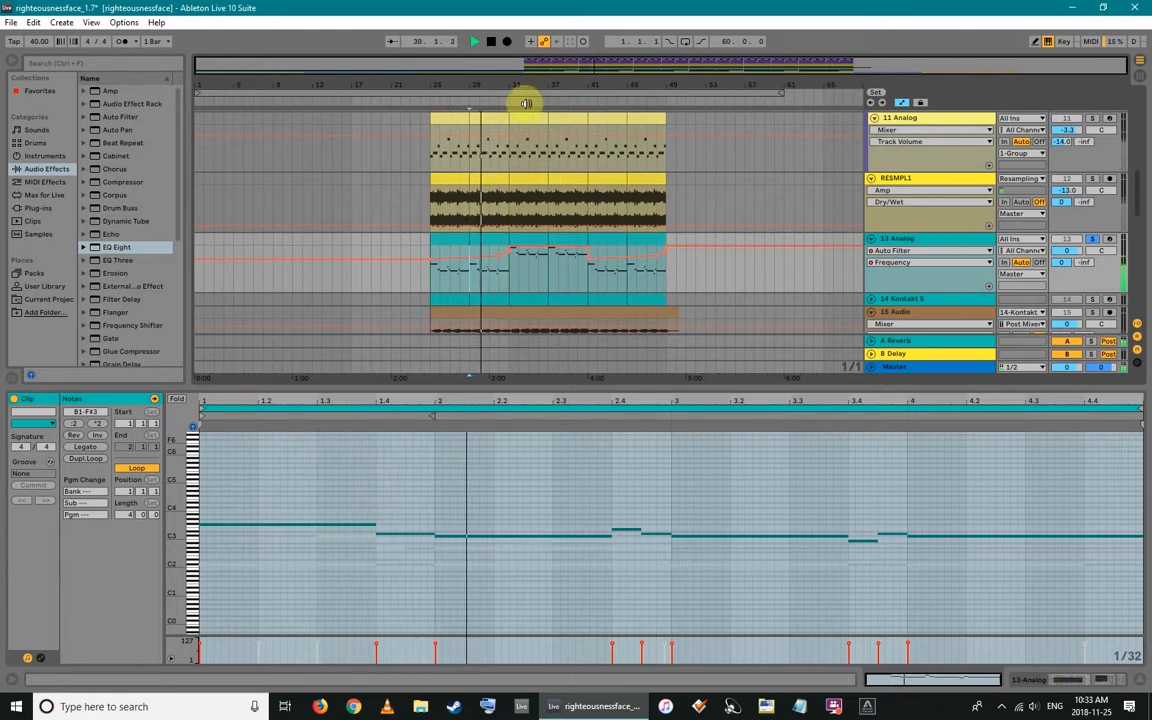
# Play soloed track 13 Analog from bar 33 and check the mixer levels in Session view before returning to the arrangement
pyautogui.moveTo(554, 82); pyautogui.dragTo(458, 124)
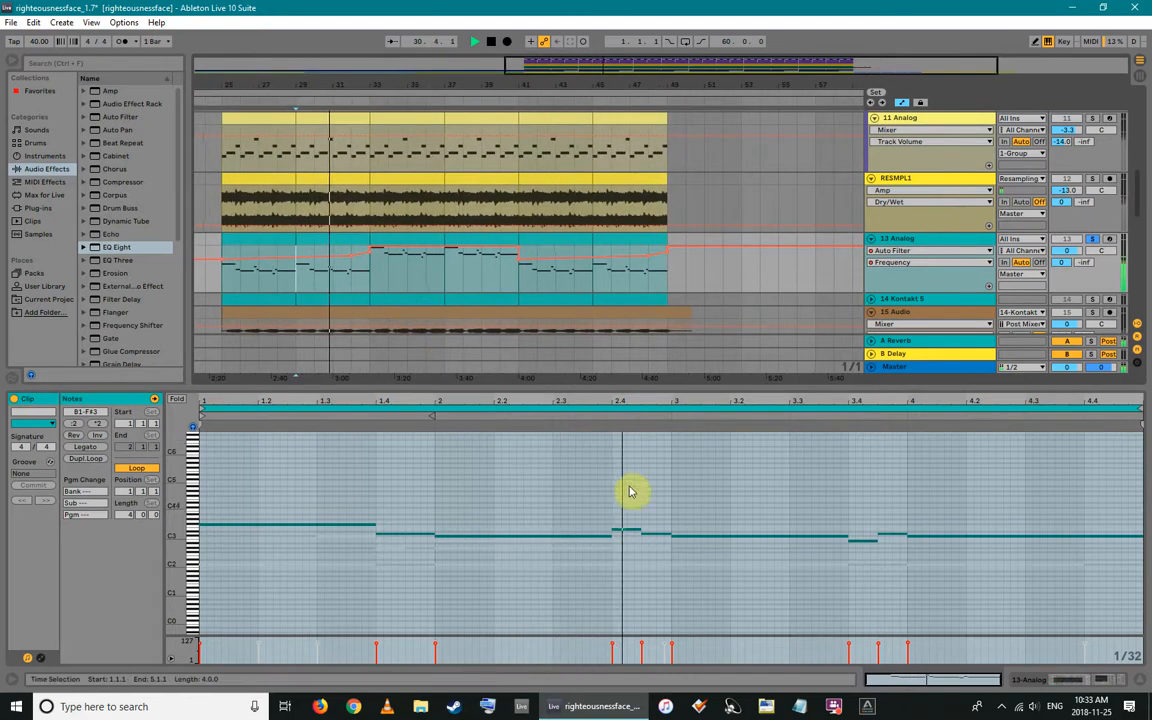
pyautogui.click(372, 284)
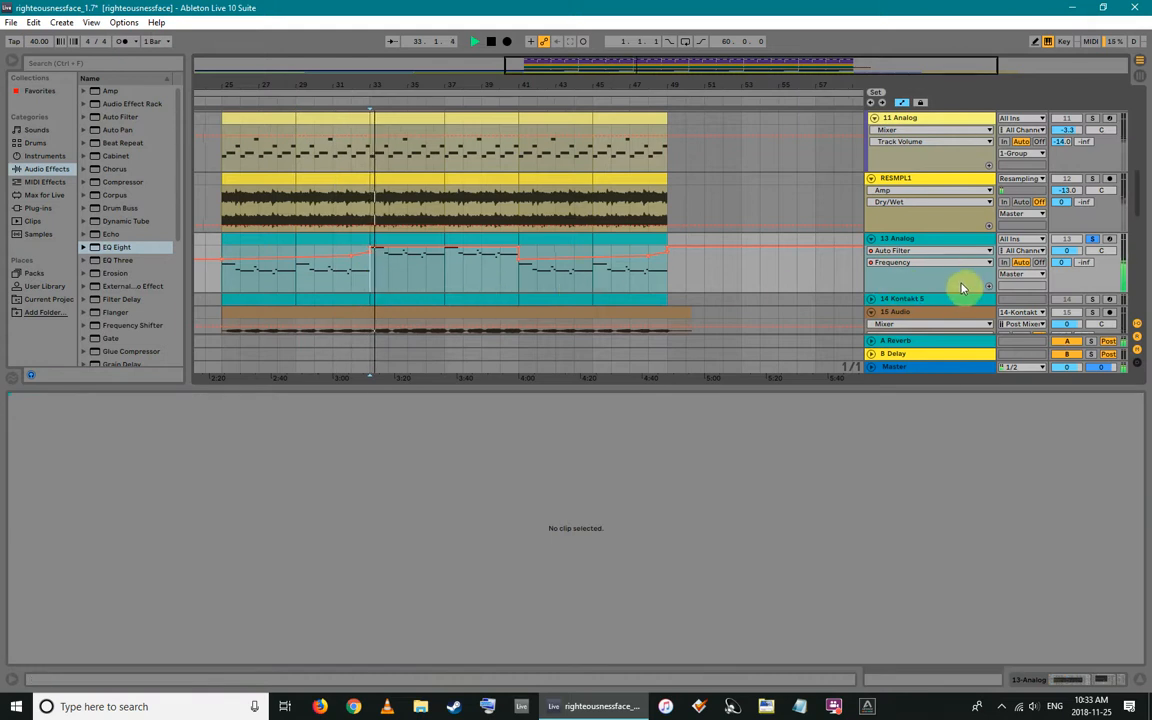
pyautogui.press('Tab')
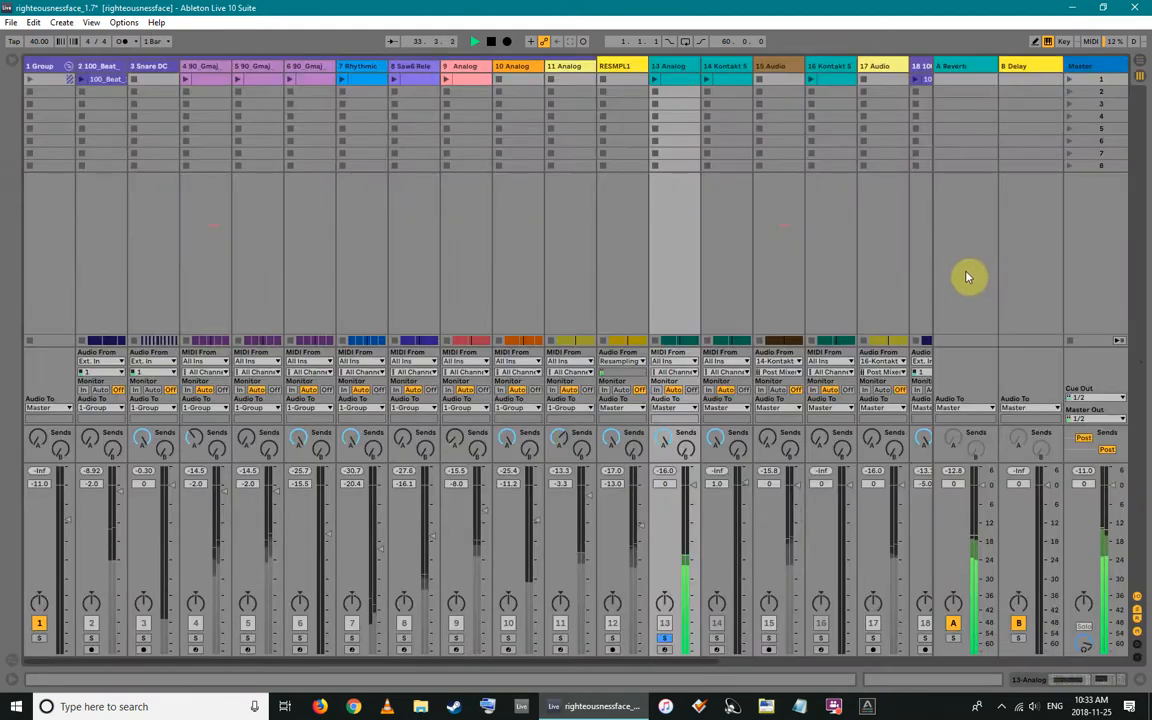
pyautogui.press('Tab')
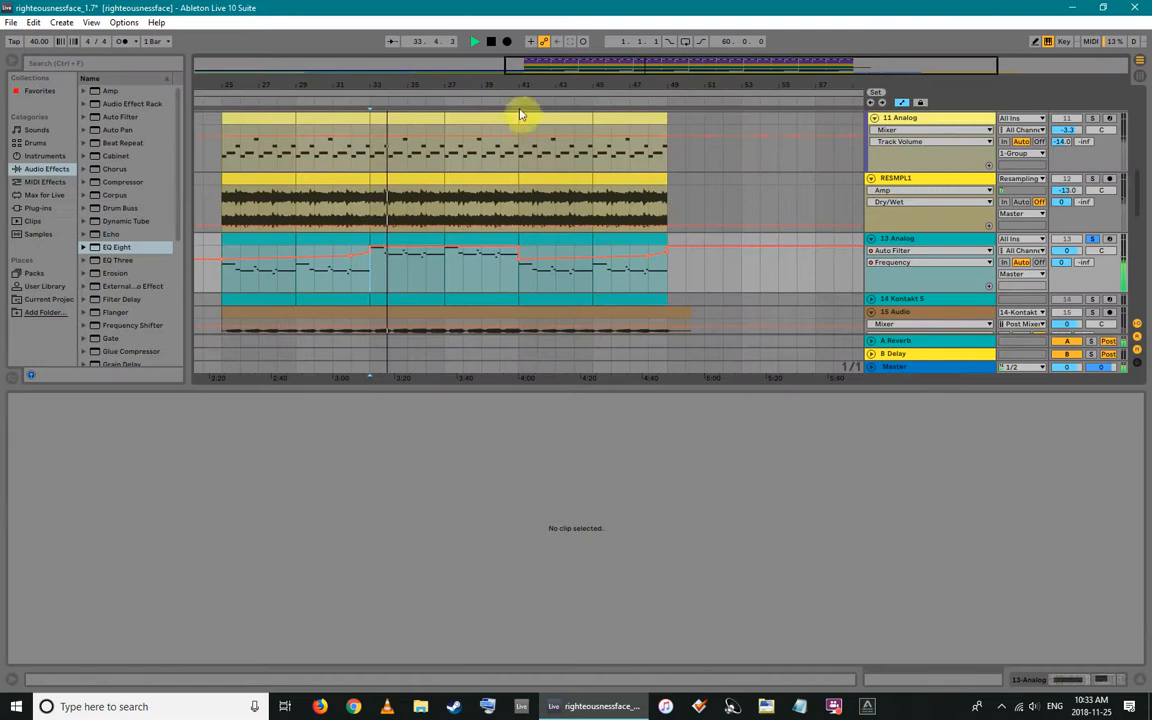
# Enlarge the arrangement area to show the tracks below track 13, and place the insert marker at bar 25 on track 15 Audio
pyautogui.moveTo(522, 85); pyautogui.dragTo(527, 129)
pyautogui.moveTo(540, 386); pyautogui.dragTo(548, 535)
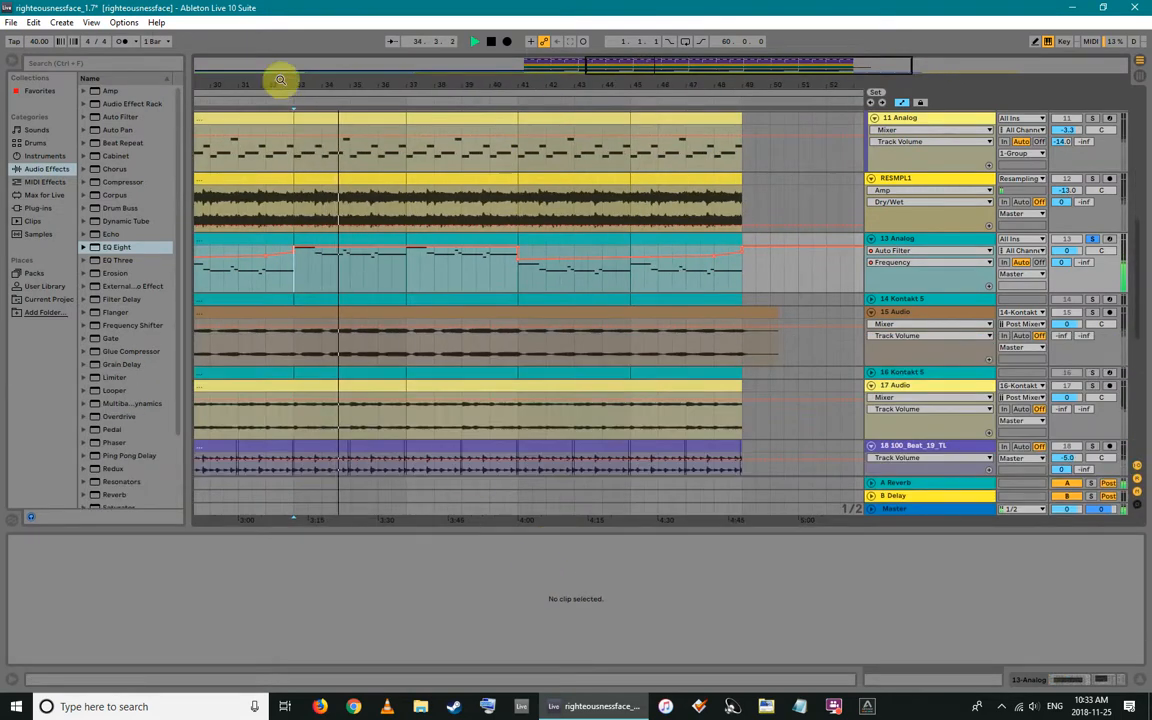
pyautogui.moveTo(278, 95); pyautogui.dragTo(284, 115)
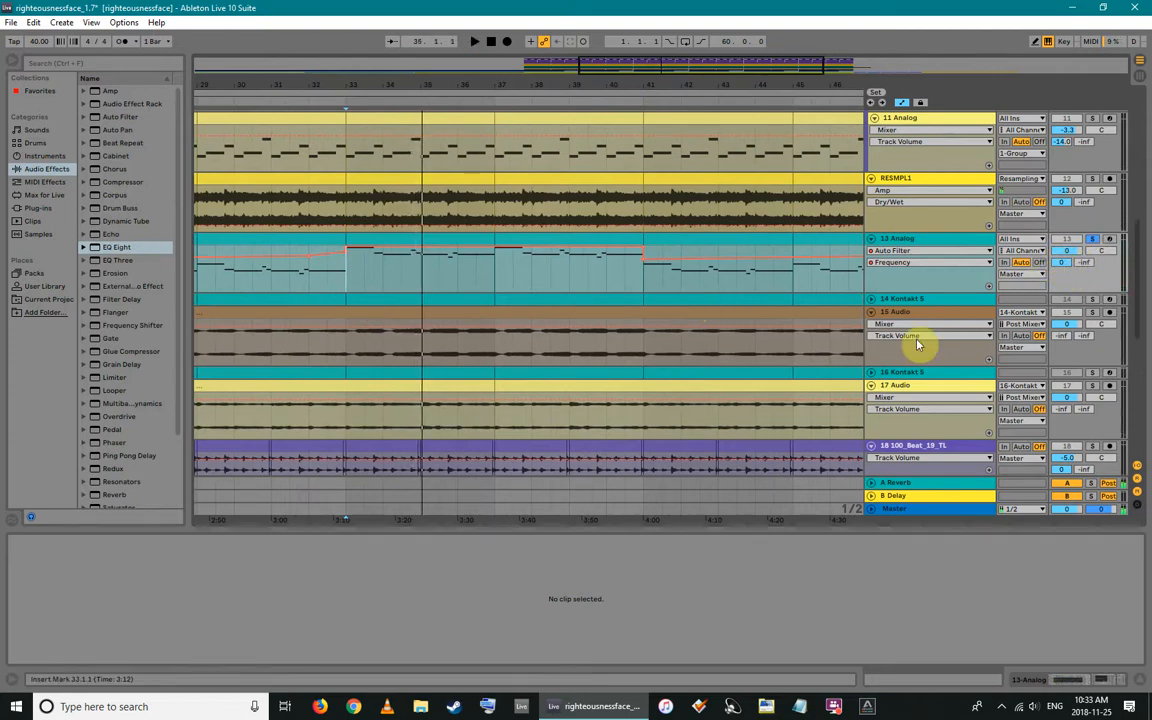
pyautogui.scroll(-1, 384, 336)
pyautogui.moveTo(419, 88); pyautogui.dragTo(463, 85)
pyautogui.click(360, 322)
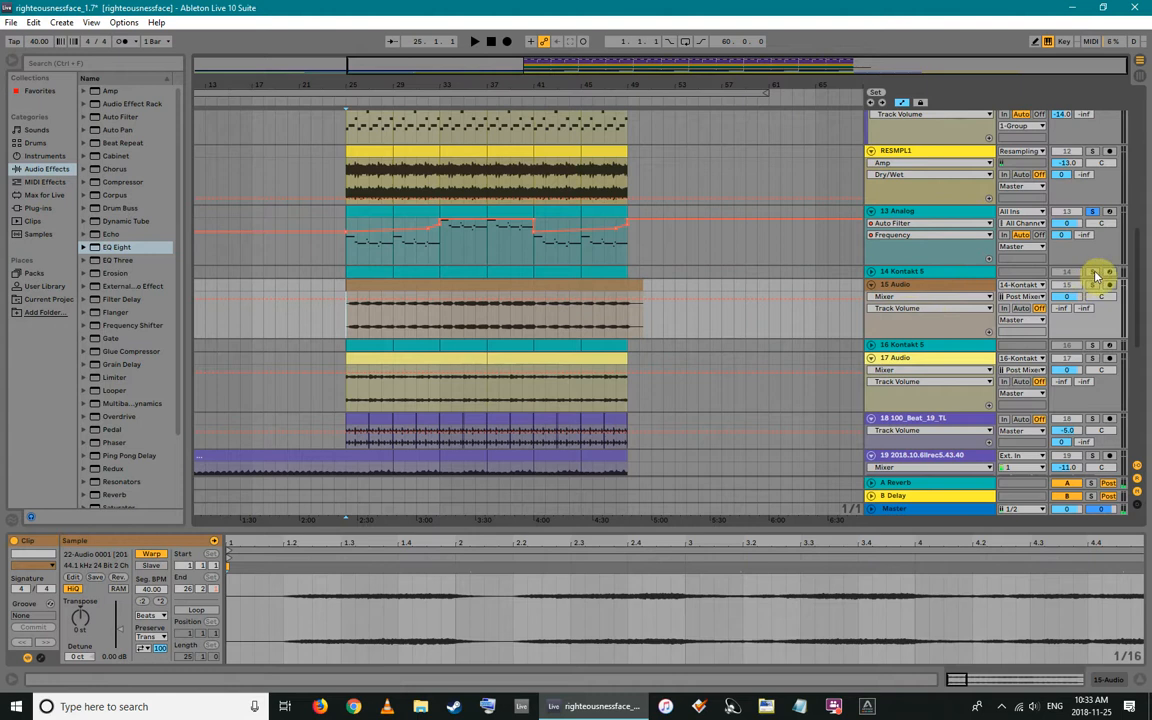
# Unfold track 14 Kontakt 5, view its device chain, and open the Kontakt plug-in window, closing it after viewing
pyautogui.click(860, 276)
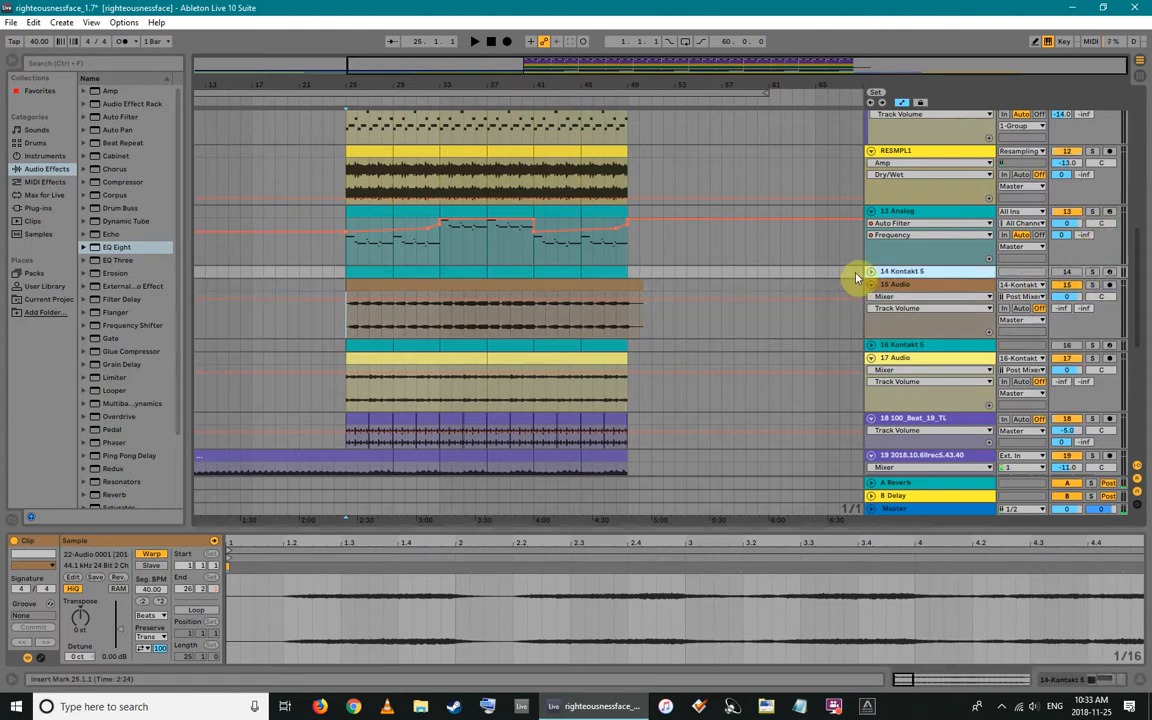
pyautogui.click(870, 274)
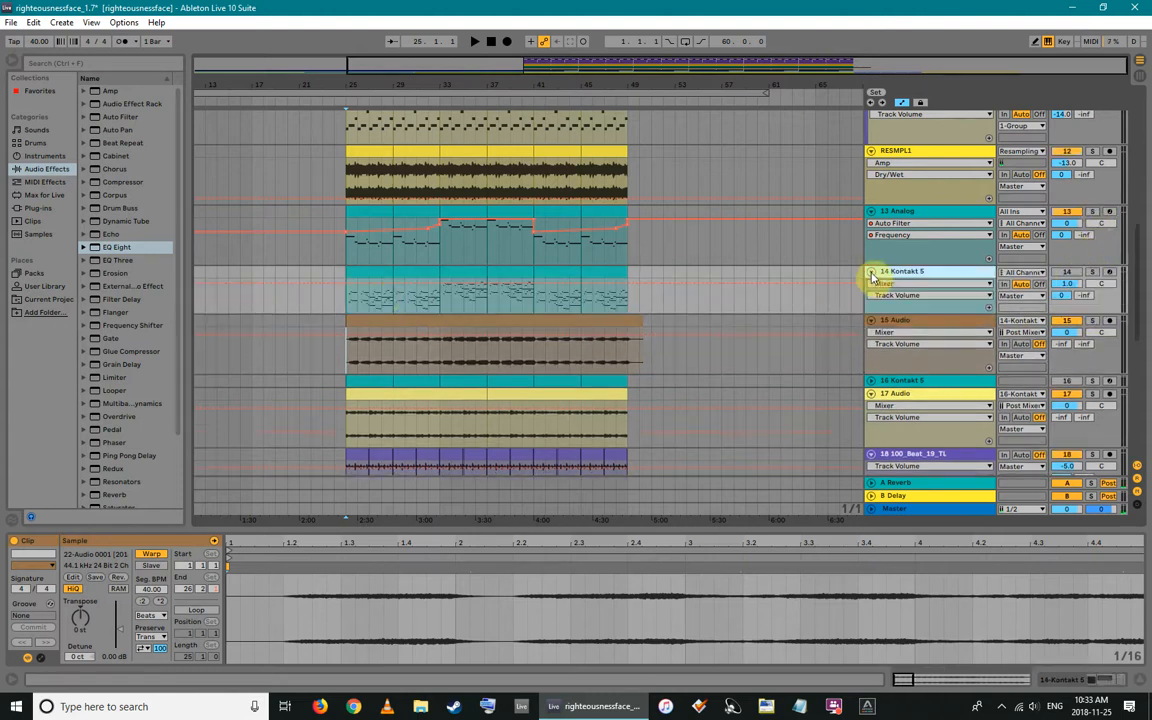
pyautogui.click(361, 305)
pyautogui.hotkey('shift', 'Tab')
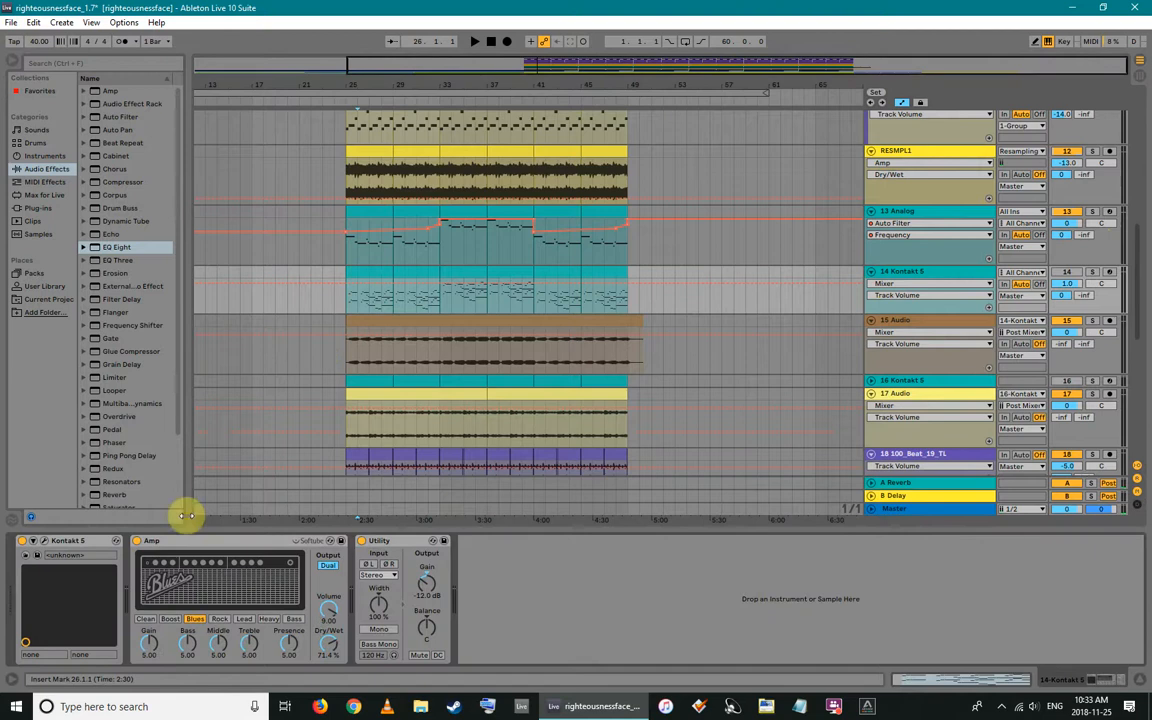
pyautogui.click(45, 541)
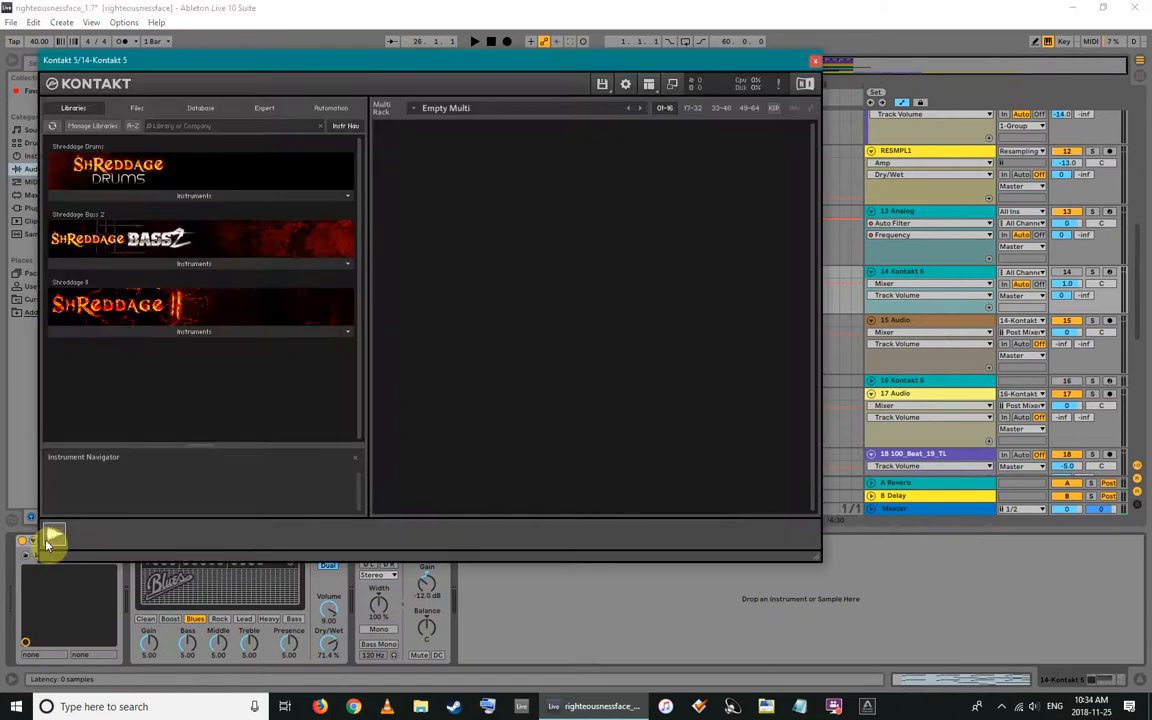
pyautogui.click(814, 65)
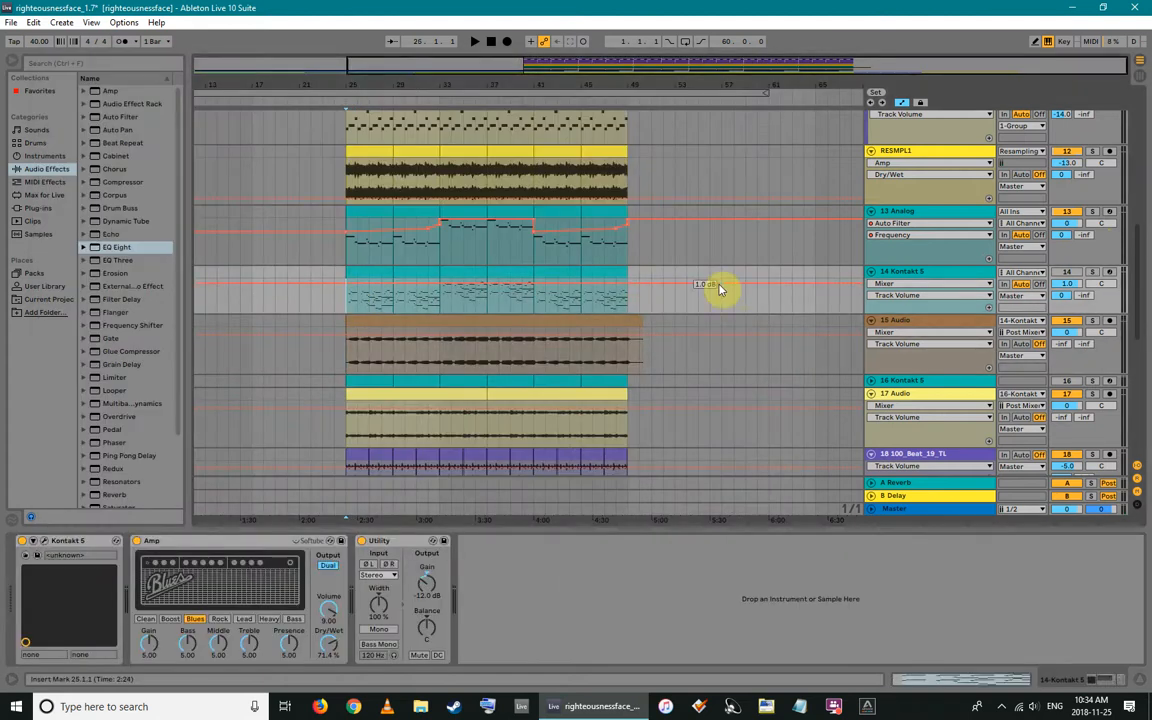
# Delete track 14 Kontakt 5, keeping the audio track below it
pyautogui.click(345, 357)
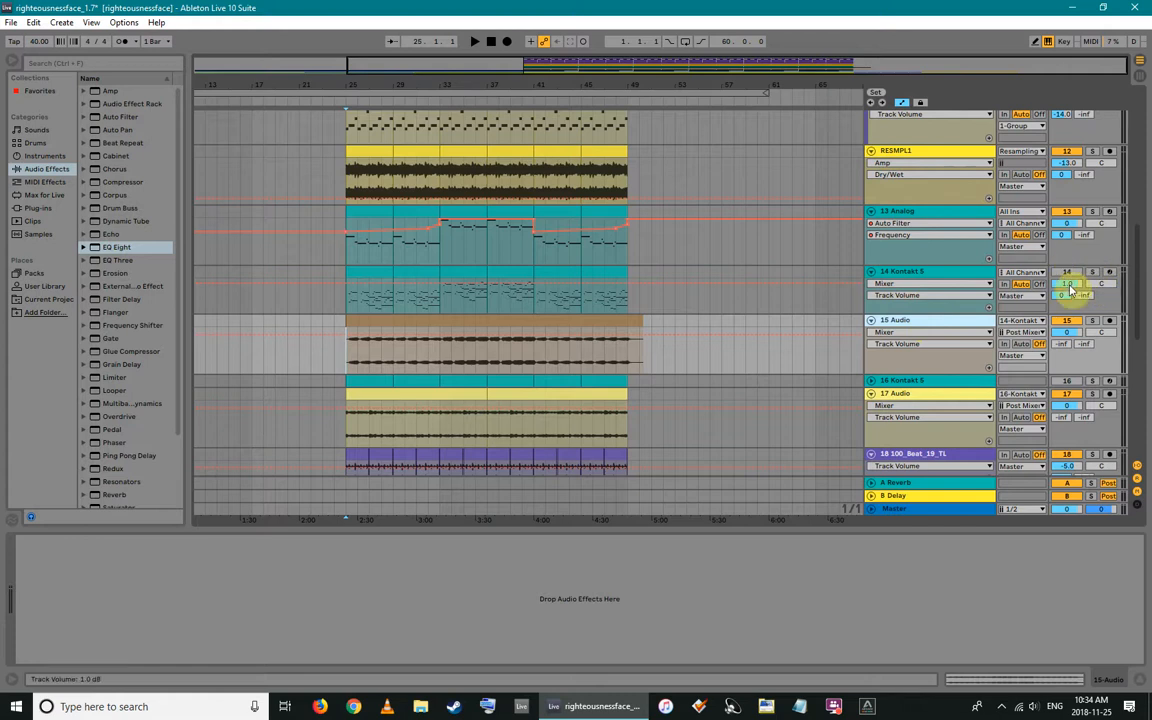
pyautogui.click(967, 278)
pyautogui.press('Delete')
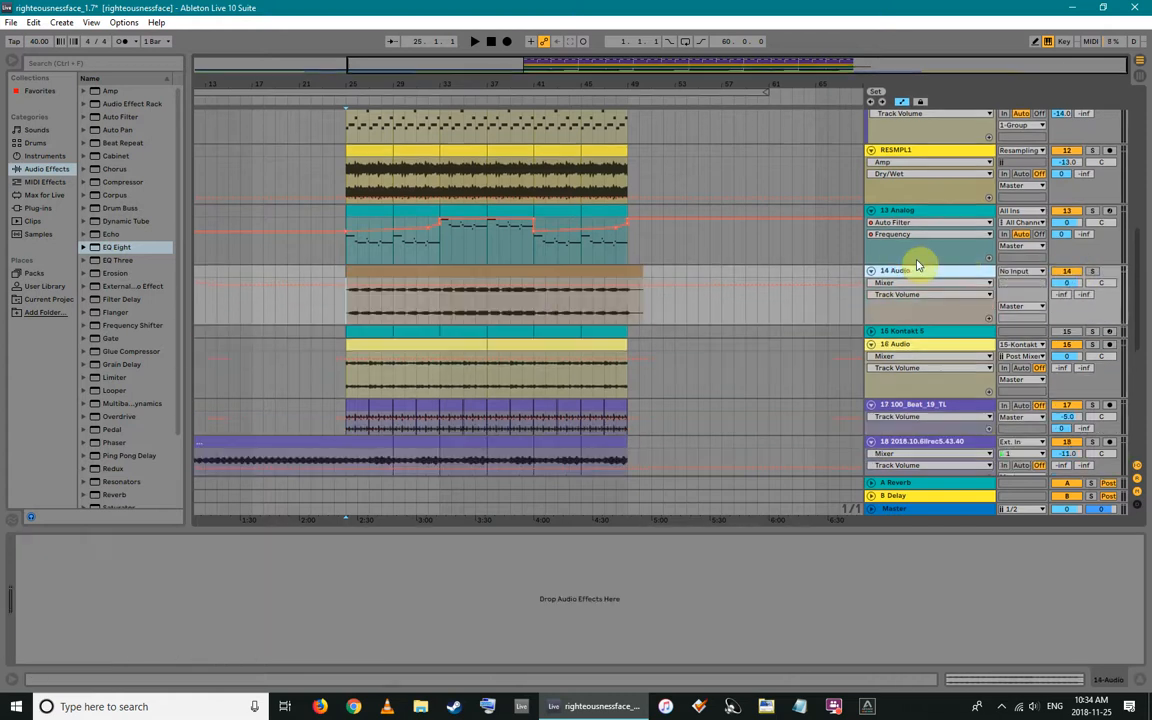
# Unfold track 15 Kontakt 5, view the notes of its clip at bar 25, and delete the track
pyautogui.click(871, 332)
pyautogui.click(905, 337)
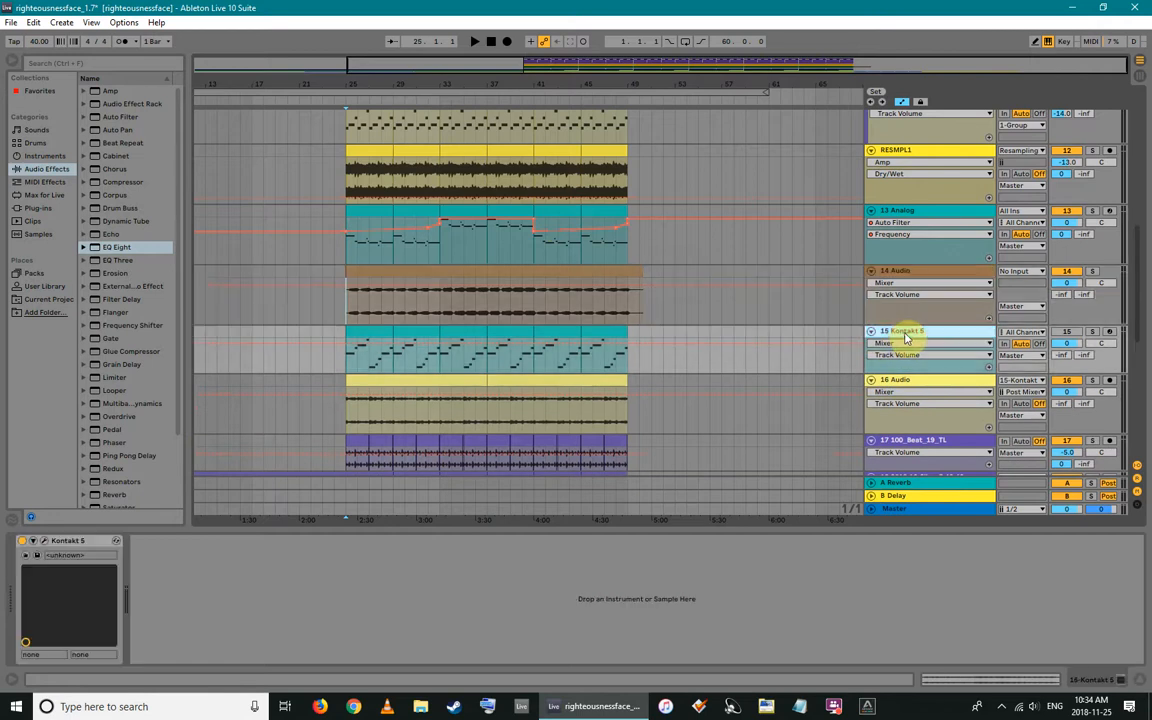
pyautogui.click(370, 327)
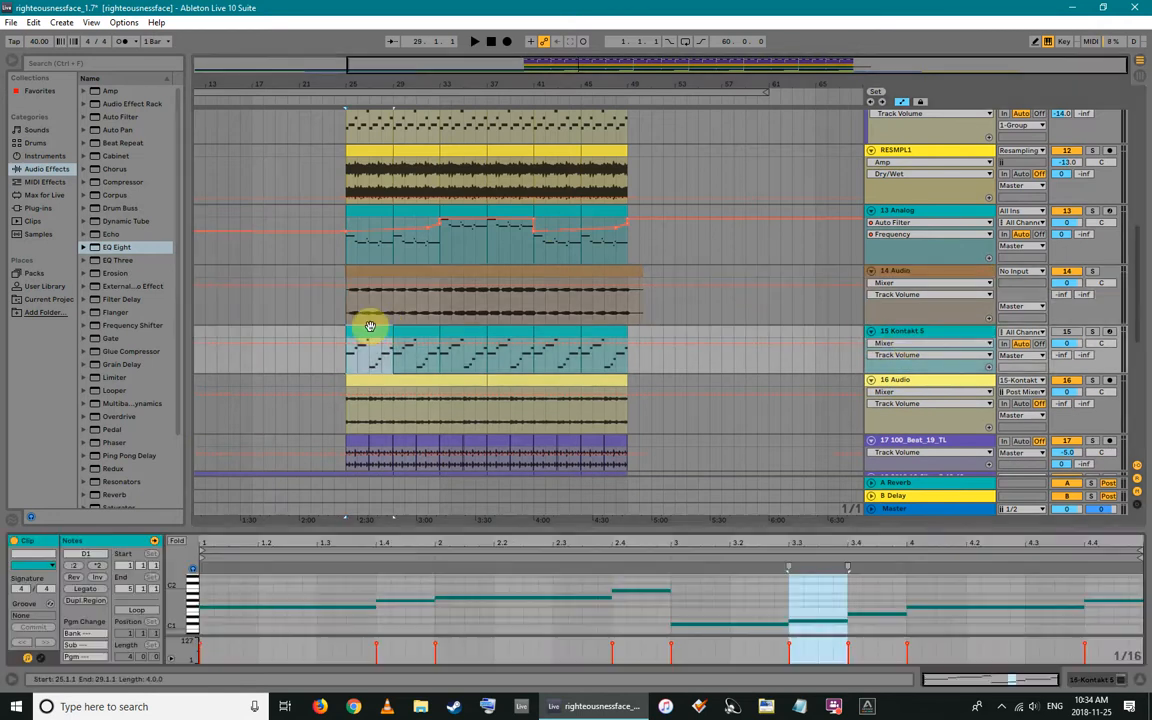
pyautogui.click(922, 334)
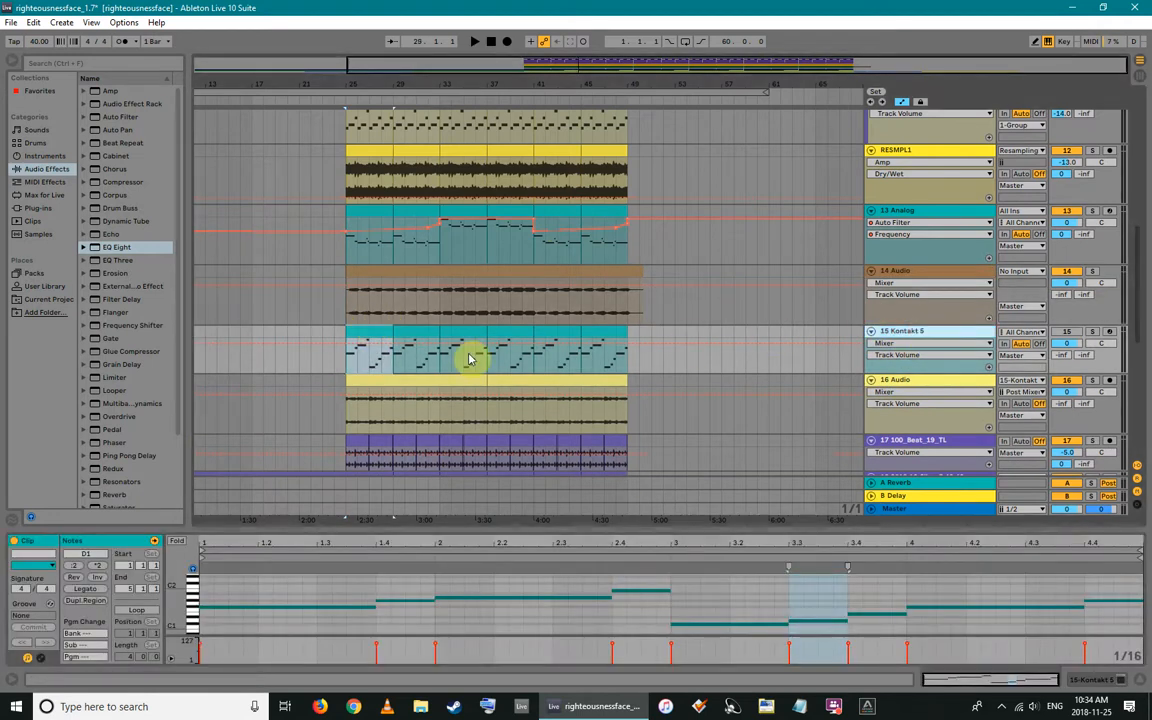
pyautogui.press('Delete')
# Solo track 14 Audio, play it from bar 25, view its waveform and device chain, then stop and unsolo it
pyautogui.click(345, 310)
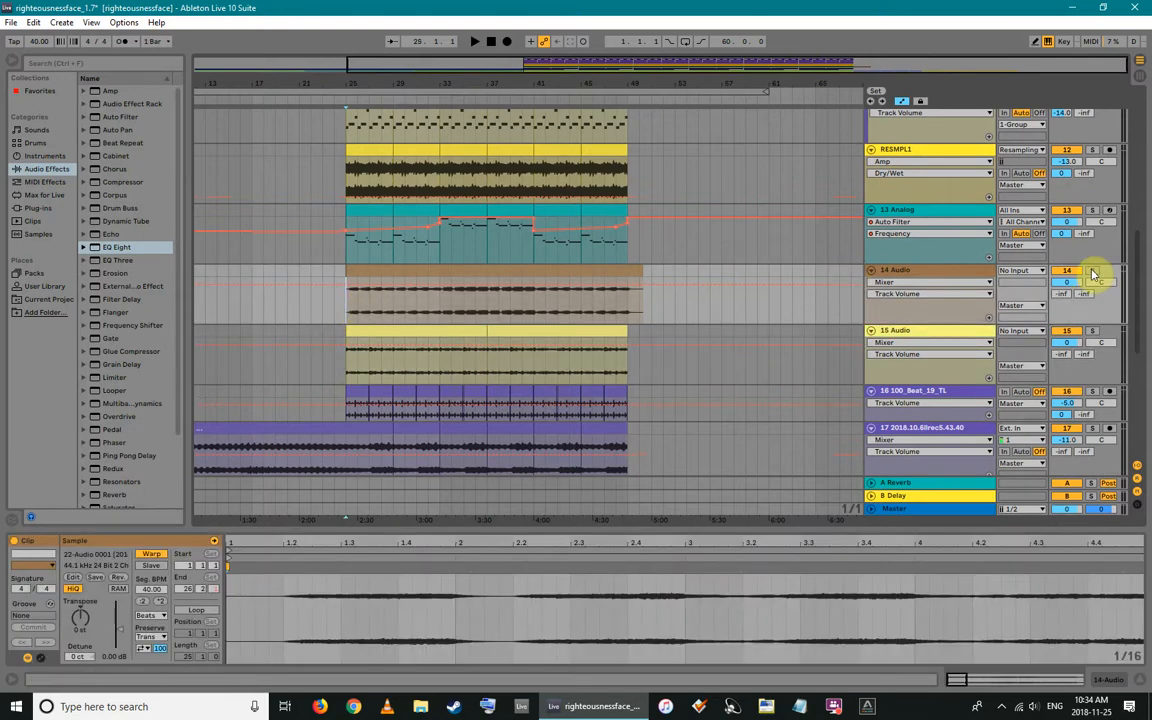
pyautogui.press('space')
pyautogui.click(363, 270)
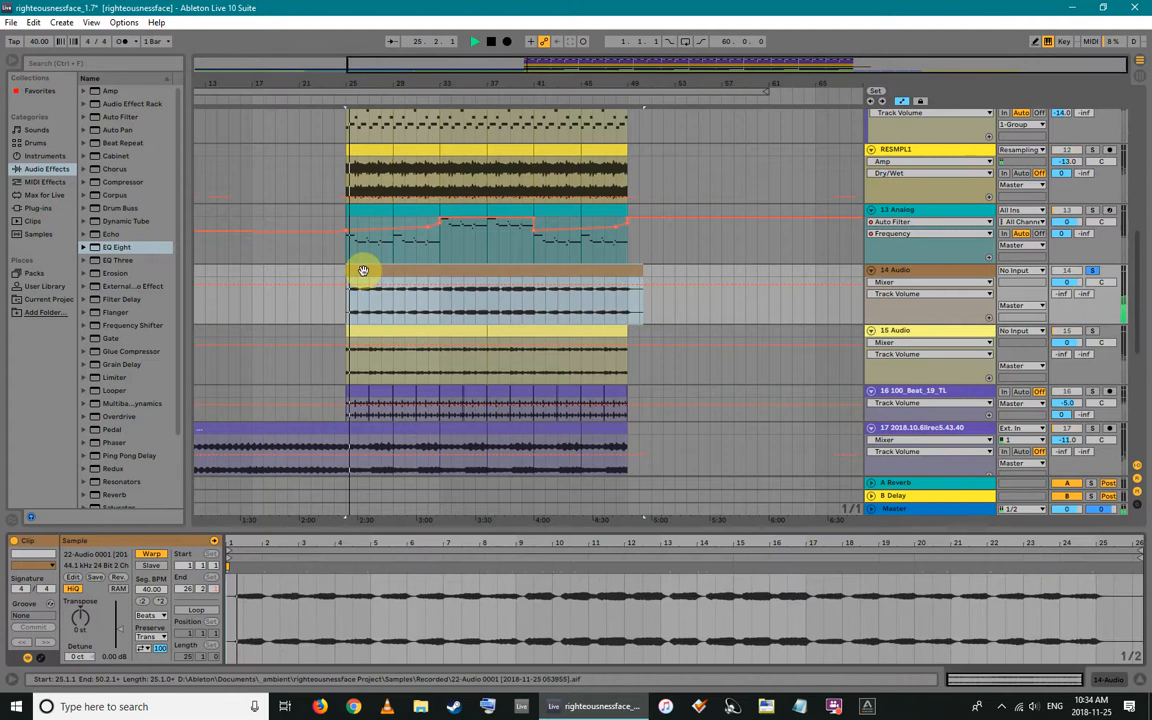
pyautogui.hotkey('shift', 'Tab')
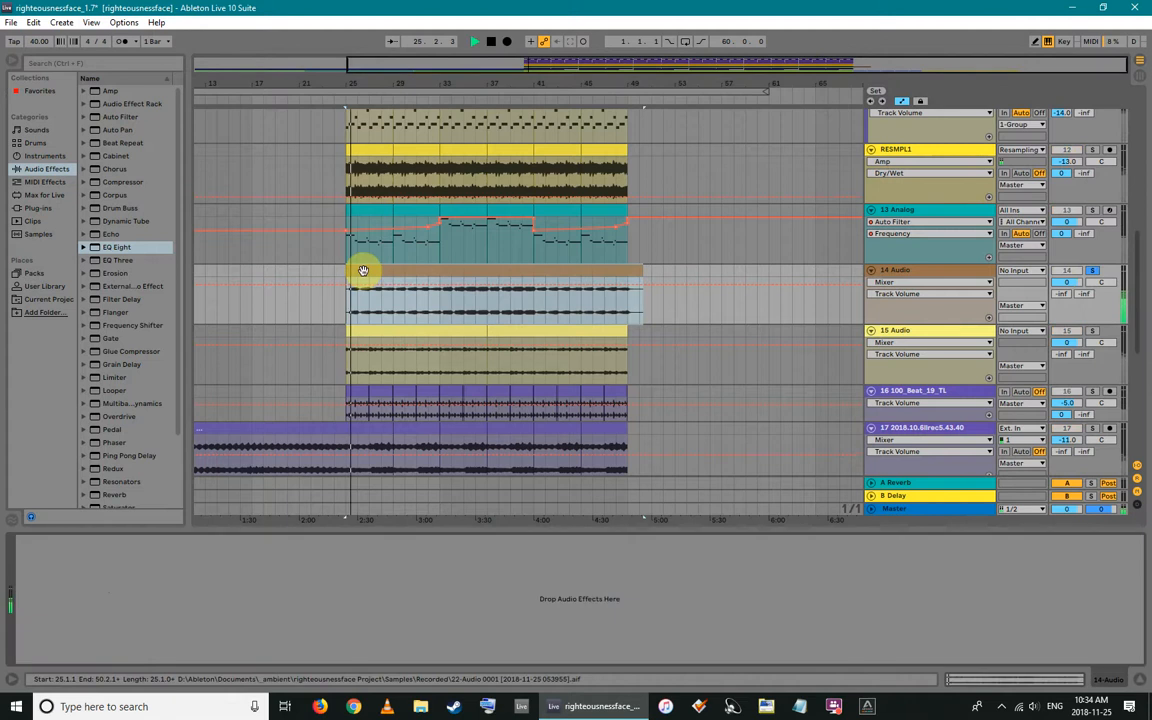
pyautogui.doubleClick(363, 271)
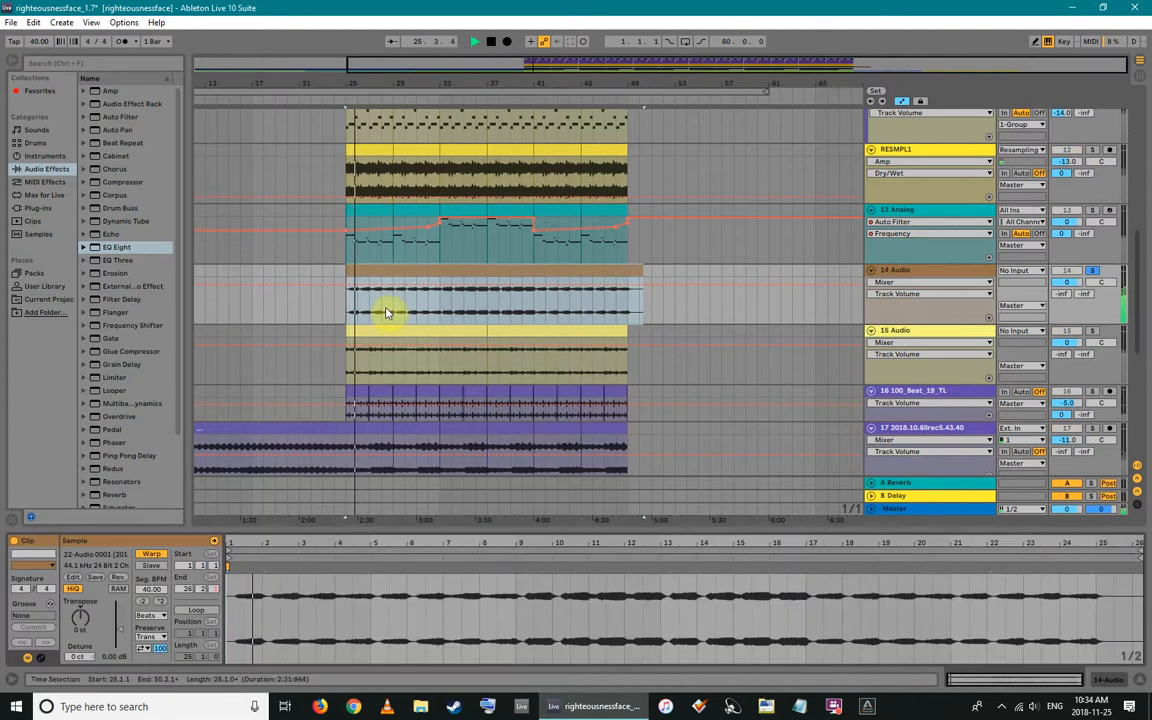
pyautogui.hotkey('shift', 'Tab')
pyautogui.hotkey('shift', 'Tab')
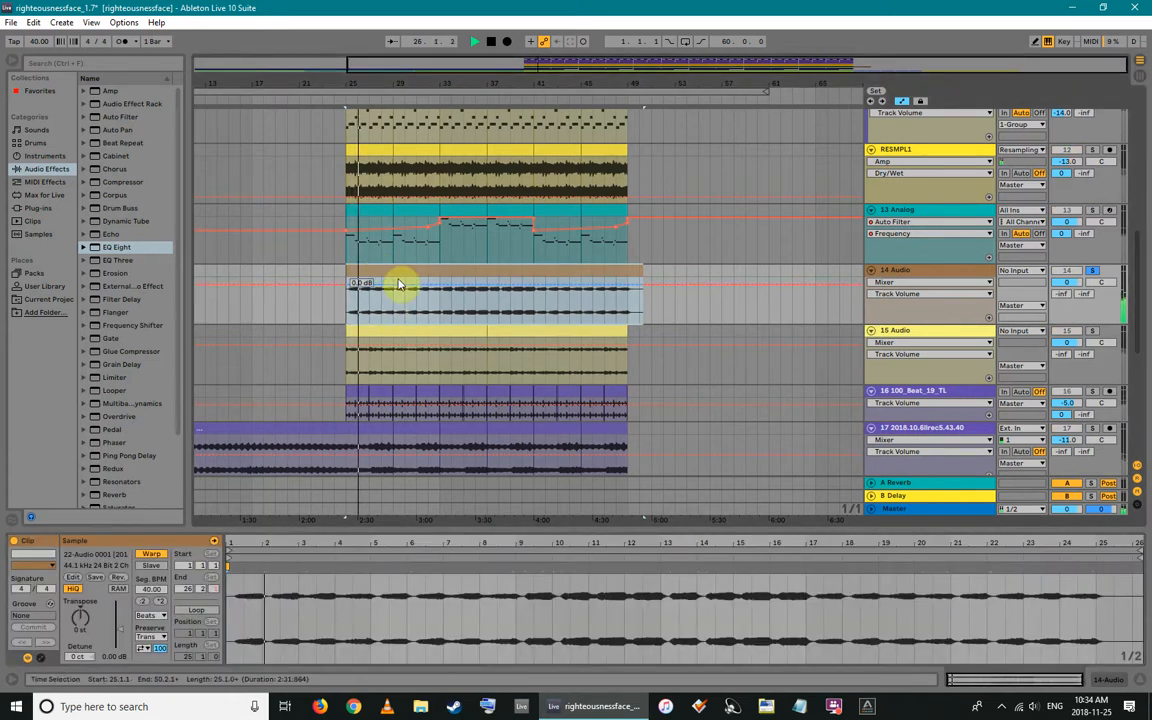
pyautogui.click(1093, 270)
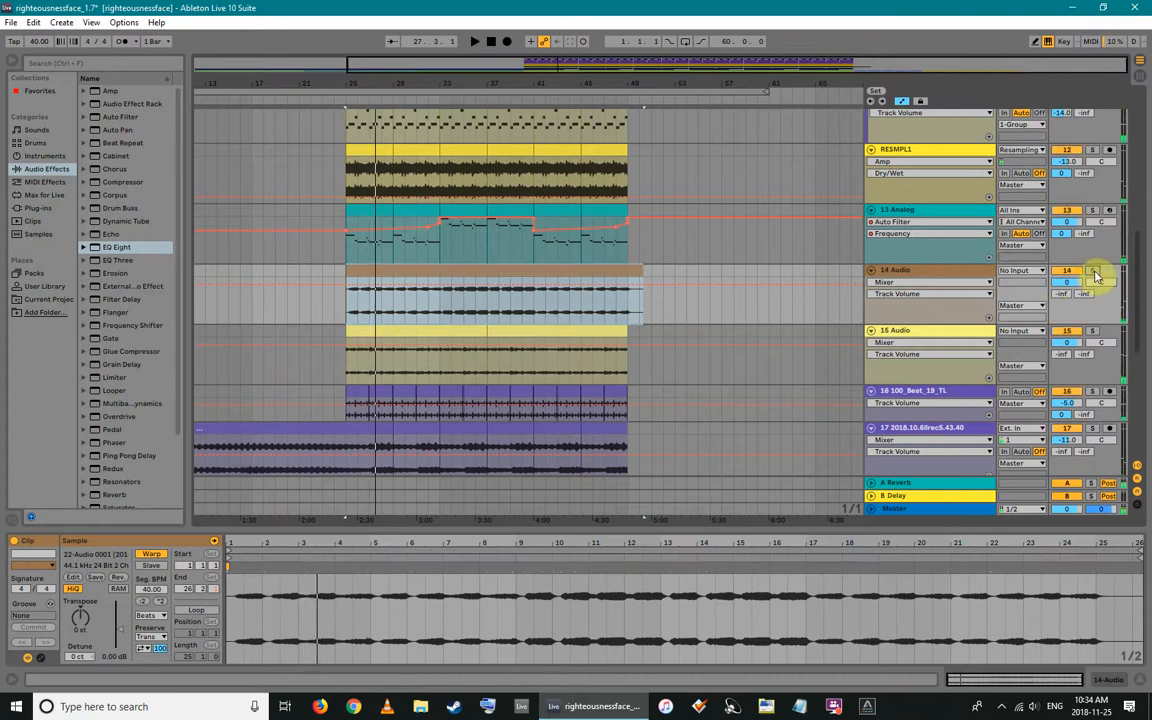
# Solo track 15 Audio, play its clip from bar 25, and view its waveform and device chain
pyautogui.scroll(-2, 474, 303)
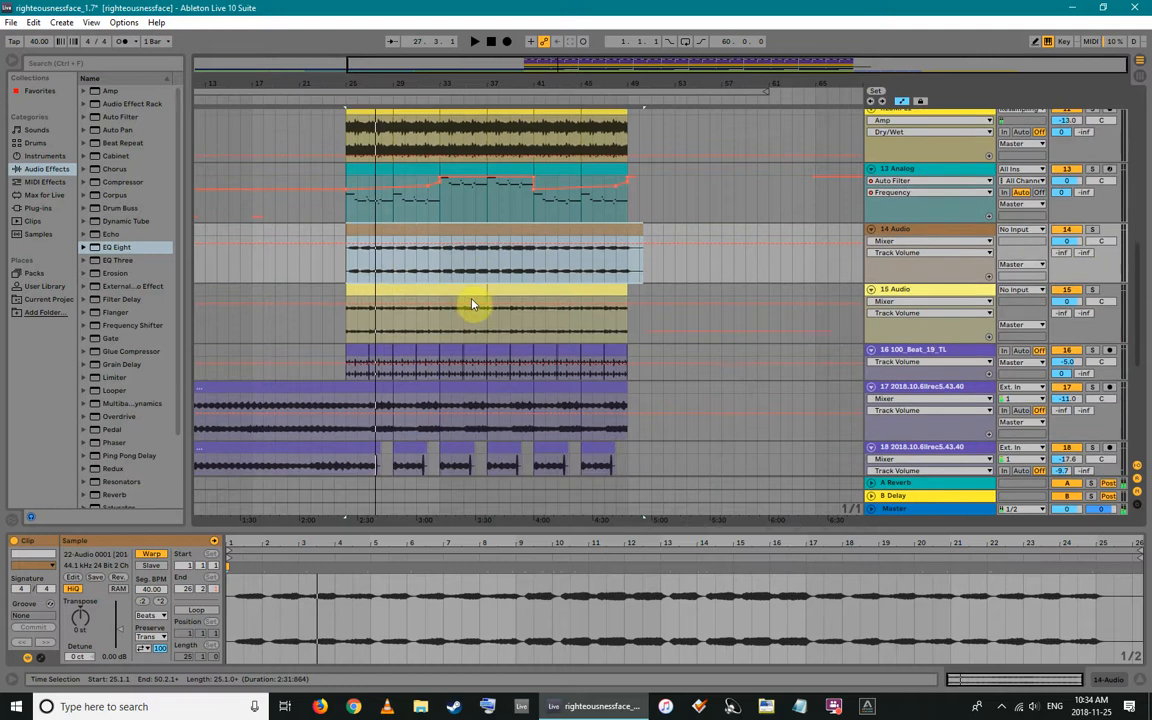
pyautogui.click(442, 290)
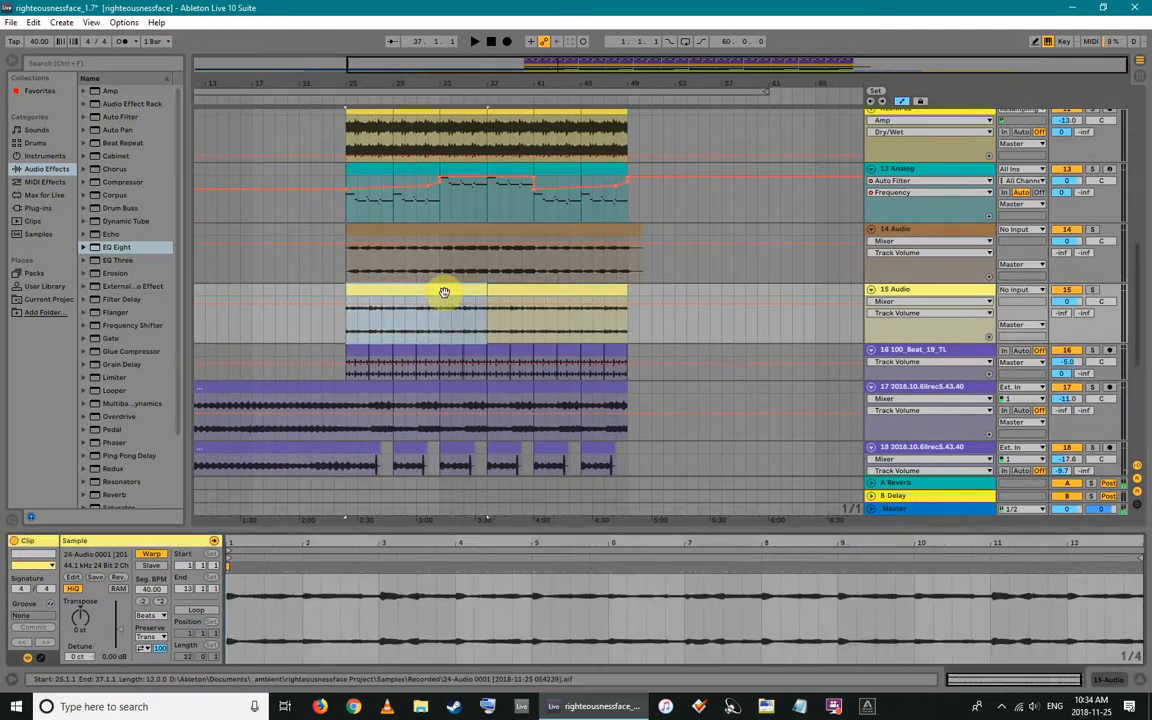
pyautogui.click(1092, 289)
pyautogui.press('space')
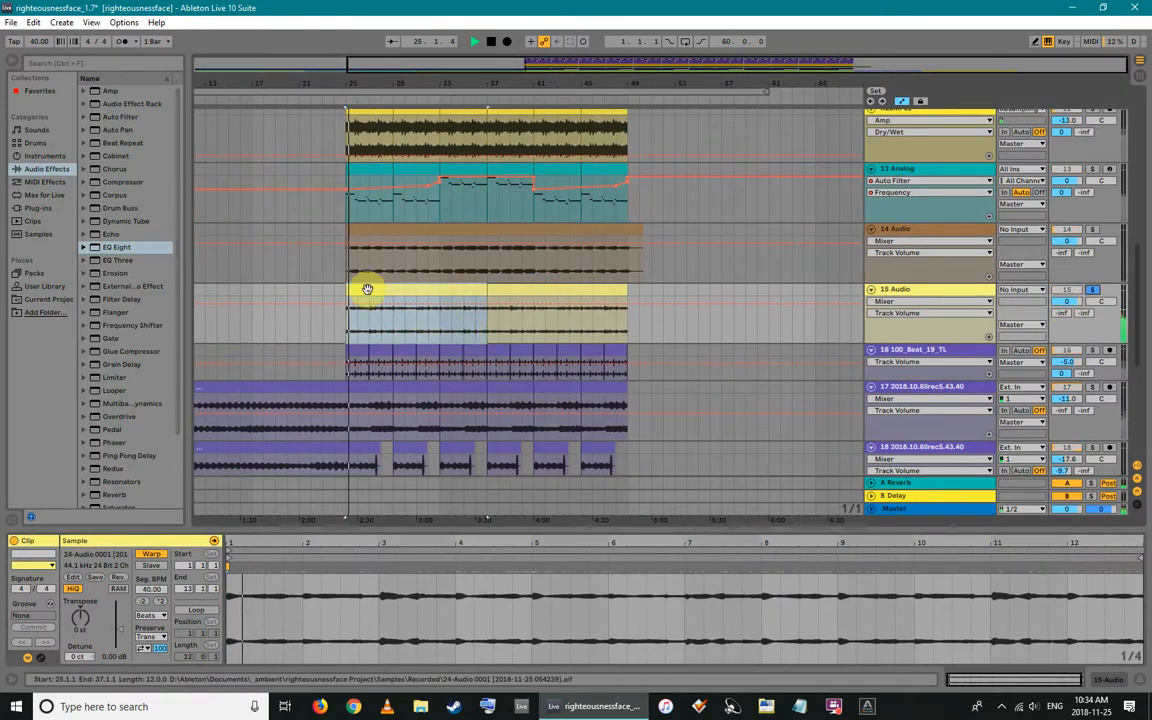
pyautogui.hotkey('shift', 'Tab')
pyautogui.hotkey('shift', 'Tab')
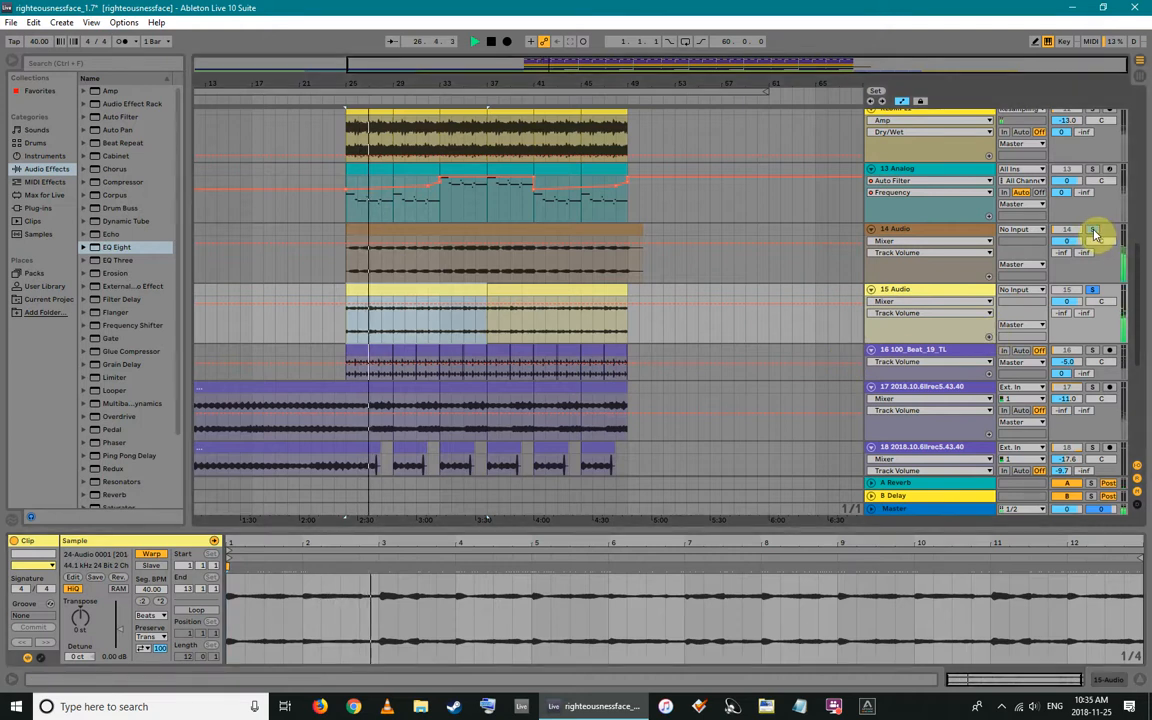
# Solo track 14 Audio alongside track 15, mark bars 25 to 33 on track 14, and play both from bar 33
pyautogui.scroll(-1, 771, 253)
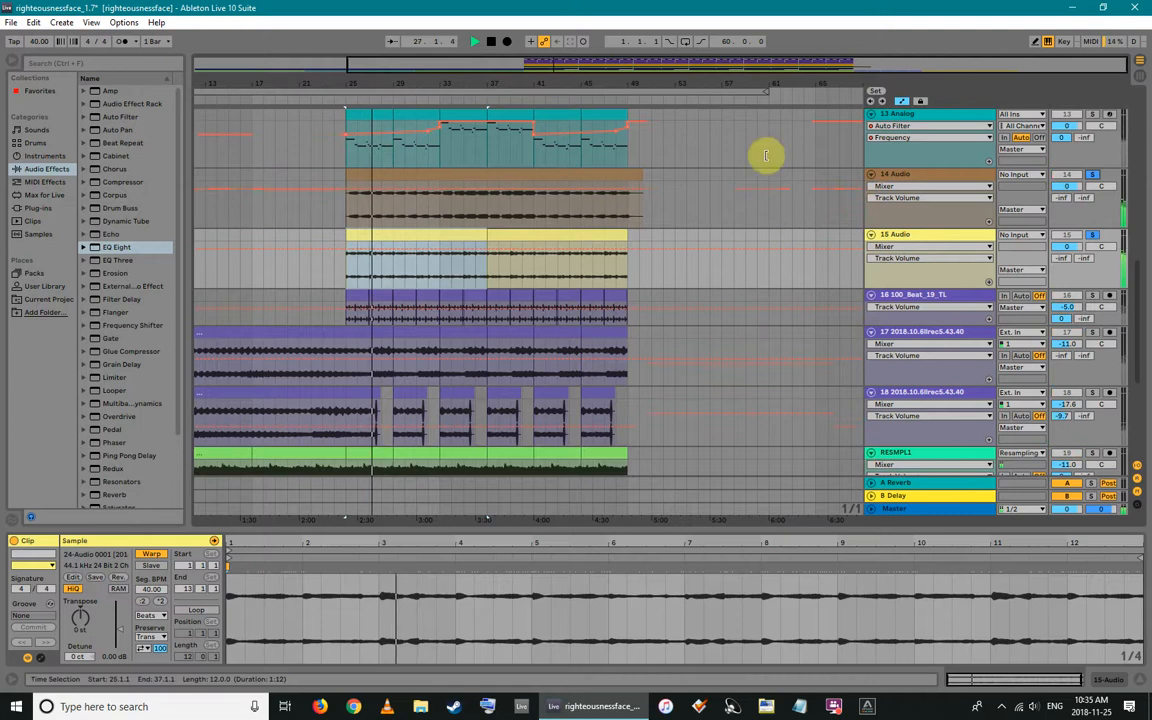
pyautogui.click(345, 207)
pyautogui.moveTo(343, 207); pyautogui.dragTo(437, 202)
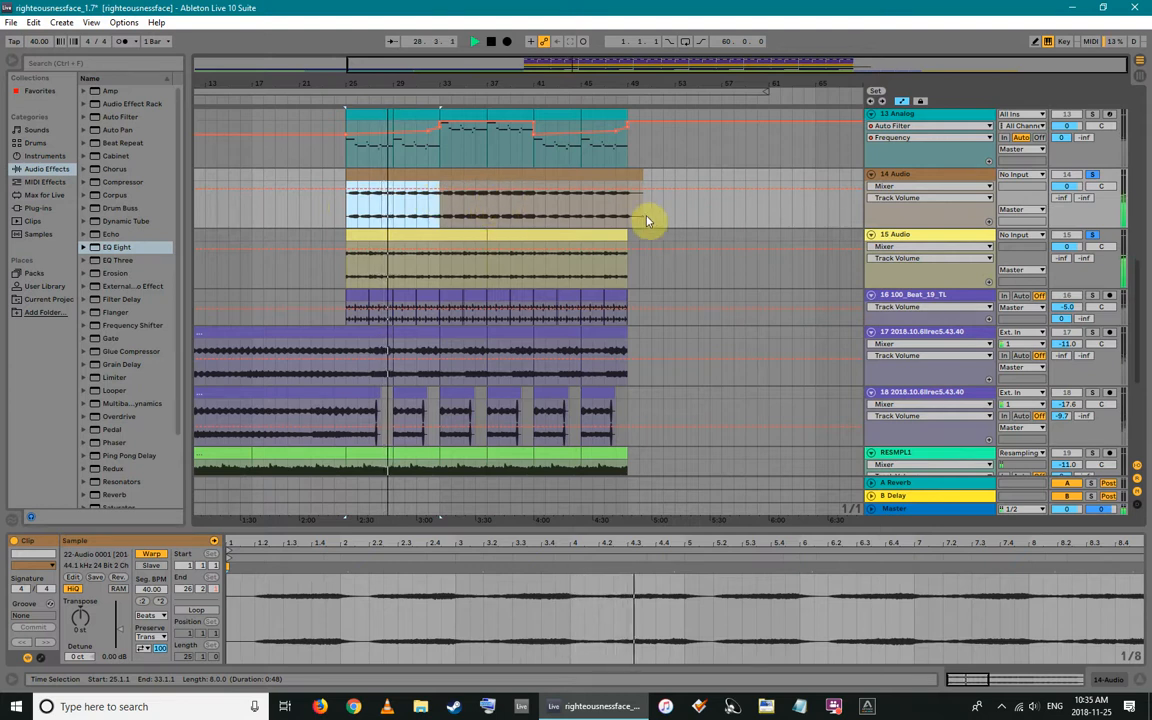
pyautogui.click(440, 209)
pyautogui.press('space')
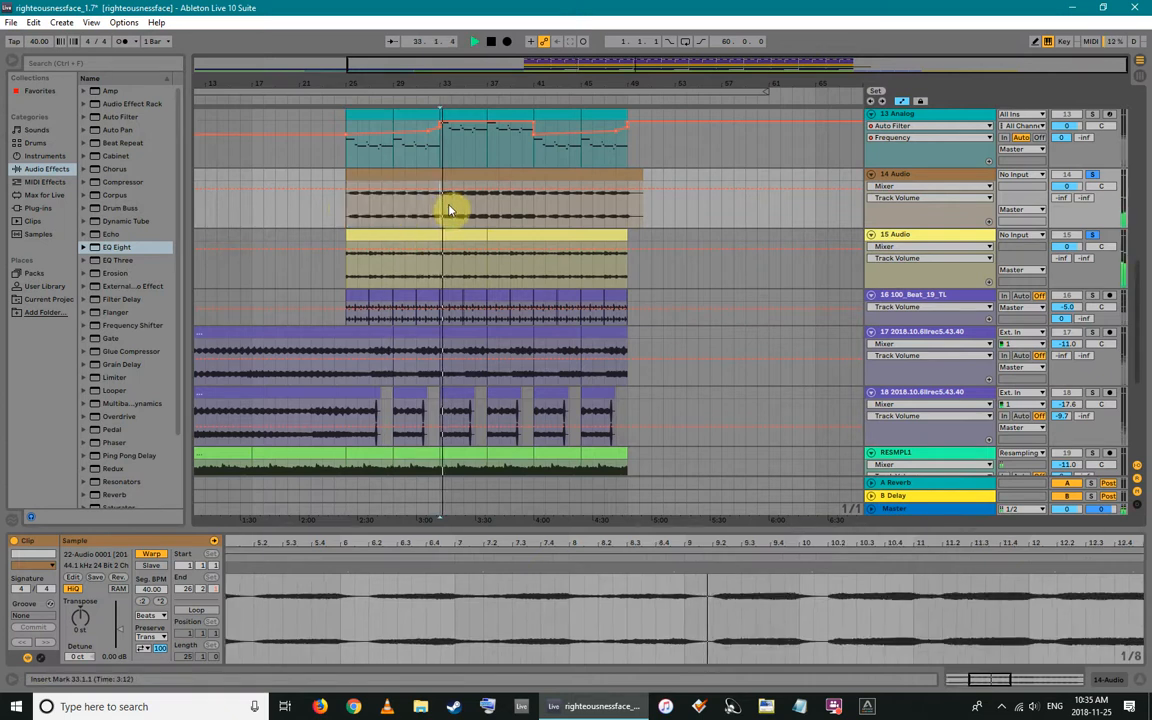
# Select bars 33 to 41 on track 14 Audio and split that range into its own clip
pyautogui.moveTo(442, 206); pyautogui.dragTo(536, 207)
pyautogui.scroll(1, 473, 187)
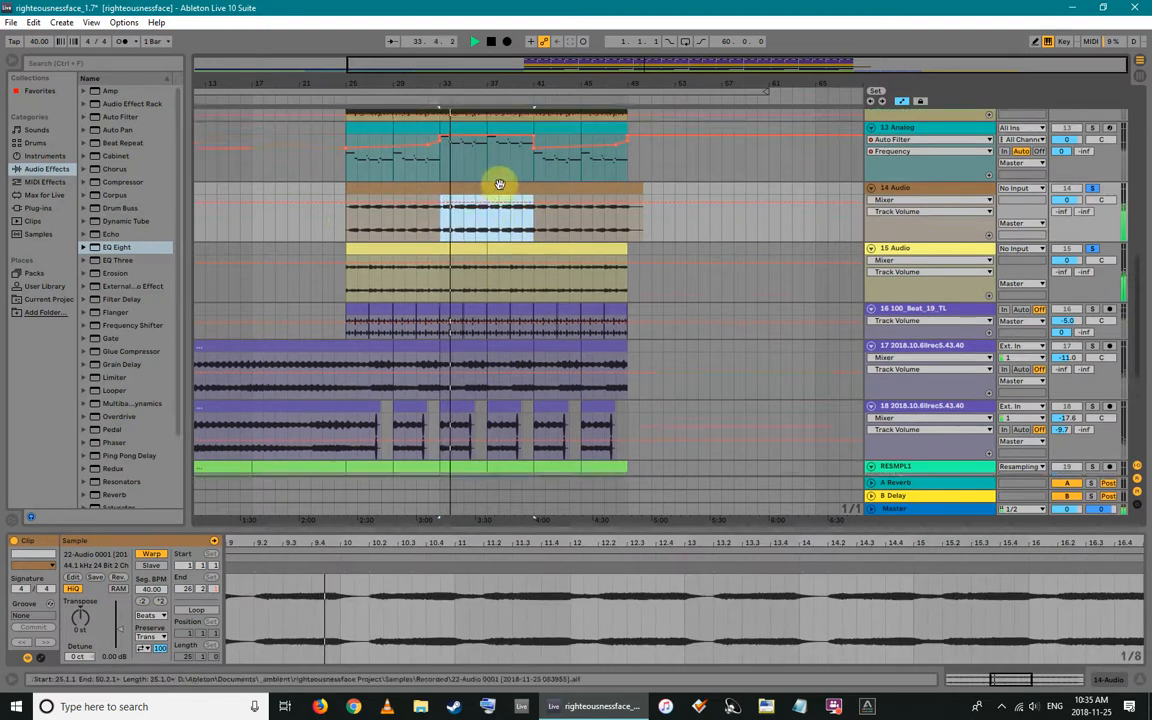
pyautogui.scroll(1, 473, 187)
pyautogui.click(440, 264)
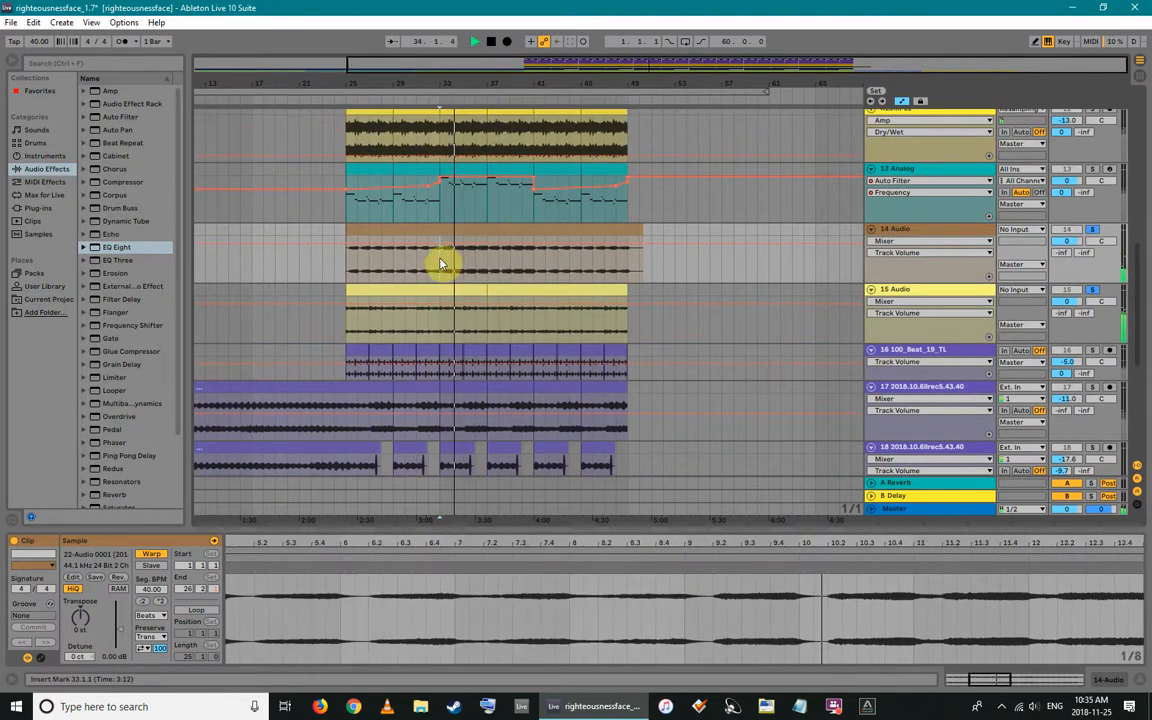
pyautogui.moveTo(442, 265); pyautogui.dragTo(538, 264)
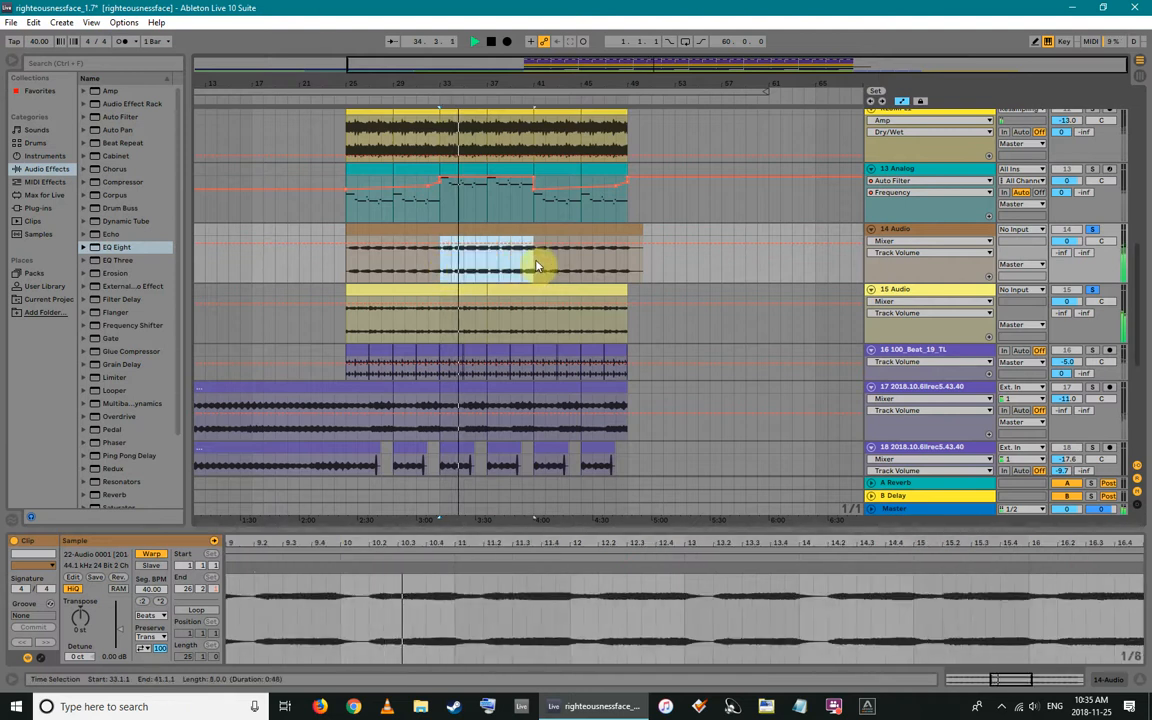
pyautogui.moveTo(470, 232); pyautogui.dragTo(465, 232)
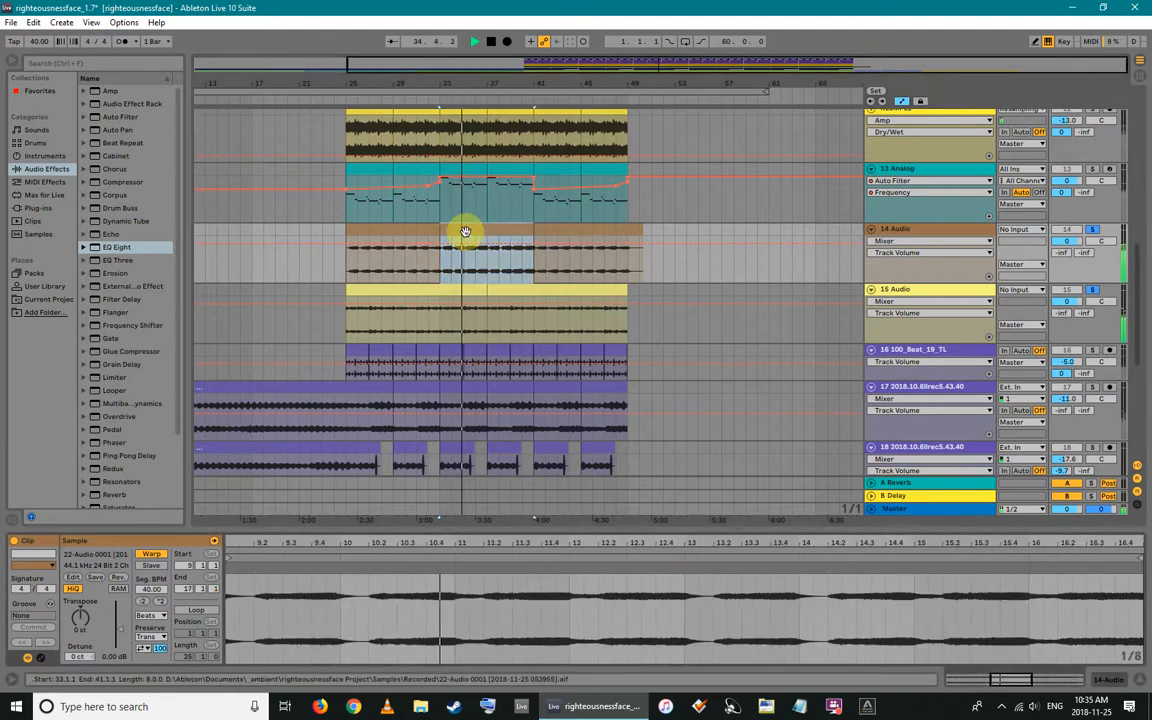
# Stop playback and reselect bars 33 to 41 on track 14 Audio
pyautogui.moveTo(556, 85); pyautogui.dragTo(556, 125)
pyautogui.press('space')
pyautogui.moveTo(386, 266); pyautogui.dragTo(519, 267)
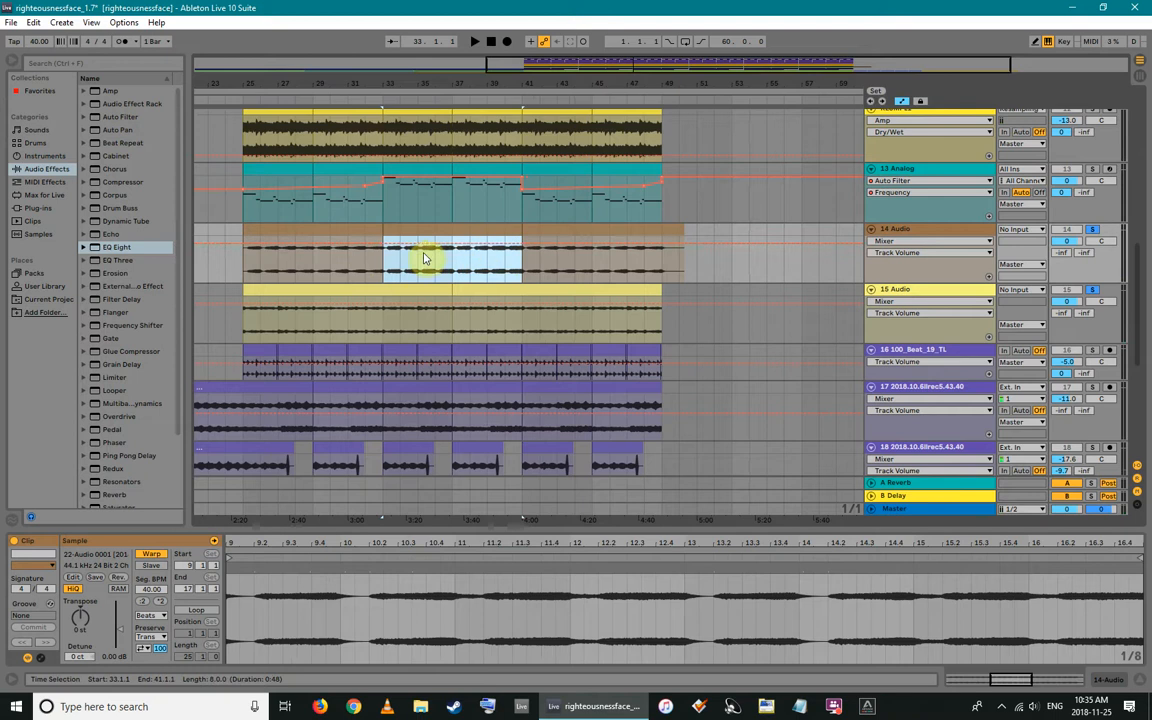
pyautogui.click(61, 22)
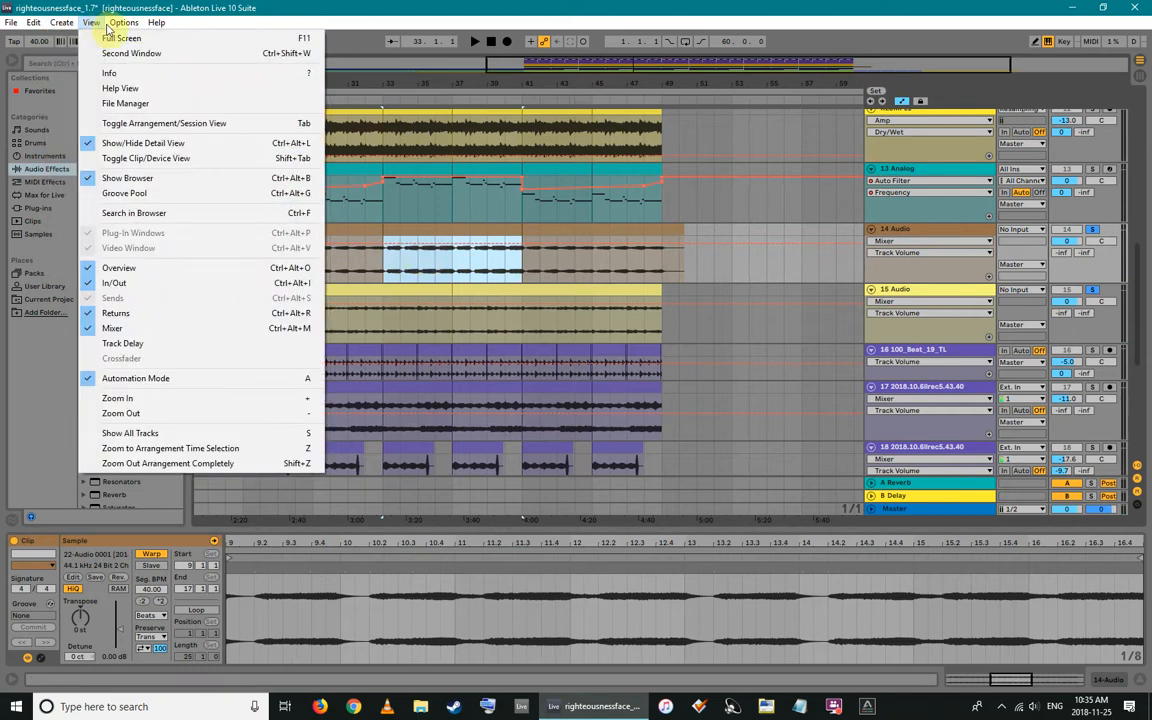
pyautogui.moveTo(118, 29)
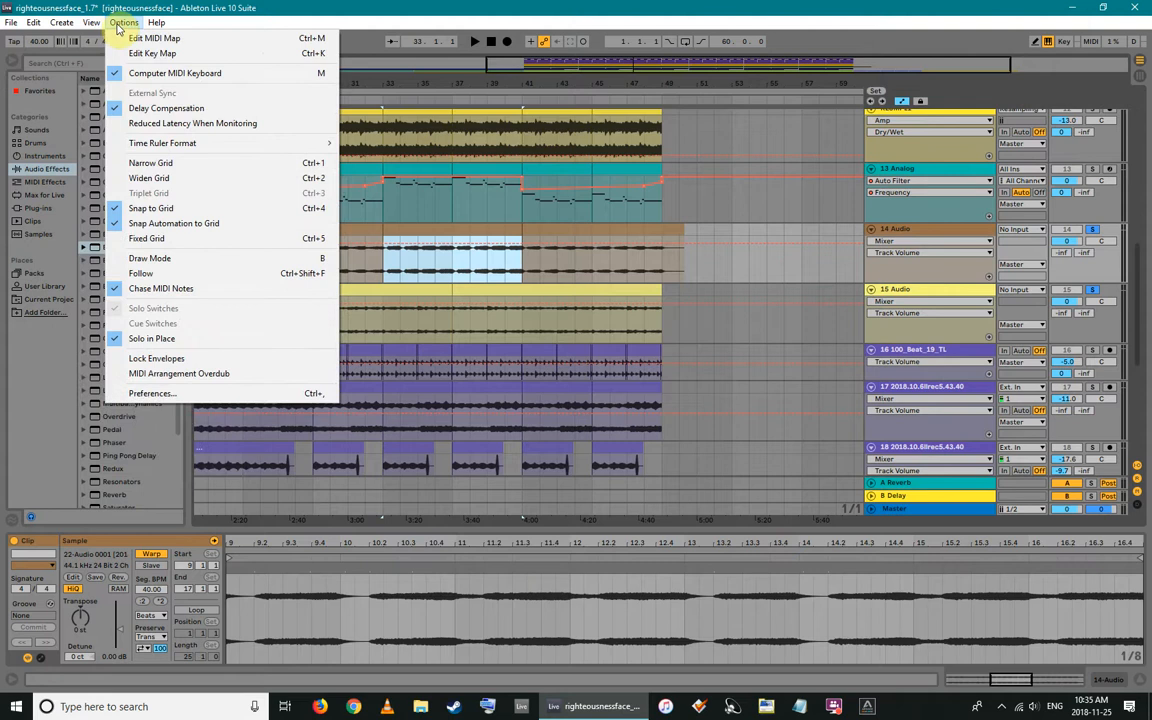
# Play the soloed tracks 14 and 15 from bar 36
pyautogui.click(383, 258)
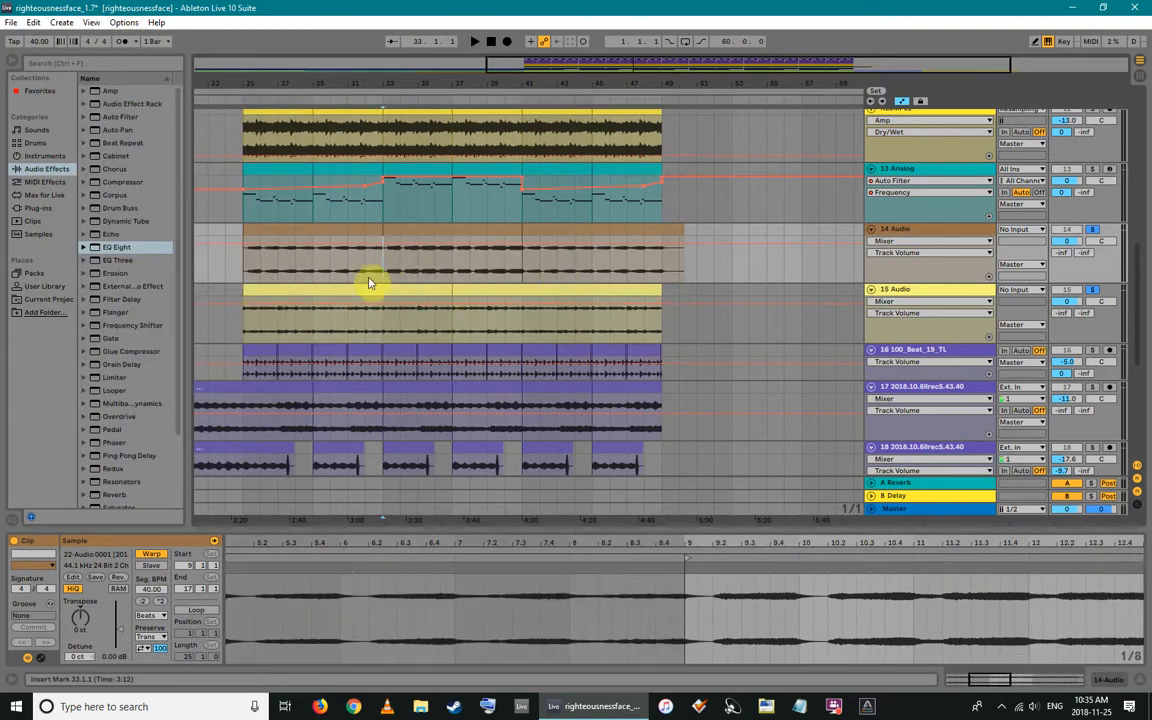
pyautogui.click(437, 270)
pyautogui.press('space')
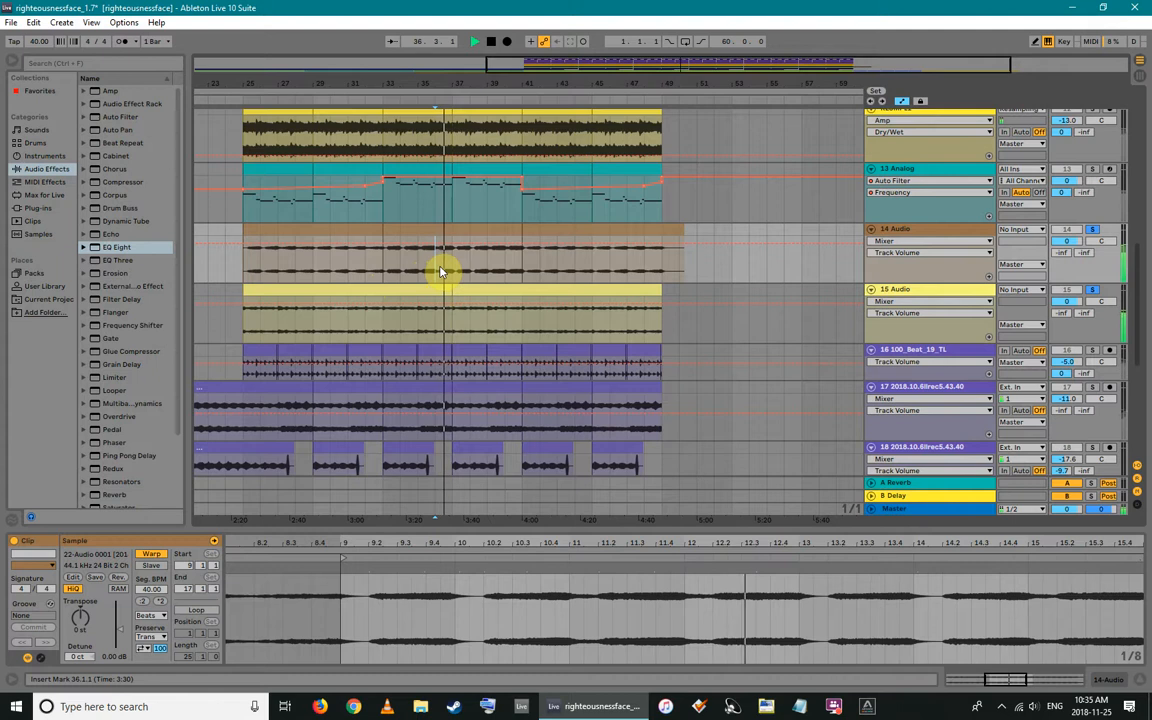
# Rename the track 14 Audio clips starting at bars 25, 33 and 41 as 0, +12 and 0
pyautogui.click(283, 231)
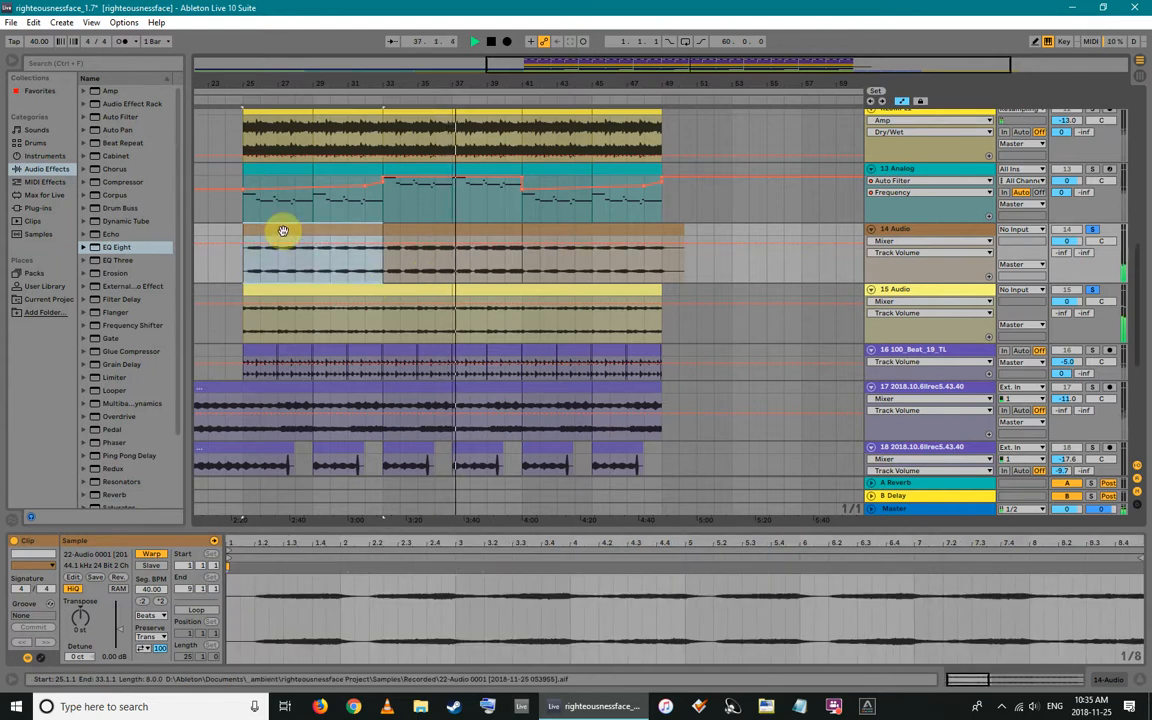
pyautogui.moveTo(323, 231); pyautogui.dragTo(463, 232)
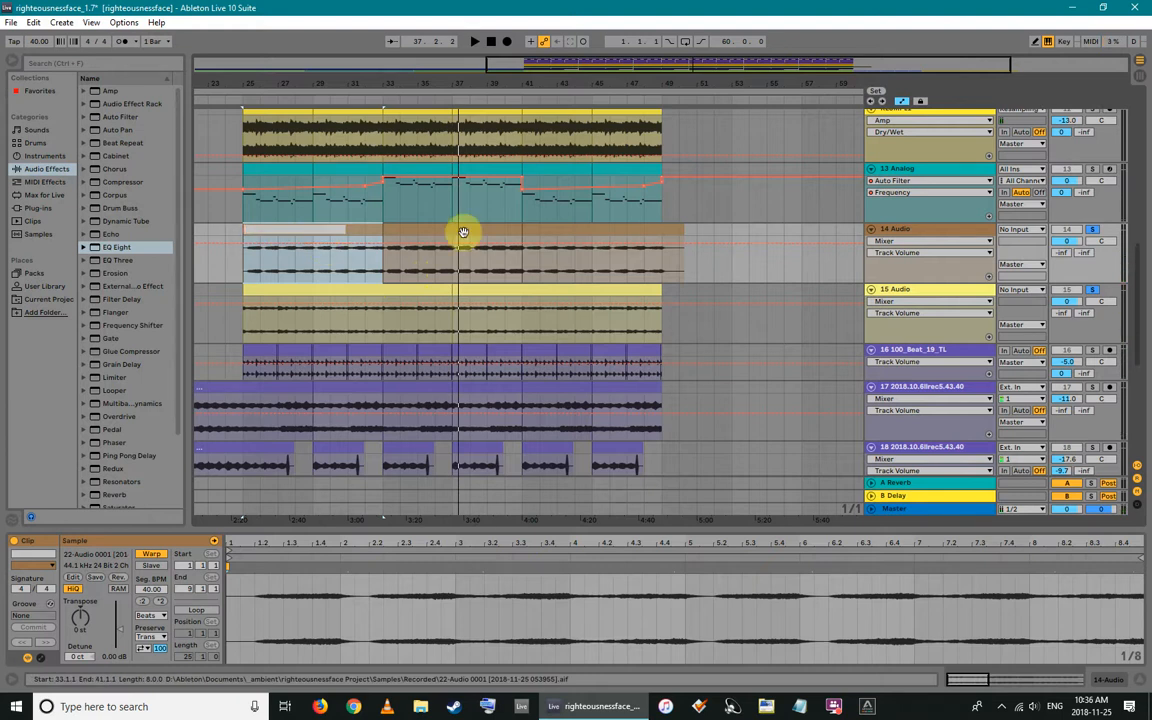
pyautogui.click(431, 231)
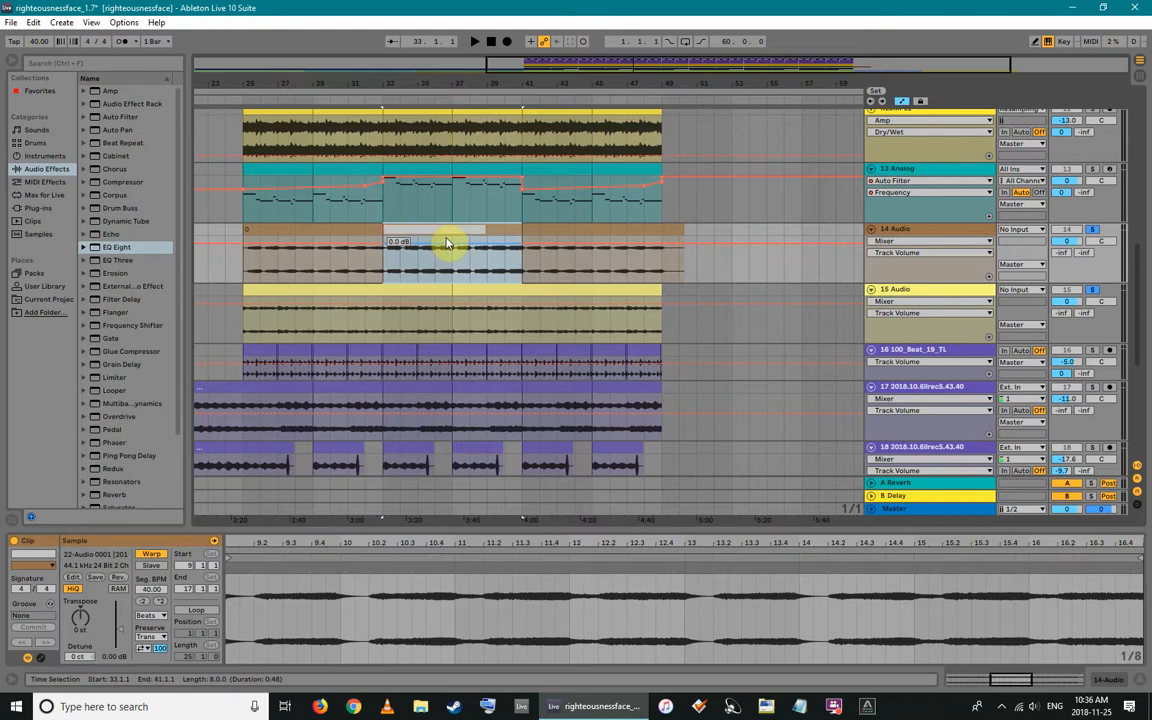
pyautogui.click(548, 230)
pyautogui.moveTo(292, 230); pyautogui.dragTo(580, 258)
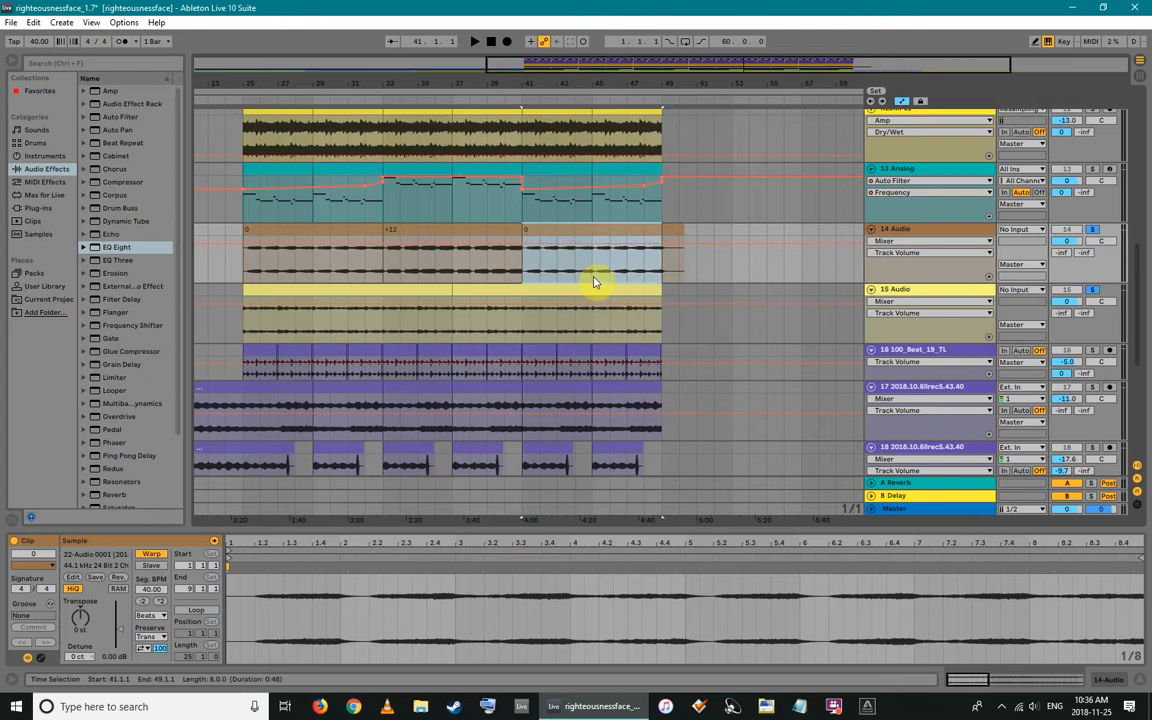
# Undo the last change to the track 14 Audio clip that starts at bar 41
pyautogui.moveTo(522, 82); pyautogui.dragTo(540, 170)
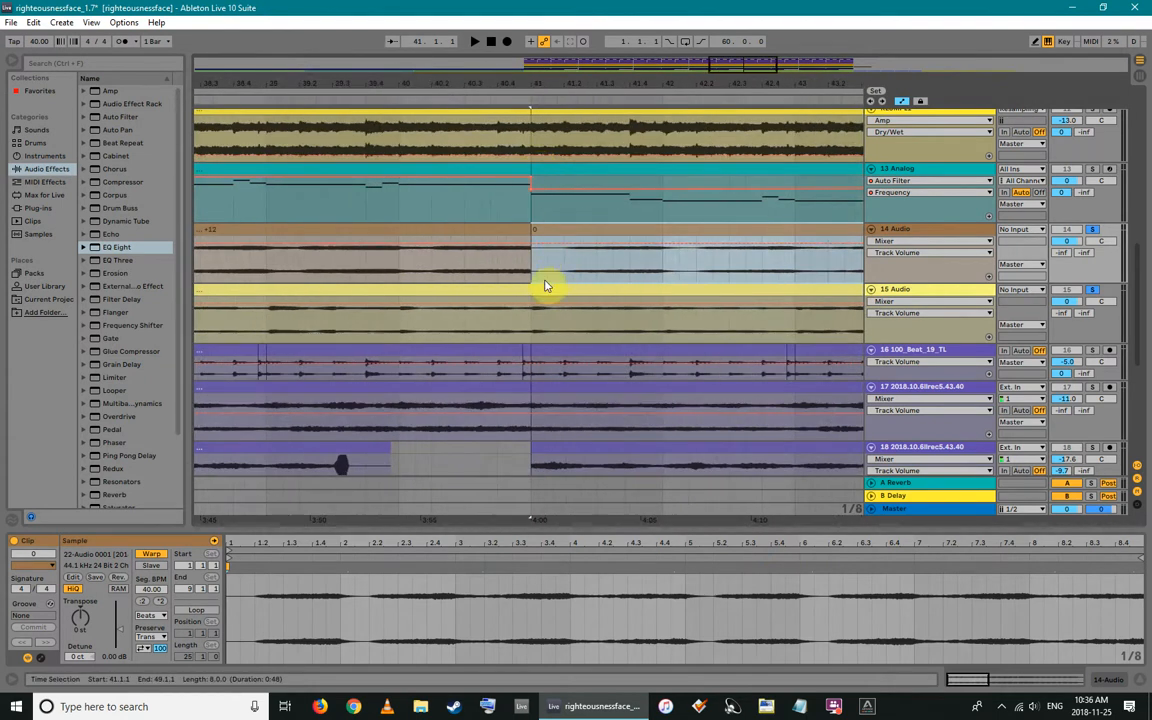
pyautogui.hotkey('ctrl', 'z')
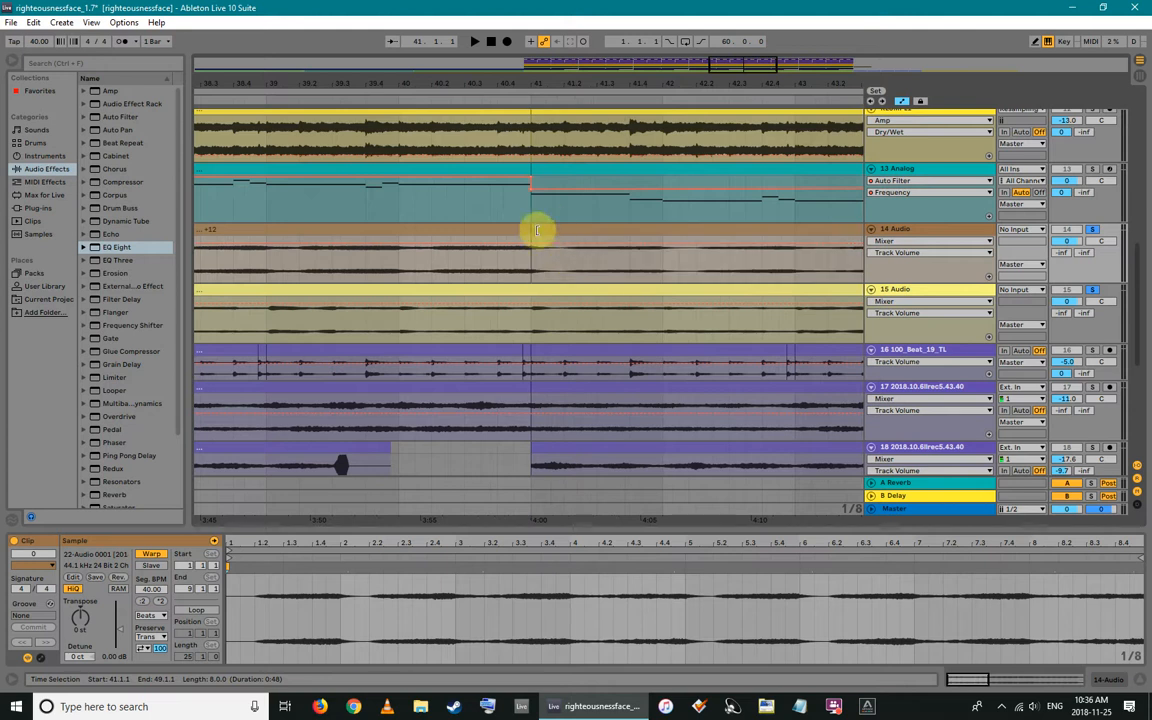
# Play tracks 14 and 15 from just before bar 41 to audition the transition between the track 14 clips
pyautogui.moveTo(540, 83); pyautogui.dragTo(541, 38)
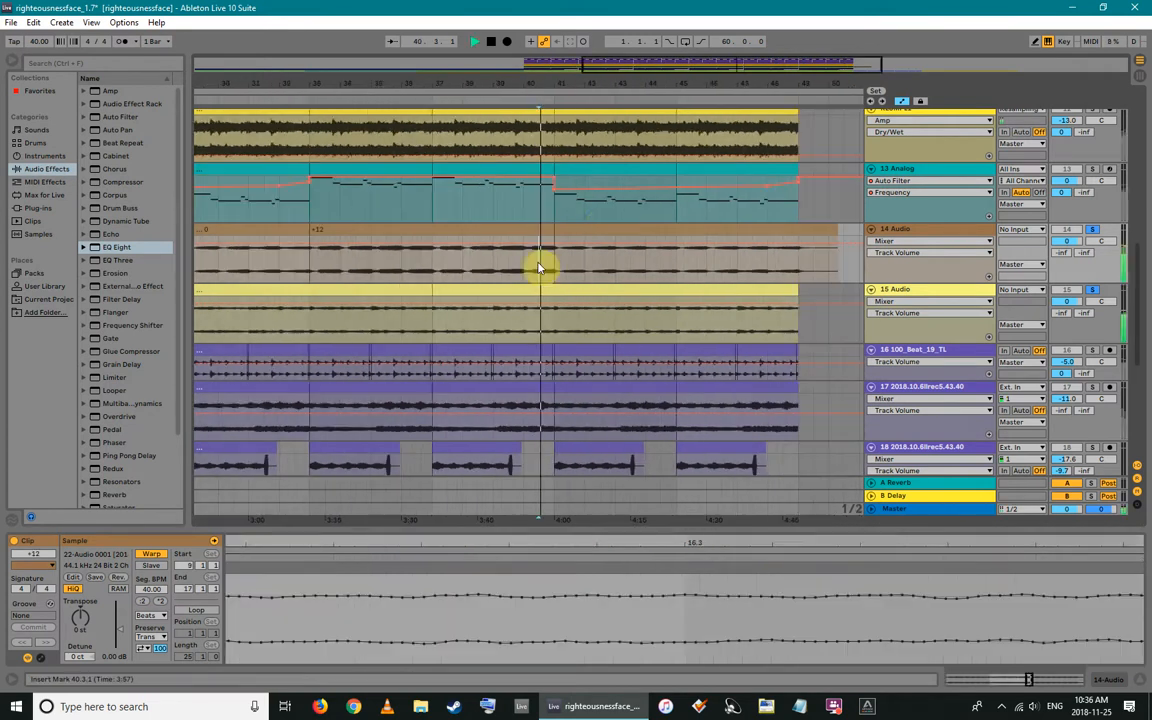
pyautogui.press('space')
pyautogui.moveTo(568, 81); pyautogui.dragTo(568, 125)
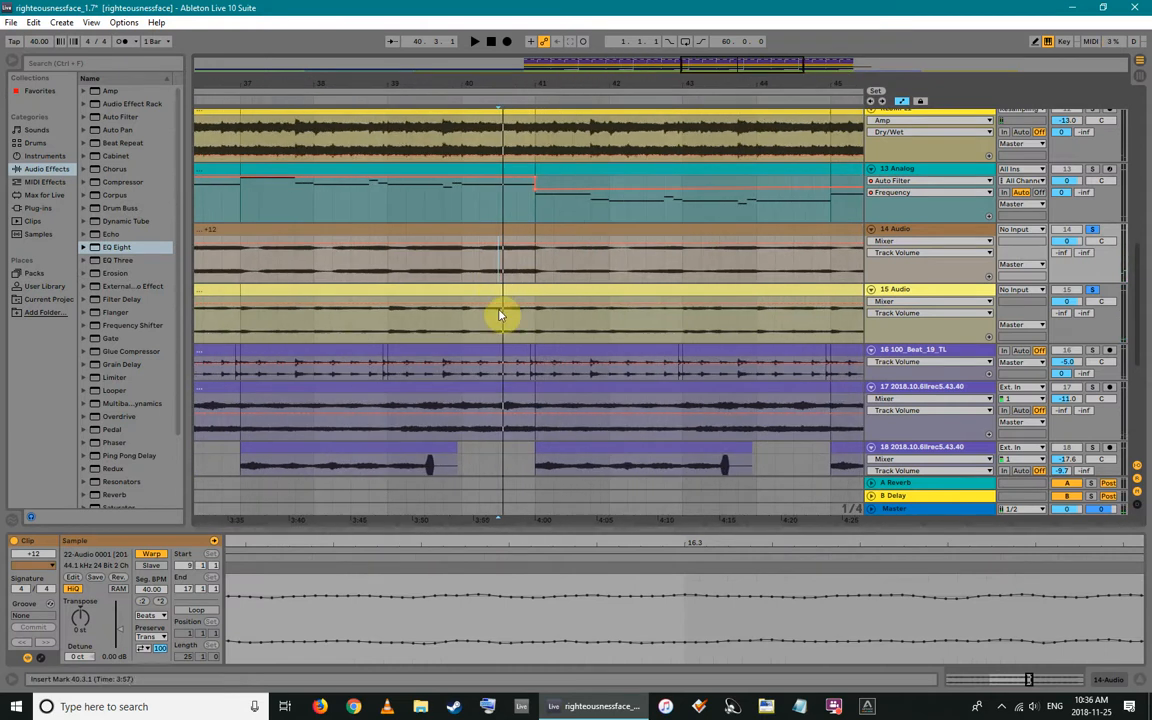
pyautogui.click(516, 267)
pyautogui.press('space')
pyautogui.moveTo(537, 85); pyautogui.dragTo(537, 42)
pyautogui.press('space')
pyautogui.moveTo(505, 90)
pyautogui.mouseDown()
pyautogui.moveTo(480, 72)
pyautogui.moveTo(490, 85)
pyautogui.mouseUp()
# Play the arrangement from bar 25 with all tracks on, and solo track 15 Audio during playback
pyautogui.click(913, 295)
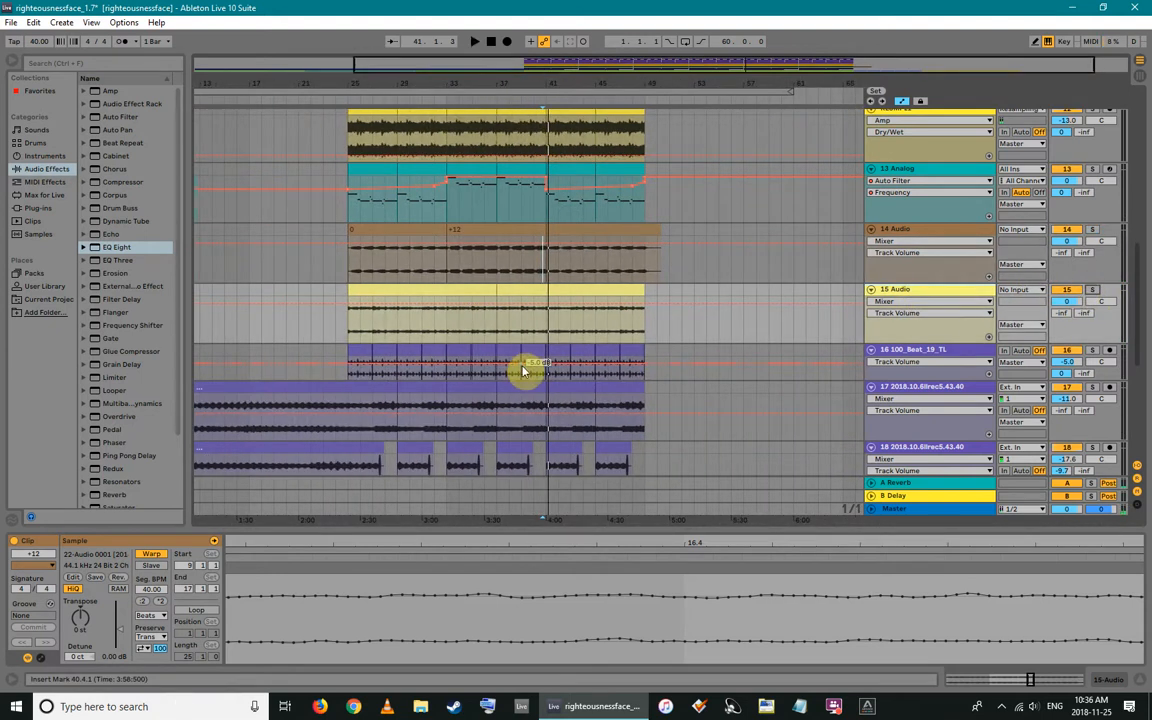
pyautogui.click(375, 289)
pyautogui.press('space')
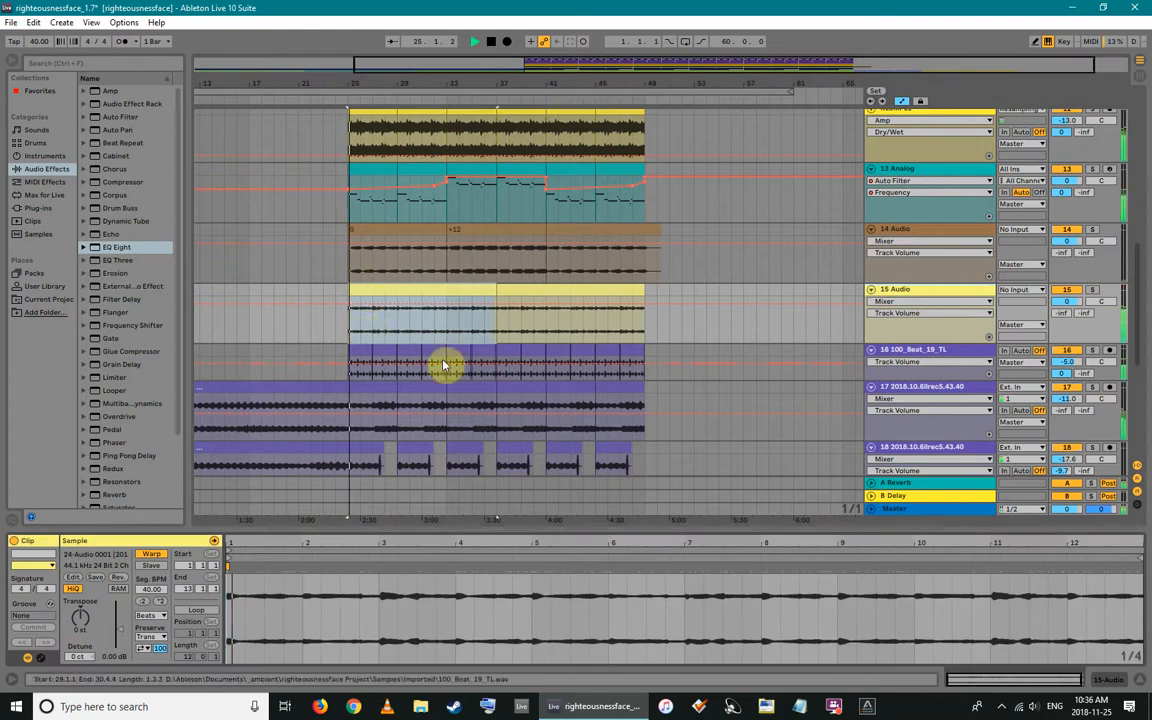
pyautogui.click(1094, 291)
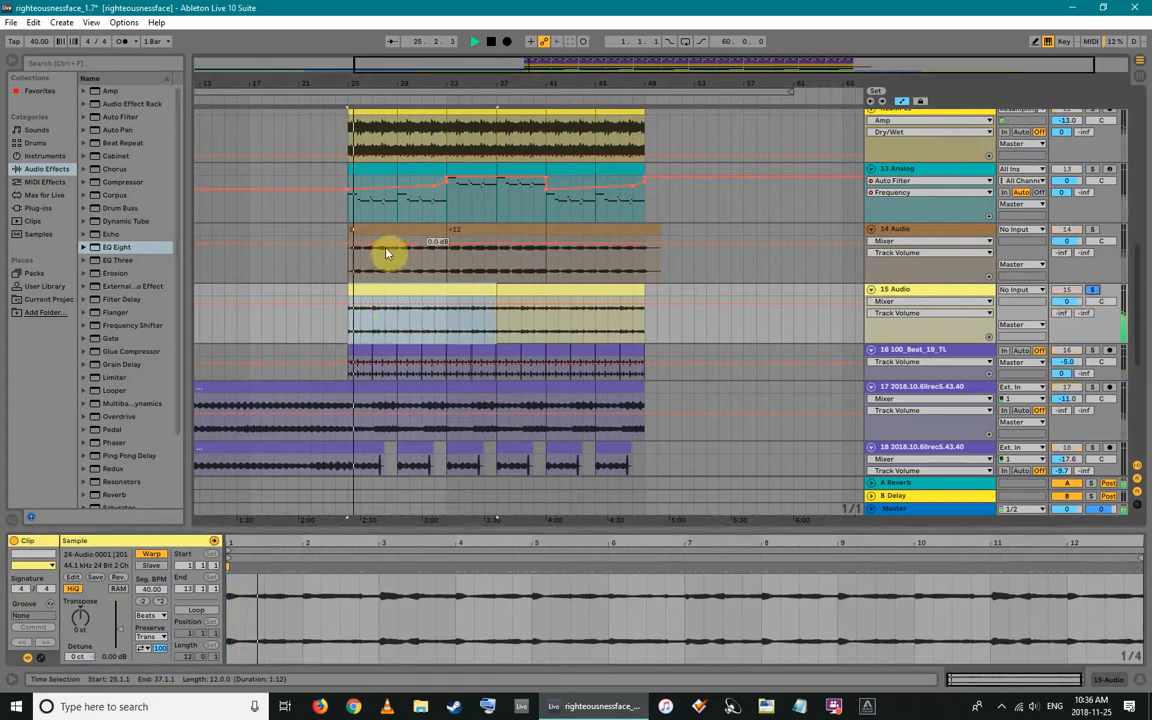
pyautogui.hotkey('shift', 'Tab')
pyautogui.click(377, 291)
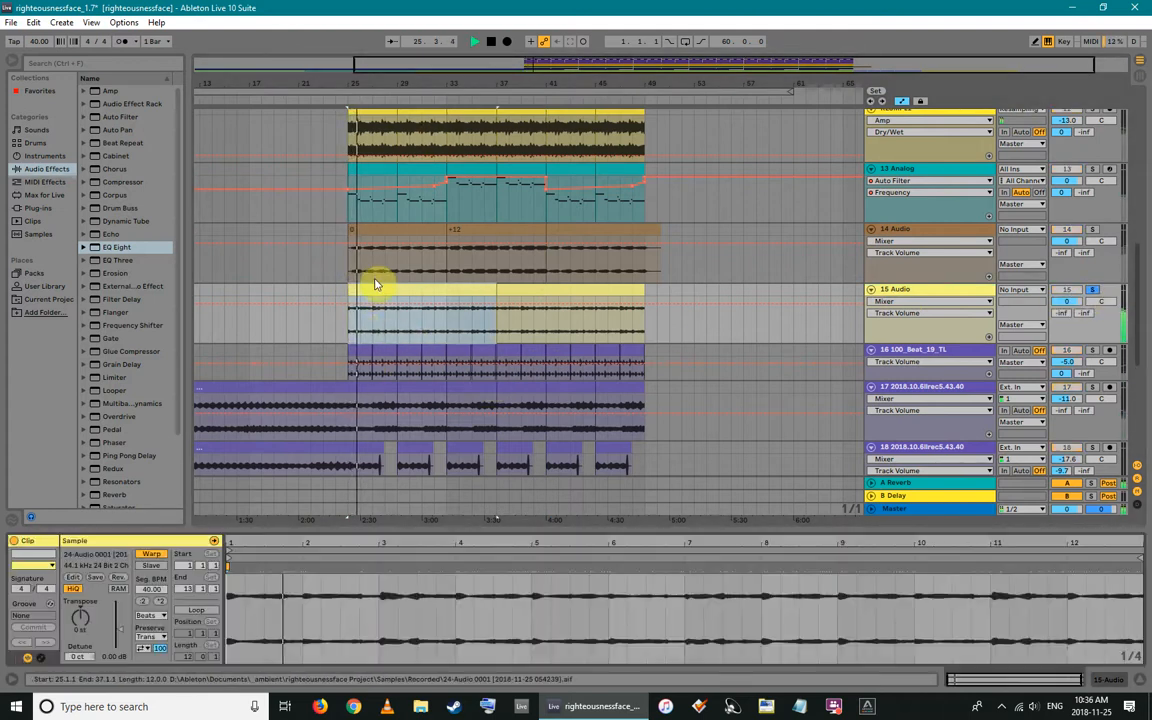
pyautogui.click(376, 273)
pyautogui.click(374, 328)
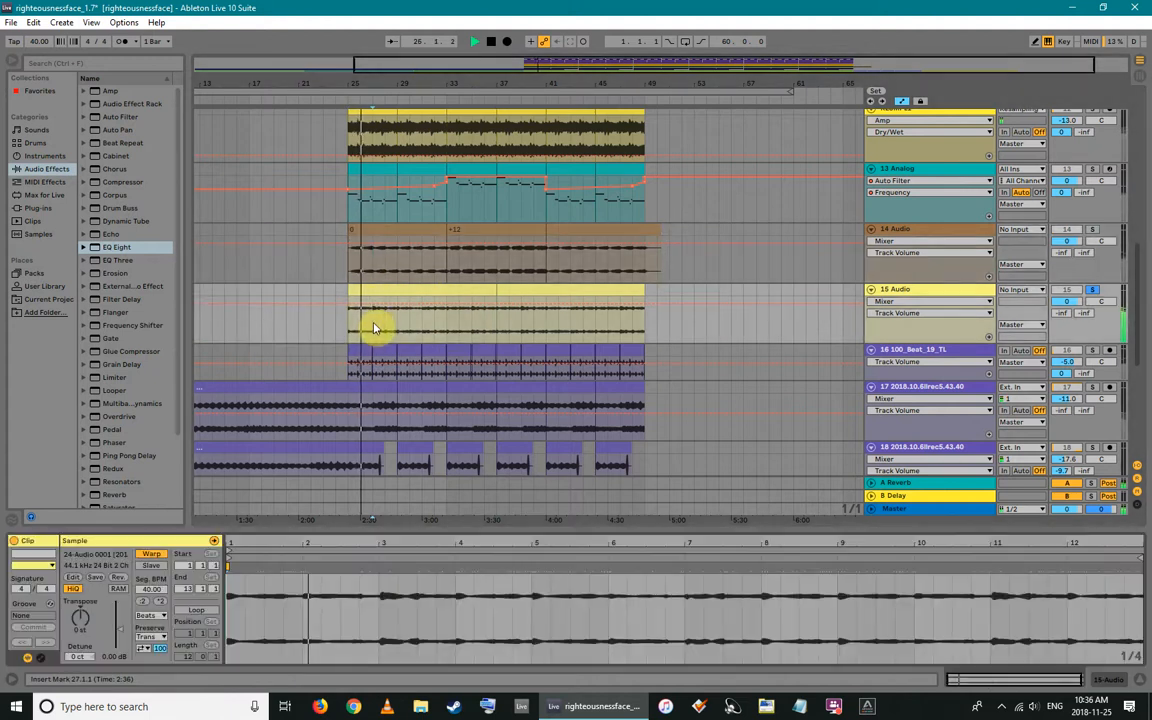
# Solo track 16 100_Beat_19_TL in place of track 15, enlarge its lane, and view its first clip's sample
pyautogui.click(1093, 291)
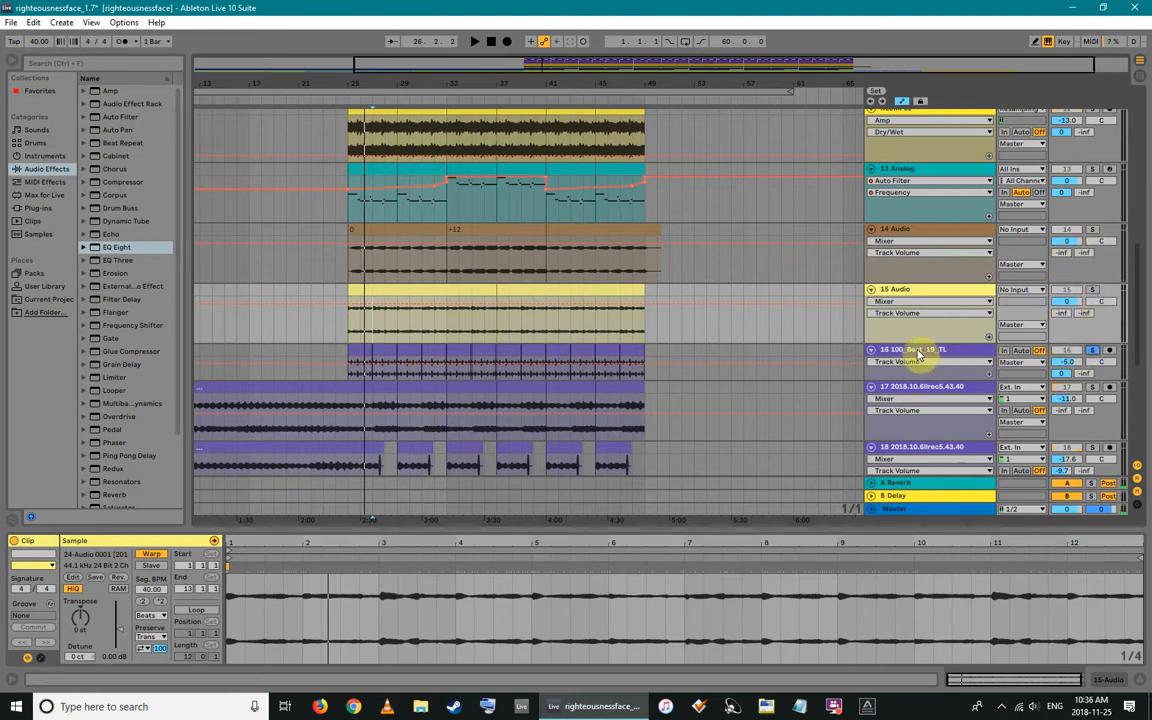
pyautogui.click(843, 355)
pyautogui.scroll(-1, 460, 330)
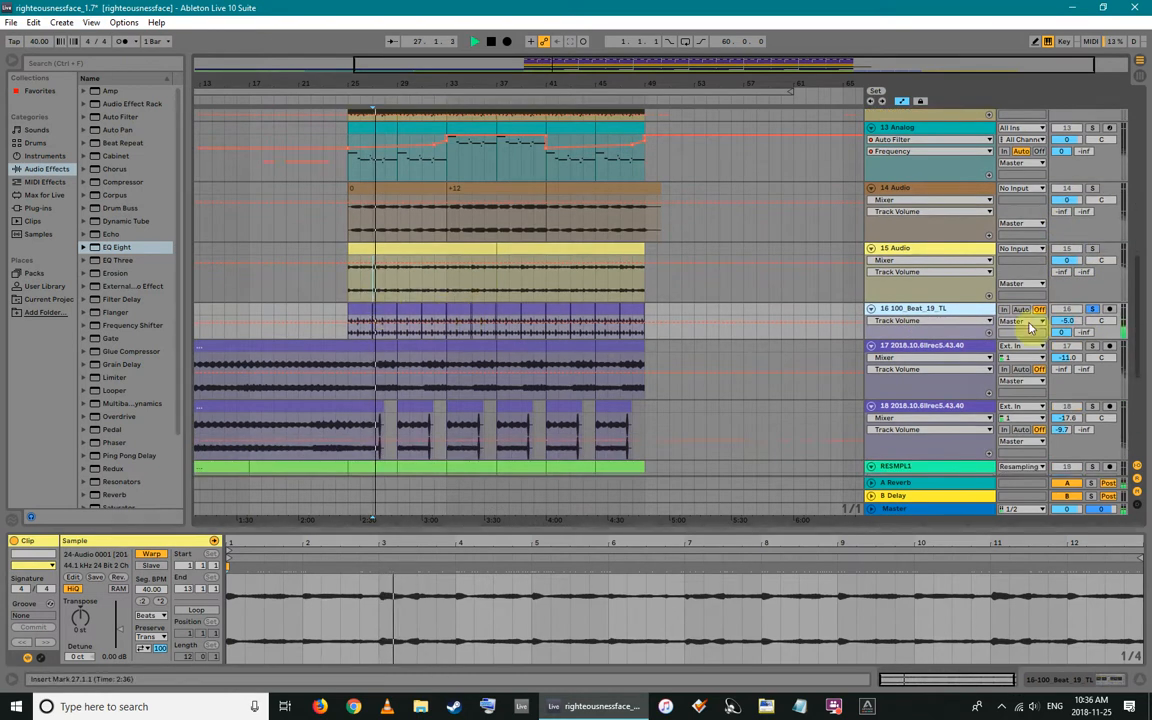
pyautogui.moveTo(950, 336); pyautogui.dragTo(944, 362)
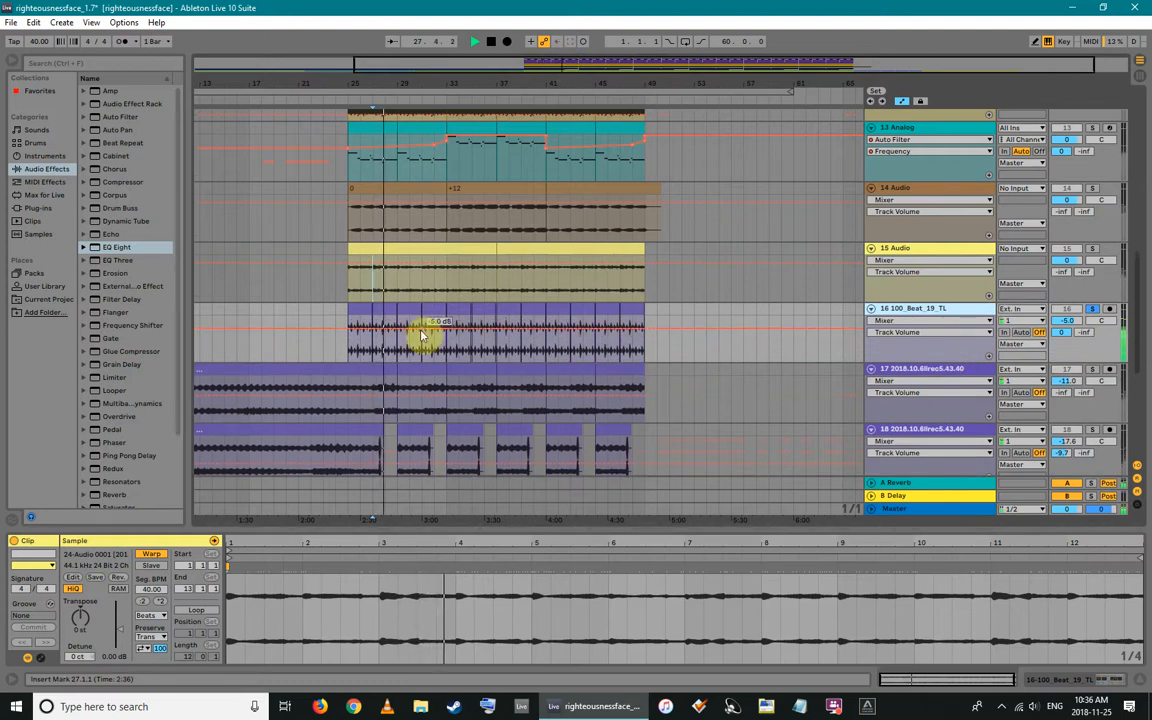
pyautogui.click(361, 311)
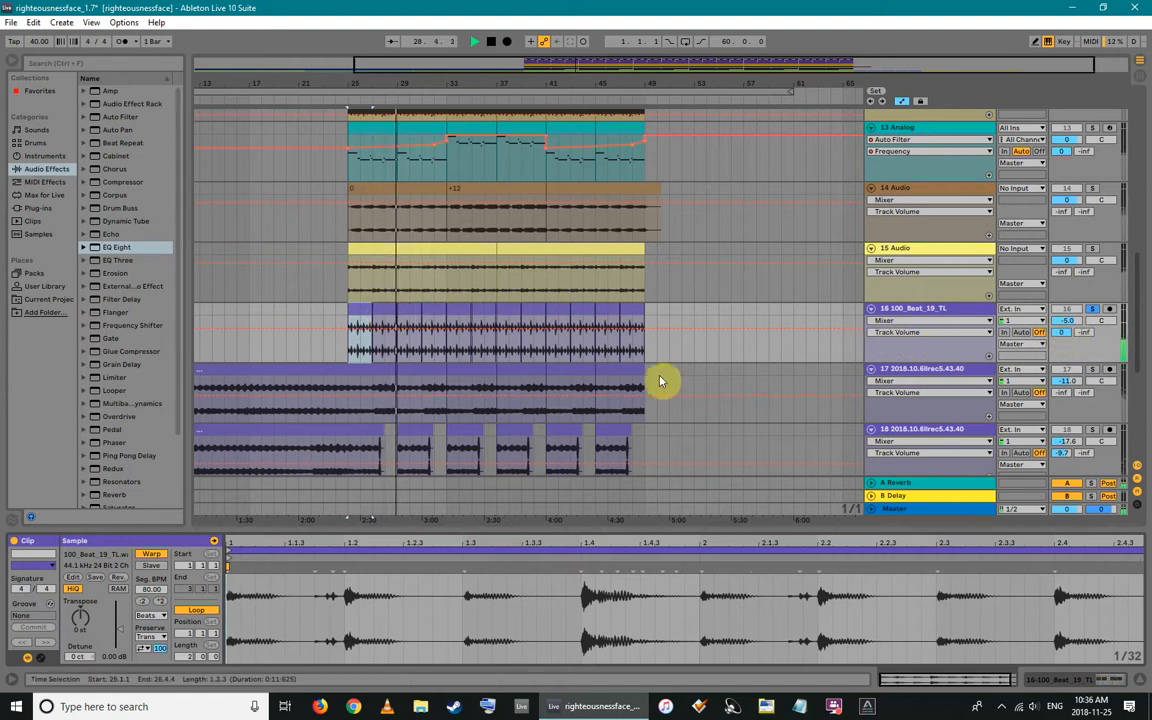
# Solo track 17 instead of track 16, play it from bar 25, and view its clip's waveform
pyautogui.scroll(-1, 511, 342)
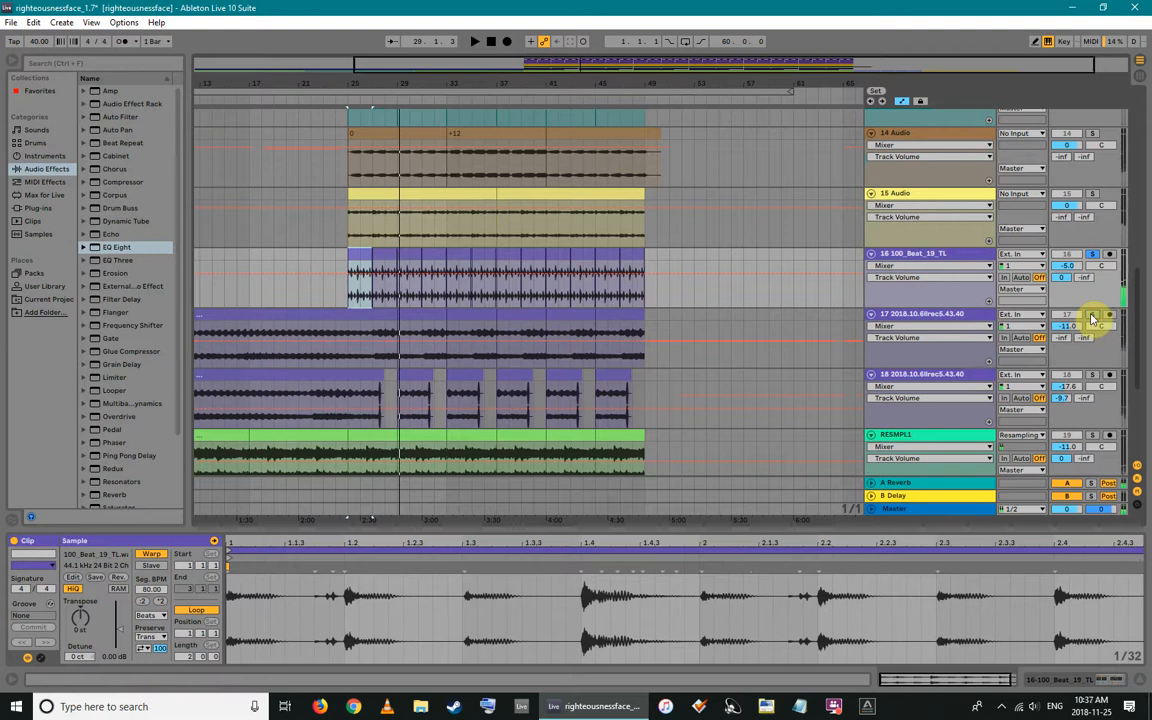
pyautogui.press('space')
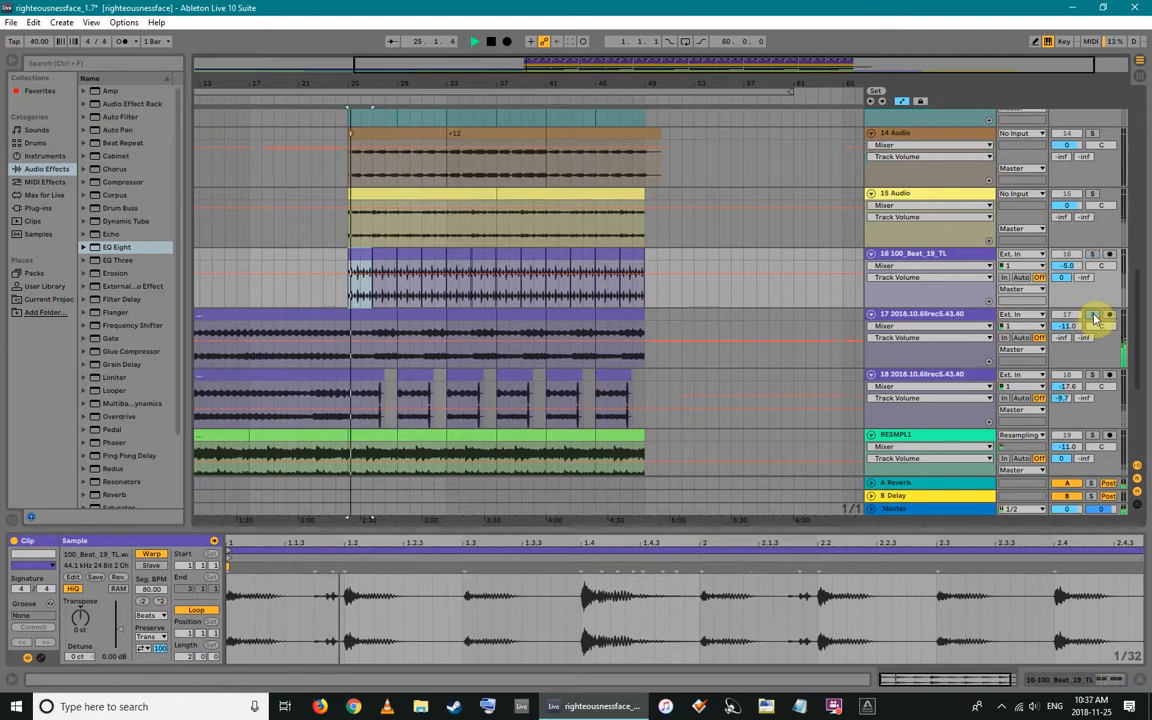
pyautogui.click(251, 330)
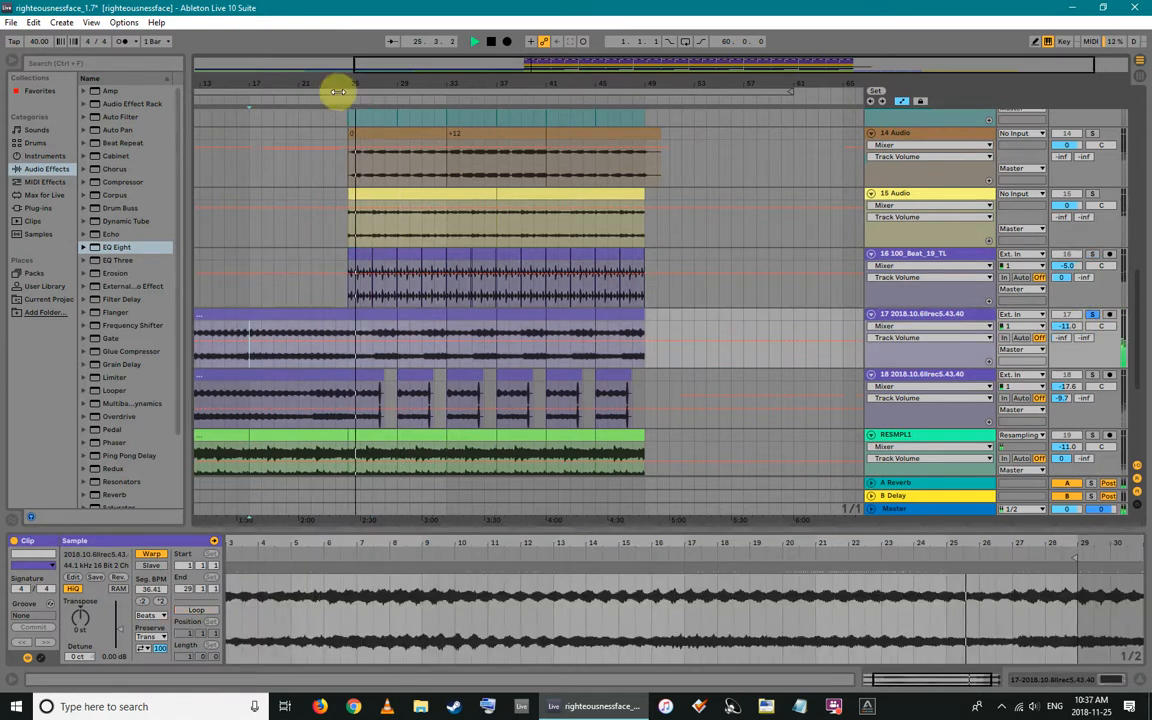
pyautogui.moveTo(345, 85); pyautogui.dragTo(345, 55)
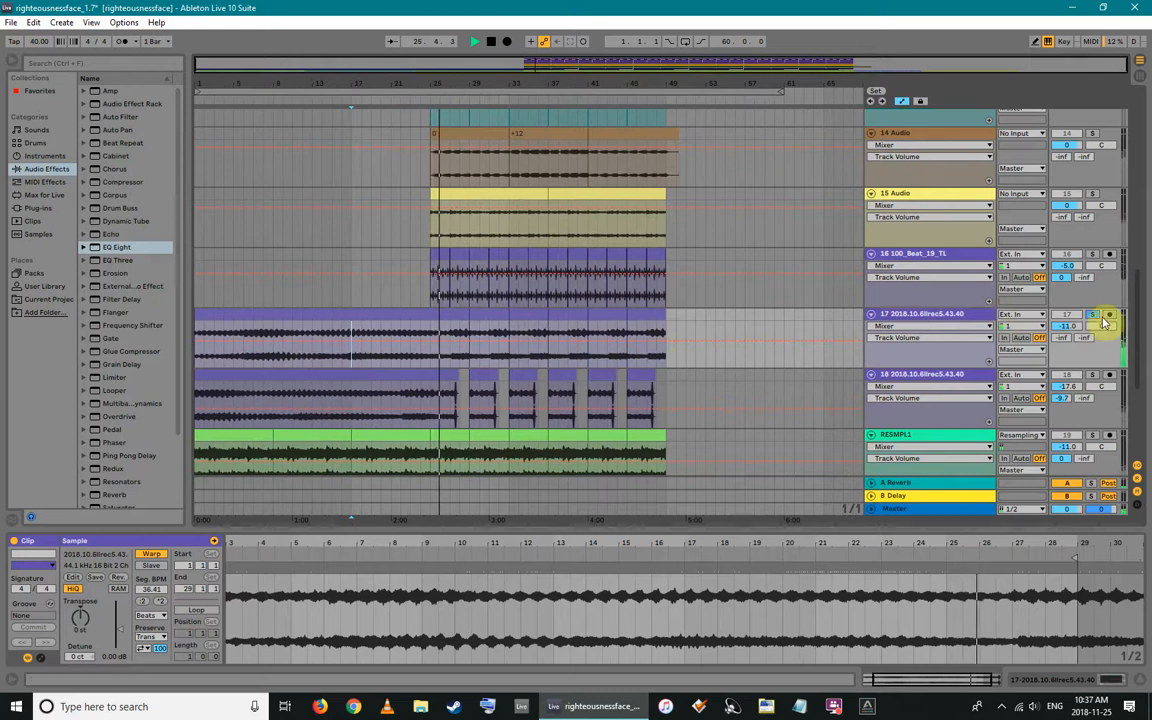
# Show the device chain of track 16 100_Beat_19_TL to examine its Reverb settings
pyautogui.hotkey('shift', 'Tab')
pyautogui.click(441, 297)
pyautogui.hotkey('shift', 'Tab')
pyautogui.hotkey('shift', 'Tab')
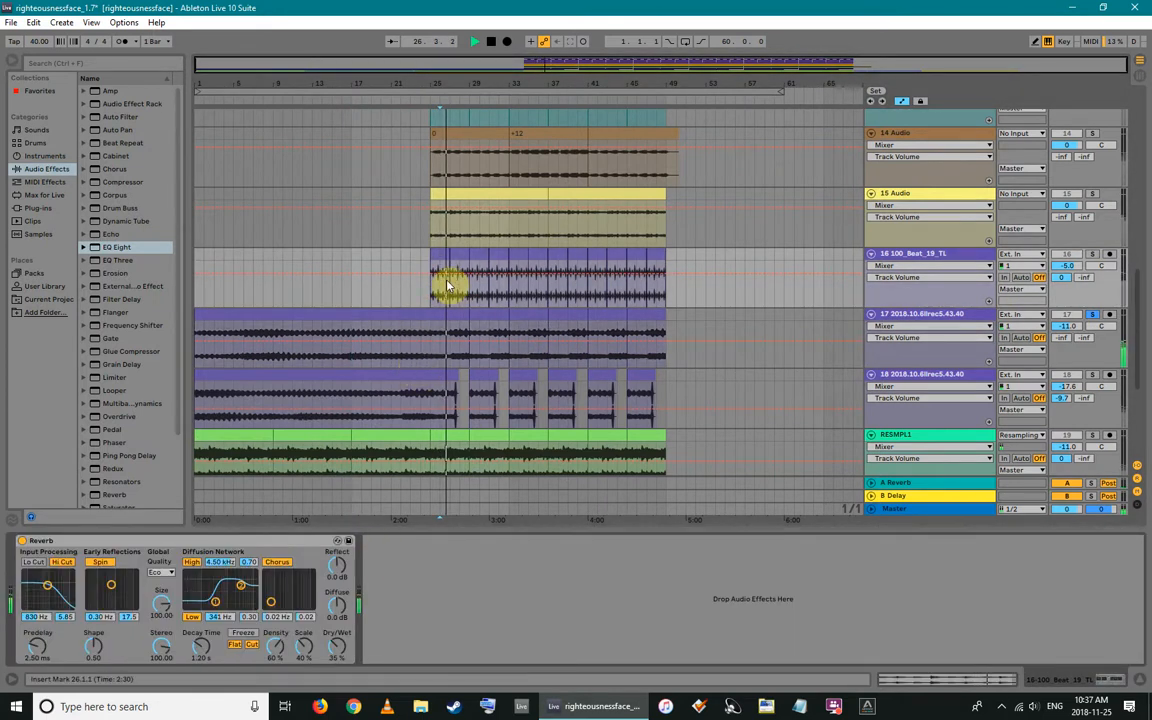
pyautogui.click(433, 270)
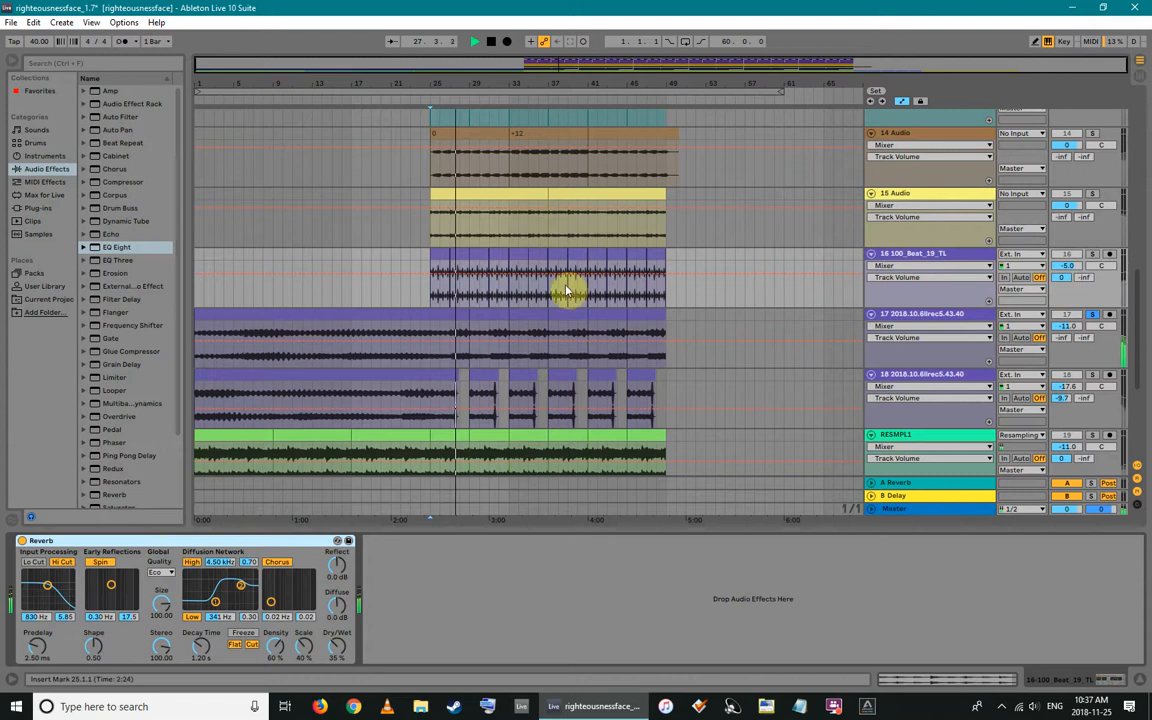
pyautogui.click(520, 296)
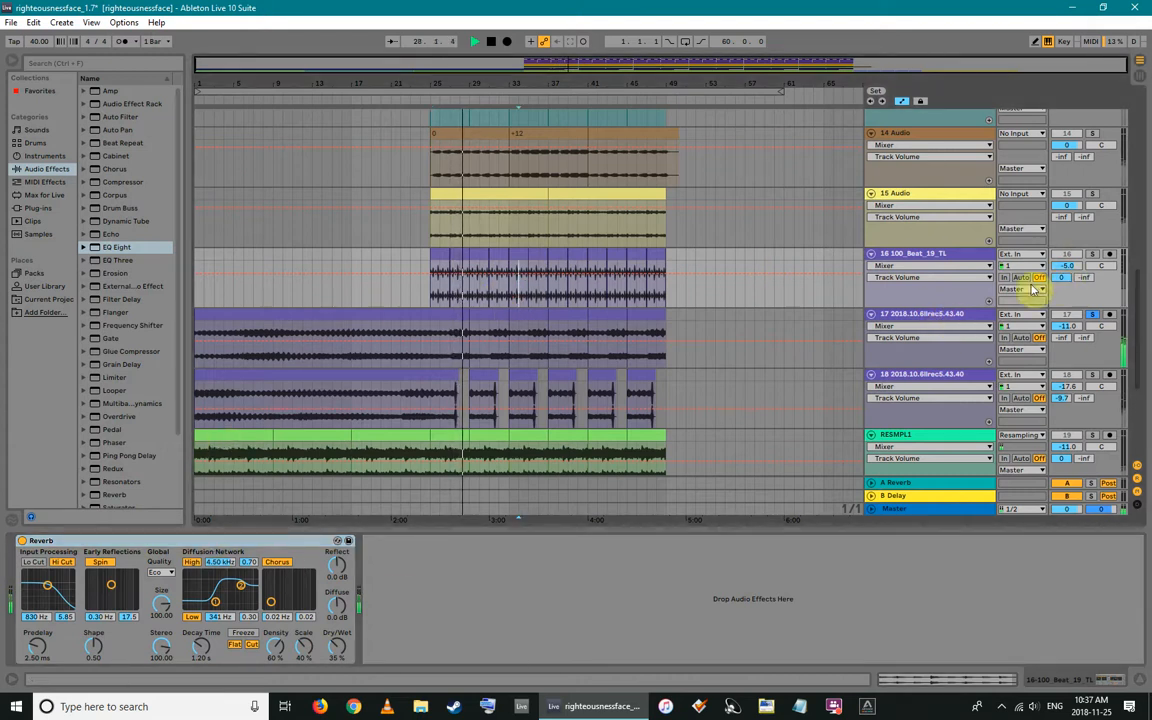
# Solo track 16, play it from bar 25, and compare the A Reverb return's device with the track's own Reverb
pyautogui.click(1096, 255)
pyautogui.press('space')
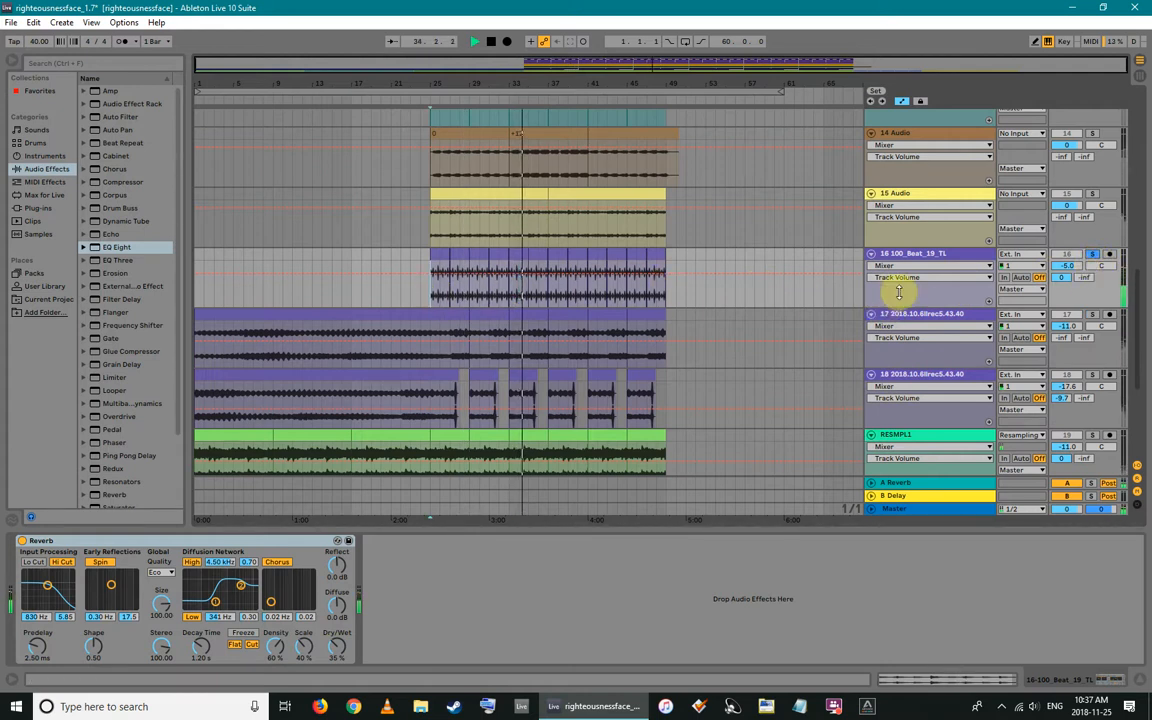
pyautogui.click(916, 484)
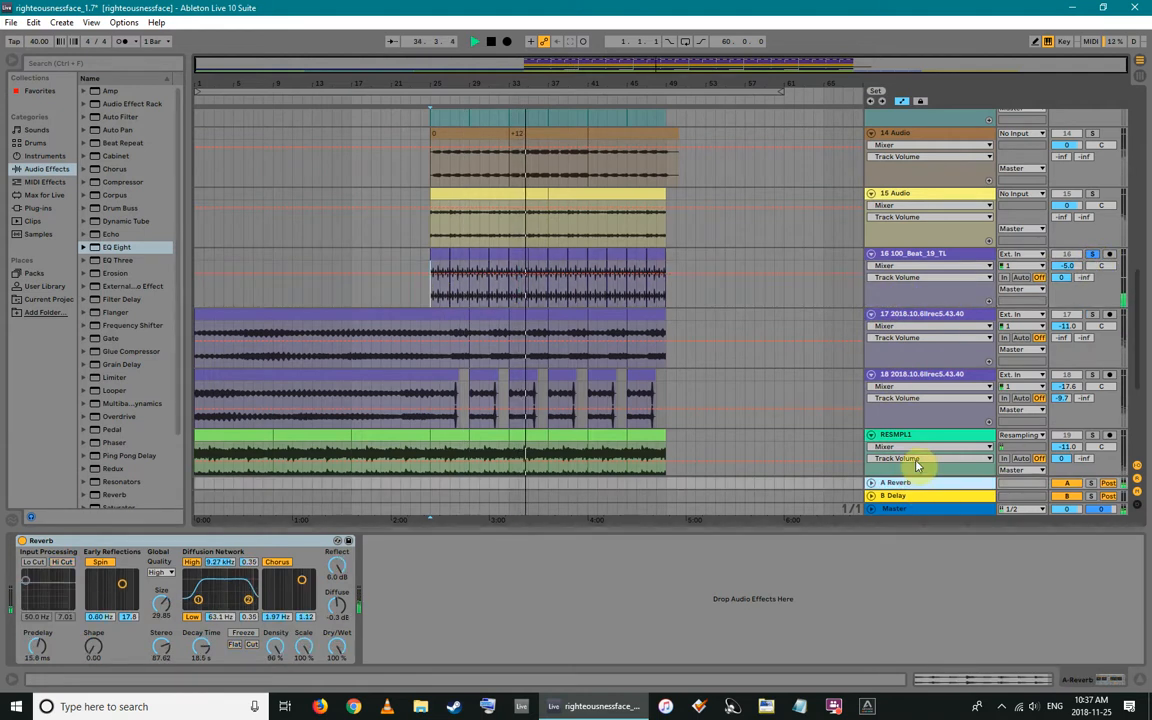
pyautogui.click(430, 286)
pyautogui.hotkey('shift', 'Tab')
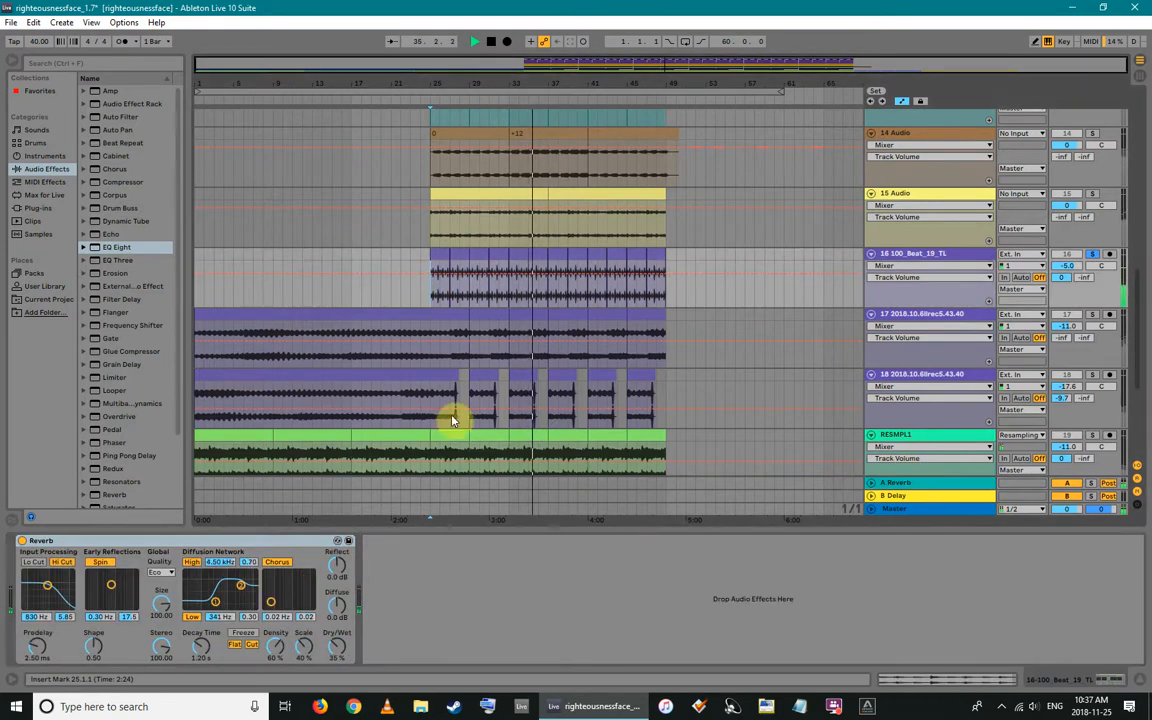
# Turn off track 16's Reverb device and lower its A-Reverb send to -inf during playback
pyautogui.click(22, 541)
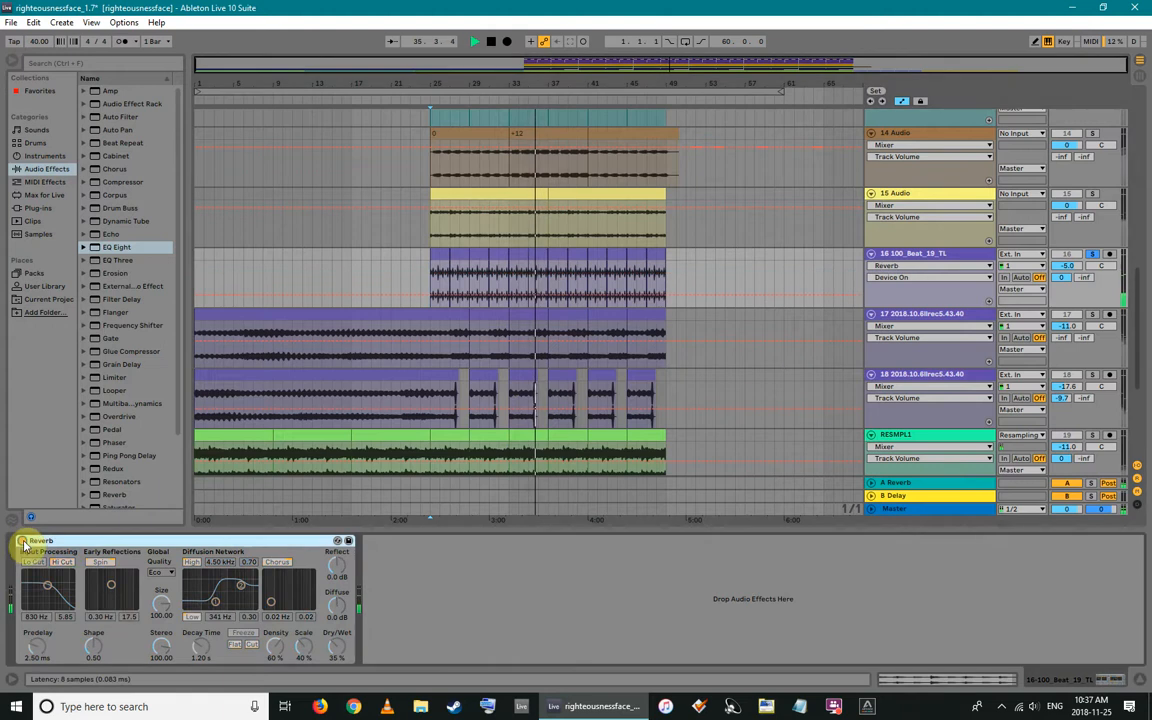
pyautogui.moveTo(1066, 279); pyautogui.dragTo(1066, 380)
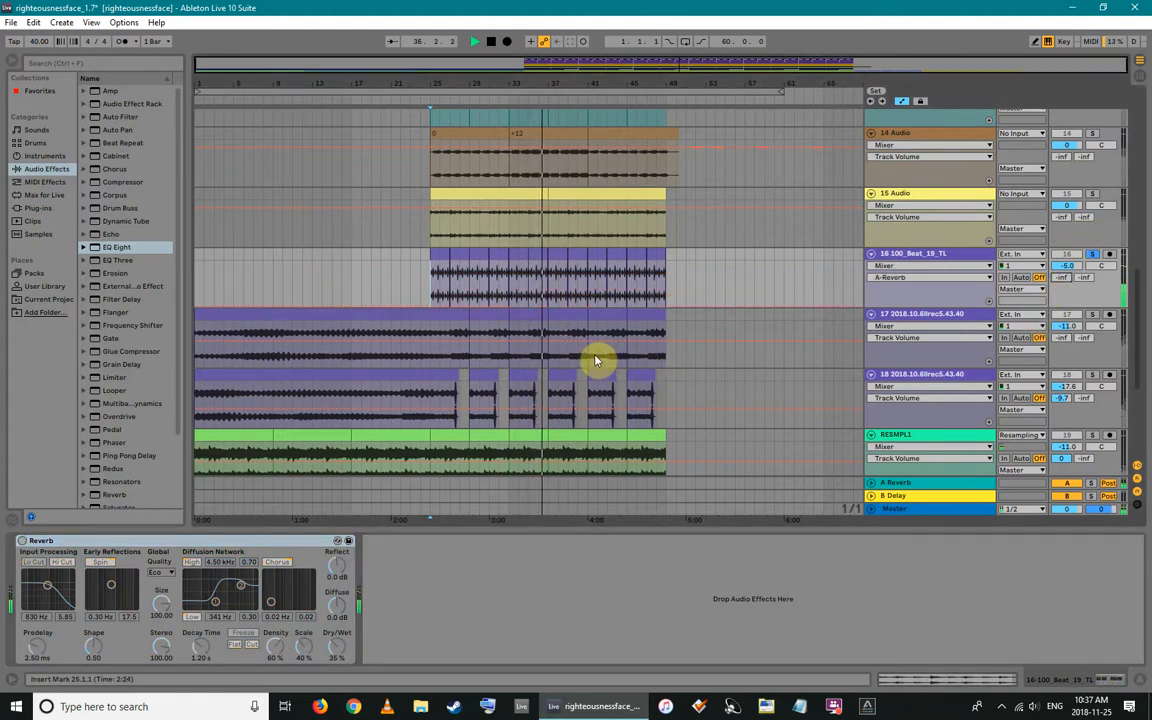
pyautogui.press('space')
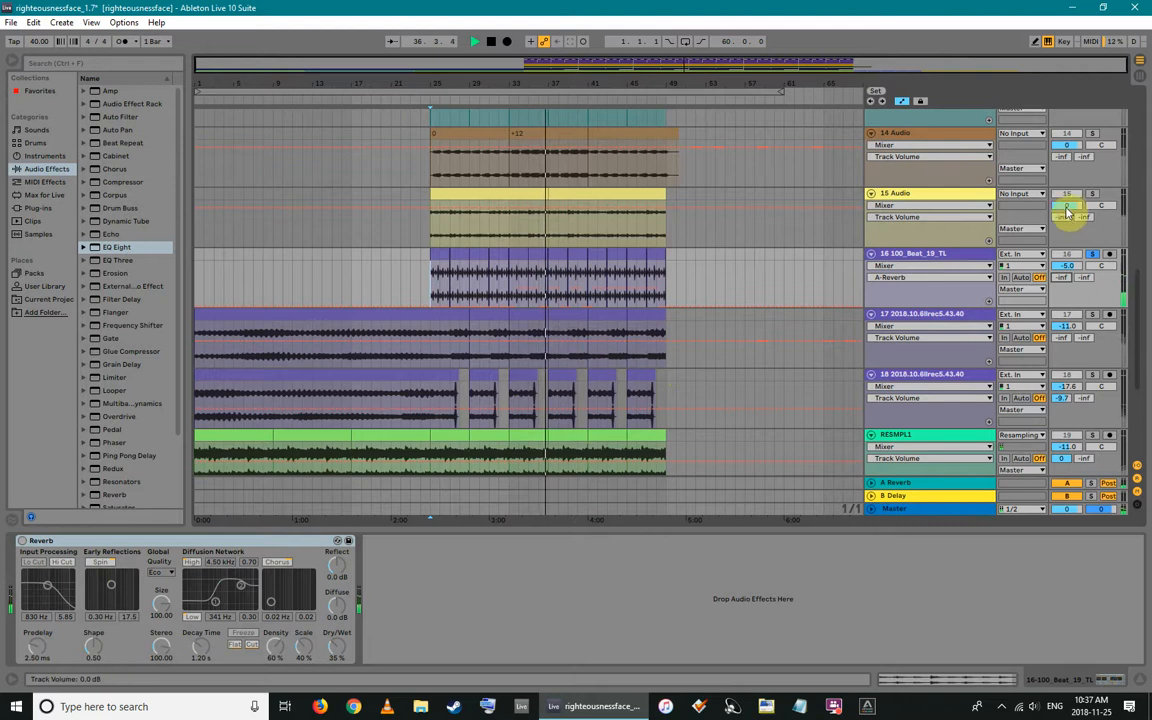
pyautogui.click(440, 254)
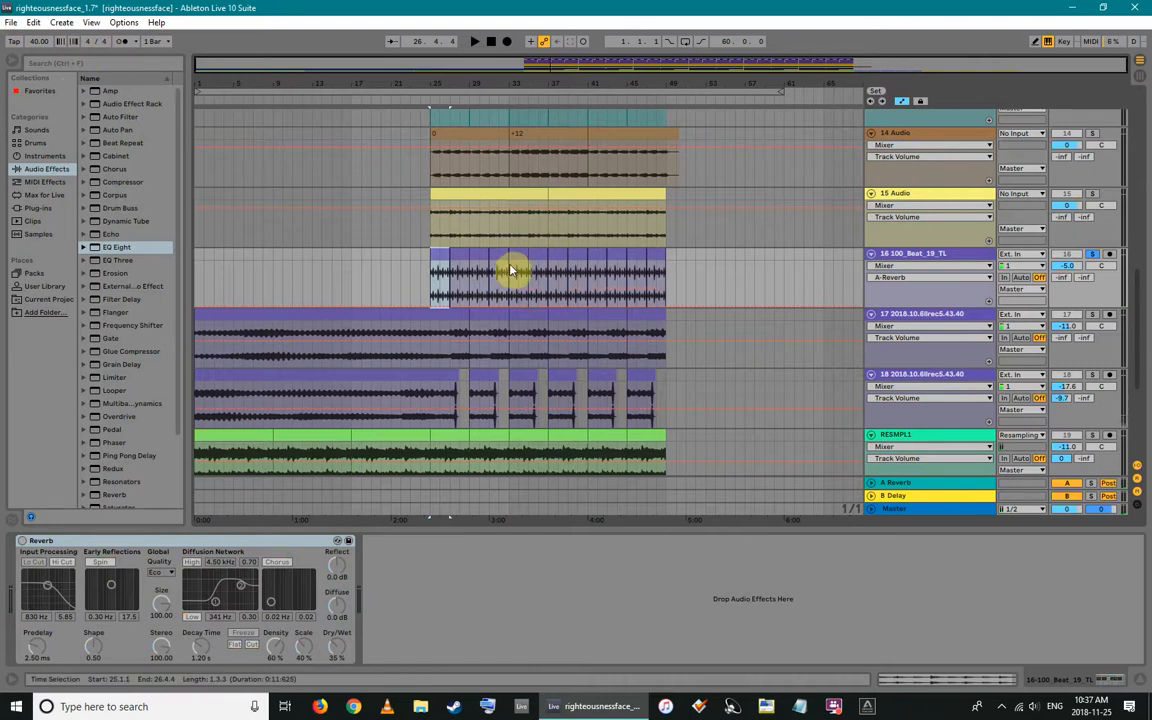
# Play track 16 from bar 25, turn its Reverb device back on and raise its A-Reverb send to 0
pyautogui.press('space')
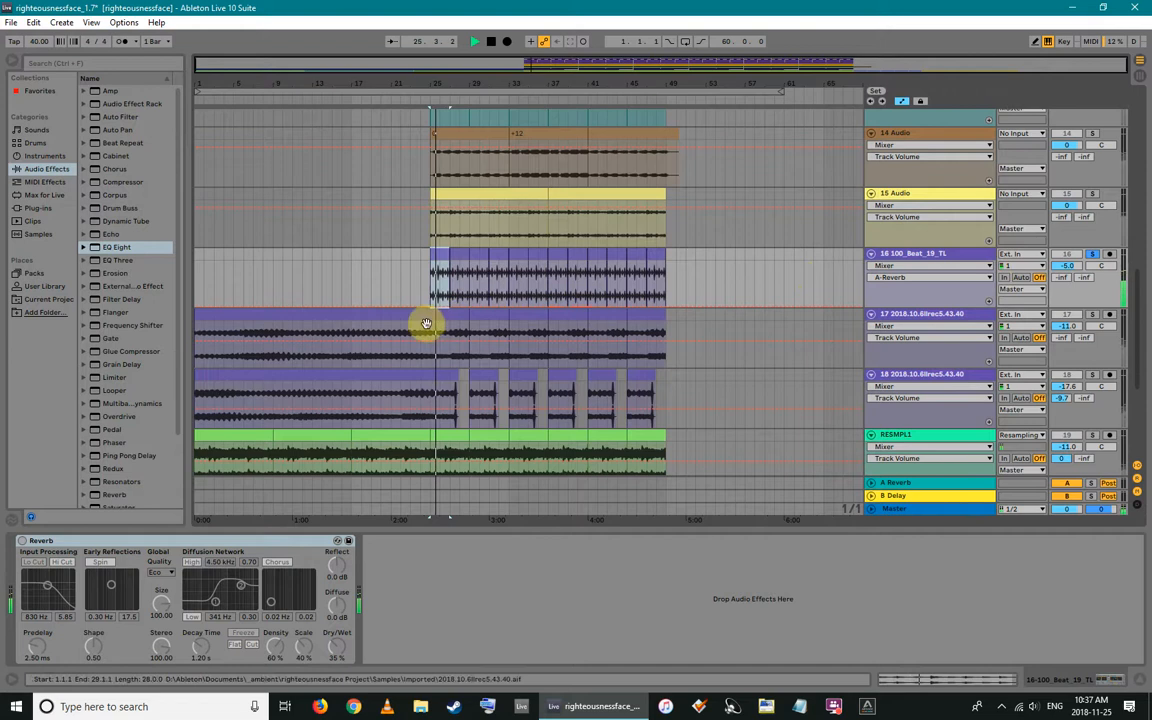
pyautogui.click(22, 540)
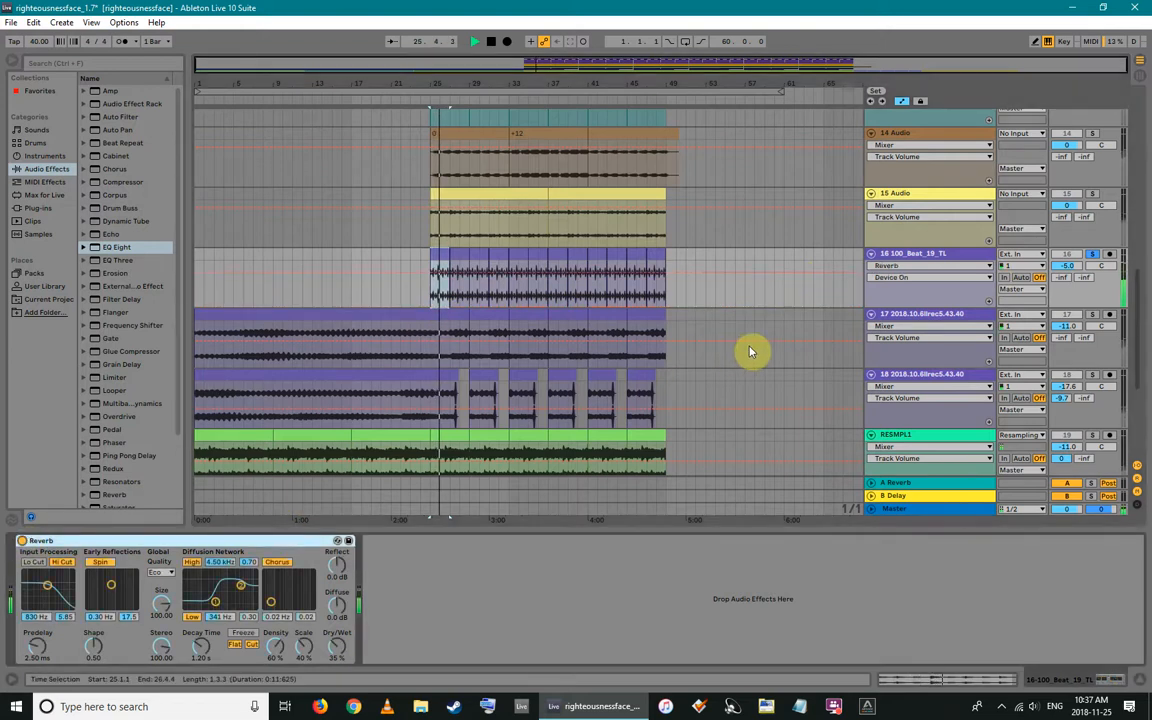
pyautogui.moveTo(1062, 278); pyautogui.dragTo(1062, 100)
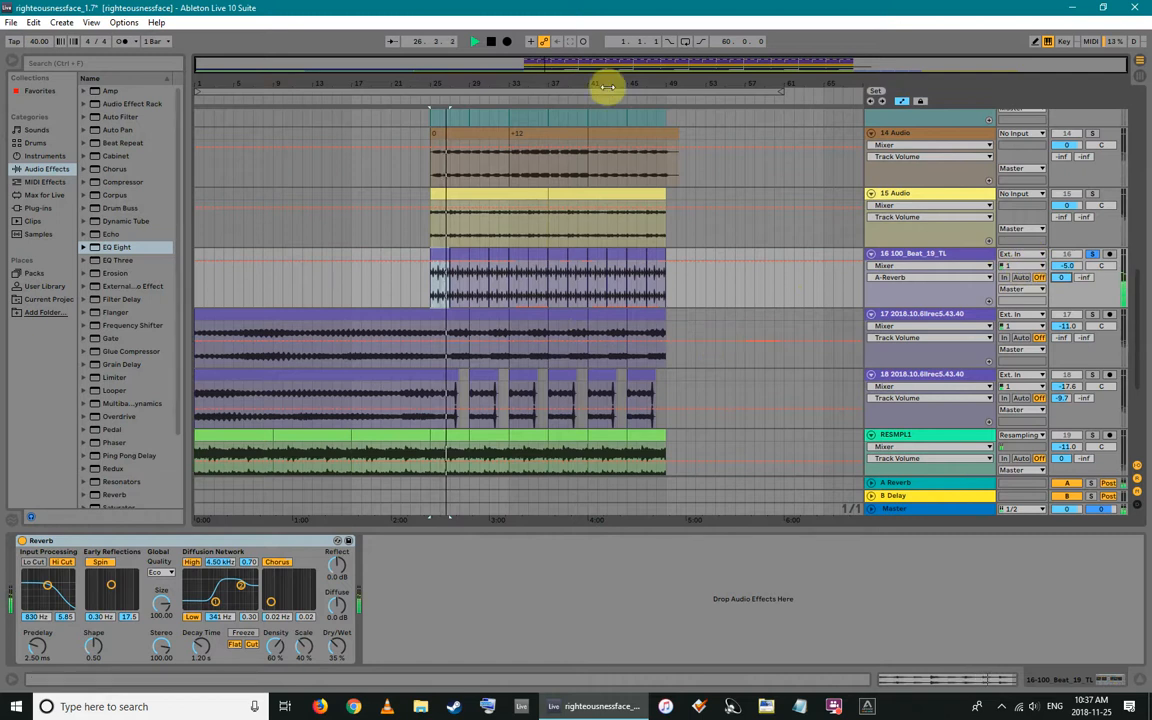
# Unsolo track 16 and play the full arrangement from bar 17, following playback up to bar 25
pyautogui.click(371, 283)
pyautogui.click(1091, 254)
pyautogui.click(357, 285)
pyautogui.press('space')
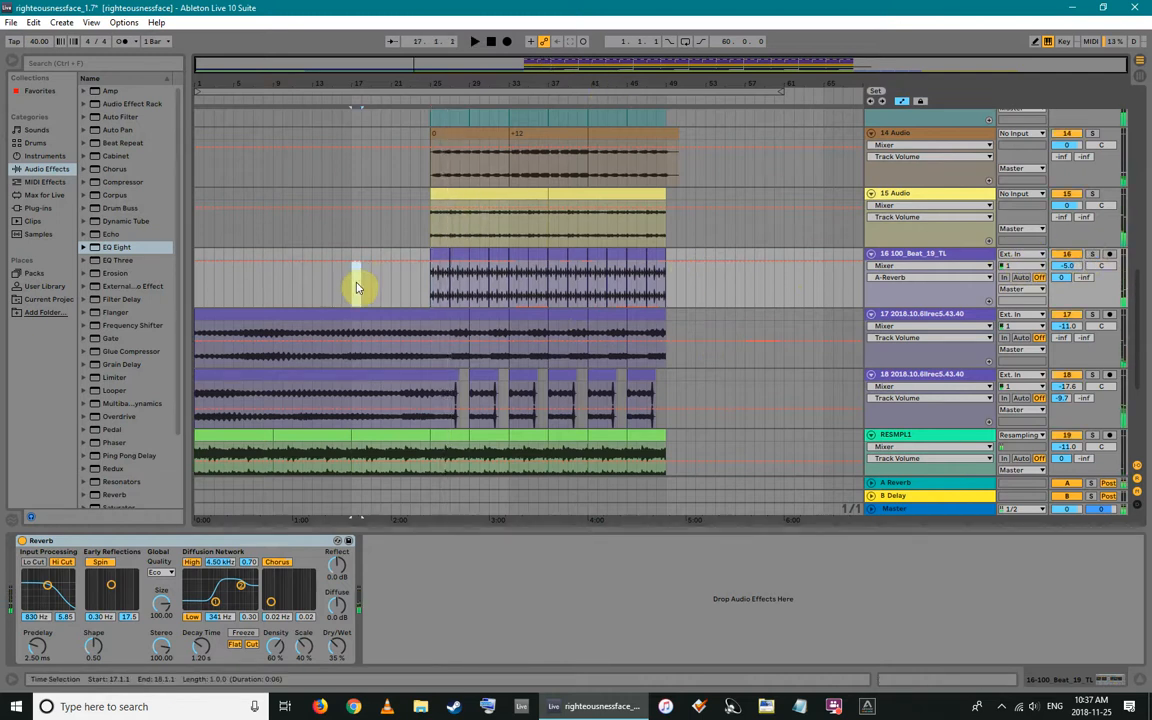
pyautogui.scroll(-5, 411, 327)
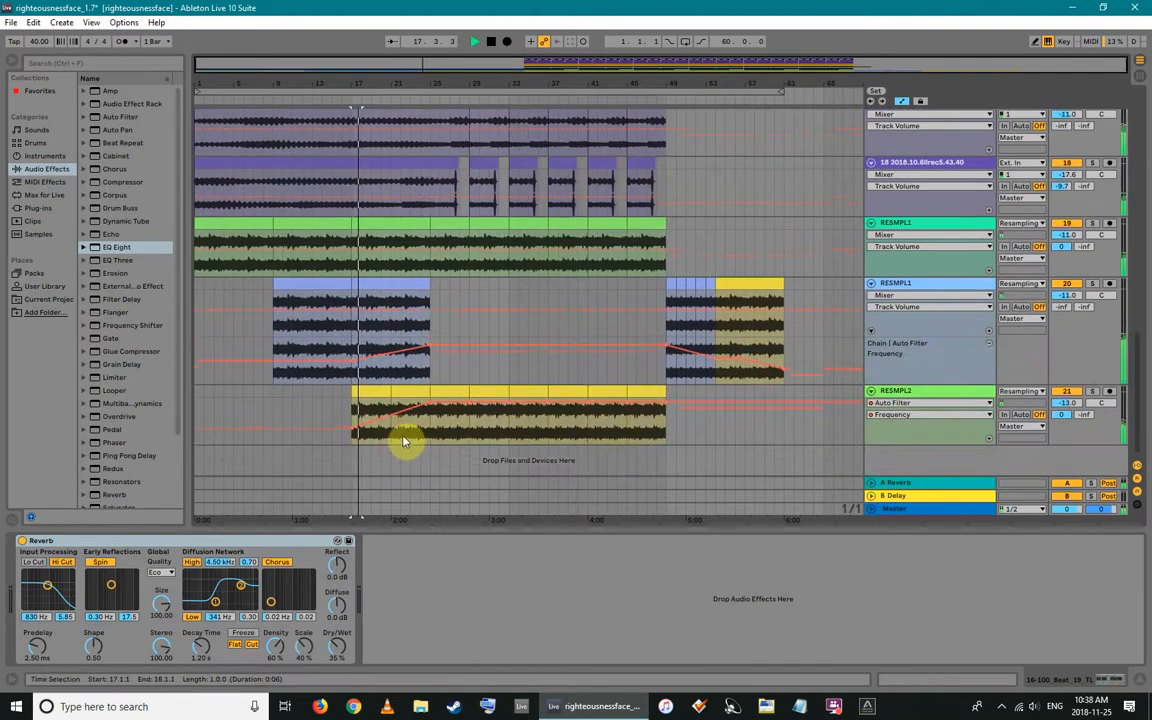
pyautogui.press('Tab')
pyautogui.press('Tab')
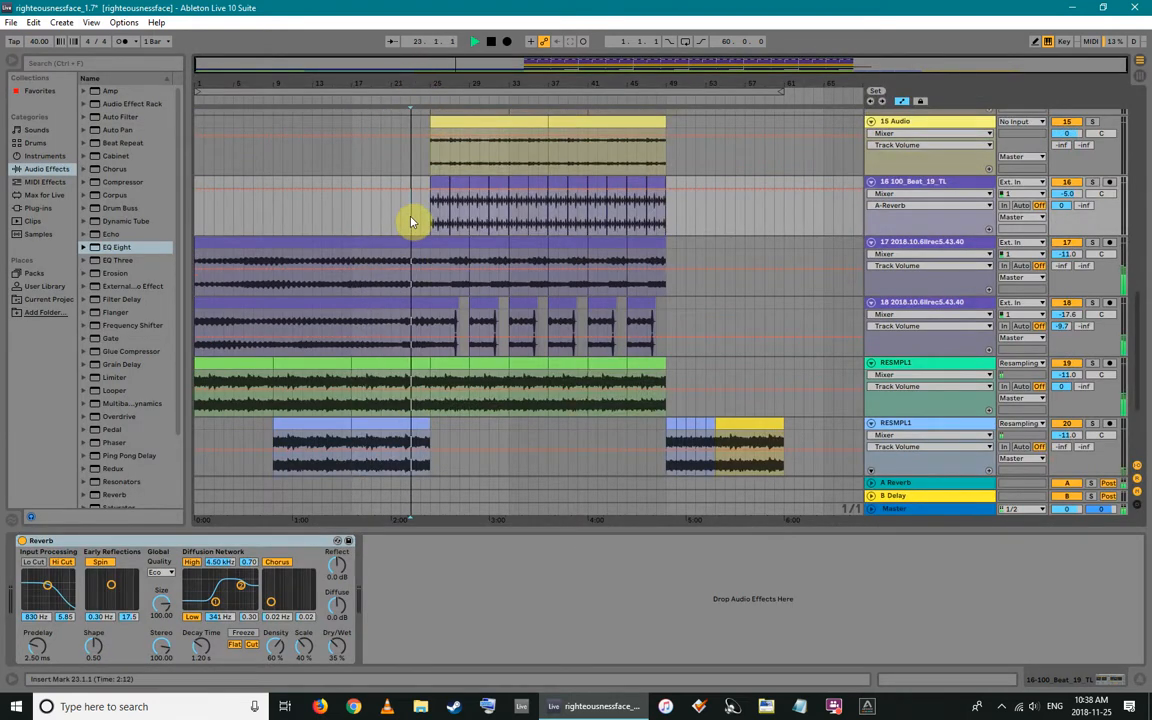
pyautogui.moveTo(435, 79); pyautogui.dragTo(420, 289)
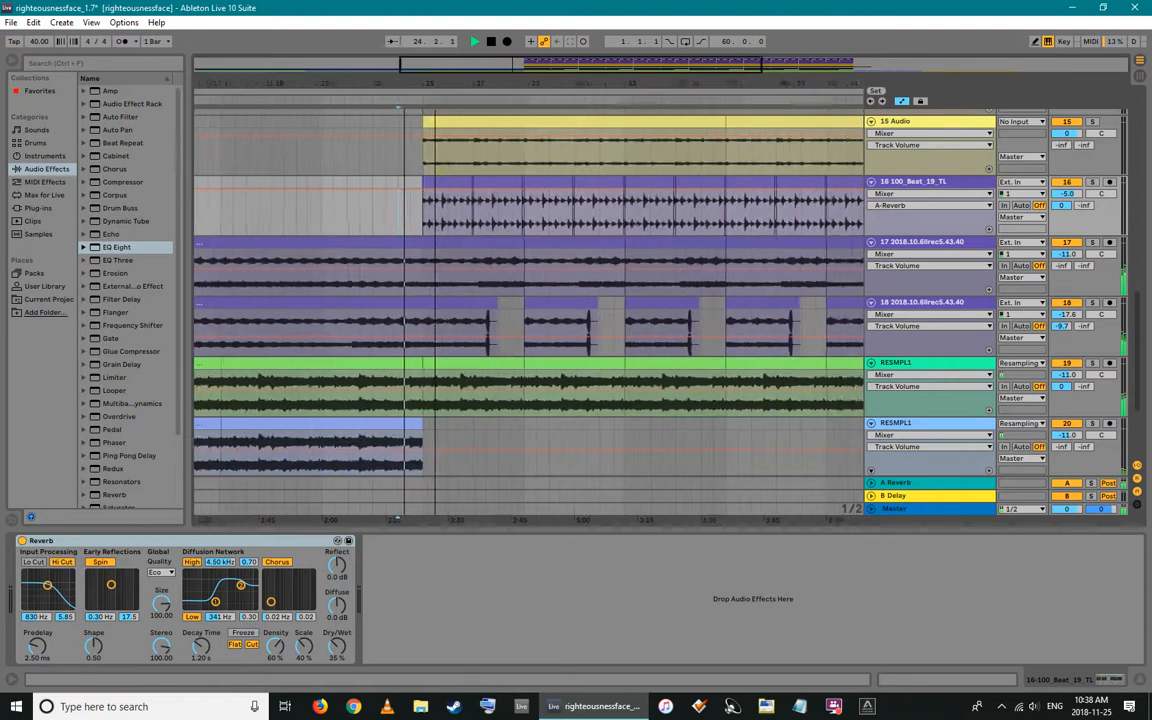
# Examine the bar 25 clips on tracks 2 and 4 during playback, folding the note editor to the used pitches
pyautogui.scroll(5, 420, 289)
pyautogui.scroll(10, 420, 290)
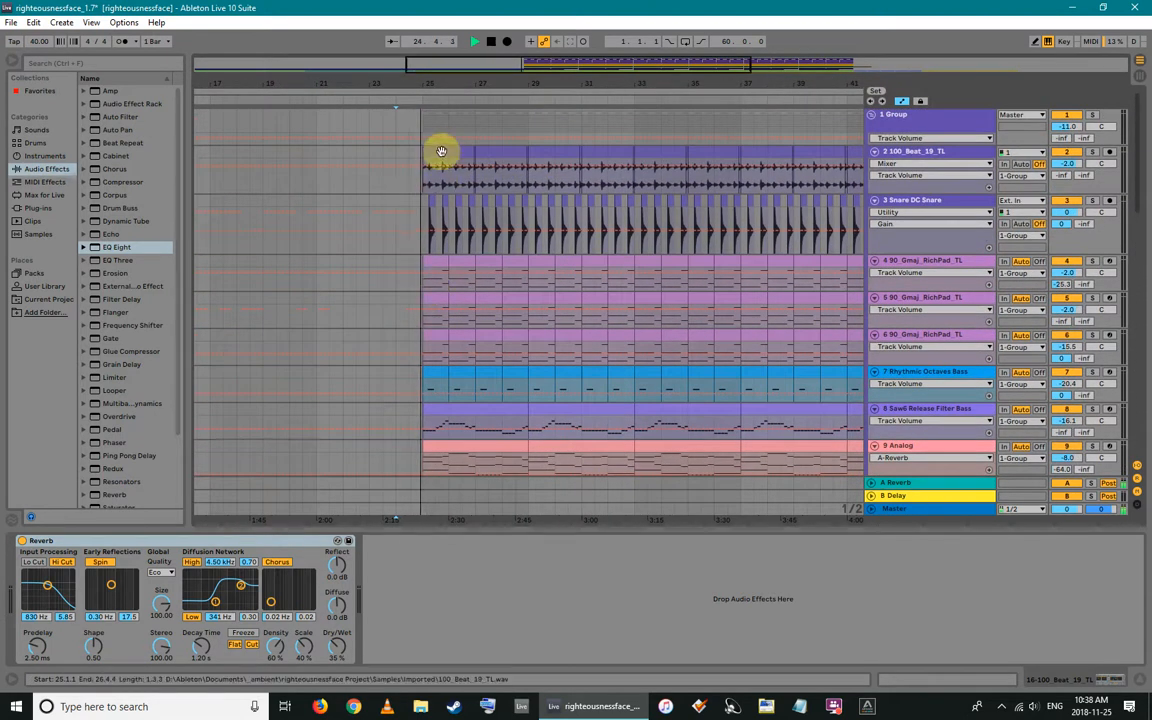
pyautogui.click(442, 154)
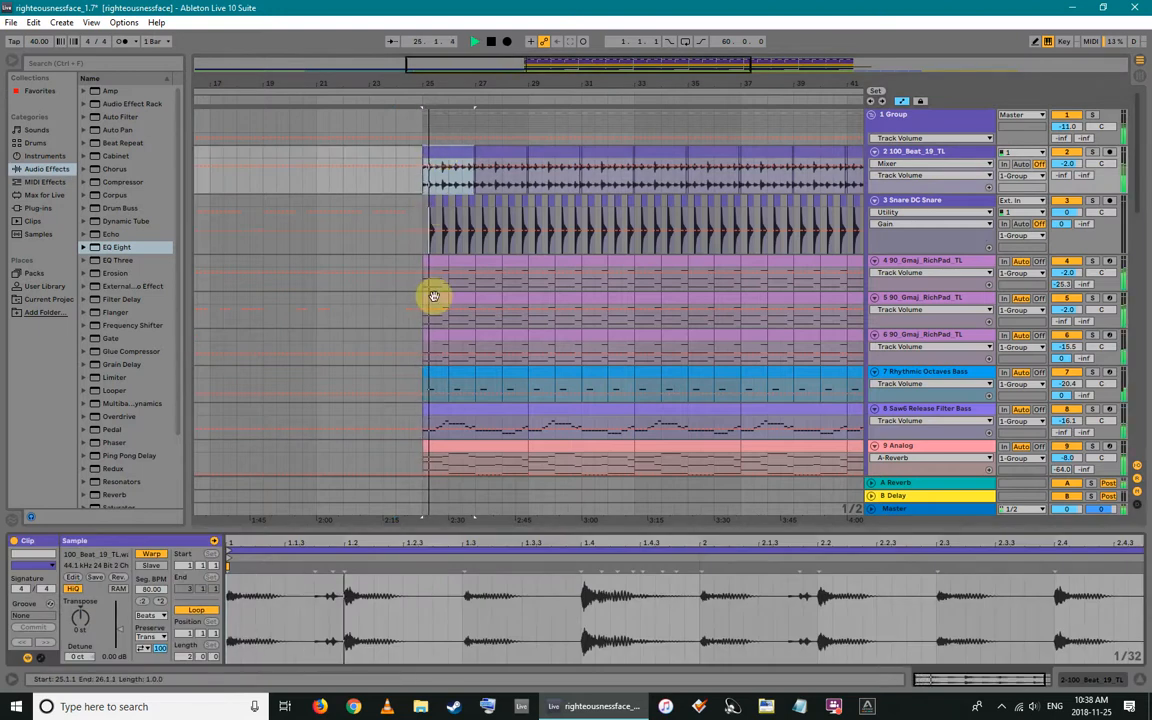
pyautogui.click(435, 260)
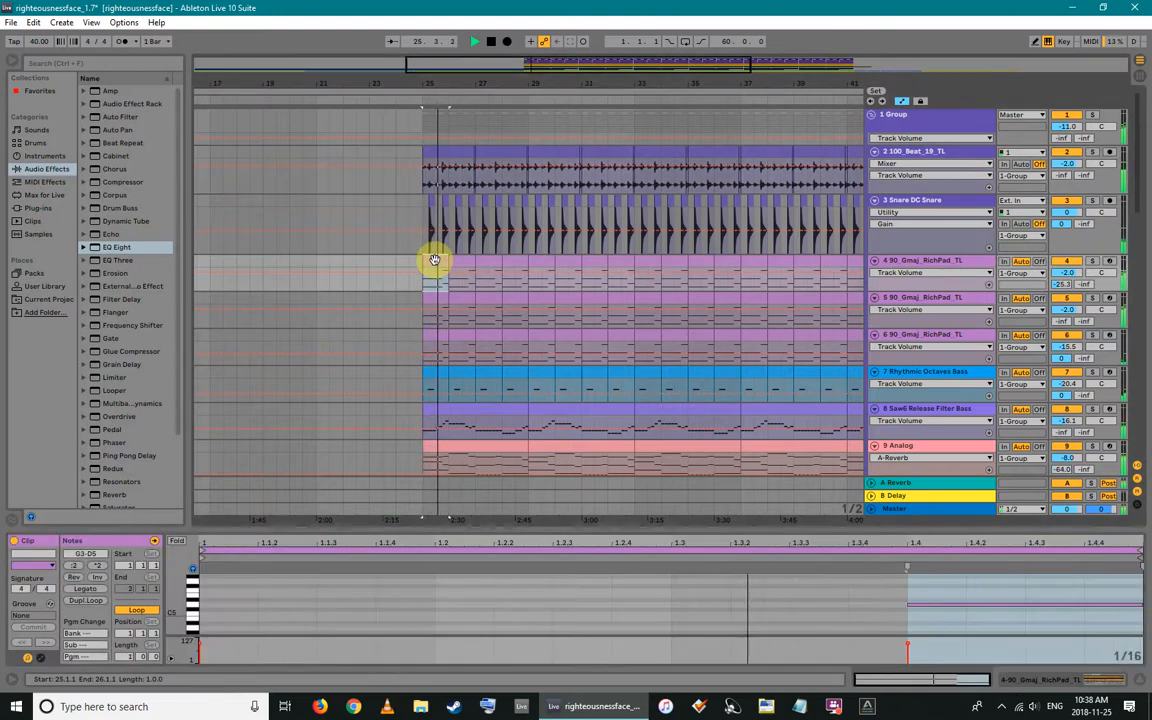
pyautogui.scroll(-2, 440, 262)
pyautogui.doubleClick(187, 603)
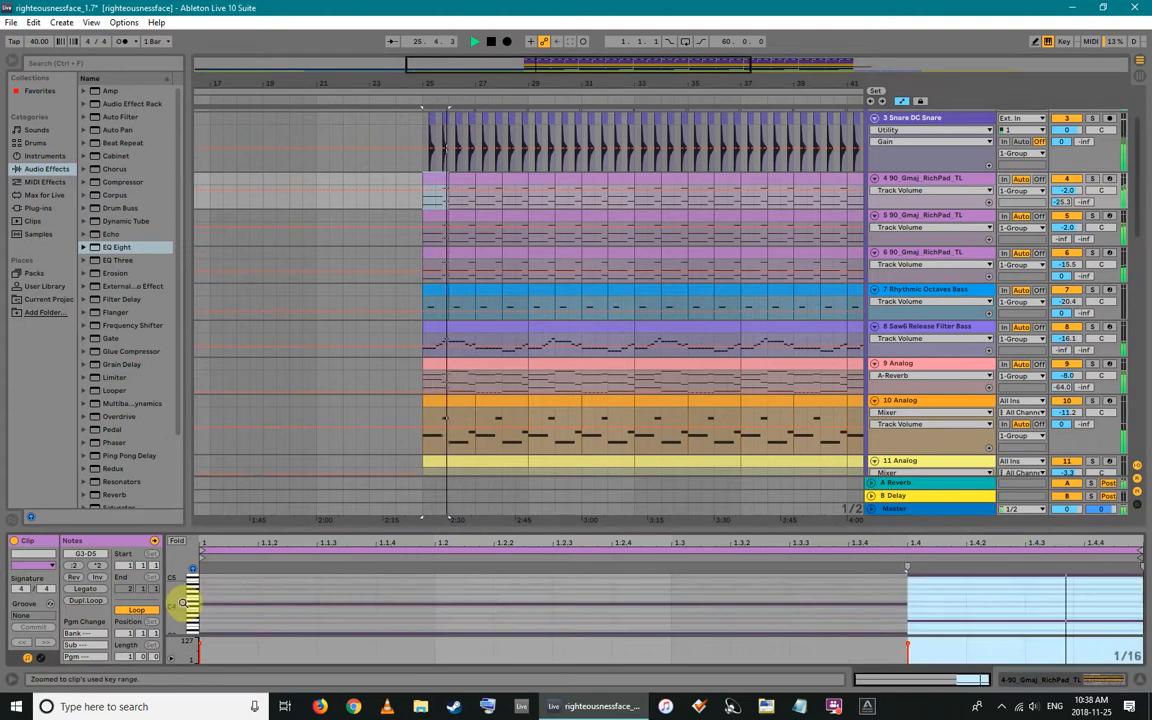
pyautogui.click(178, 542)
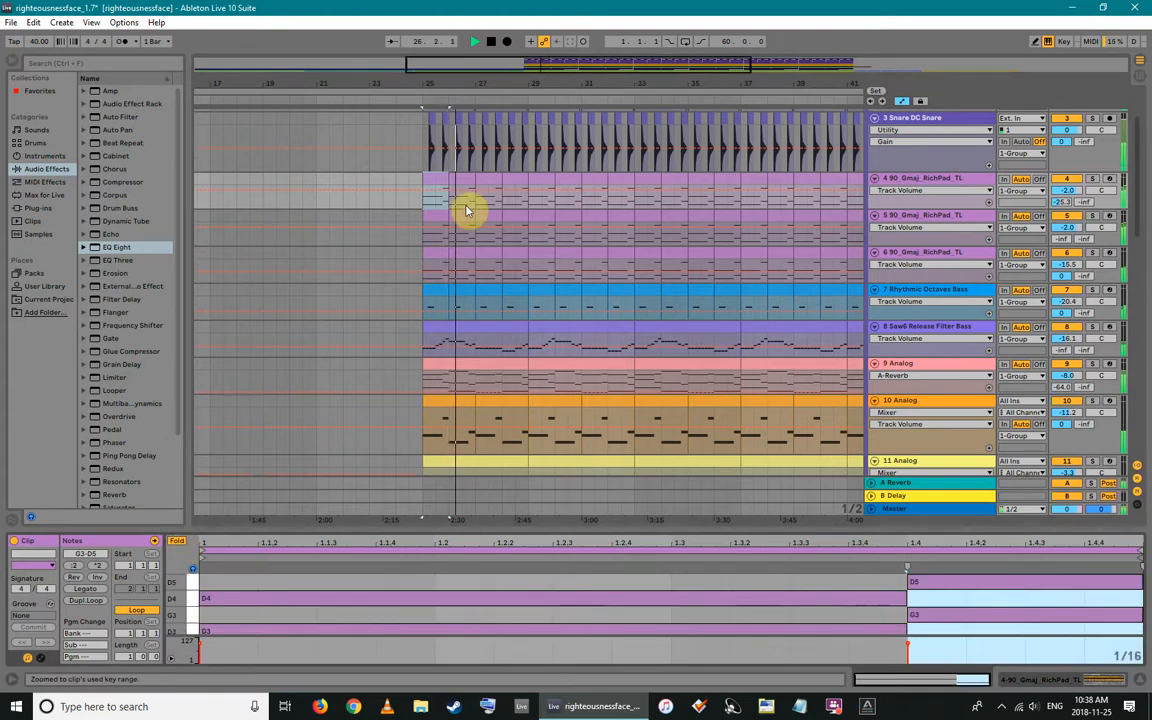
# Examine the notes of the bar 25 clips on tracks 5, 6 and 7 during playback
pyautogui.scroll(-1, 465, 206)
pyautogui.click(432, 162)
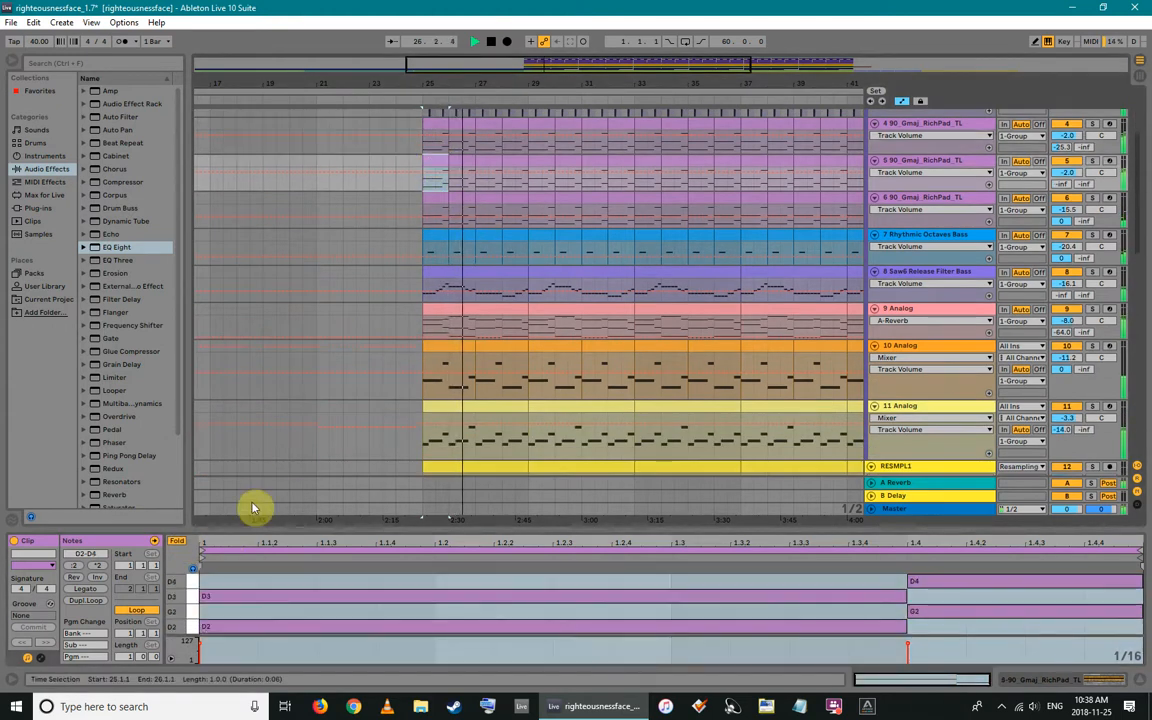
pyautogui.click(440, 205)
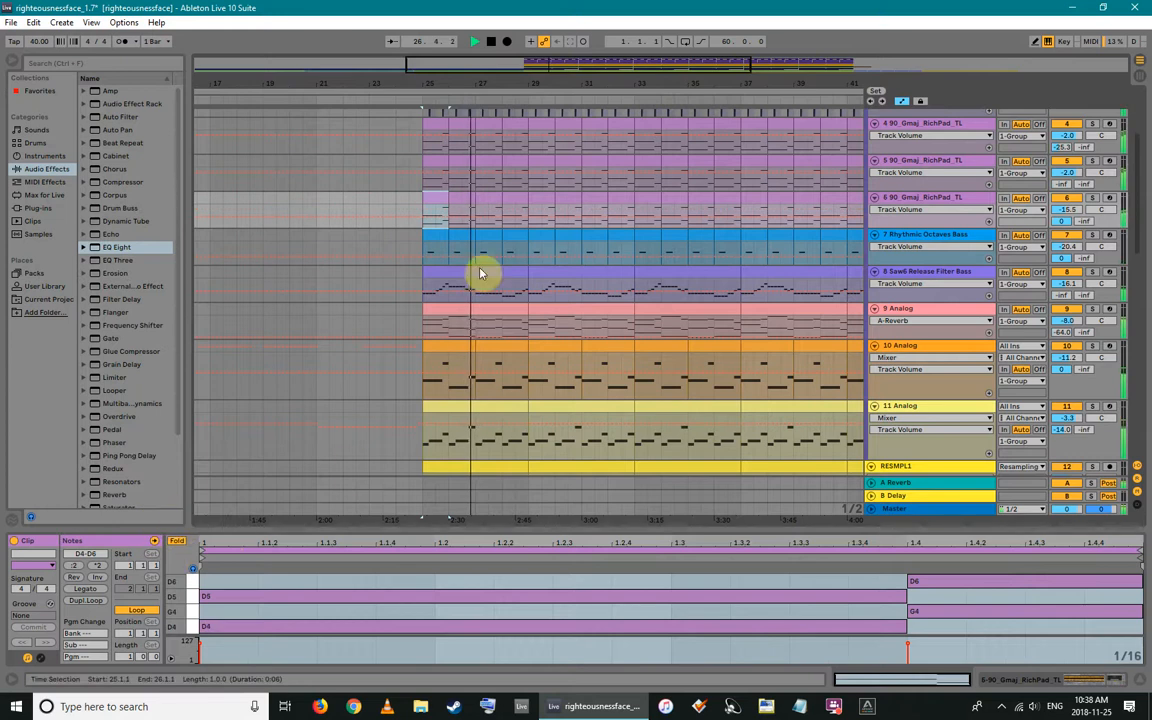
pyautogui.click(430, 250)
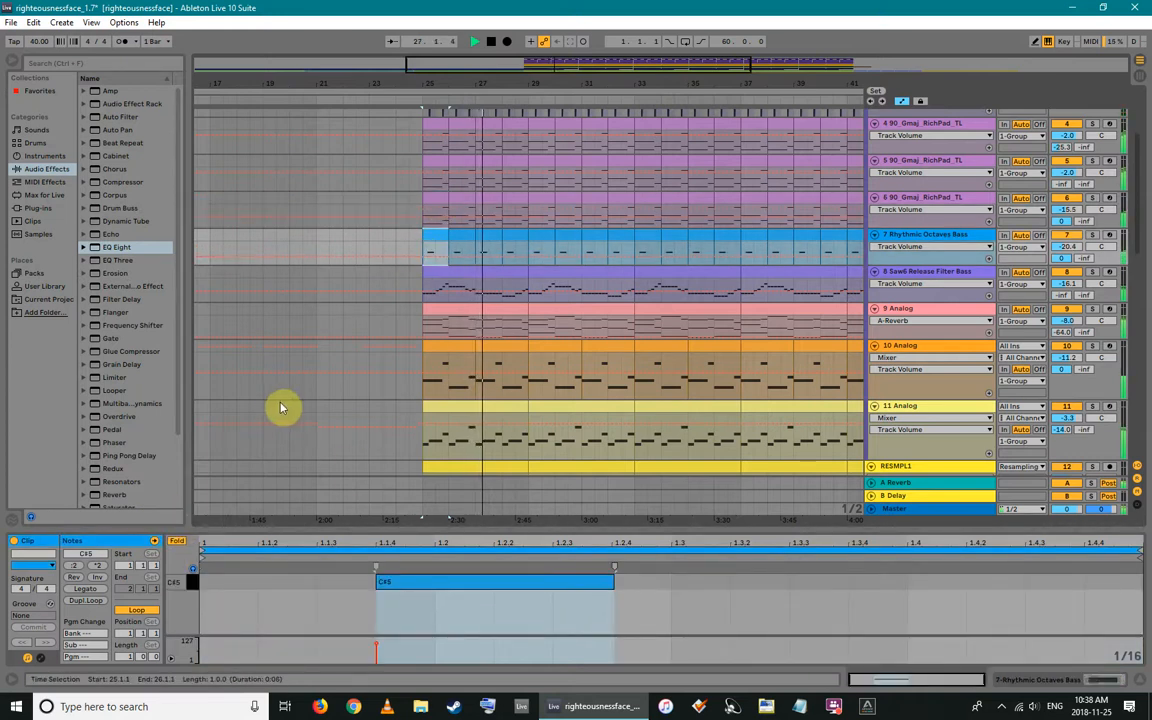
# Hide the browser and view the waveform of track 12 RESMPL1's first clip at bar 25
pyautogui.scroll(-2, 481, 262)
pyautogui.moveTo(480, 84); pyautogui.dragTo(317, 76)
pyautogui.click(13, 61)
pyautogui.scroll(-2, 357, 303)
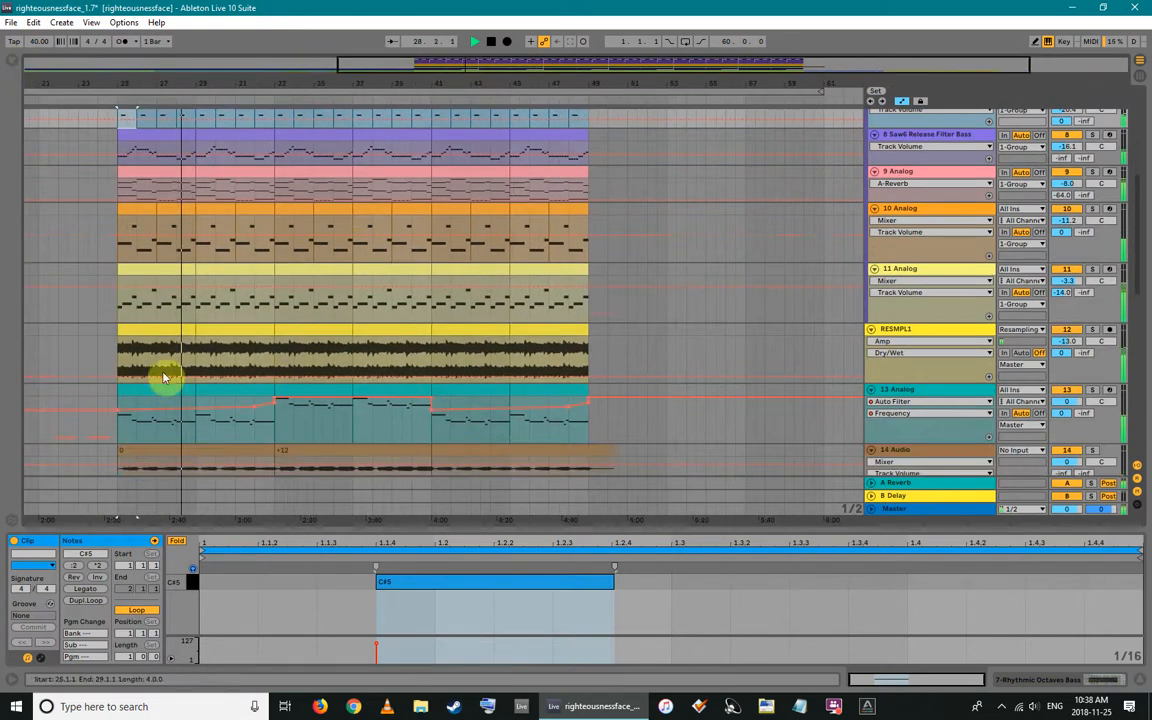
pyautogui.click(163, 332)
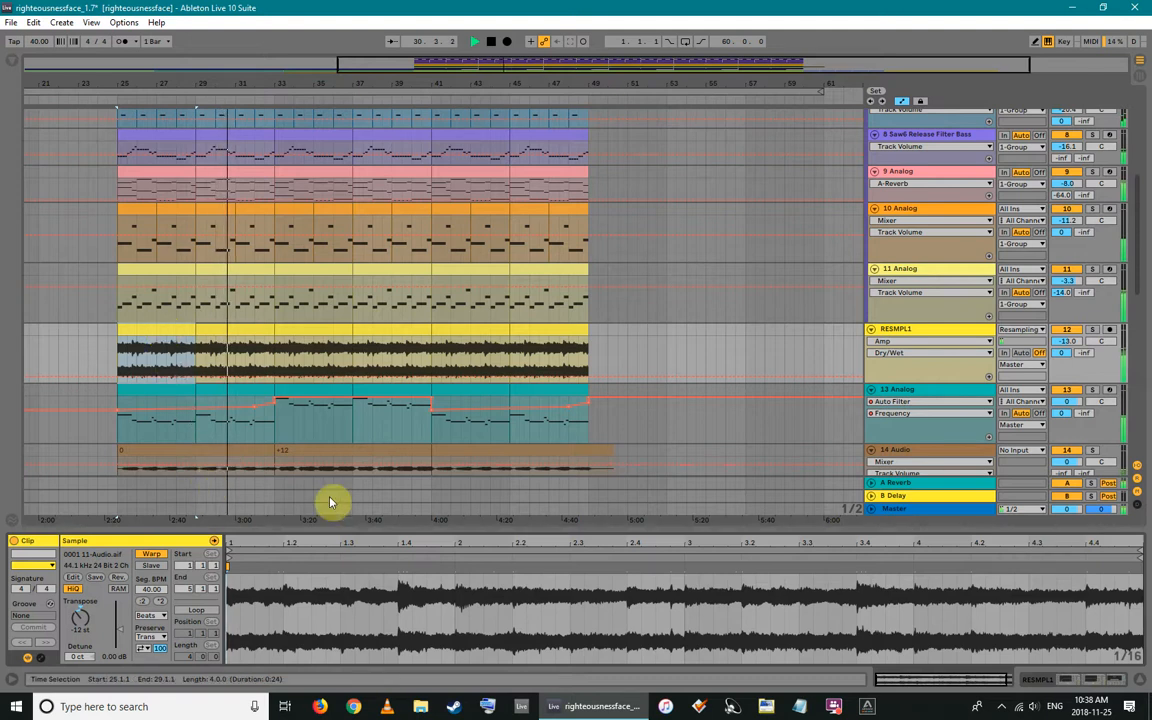
# Select the whole arrangement from bar 1 to bar 61 and turn on arrangement looping
pyautogui.moveTo(237, 82); pyautogui.dragTo(243, 72)
pyautogui.scroll(-5, 329, 437)
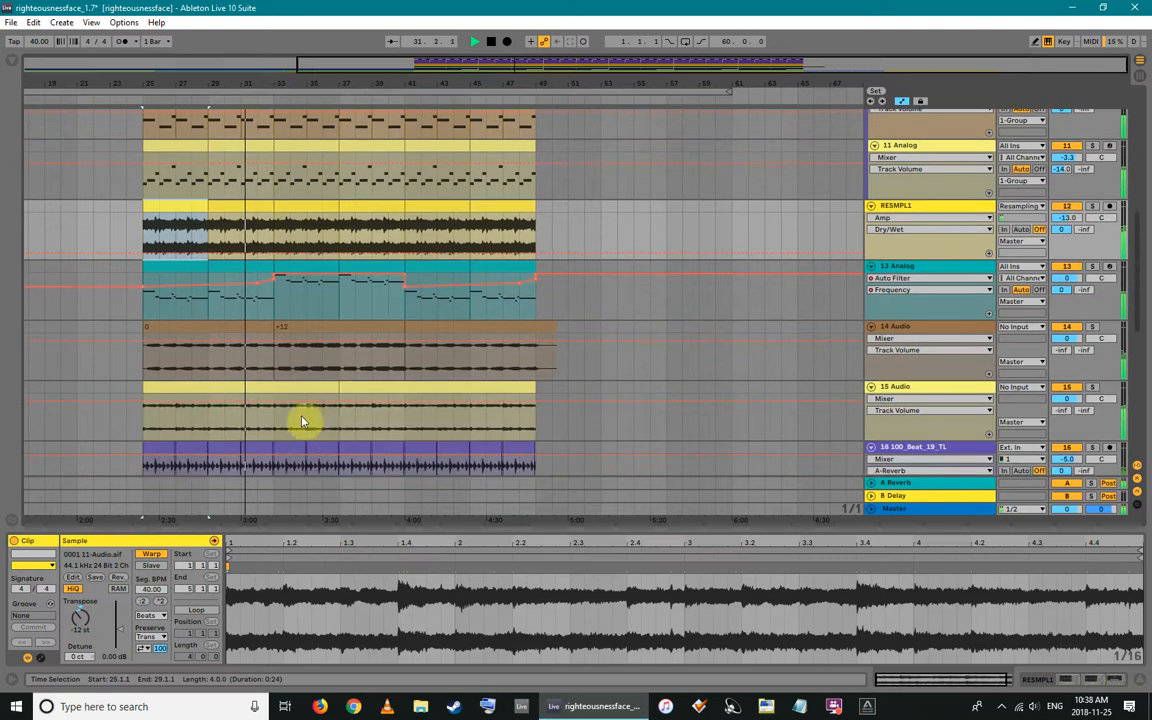
pyautogui.scroll(-10, 476, 355)
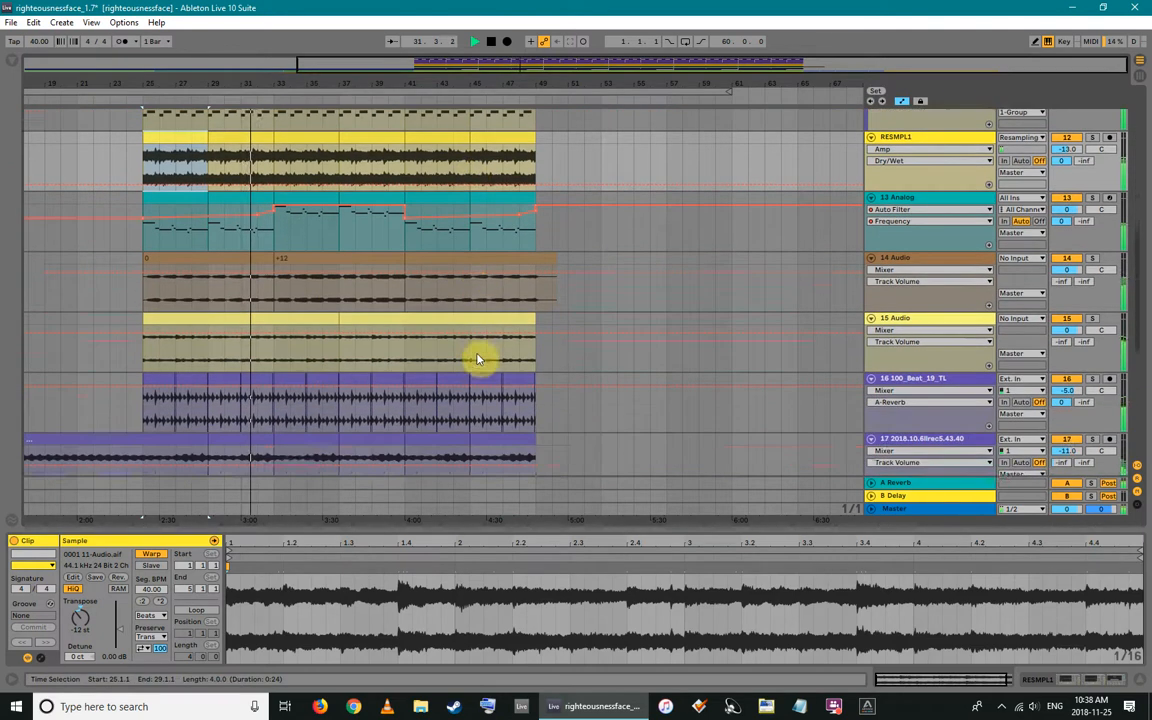
pyautogui.scroll(-3, 729, 220)
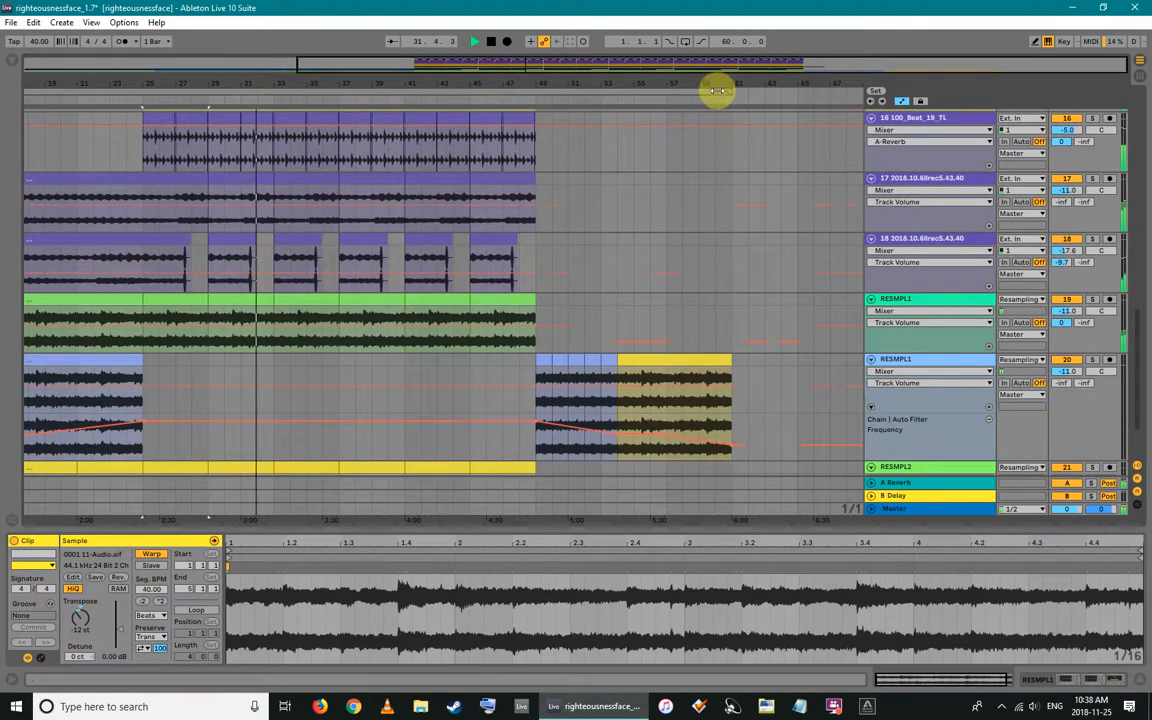
pyautogui.hotkey('ctrl', 'a')
pyautogui.click(685, 41)
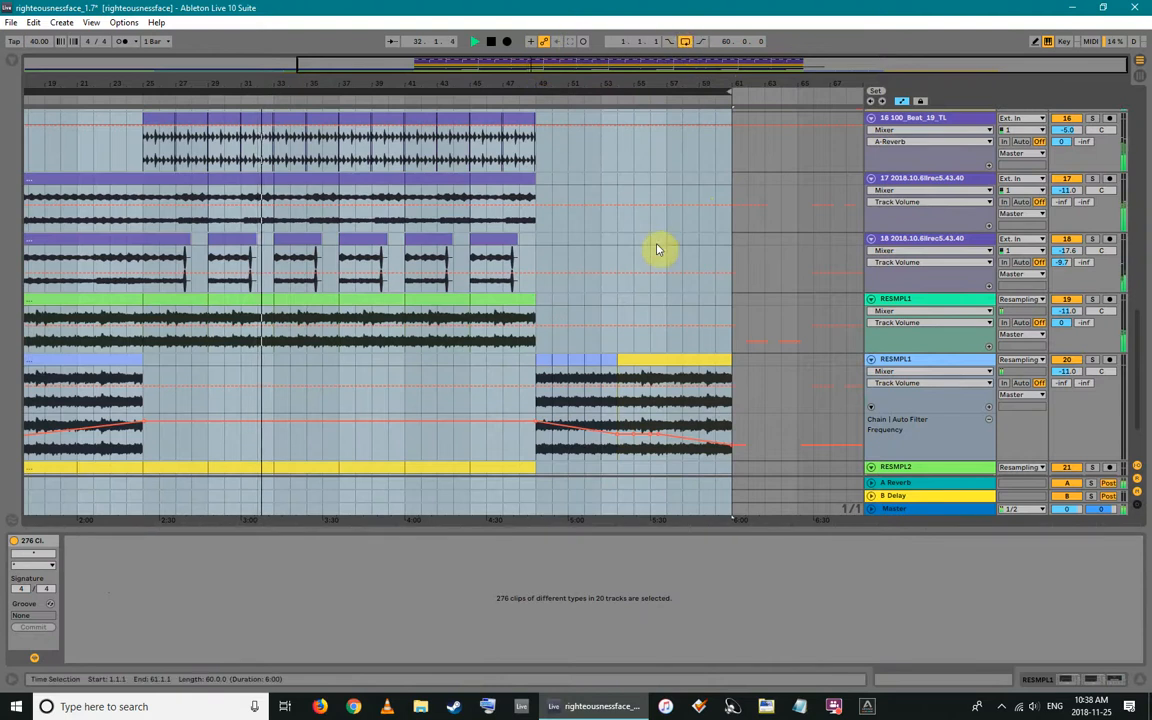
pyautogui.scroll(-3, 660, 240)
pyautogui.moveTo(729, 93)
pyautogui.mouseDown()
pyautogui.moveTo(751, 101)
pyautogui.moveTo(730, 101)
pyautogui.mouseUp()
pyautogui.hotkey('ctrl', 'a')
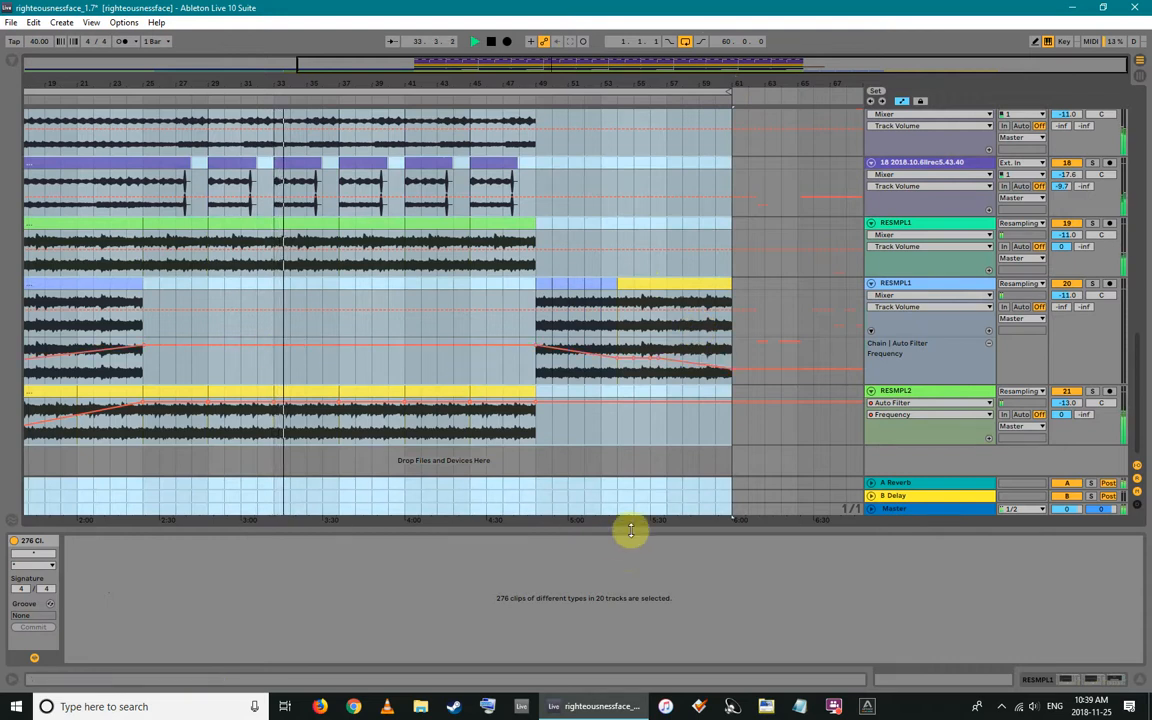
# Examine the A Reverb return's Reverb device and the Master track's device chain
pyautogui.moveTo(635, 532); pyautogui.dragTo(620, 628)
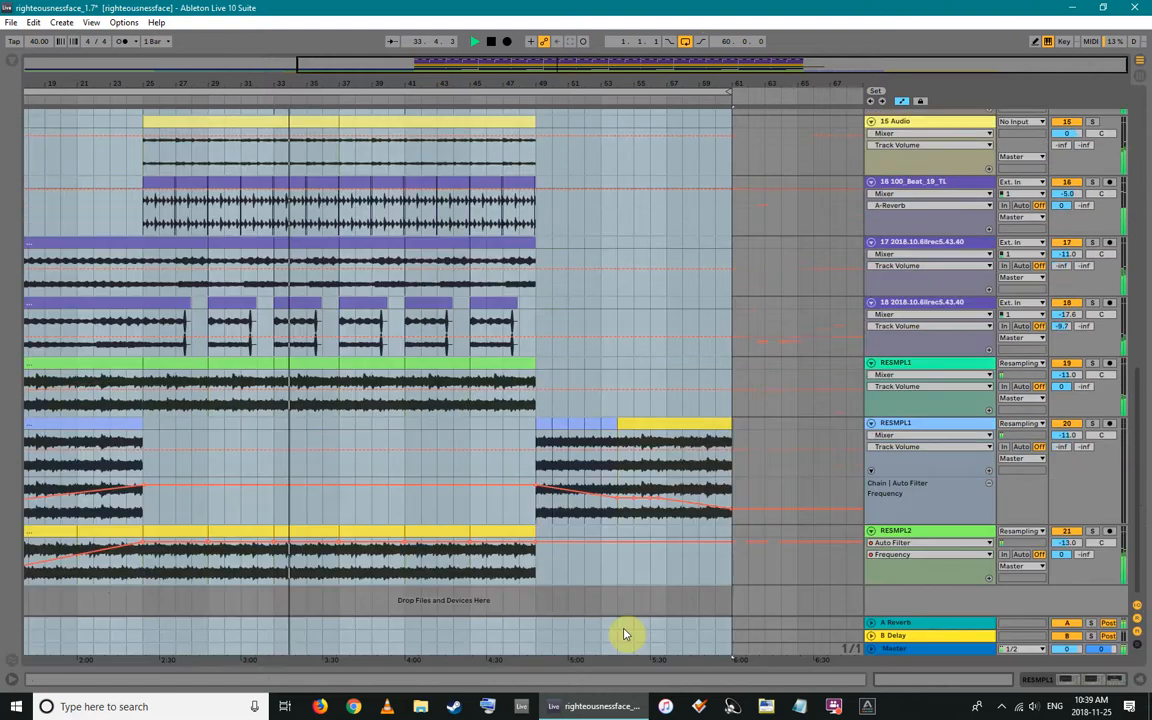
pyautogui.moveTo(874, 650); pyautogui.dragTo(884, 617)
pyautogui.doubleClick(884, 617)
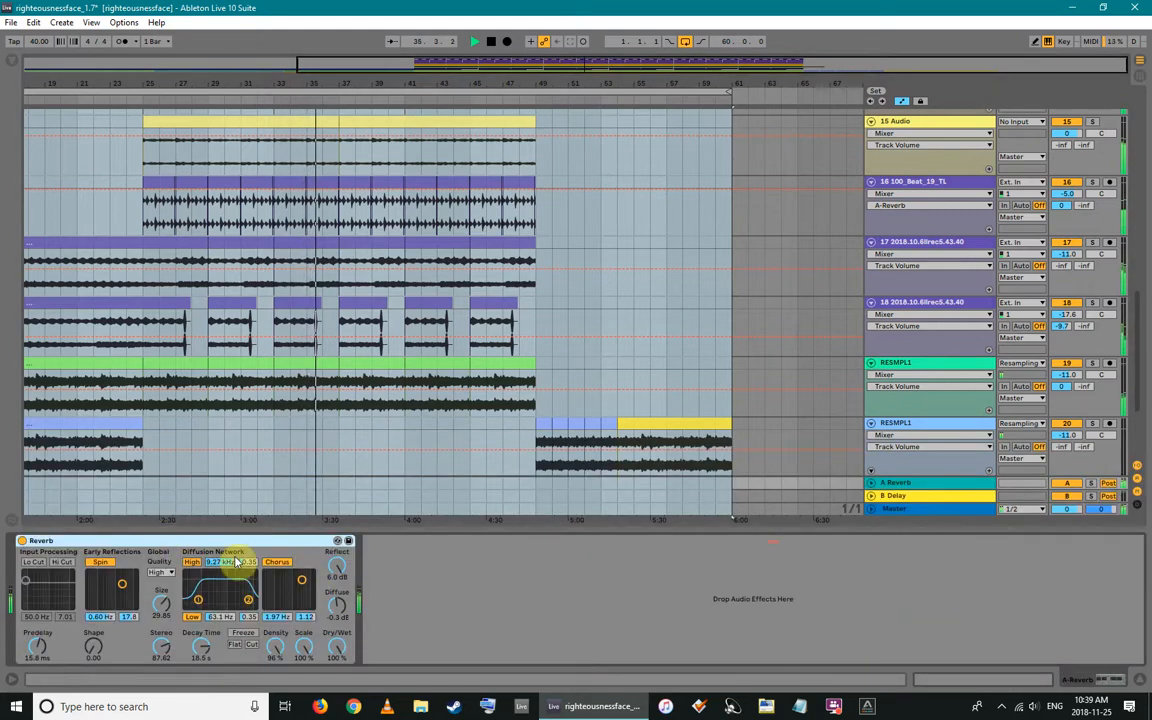
pyautogui.click(897, 510)
pyautogui.doubleClick(896, 511)
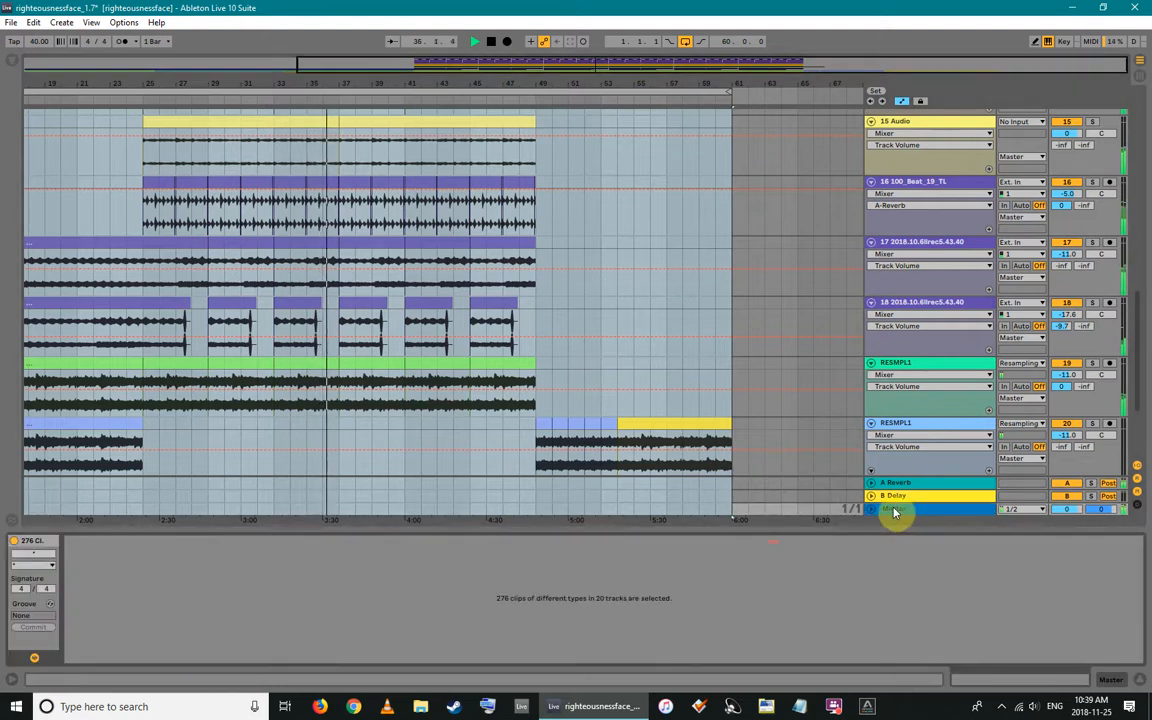
pyautogui.click(895, 512)
# Look over the upper arrangement tracks and check all track levels in the Session view mixer during playback
pyautogui.scroll(4, 400, 380)
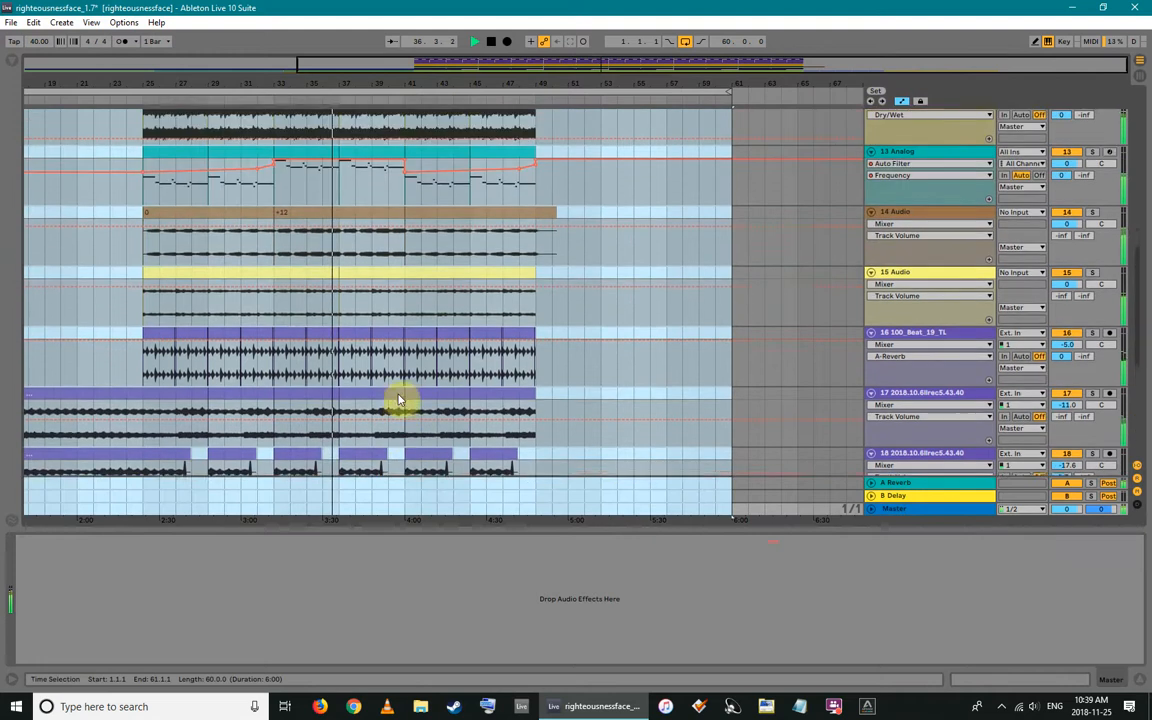
pyautogui.click(402, 312)
pyautogui.scroll(4, 398, 313)
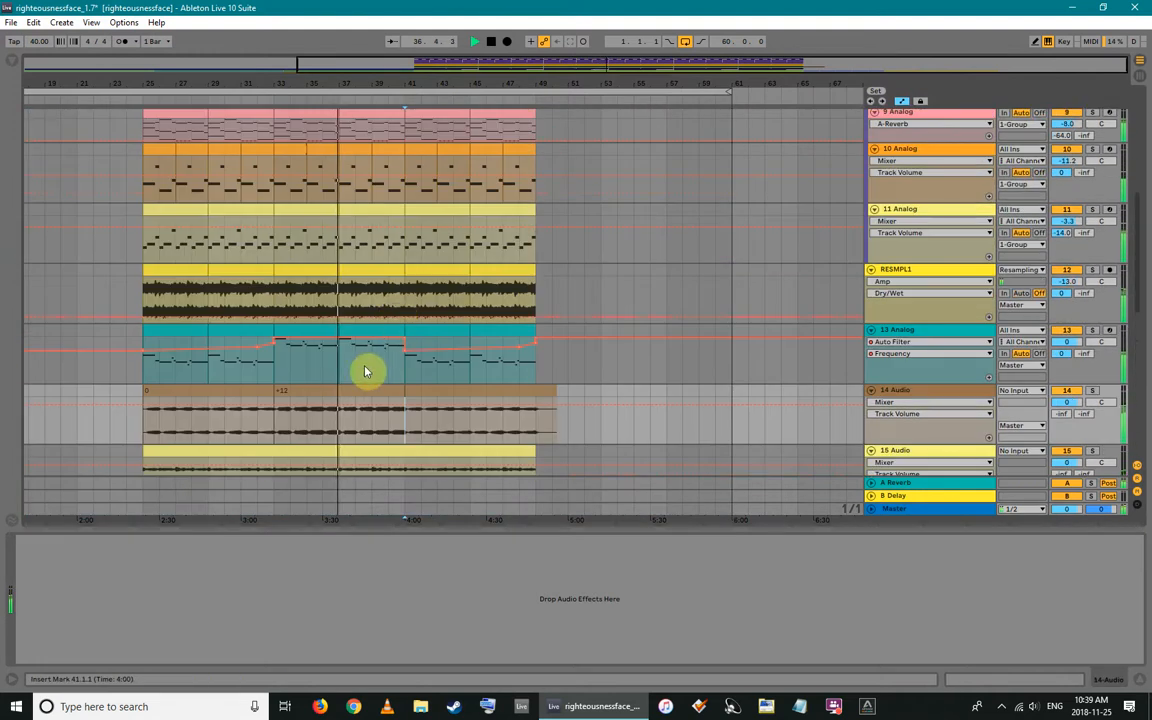
pyautogui.scroll(1, 378, 126)
pyautogui.moveTo(363, 82); pyautogui.dragTo(457, 80)
pyautogui.press('Tab')
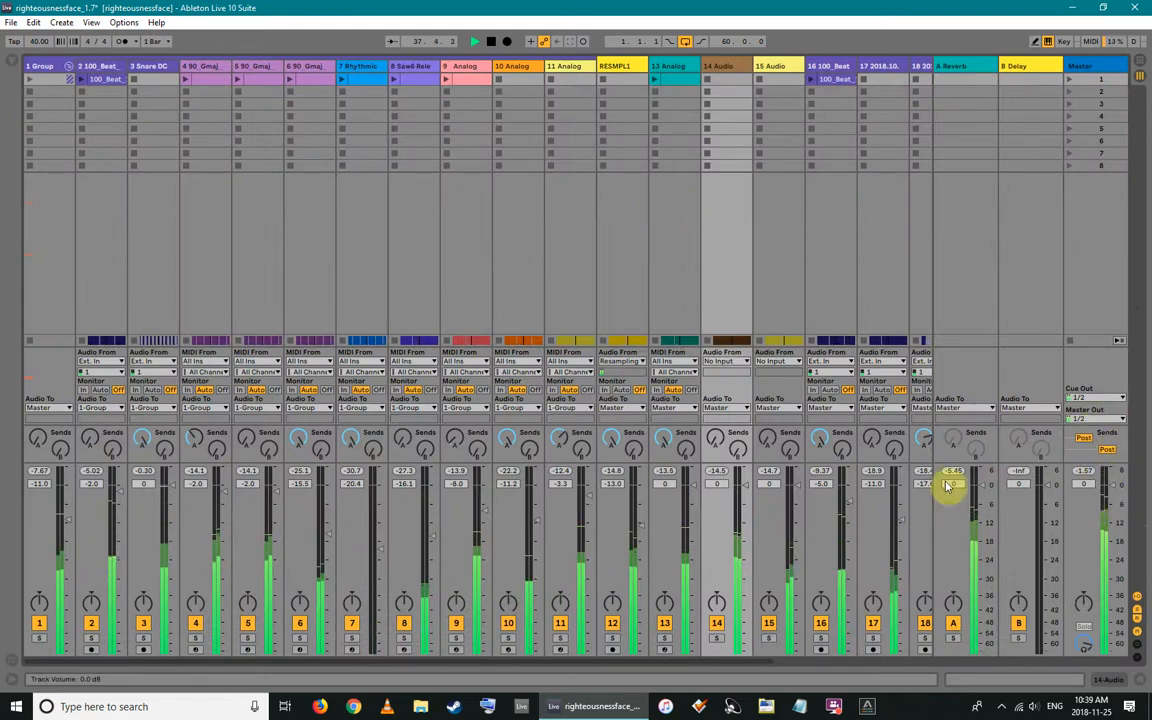
pyautogui.moveTo(620, 665); pyautogui.dragTo(480, 662)
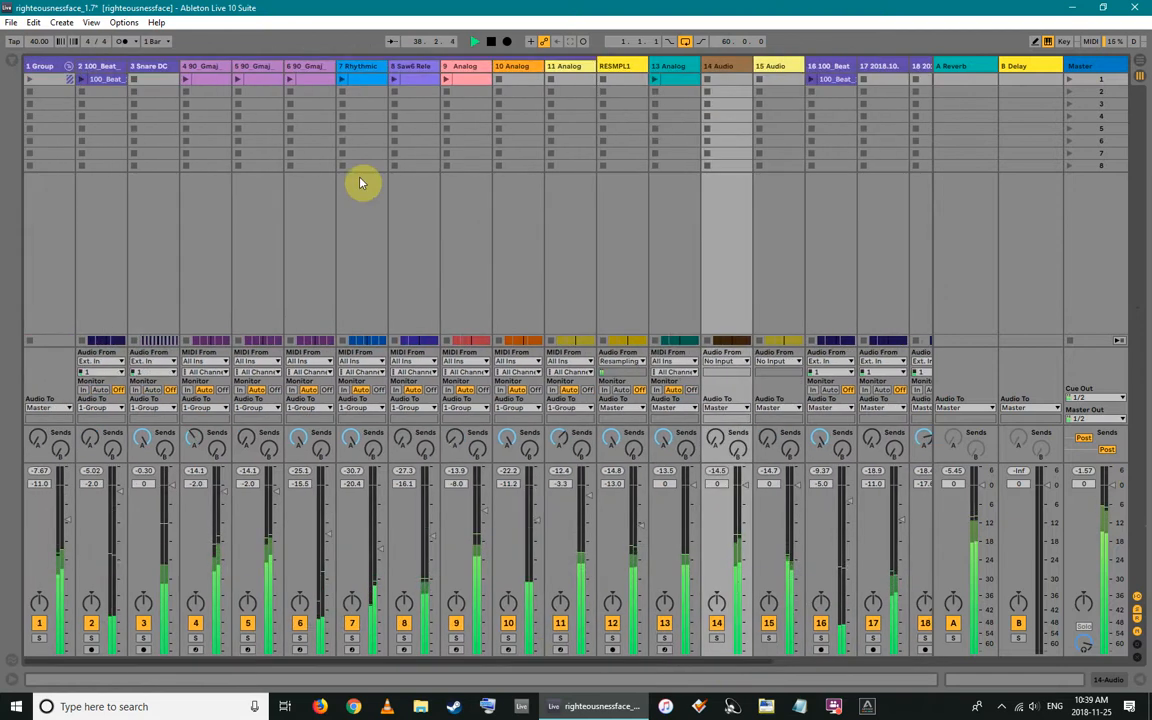
# Delete all clips from the Session view slots and return to the Arrangement view
pyautogui.doubleClick(264, 82)
pyautogui.hotkey('ctrl', 'a')
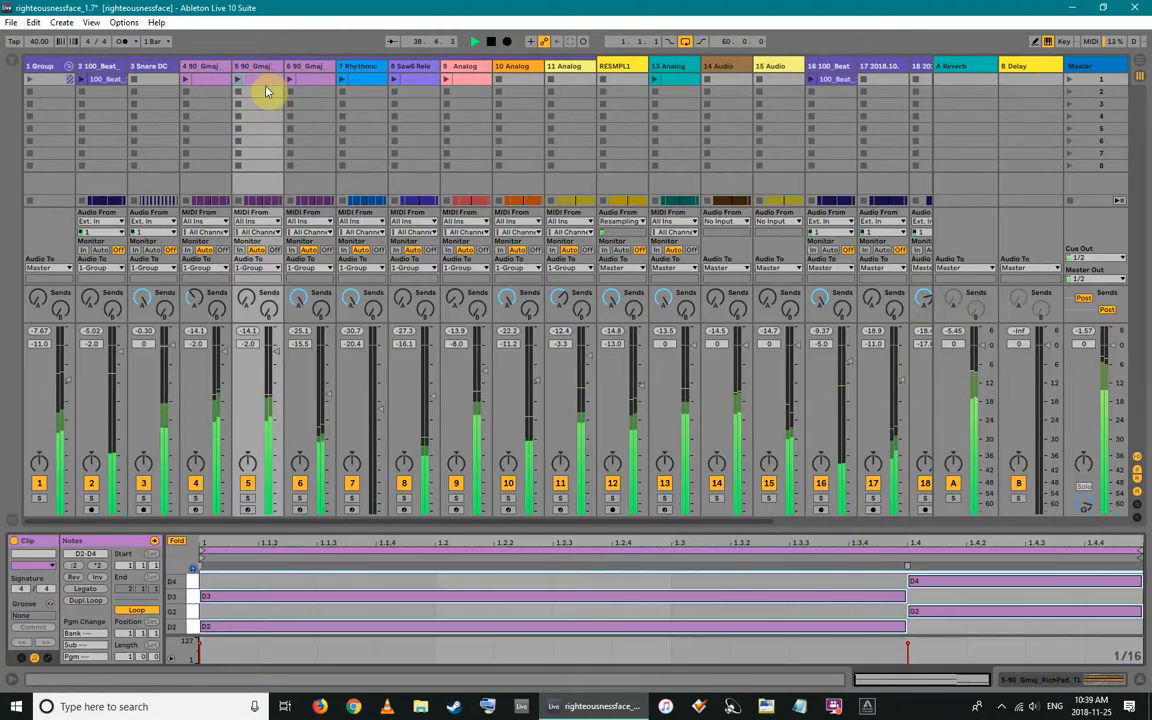
pyautogui.click(264, 115)
pyautogui.click(267, 81)
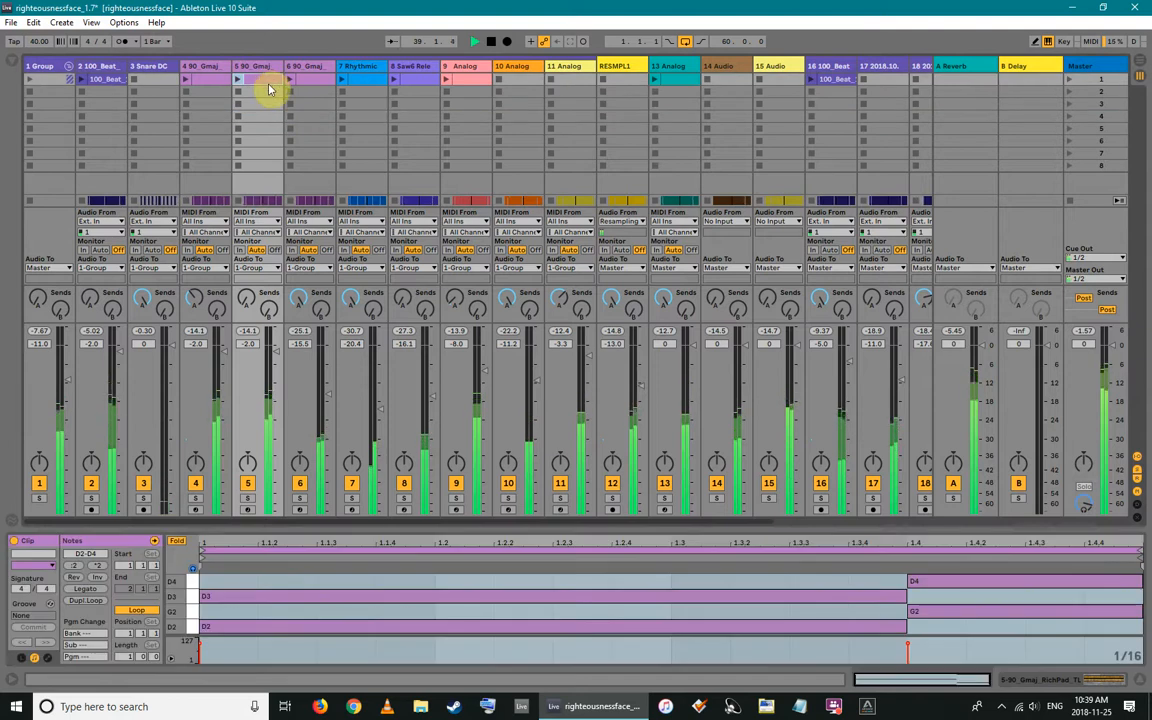
pyautogui.hotkey('ctrl', 'a')
pyautogui.press('Delete')
pyautogui.press('Tab')
# Select track 9's clips from bar 25 to bar 49 and set the arrangement loop to that 24-bar range
pyautogui.moveTo(503, 83); pyautogui.dragTo(503, 45)
pyautogui.click(501, 270)
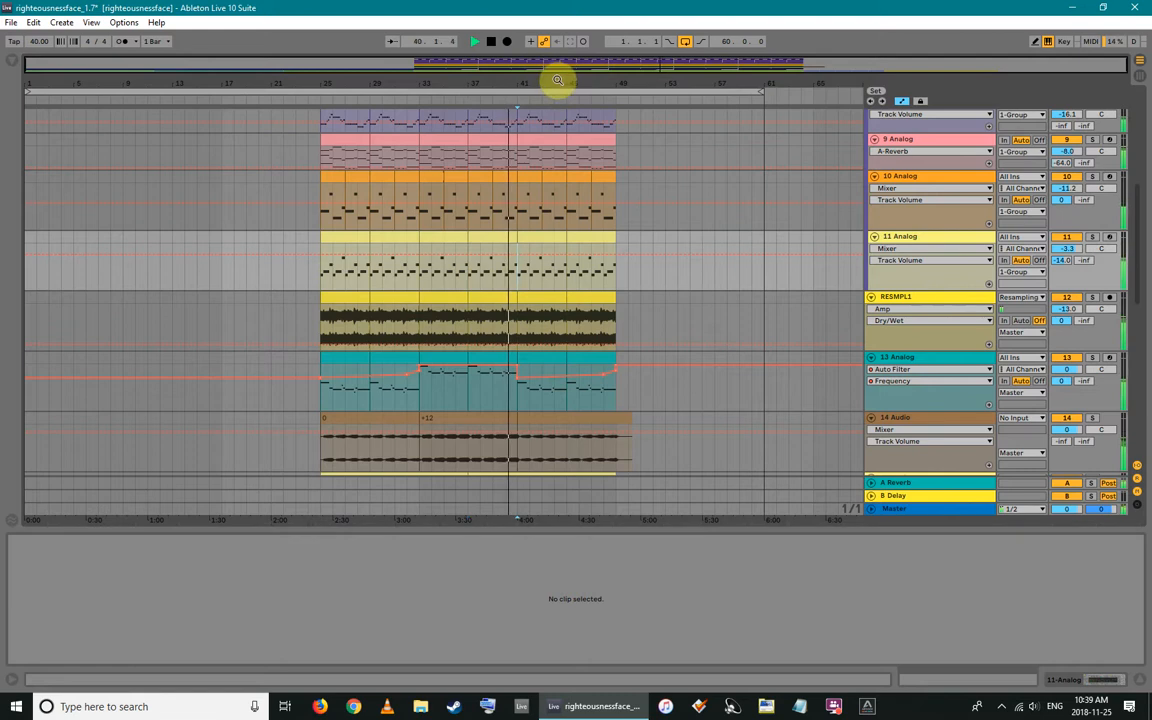
pyautogui.moveTo(320, 155); pyautogui.dragTo(610, 170)
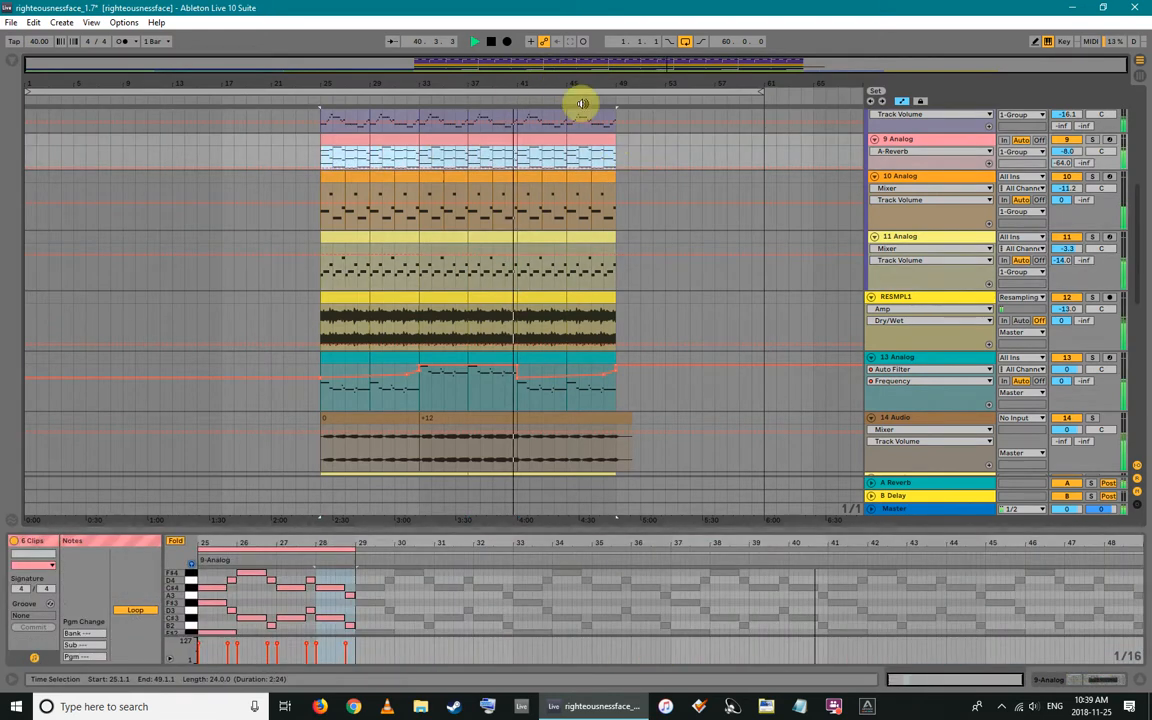
pyautogui.press('z')
# View track 15's clip waveform and look over the lower tracks across the full arrangement length
pyautogui.scroll(-6, 692, 380)
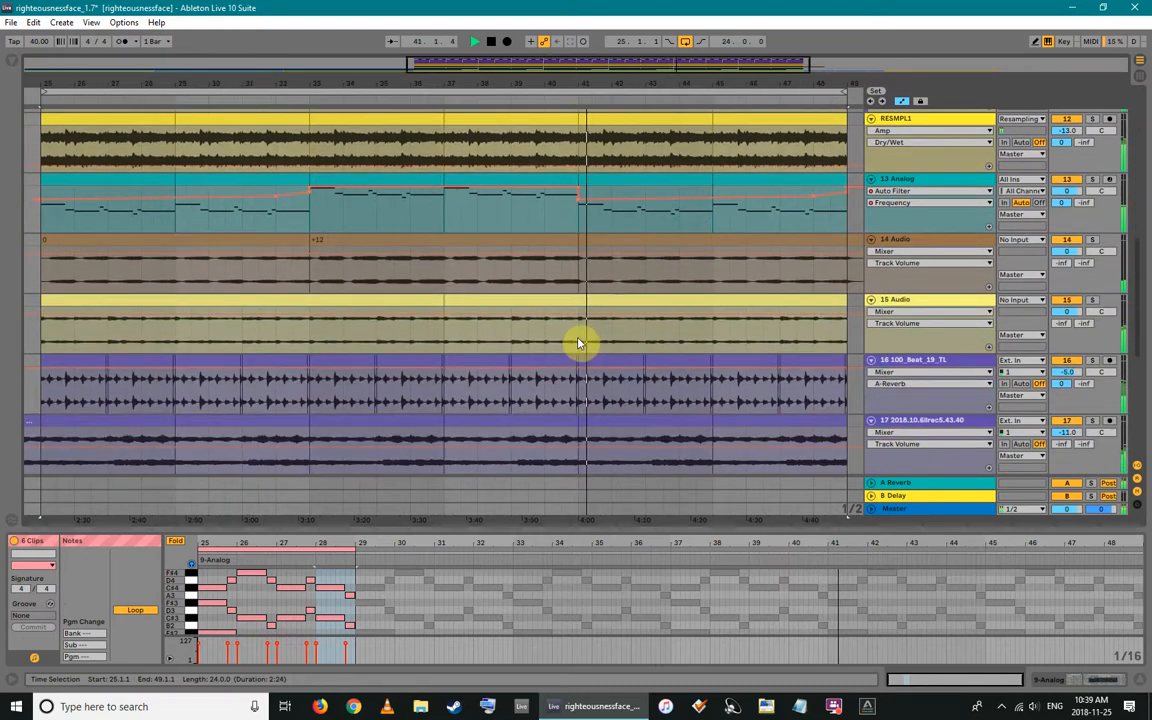
pyautogui.click(714, 340)
pyautogui.scroll(-3, 716, 340)
pyautogui.scroll(-4, 716, 345)
pyautogui.moveTo(789, 81); pyautogui.dragTo(545, 76)
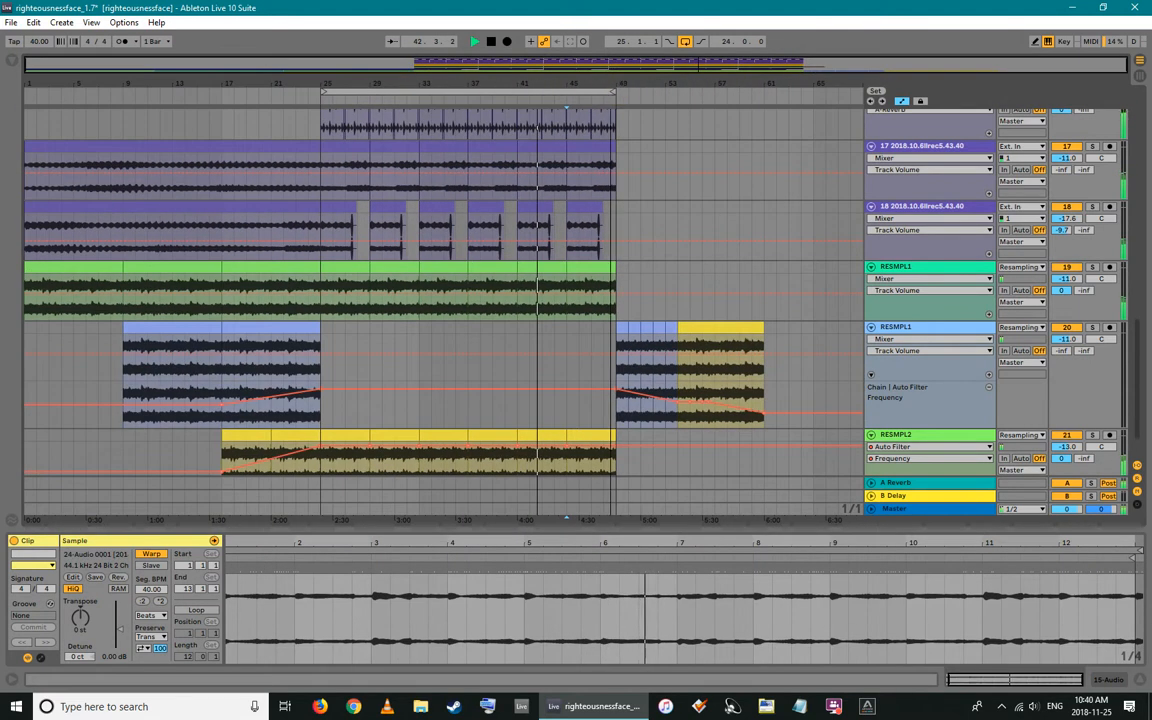
# Select all arrangement clips and set the loop to the full 60 bars starting at bar 1
pyautogui.hotkey('ctrl', 'a')
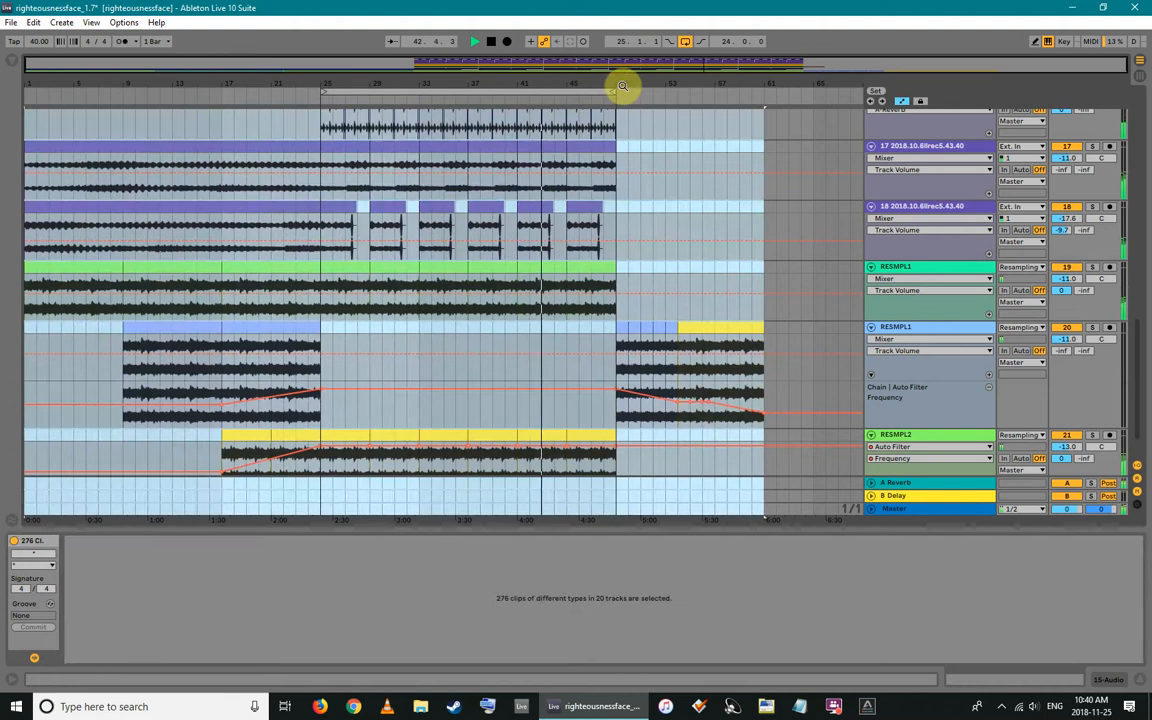
pyautogui.click(629, 125)
pyautogui.moveTo(743, 78); pyautogui.dragTo(741, 114)
pyautogui.scroll(-2, 617, 260)
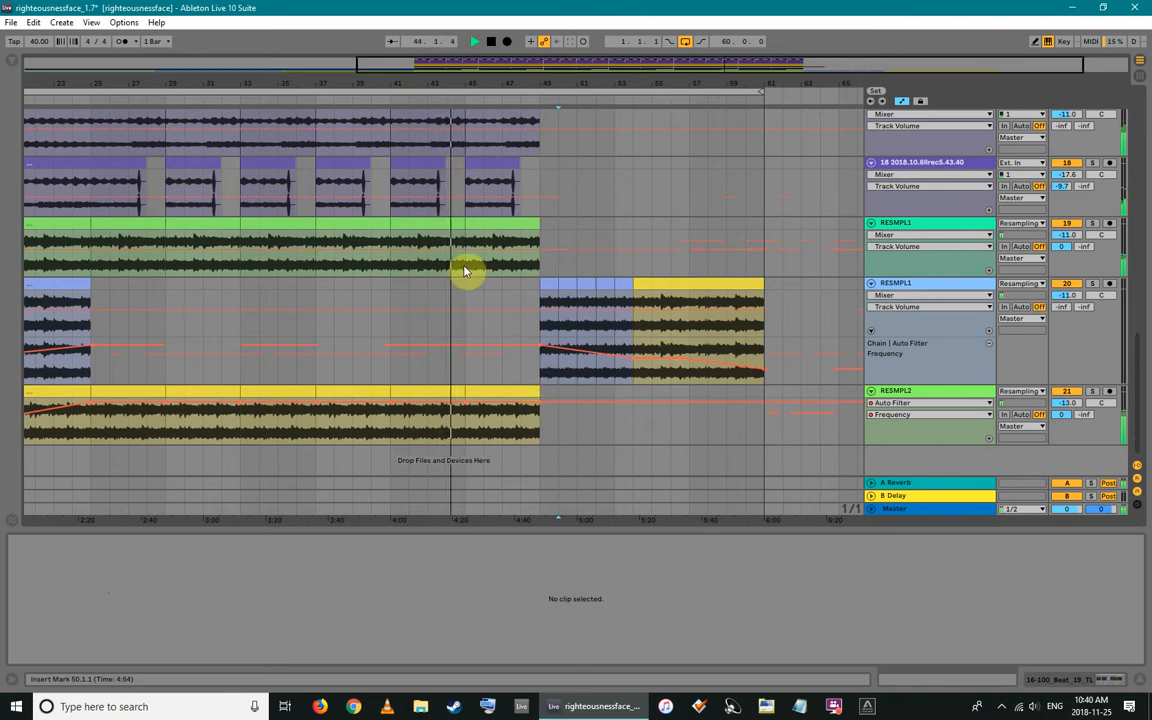
# Open track 13's device chain and view its automation for Analog F1 Resonance and Utility Gain
pyautogui.scroll(6, 488, 298)
pyautogui.scroll(3, 488, 298)
pyautogui.click(518, 422)
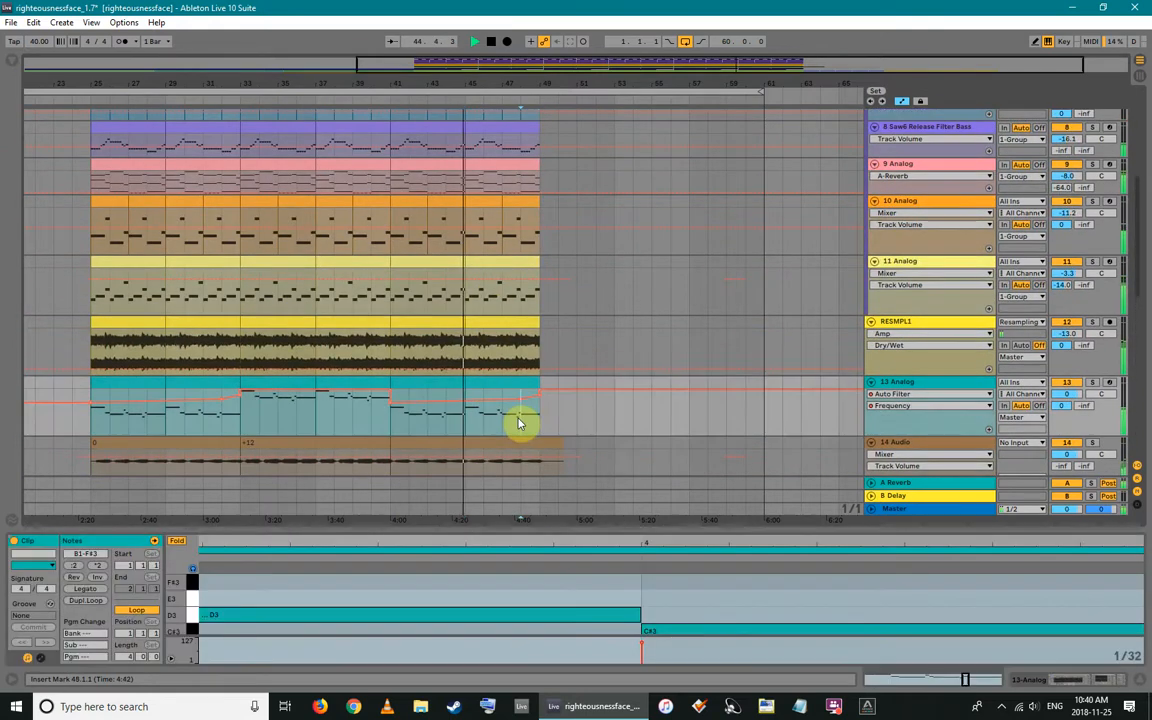
pyautogui.hotkey('shift', 'Tab')
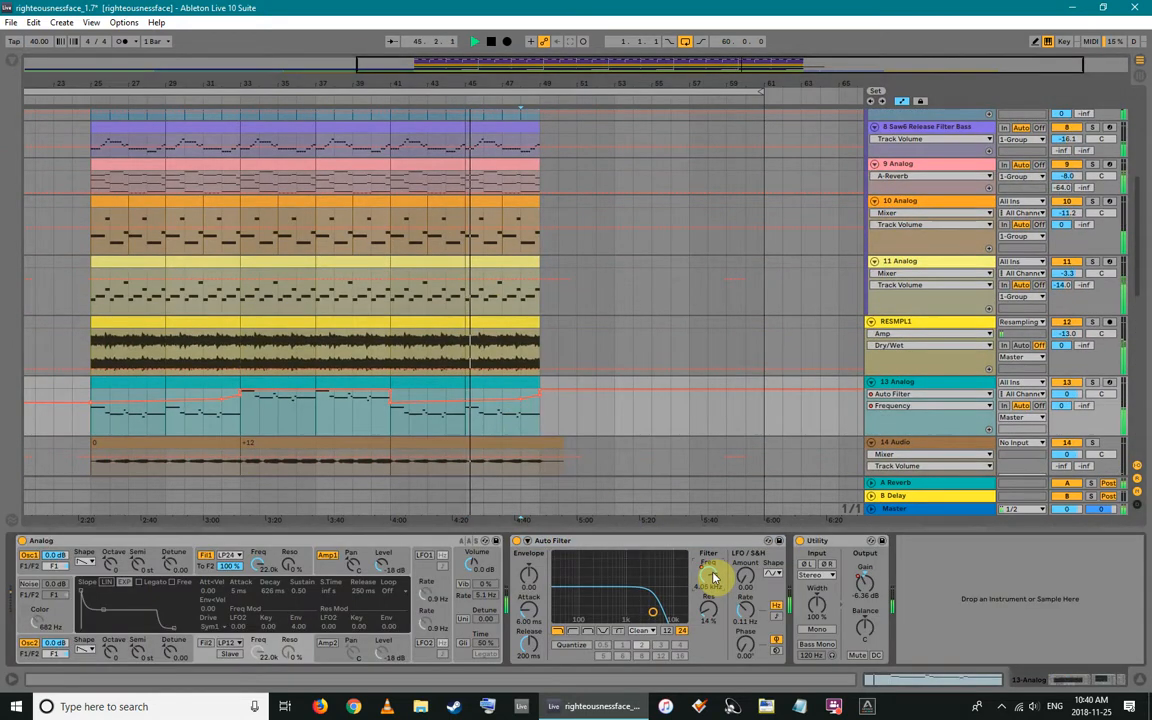
pyautogui.click(298, 558)
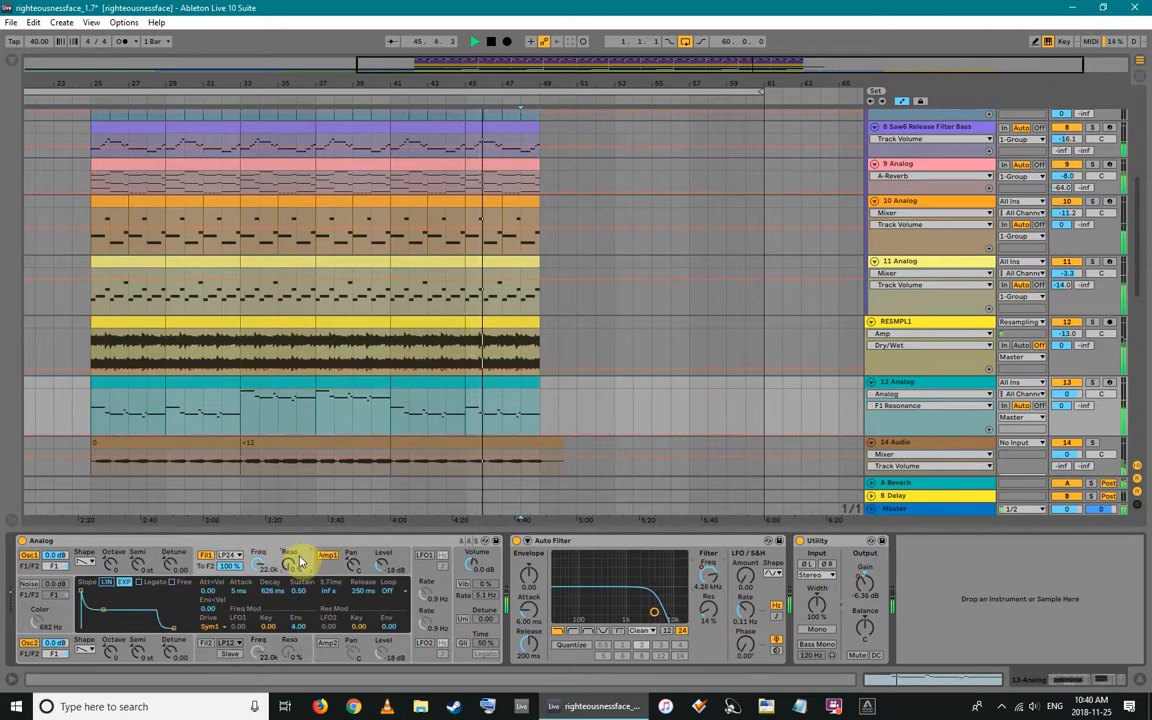
pyautogui.click(865, 583)
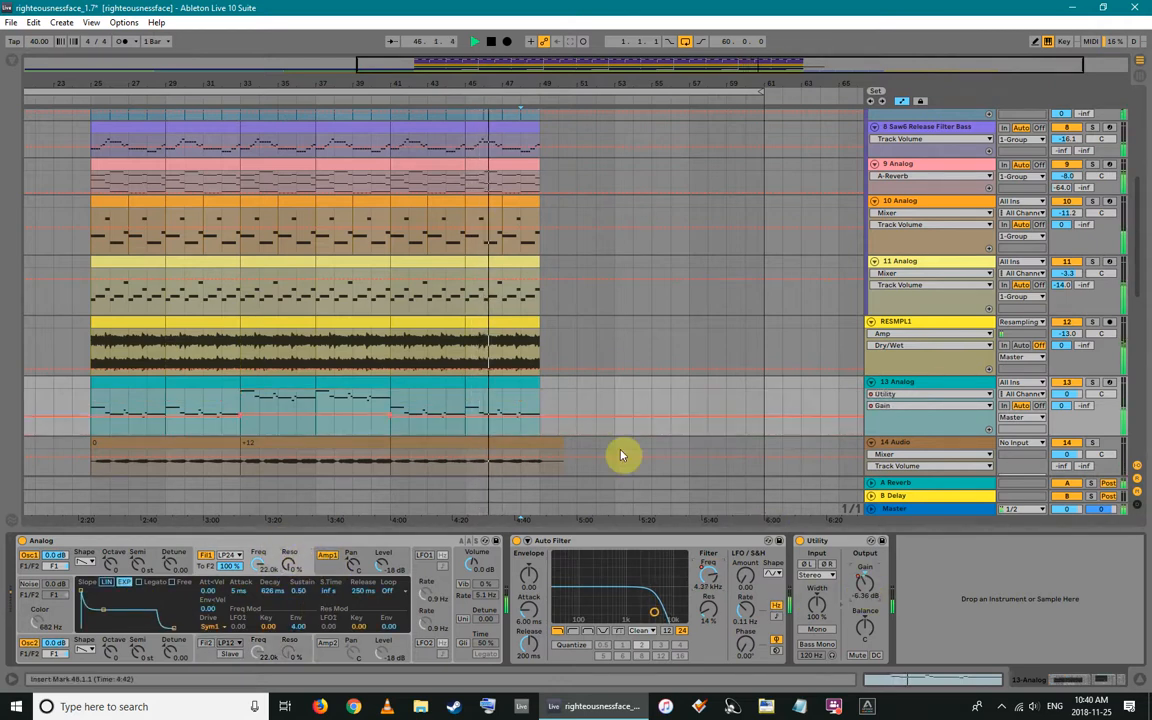
# Show track 13's Auto Filter Frequency automation in a separate lane and Utility Gain automation in the main lane
pyautogui.click(902, 394)
pyautogui.click(891, 426)
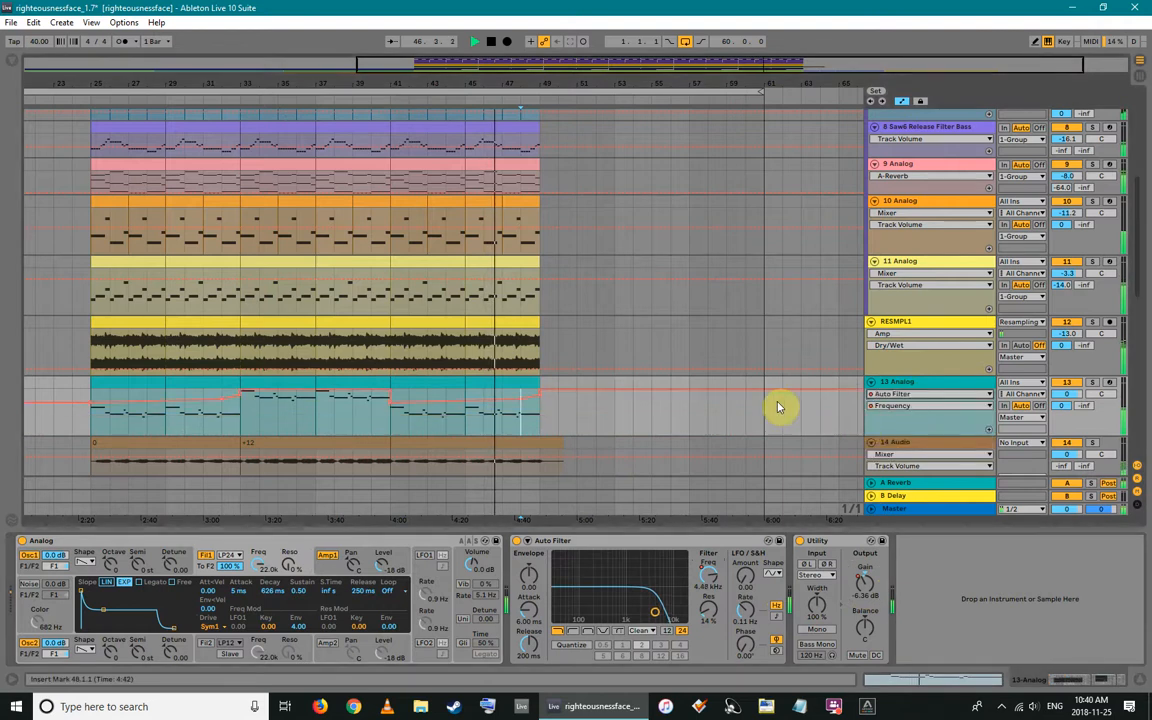
pyautogui.click(989, 429)
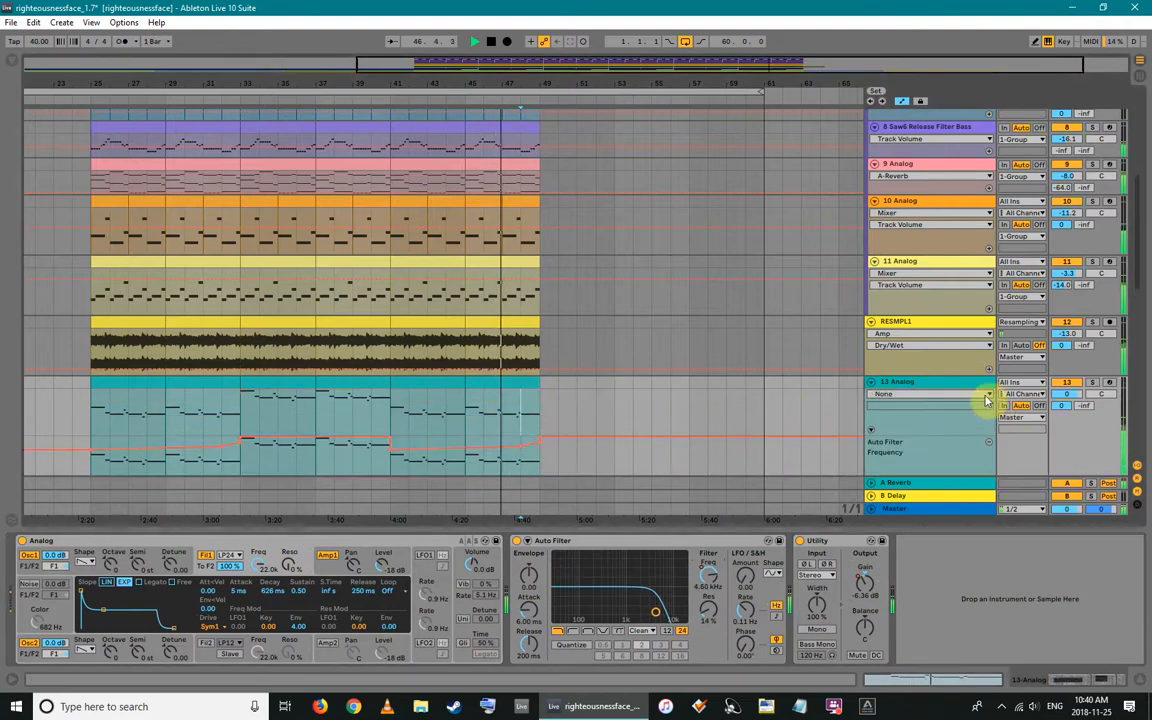
pyautogui.scroll(-2, 720, 402)
pyautogui.click(935, 340)
pyautogui.click(893, 372)
pyautogui.click(930, 339)
pyautogui.click(900, 364)
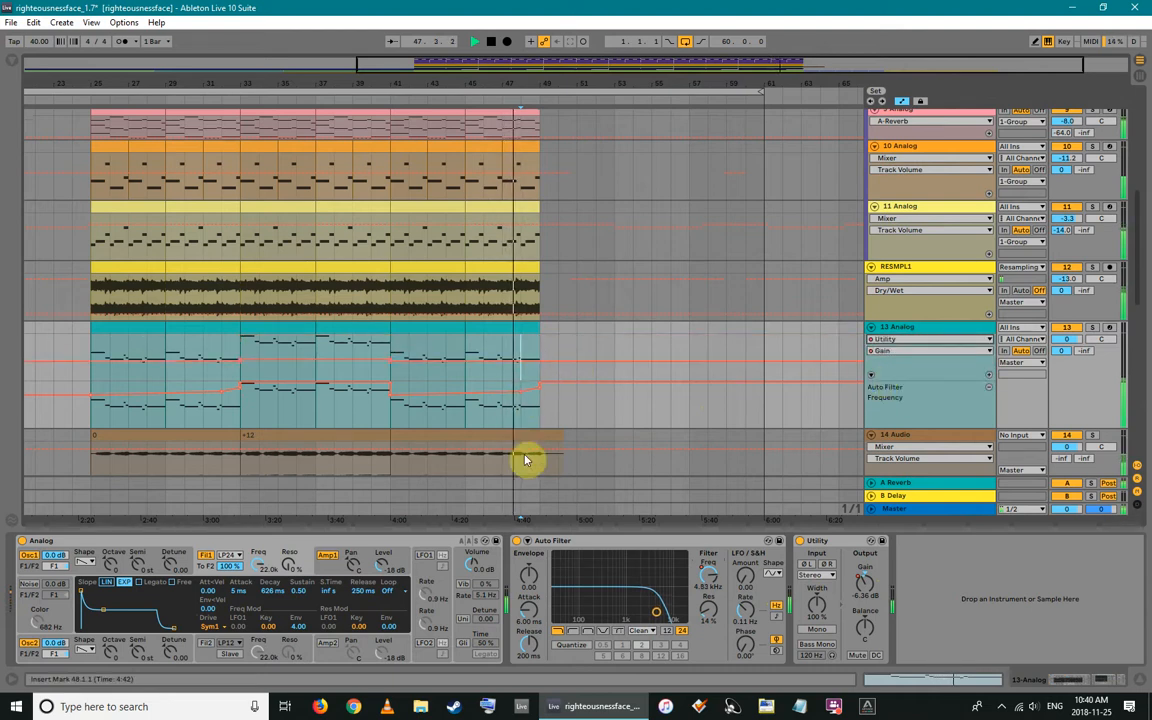
# Place the insert marker at bar 50 on track 20 to view that track's effect chain
pyautogui.scroll(-5, 548, 401)
pyautogui.scroll(-4, 567, 393)
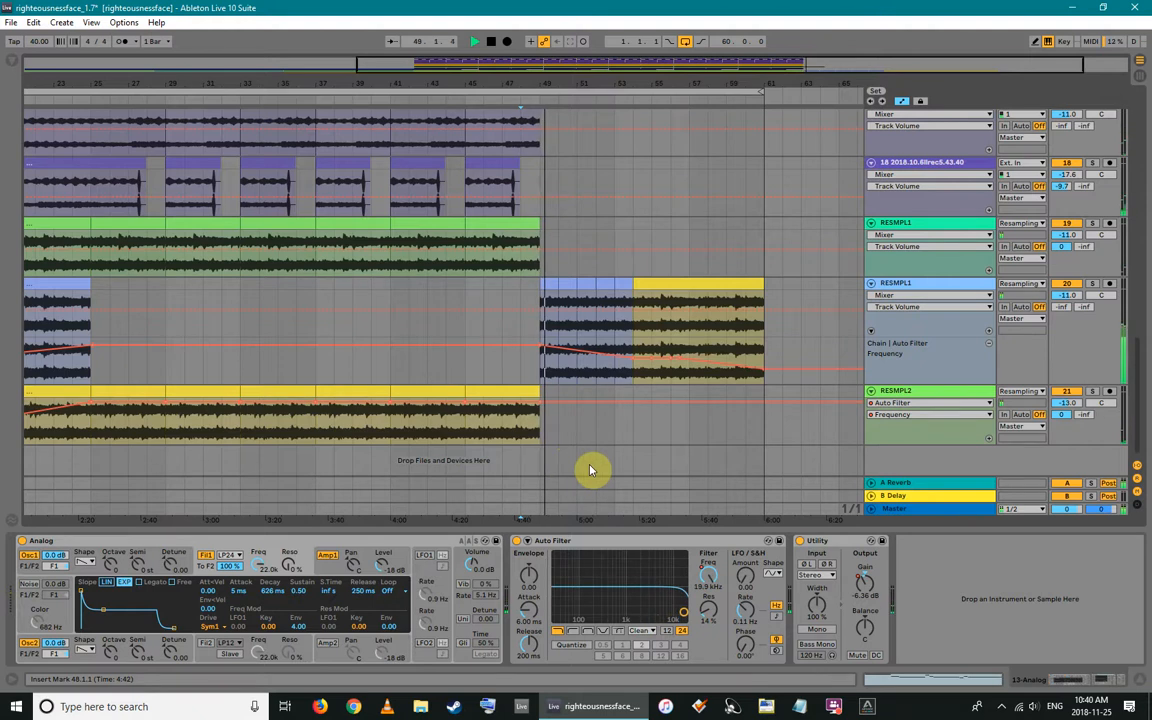
pyautogui.click(558, 325)
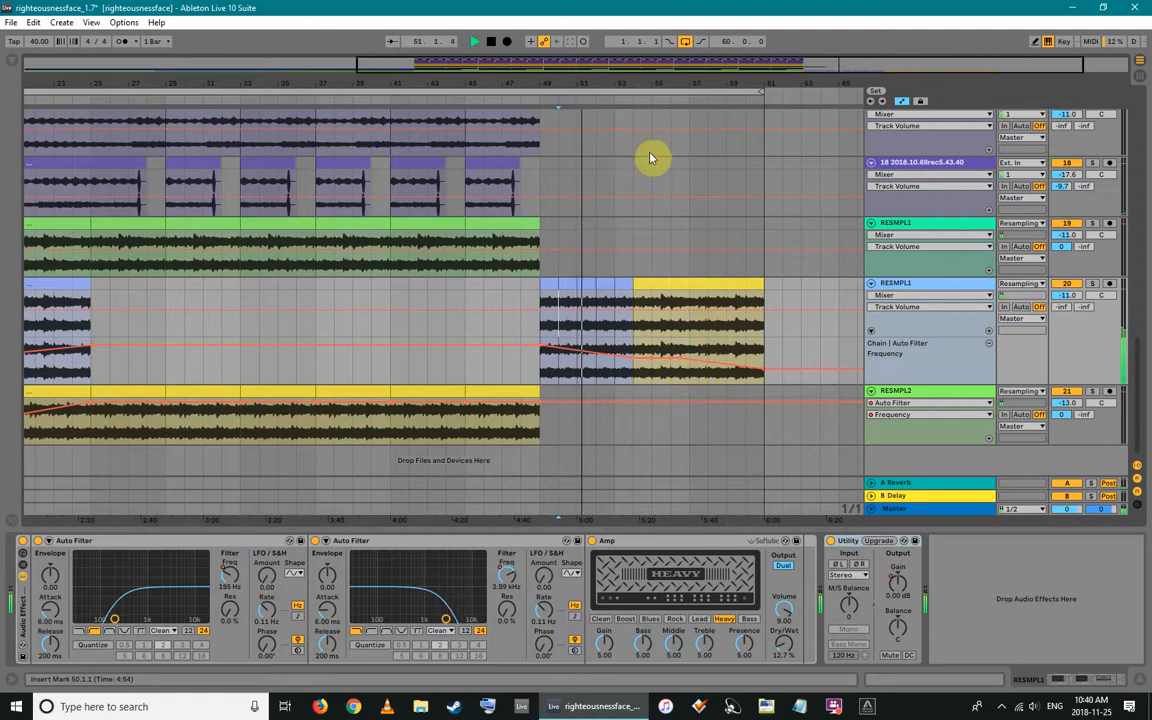
# Look over the section after bar 49 from the resampled tracks up to the group track during playback
pyautogui.scroll(5, 607, 280)
pyautogui.scroll(2, 607, 280)
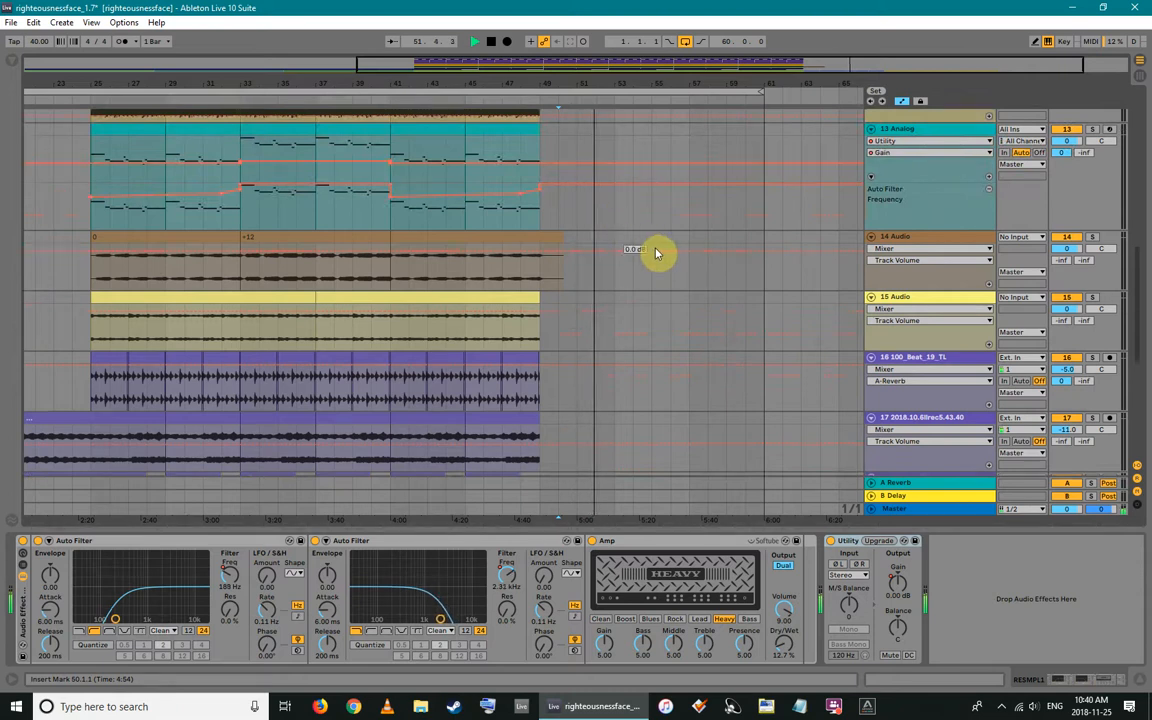
pyautogui.scroll(2, 653, 252)
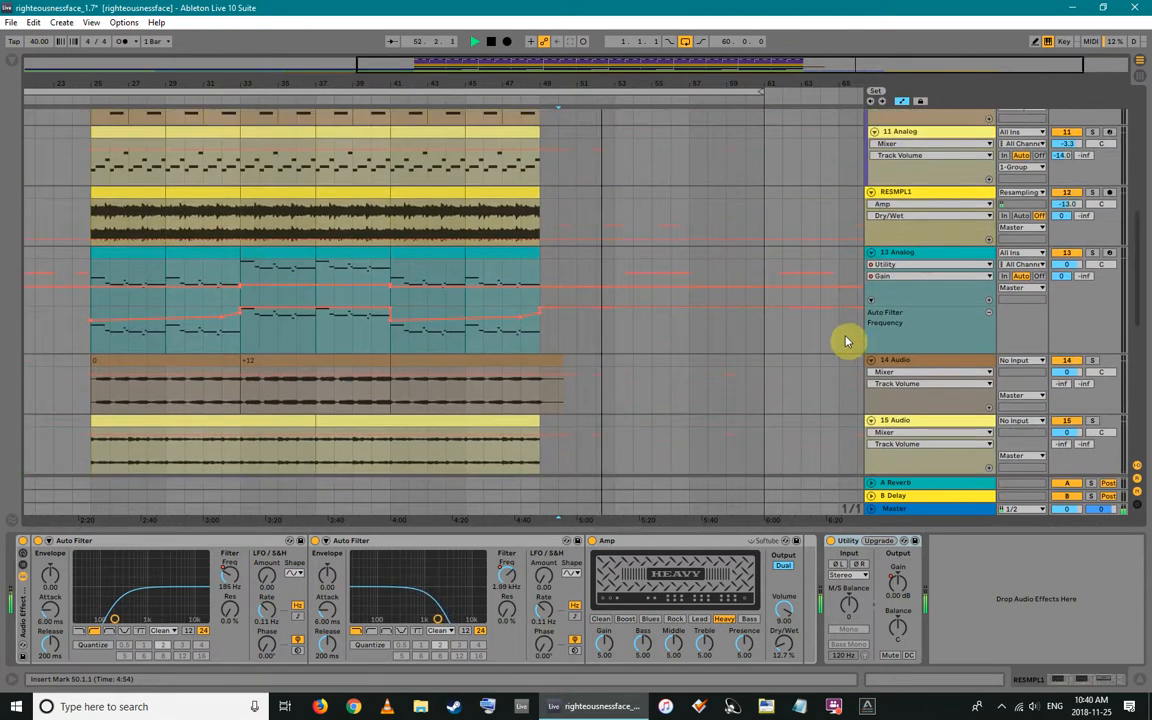
pyautogui.scroll(2, 568, 407)
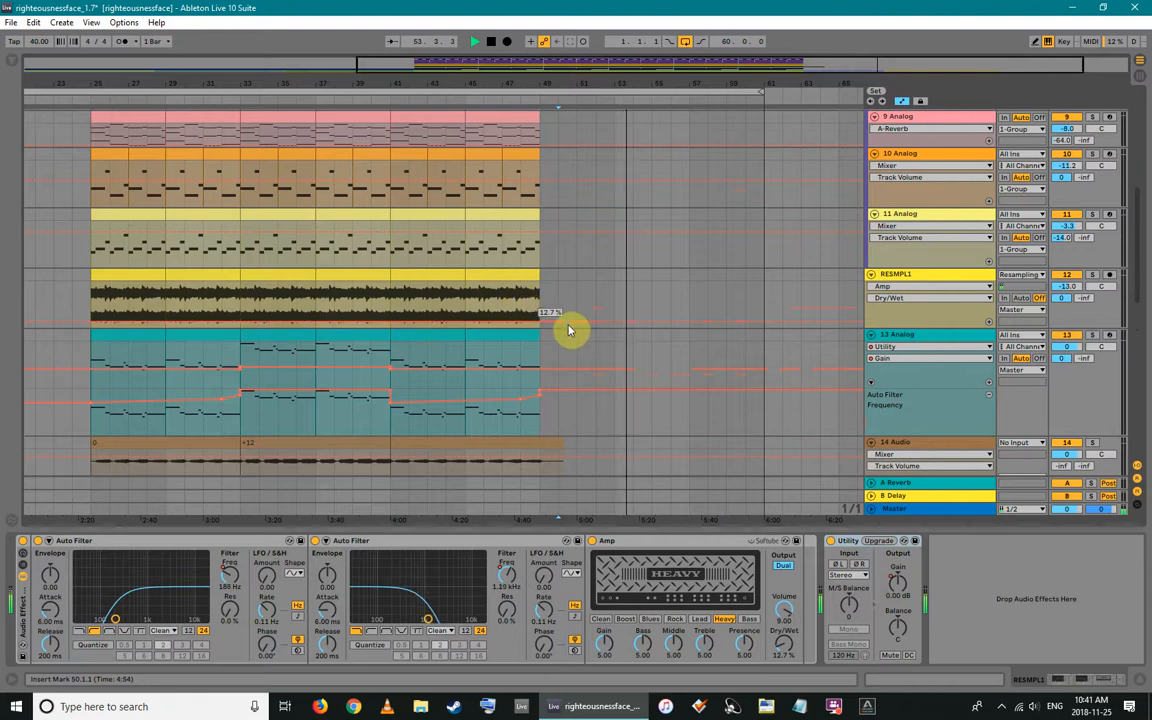
pyautogui.scroll(2, 568, 330)
pyautogui.scroll(2, 568, 330)
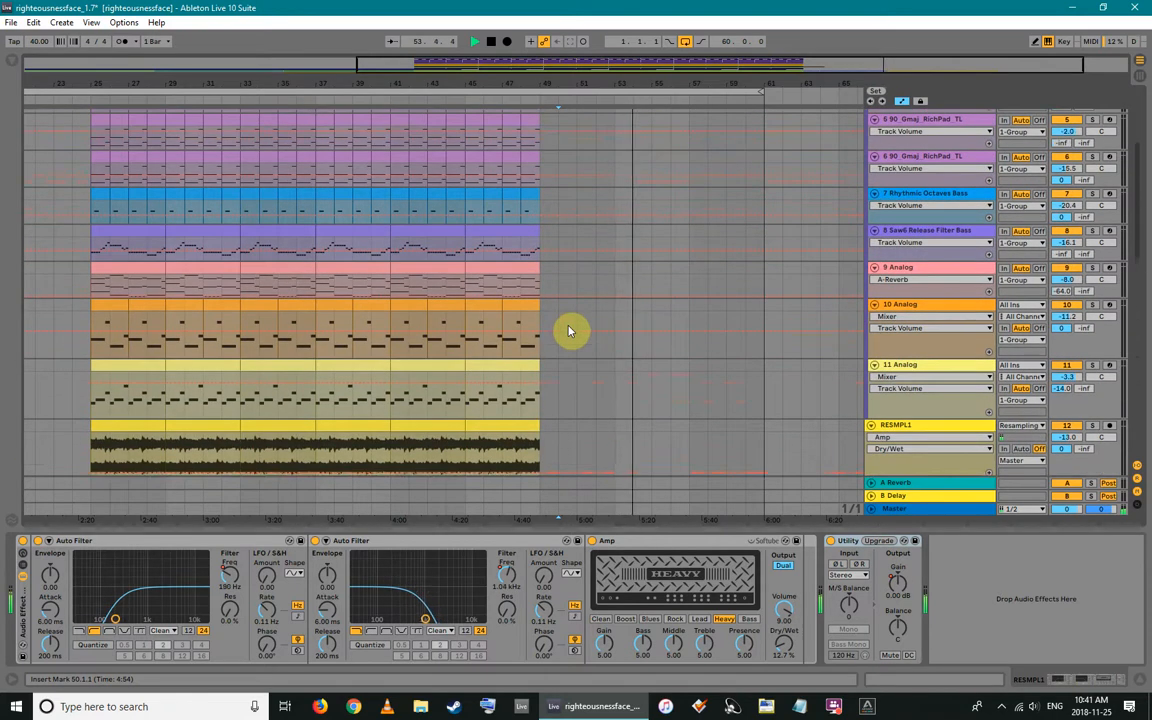
pyautogui.scroll(3, 578, 325)
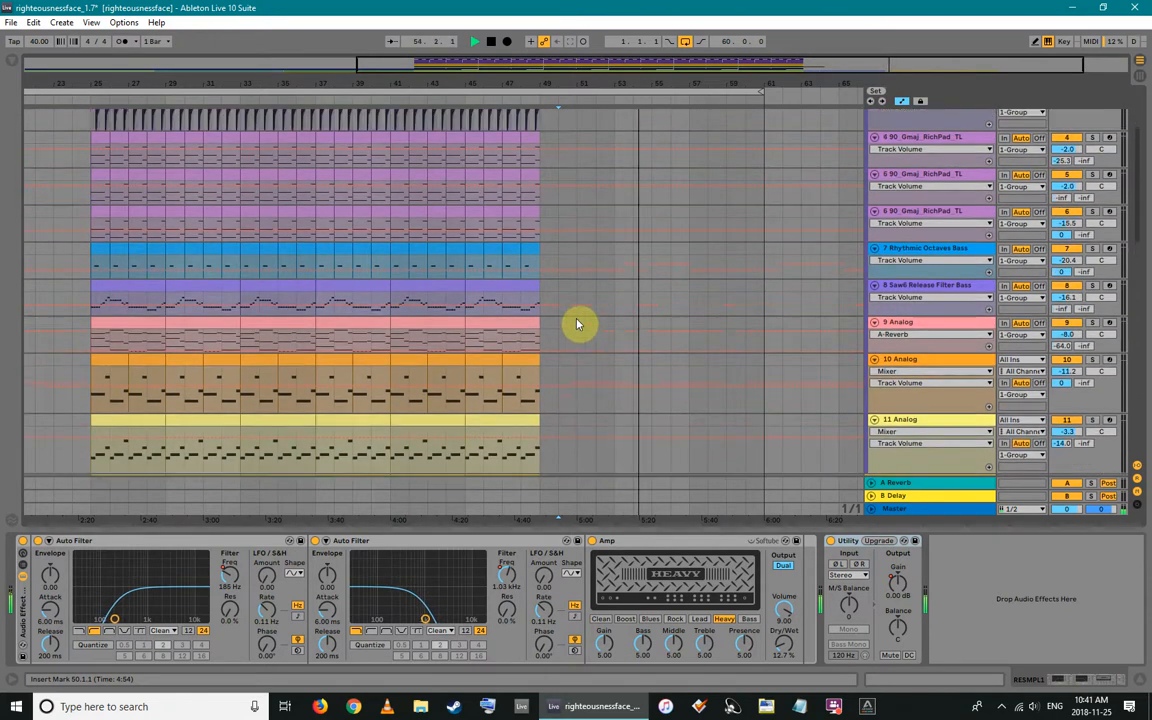
pyautogui.scroll(2, 576, 322)
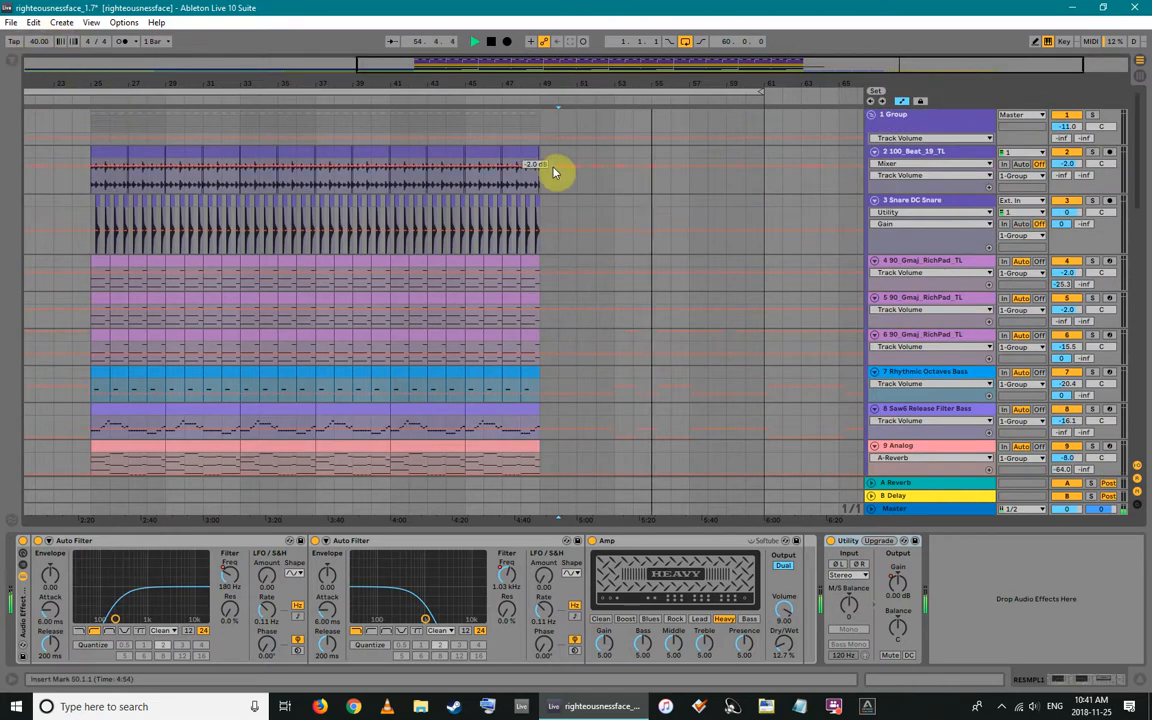
# Stop playback and place the insert marker at bar 57 on track 3, the Snare DC Snare track
pyautogui.moveTo(611, 78); pyautogui.dragTo(598, 94)
pyautogui.press('space')
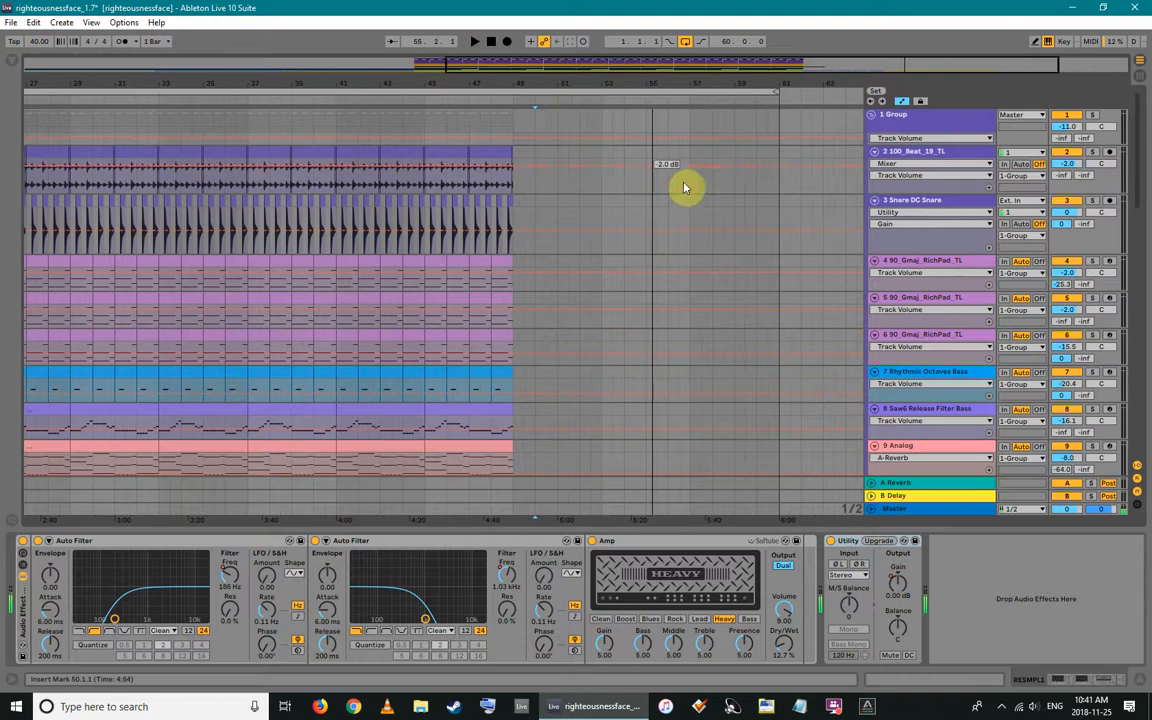
pyautogui.click(688, 219)
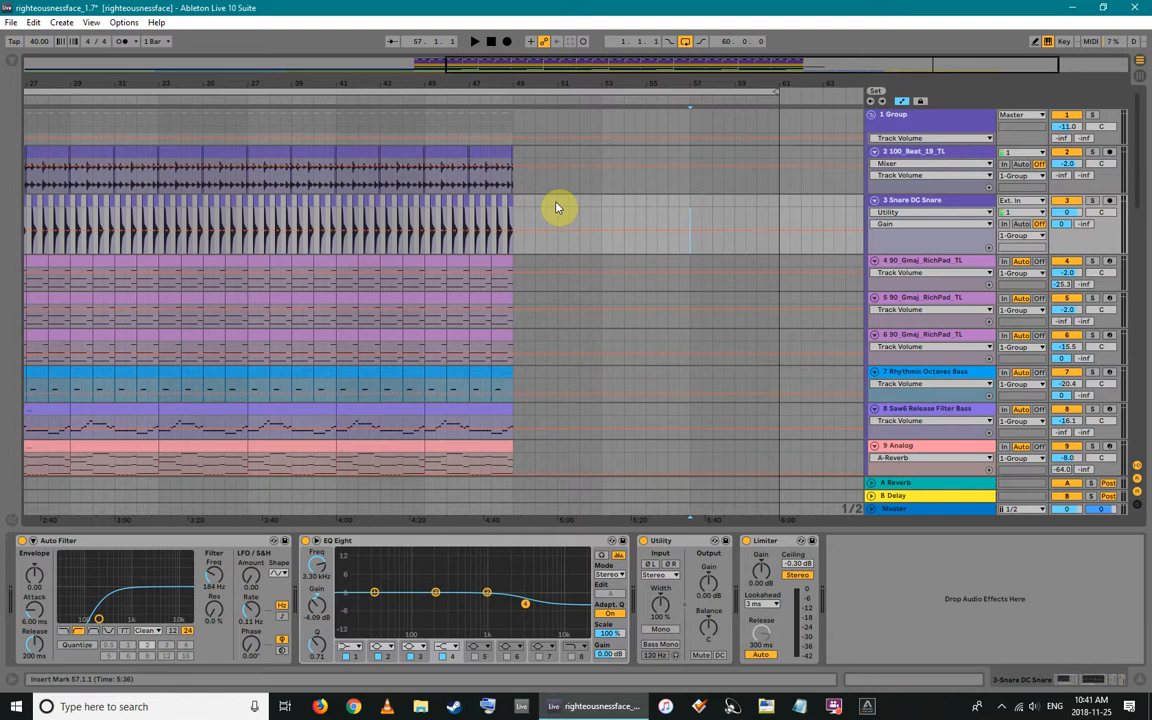
# Examine where each track's clips end around bar 49, down to track 21 and back to the upper tracks
pyautogui.scroll(-4, 561, 379)
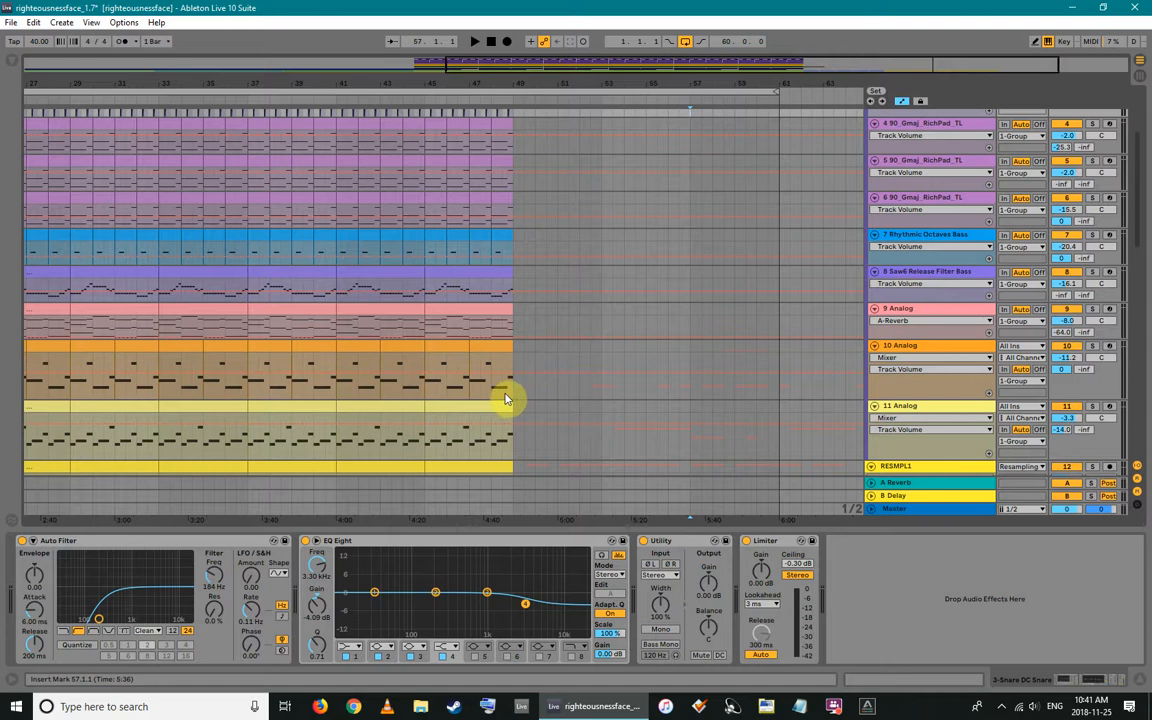
pyautogui.scroll(-5, 572, 410)
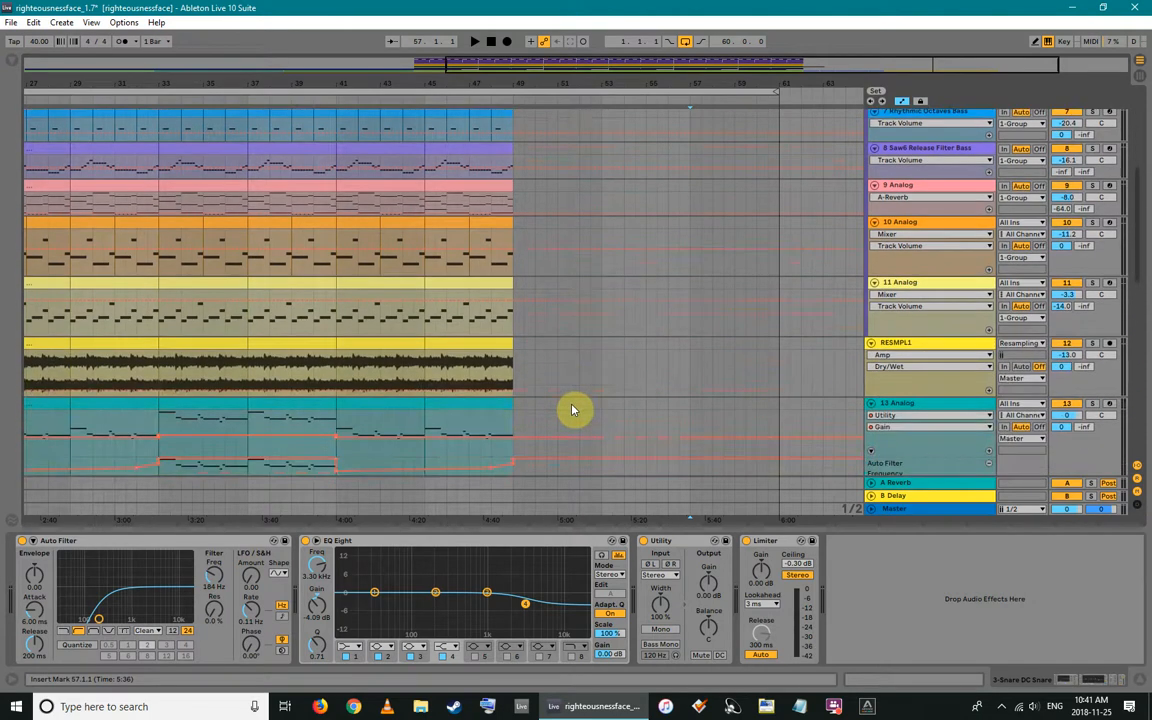
pyautogui.scroll(-10, 572, 410)
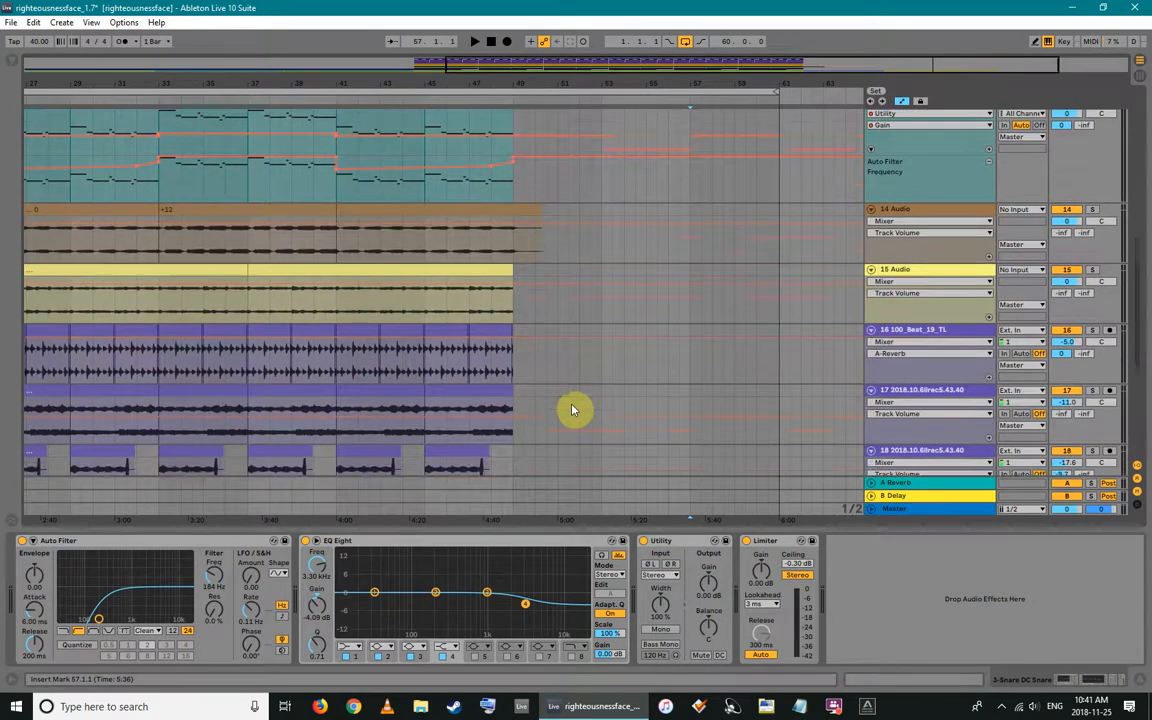
pyautogui.scroll(-6, 575, 422)
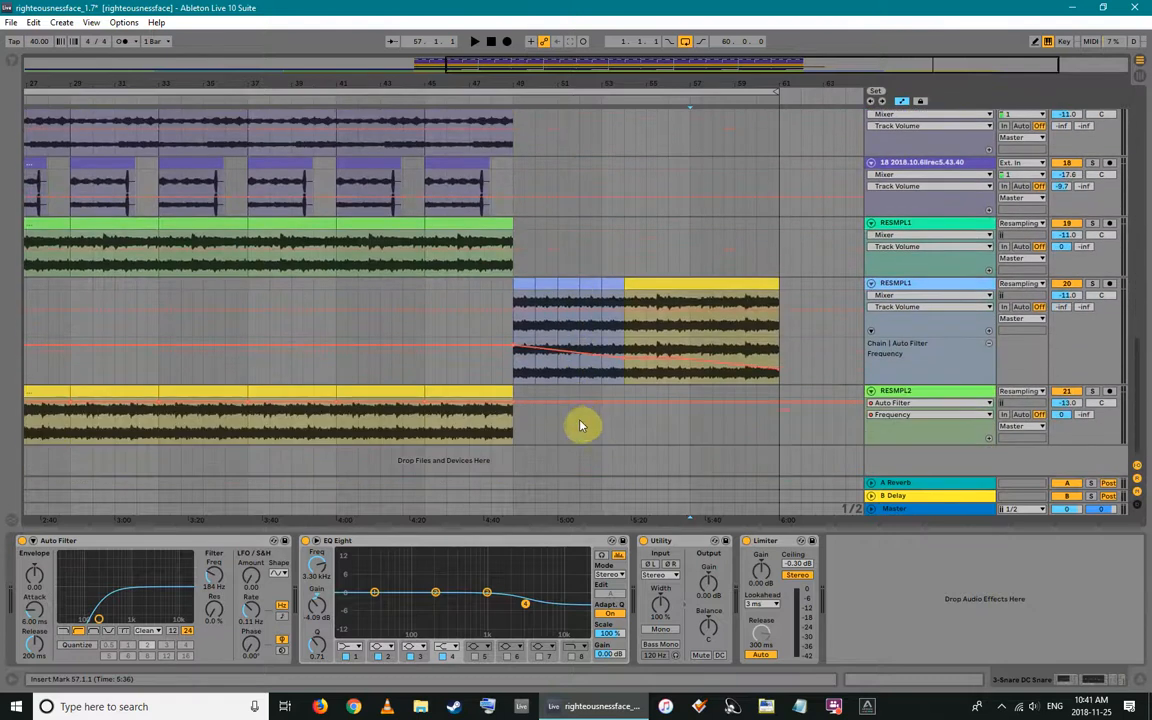
pyautogui.scroll(4, 605, 430)
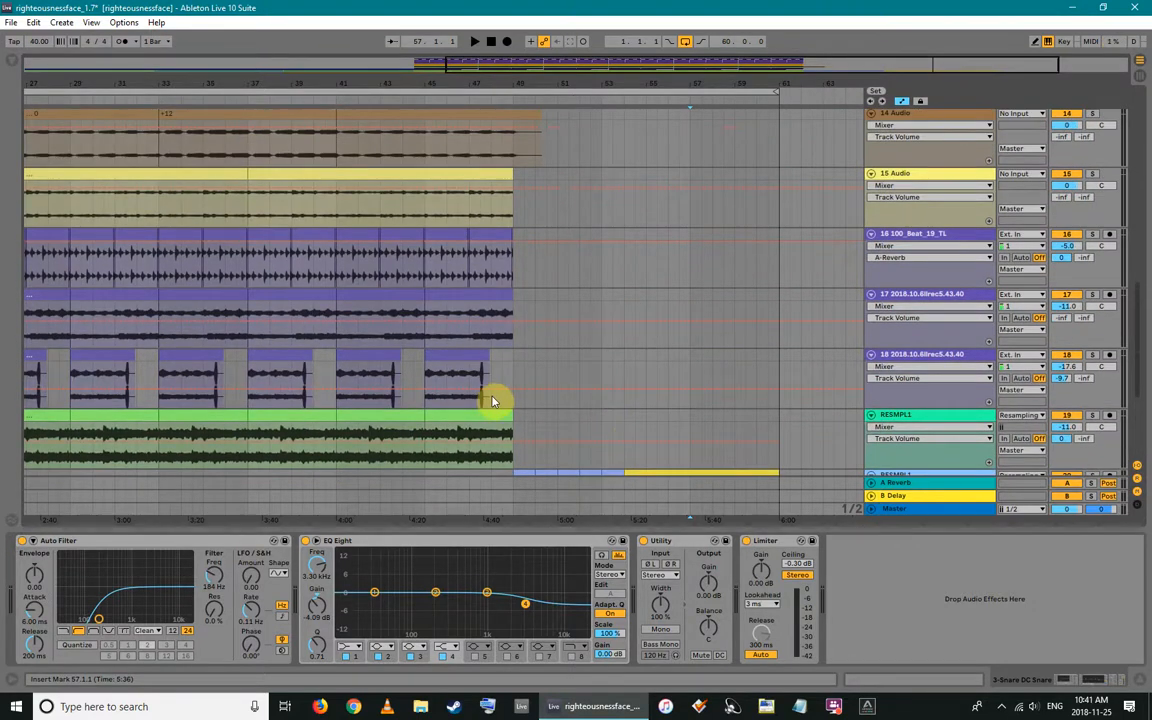
pyautogui.scroll(6, 689, 352)
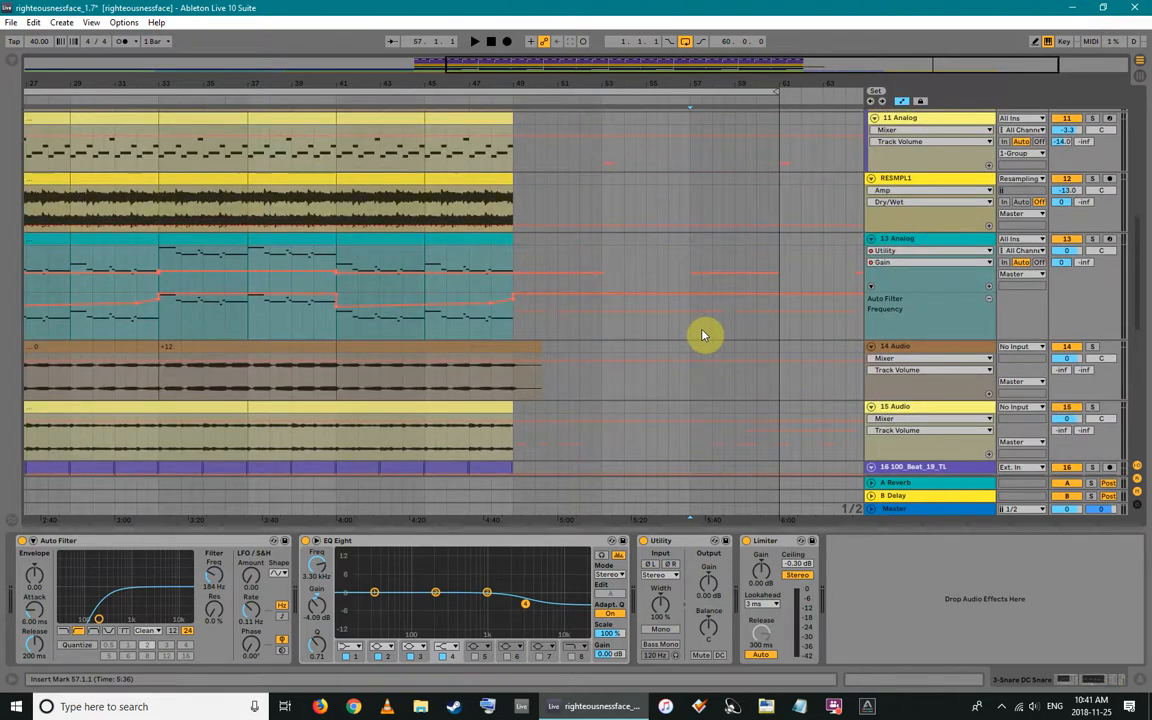
pyautogui.scroll(6, 700, 331)
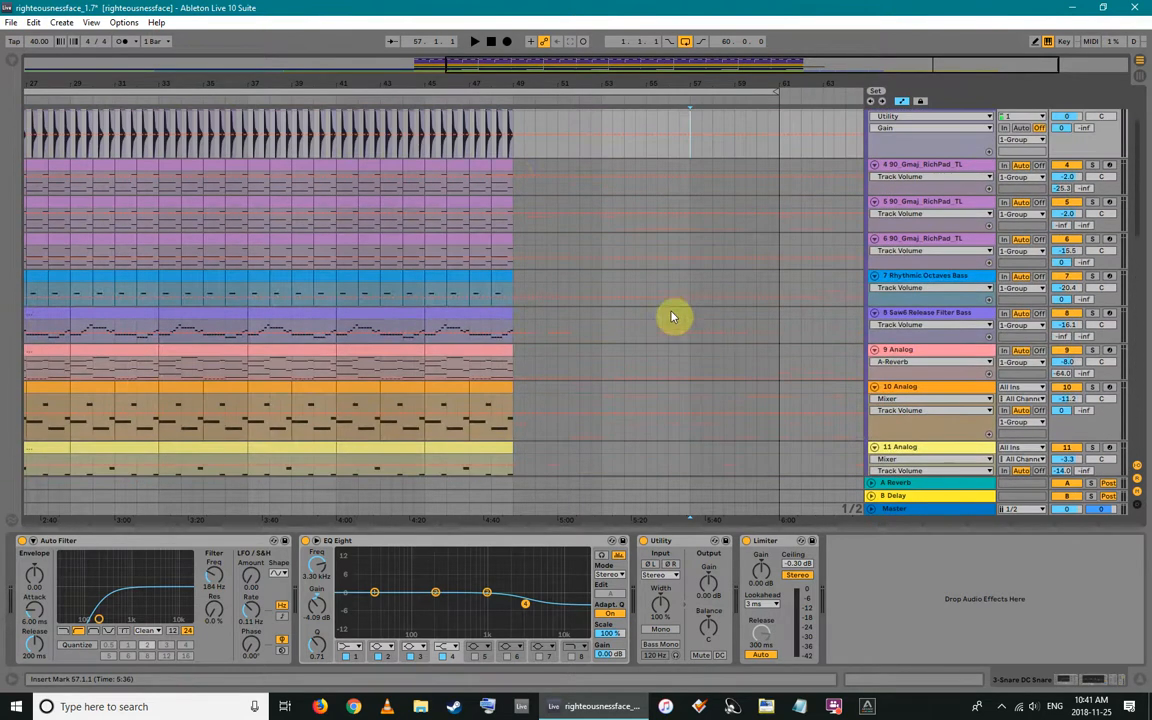
# Select the full 60-bar loop range on track 3 and look over the tracks across the whole arrangement
pyautogui.click(504, 91)
pyautogui.moveTo(513, 83); pyautogui.dragTo(513, 50)
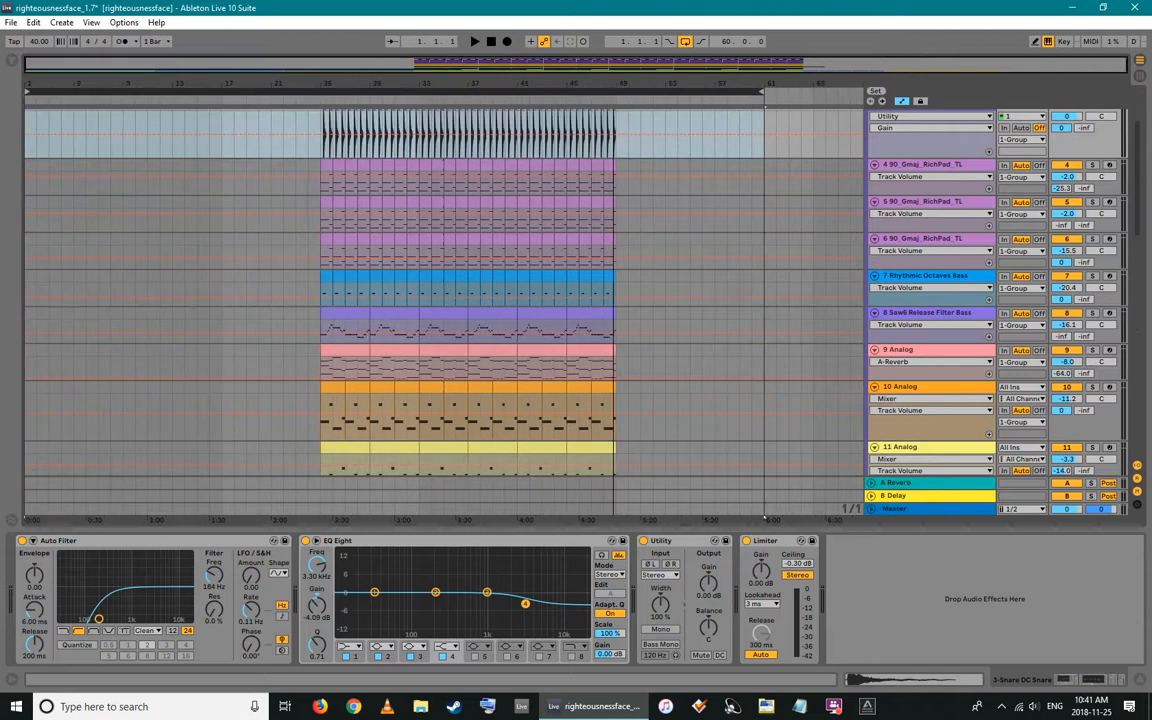
pyautogui.scroll(5, 624, 338)
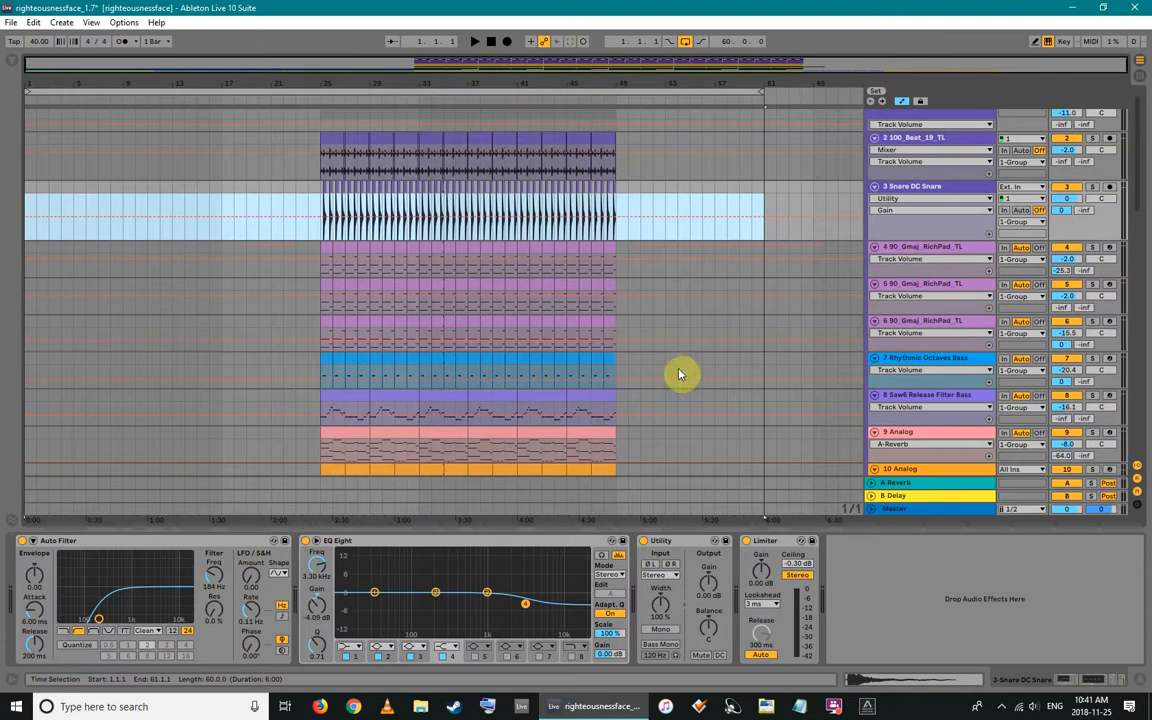
pyautogui.scroll(-4, 672, 379)
pyautogui.scroll(-6, 670, 380)
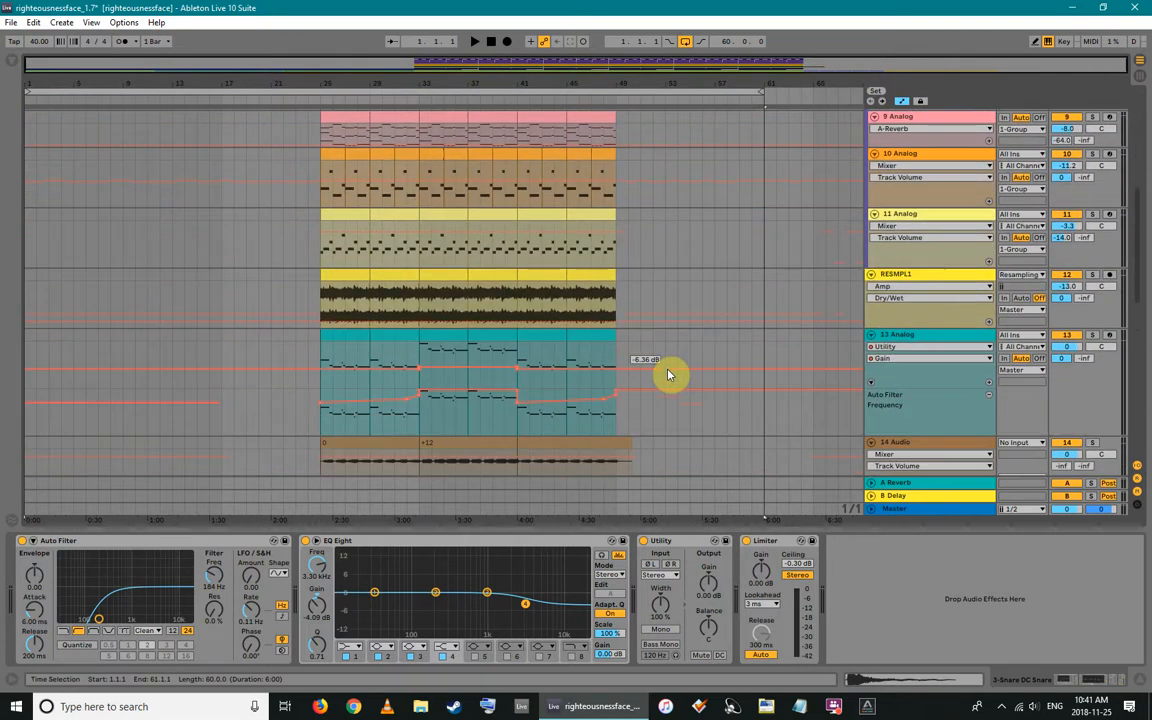